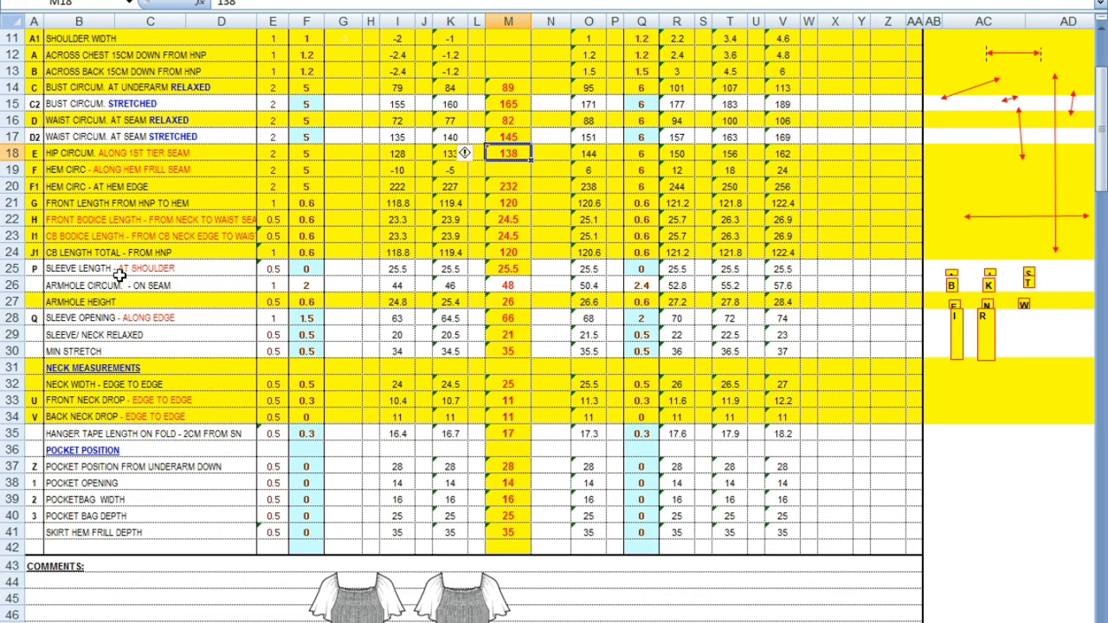
Fill the sleeve length row (25) and the armhole circumference row (26) with yellow
{"action": "left_click", "coordinate": [10, 269]}
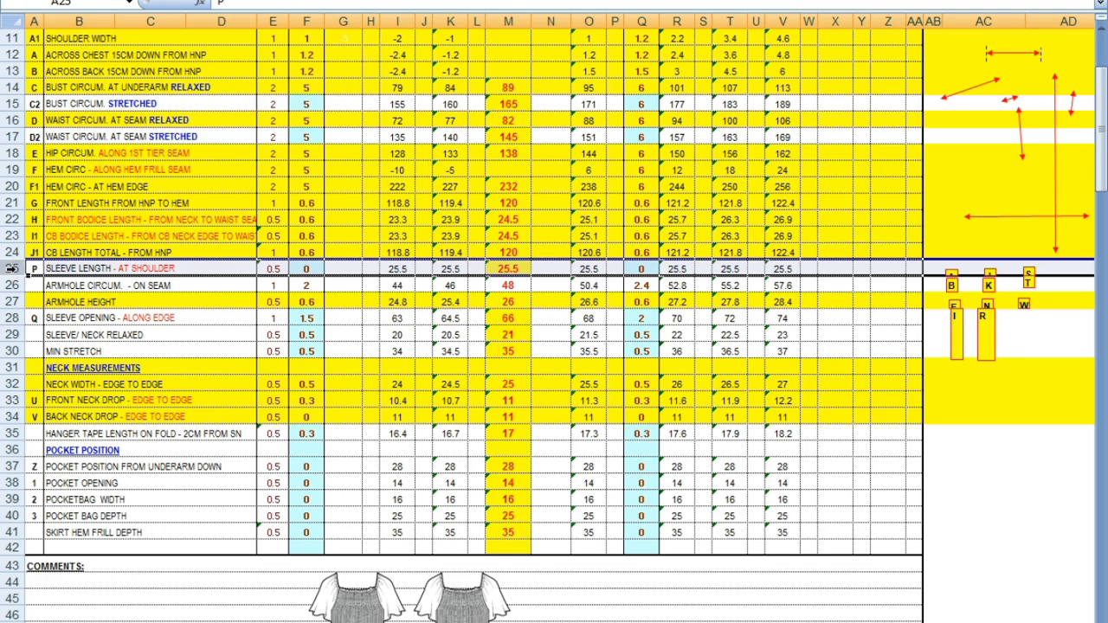
{"action": "right_click", "coordinate": [11, 268]}
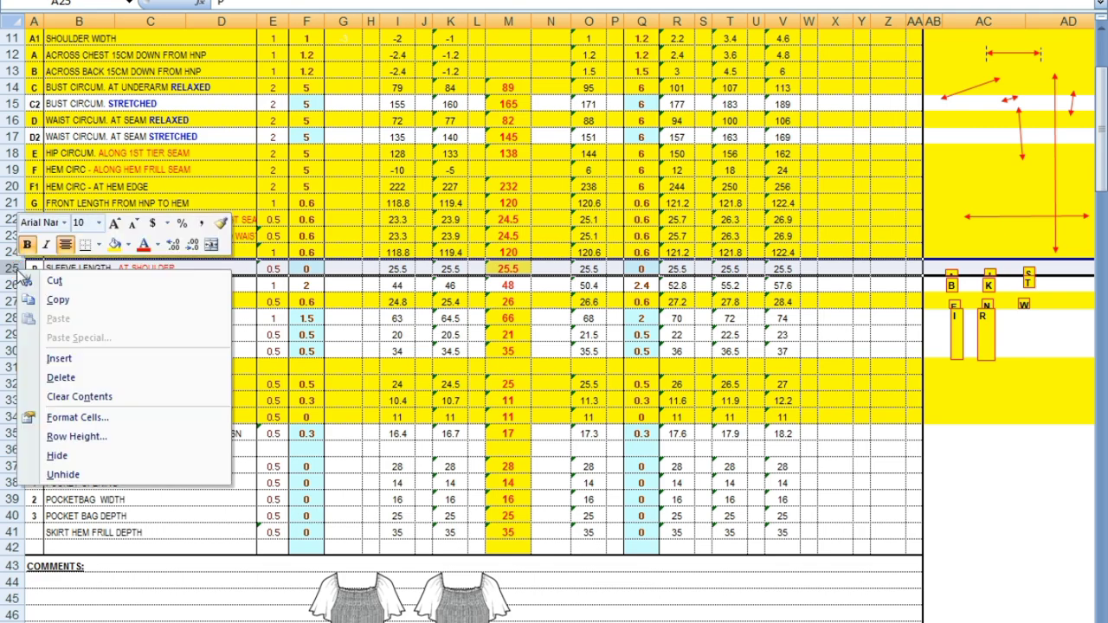
{"action": "left_click", "coordinate": [117, 245]}
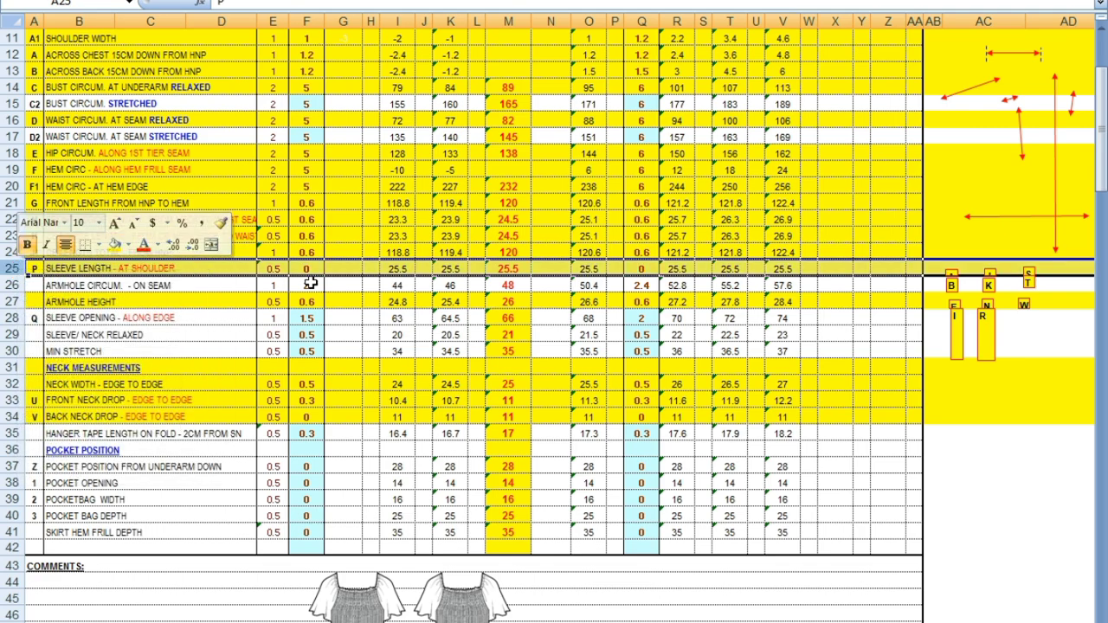
{"action": "left_click", "coordinate": [12, 284]}
{"action": "right_click", "coordinate": [12, 286]}
{"action": "left_click", "coordinate": [111, 261]}
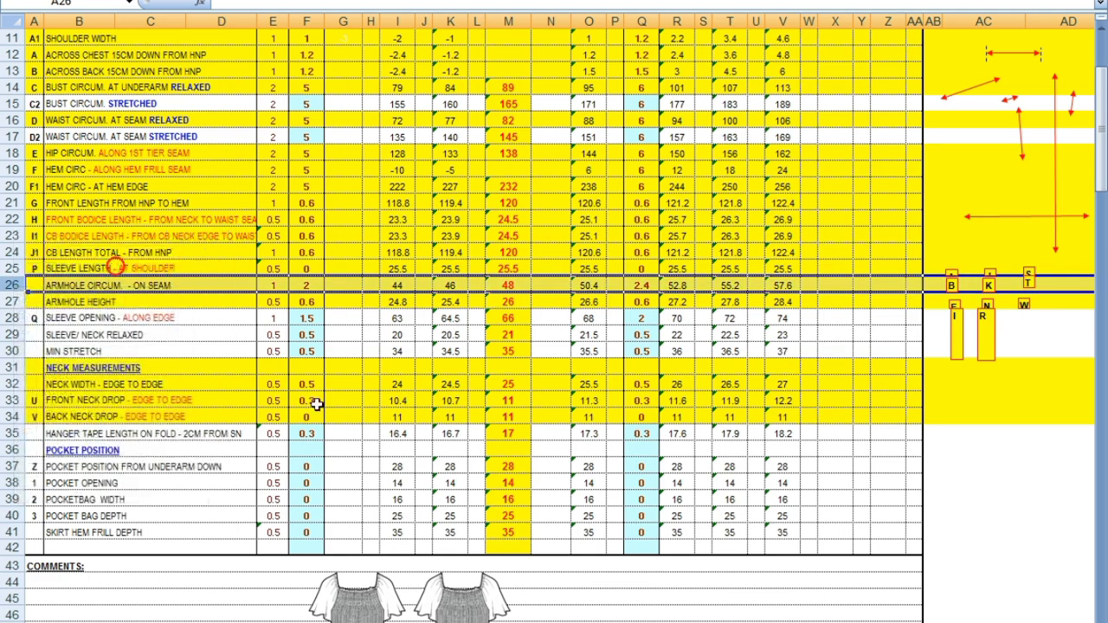
Fill the sleeve opening, sleeve/neck relaxed and min stretch rows (28 to 30) with yellow
{"action": "left_click", "coordinate": [11, 318]}
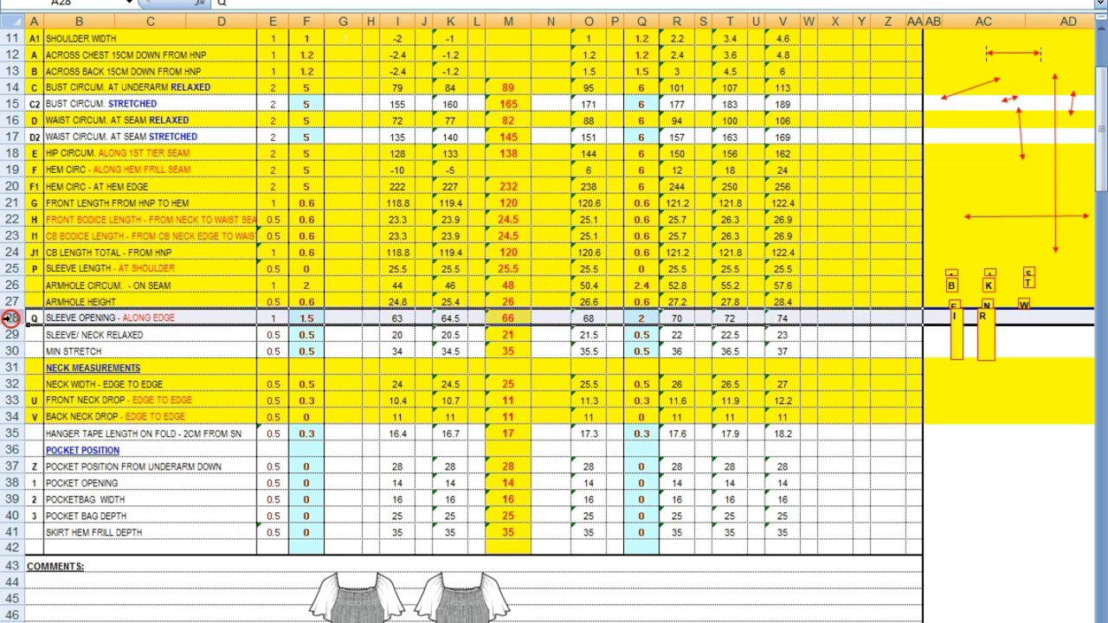
{"action": "right_click", "coordinate": [9, 318]}
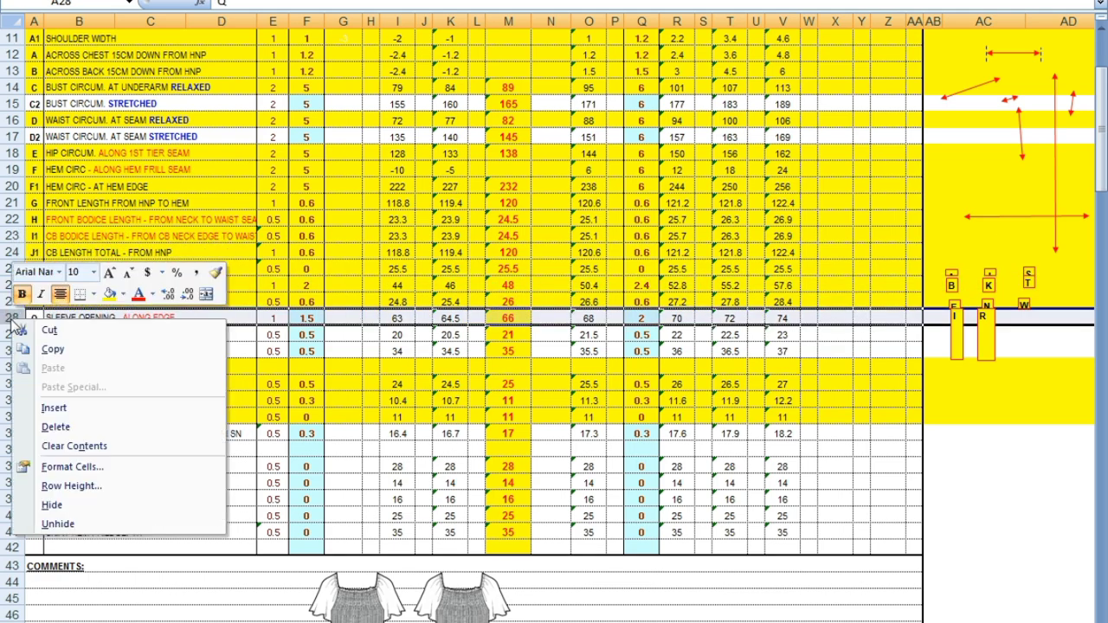
{"action": "left_click", "coordinate": [108, 295]}
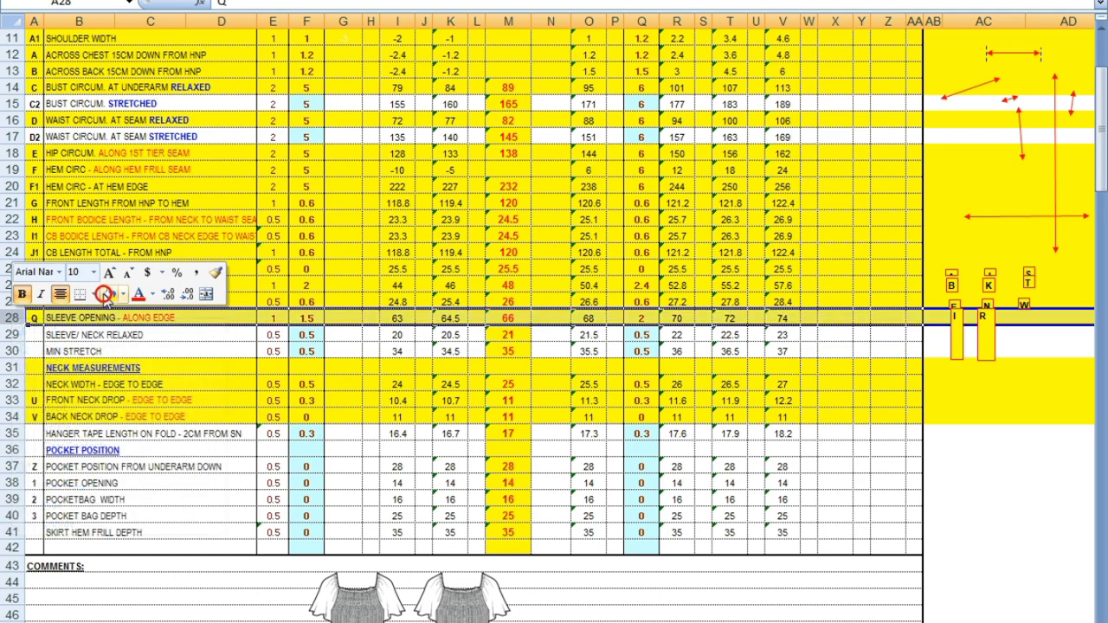
{"action": "left_click", "coordinate": [13, 334]}
{"action": "right_click", "coordinate": [13, 334]}
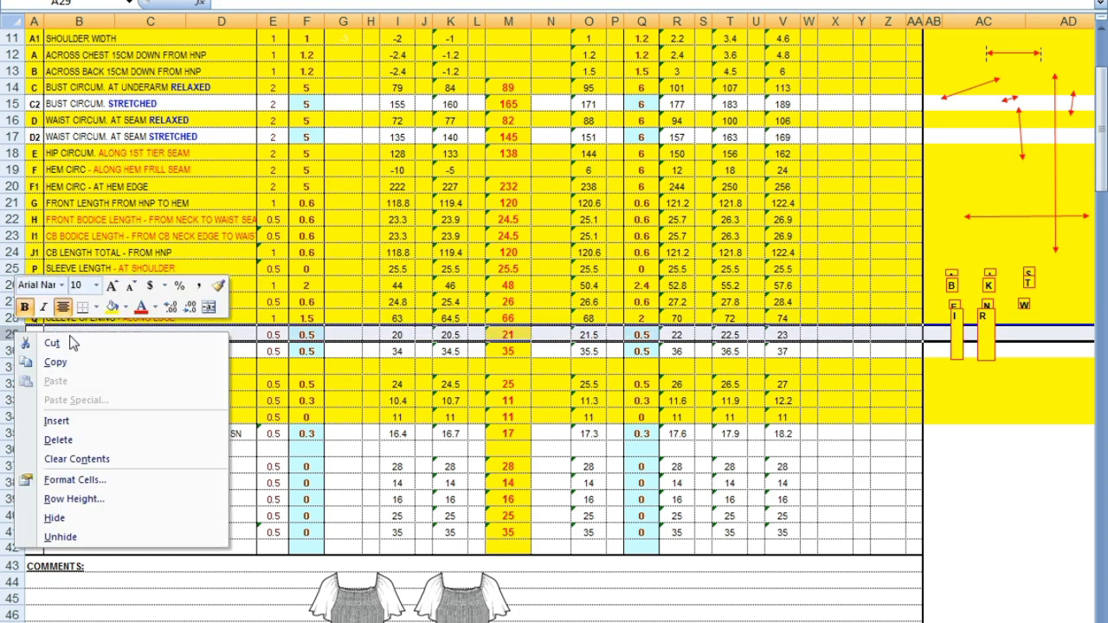
{"action": "left_click", "coordinate": [108, 295]}
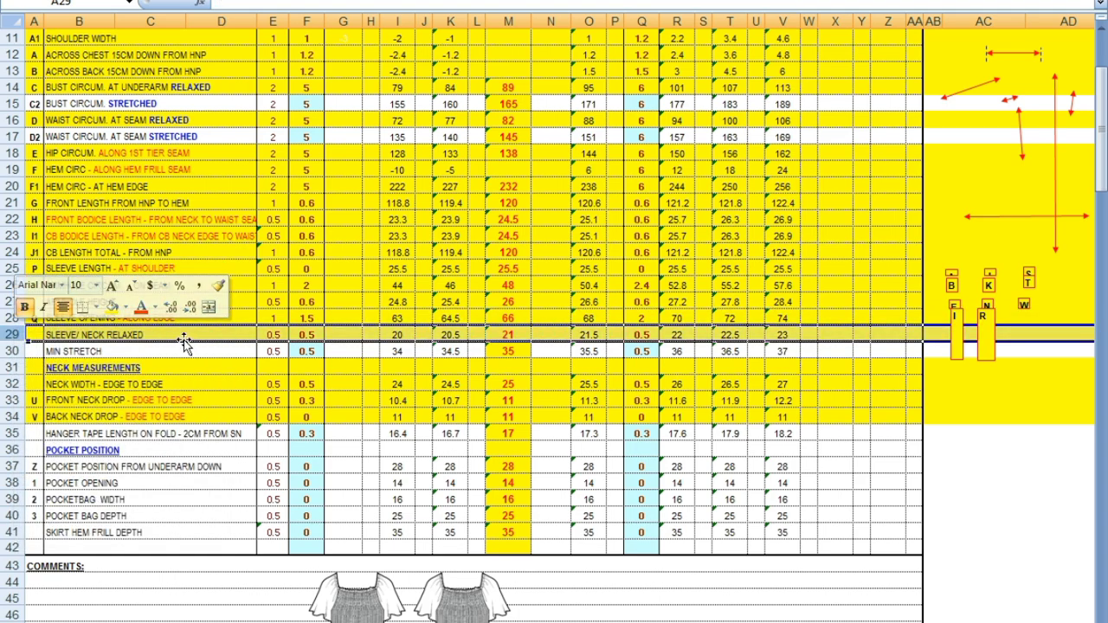
{"action": "left_click", "coordinate": [10, 350]}
{"action": "right_click", "coordinate": [11, 350]}
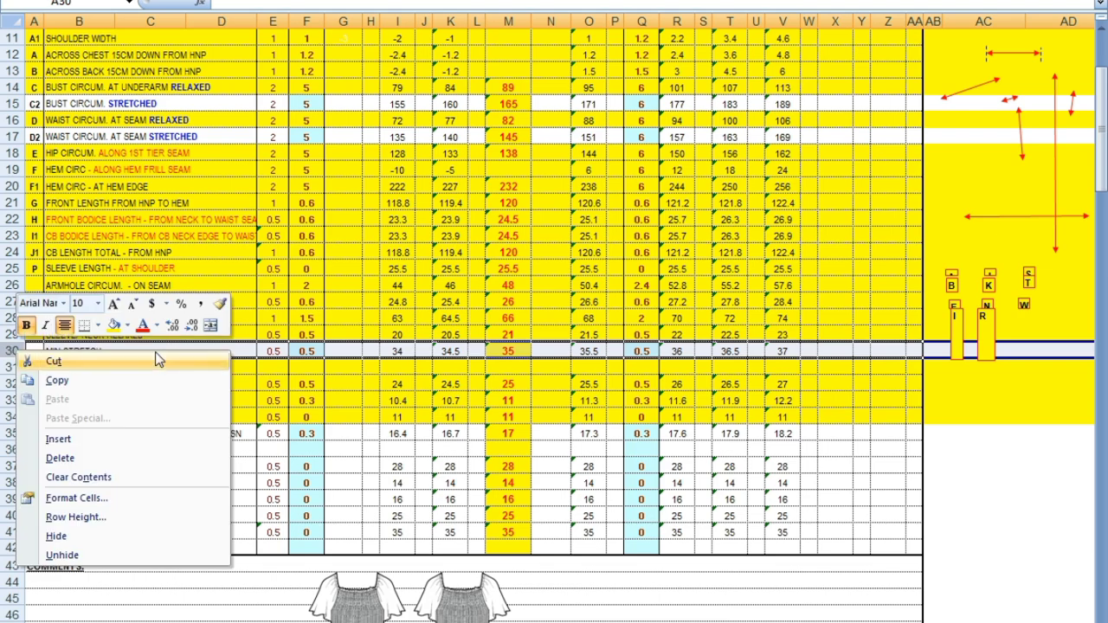
{"action": "left_click", "coordinate": [108, 314]}
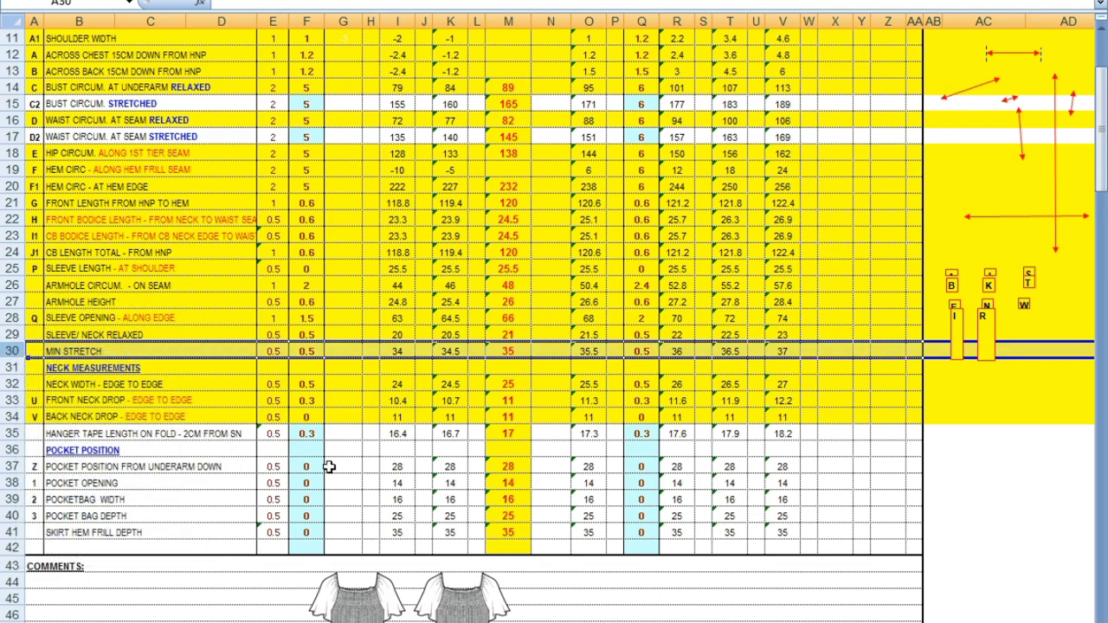
Fill the hanger tape length row (35) with yellow
{"action": "right_click", "coordinate": [9, 435]}
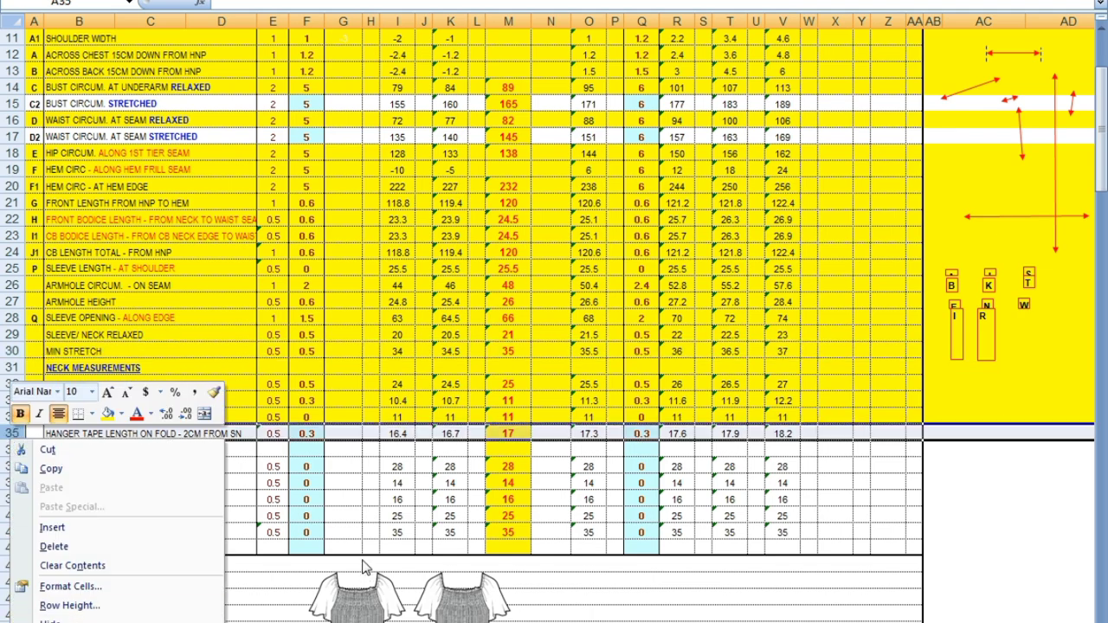
{"action": "key", "text": "Escape"}
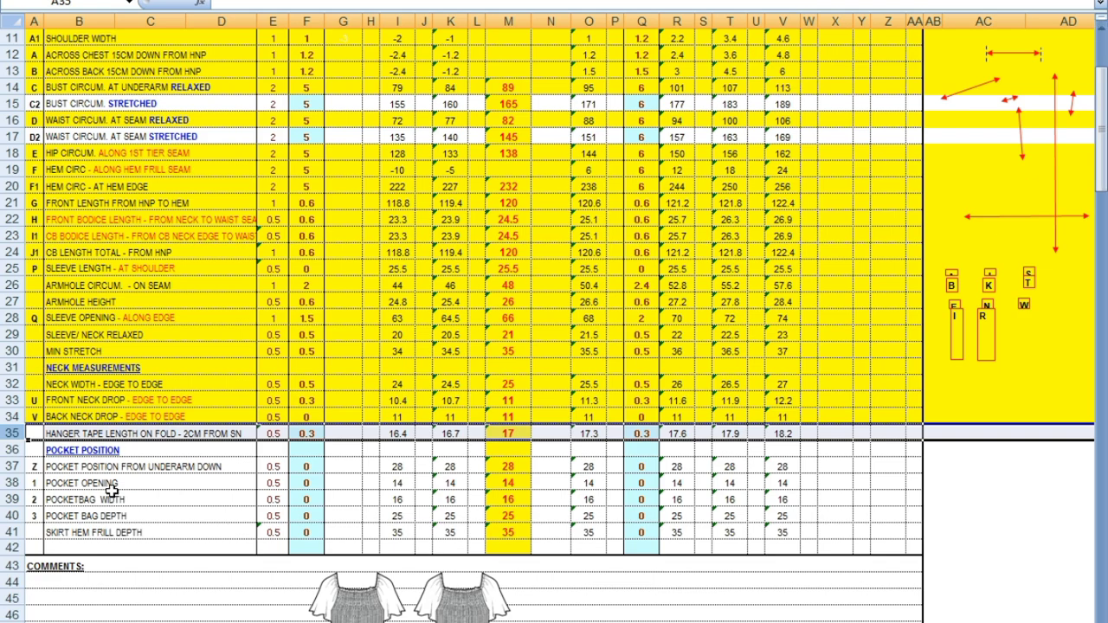
{"action": "right_click", "coordinate": [10, 435]}
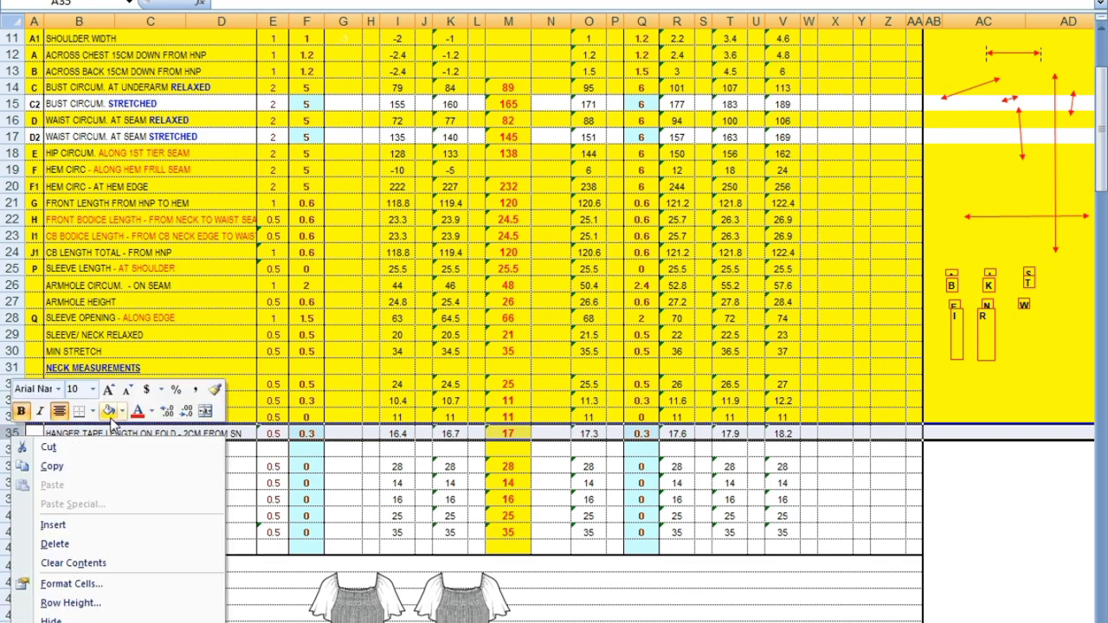
{"action": "left_click", "coordinate": [118, 405]}
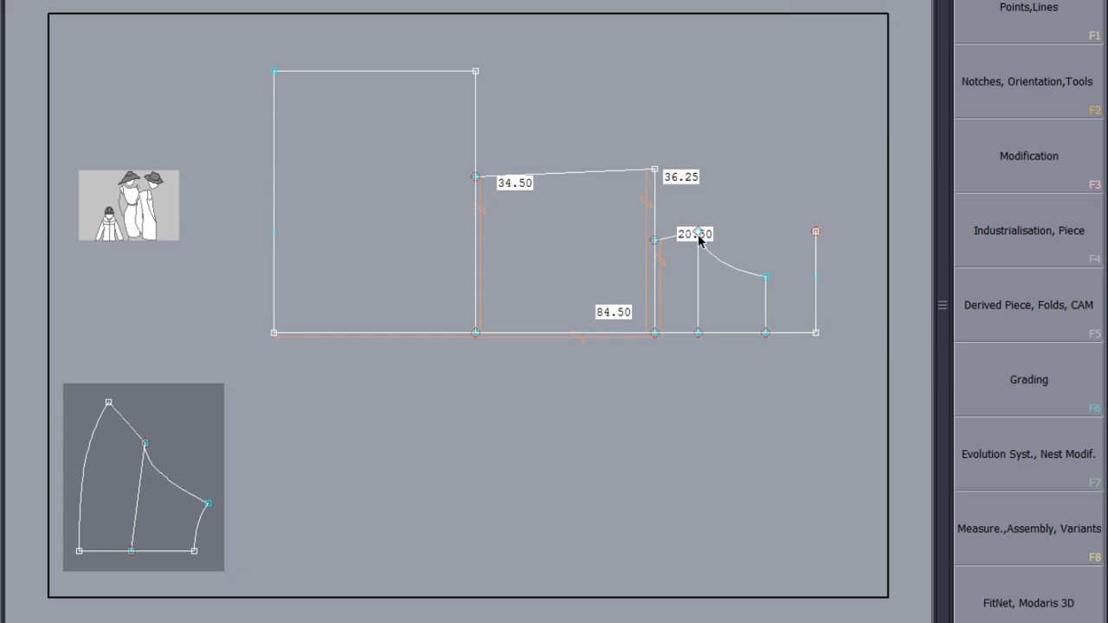
Add a dynamic length measure to the bodice side seam between the underarm point and the waist seam
{"action": "scroll", "coordinate": [722, 214], "scroll_direction": "up", "scroll_amount": 2}
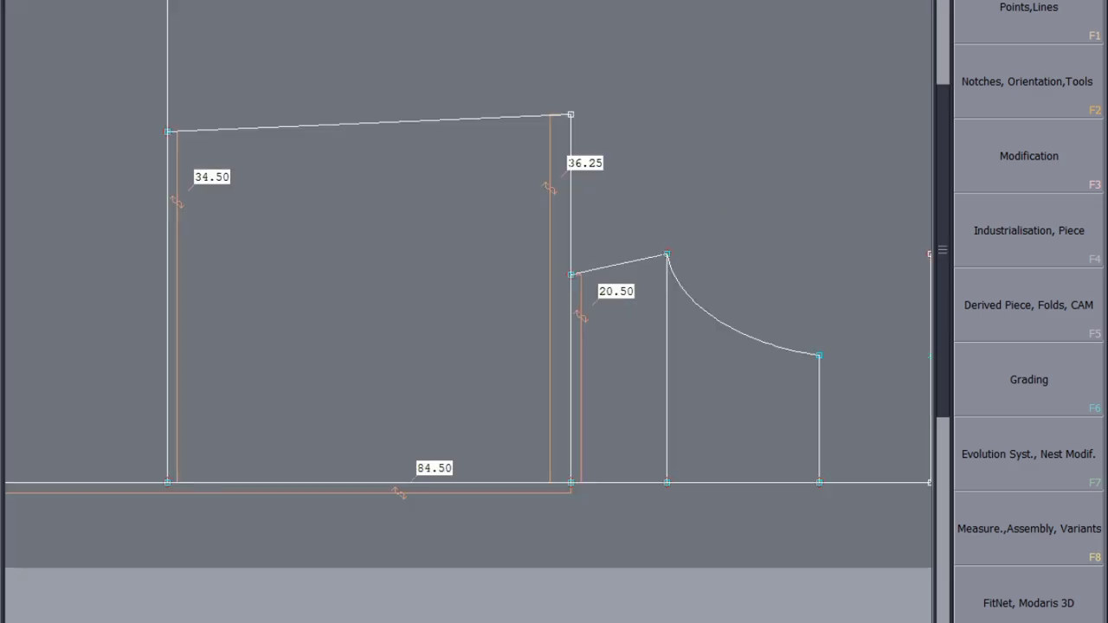
{"action": "key", "text": "F8"}
{"action": "left_click", "coordinate": [1043, 130]}
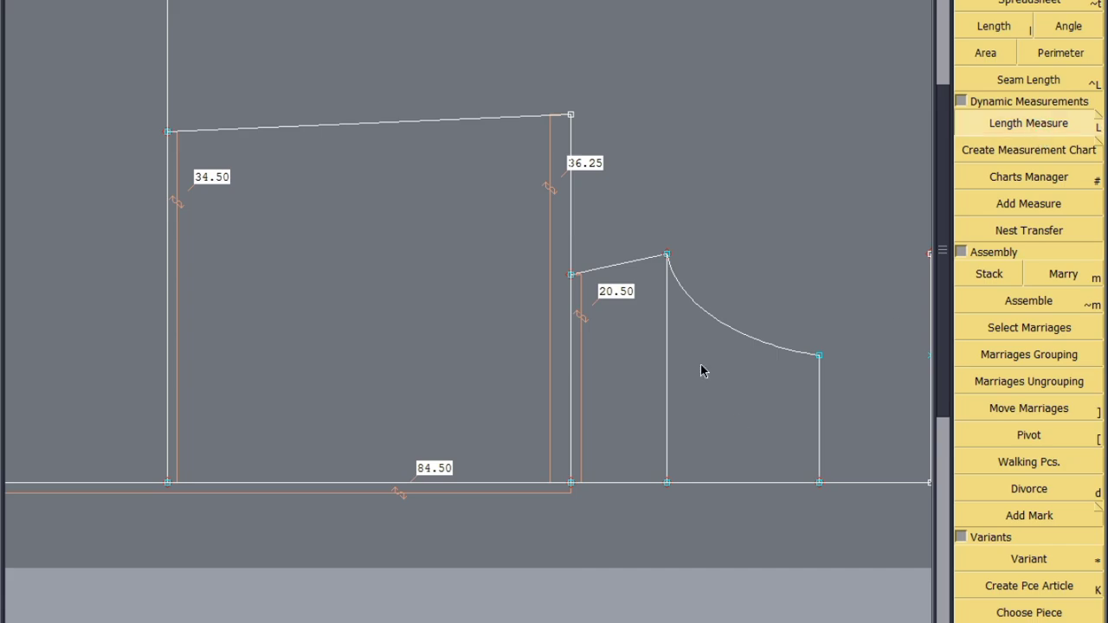
{"action": "left_click", "coordinate": [664, 258]}
{"action": "left_click", "coordinate": [565, 287]}
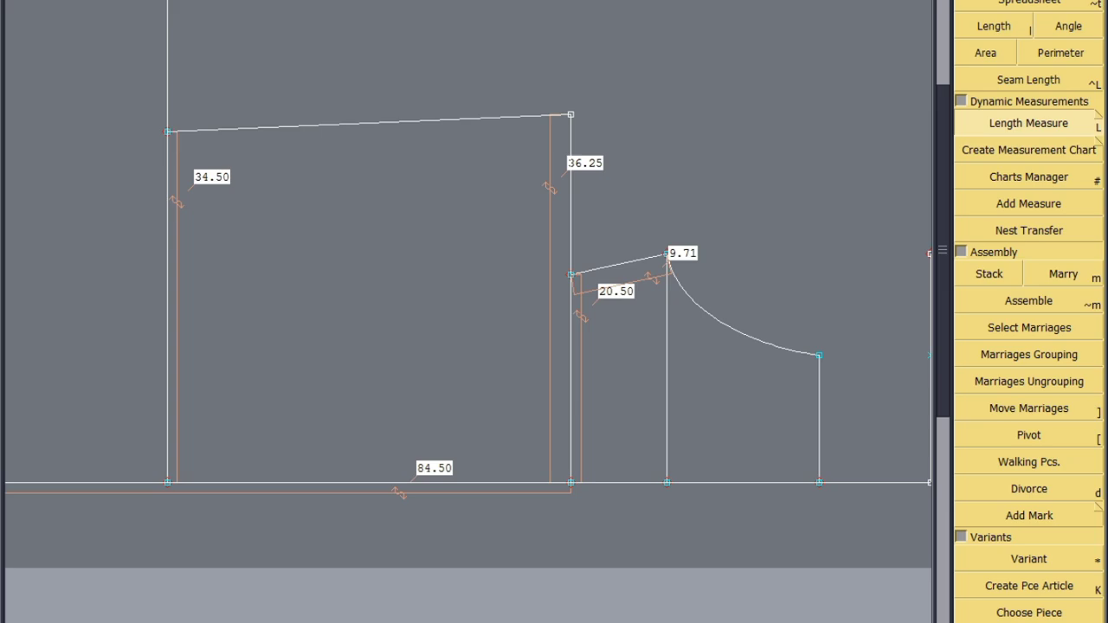
Place a developed point on the skirt side seam, 18.29 cm from its waist corner, for the pocket position
{"action": "key", "text": "F1"}
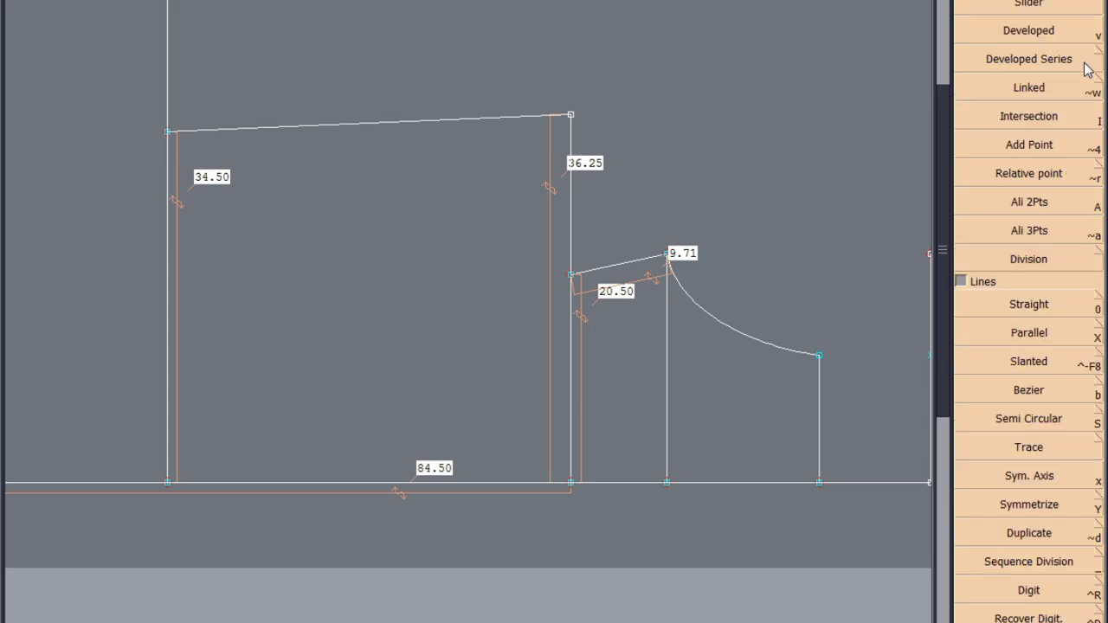
{"action": "left_click", "coordinate": [1036, 33]}
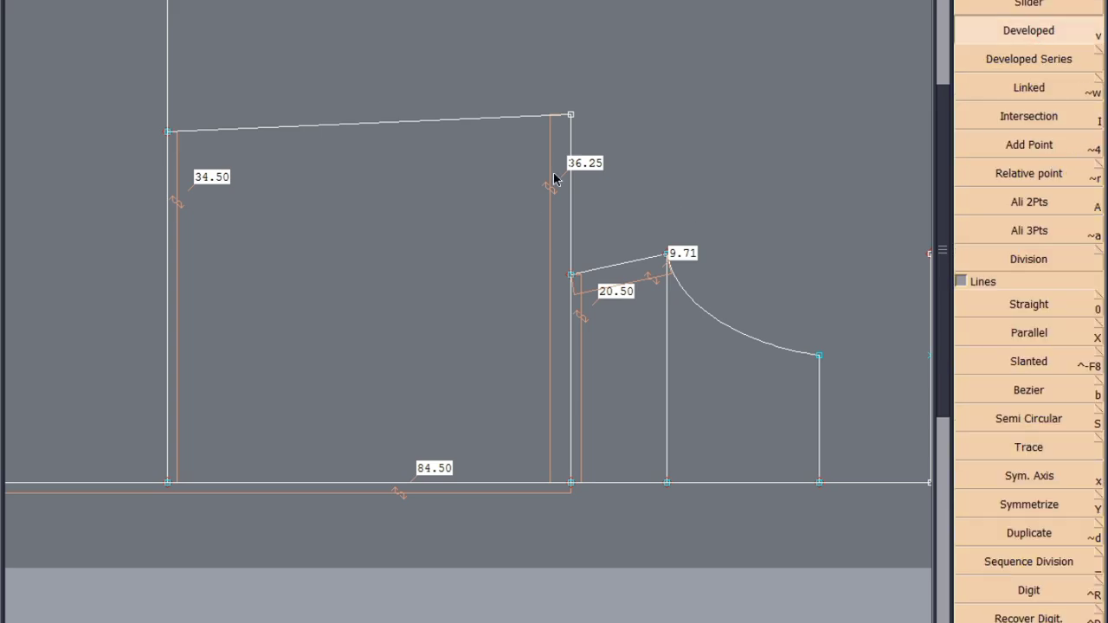
{"action": "left_click", "coordinate": [571, 114]}
{"action": "left_click", "coordinate": [365, 249]}
{"action": "scroll", "coordinate": [388, 117], "scroll_direction": "down", "scroll_amount": 2}
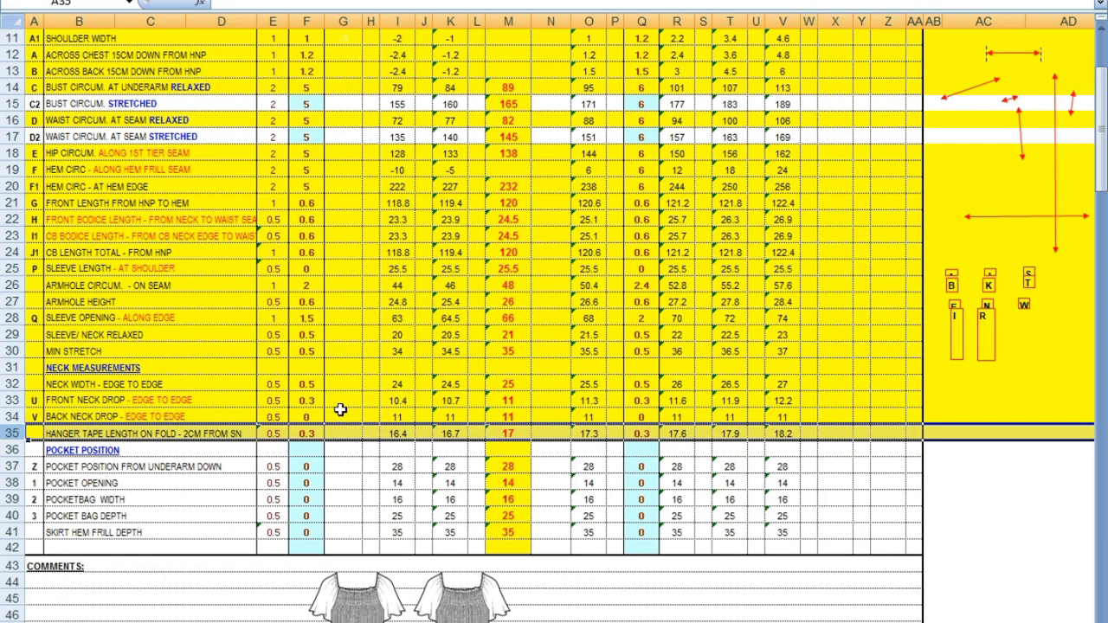
Fill the pocket position from underarm row (37) and the pocket opening row (38) with yellow
{"action": "right_click", "coordinate": [9, 467]}
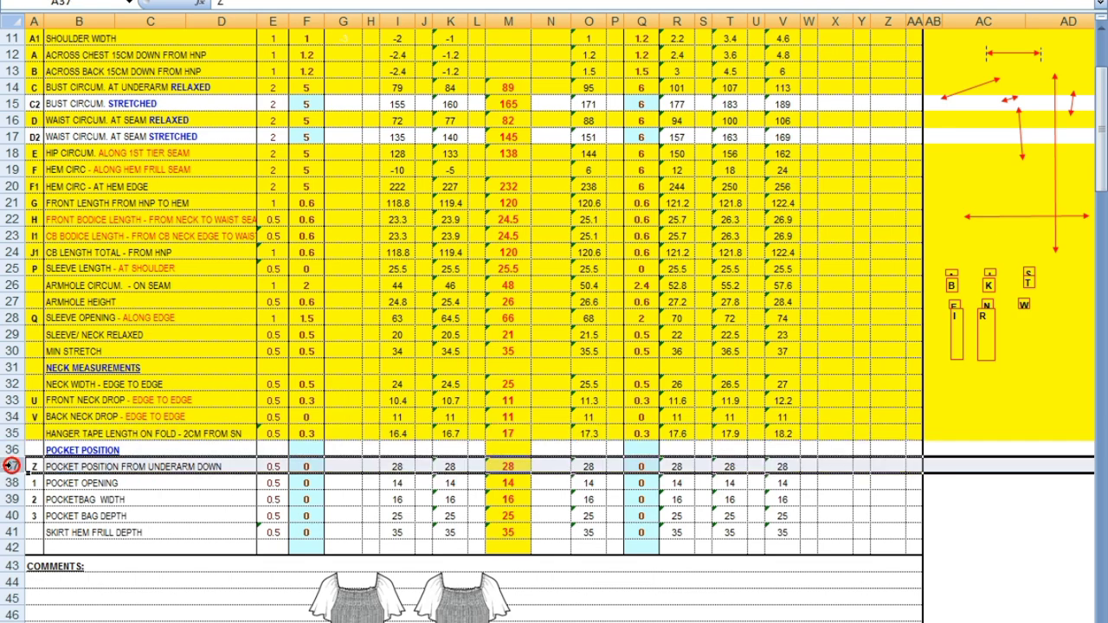
{"action": "key", "text": "Escape"}
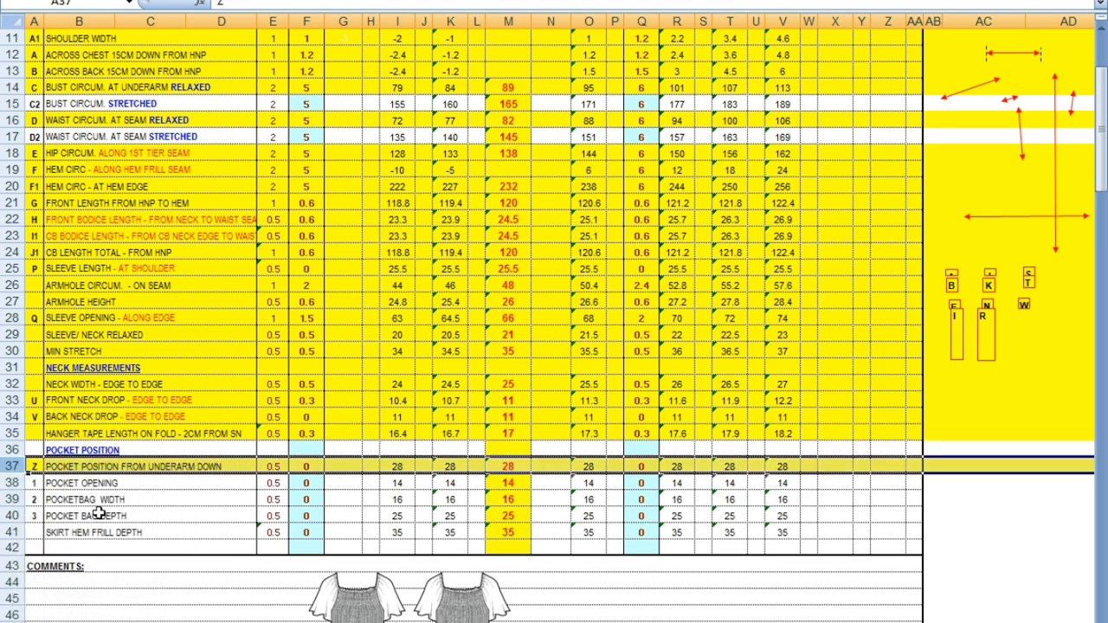
{"action": "left_click", "coordinate": [13, 483]}
{"action": "right_click", "coordinate": [16, 487]}
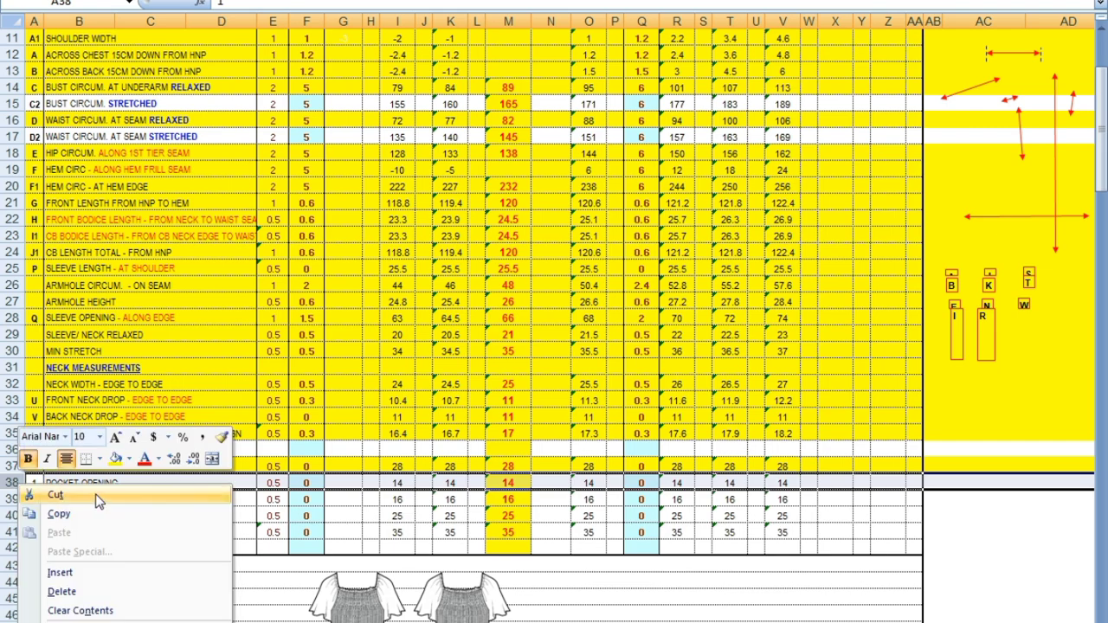
{"action": "left_click", "coordinate": [118, 456]}
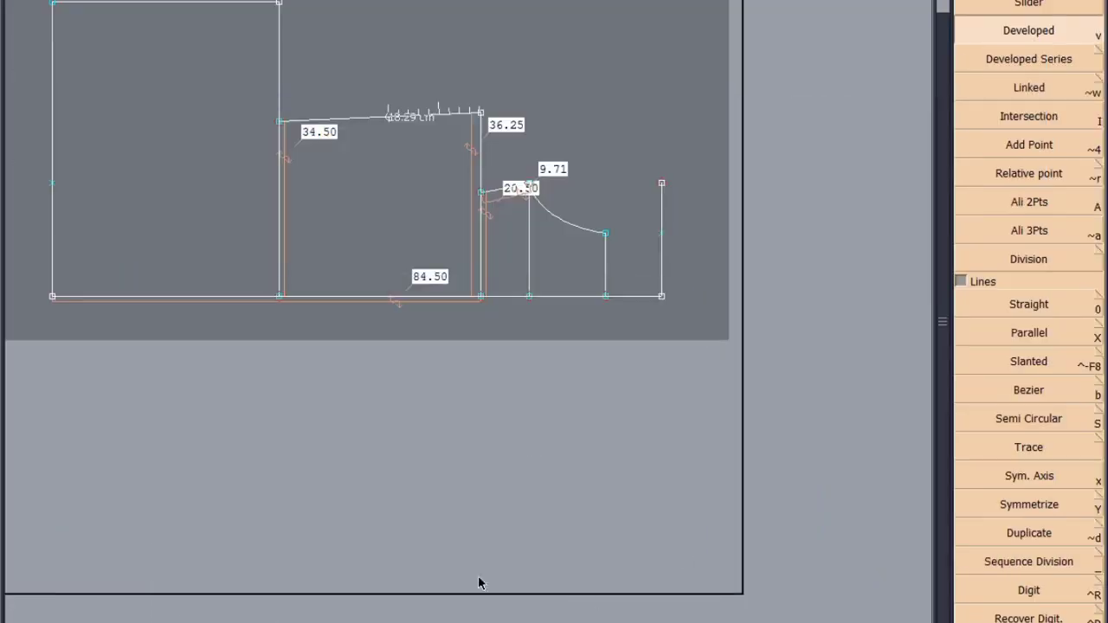
Place a second developed point on the skirt side seam, 14 cm beyond the first, to mark the pocket opening
{"action": "left_click", "coordinate": [386, 119]}
{"action": "left_click", "coordinate": [315, 143]}
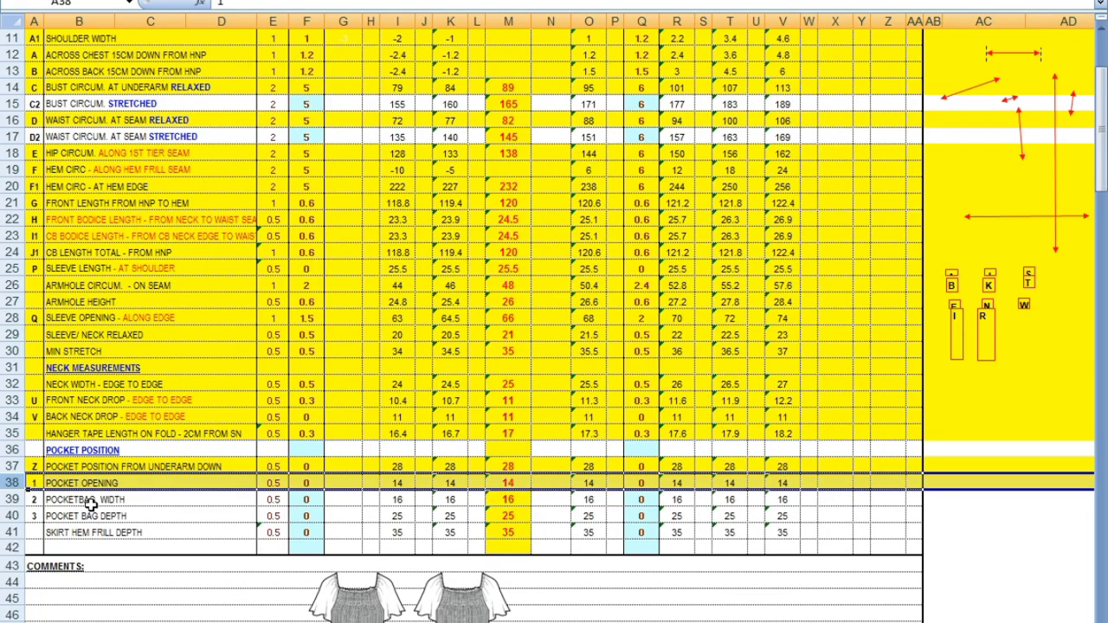
Fill the pocketbag width row (39) with yellow
{"action": "left_click", "coordinate": [5, 500]}
{"action": "right_click", "coordinate": [7, 500]}
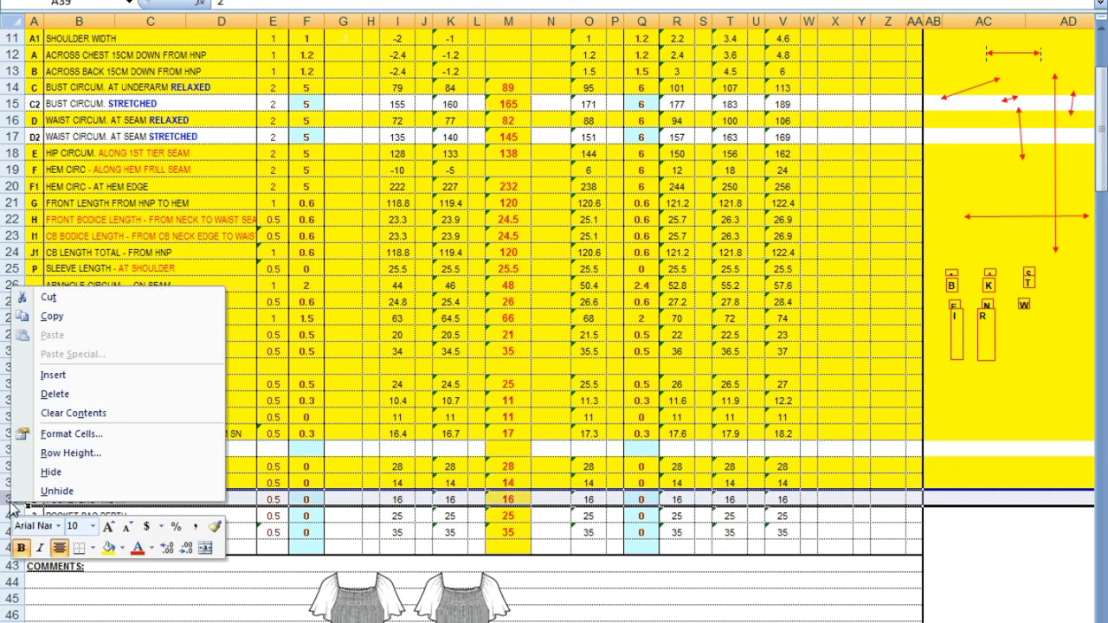
{"action": "left_click", "coordinate": [107, 549]}
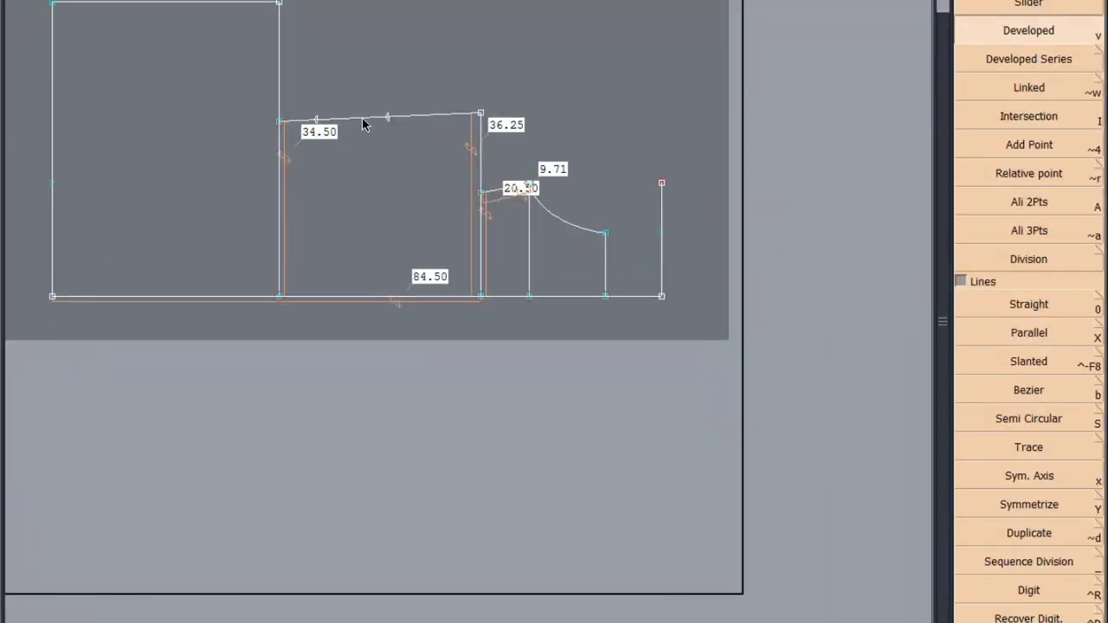
Draw a straight vertical line about 16 cm long from the side seam between the two pocket points into the skirt for the pocketbag width
{"action": "key", "text": "0"}
{"action": "left_click", "coordinate": [364, 121]}
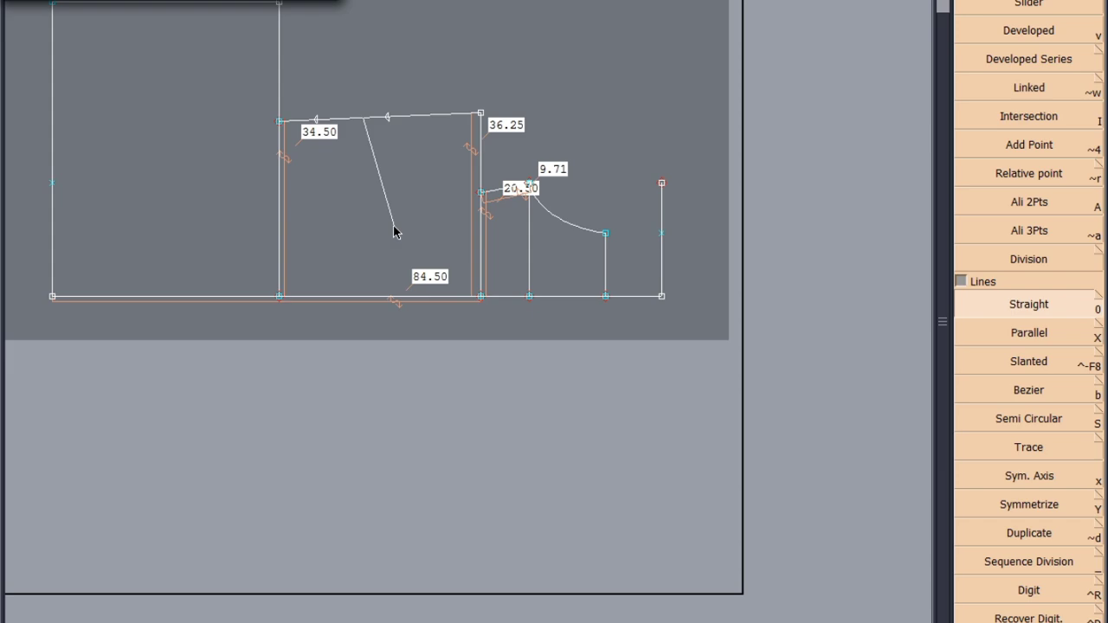
{"action": "left_click", "coordinate": [395, 231]}
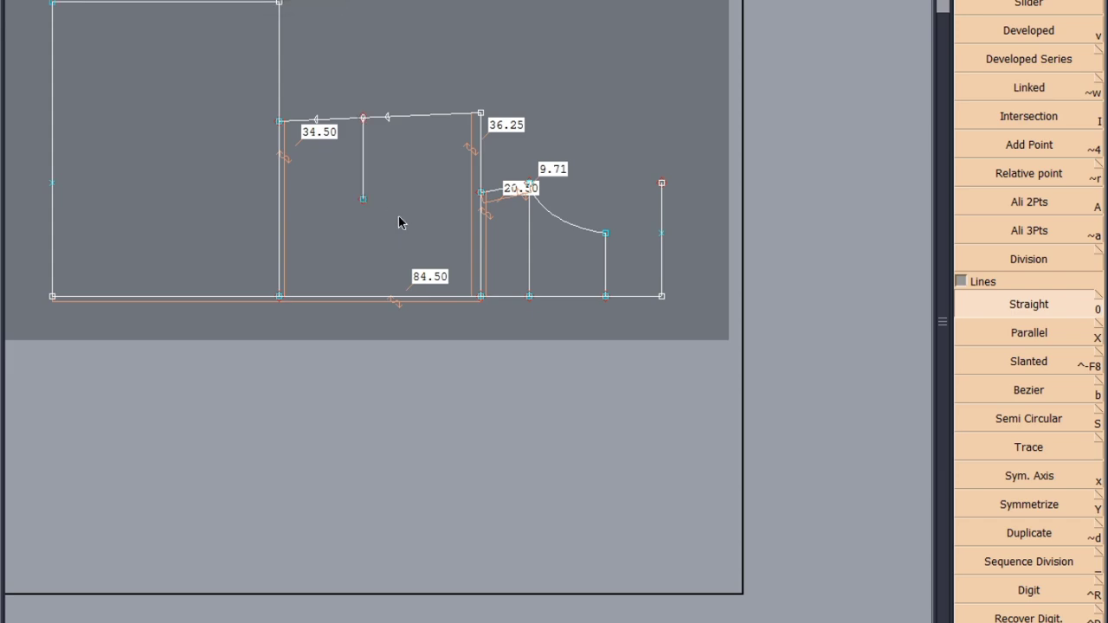
Switch to the Excel size chart, fill the pocket bag depth row (40) with yellow, and return to the Modaris pattern
{"action": "mouse_move", "coordinate": [183, 622]}
{"action": "left_click", "coordinate": [184, 622]}
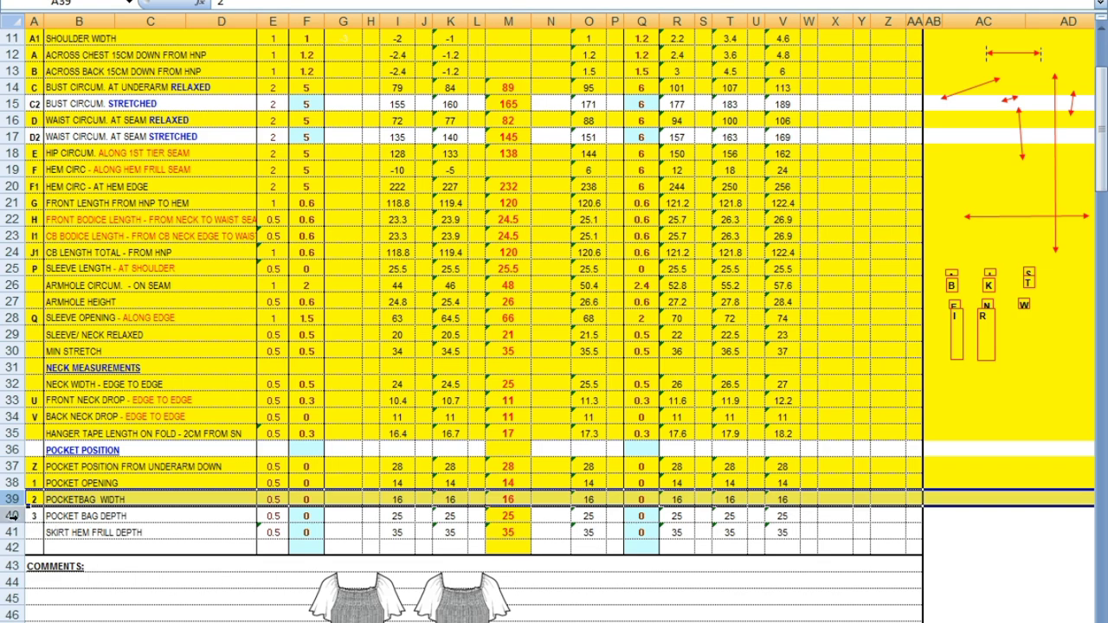
{"action": "left_click", "coordinate": [12, 516]}
{"action": "right_click", "coordinate": [12, 516]}
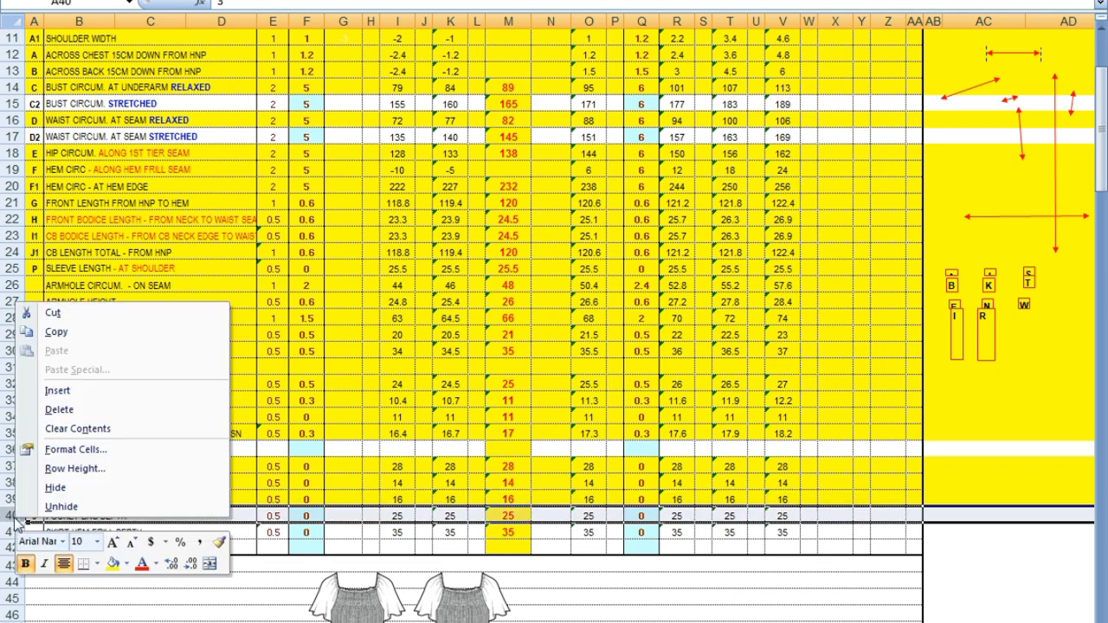
{"action": "left_click", "coordinate": [110, 563]}
{"action": "left_click", "coordinate": [184, 622]}
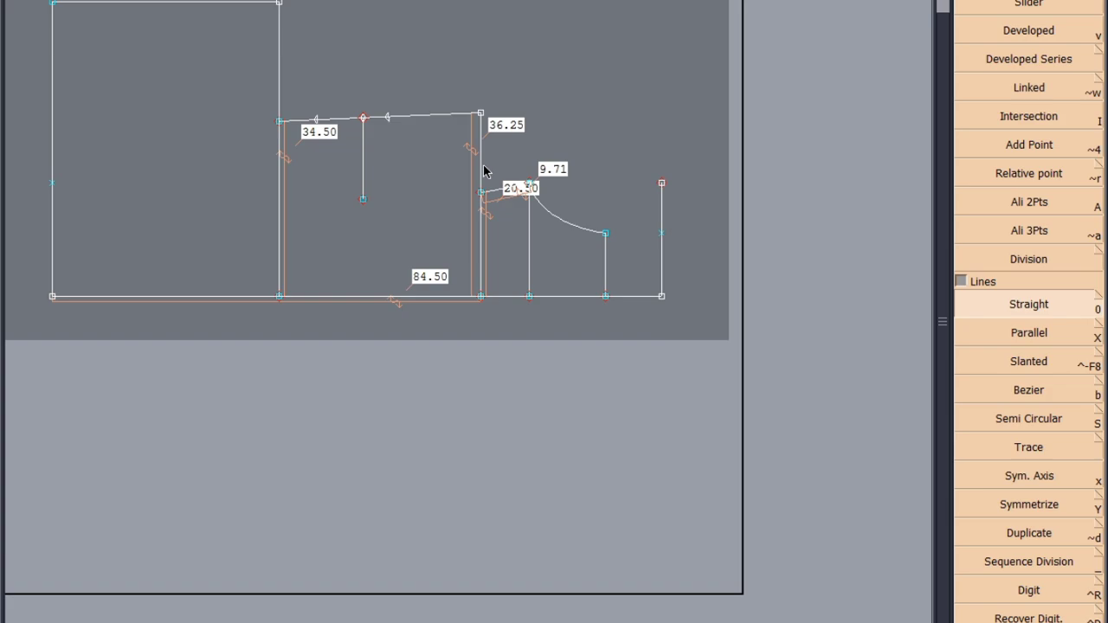
Draw a straight horizontal line about 25 cm long from the skirt's waist line into the panel for the pocket bag depth
{"action": "left_click", "coordinate": [481, 166]}
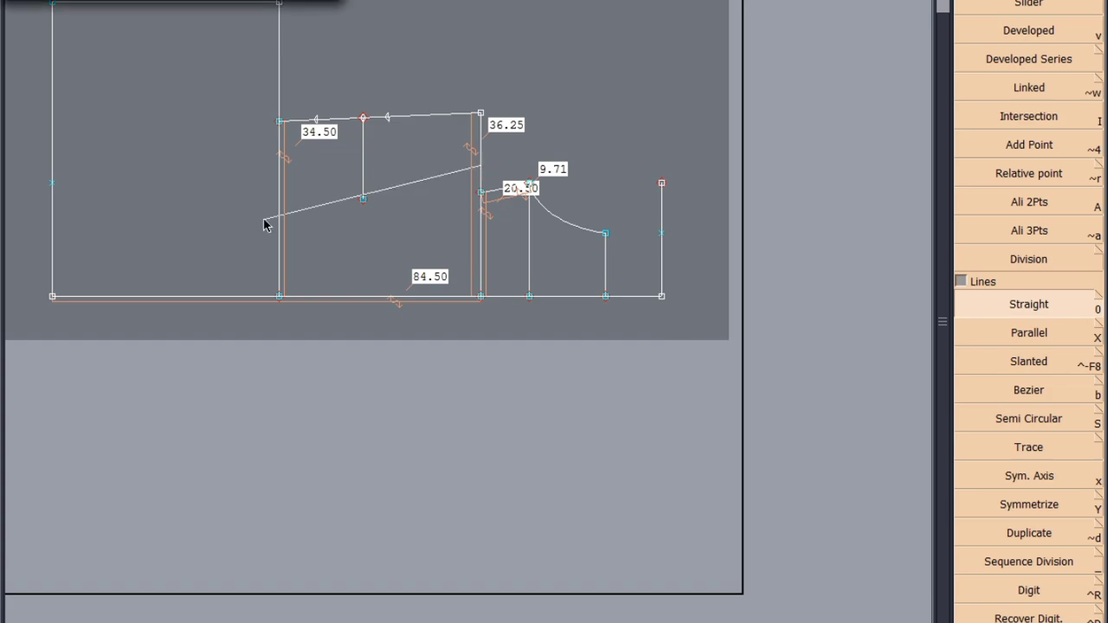
{"action": "key", "text": "Return"}
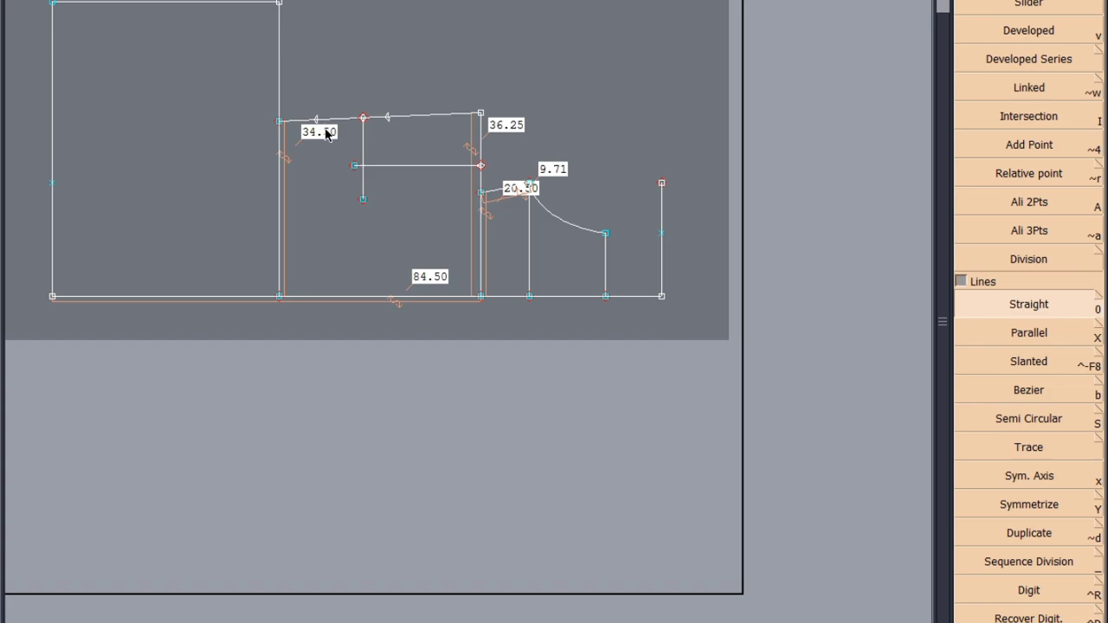
Undo the horizontal pocket bag depth line
{"action": "key", "text": "ctrl+z"}
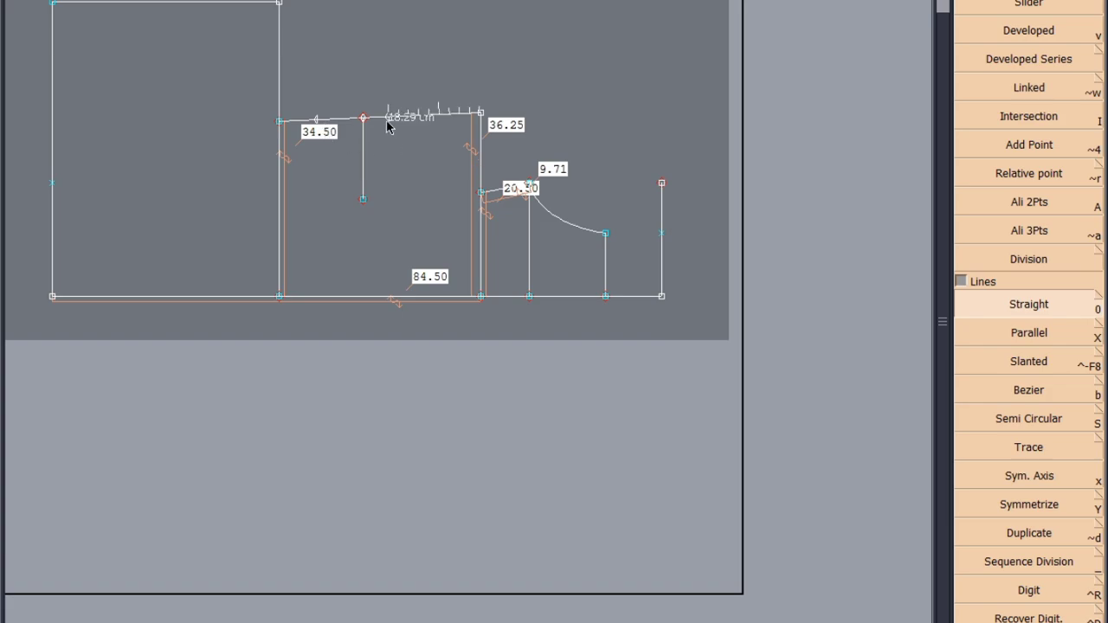
{"action": "key", "text": "b"}
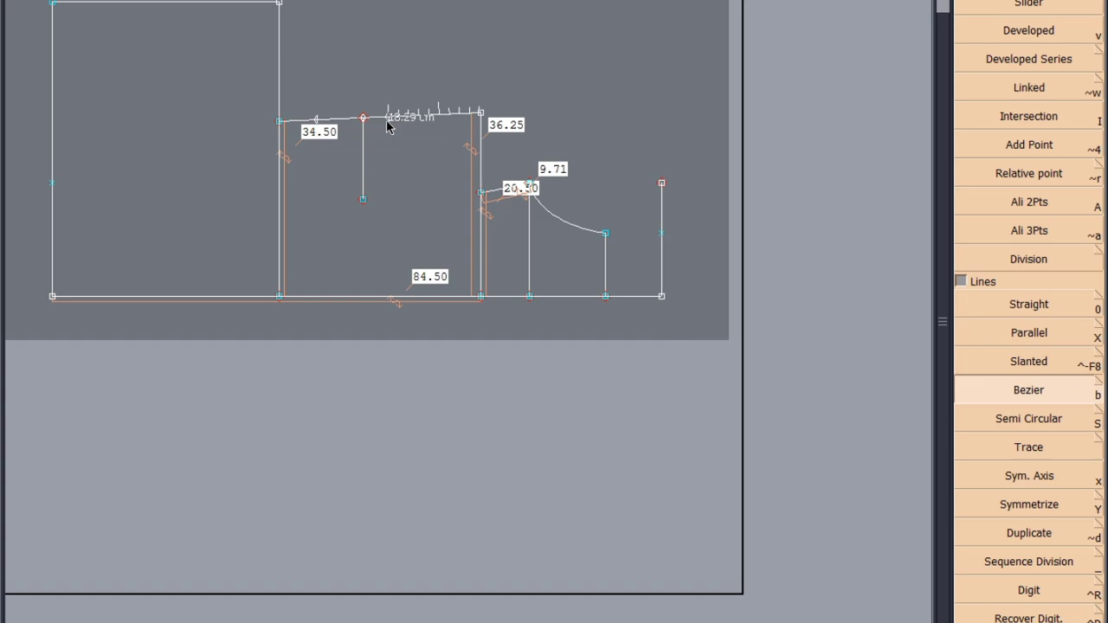
{"action": "left_click", "coordinate": [387, 125]}
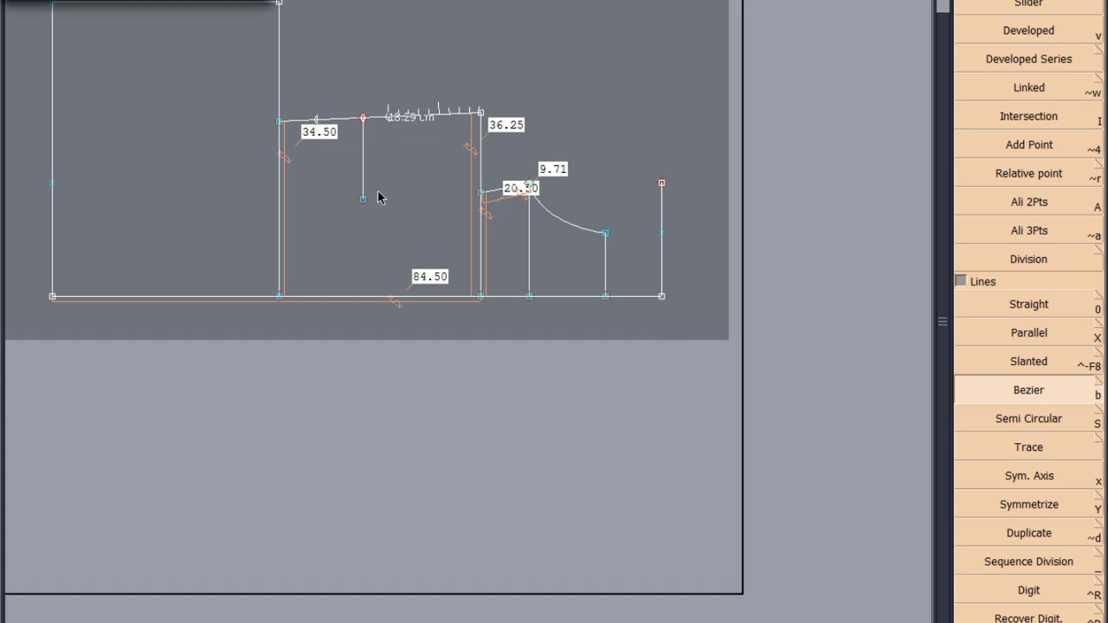
{"action": "left_click", "coordinate": [364, 199]}
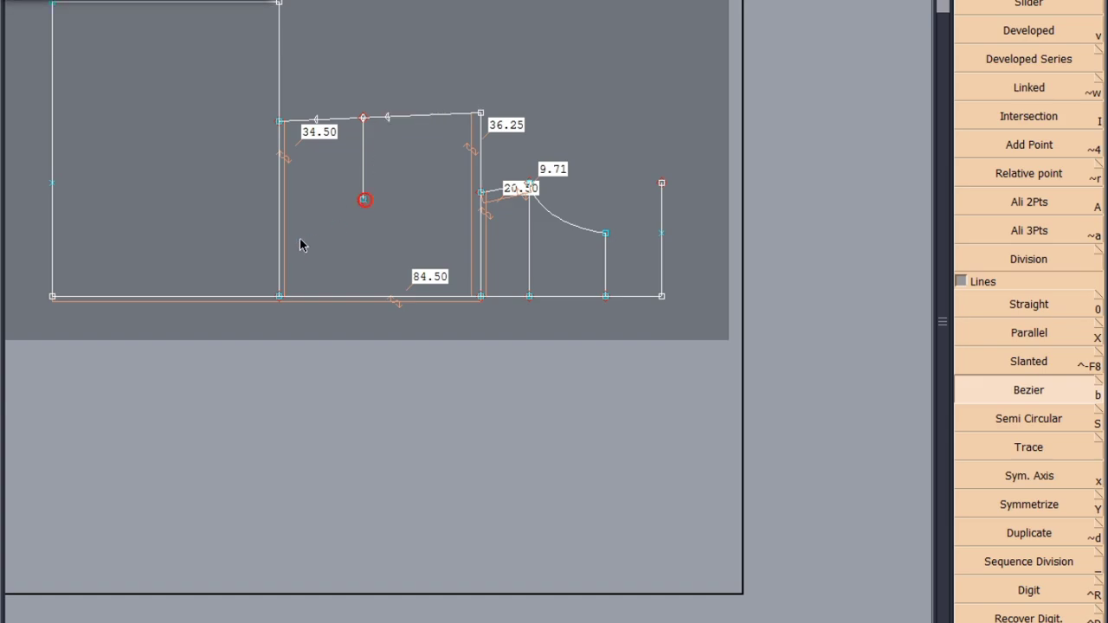
{"action": "left_click", "coordinate": [264, 205]}
{"action": "left_click", "coordinate": [252, 145]}
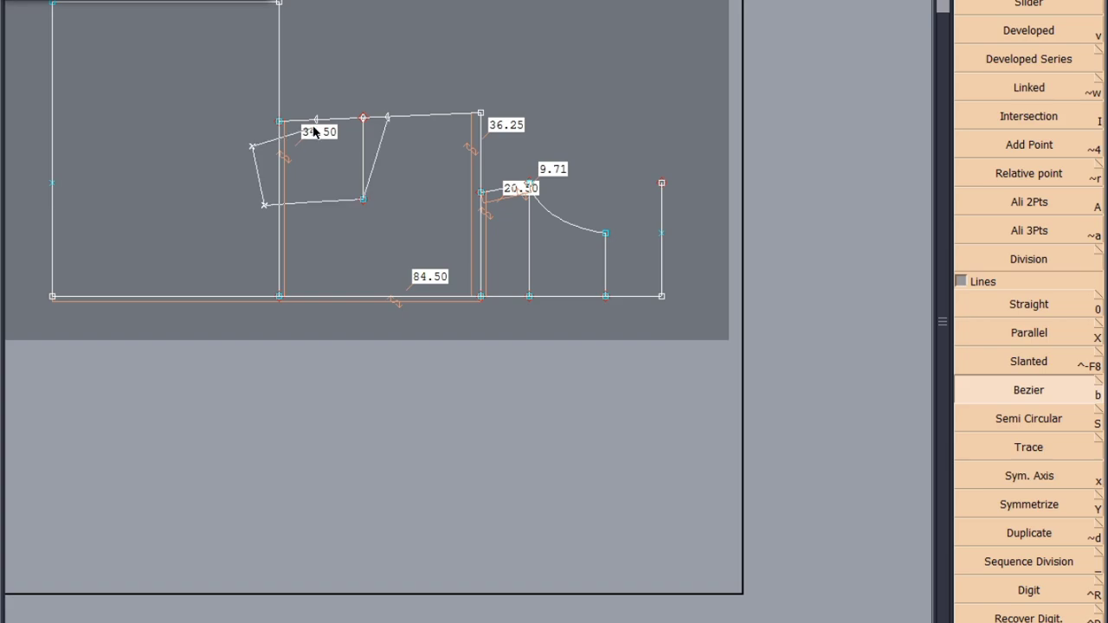
{"action": "left_click", "coordinate": [316, 120]}
{"action": "scroll", "coordinate": [263, 108], "scroll_direction": "up", "scroll_amount": 1}
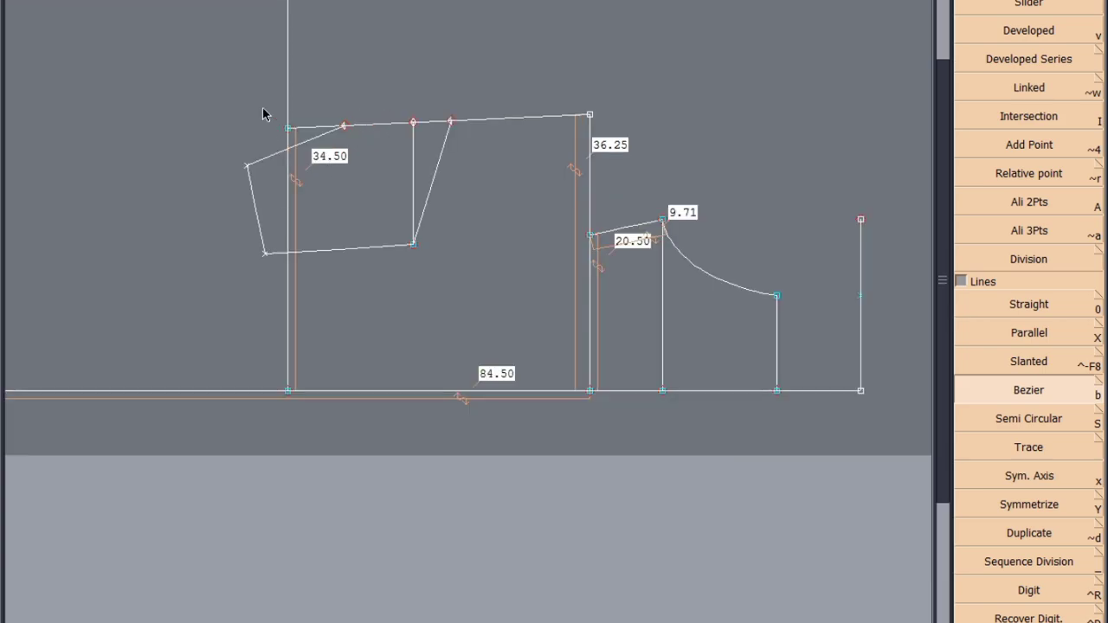
{"action": "right_click", "coordinate": [263, 108]}
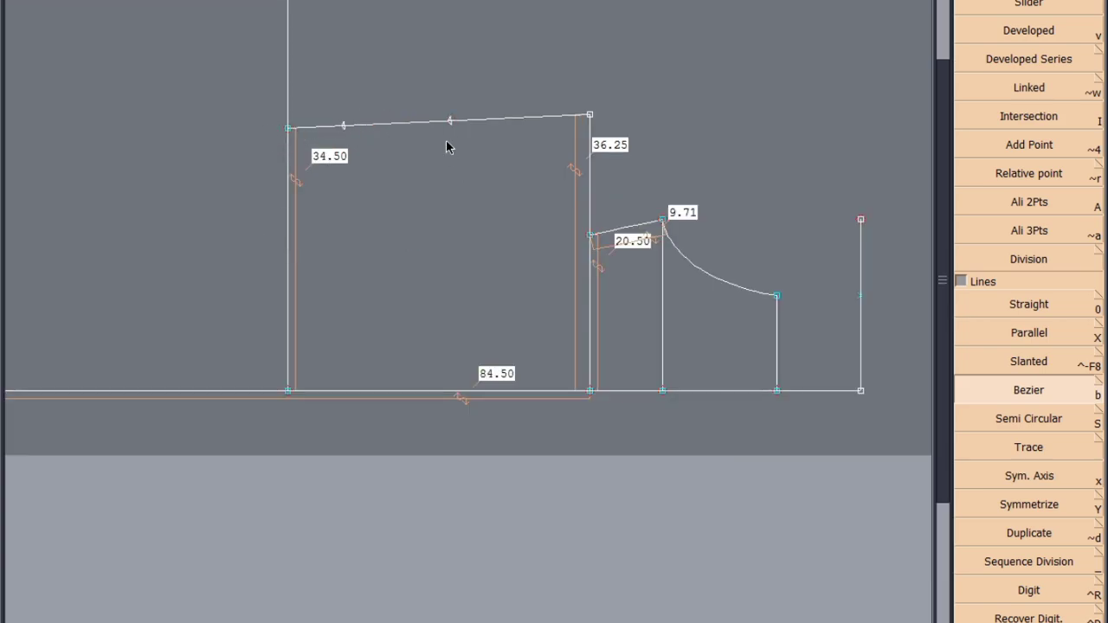
{"action": "key", "text": "ctrl+z"}
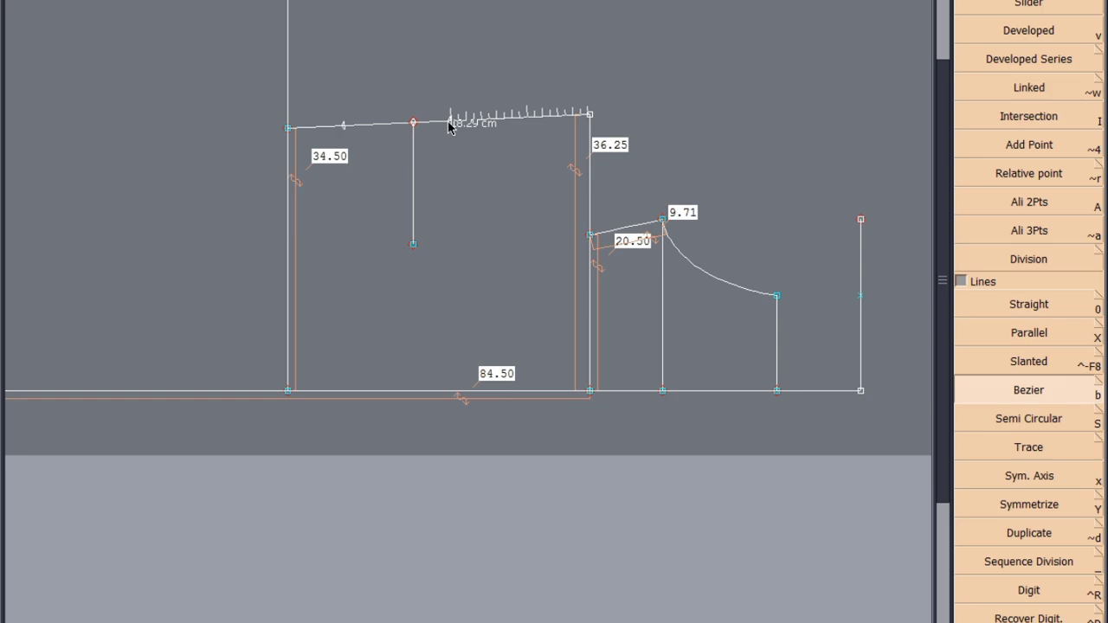
Add developed points just outside both pocket points on the side seam and join them with a three-segment Bezier pocketbag outline through the width line's end
{"action": "key", "text": "v"}
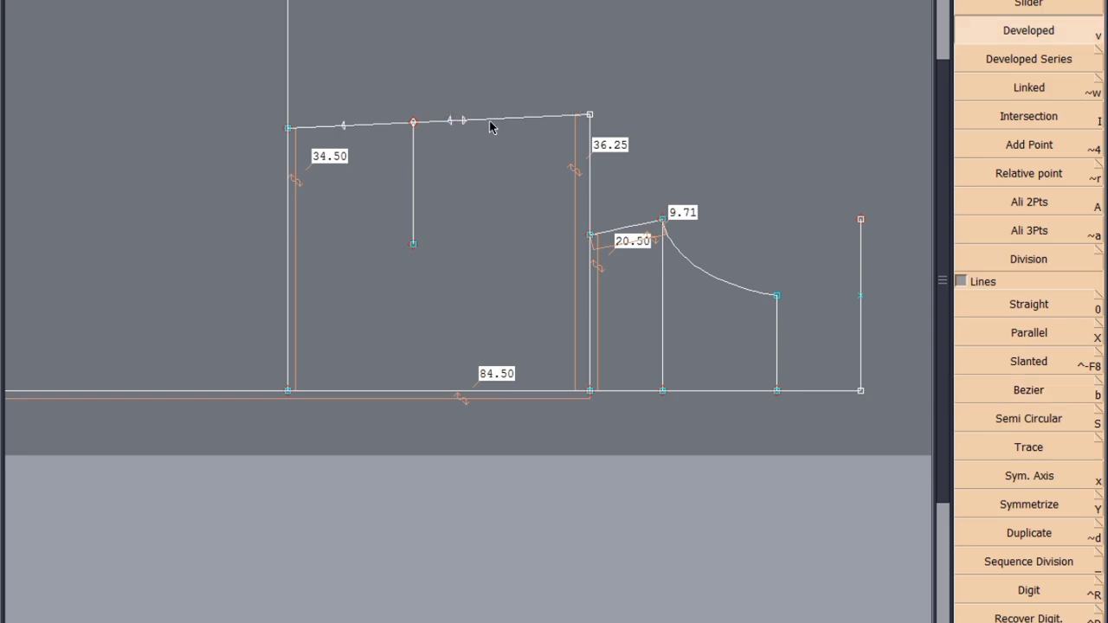
{"action": "left_click", "coordinate": [336, 125]}
{"action": "key", "text": "b"}
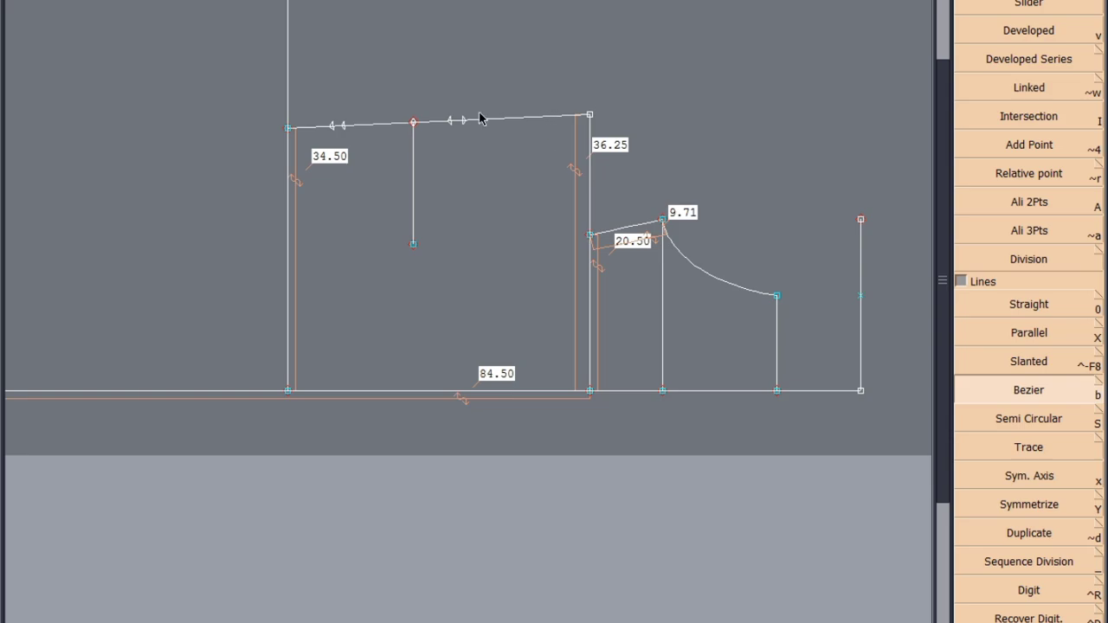
{"action": "left_click", "coordinate": [463, 123]}
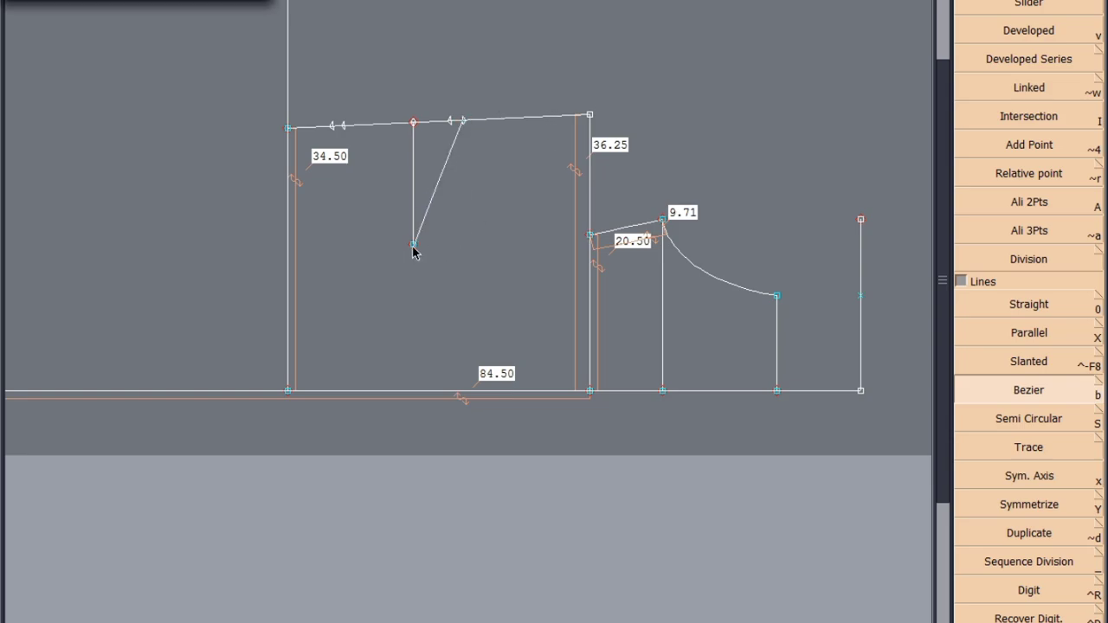
{"action": "left_click", "coordinate": [414, 245]}
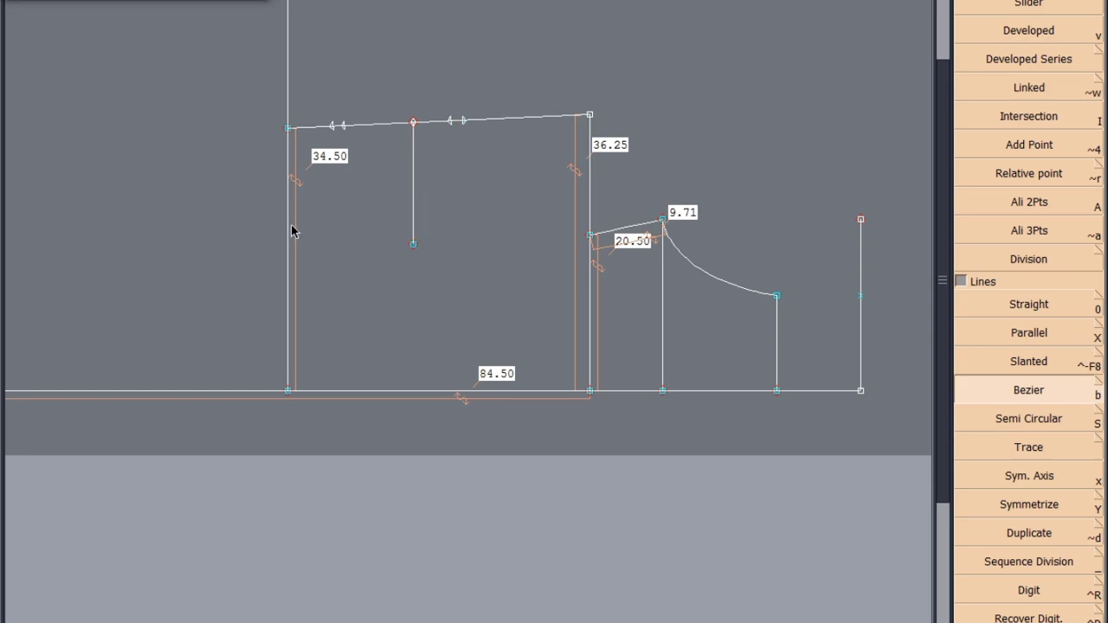
{"action": "left_click", "coordinate": [264, 220]}
{"action": "left_click", "coordinate": [332, 125]}
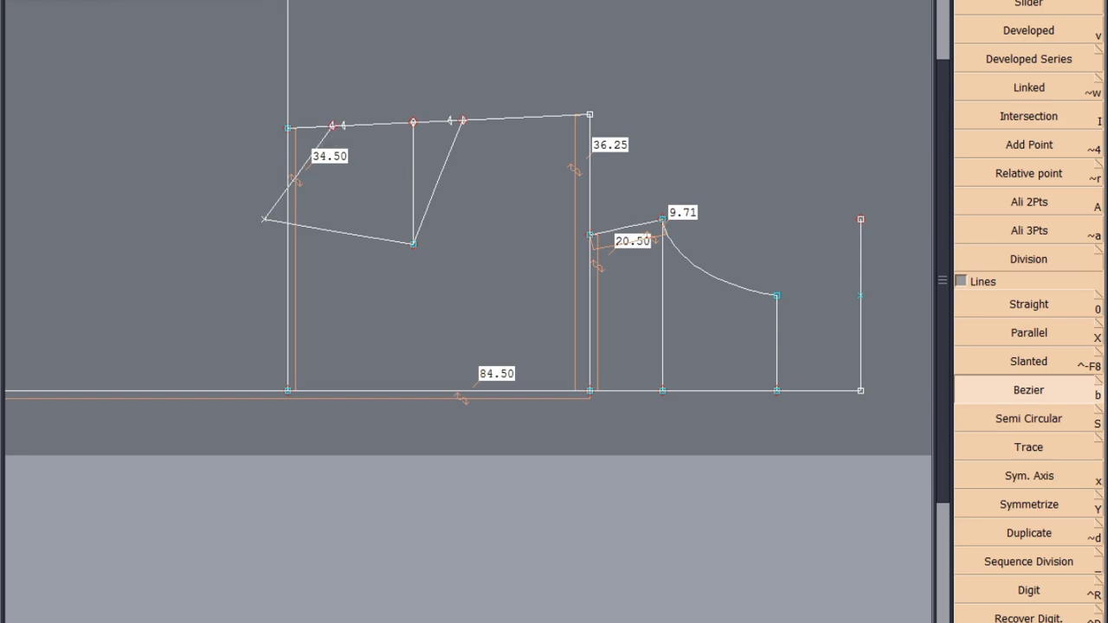
Show the curve handles and reshape the pocketbag outline's waist-side segment into an outward curve
{"action": "left_click", "coordinate": [390, 2]}
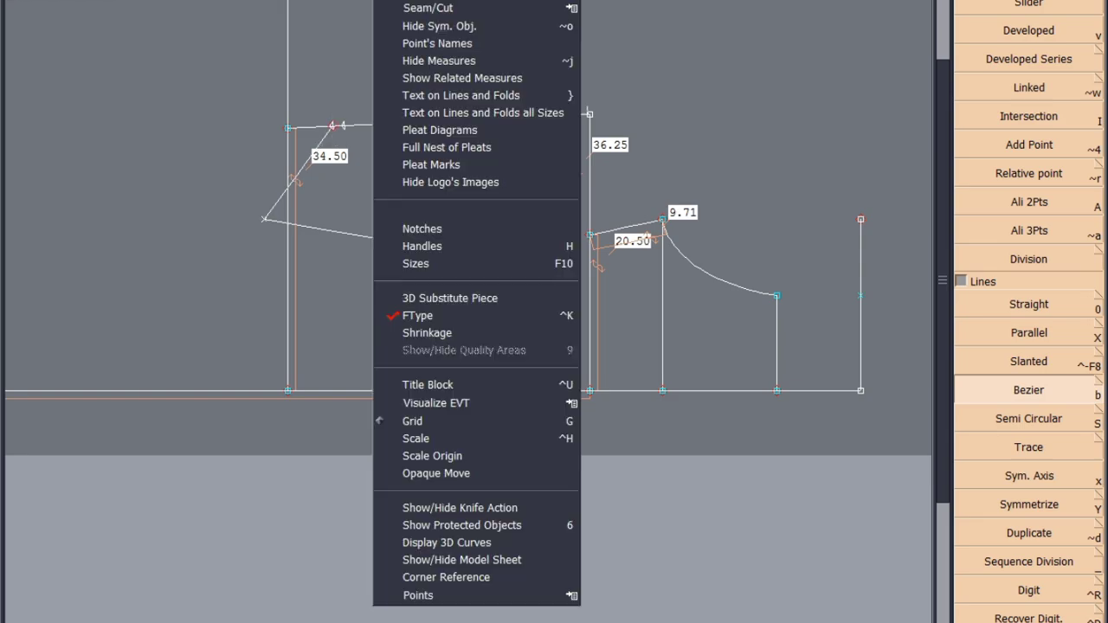
{"action": "left_click", "coordinate": [428, 250]}
{"action": "scroll", "coordinate": [349, 116], "scroll_direction": "up", "scroll_amount": 1}
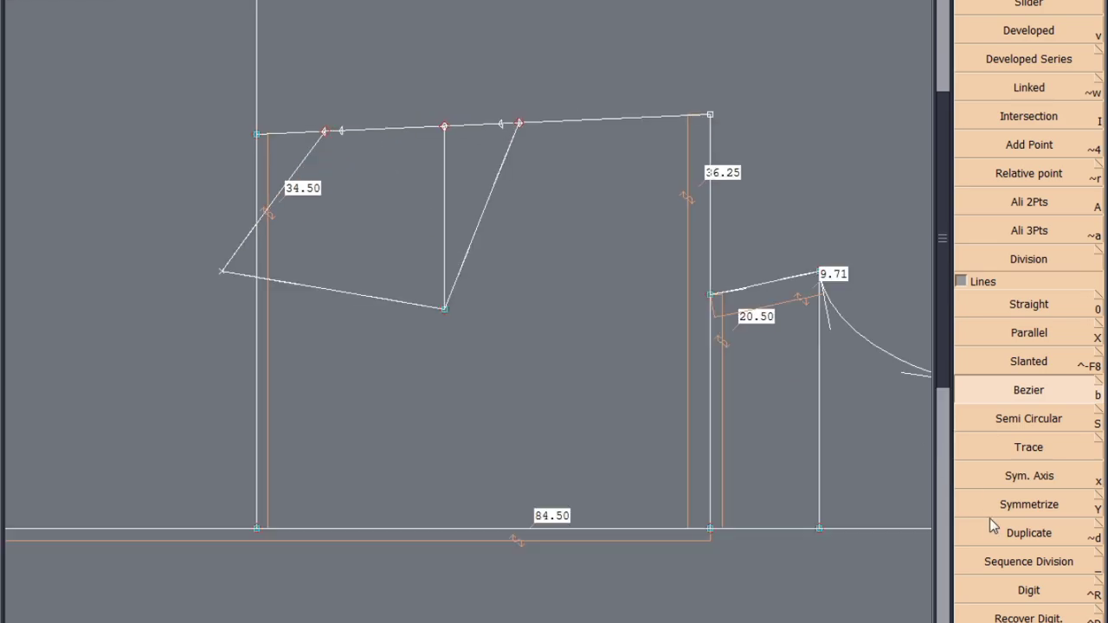
{"action": "key", "text": "F2"}
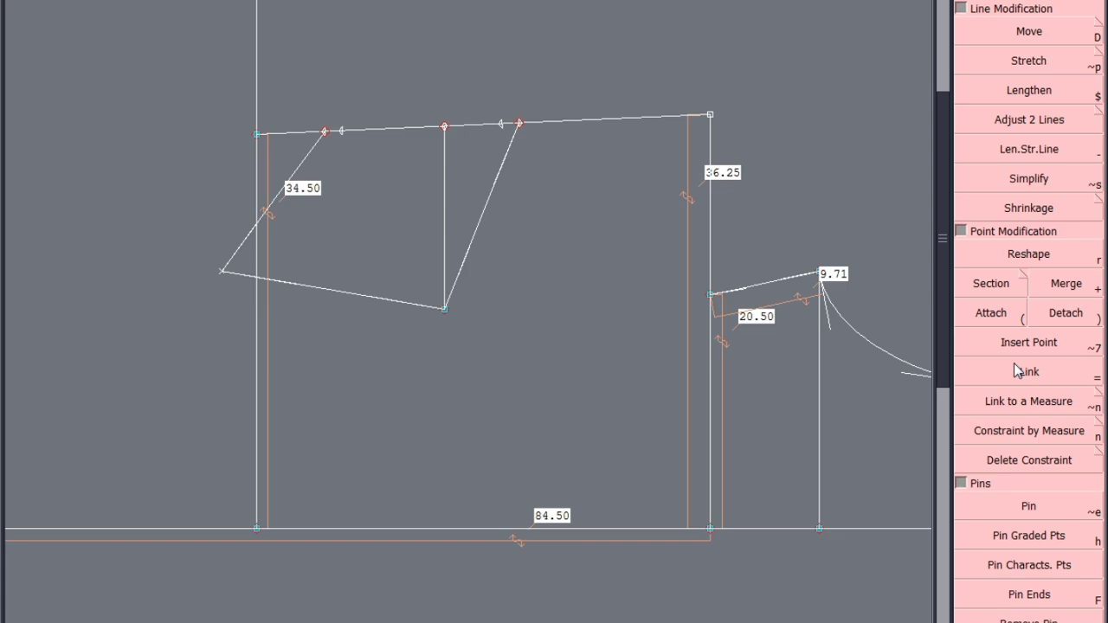
{"action": "left_click", "coordinate": [1028, 254]}
{"action": "left_click_drag", "start_coordinate": [496, 183], "coordinate": [493, 276]}
{"action": "left_click", "coordinate": [493, 270]}
Round the pocketbag's inner segment between the width line's end and the hem-side corner, smoothing the handles where it meets the waist-side curve
{"action": "left_click", "coordinate": [394, 301]}
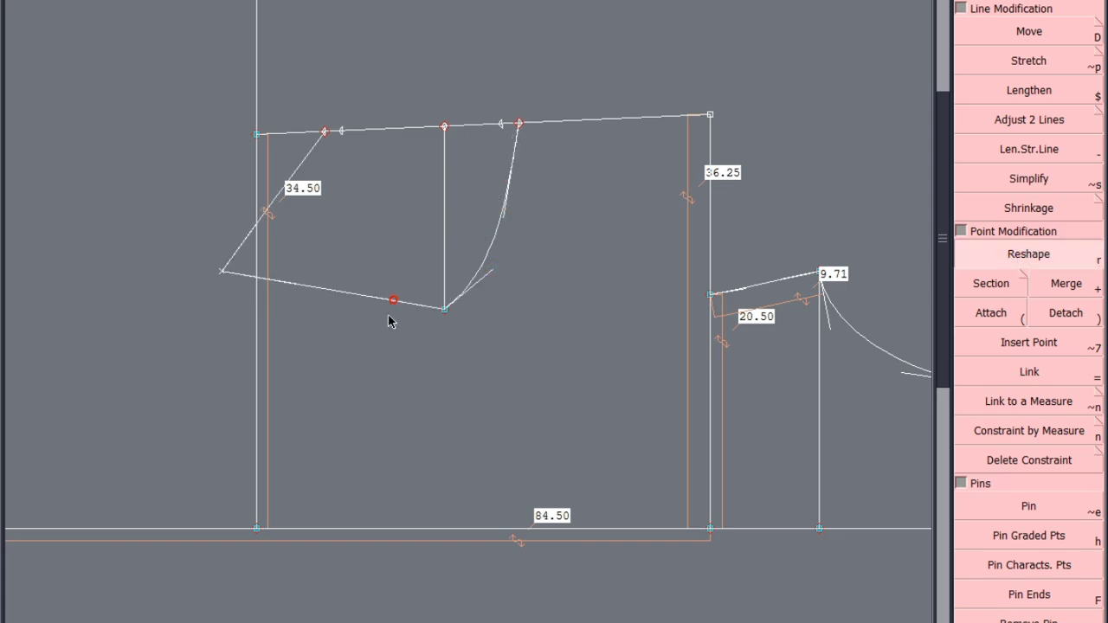
{"action": "left_click", "coordinate": [384, 332]}
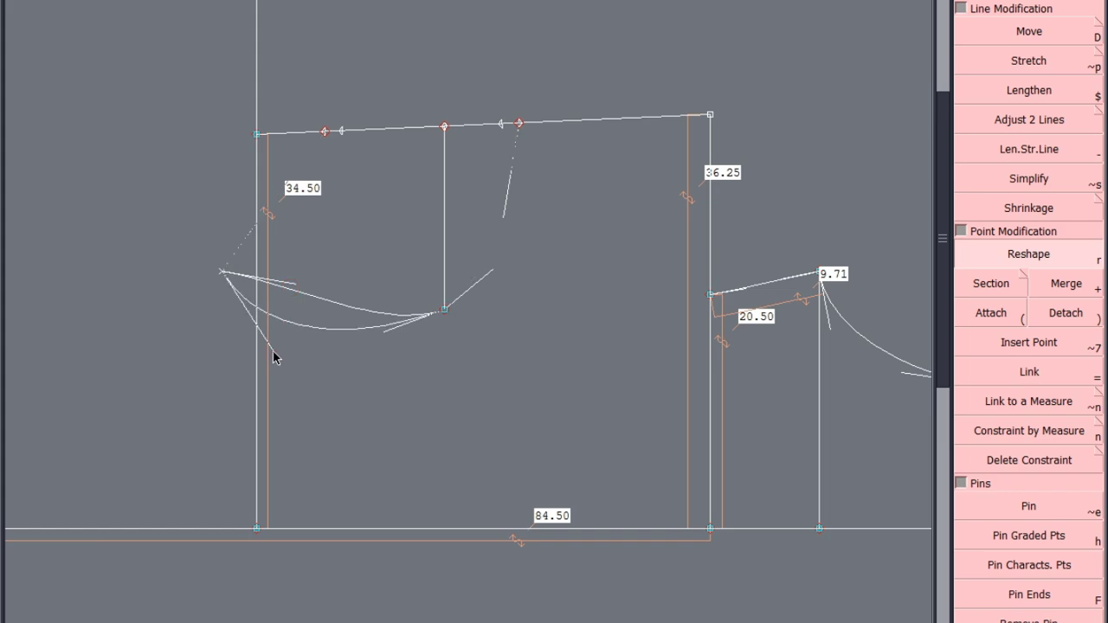
{"action": "left_click", "coordinate": [273, 351]}
{"action": "left_click", "coordinate": [375, 359]}
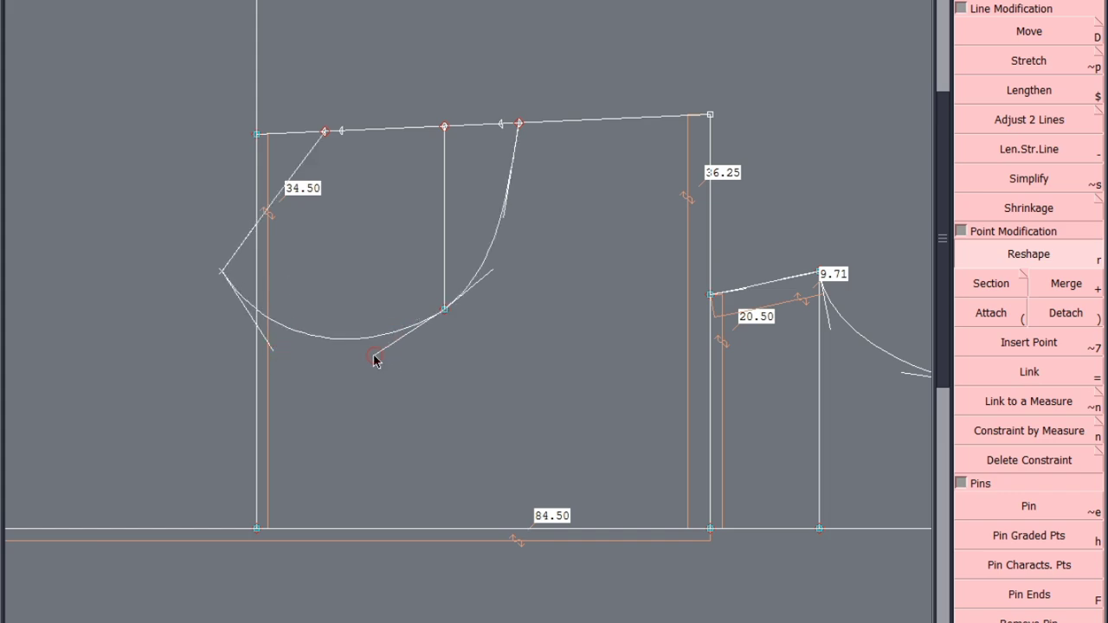
{"action": "left_click", "coordinate": [374, 356]}
{"action": "left_click", "coordinate": [372, 356]}
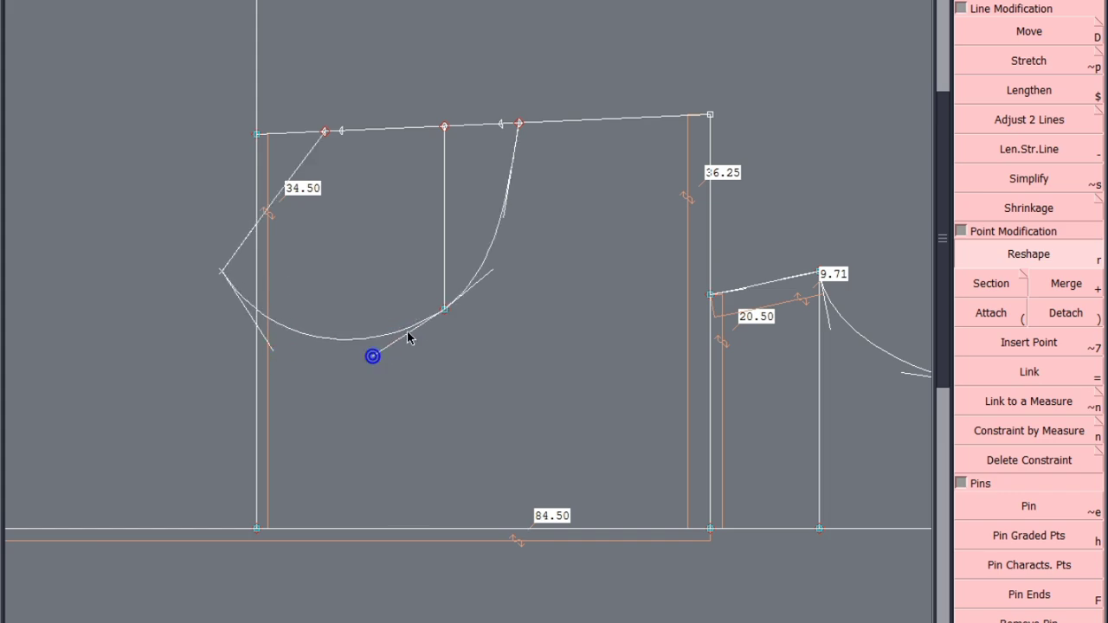
{"action": "left_click", "coordinate": [493, 271]}
{"action": "left_click", "coordinate": [490, 267]}
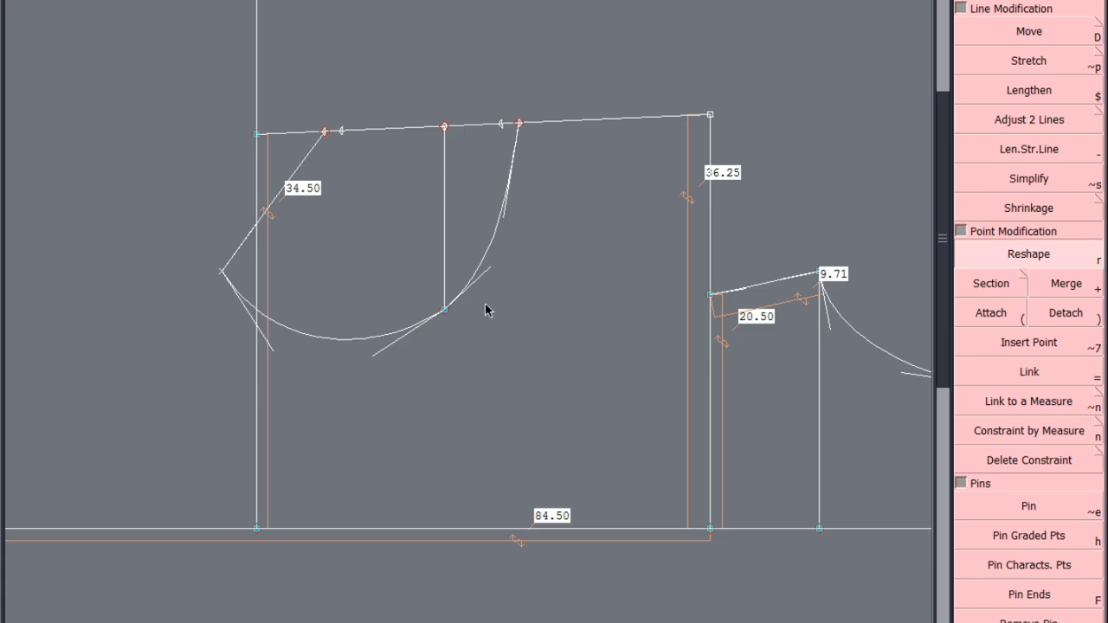
Reshape the pocketbag's hem-side segment into an S-curve running from its free corner up to the side seam point
{"action": "left_click", "coordinate": [244, 238]}
{"action": "left_click", "coordinate": [208, 181]}
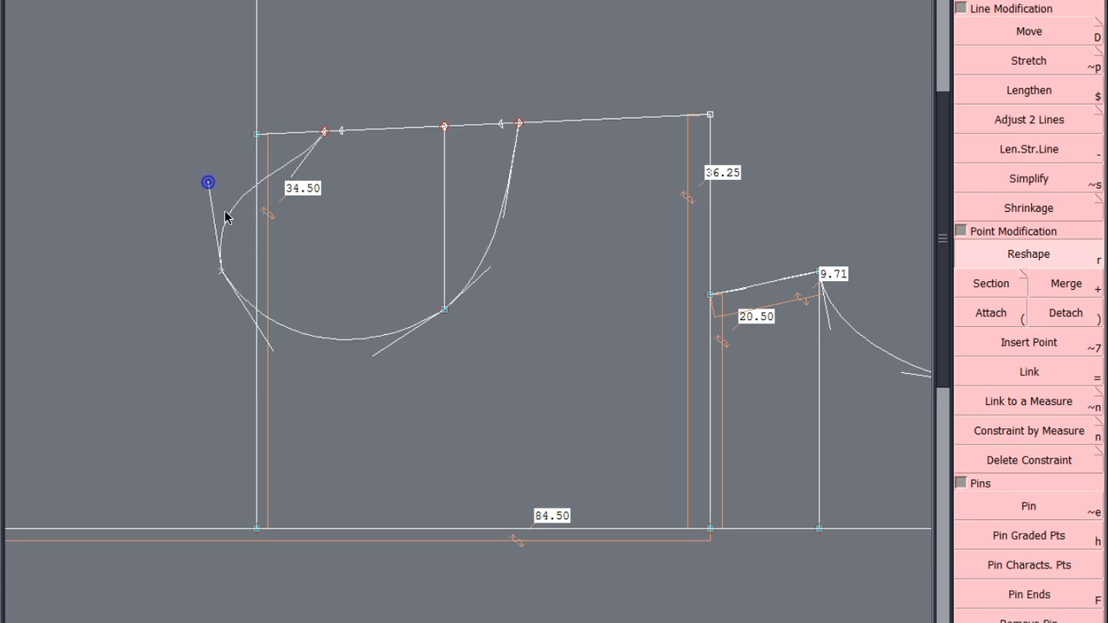
{"action": "left_click", "coordinate": [292, 179]}
{"action": "left_click", "coordinate": [314, 196]}
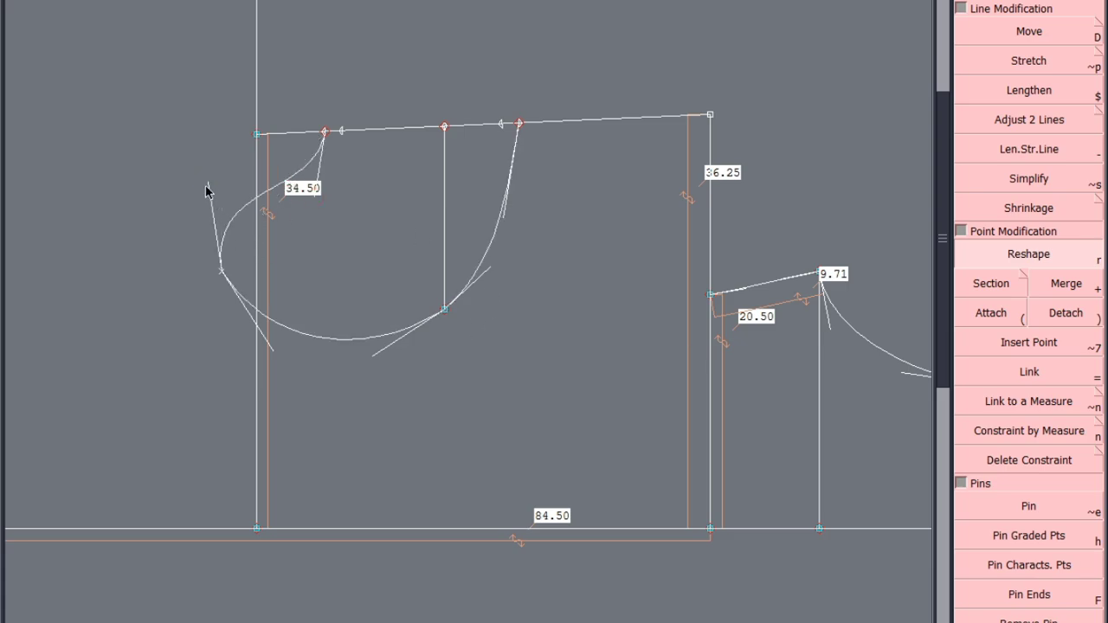
{"action": "left_click", "coordinate": [208, 185]}
{"action": "left_click", "coordinate": [191, 132]}
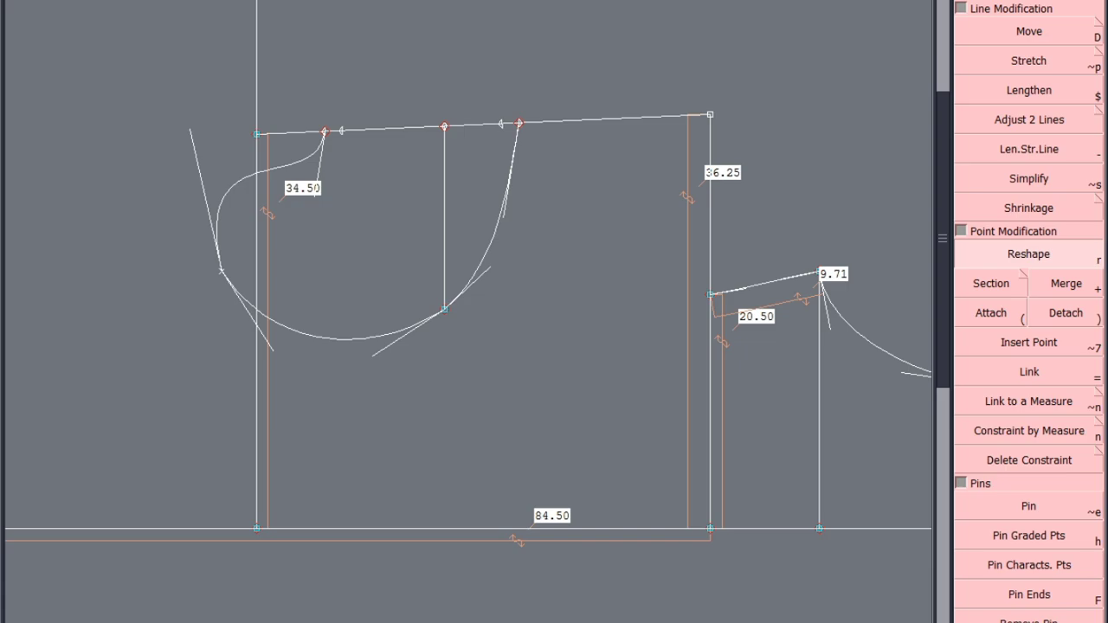
Add a dynamic length measure across the pocketbag from the hem-side curve to the waist-side curve
{"action": "key", "text": "F6"}
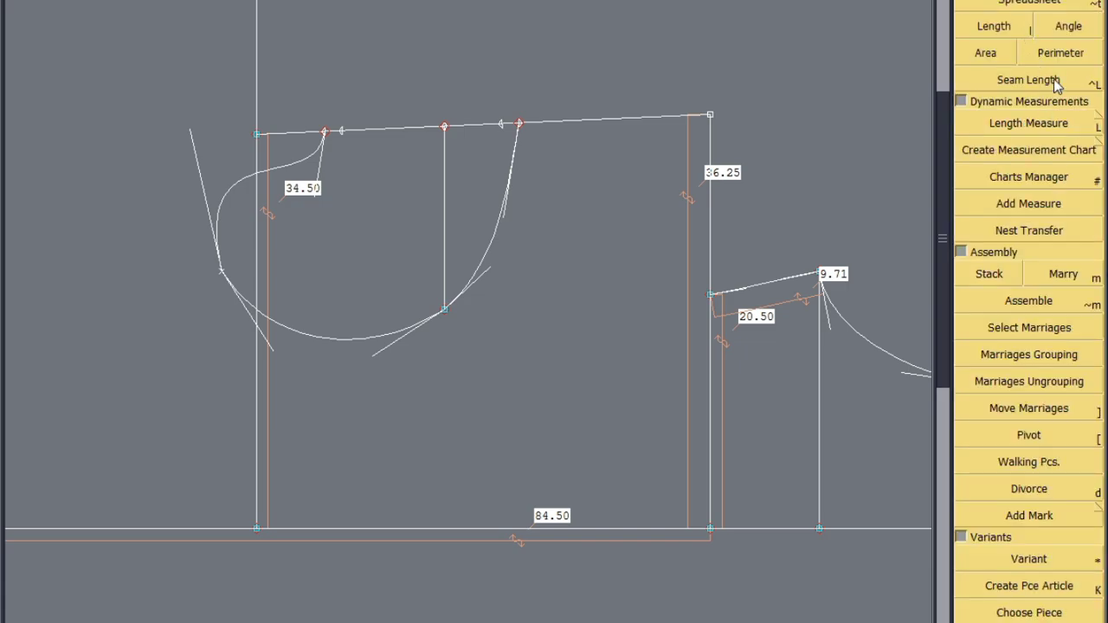
{"action": "left_click", "coordinate": [1049, 124]}
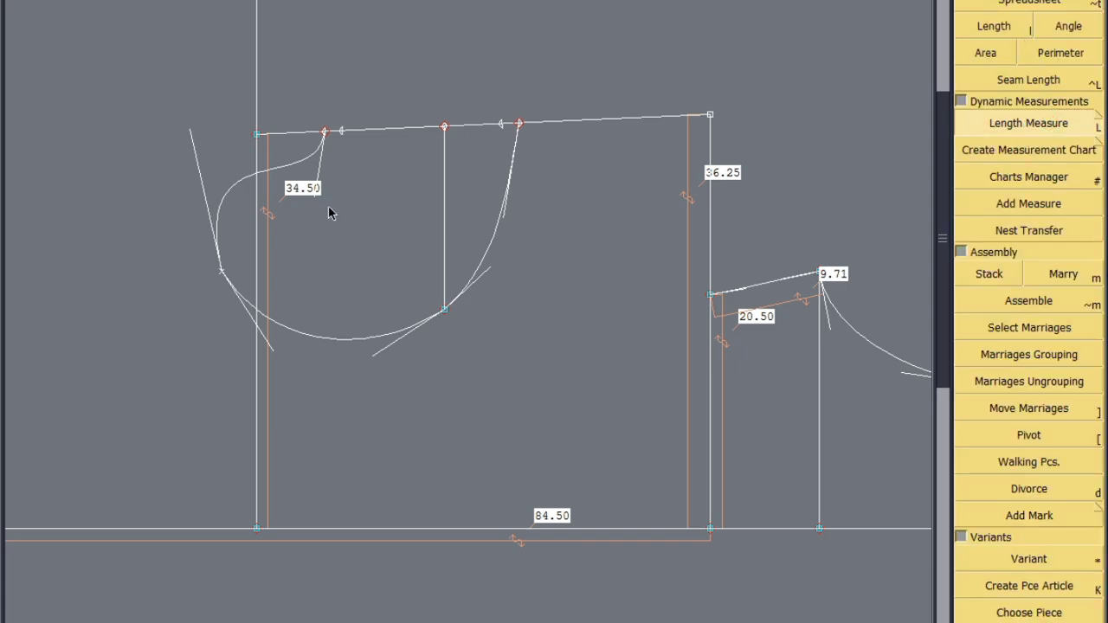
{"action": "left_click", "coordinate": [269, 206]}
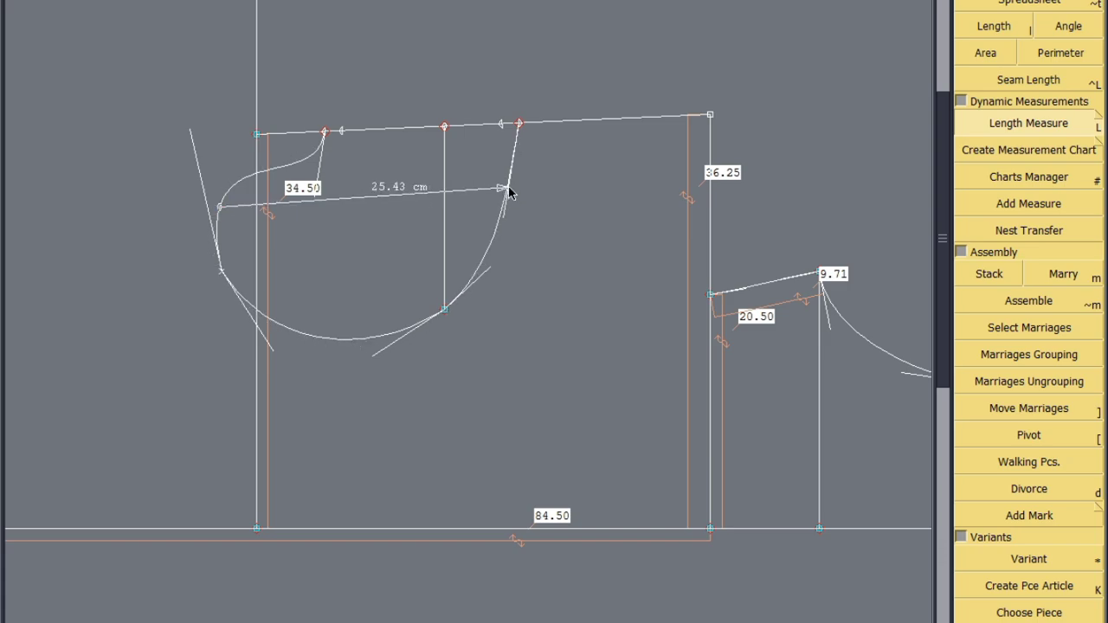
{"action": "left_click", "coordinate": [510, 189]}
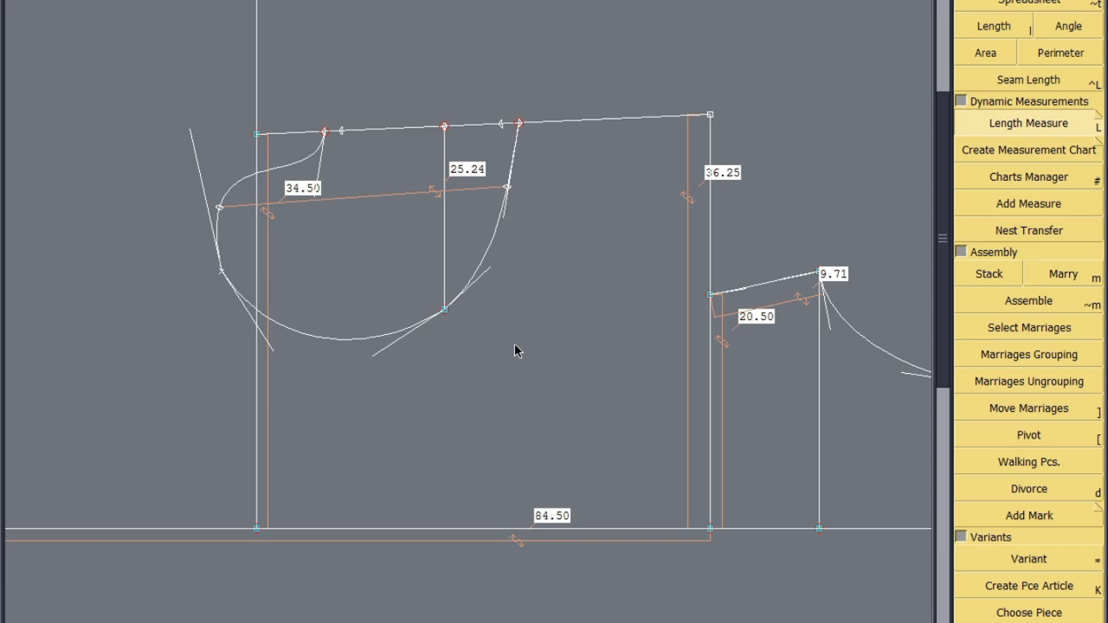
Move the pocketbag's hem-side corner further into the panel and adjust the curve handles to bring the measure across it to about 24.9 cm
{"action": "key", "text": "F3"}
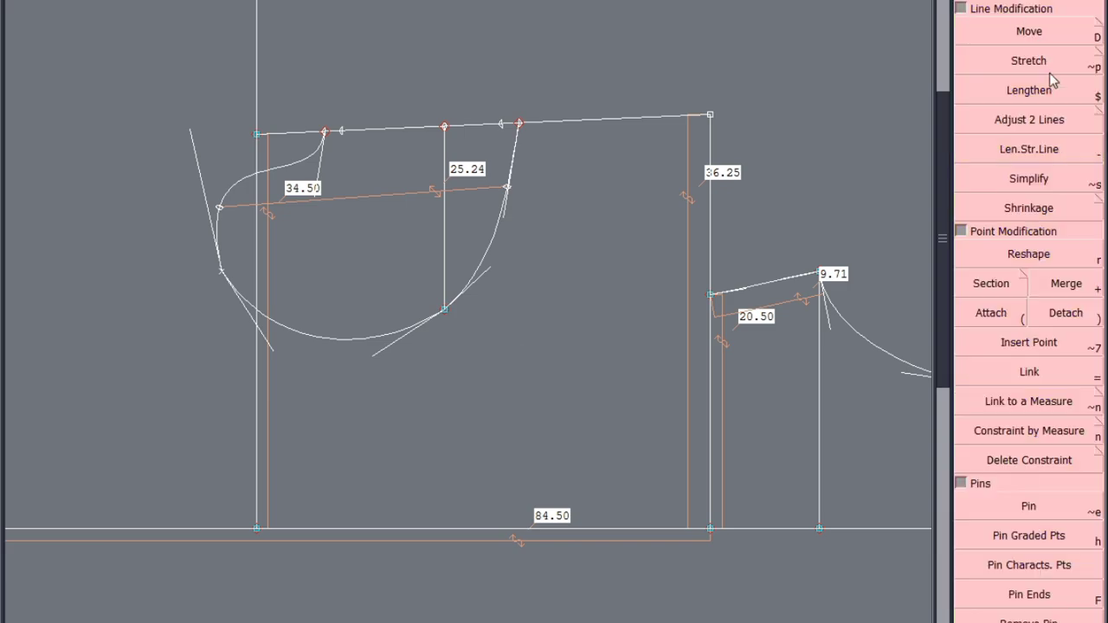
{"action": "left_click", "coordinate": [1041, 255]}
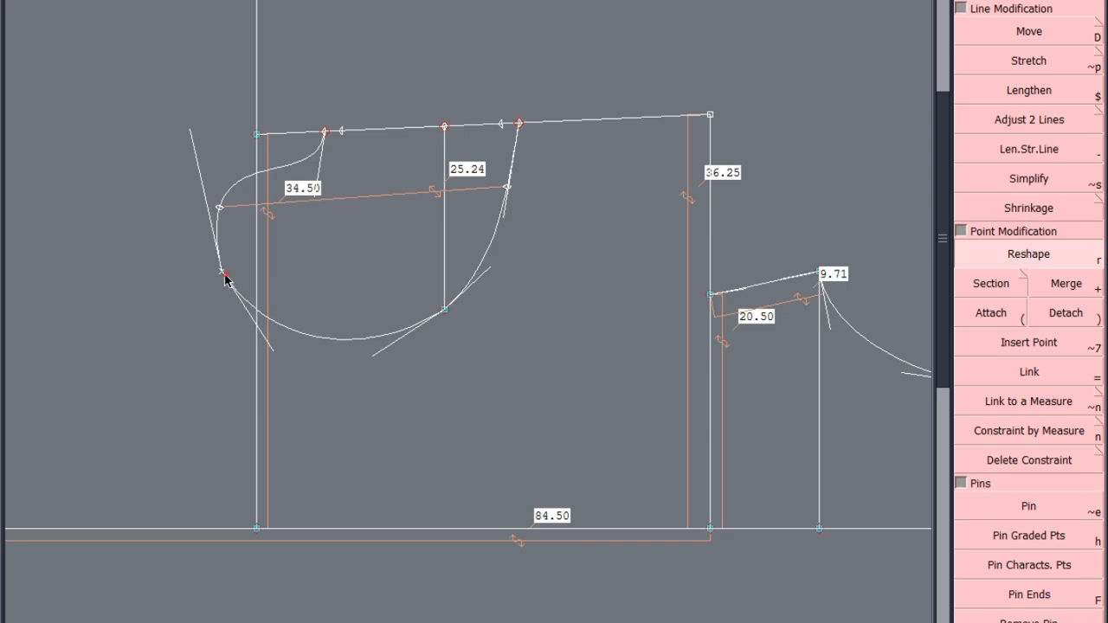
{"action": "left_click_drag", "start_coordinate": [224, 276], "coordinate": [253, 315]}
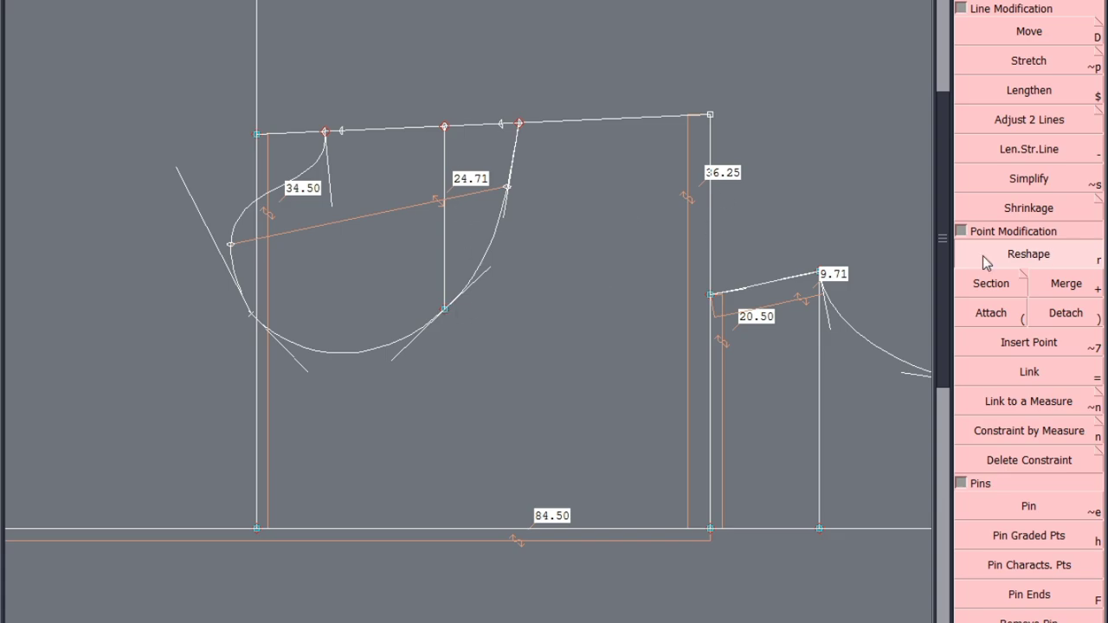
{"action": "left_click_drag", "start_coordinate": [488, 267], "coordinate": [480, 261]}
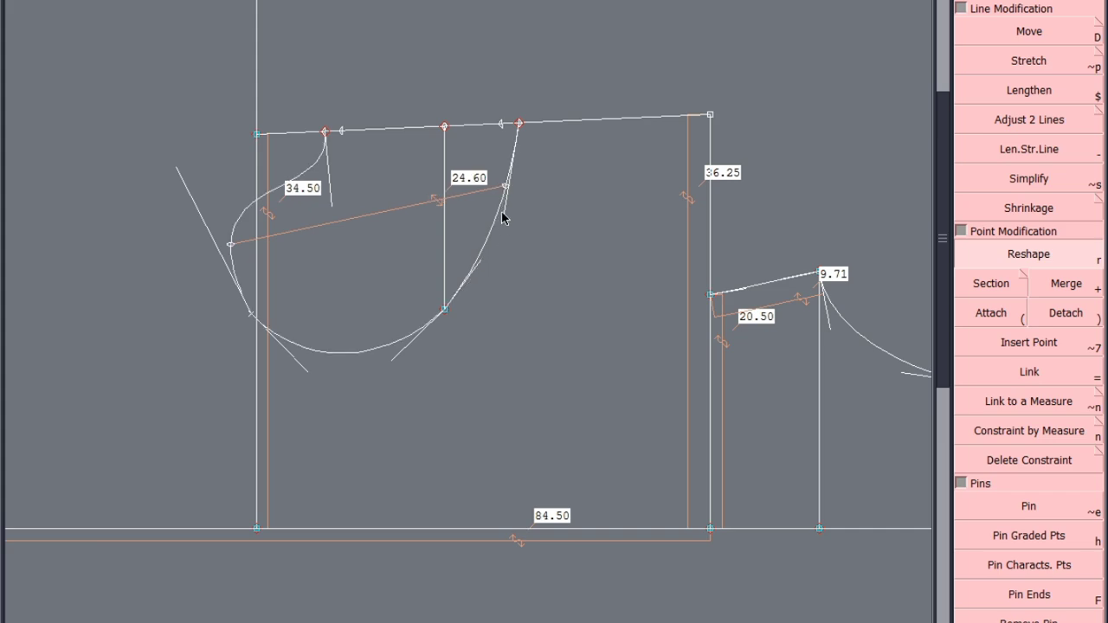
{"action": "left_click_drag", "start_coordinate": [503, 218], "coordinate": [508, 199]}
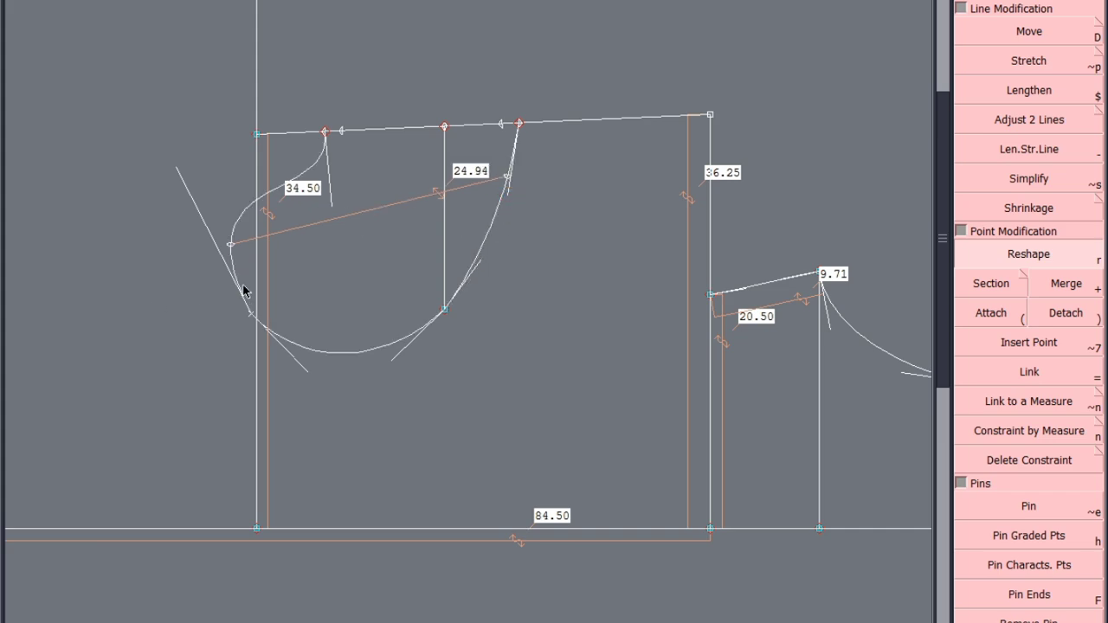
{"action": "left_click_drag", "start_coordinate": [251, 313], "coordinate": [256, 321]}
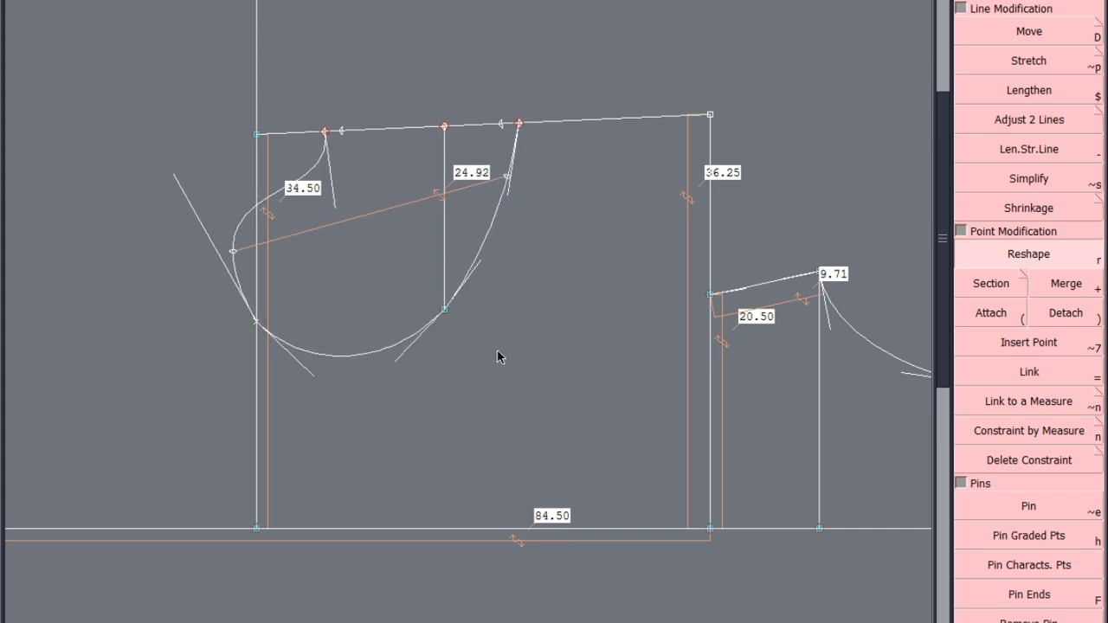
{"action": "left_click_drag", "start_coordinate": [334, 204], "coordinate": [194, 207]}
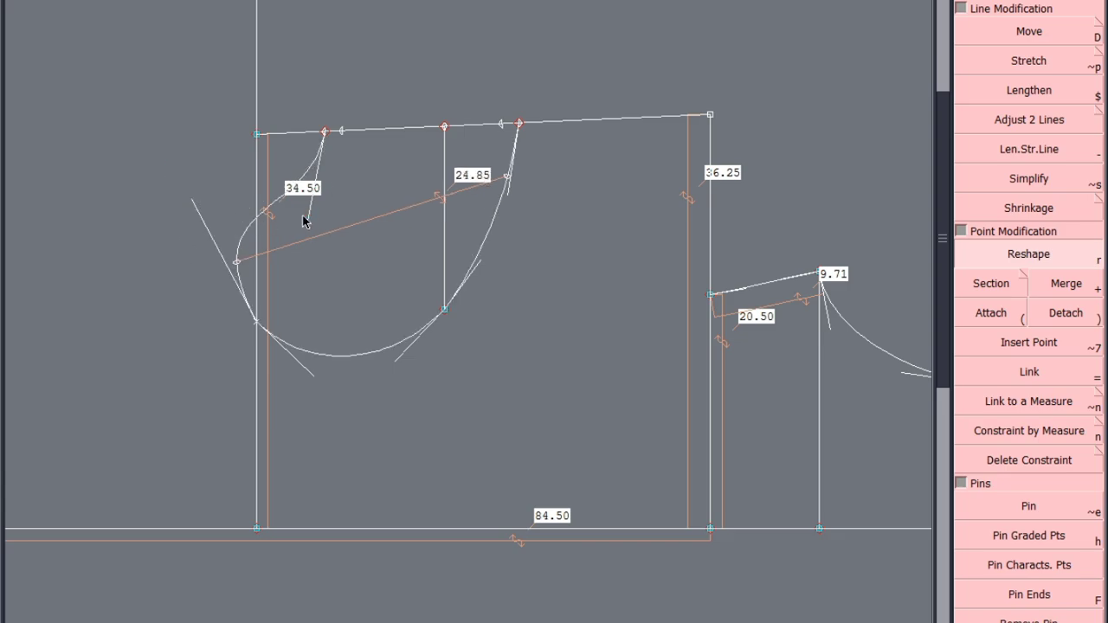
Reshape the pocketbag's hem-side curve with its end handles, bringing the measure across the bag to about 25.1 cm
{"action": "left_click_drag", "start_coordinate": [305, 217], "coordinate": [321, 173]}
{"action": "left_click_drag", "start_coordinate": [192, 203], "coordinate": [184, 203]}
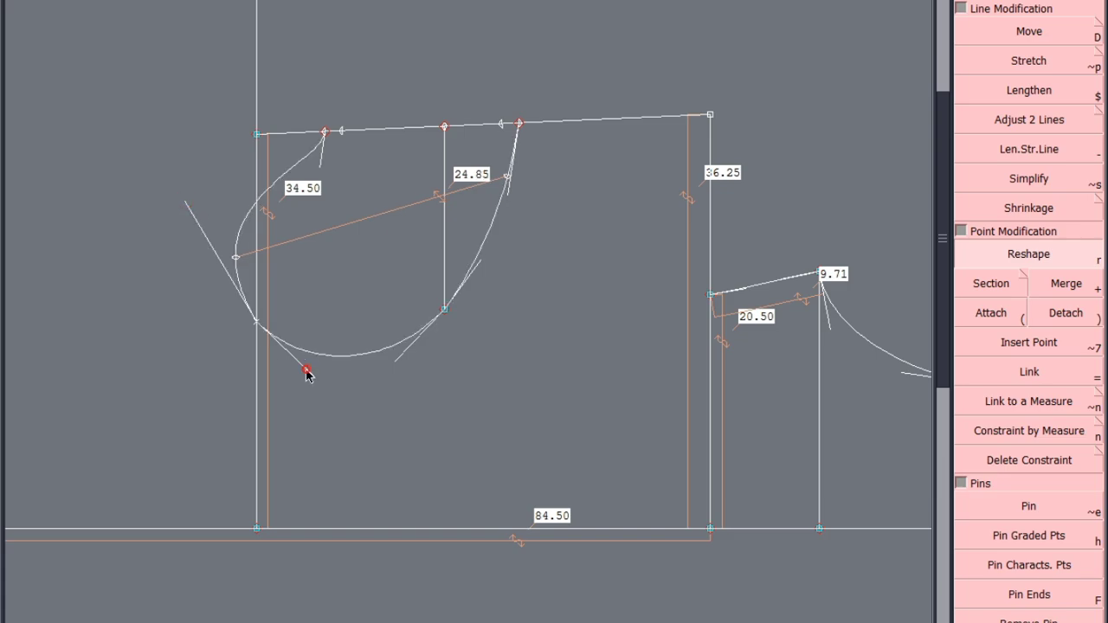
{"action": "left_click_drag", "start_coordinate": [308, 372], "coordinate": [180, 199]}
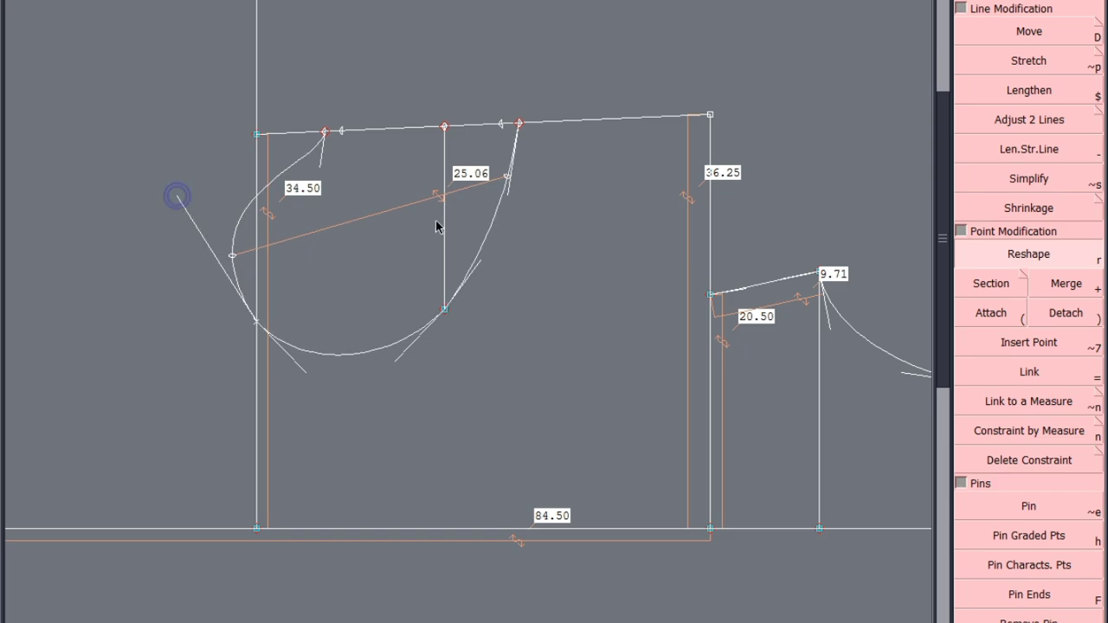
Refine the handles of the waist-side curve and the rounded inner segment, bringing the measure across the pocketbag to about 25.2 cm
{"action": "scroll", "coordinate": [531, 247], "scroll_direction": "up", "scroll_amount": 2}
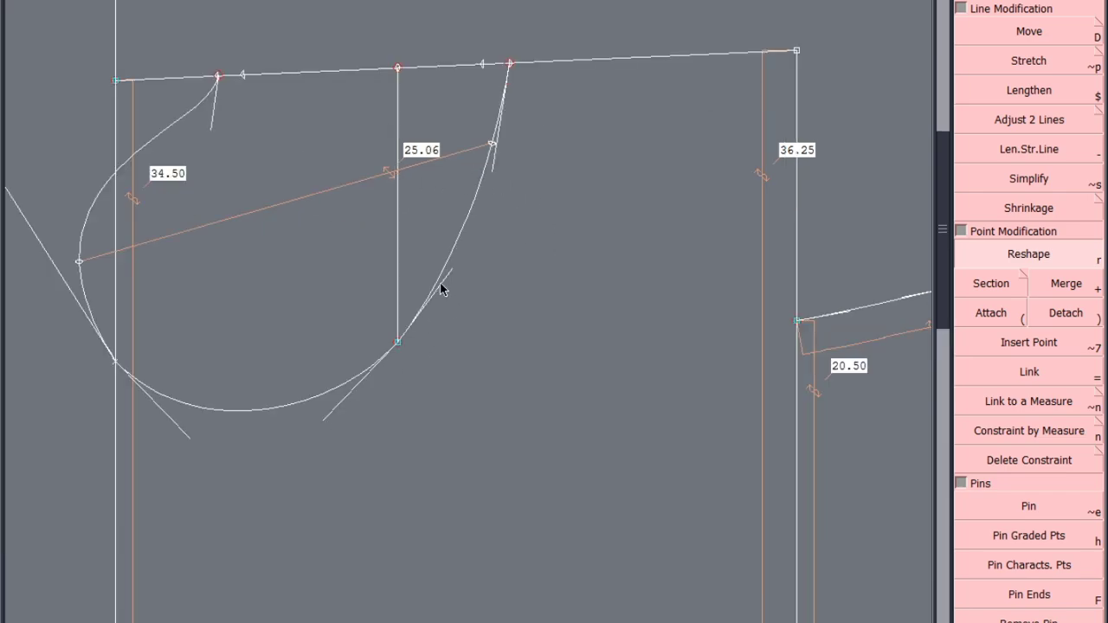
{"action": "left_click_drag", "start_coordinate": [453, 271], "coordinate": [450, 277]}
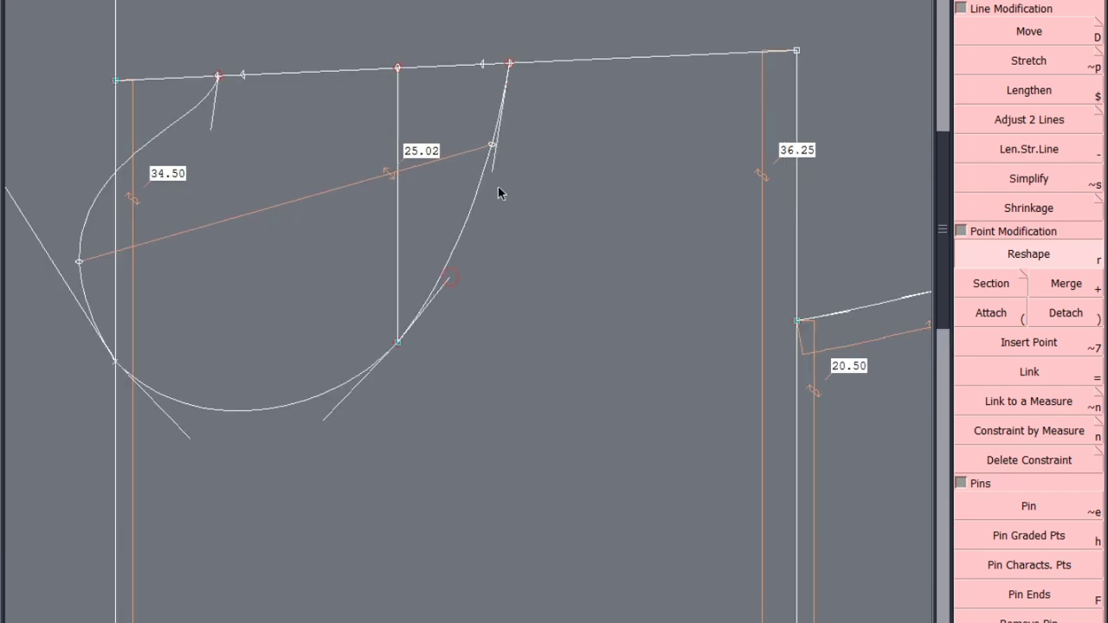
{"action": "left_click_drag", "start_coordinate": [494, 177], "coordinate": [495, 161]}
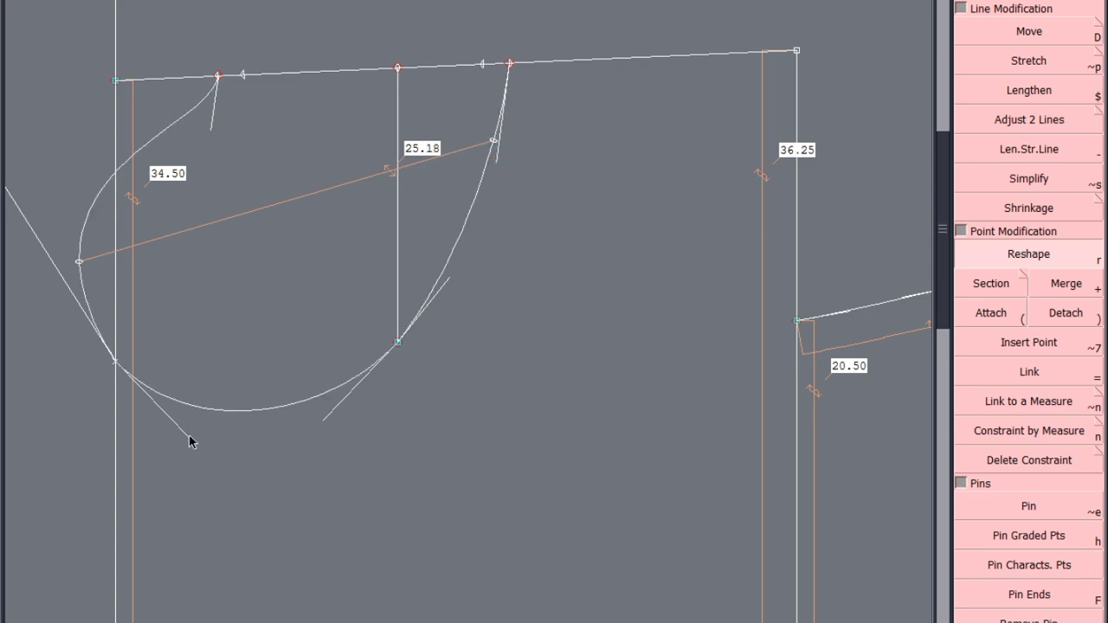
{"action": "left_click_drag", "start_coordinate": [189, 439], "coordinate": [190, 460]}
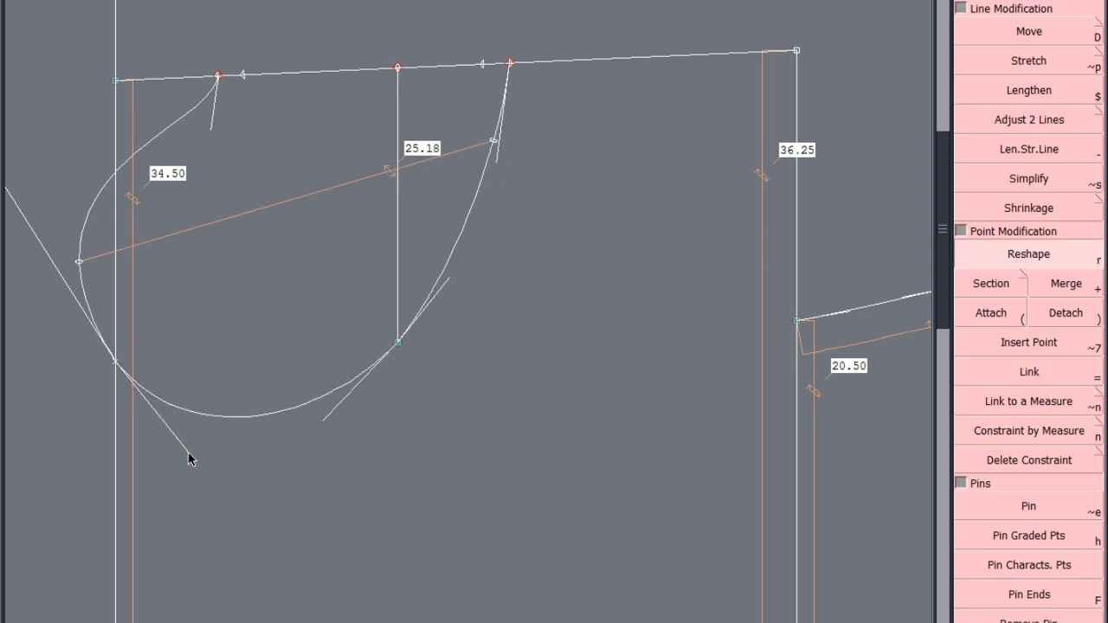
{"action": "left_click_drag", "start_coordinate": [319, 424], "coordinate": [332, 417]}
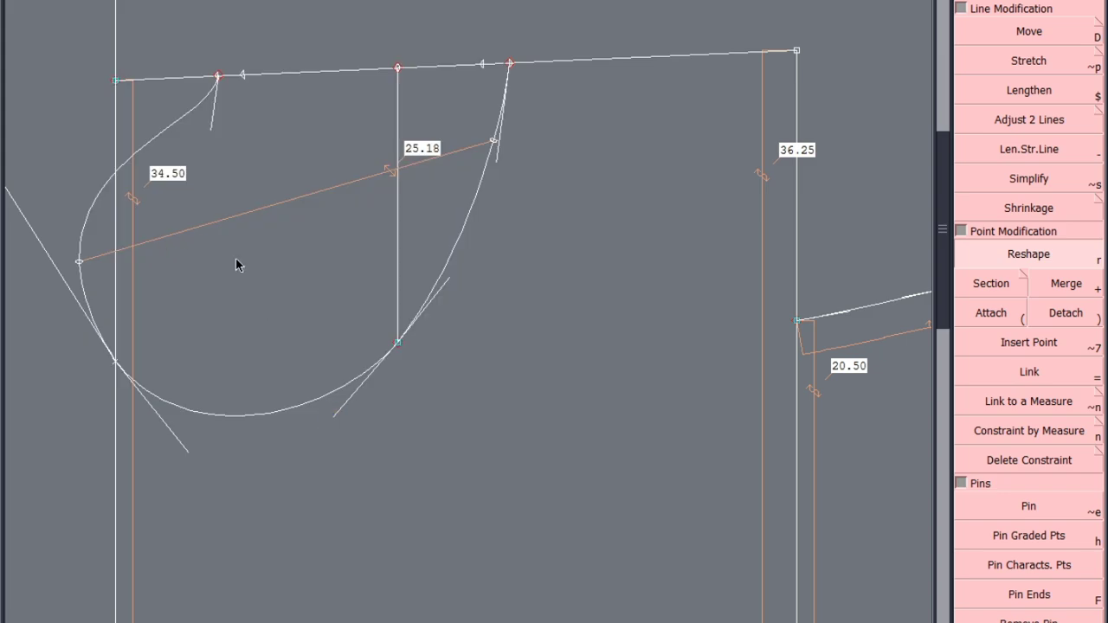
{"action": "scroll", "coordinate": [313, 296], "scroll_direction": "down", "scroll_amount": 2}
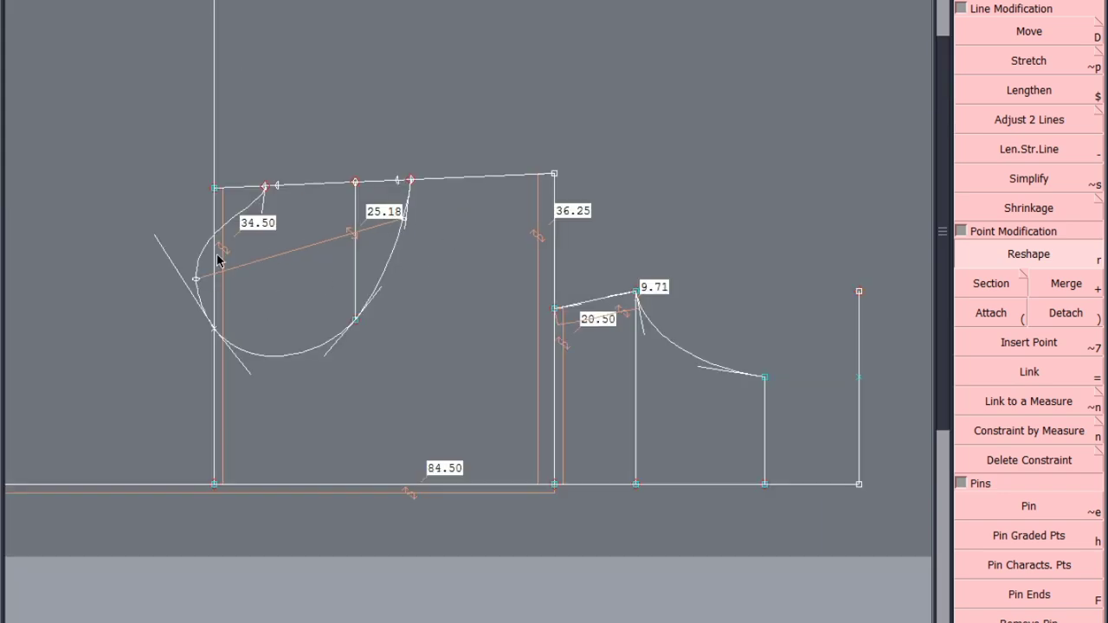
Replace the measure across the pocketbag with a new dynamic length measure from the hem-side curve to a deeper point on the waist-side curve
{"action": "right_click", "coordinate": [338, 247]}
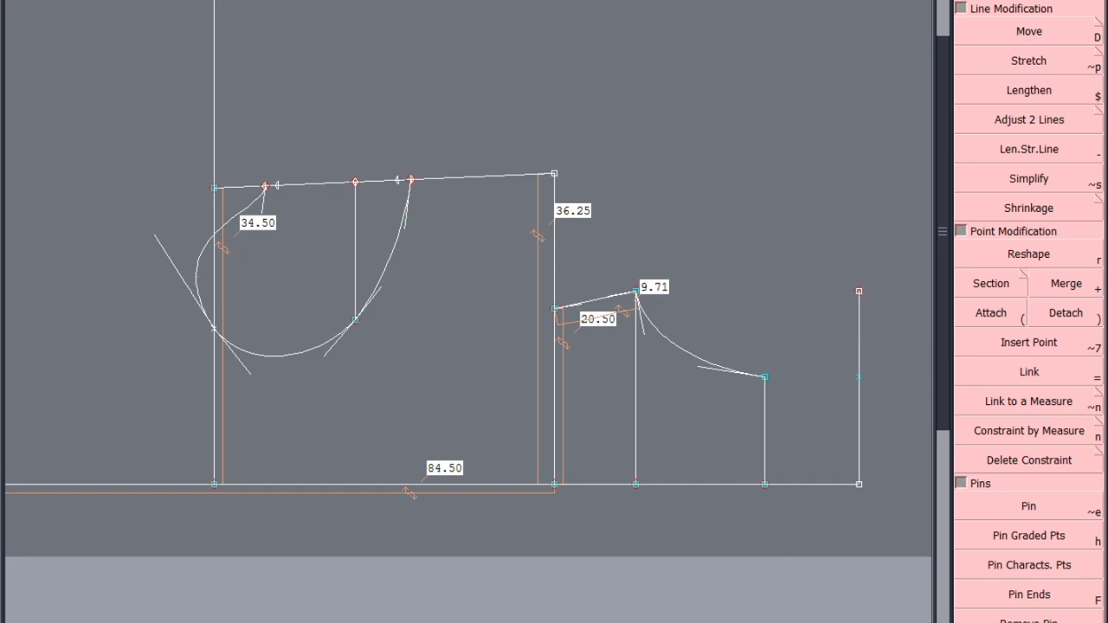
{"action": "key", "text": "F8"}
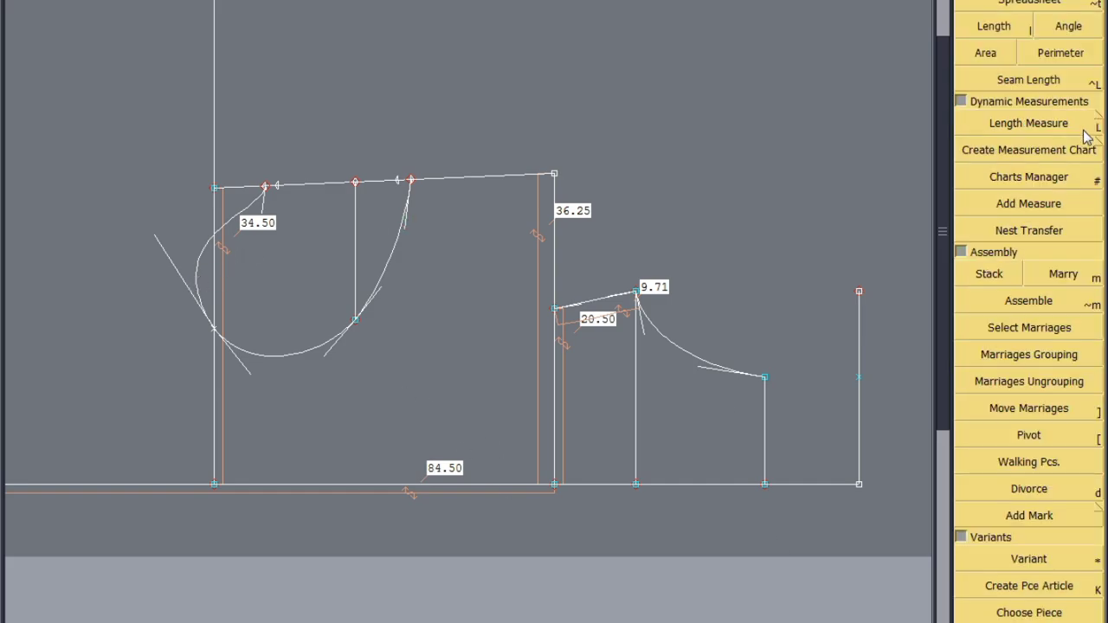
{"action": "left_click", "coordinate": [1029, 123]}
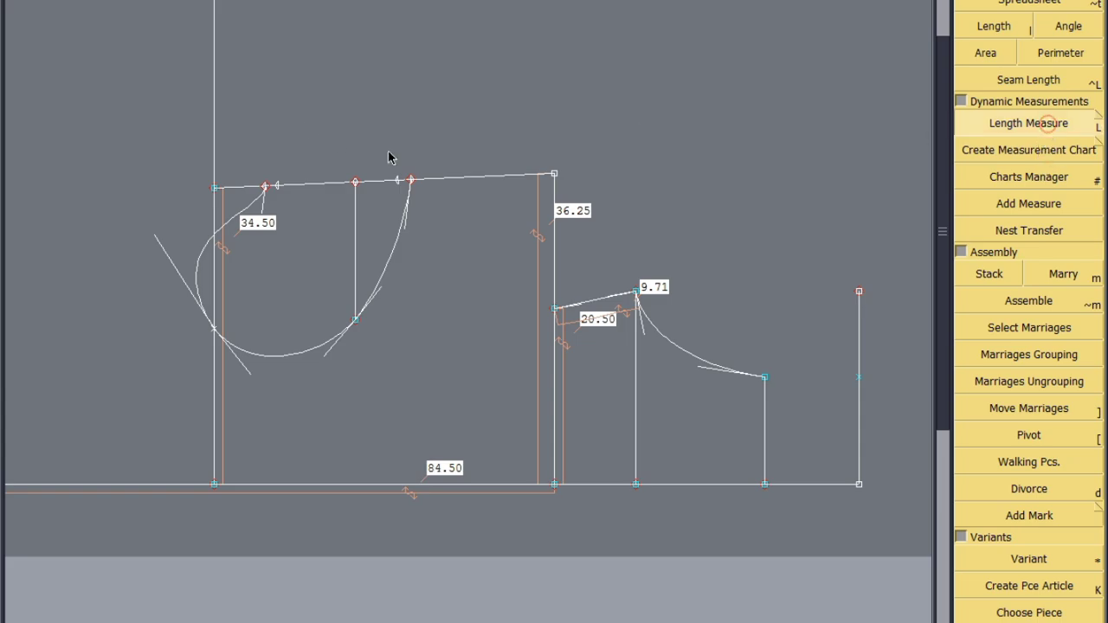
{"action": "left_click", "coordinate": [198, 262]}
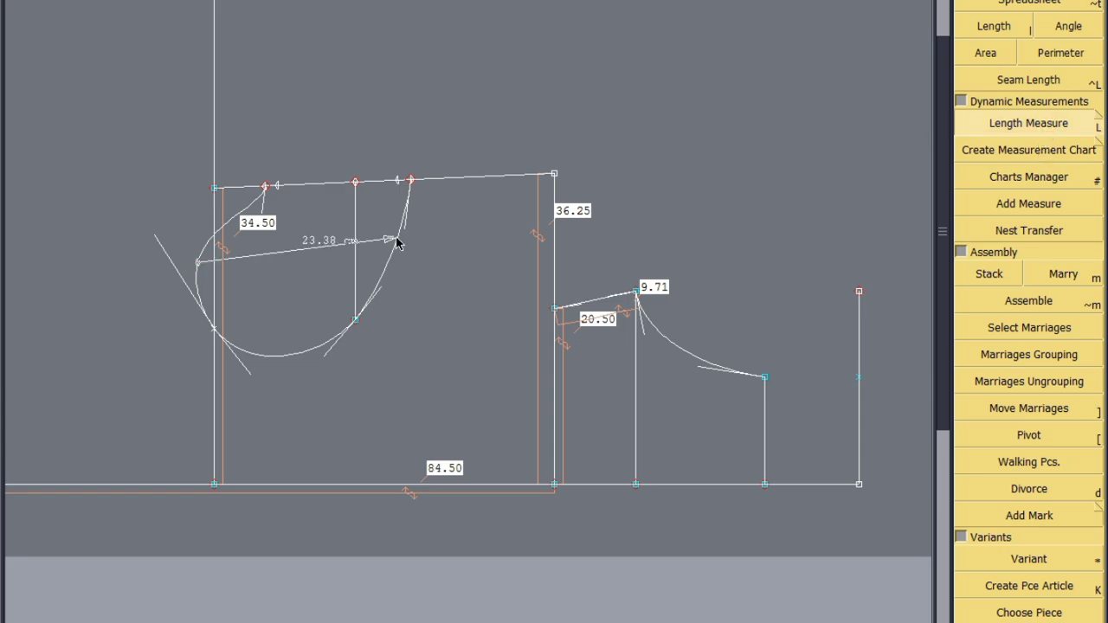
{"action": "left_click", "coordinate": [396, 238]}
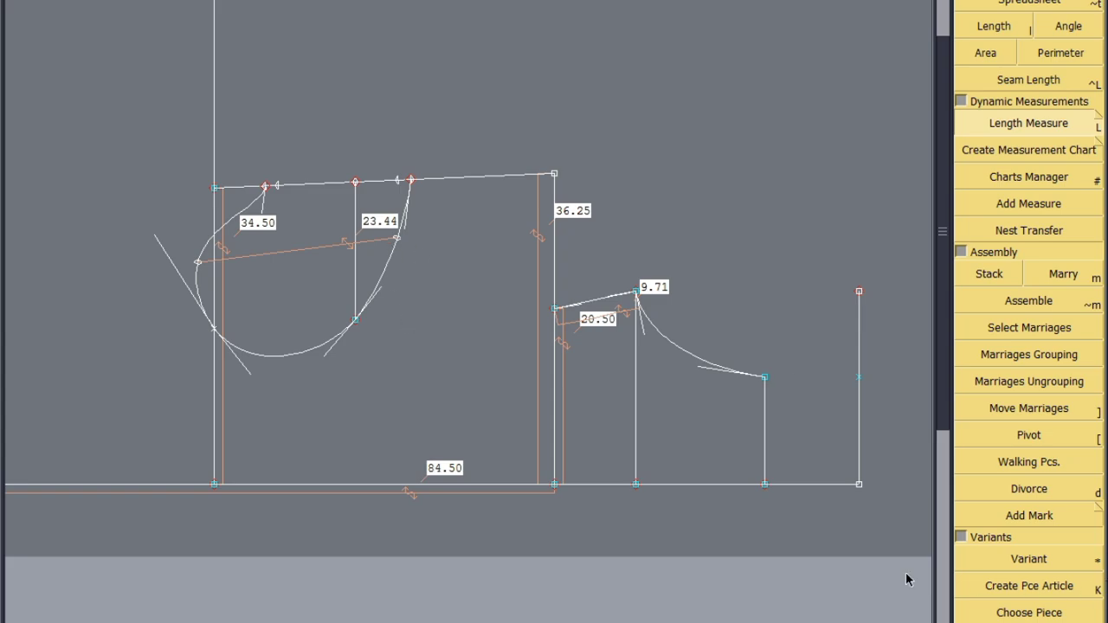
Make the pocketbag's waist-side curve fuller with its two handles and move the width line's inner end slightly deeper
{"action": "scroll", "coordinate": [321, 205], "scroll_direction": "up", "scroll_amount": 2}
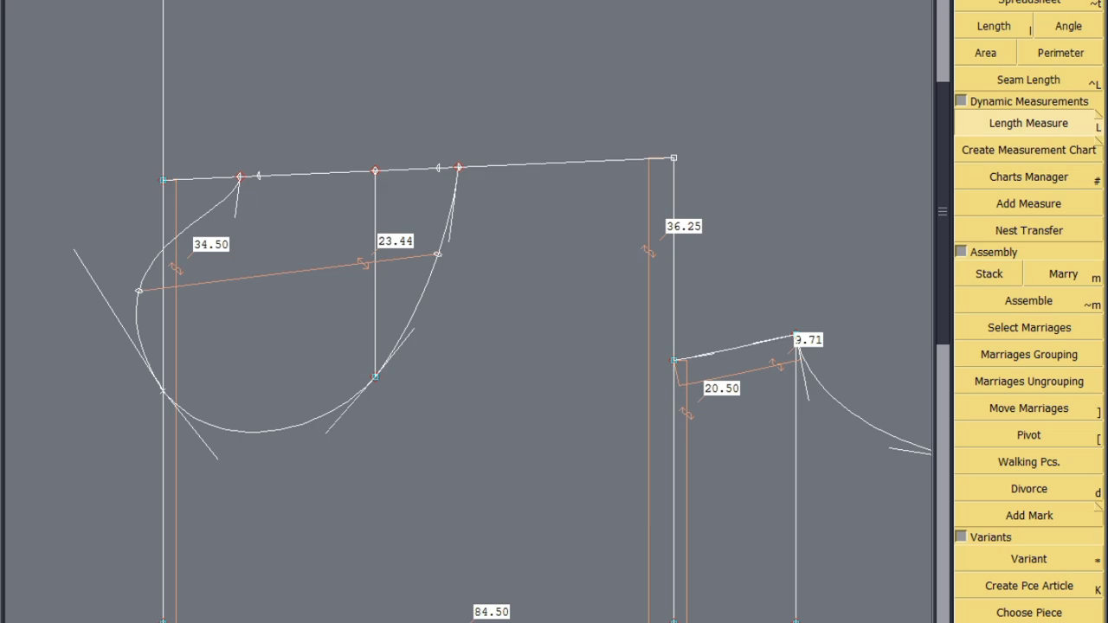
{"action": "key", "text": "F3"}
{"action": "left_click", "coordinate": [1025, 256]}
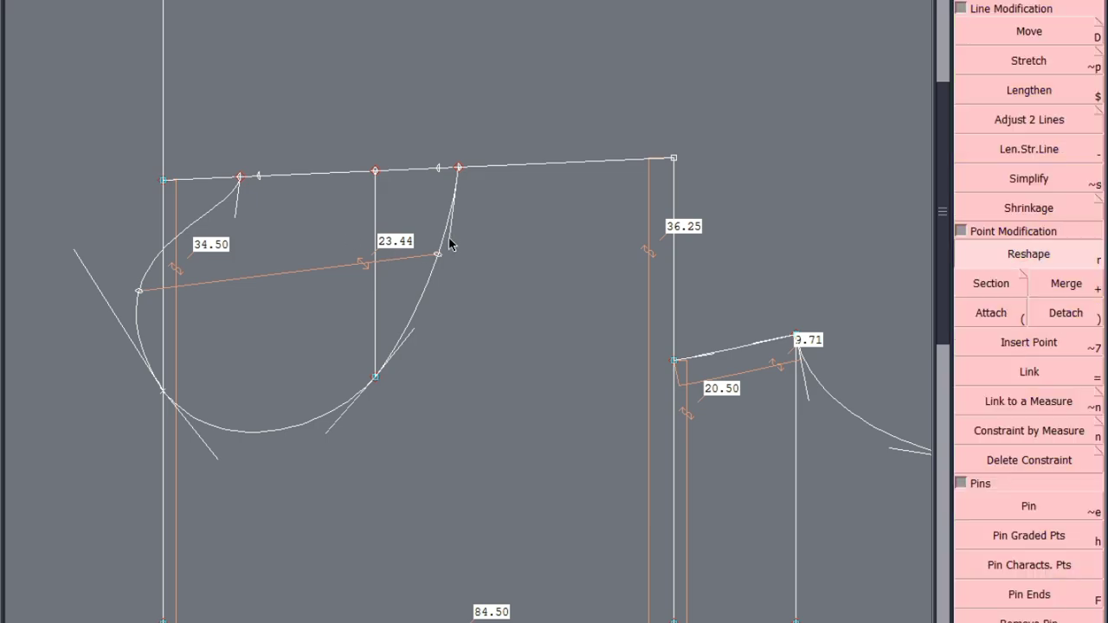
{"action": "left_click", "coordinate": [453, 241]}
{"action": "left_click", "coordinate": [412, 340]}
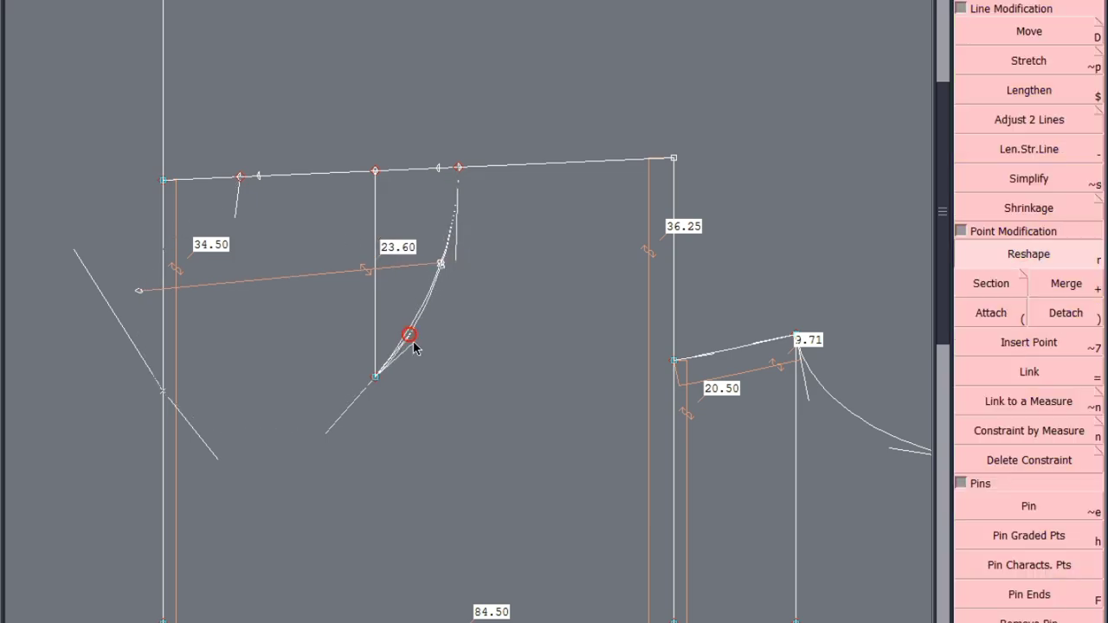
{"action": "left_click", "coordinate": [415, 350]}
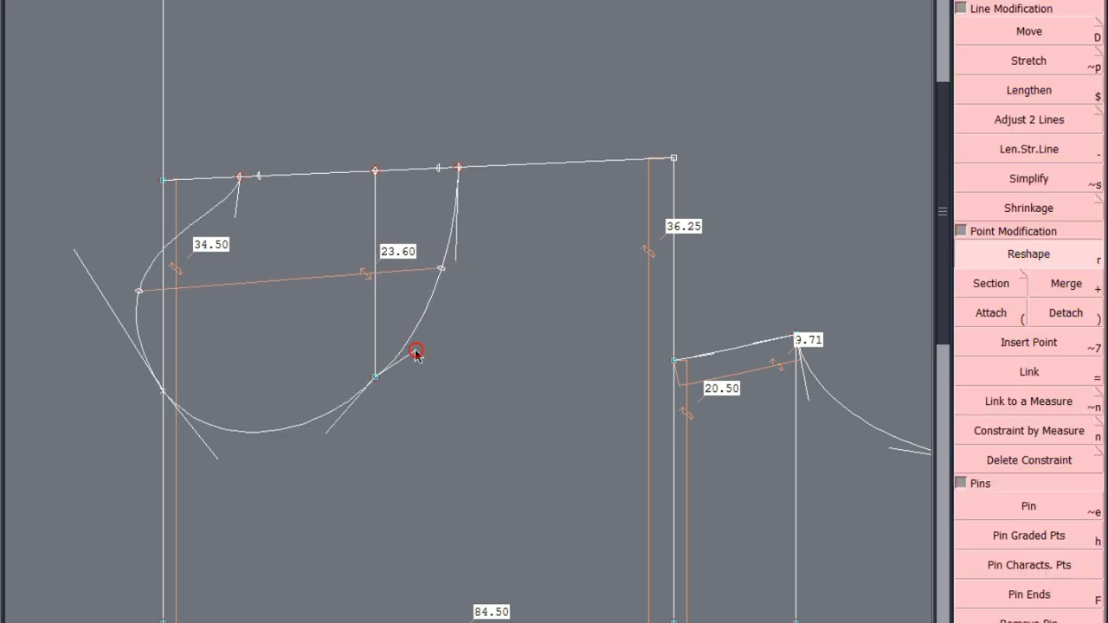
{"action": "left_click", "coordinate": [375, 382]}
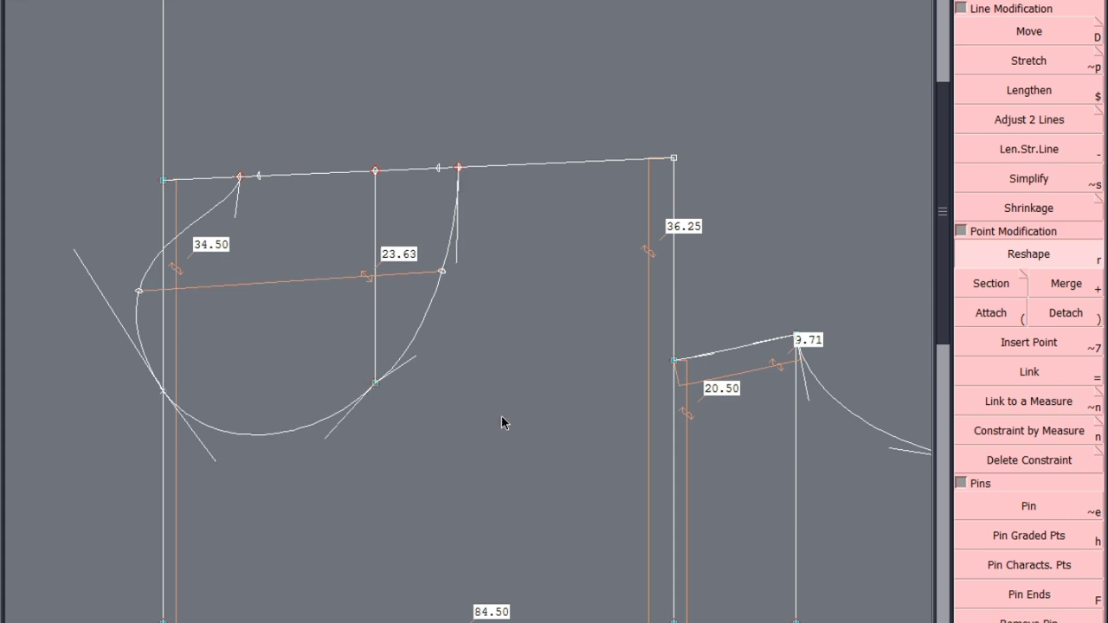
Fine-tune the waist-side curve's handles and shorten the inner segment's handle at the width line's end to smooth their join
{"action": "left_click_drag", "start_coordinate": [416, 354], "coordinate": [409, 355]}
{"action": "left_click_drag", "start_coordinate": [458, 260], "coordinate": [460, 251]}
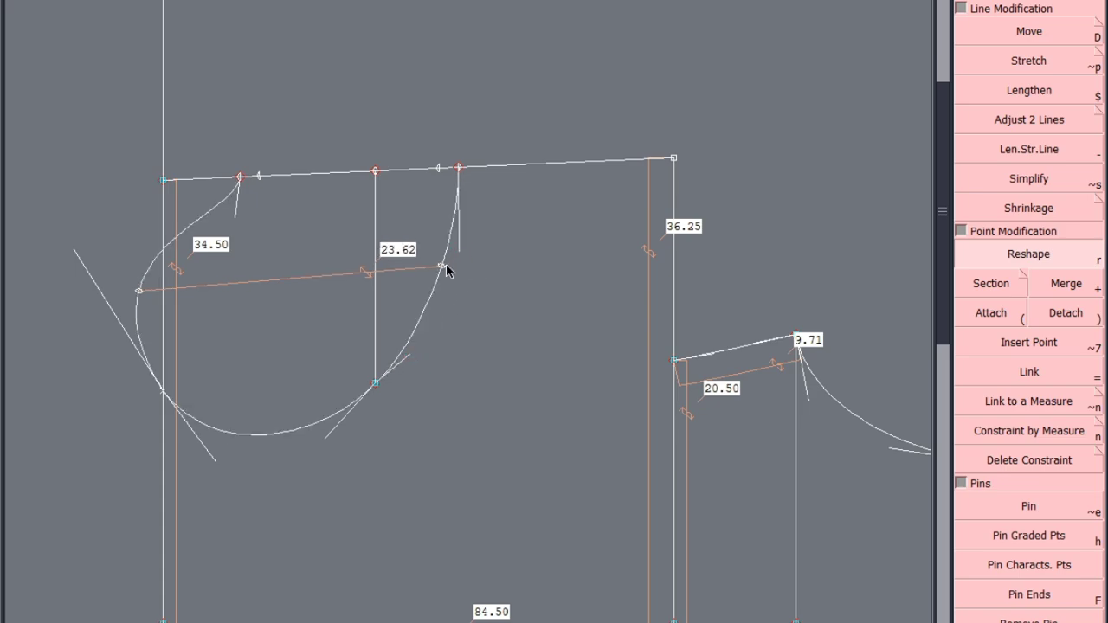
{"action": "left_click", "coordinate": [329, 437]}
{"action": "left_click", "coordinate": [330, 432]}
{"action": "left_click", "coordinate": [330, 432]}
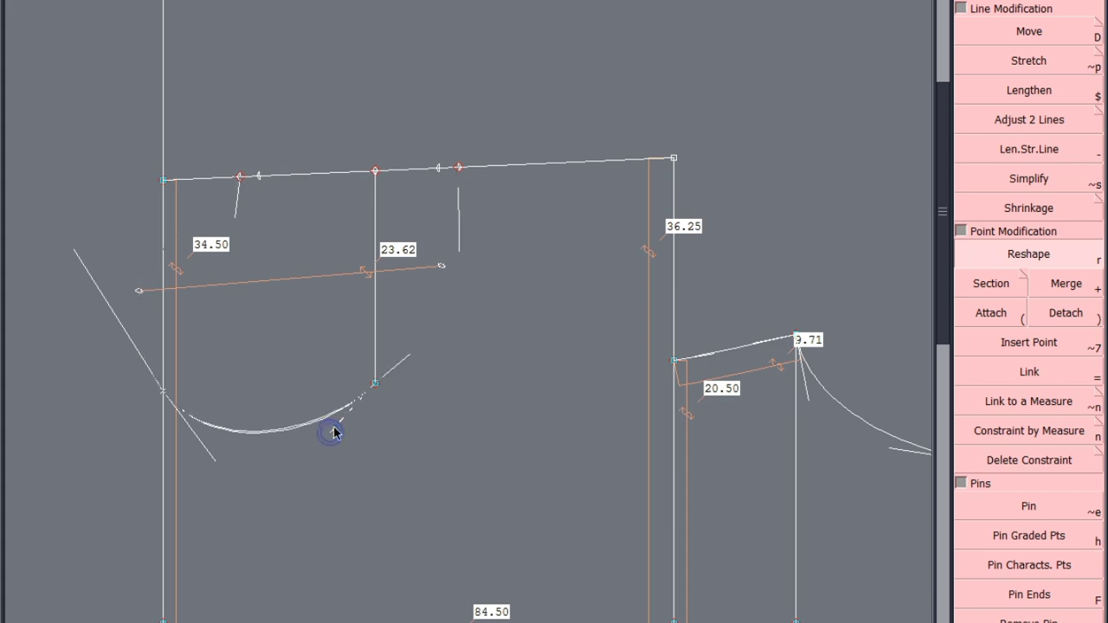
{"action": "left_click", "coordinate": [334, 430]}
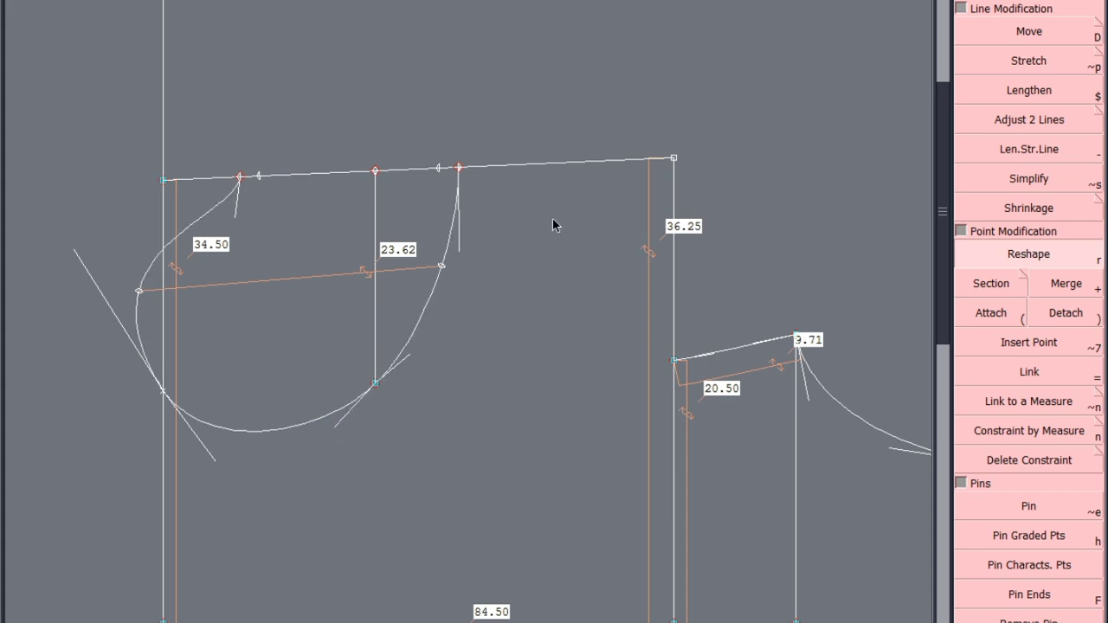
Shift the width line toward the waist at both ends, keeping it vertical and bringing the pocketbag measure to about 24.2 cm
{"action": "left_click", "coordinate": [374, 172]}
{"action": "left_click", "coordinate": [392, 171]}
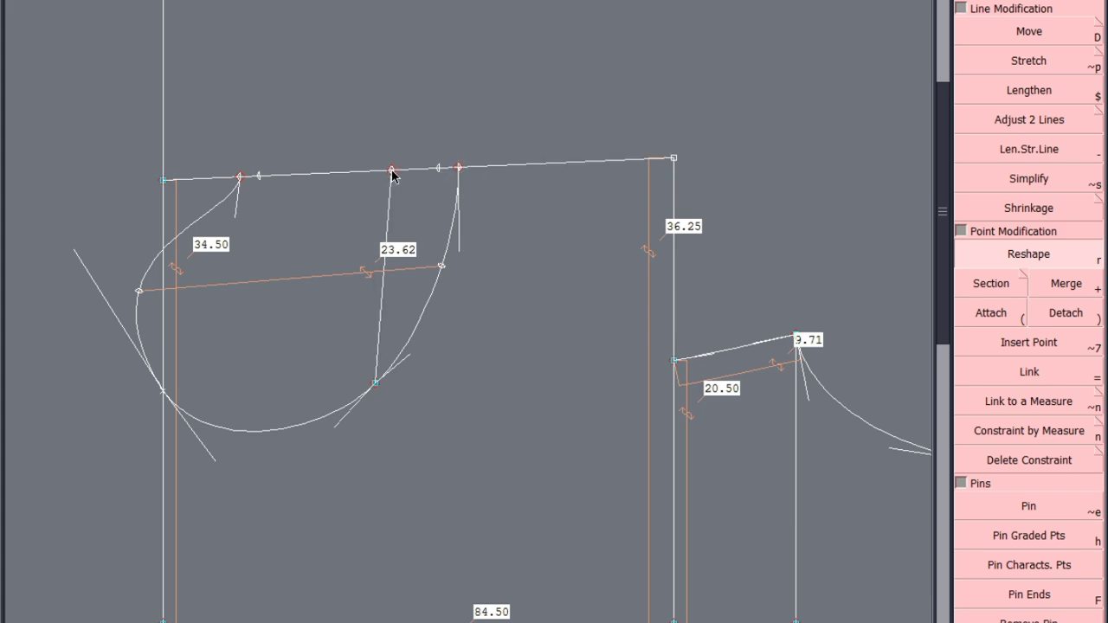
{"action": "key", "text": "v"}
{"action": "left_click", "coordinate": [392, 170]}
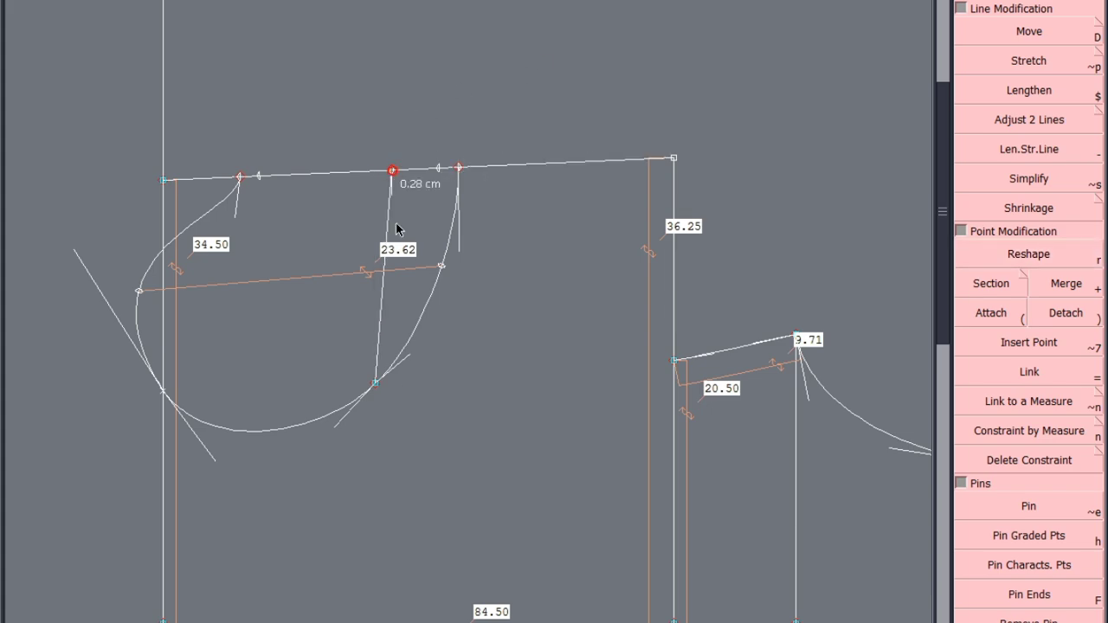
{"action": "left_click", "coordinate": [377, 382]}
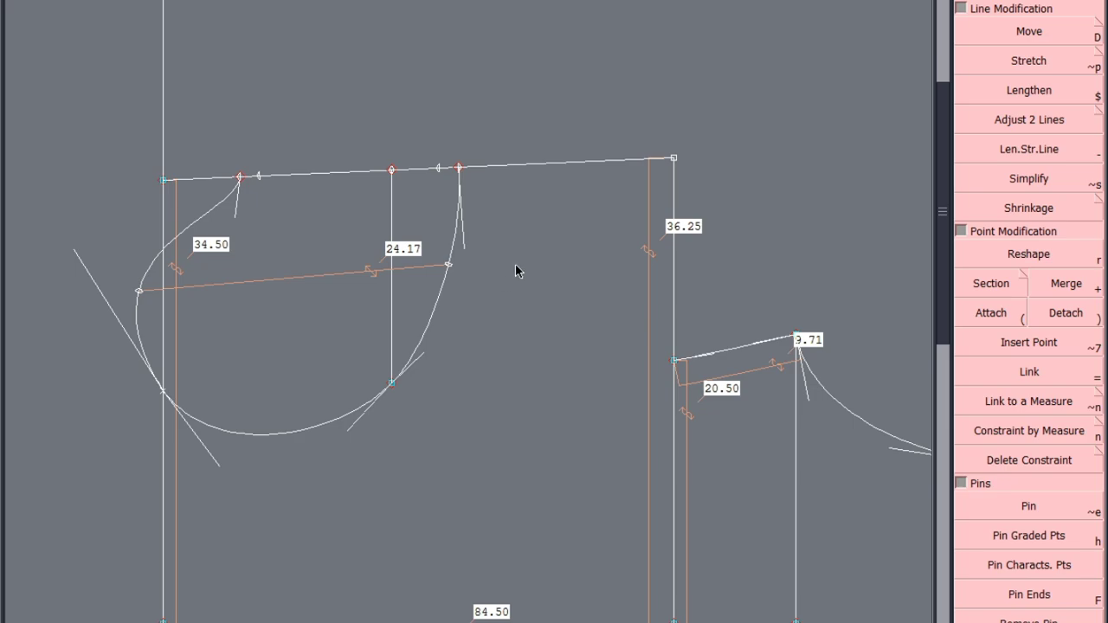
Adjust the handles at the hem-side corner and side seam point to smooth the outline, bringing the pocketbag measure to about 24.1 cm
{"action": "left_click", "coordinate": [1041, 252]}
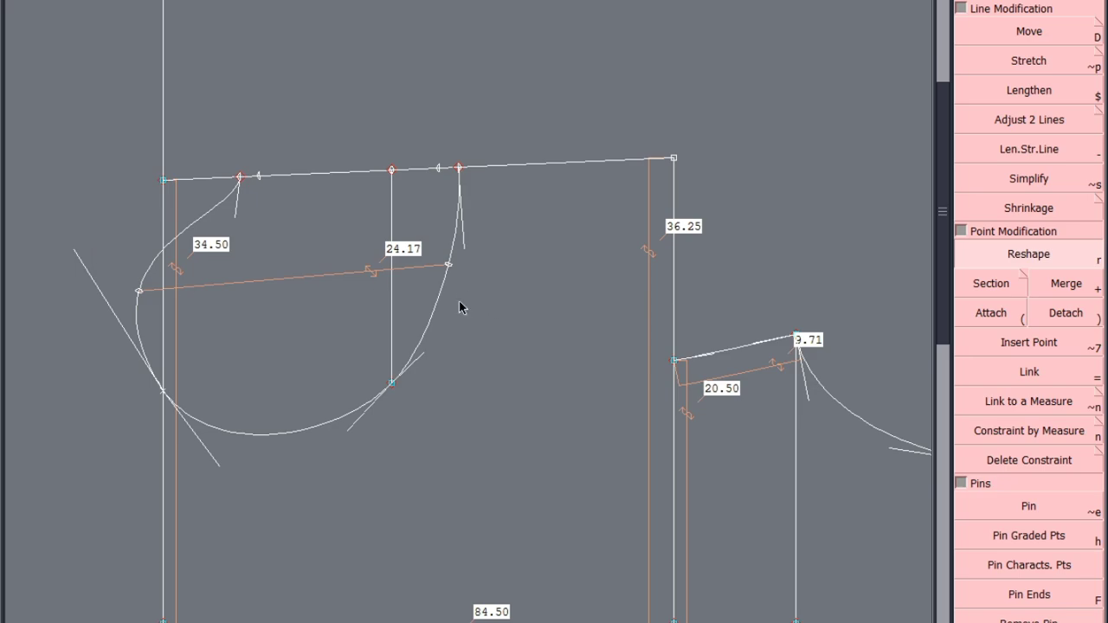
{"action": "scroll", "coordinate": [218, 436], "scroll_direction": "up", "scroll_amount": 2}
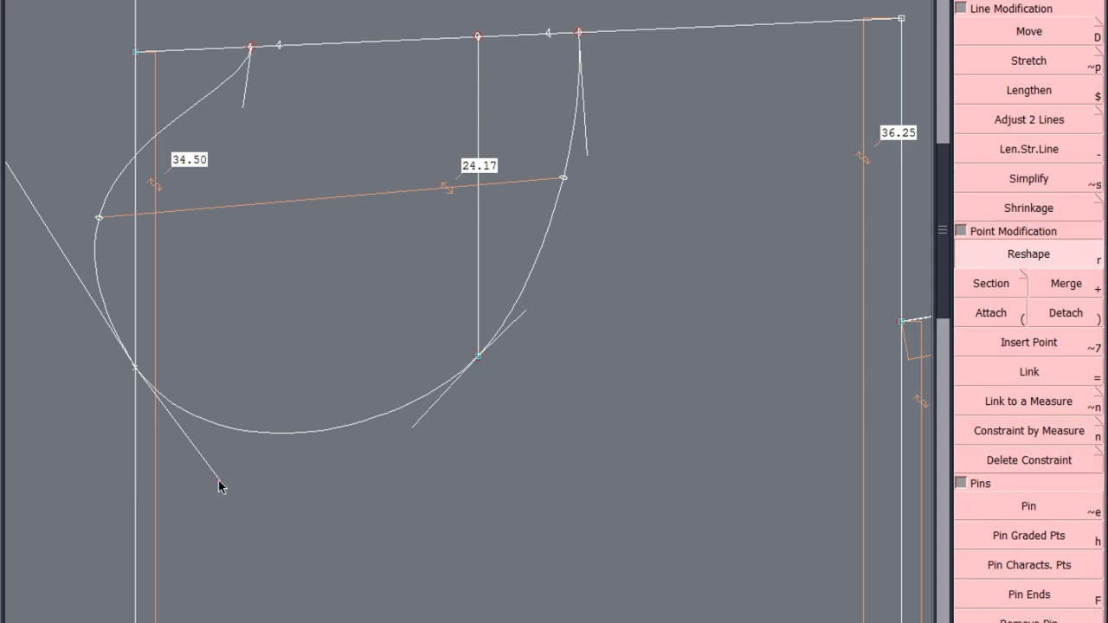
{"action": "left_click_drag", "start_coordinate": [218, 479], "coordinate": [234, 477]}
{"action": "scroll", "coordinate": [426, 292], "scroll_direction": "down", "scroll_amount": 5}
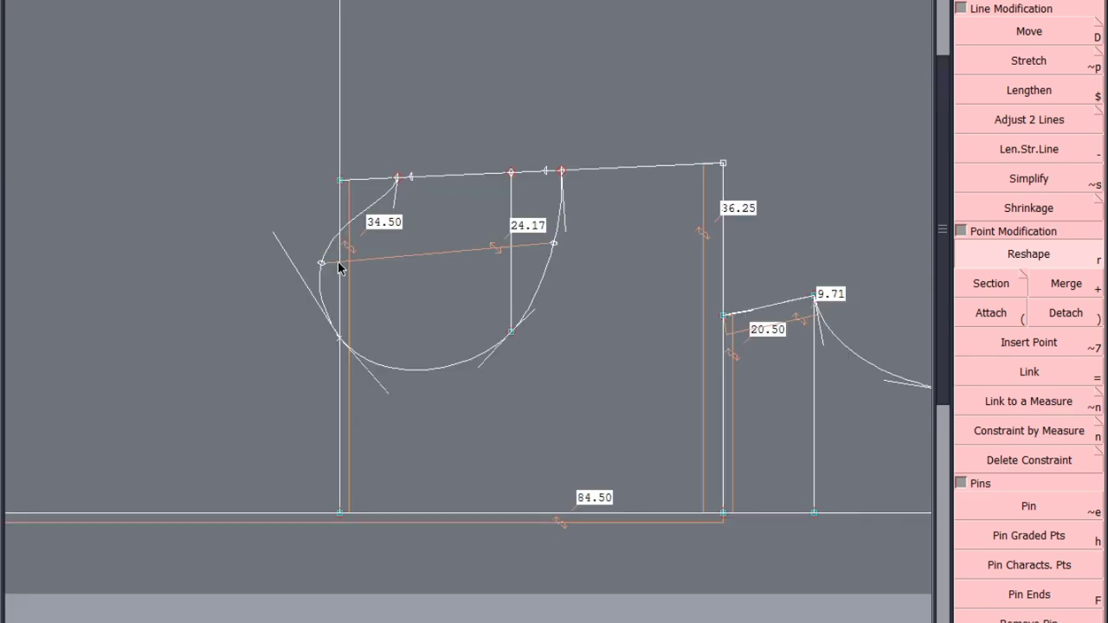
{"action": "scroll", "coordinate": [264, 266], "scroll_direction": "up", "scroll_amount": 5}
{"action": "left_click_drag", "start_coordinate": [205, 227], "coordinate": [203, 232]}
{"action": "left_click_drag", "start_coordinate": [477, 153], "coordinate": [482, 148]}
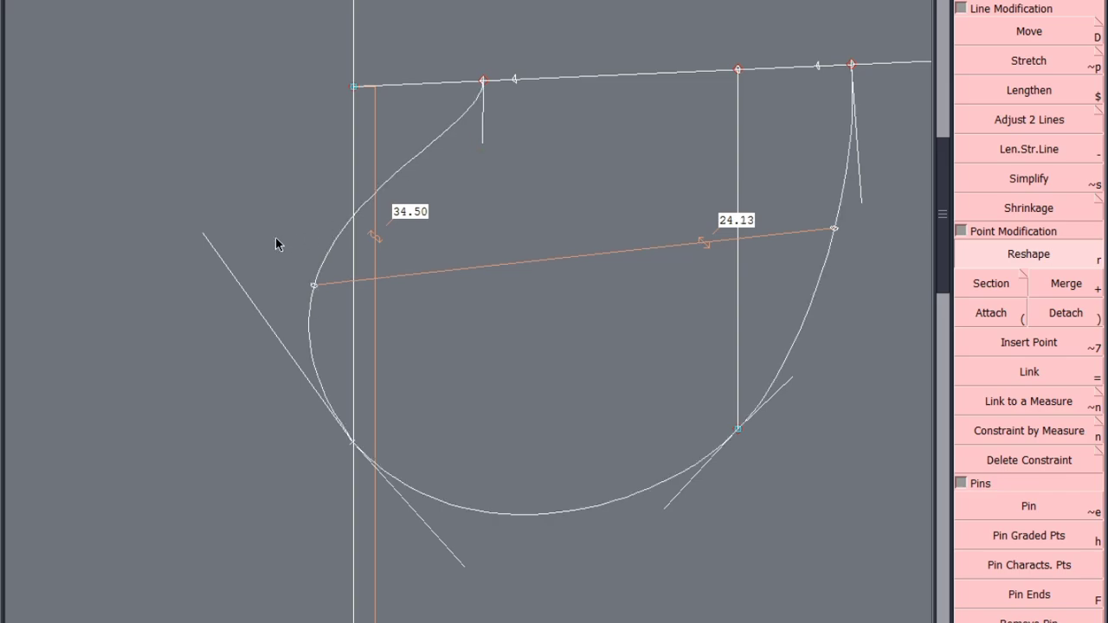
{"action": "left_click_drag", "start_coordinate": [205, 233], "coordinate": [206, 227]}
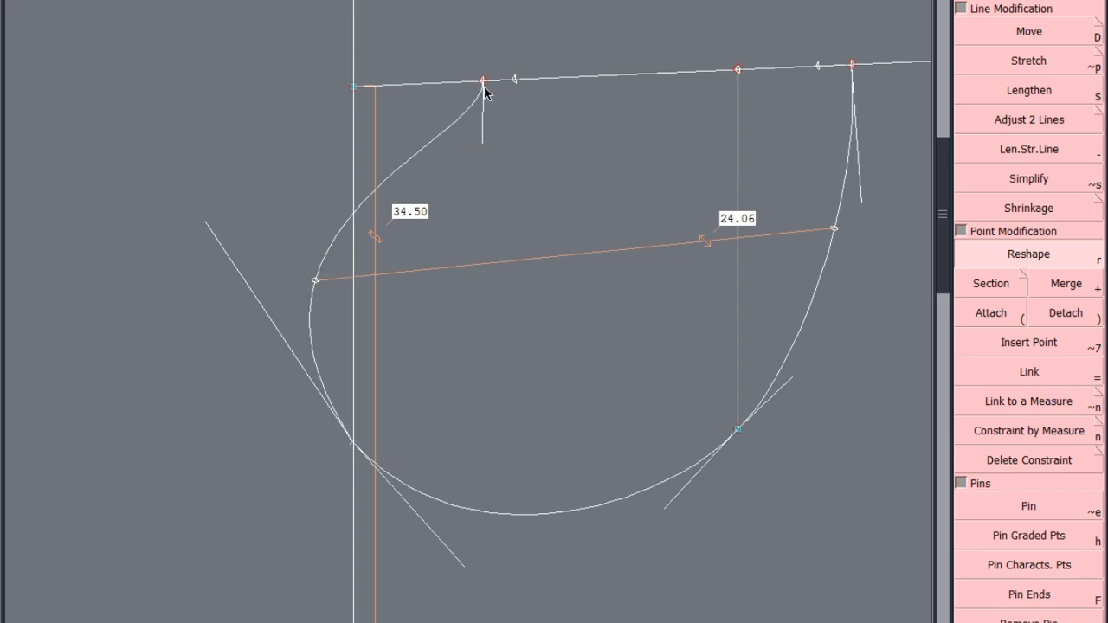
Place a developed point on the pocketbag's hem-side curve, measured from its side seam point, and insert it as a curve point
{"action": "scroll", "coordinate": [1024, 310], "scroll_direction": "down", "scroll_amount": 10}
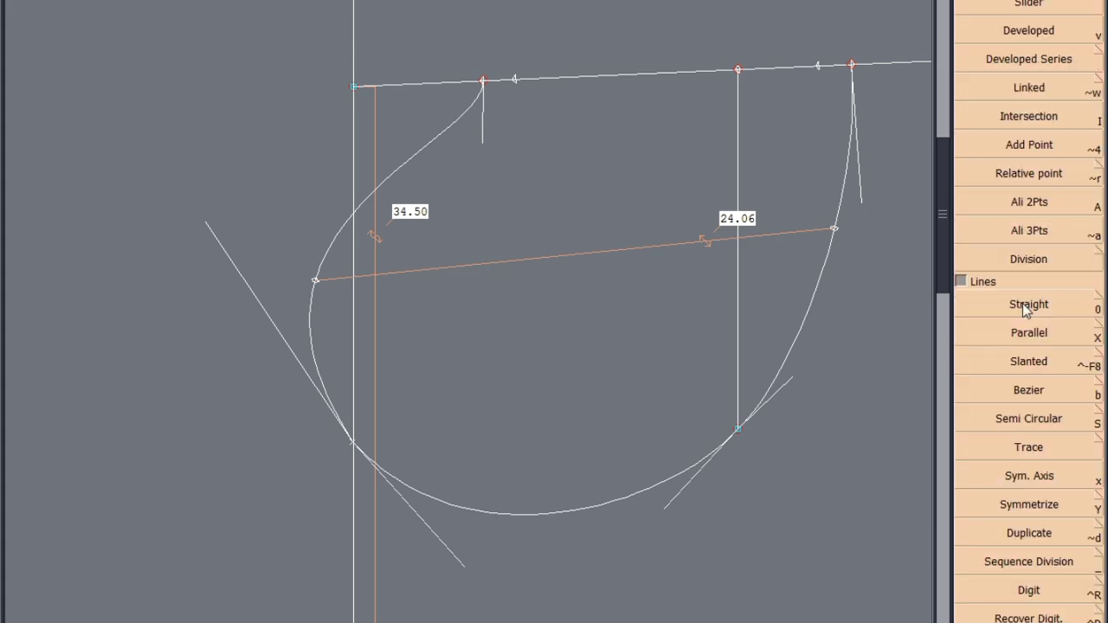
{"action": "left_click", "coordinate": [1039, 31]}
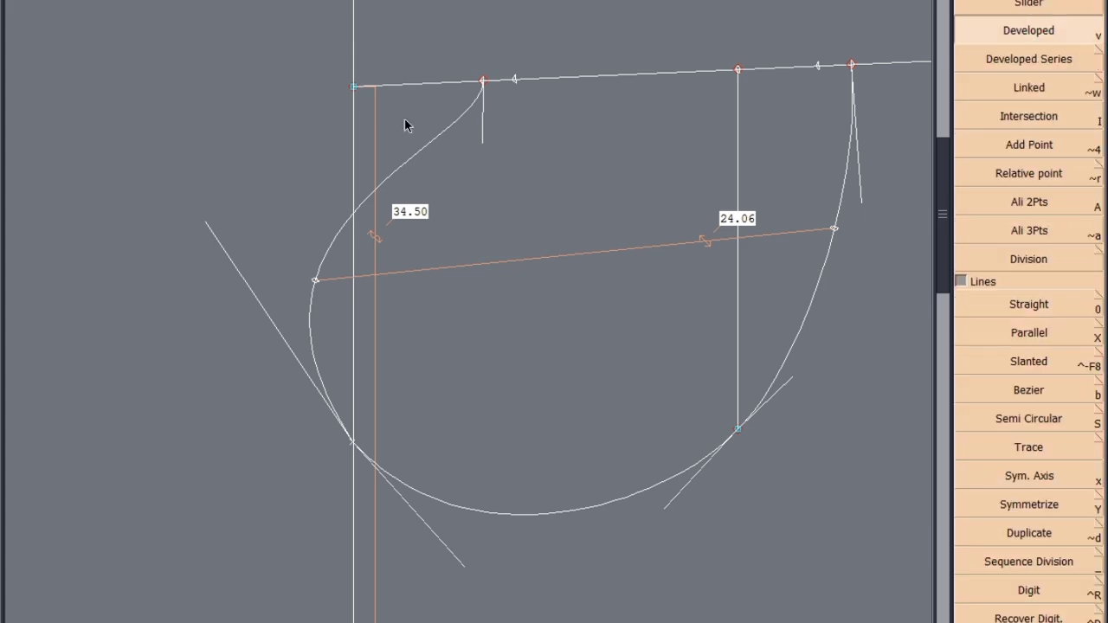
{"action": "left_click", "coordinate": [483, 83]}
{"action": "scroll", "coordinate": [1064, 383], "scroll_direction": "down", "scroll_amount": 5}
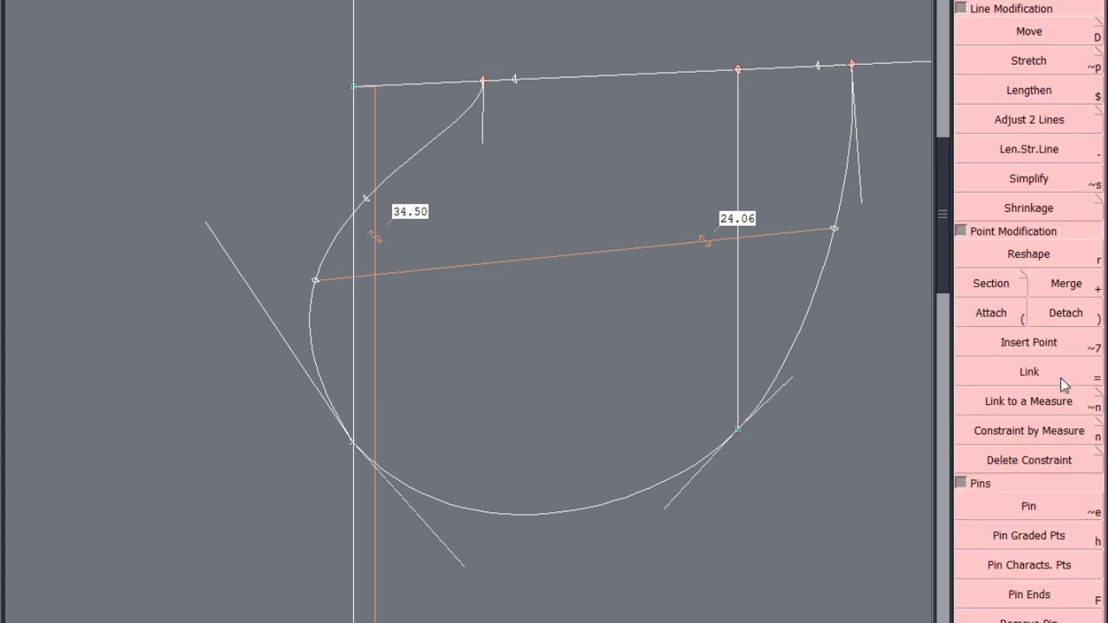
{"action": "left_click", "coordinate": [1037, 344]}
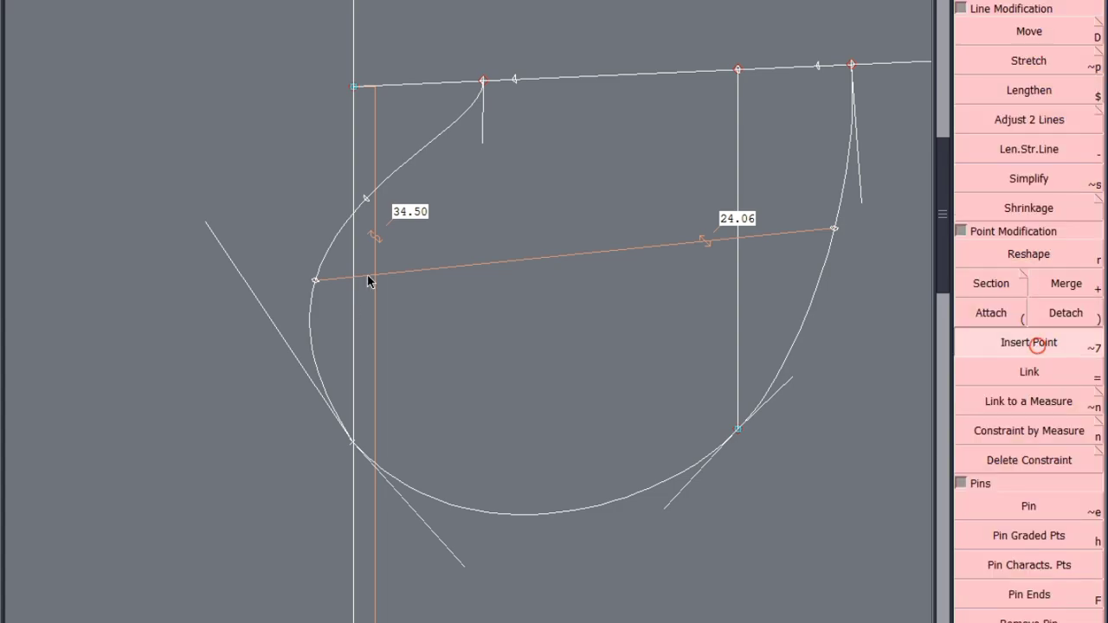
{"action": "left_click", "coordinate": [366, 199]}
Reshape the handles at the newly inserted point and the hem-side corner, bringing the pocketbag measure to about 24.4 cm
{"action": "left_click", "coordinate": [1018, 255]}
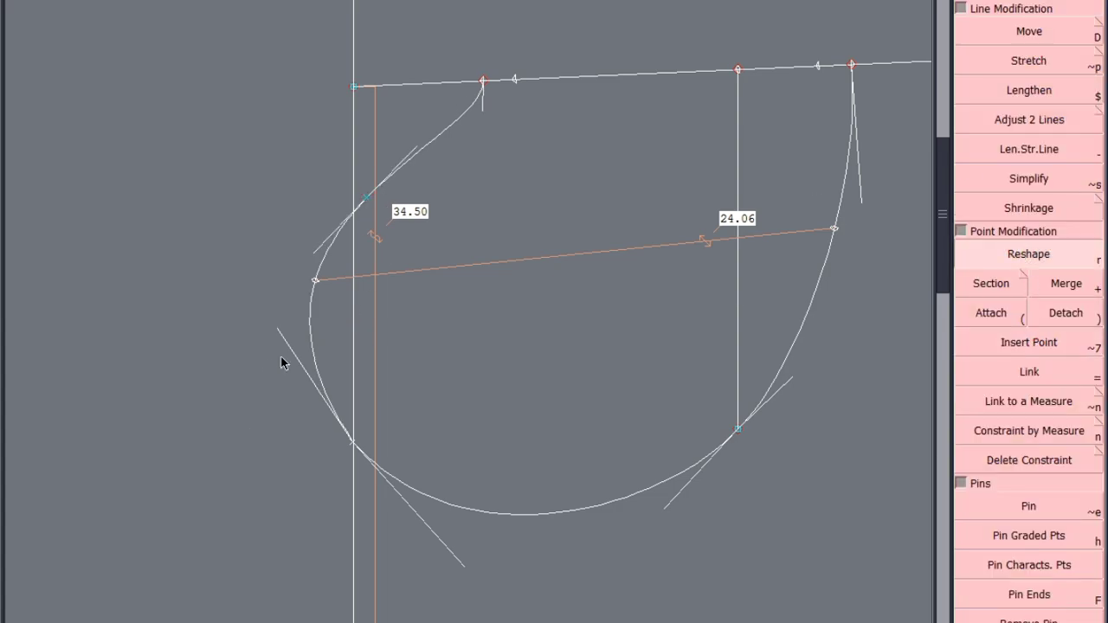
{"action": "left_click_drag", "start_coordinate": [278, 330], "coordinate": [279, 356]}
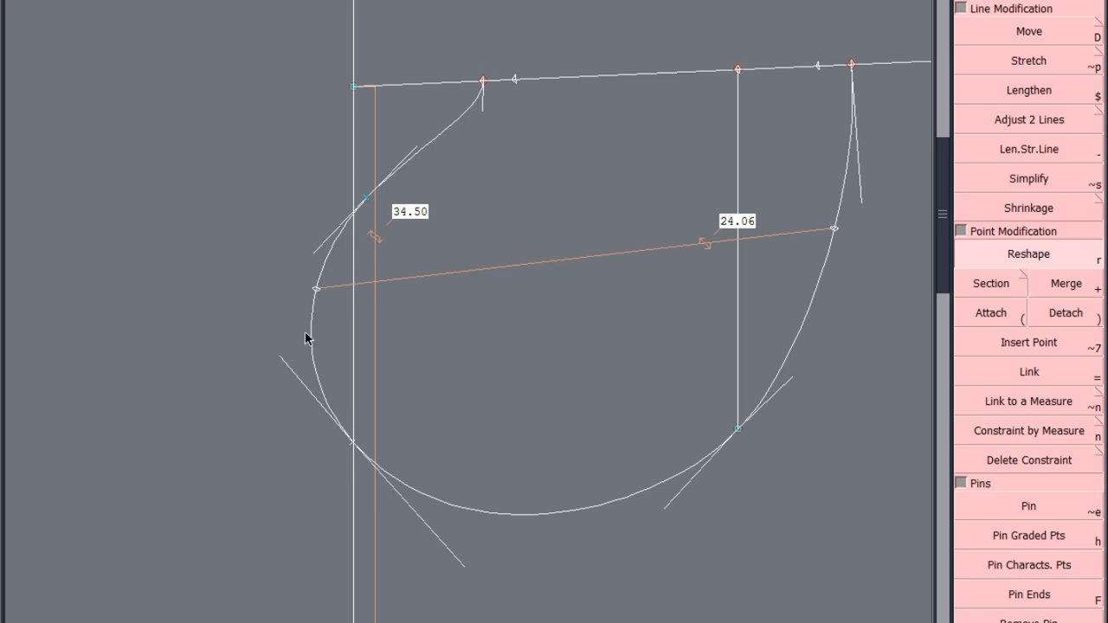
{"action": "left_click_drag", "start_coordinate": [413, 153], "coordinate": [441, 148]}
{"action": "left_click_drag", "start_coordinate": [316, 251], "coordinate": [297, 245]}
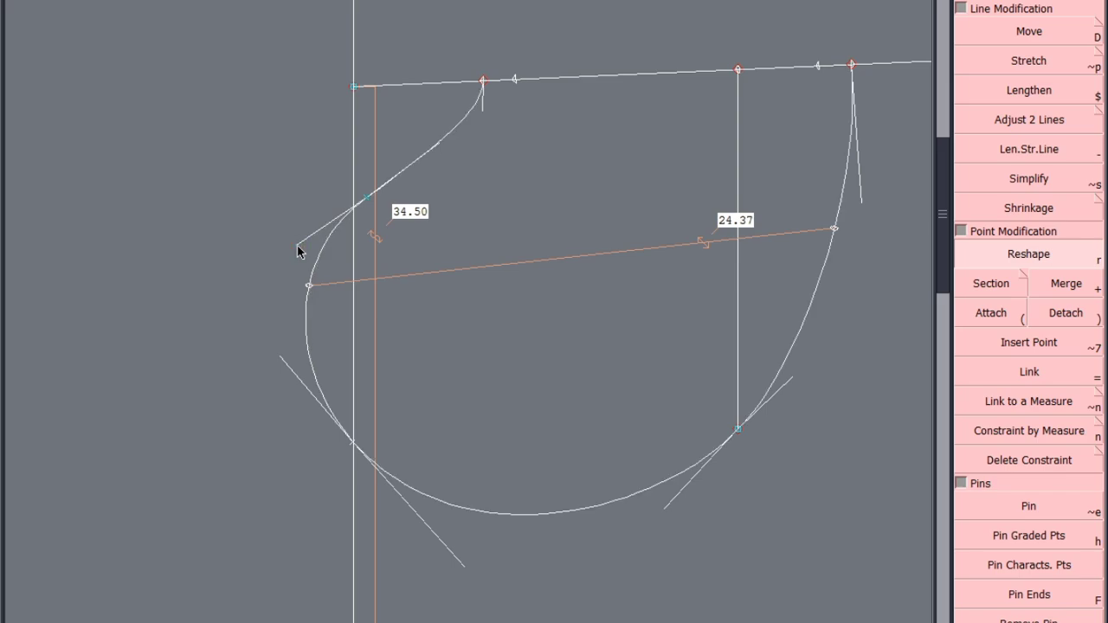
Move the hem-side corner outward and adjust the handles at the width line's end and waist-side seam point, bringing the measure to 24.44 cm
{"action": "left_click_drag", "start_coordinate": [350, 454], "coordinate": [341, 468]}
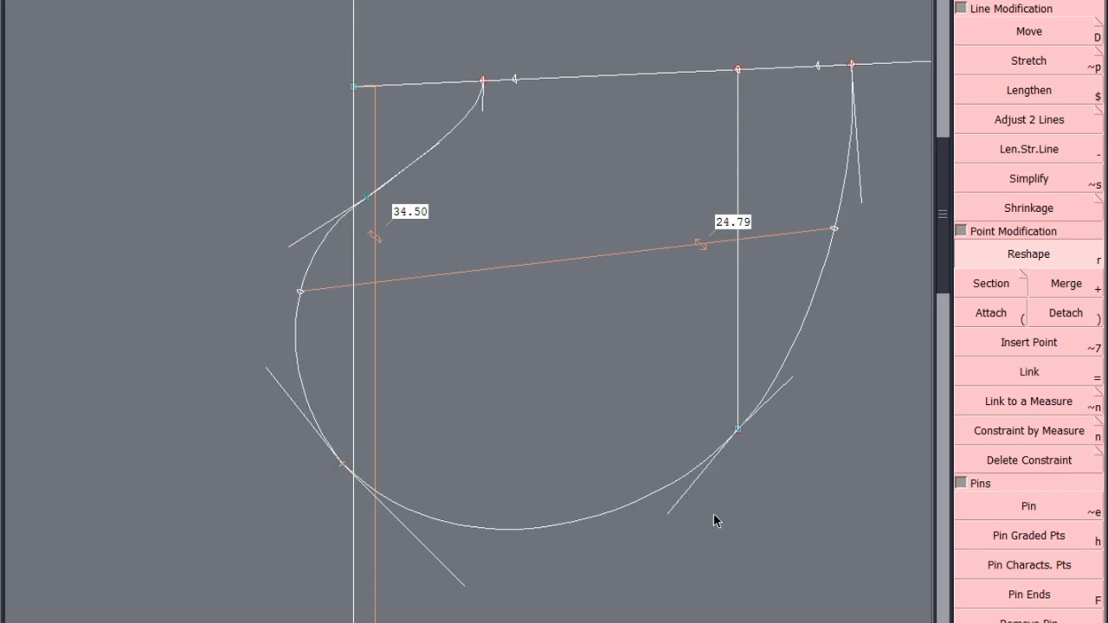
{"action": "left_click_drag", "start_coordinate": [670, 512], "coordinate": [660, 509]}
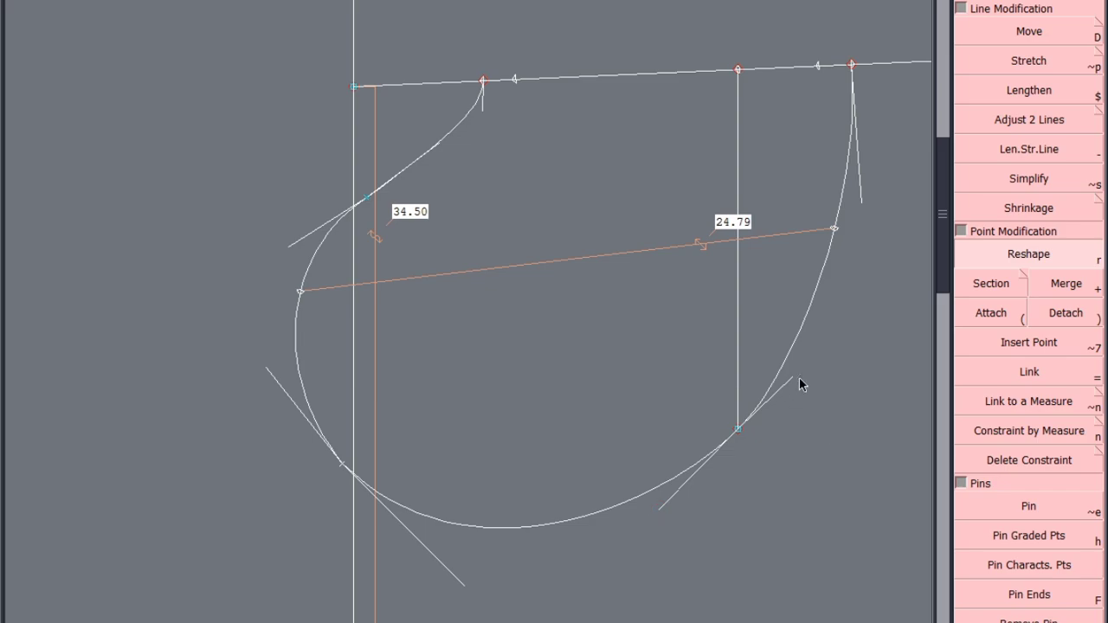
{"action": "left_click_drag", "start_coordinate": [795, 376], "coordinate": [795, 353]}
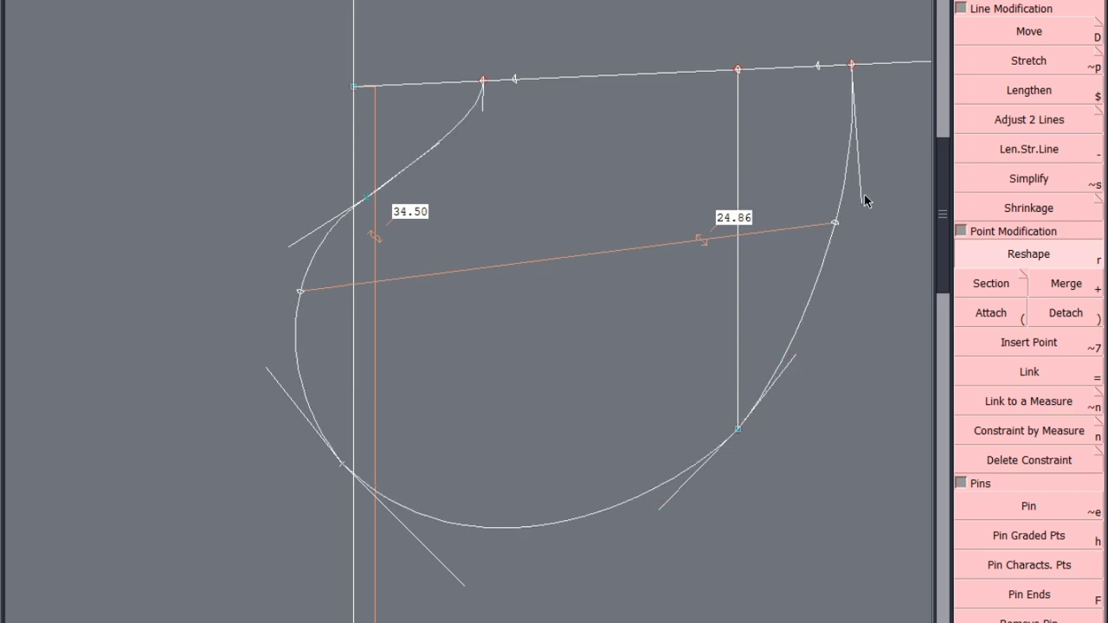
{"action": "left_click_drag", "start_coordinate": [860, 203], "coordinate": [847, 247]}
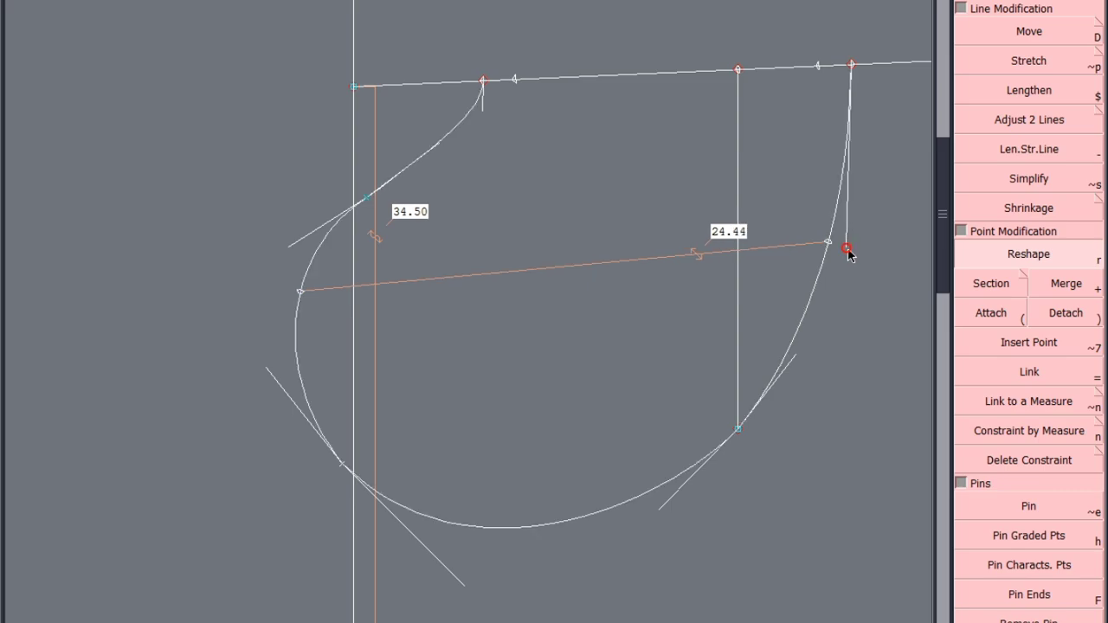
Fine-tune the inner handles at the width line's end and the inserted hem-side point, bringing the pocketbag measure to 24.47 cm
{"action": "left_click", "coordinate": [659, 511]}
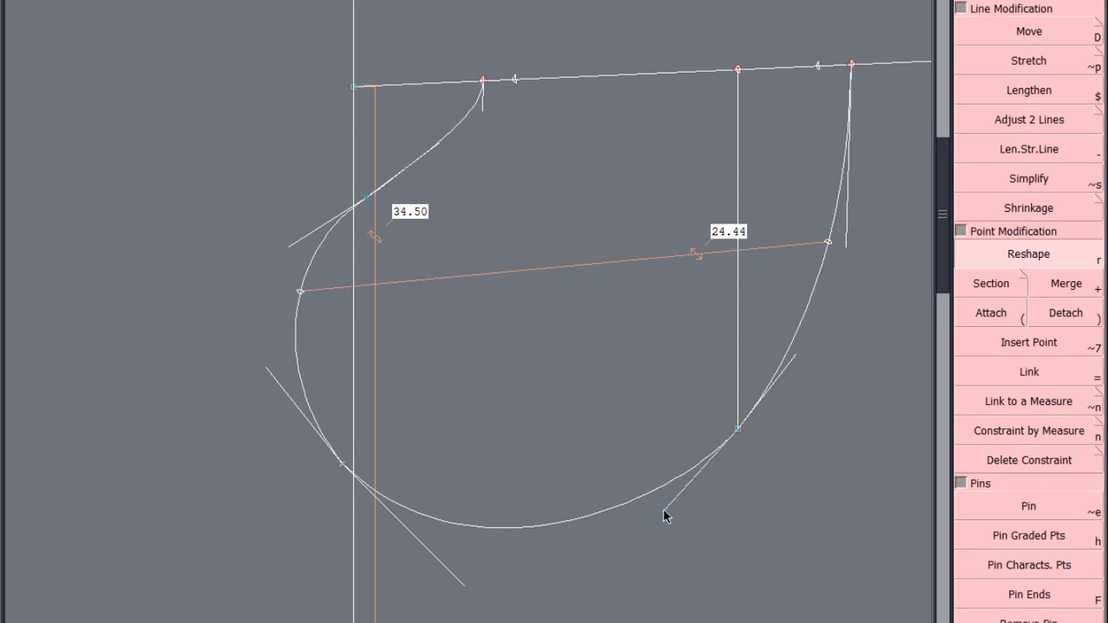
{"action": "left_click", "coordinate": [665, 511]}
{"action": "left_click", "coordinate": [665, 511]}
{"action": "left_click", "coordinate": [666, 508]}
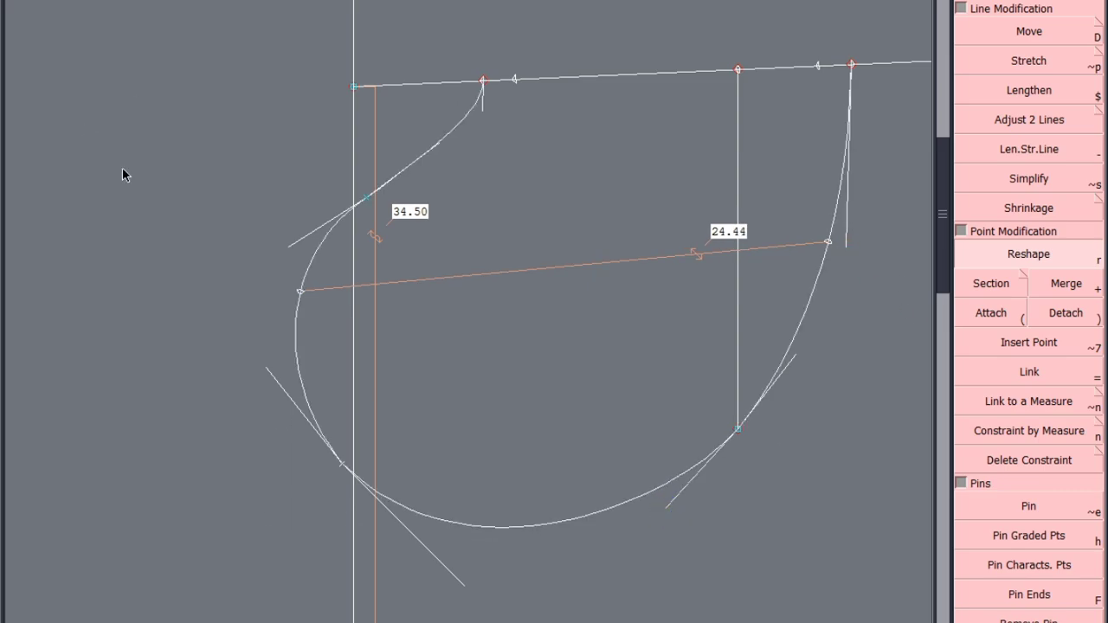
{"action": "left_click", "coordinate": [290, 249]}
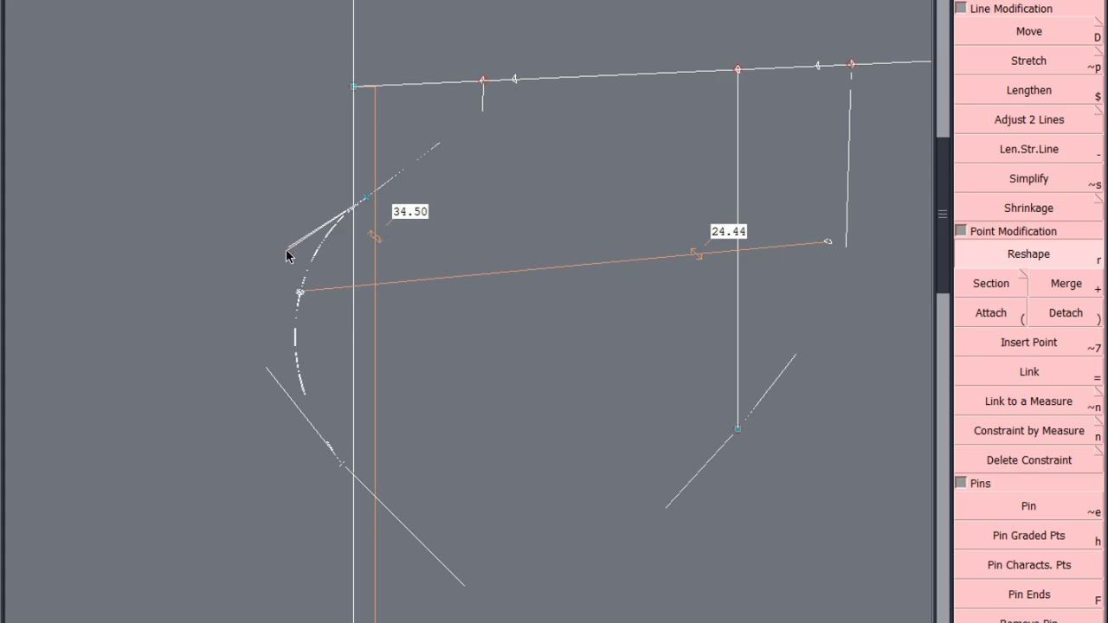
{"action": "left_click", "coordinate": [287, 250]}
{"action": "scroll", "coordinate": [287, 249], "scroll_direction": "down", "scroll_amount": 2}
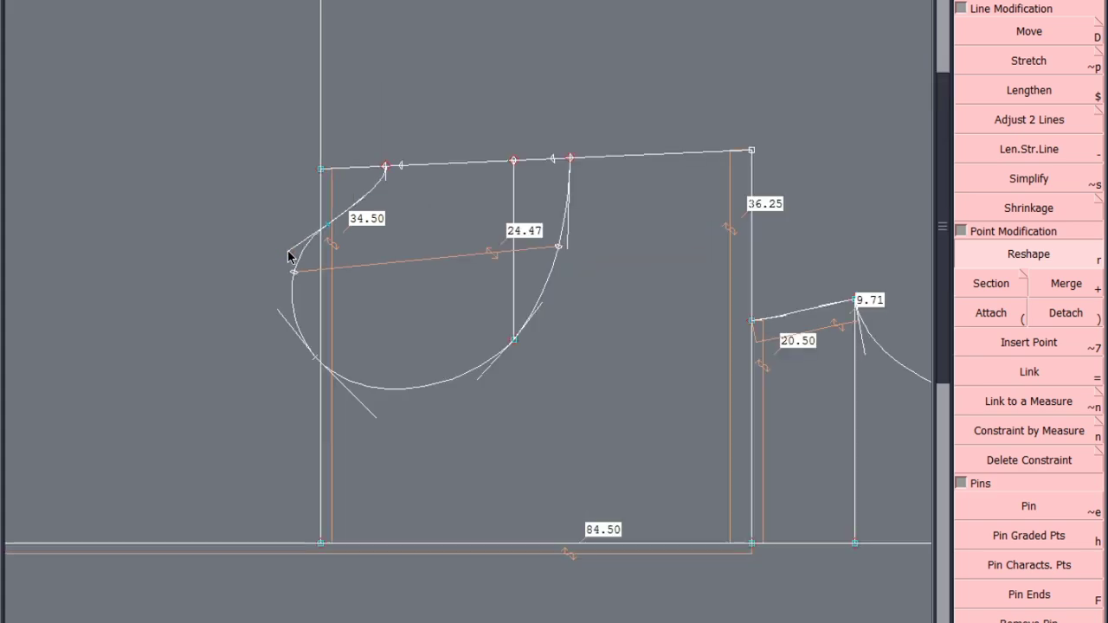
Delete the measure across the pocketbag, its two end points on the curve, and the 34.50 measure
{"action": "left_click", "coordinate": [362, 265]}
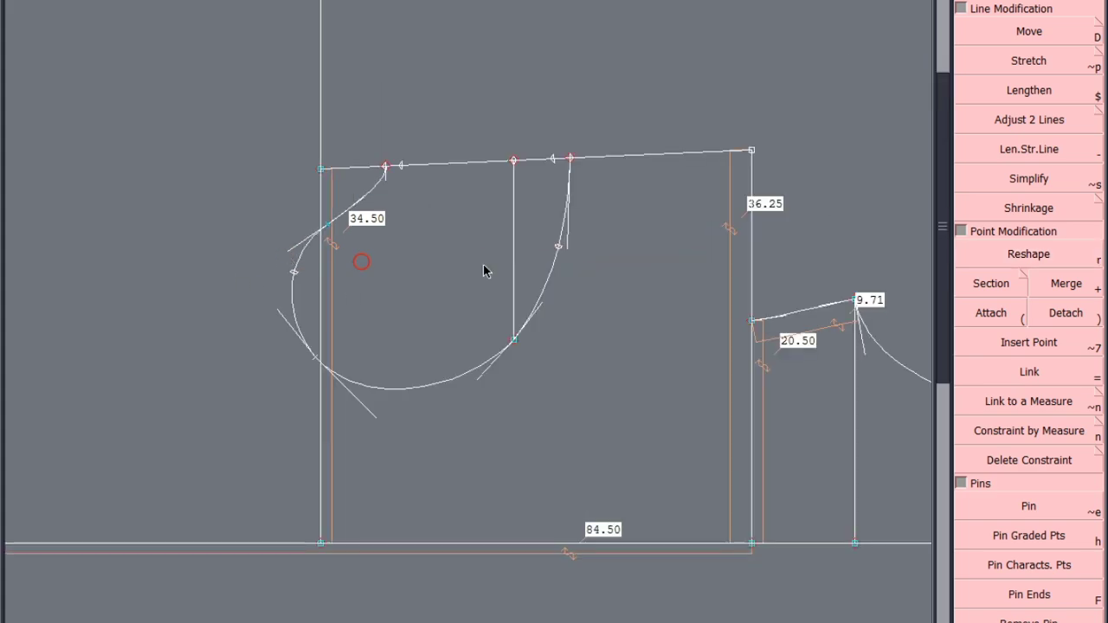
{"action": "left_click", "coordinate": [563, 250]}
{"action": "left_click", "coordinate": [293, 273]}
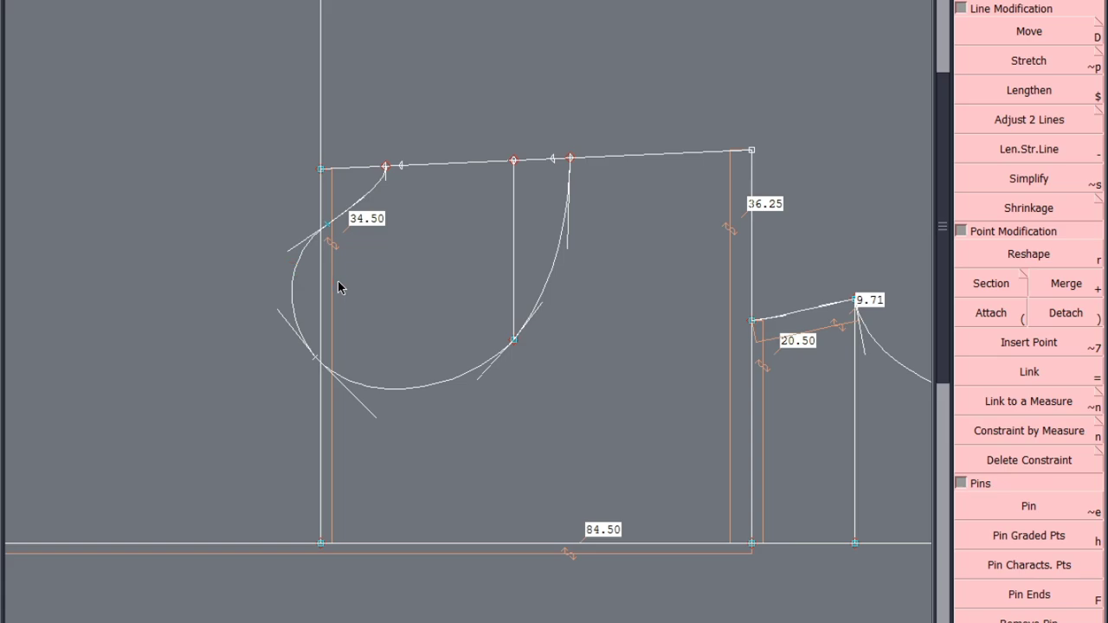
{"action": "left_click", "coordinate": [335, 297]}
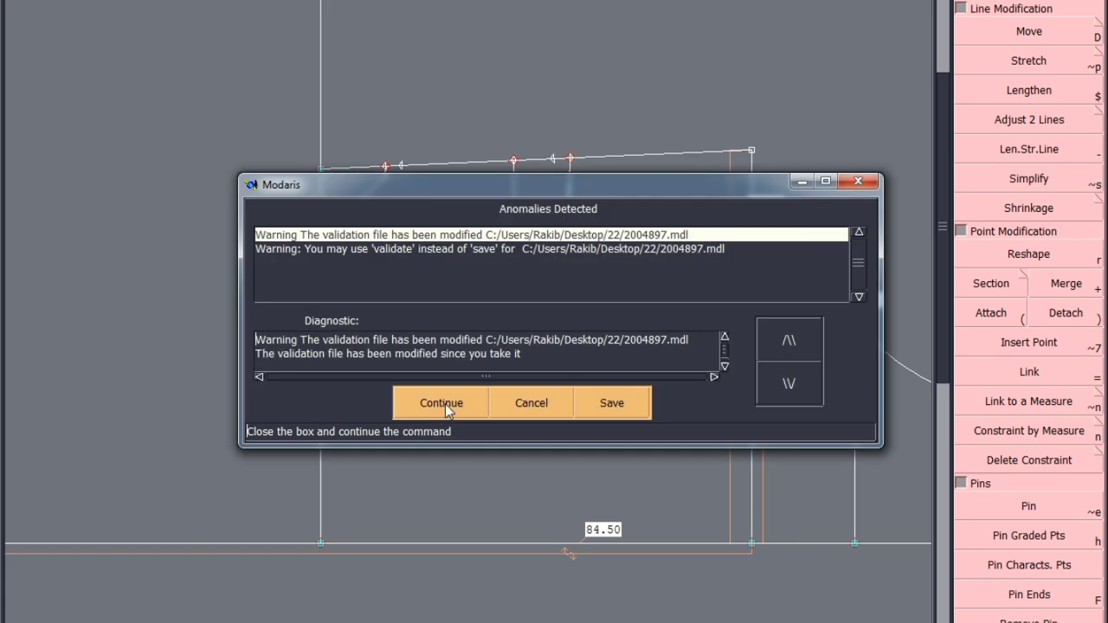
Save the model, continuing past the anomalies warning about the modified validation file
{"action": "left_click", "coordinate": [444, 403]}
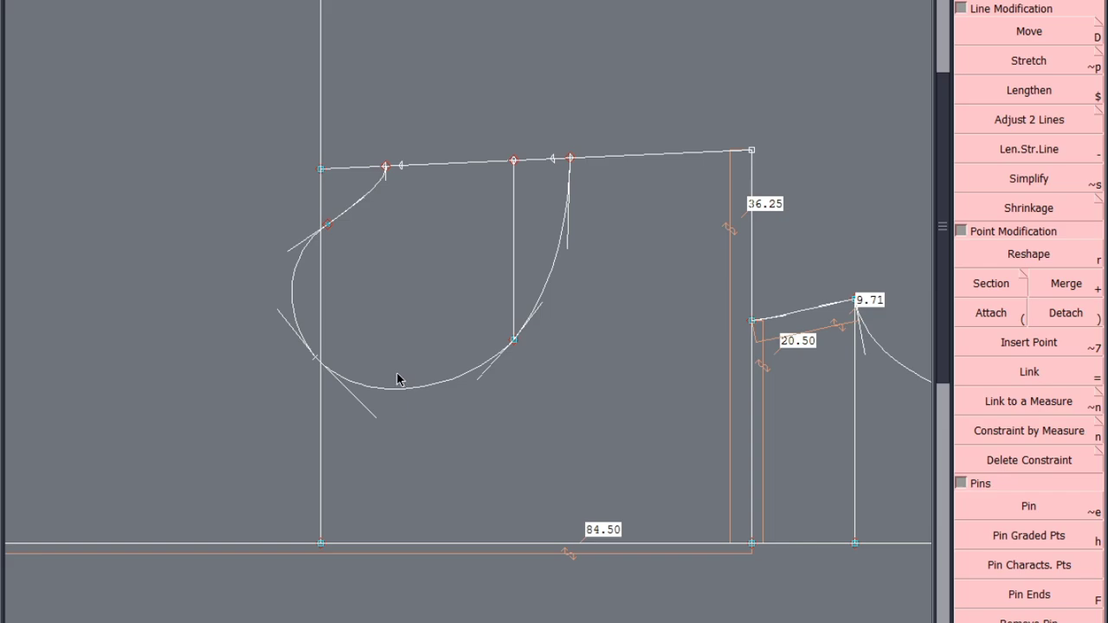
{"action": "scroll", "coordinate": [374, 335], "scroll_direction": "down", "scroll_amount": 3}
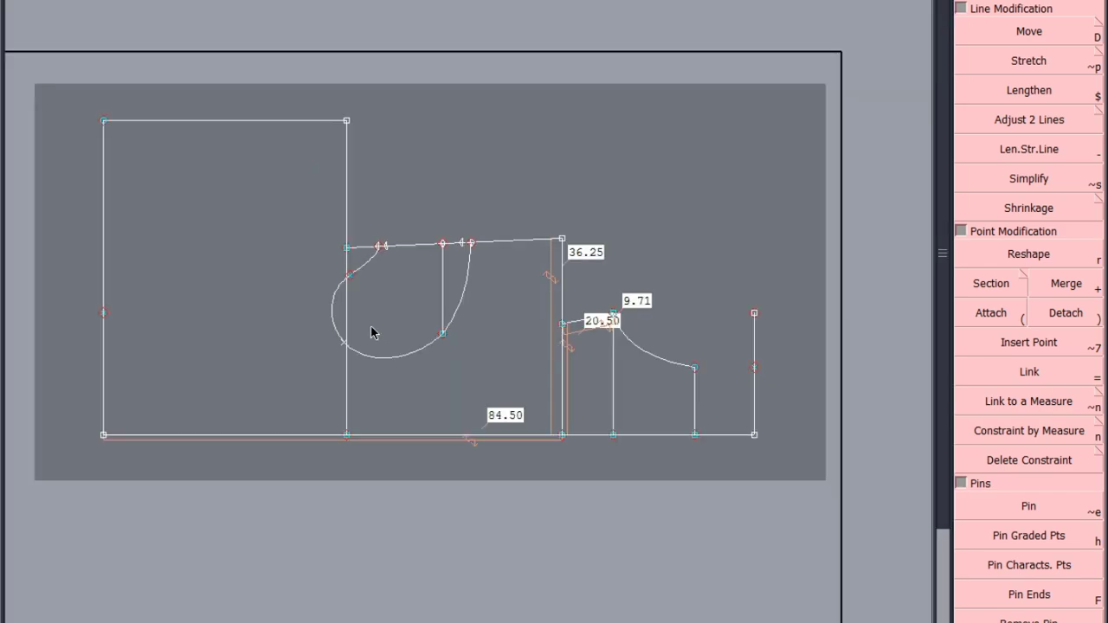
{"action": "left_click", "coordinate": [436, 403]}
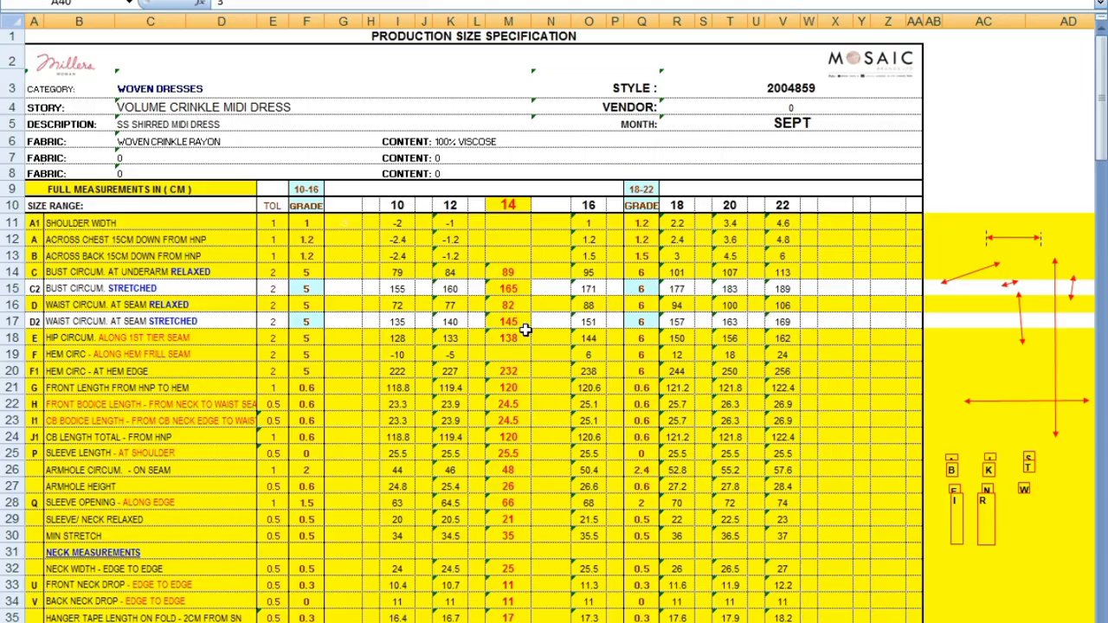
Check the bust and waist circumferences in the Excel size chart, and return to the bodice area in Modaris
{"action": "scroll", "coordinate": [525, 329], "scroll_direction": "down", "scroll_amount": 1}
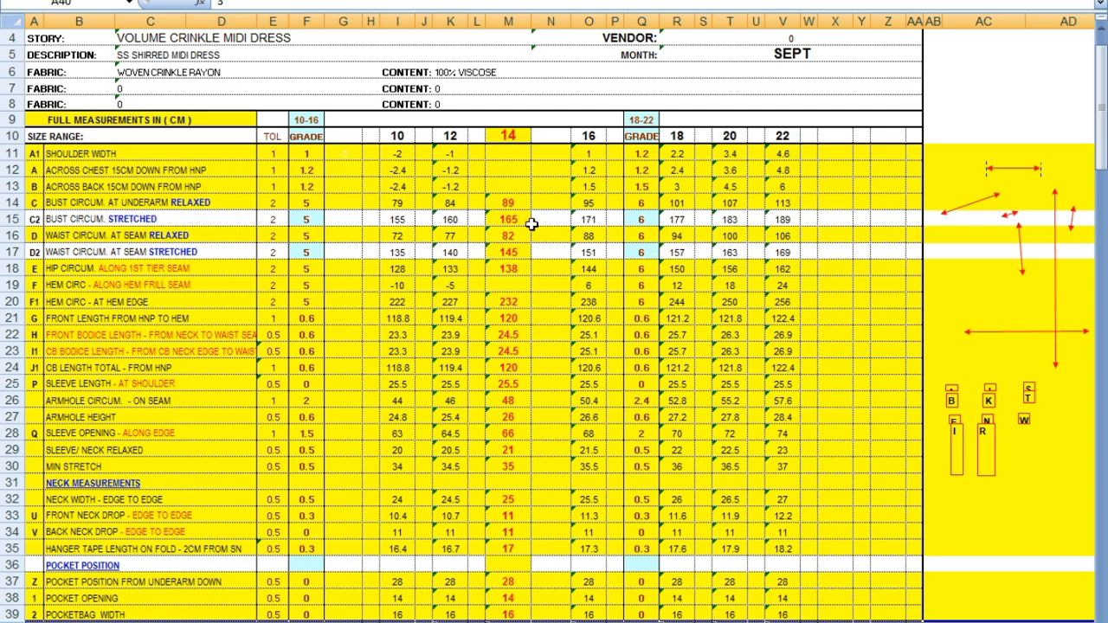
{"action": "key", "text": "alt+Tab"}
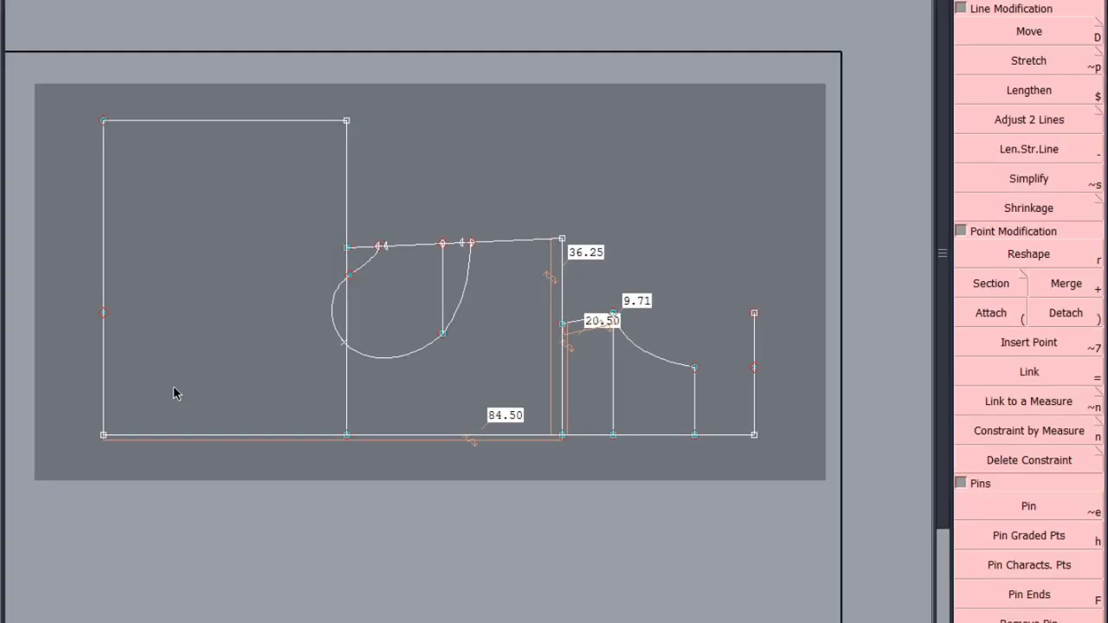
{"action": "scroll", "coordinate": [726, 366], "scroll_direction": "up", "scroll_amount": 3}
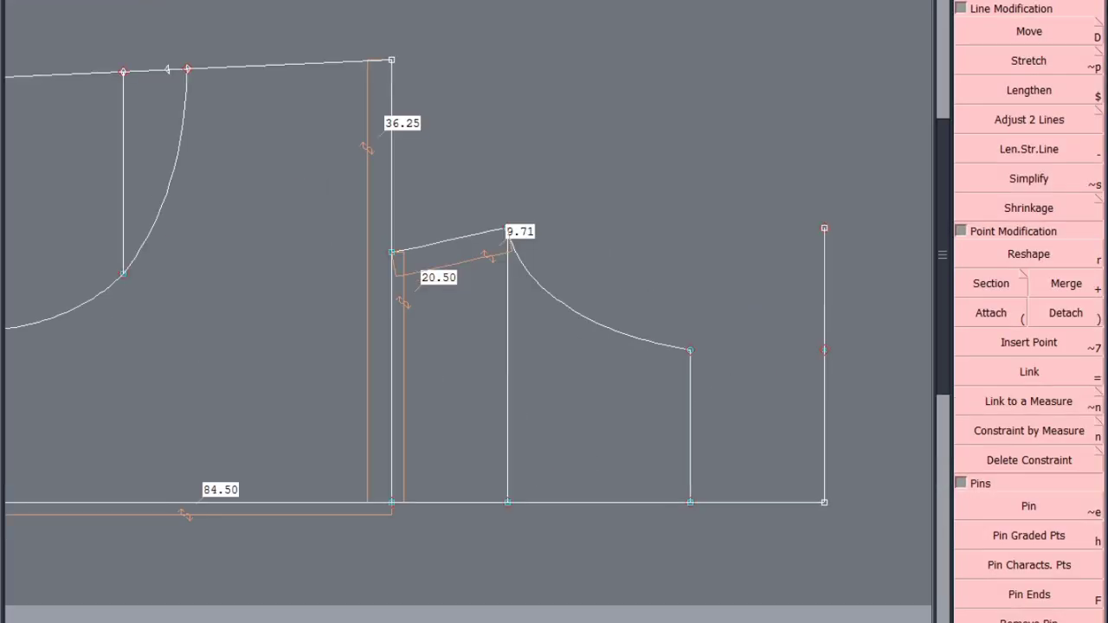
Try to move the bodice side seam and armhole curve outward from the relaxed waist point
{"action": "left_click", "coordinate": [1026, 43]}
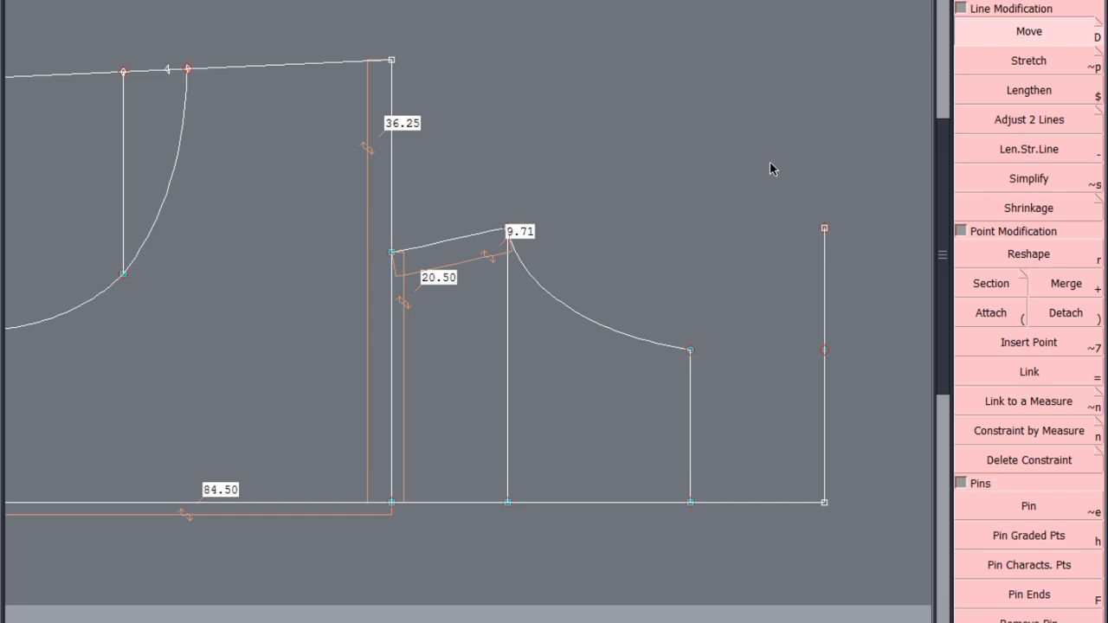
{"action": "left_click_drag", "start_coordinate": [763, 166], "coordinate": [359, 413]}
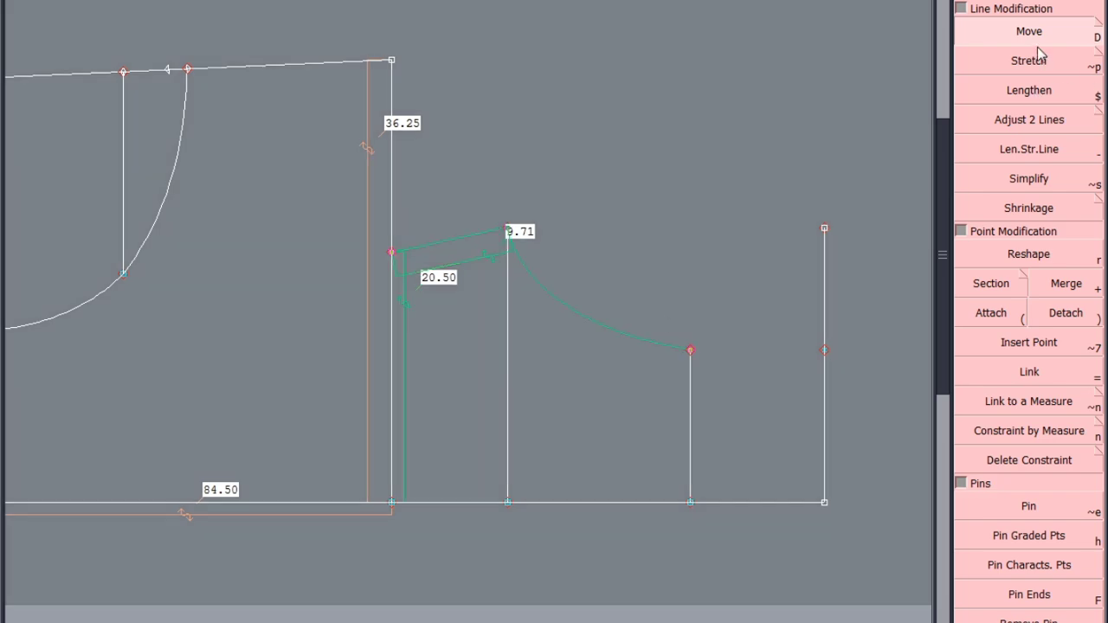
{"action": "left_click_drag", "start_coordinate": [391, 254], "coordinate": [396, 87]}
{"action": "key", "text": "ctrl+z"}
{"action": "left_click", "coordinate": [525, 143]}
Pin the draft's points and try to move the bodice side seam and armhole curve onto the outer waist corner
{"action": "left_click", "coordinate": [1031, 536]}
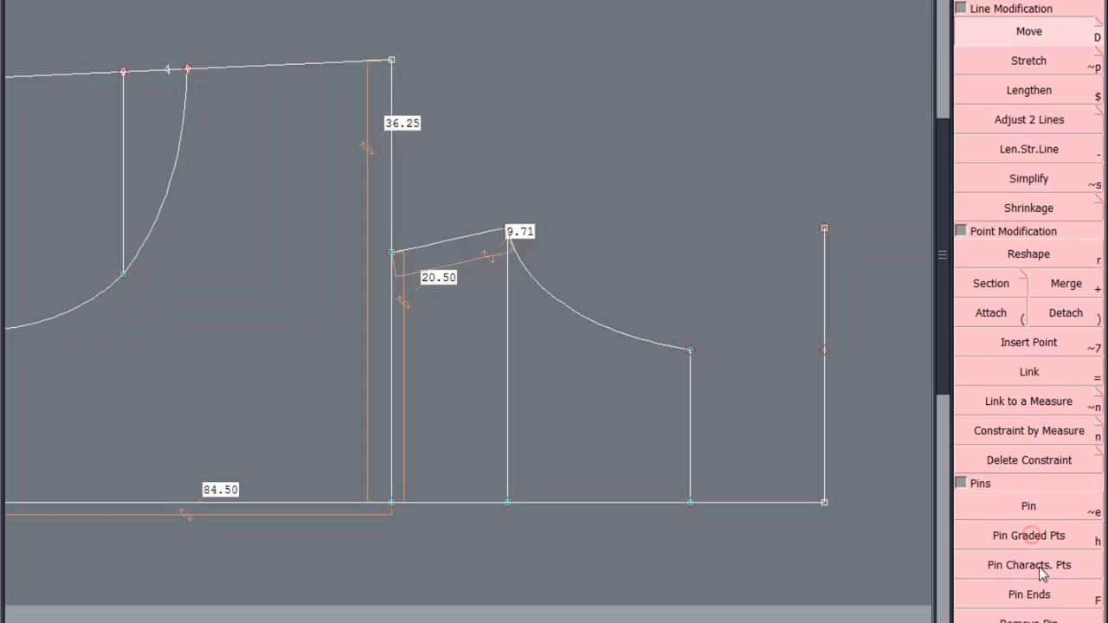
{"action": "left_click_drag", "start_coordinate": [594, 355], "coordinate": [357, 417]}
{"action": "left_click_drag", "start_coordinate": [394, 250], "coordinate": [393, 68]}
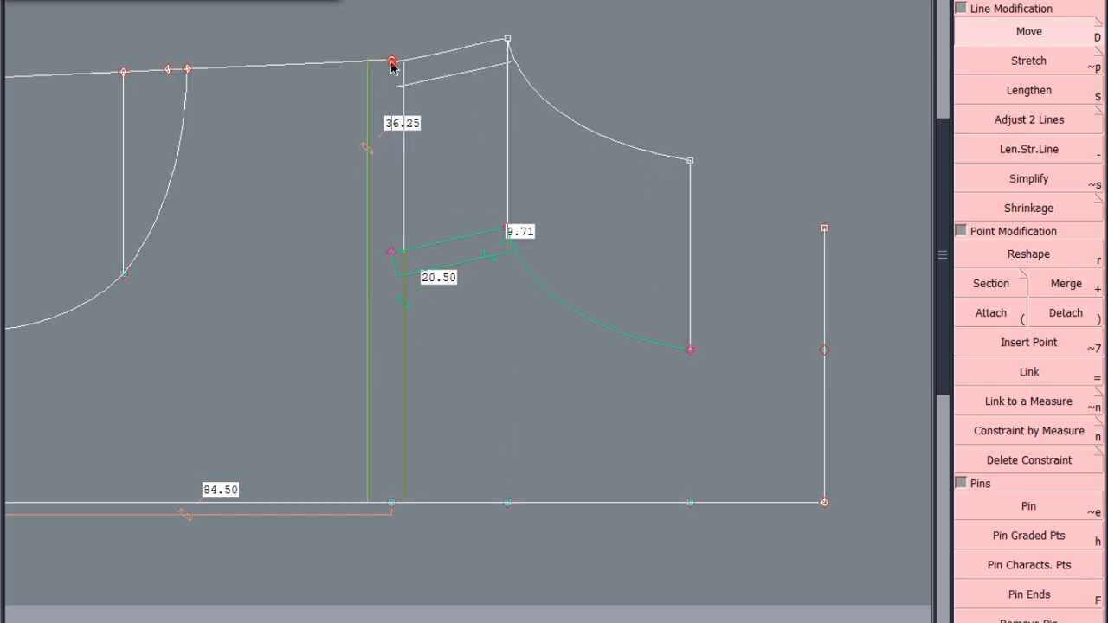
{"action": "left_click", "coordinate": [391, 62]}
{"action": "key", "text": "ctrl+z"}
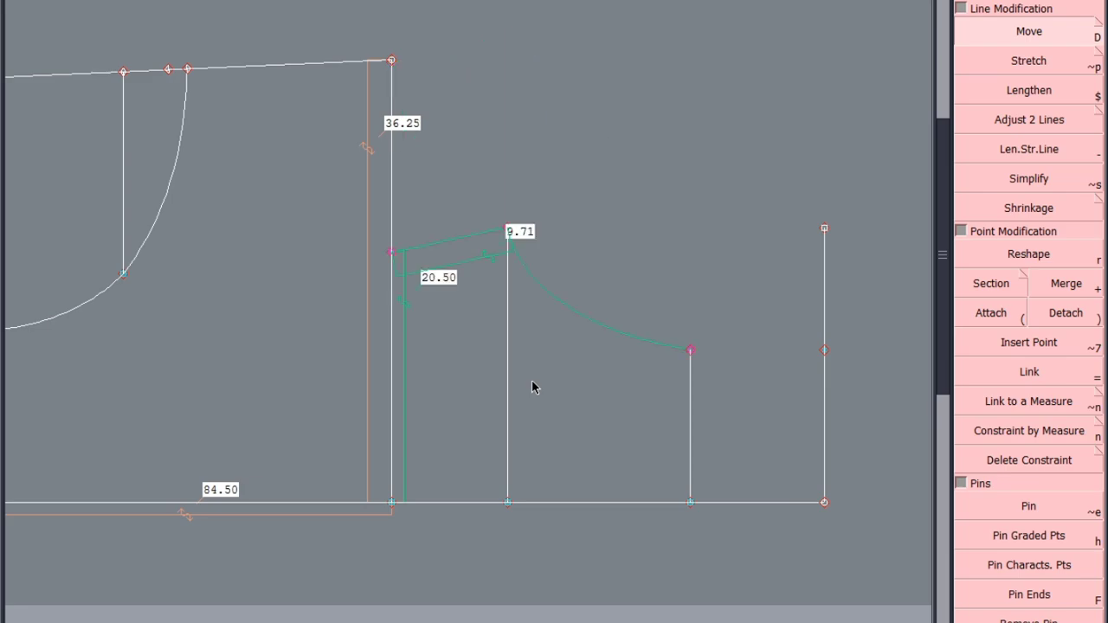
{"action": "left_click", "coordinate": [518, 173]}
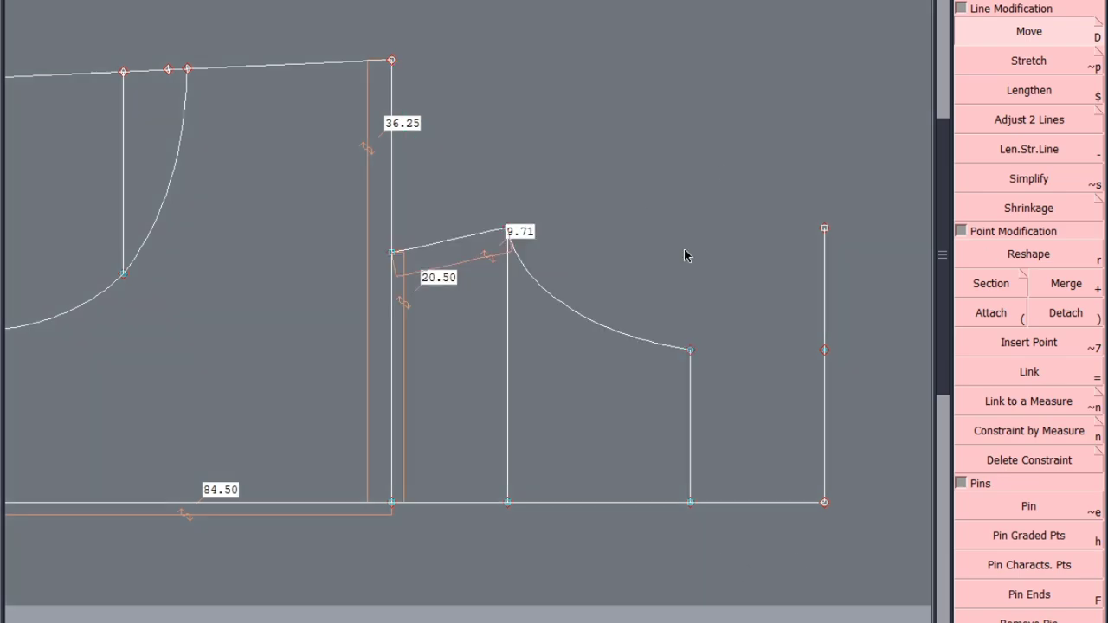
{"action": "left_click_drag", "start_coordinate": [734, 135], "coordinate": [440, 404]}
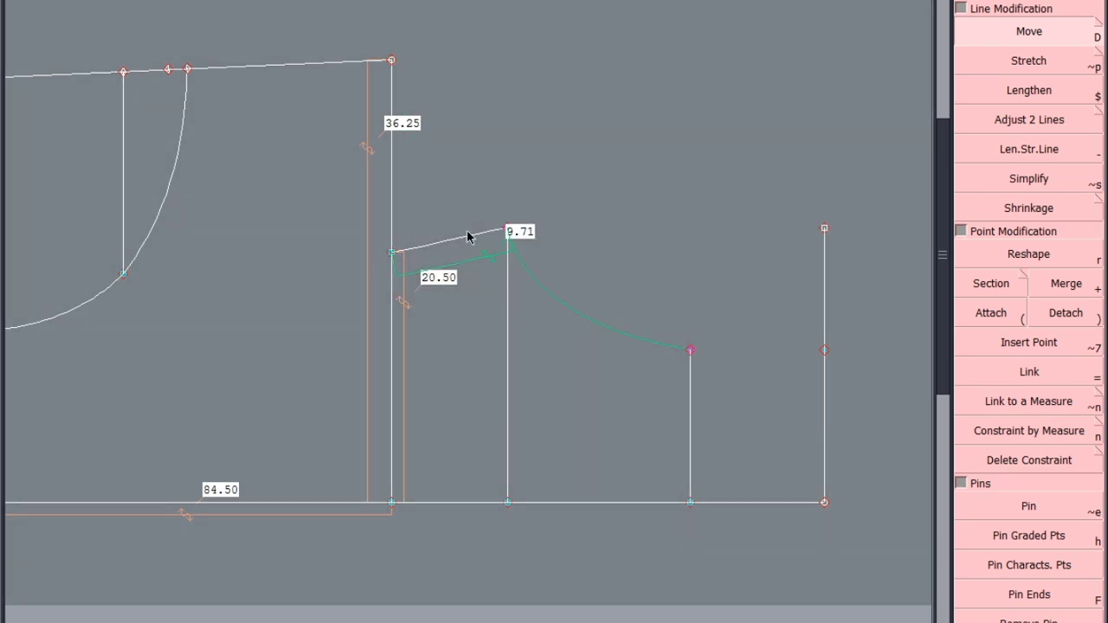
{"action": "left_click", "coordinate": [451, 130]}
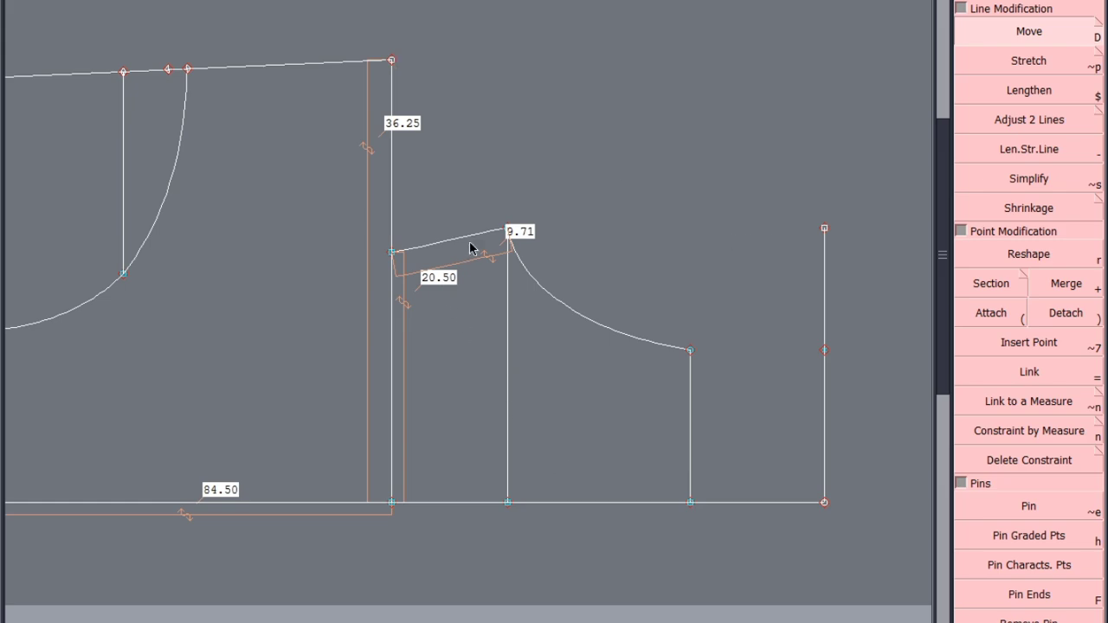
Add a dynamic length measure to the vertical underarm line of the bodice
{"action": "left_click", "coordinate": [372, 622]}
{"action": "key", "text": "F8"}
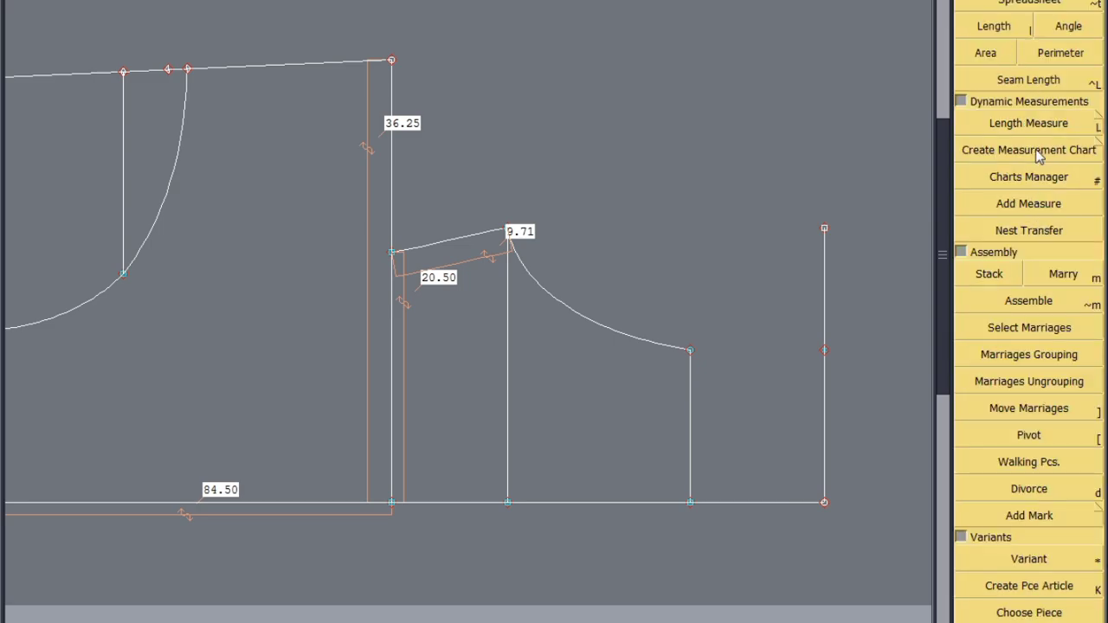
{"action": "left_click", "coordinate": [1034, 123]}
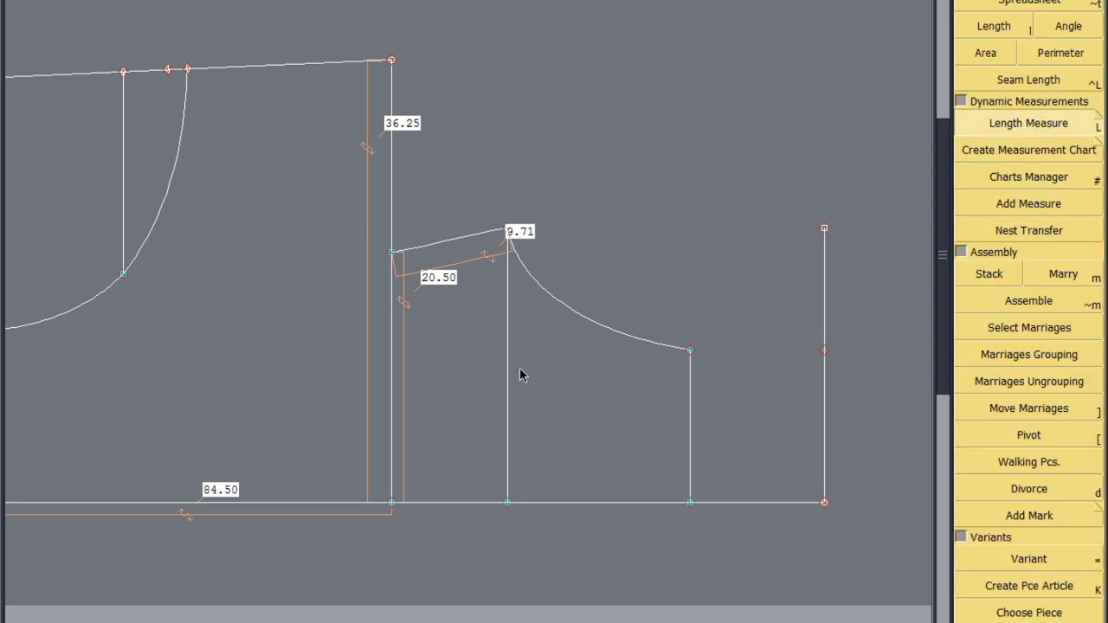
{"action": "left_click", "coordinate": [508, 303]}
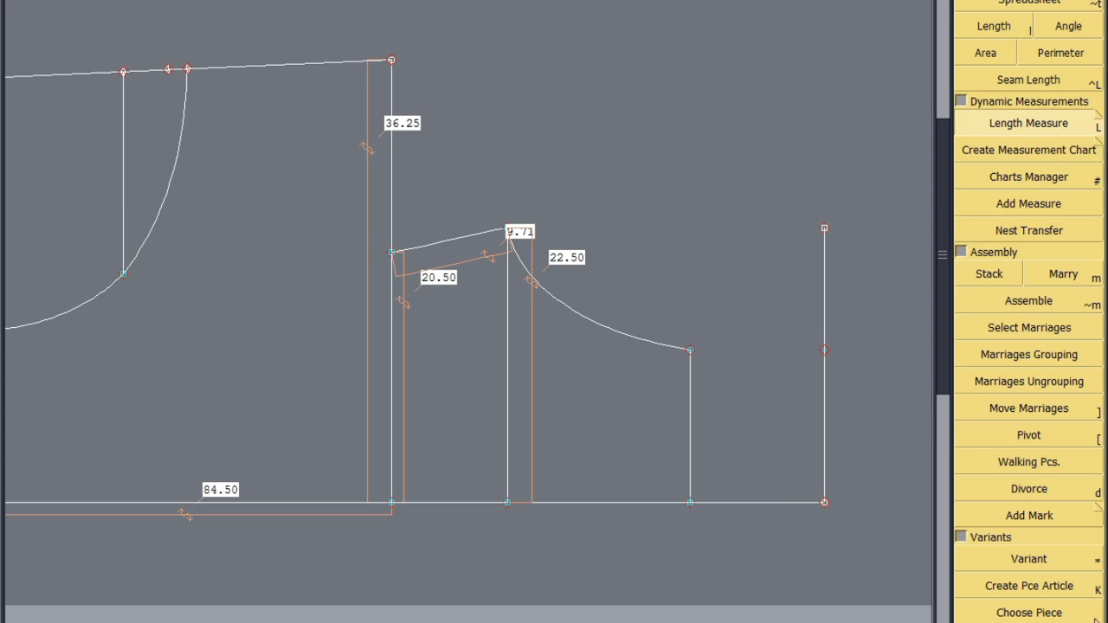
Move the bodice's armhole curve straight outward so the underarm line is 40.25 cm long
{"action": "key", "text": "F3"}
{"action": "left_click", "coordinate": [1027, 29]}
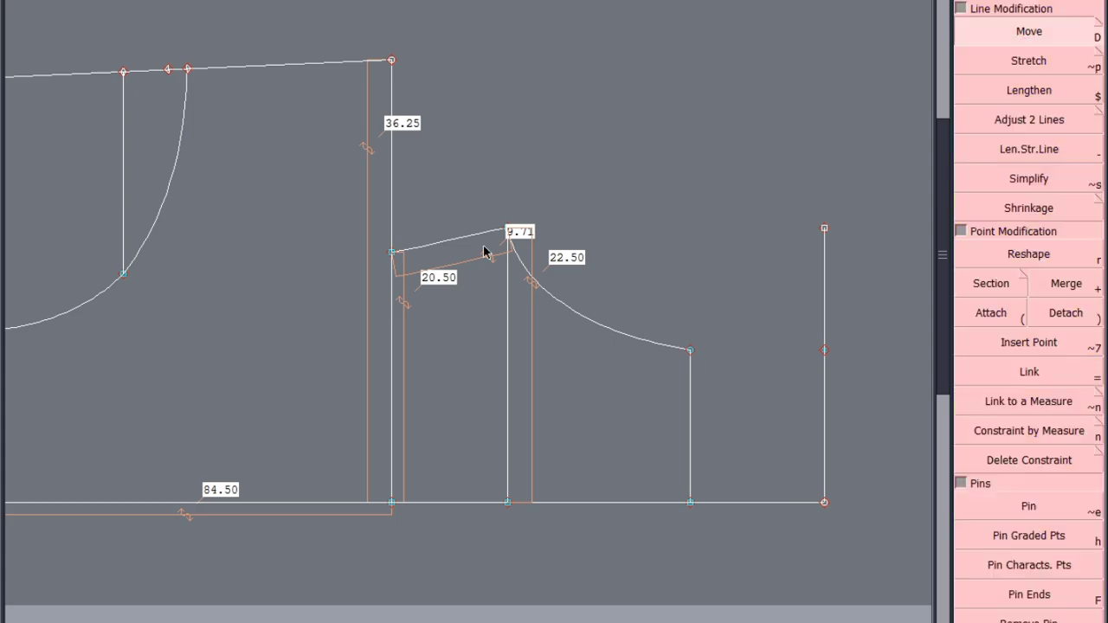
{"action": "left_click", "coordinate": [514, 303]}
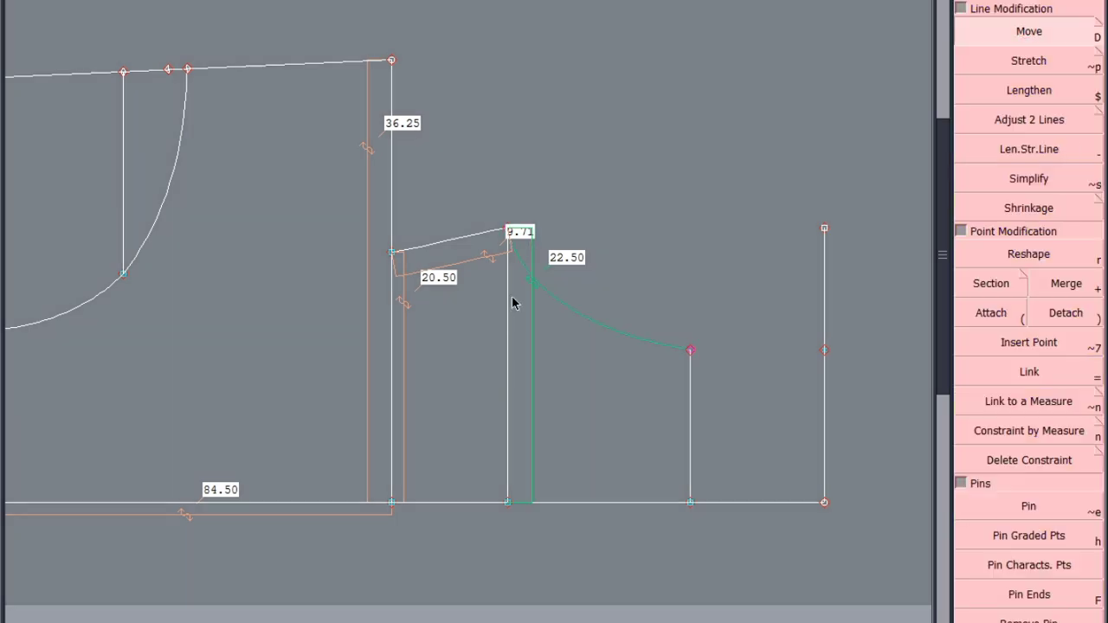
{"action": "left_click", "coordinate": [507, 234]}
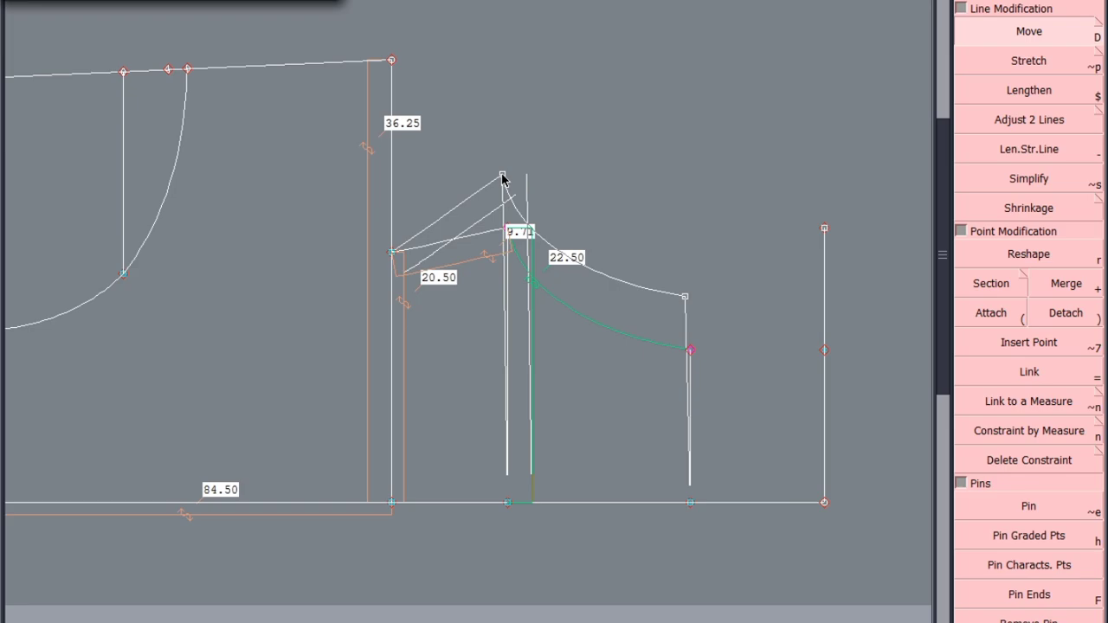
{"action": "left_click", "coordinate": [502, 175]}
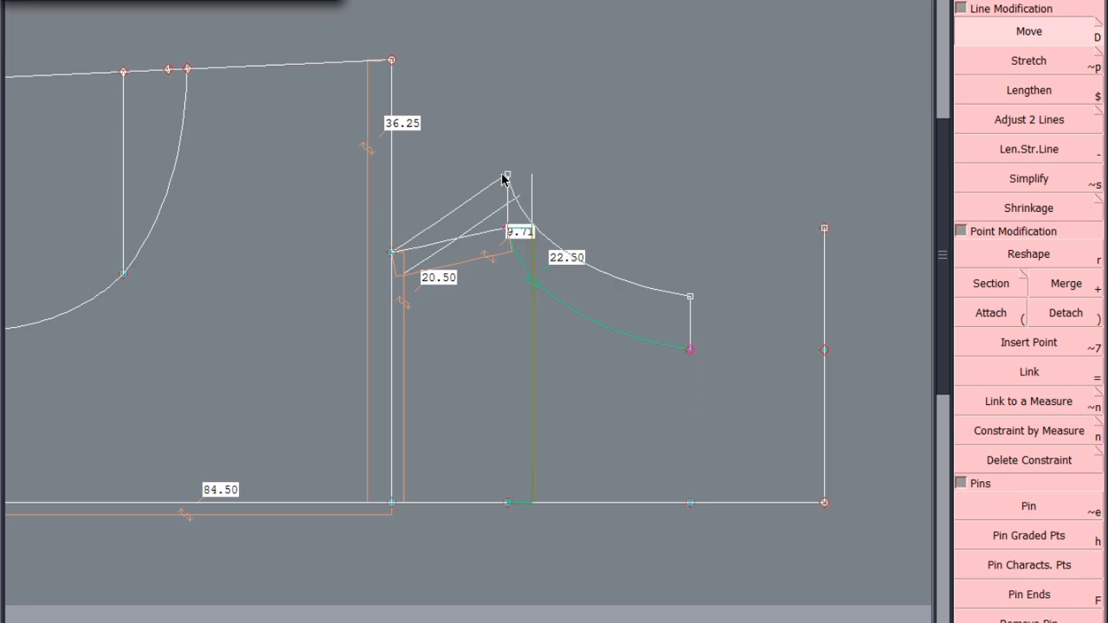
{"action": "key", "text": "Return"}
{"action": "key", "text": "Return"}
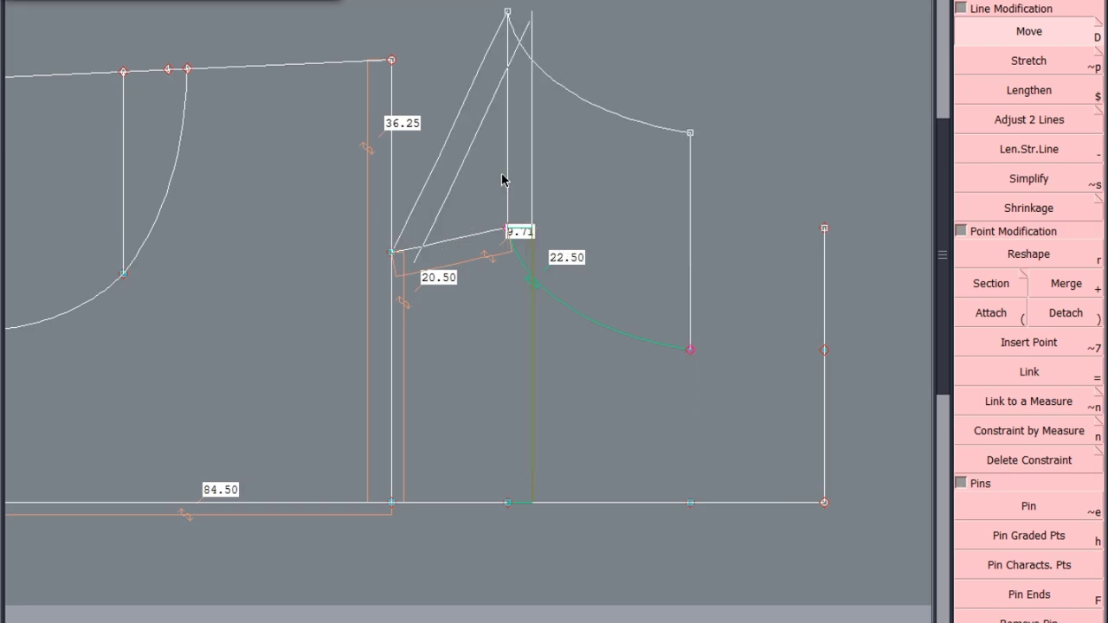
{"action": "left_click", "coordinate": [687, 62]}
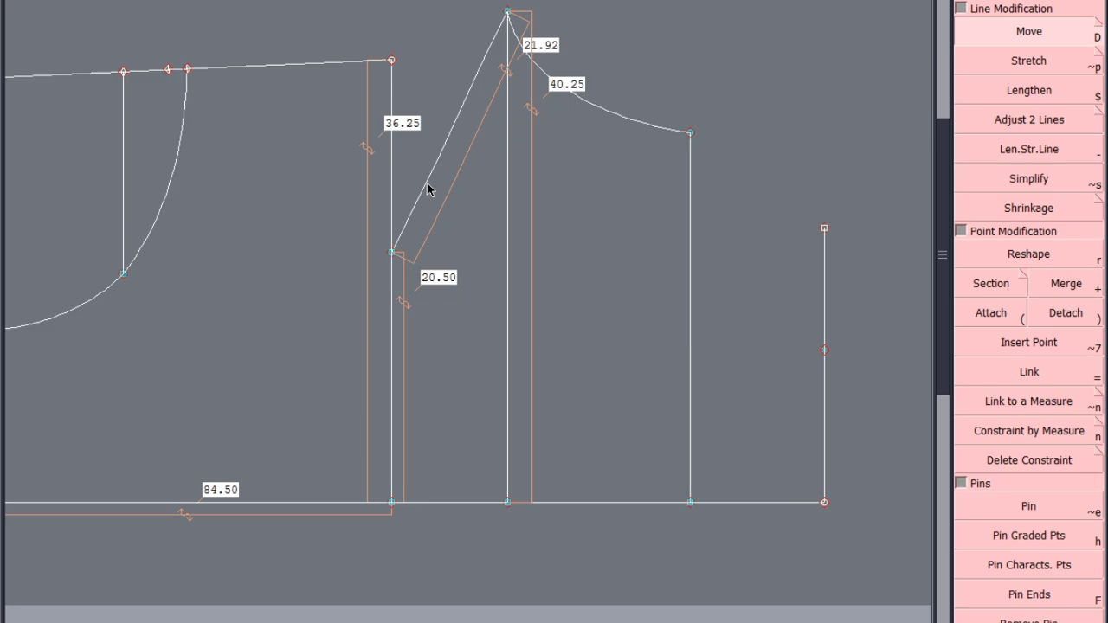
Replace the slanted side seam with a straight line from the outer waist corner to the underarm point, and check the Excel size chart
{"action": "key", "text": "Delete"}
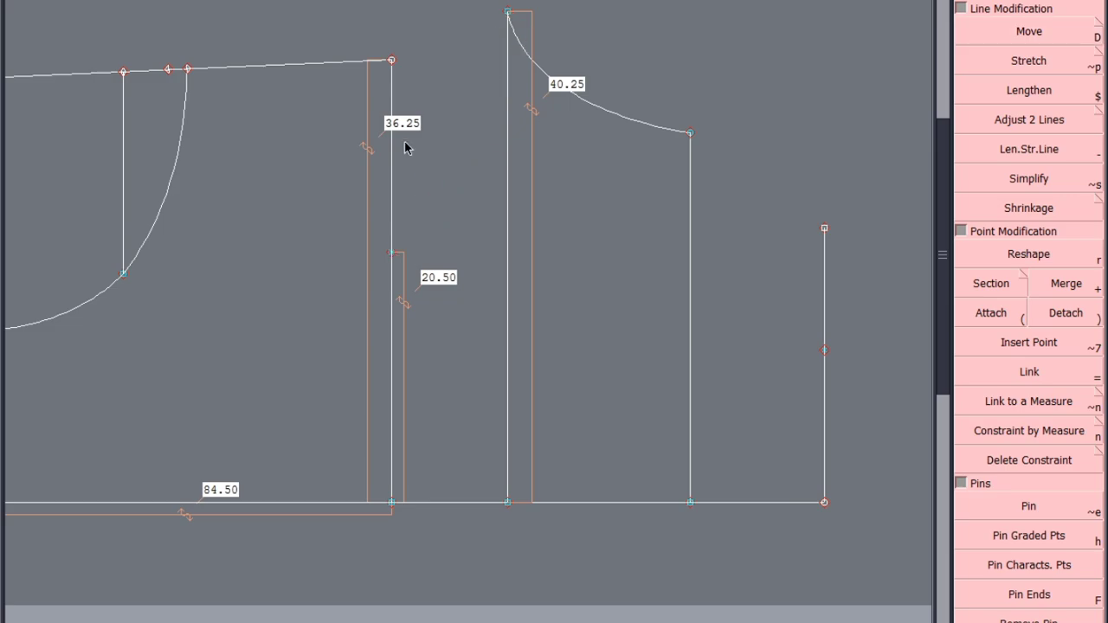
{"action": "left_click", "coordinate": [391, 60]}
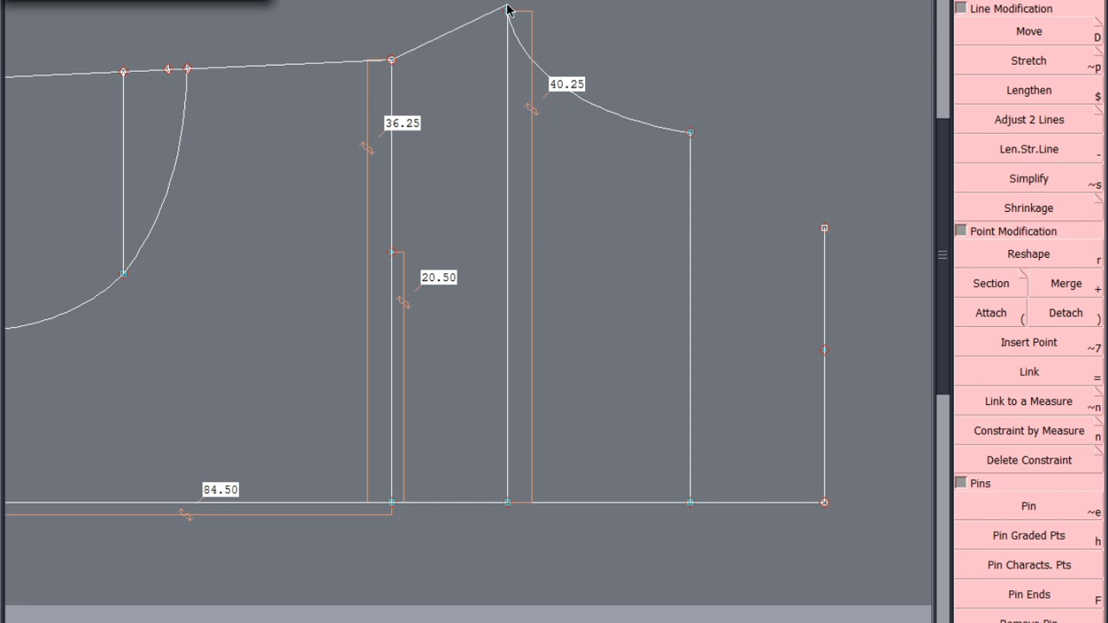
{"action": "left_click", "coordinate": [507, 11]}
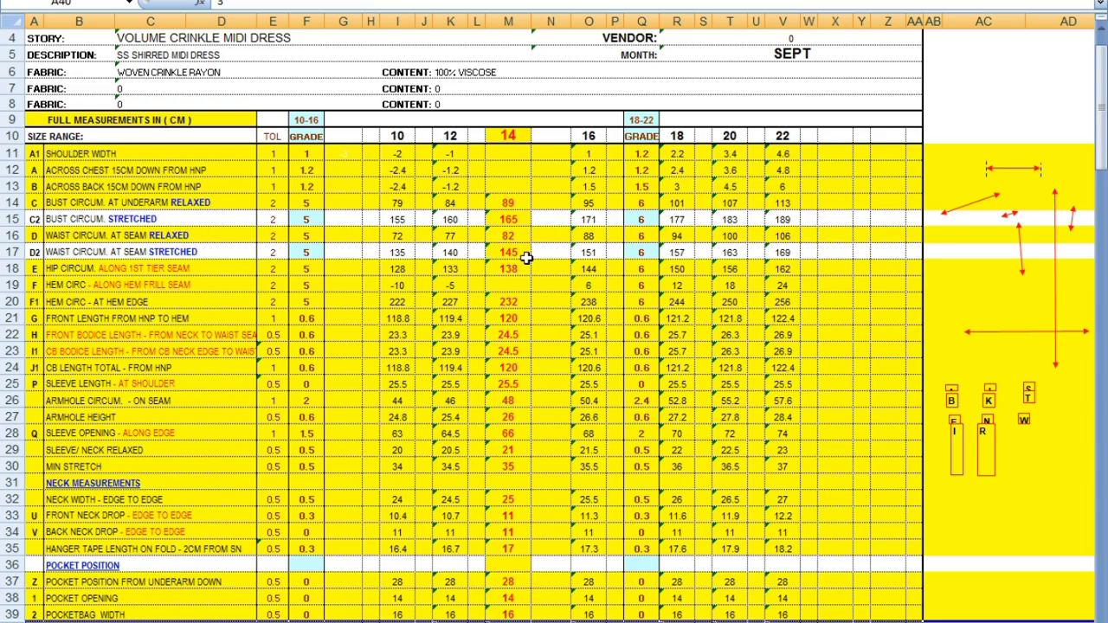
{"action": "scroll", "coordinate": [371, 466], "scroll_direction": "down", "scroll_amount": 3}
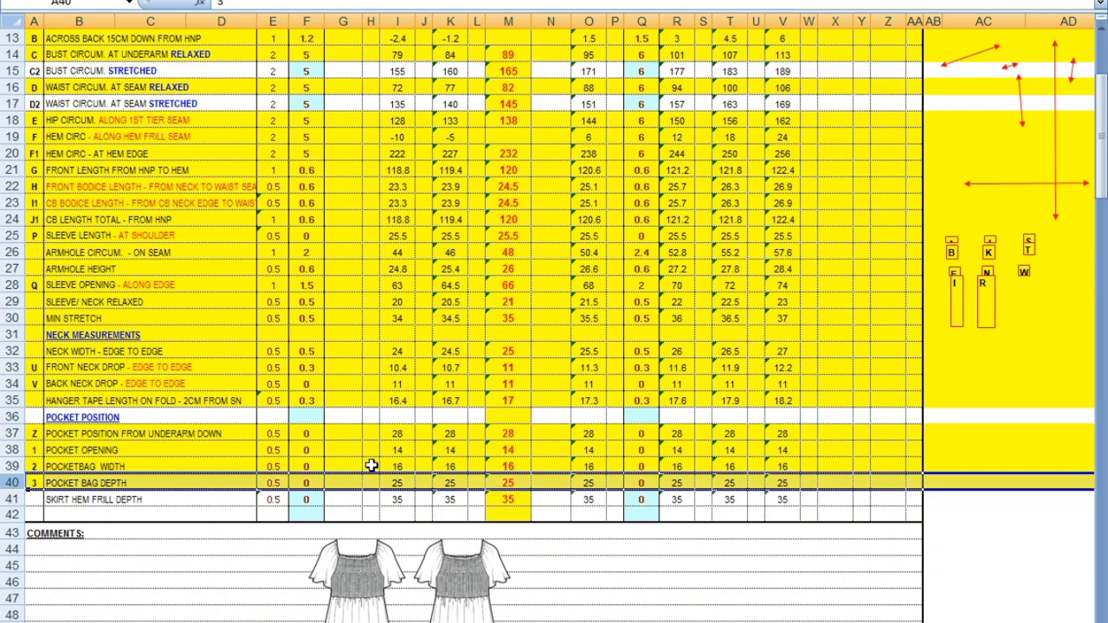
{"action": "scroll", "coordinate": [370, 465], "scroll_direction": "down", "scroll_amount": 3}
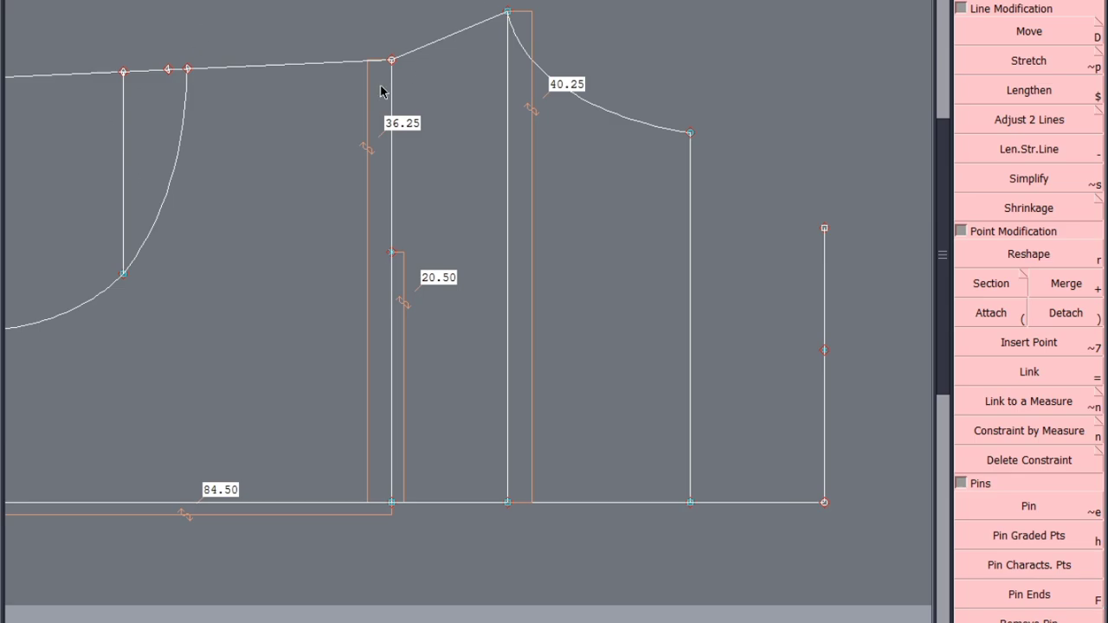
Back in Modaris, detach the outer waist corner point and lengthen the waist line level with the underarm point
{"action": "left_click", "coordinate": [1070, 312]}
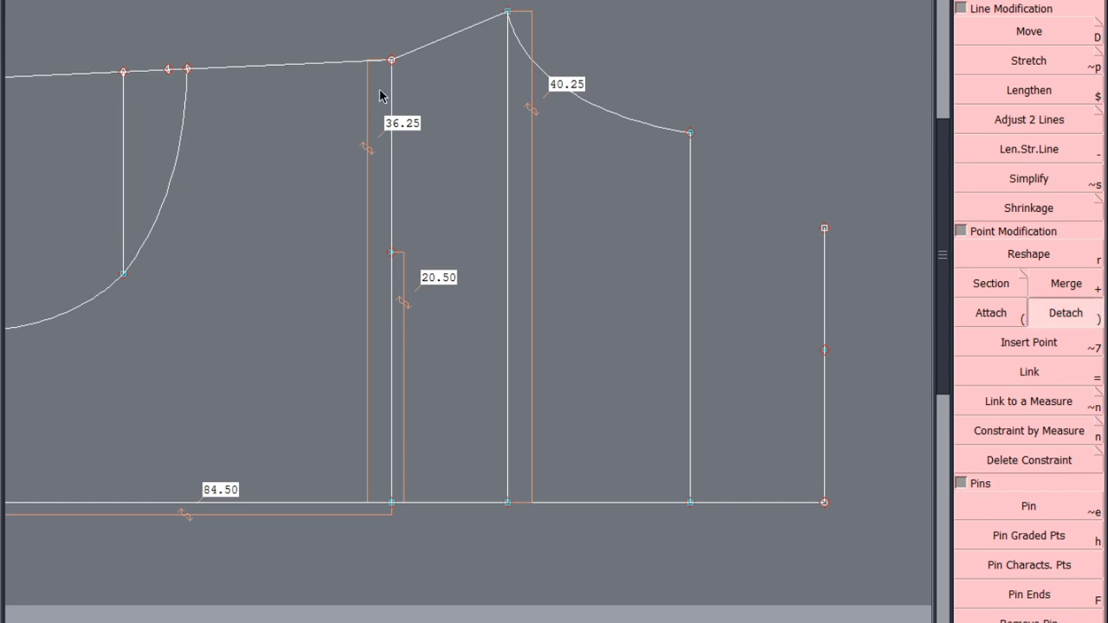
{"action": "left_click", "coordinate": [393, 62]}
{"action": "key", "text": "minus"}
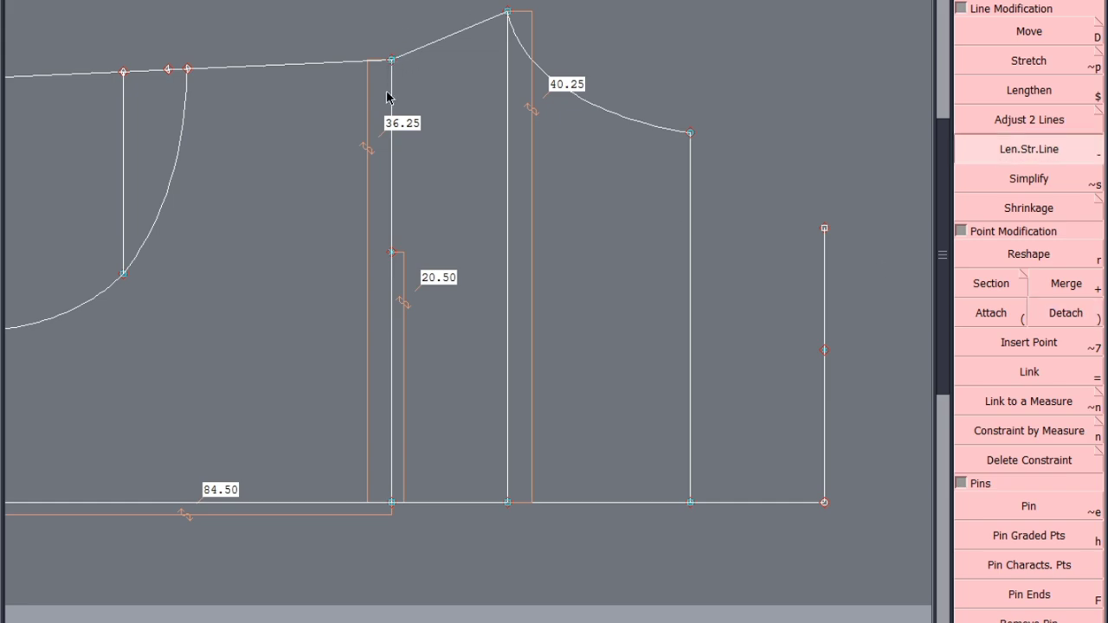
{"action": "left_click", "coordinate": [388, 99]}
{"action": "left_click", "coordinate": [392, 7]}
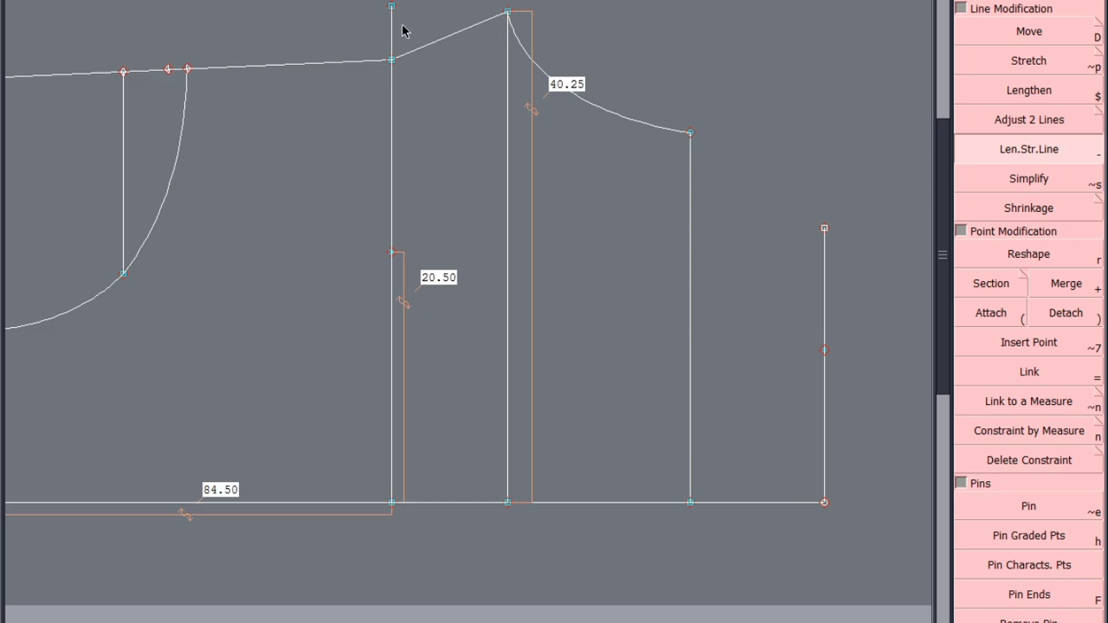
{"action": "left_click", "coordinate": [507, 12]}
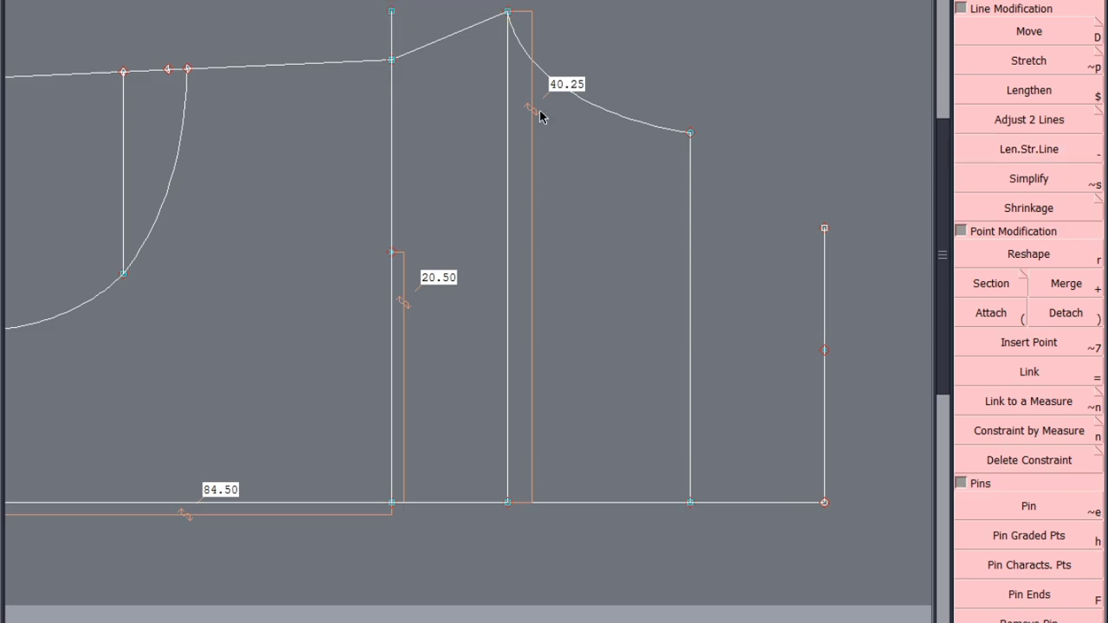
Attach the side seam's waist end to the lengthened waist line's end, and save the model
{"action": "left_click", "coordinate": [991, 313]}
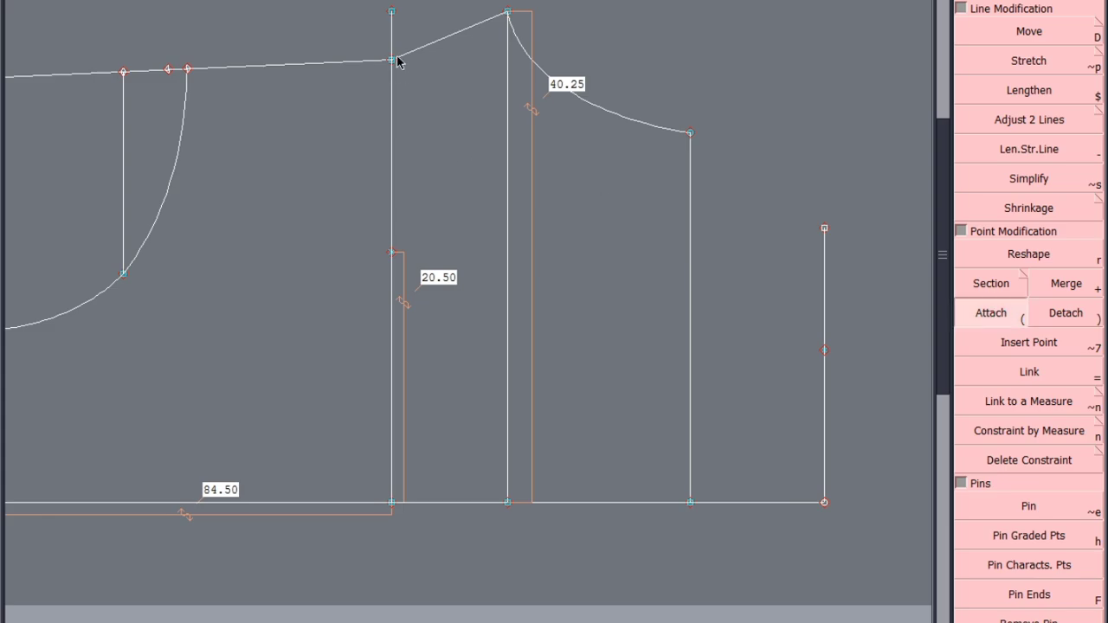
{"action": "left_click_drag", "start_coordinate": [395, 60], "coordinate": [392, 12]}
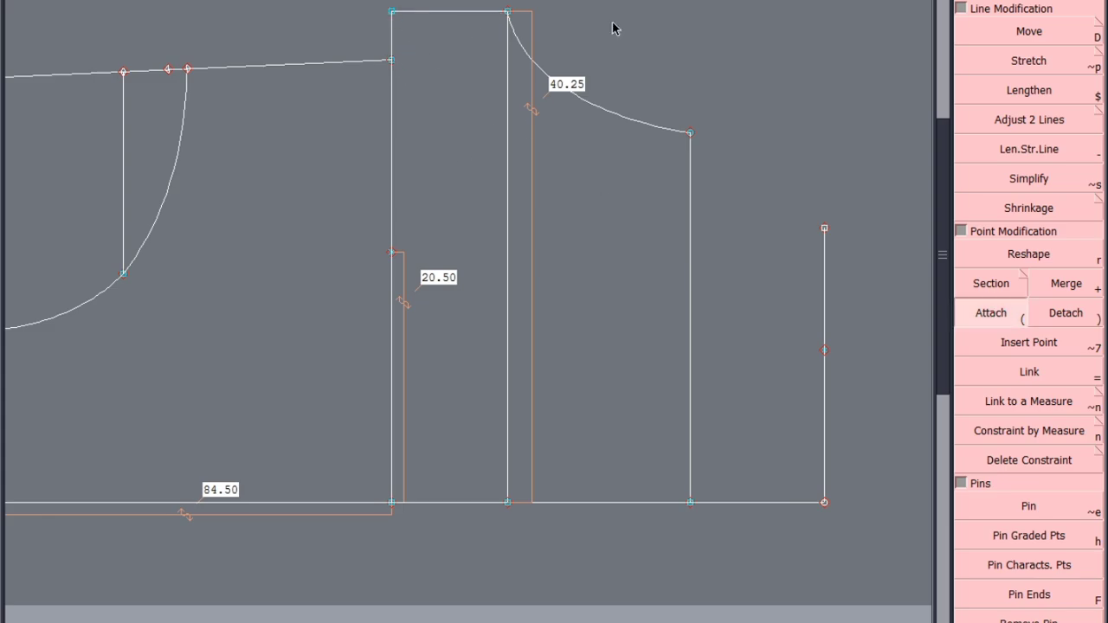
{"action": "scroll", "coordinate": [600, 110], "scroll_direction": "down", "scroll_amount": 2}
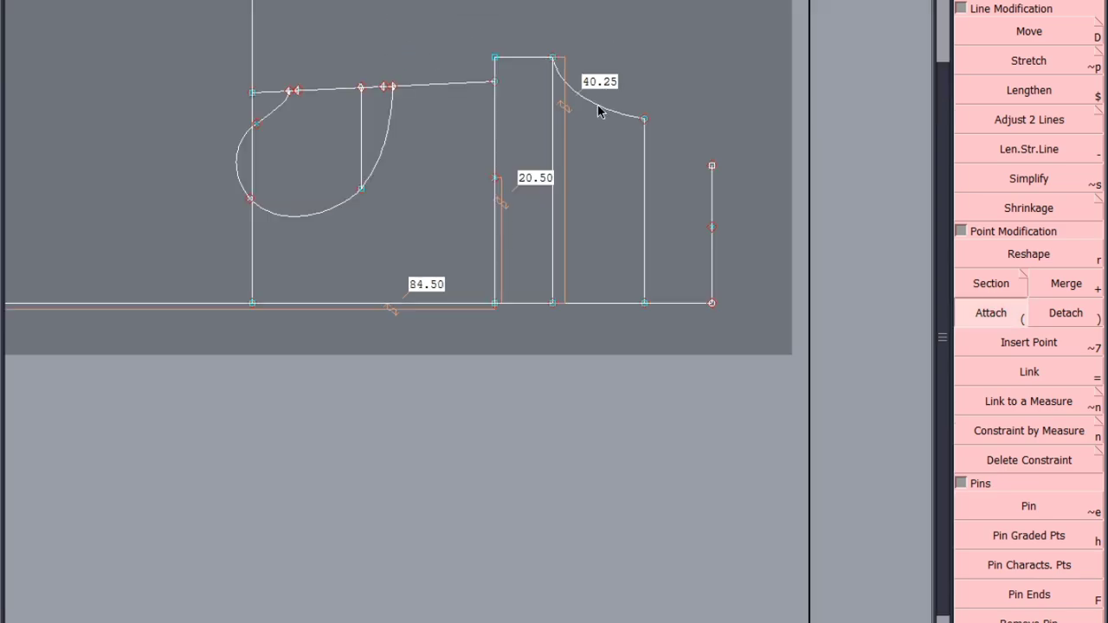
{"action": "key", "text": "ctrl+s"}
{"action": "left_click", "coordinate": [430, 395]}
Review the Excel measurement chart and the design specification sheet's dress sketches and construction details
{"action": "scroll", "coordinate": [449, 210], "scroll_direction": "down", "scroll_amount": 2}
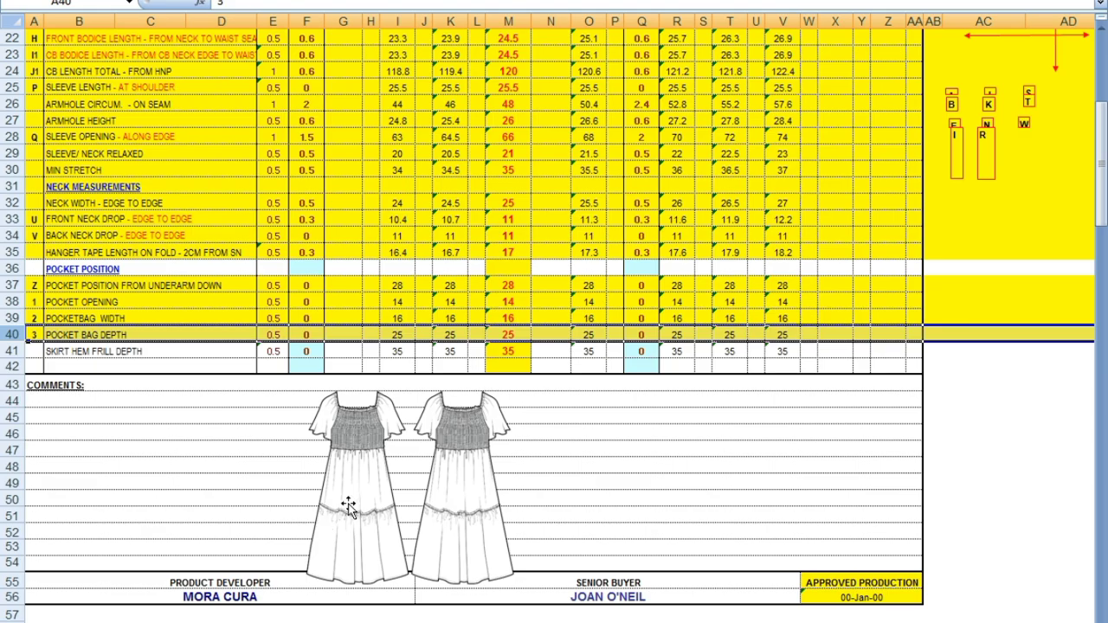
{"action": "scroll", "coordinate": [323, 524], "scroll_direction": "down", "scroll_amount": 1}
{"action": "scroll", "coordinate": [323, 524], "scroll_direction": "up", "scroll_amount": 3}
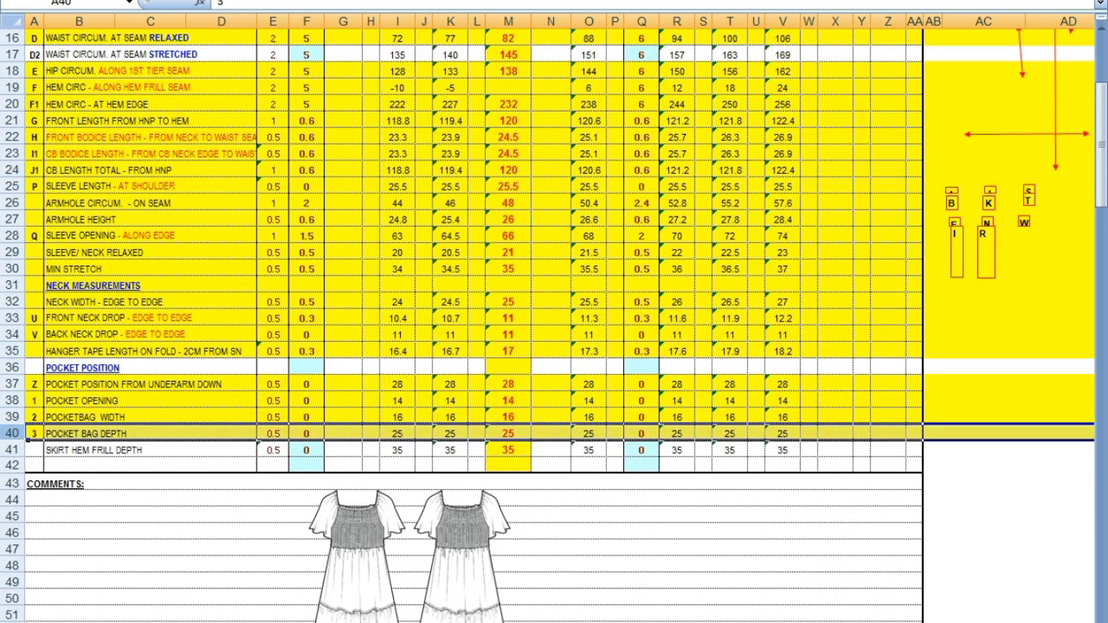
{"action": "left_click", "coordinate": [333, 622]}
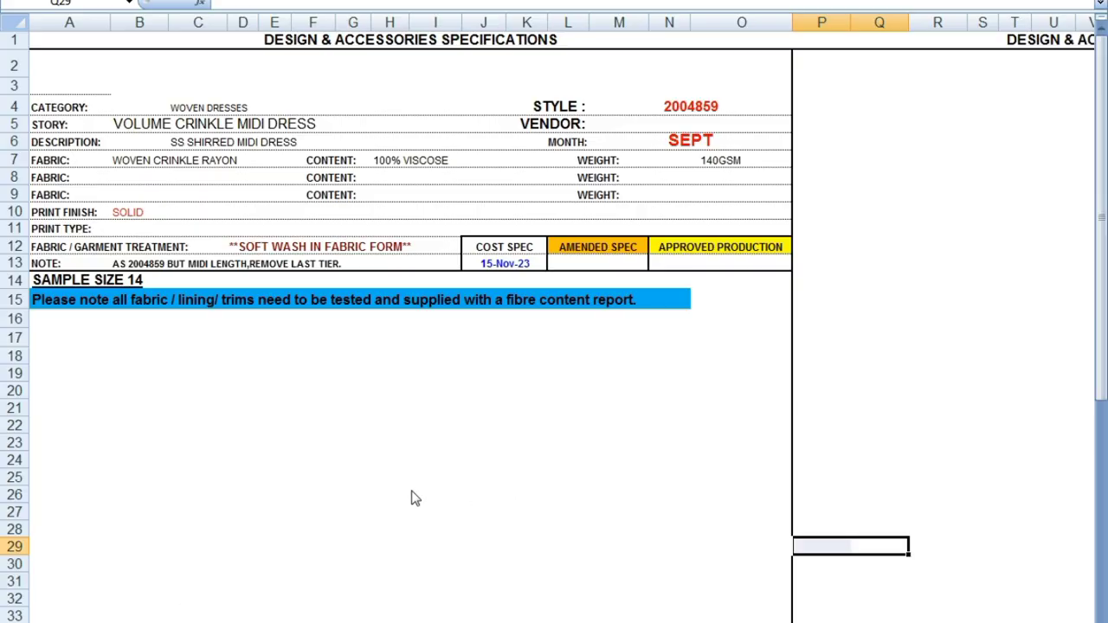
{"action": "scroll", "coordinate": [110, 572], "scroll_direction": "down", "scroll_amount": 4}
{"action": "scroll", "coordinate": [110, 576], "scroll_direction": "up", "scroll_amount": 1}
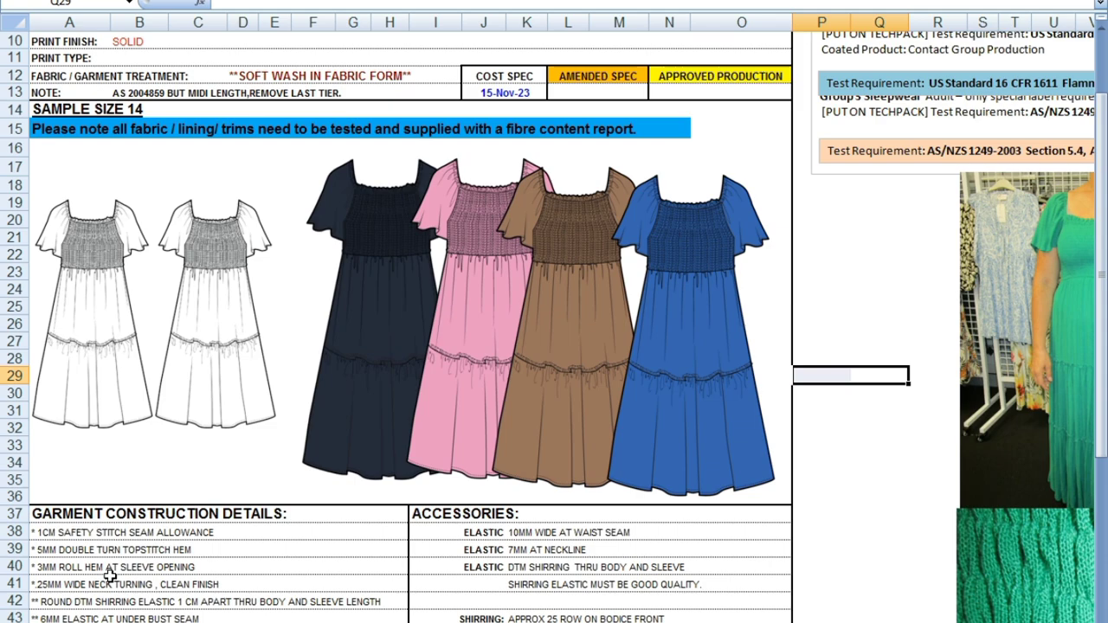
{"action": "scroll", "coordinate": [262, 552], "scroll_direction": "up", "scroll_amount": 1}
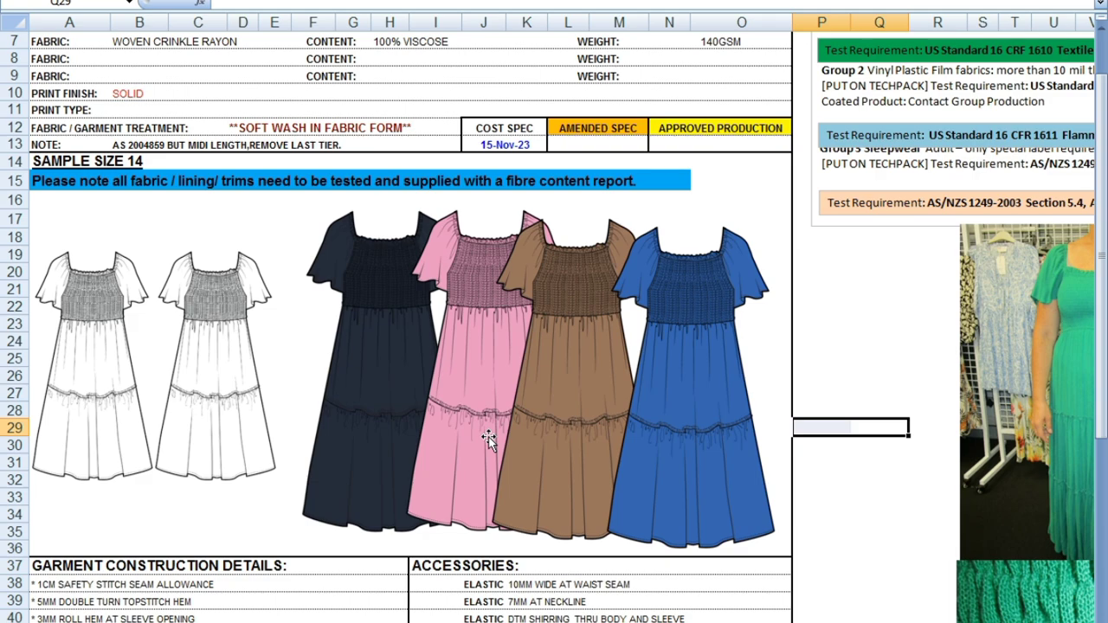
{"action": "scroll", "coordinate": [489, 439], "scroll_direction": "down", "scroll_amount": 2}
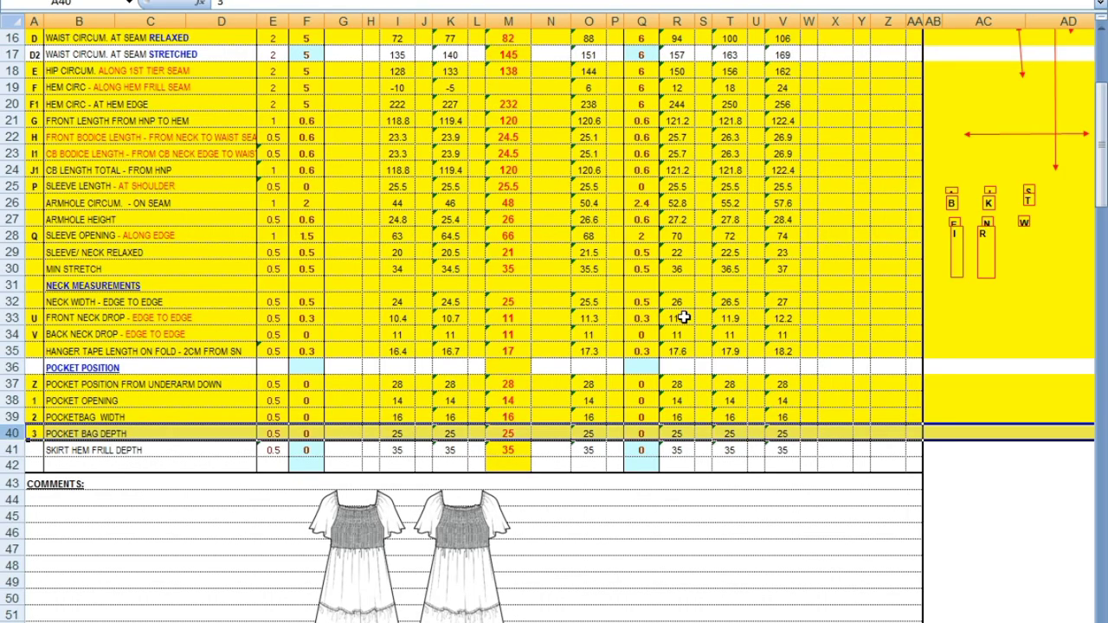
{"action": "scroll", "coordinate": [650, 340], "scroll_direction": "up", "scroll_amount": 3}
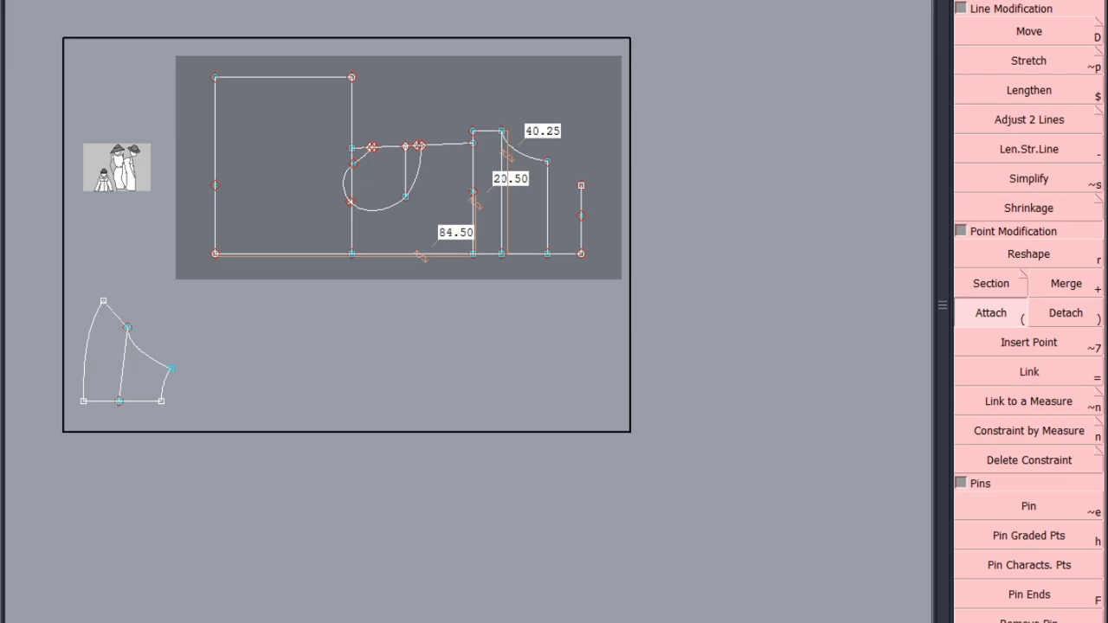
Locate the sleeve piece in Modaris and check the sleeve and neck measurements in the Excel size chart
{"action": "left_click", "coordinate": [306, 618]}
{"action": "scroll", "coordinate": [49, 364], "scroll_direction": "up", "scroll_amount": 2}
{"action": "scroll", "coordinate": [49, 365], "scroll_direction": "up", "scroll_amount": 2}
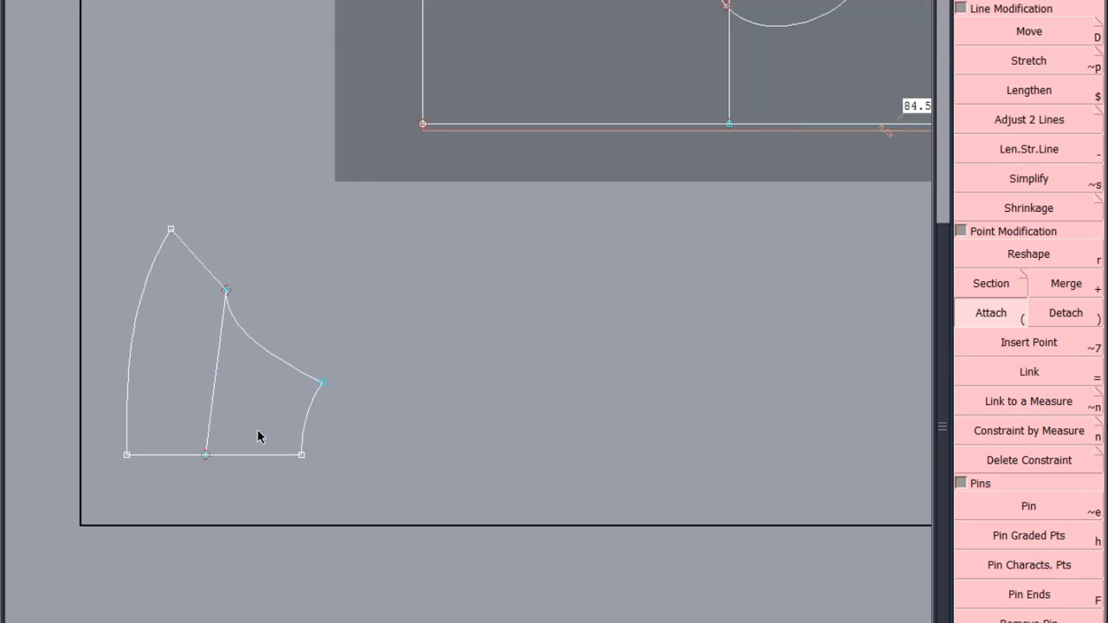
{"action": "key", "text": "alt+Tab"}
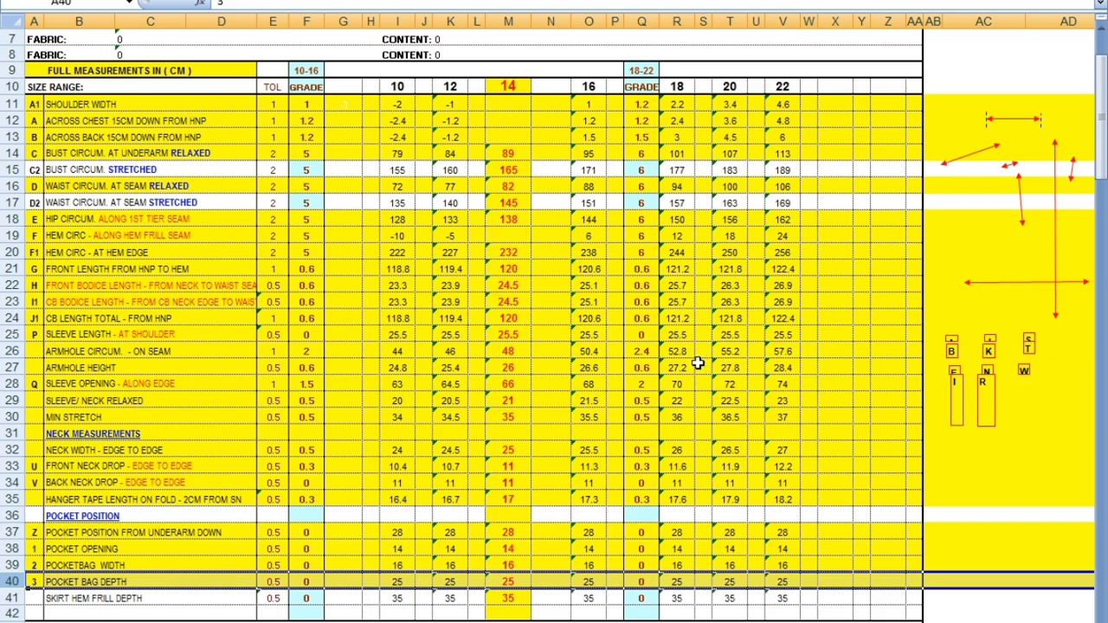
{"action": "scroll", "coordinate": [336, 588], "scroll_direction": "down", "scroll_amount": 4}
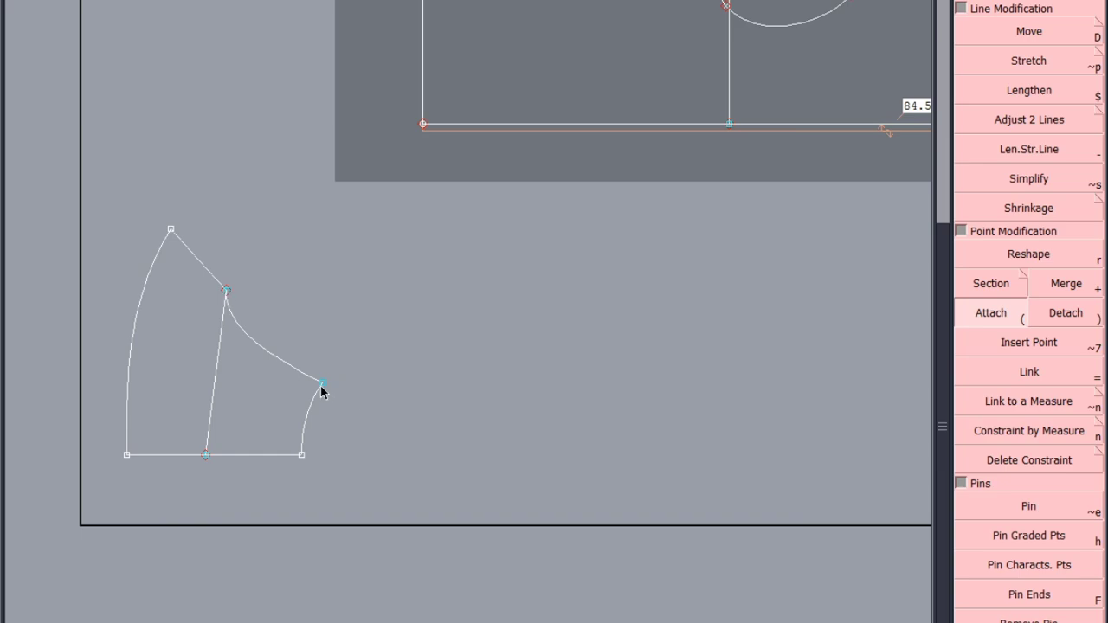
Add a dynamic length measure to the sleeve's neck edge in Modaris, and pin the piece's characteristic points
{"action": "left_click", "coordinate": [316, 472]}
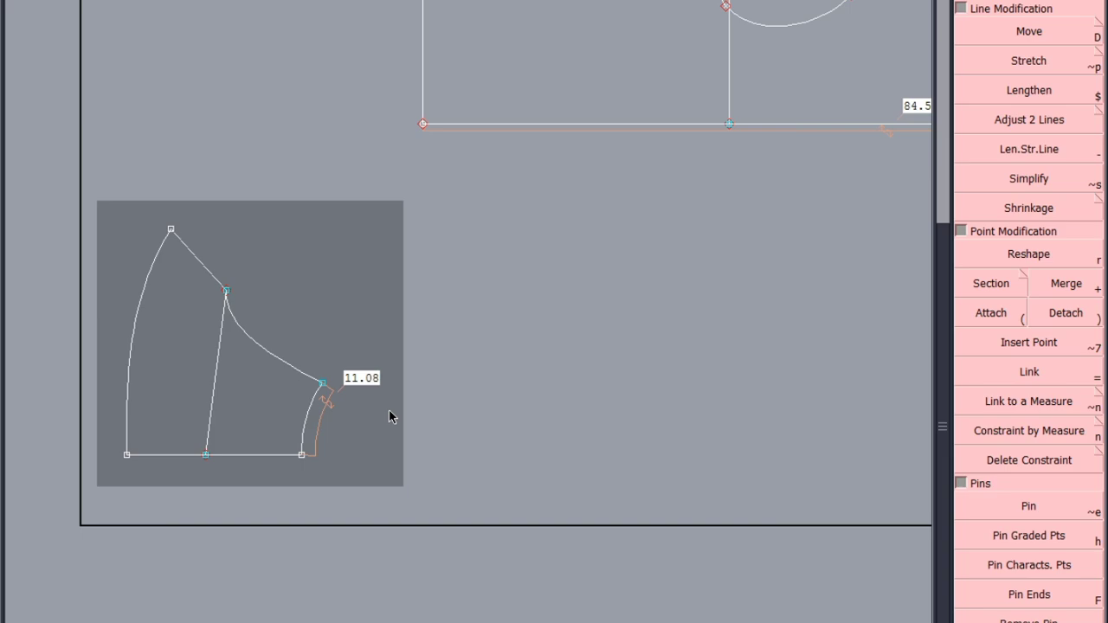
{"action": "left_click", "coordinate": [1053, 563]}
{"action": "left_click_drag", "start_coordinate": [403, 208], "coordinate": [208, 404]}
Stretch the sleeve's armhole curve outward so the neck edge is 18.01 cm long
{"action": "left_click", "coordinate": [1045, 36]}
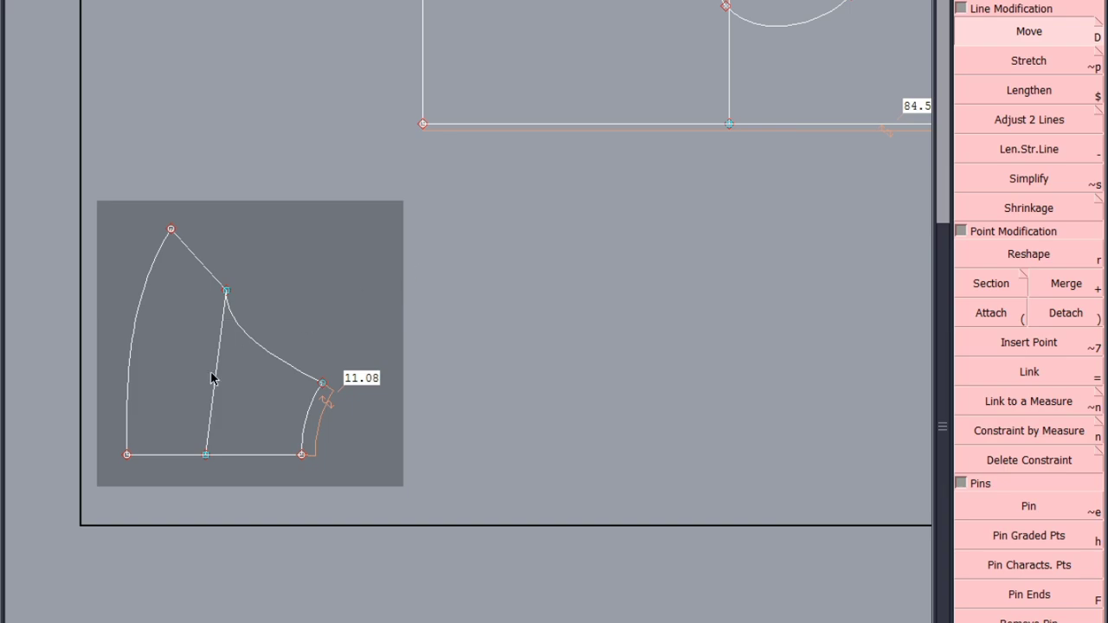
{"action": "left_click_drag", "start_coordinate": [408, 253], "coordinate": [198, 403]}
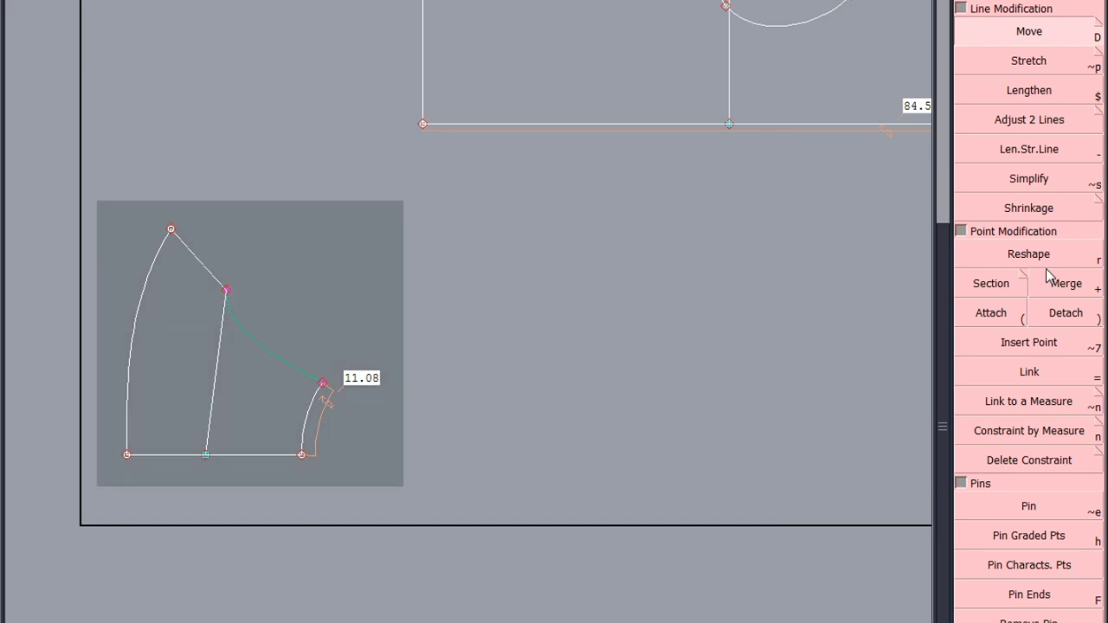
{"action": "left_click", "coordinate": [1037, 62]}
{"action": "left_click", "coordinate": [171, 231]}
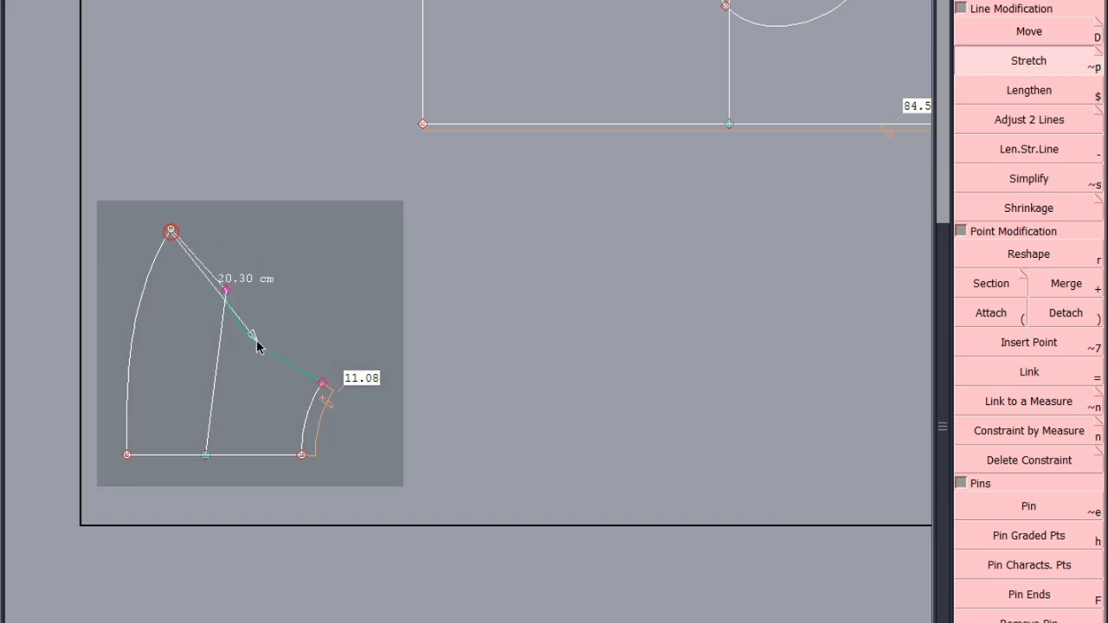
{"action": "left_click", "coordinate": [322, 383]}
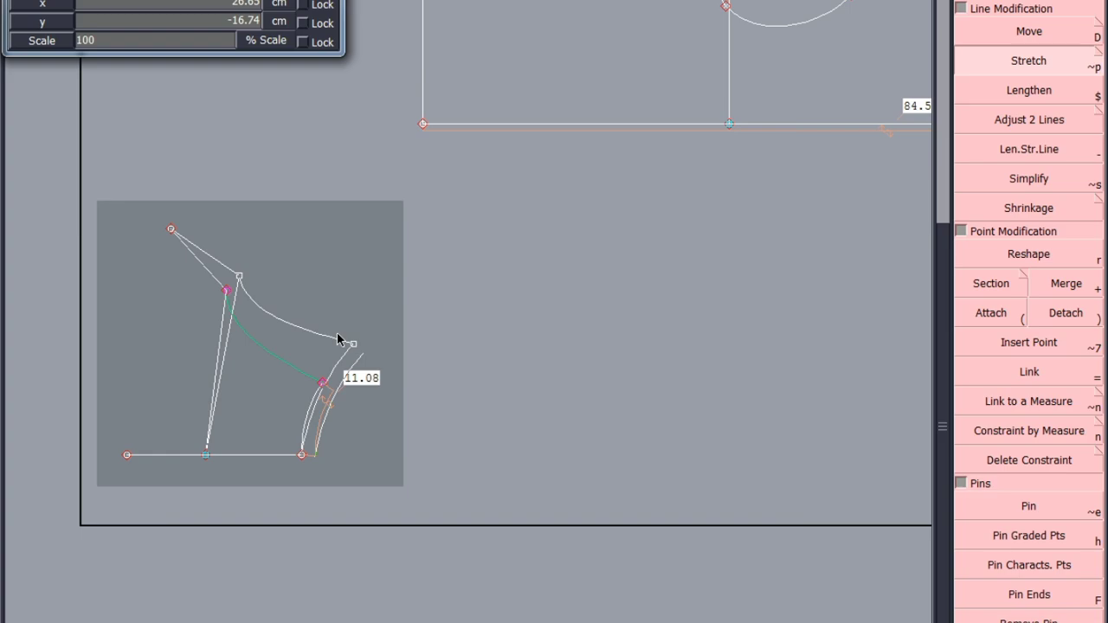
{"action": "left_click", "coordinate": [338, 339]}
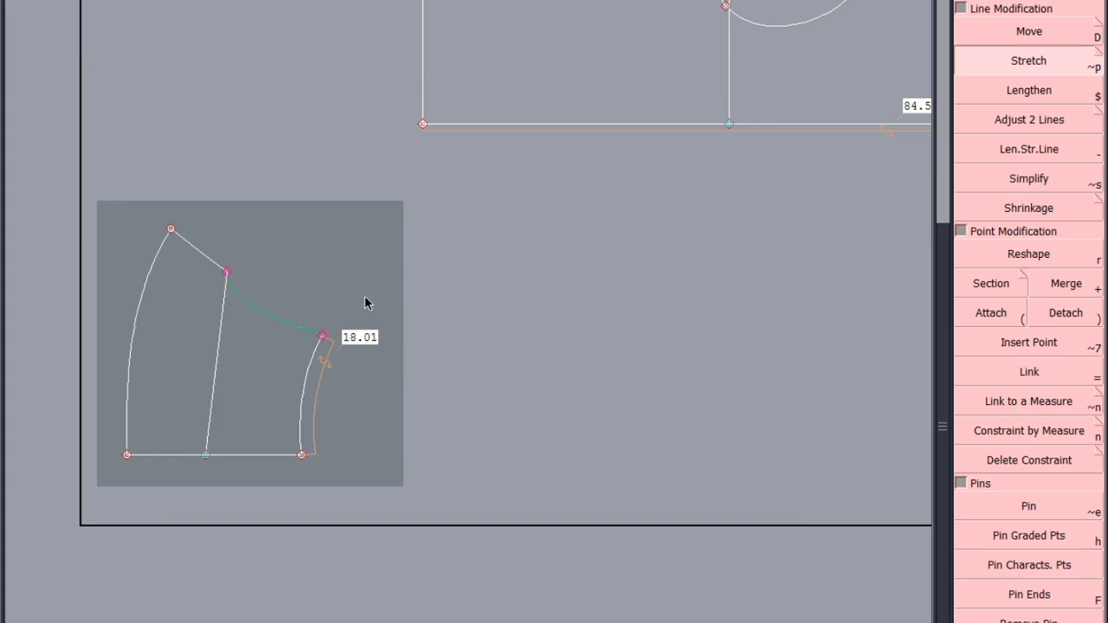
{"action": "scroll", "coordinate": [154, 352], "scroll_direction": "up", "scroll_amount": 1}
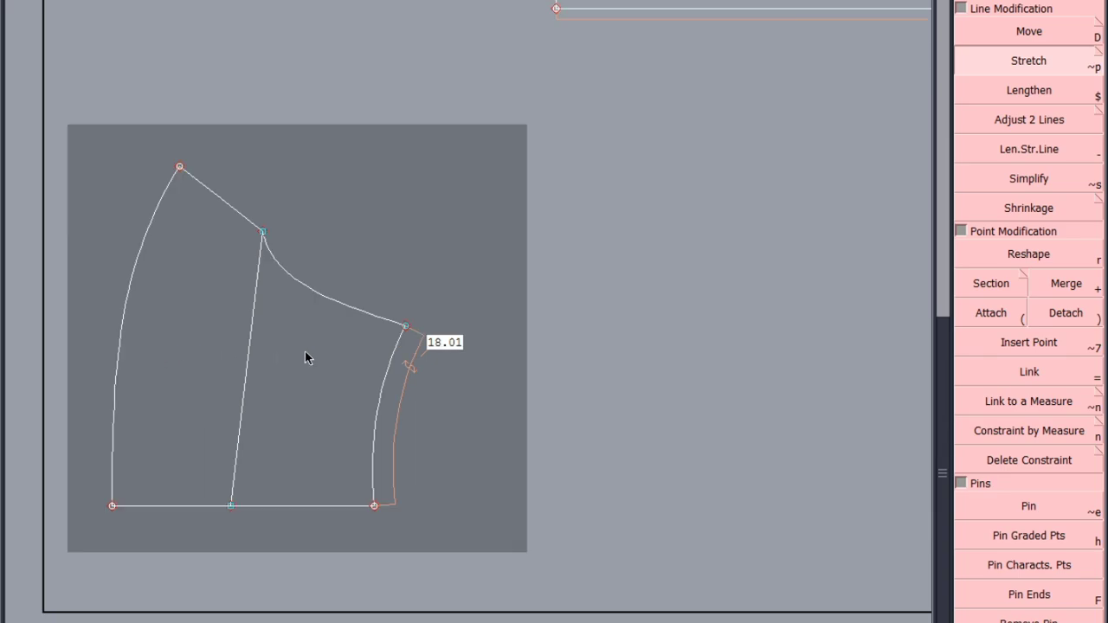
Show the curve handles and reshape the sleeve's neck edge into a smoother curve about 17.88 cm long
{"action": "scroll", "coordinate": [305, 351], "scroll_direction": "up", "scroll_amount": 1}
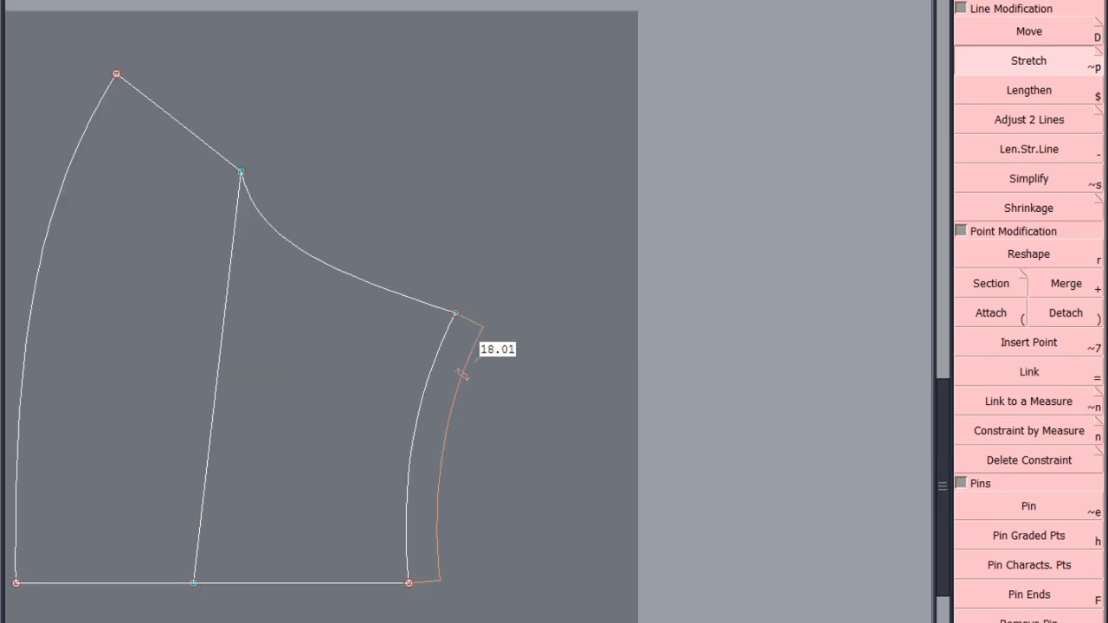
{"action": "right_click", "coordinate": [463, 374]}
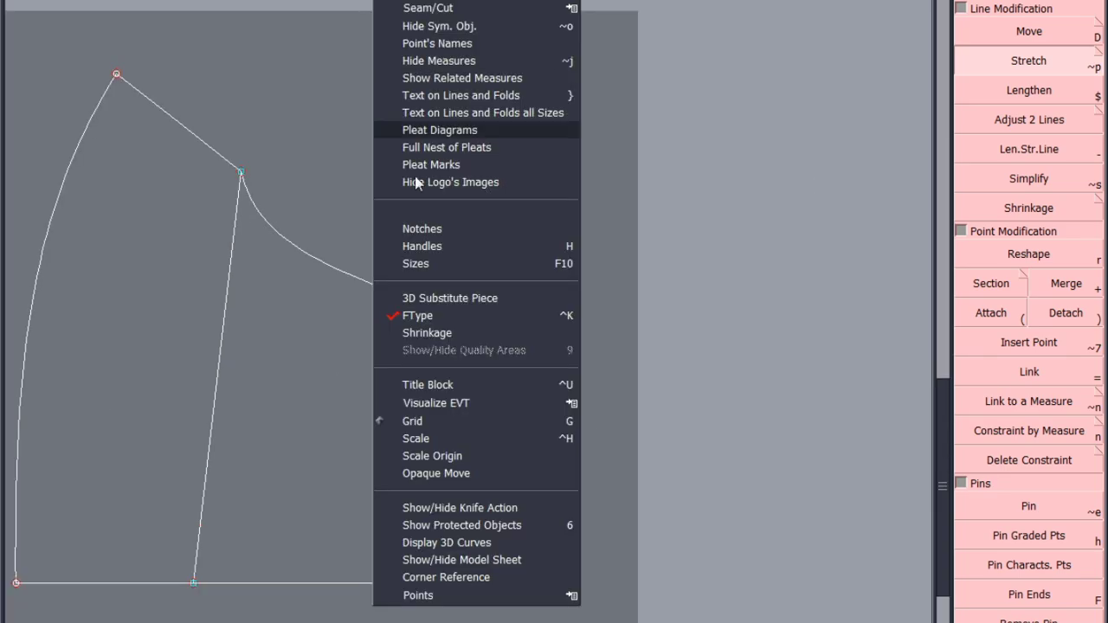
{"action": "left_click", "coordinate": [431, 245]}
{"action": "left_click", "coordinate": [1026, 256]}
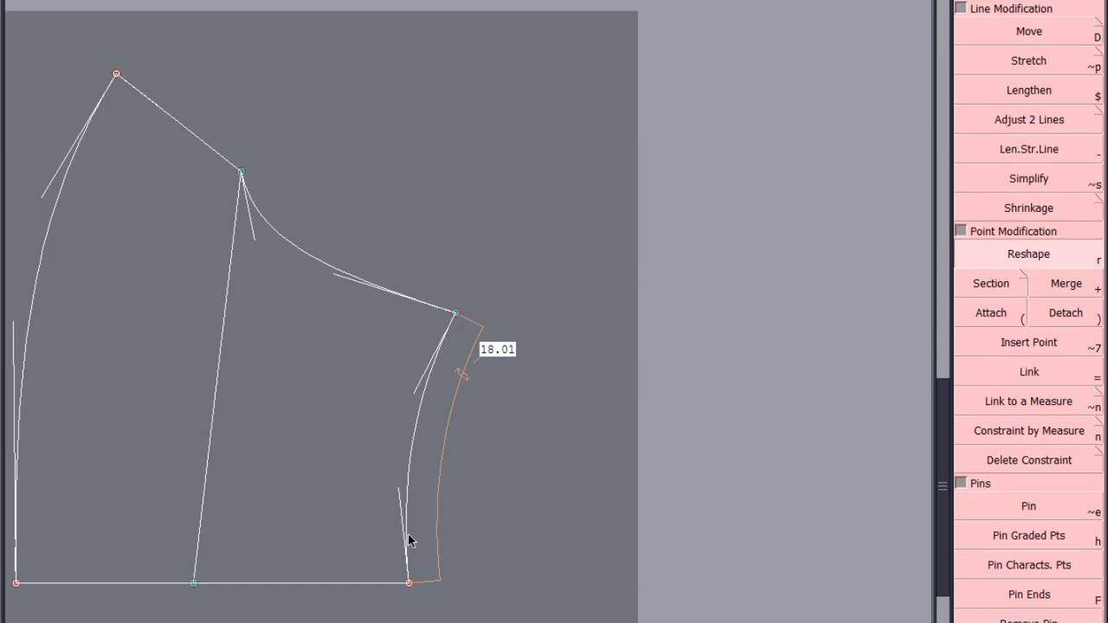
{"action": "scroll", "coordinate": [410, 541], "scroll_direction": "up", "scroll_amount": 1}
{"action": "left_click_drag", "start_coordinate": [401, 490], "coordinate": [414, 469]}
{"action": "left_click_drag", "start_coordinate": [417, 319], "coordinate": [423, 323]}
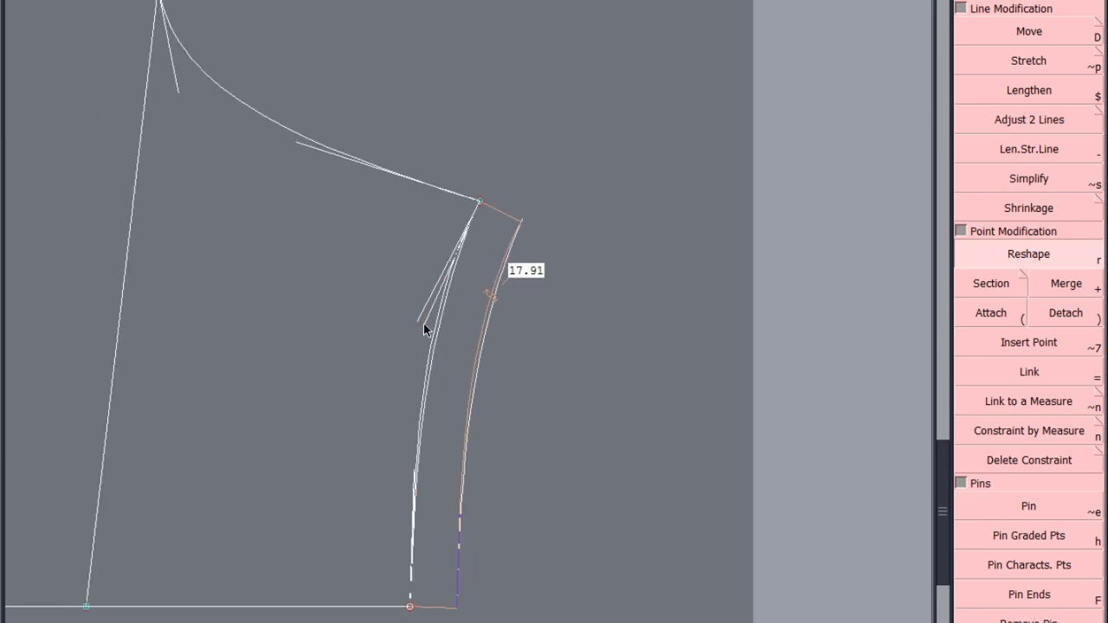
{"action": "left_click_drag", "start_coordinate": [416, 475], "coordinate": [408, 482]}
Reshape the sleeve's armhole curve and flatten the upper end of the sleeve opening curve using their tangent handles
{"action": "scroll", "coordinate": [408, 482], "scroll_direction": "down", "scroll_amount": 2}
{"action": "scroll", "coordinate": [300, 330], "scroll_direction": "up", "scroll_amount": 1}
{"action": "scroll", "coordinate": [301, 326], "scroll_direction": "up", "scroll_amount": 1}
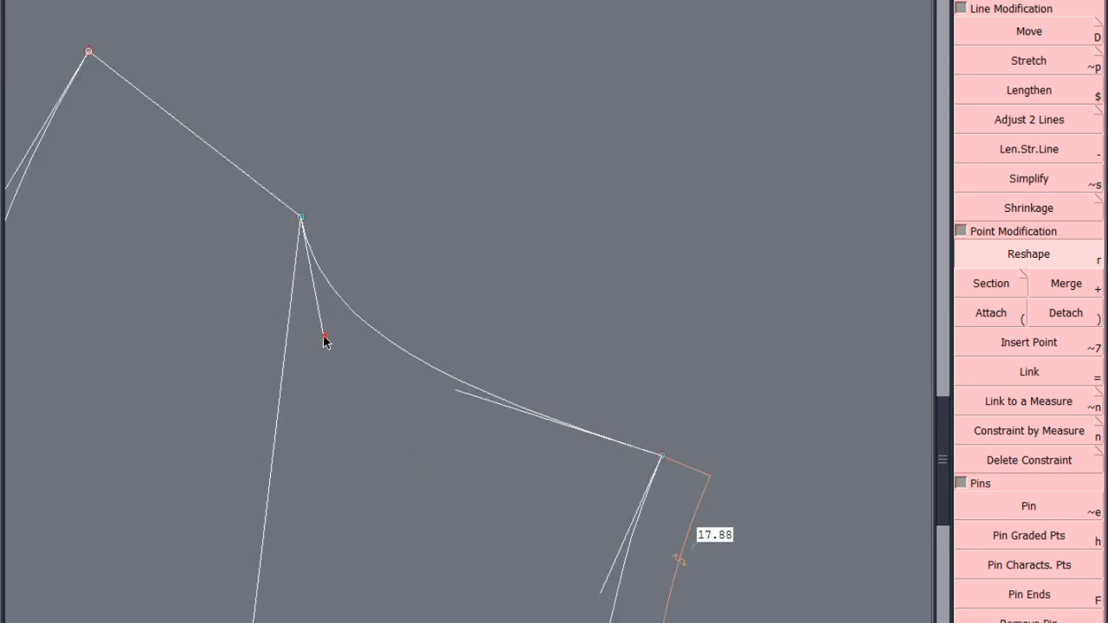
{"action": "left_click_drag", "start_coordinate": [324, 338], "coordinate": [316, 336]}
{"action": "left_click_drag", "start_coordinate": [457, 393], "coordinate": [472, 403]}
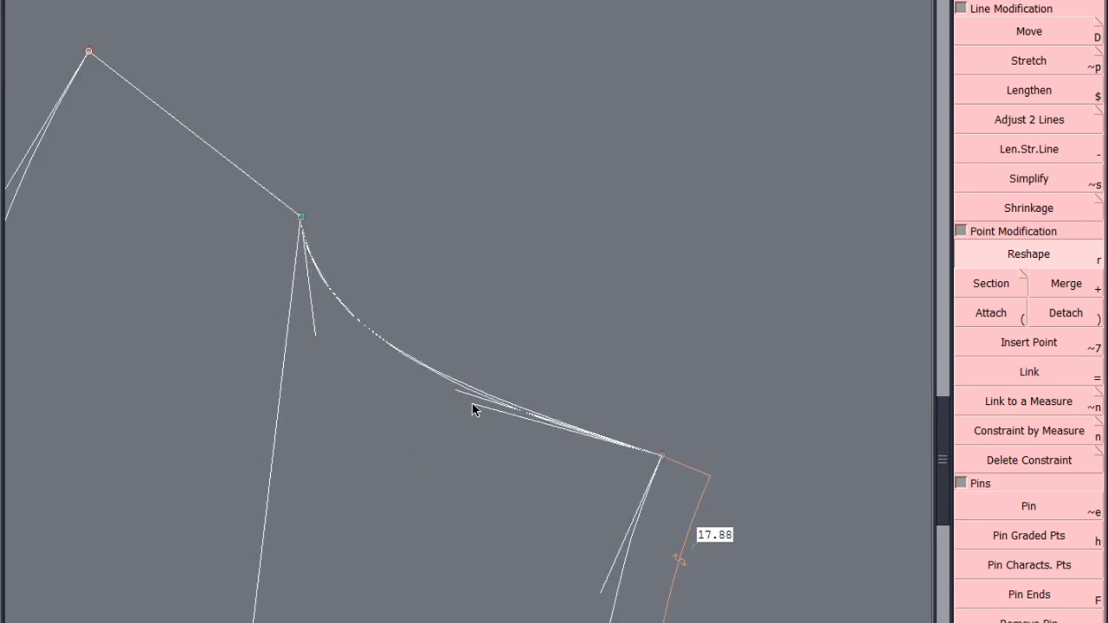
{"action": "scroll", "coordinate": [579, 396], "scroll_direction": "down", "scroll_amount": 2}
{"action": "scroll", "coordinate": [313, 256], "scroll_direction": "down", "scroll_amount": 3}
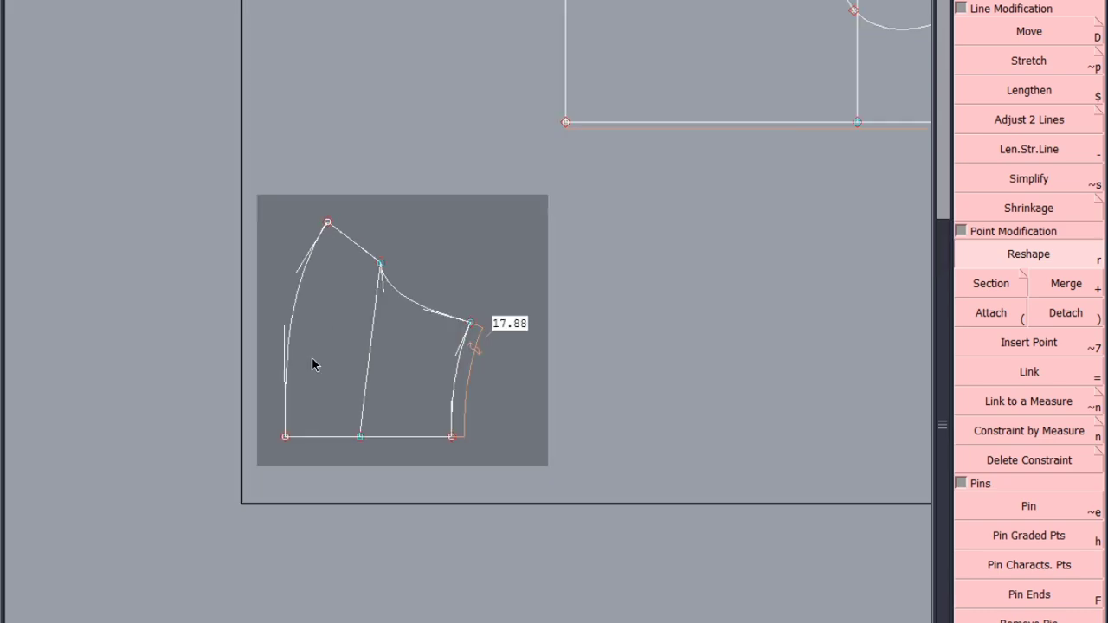
{"action": "scroll", "coordinate": [314, 366], "scroll_direction": "up", "scroll_amount": 2}
{"action": "left_click_drag", "start_coordinate": [303, 224], "coordinate": [304, 232]}
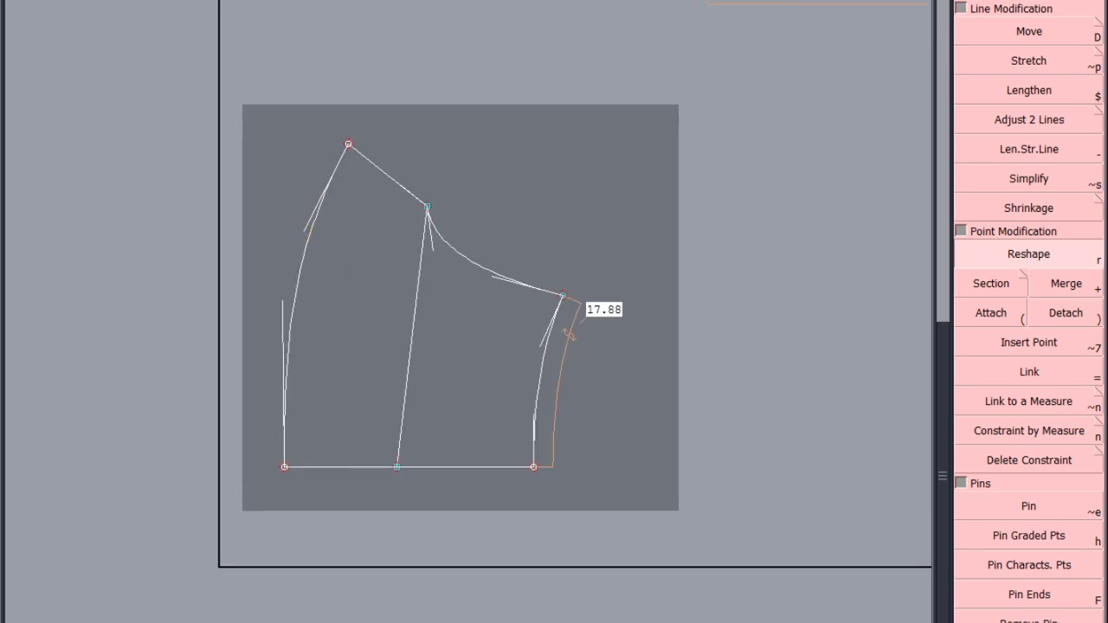
Try mirroring the sleeve opening curve about the short underarm line to check its flow, and undo the mirrored copy
{"action": "scroll", "coordinate": [1057, 472], "scroll_direction": "up", "scroll_amount": 5}
{"action": "left_click", "coordinate": [1029, 476]}
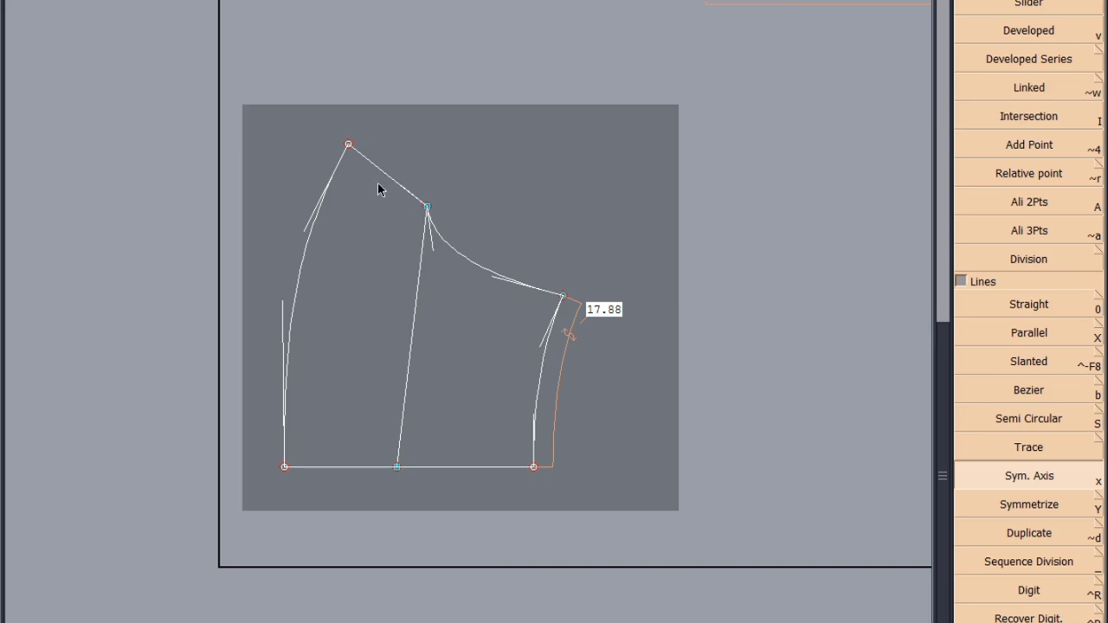
{"action": "left_click", "coordinate": [348, 145]}
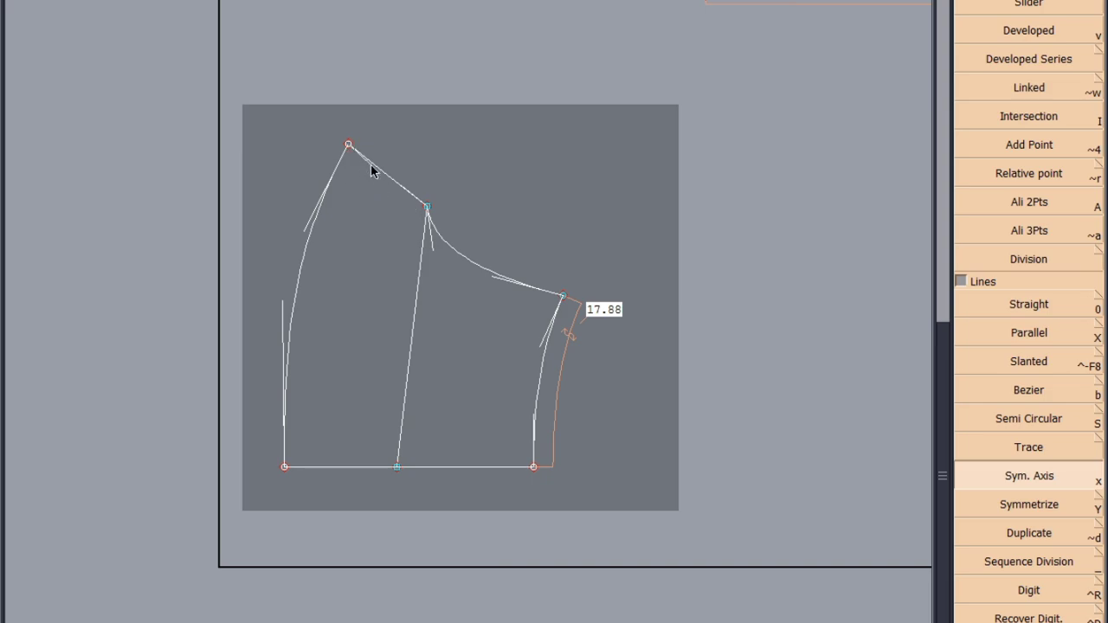
{"action": "left_click", "coordinate": [1045, 516]}
{"action": "left_click", "coordinate": [307, 244]}
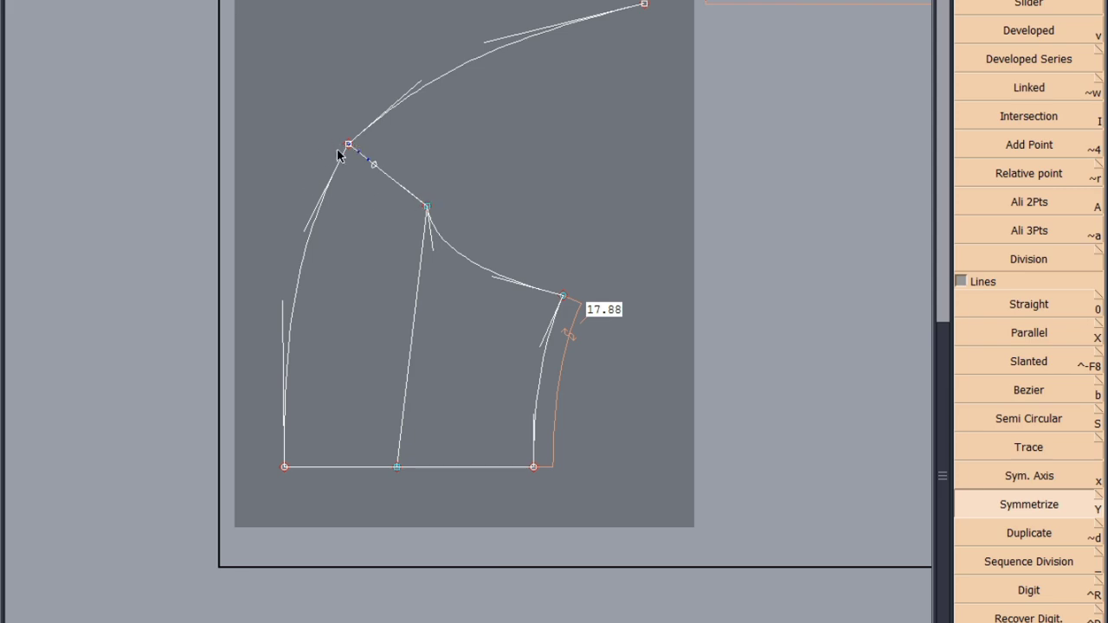
{"action": "key", "text": "ctrl+z"}
{"action": "key", "text": "ctrl+z"}
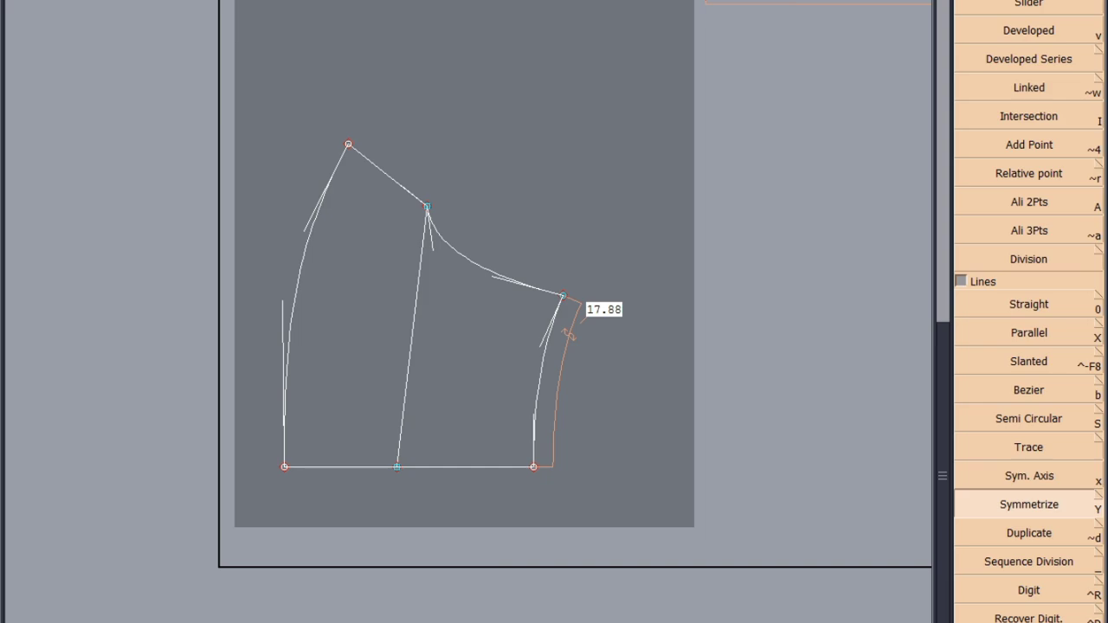
Bow the upper part of the sleeve opening curve slightly outward with Reshape, and save the model
{"action": "scroll", "coordinate": [1030, 346], "scroll_direction": "down", "scroll_amount": 5}
{"action": "left_click", "coordinate": [1037, 260]}
{"action": "scroll", "coordinate": [301, 269], "scroll_direction": "up", "scroll_amount": 2}
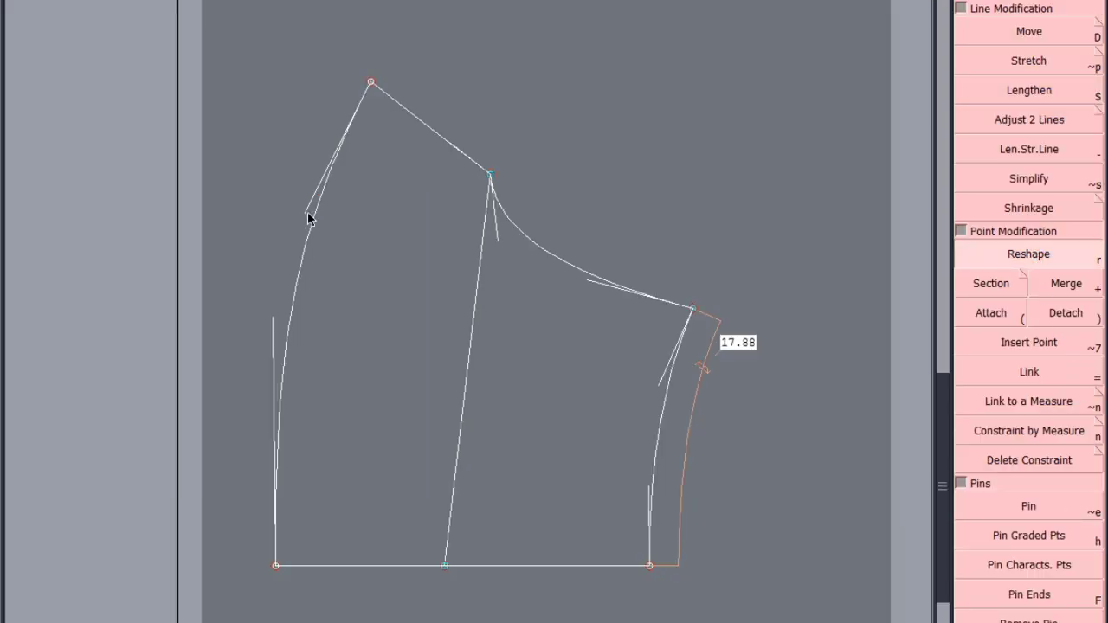
{"action": "left_click_drag", "start_coordinate": [304, 199], "coordinate": [295, 213]}
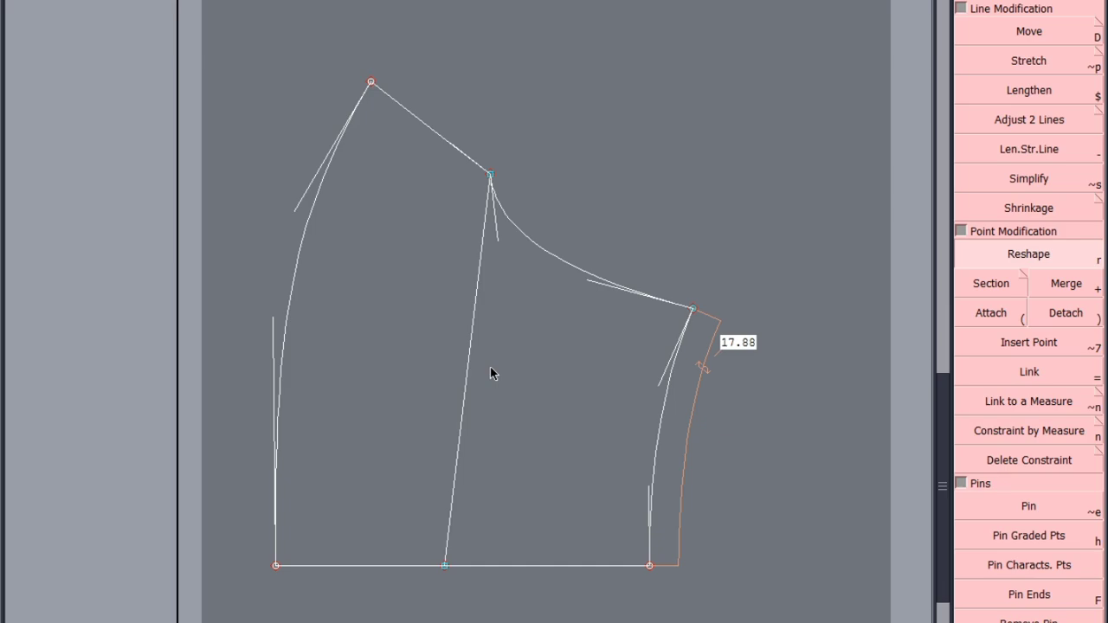
{"action": "key", "text": "ctrl+s"}
{"action": "left_click", "coordinate": [447, 405]}
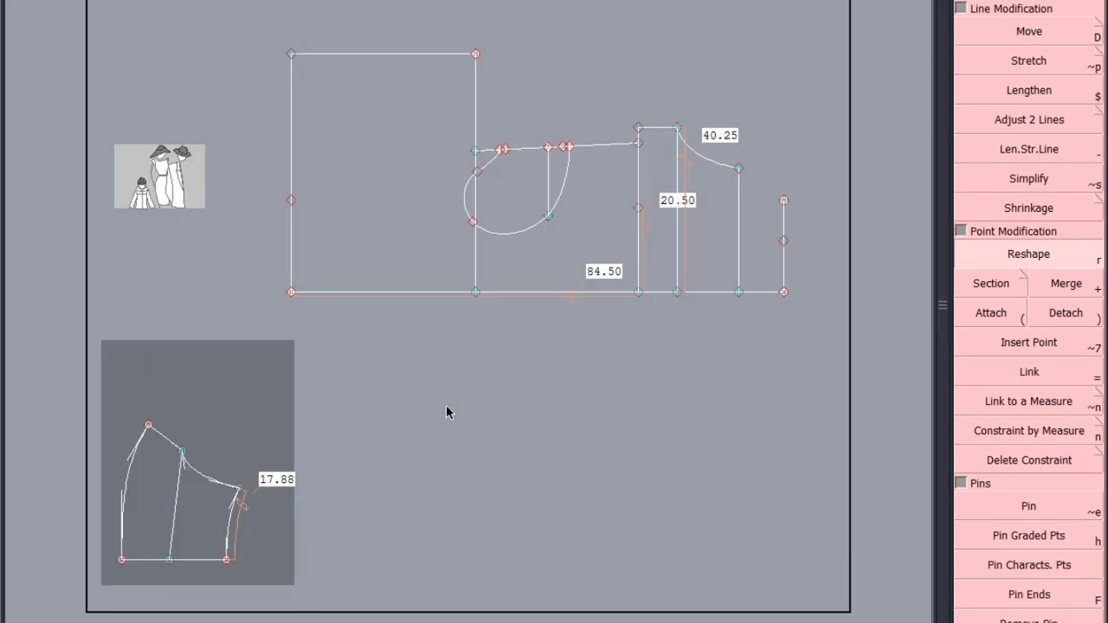
{"action": "key", "text": "ctrl+s"}
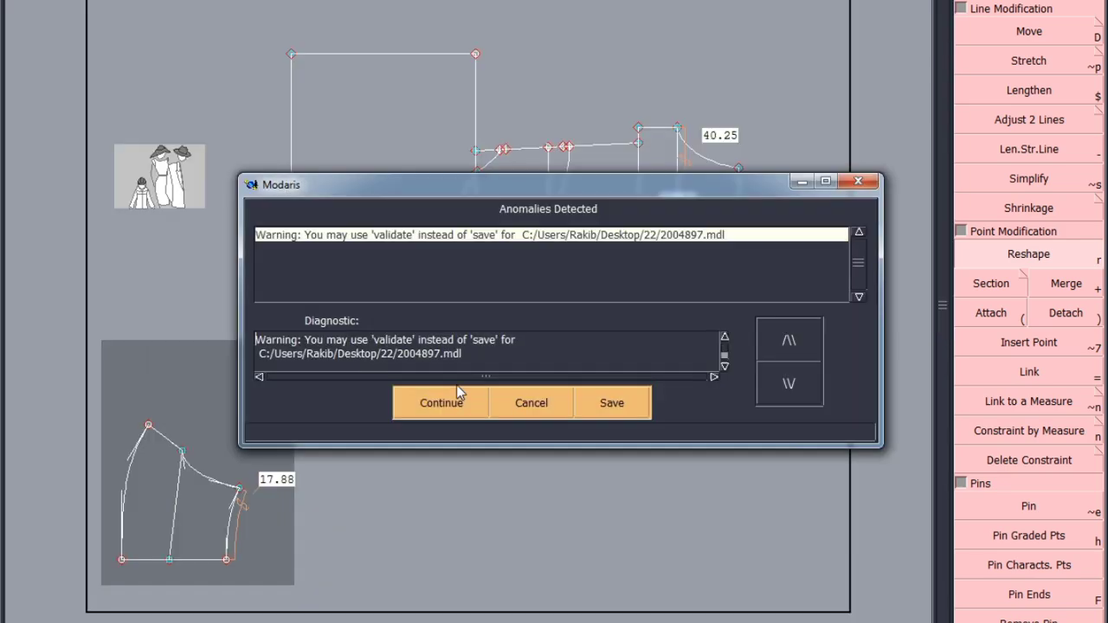
{"action": "left_click", "coordinate": [448, 401]}
Remove the dynamic length measures from the bodice piece and save the model
{"action": "scroll", "coordinate": [520, 317], "scroll_direction": "up", "scroll_amount": 4}
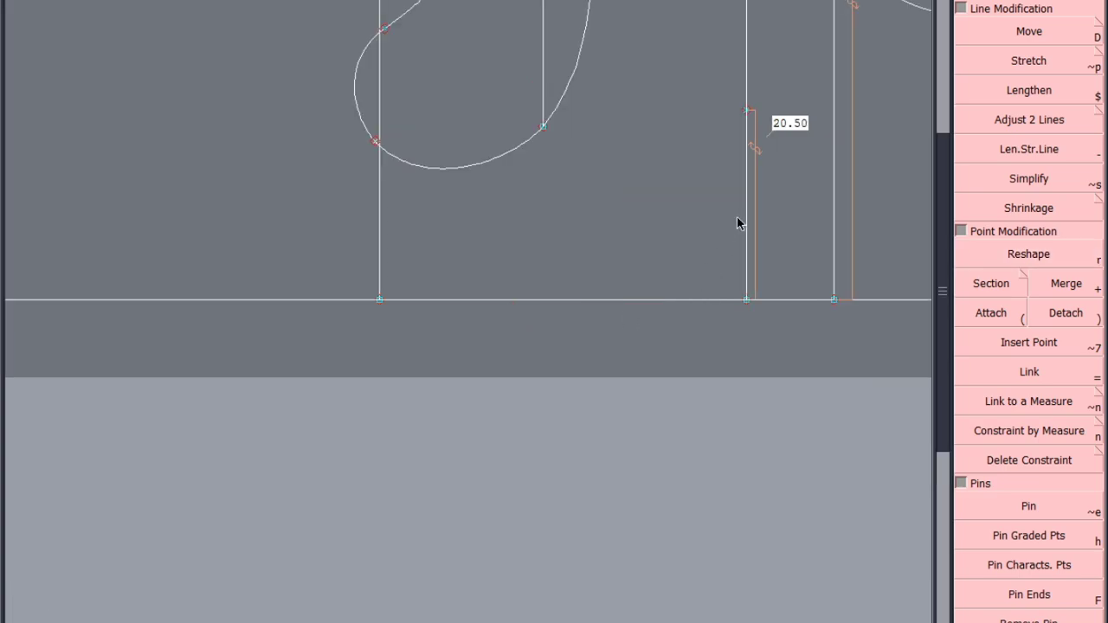
{"action": "scroll", "coordinate": [442, 335], "scroll_direction": "down", "scroll_amount": 4}
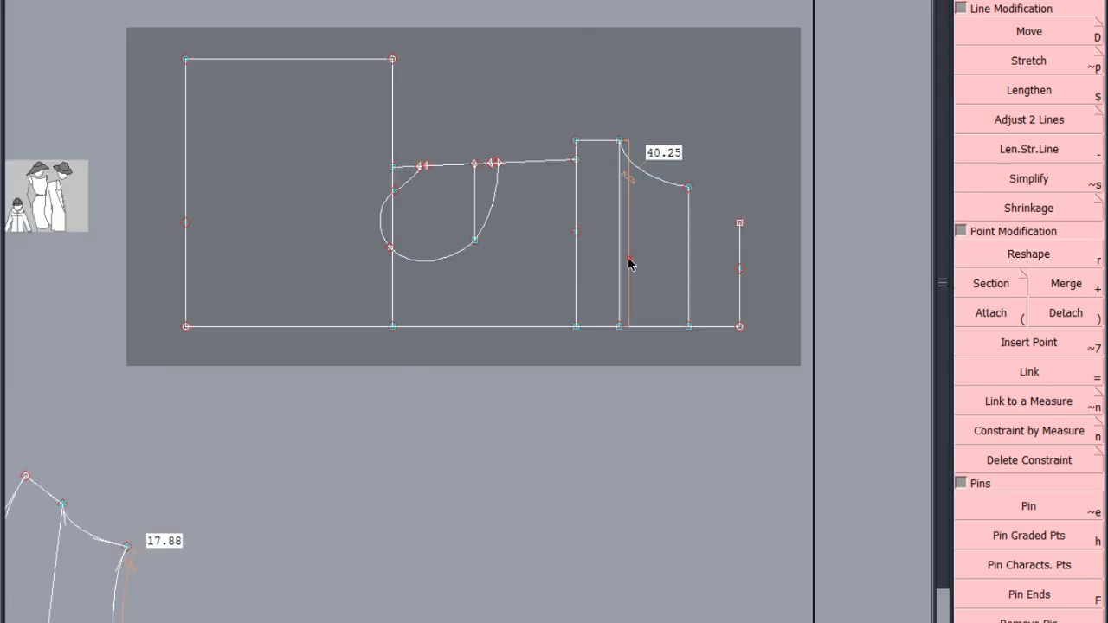
{"action": "scroll", "coordinate": [648, 455], "scroll_direction": "down", "scroll_amount": 1}
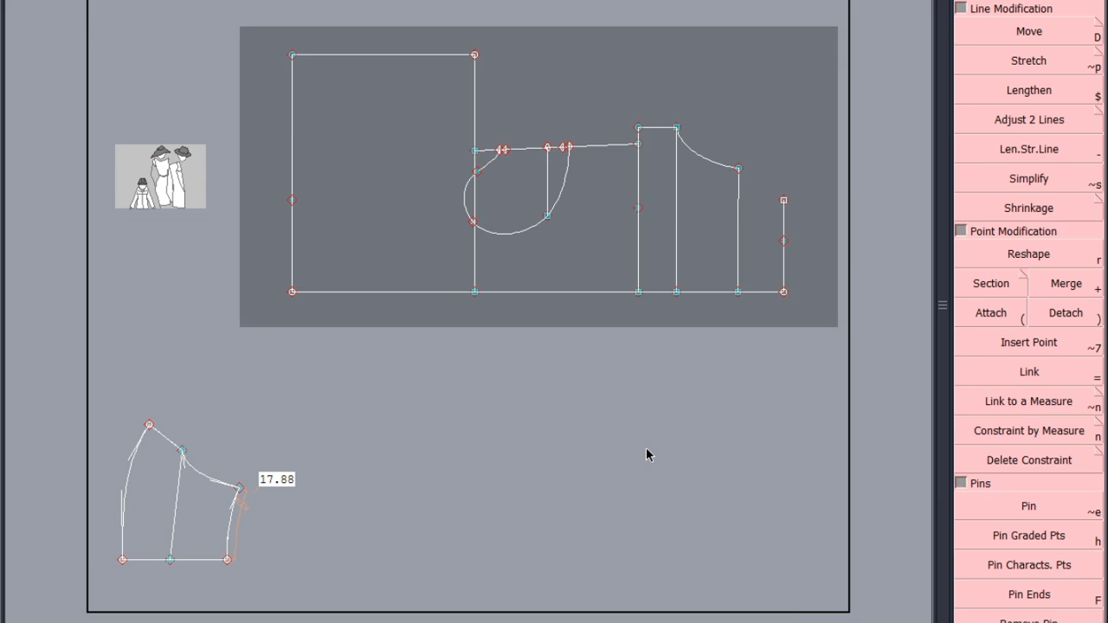
{"action": "key", "text": "ctrl+s"}
{"action": "left_click", "coordinate": [455, 405]}
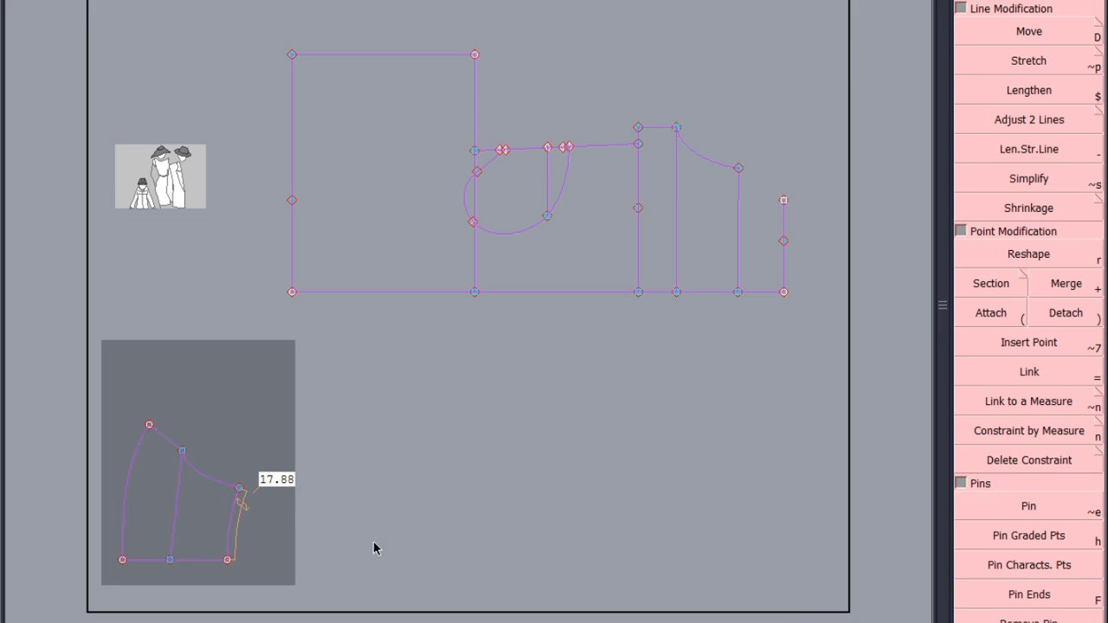
{"action": "left_click", "coordinate": [433, 400]}
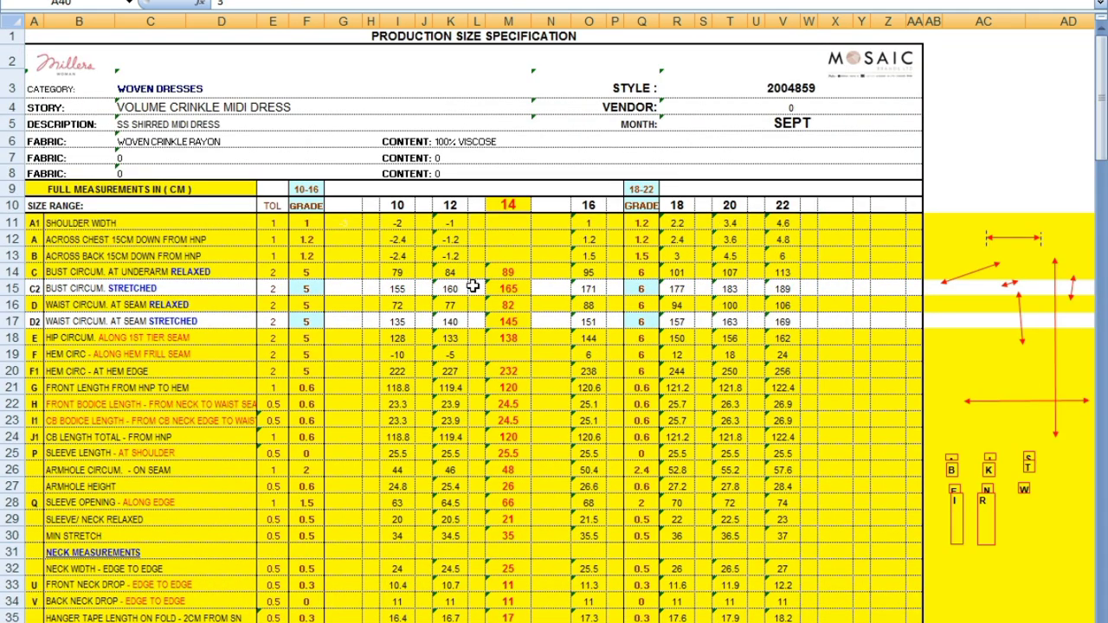
In the Excel size chart, fill rows 11 to 13, shoulder width through across back, with light blue
{"action": "left_click_drag", "start_coordinate": [16, 256], "coordinate": [17, 225]}
{"action": "right_click", "coordinate": [21, 234]}
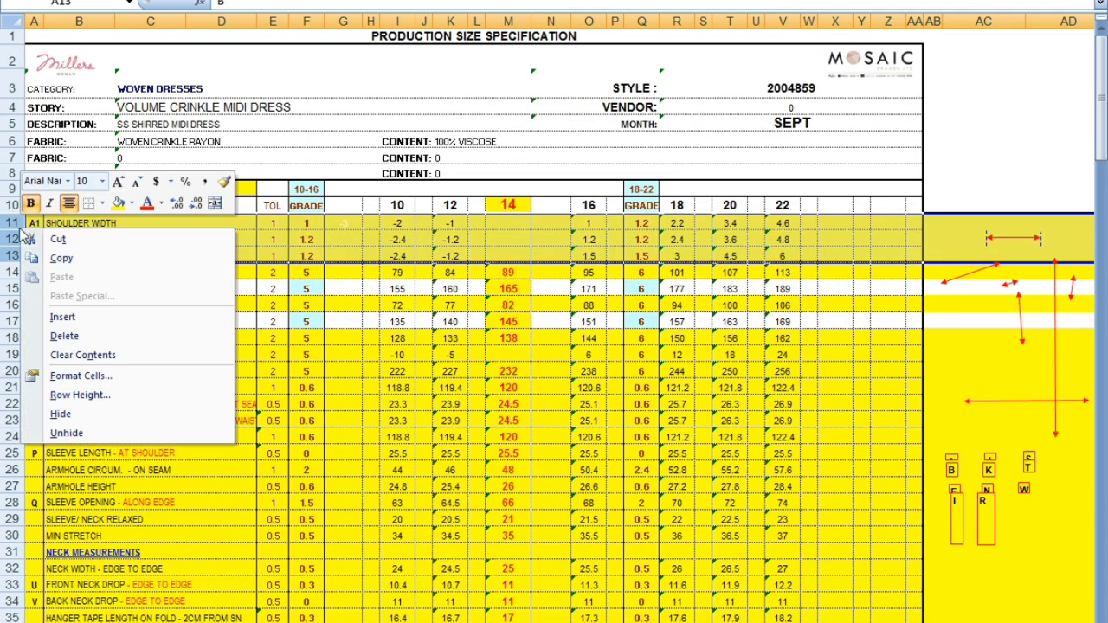
{"action": "left_click", "coordinate": [133, 205]}
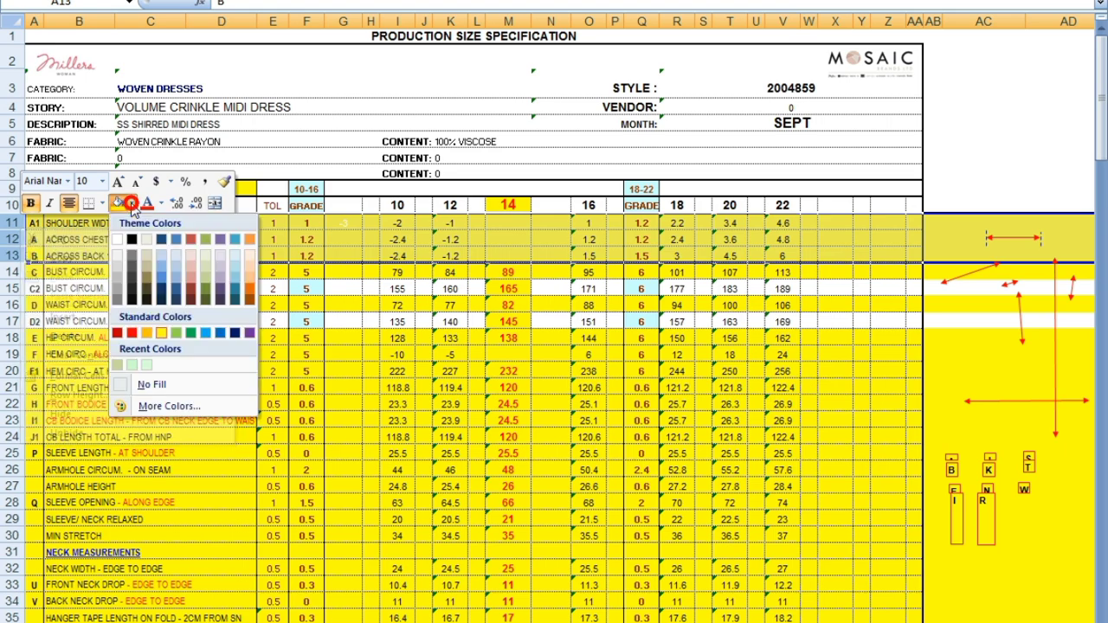
{"action": "left_click", "coordinate": [162, 254]}
{"action": "left_click", "coordinate": [341, 391]}
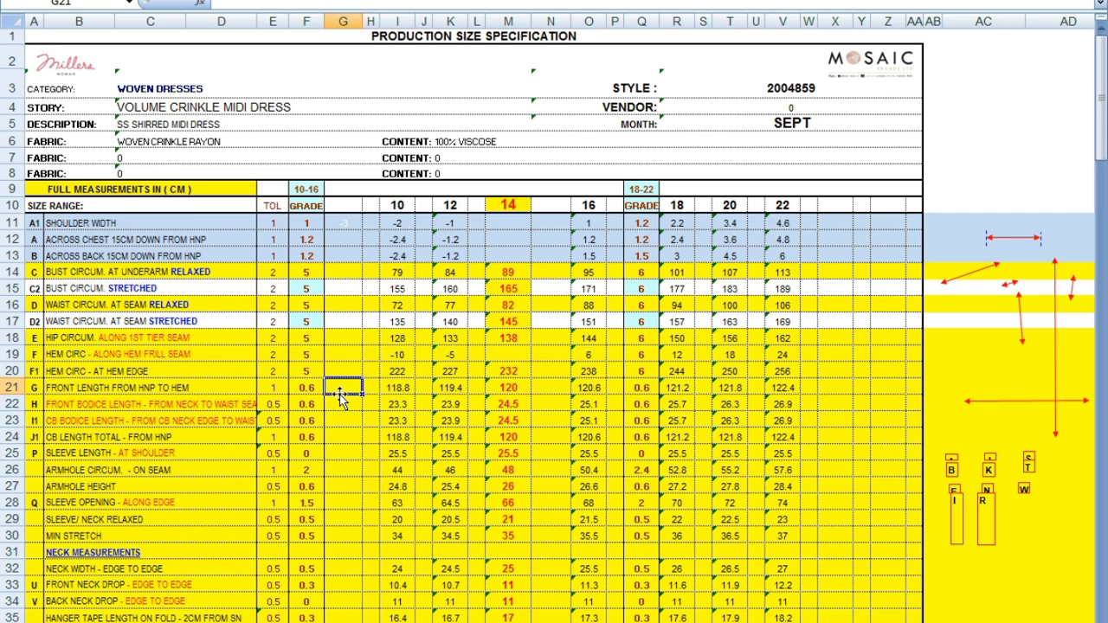
Check the bust circumference grade in Excel, and in Modaris grade the bodice's underarm point 1.50 in Y per size from 16 to 22
{"action": "left_click", "coordinate": [11, 272]}
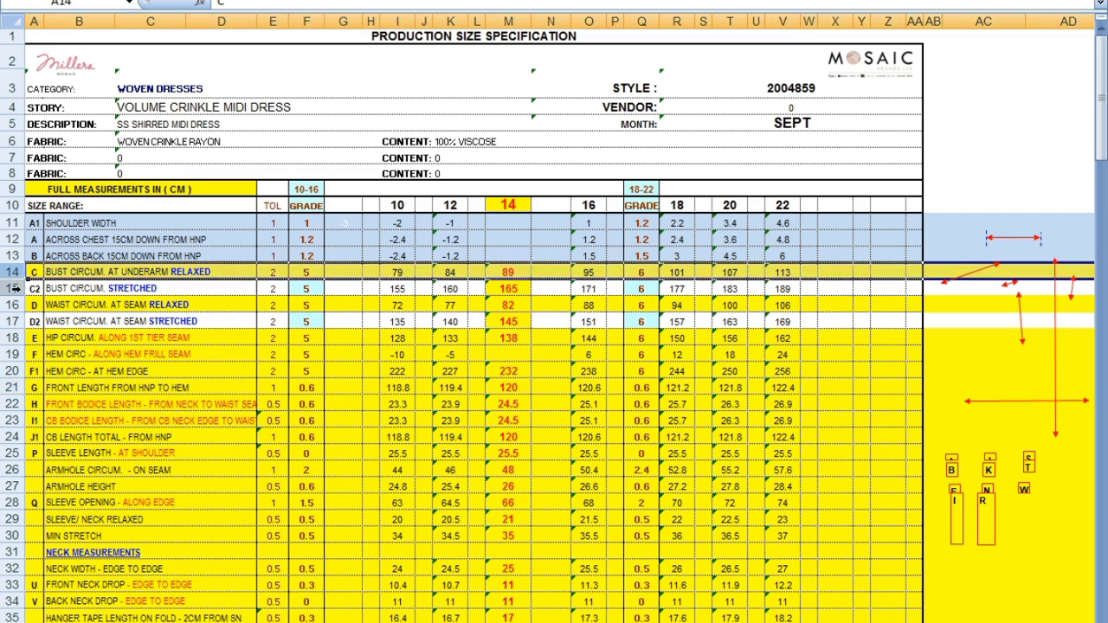
{"action": "left_click_drag", "start_coordinate": [12, 288], "coordinate": [12, 272]}
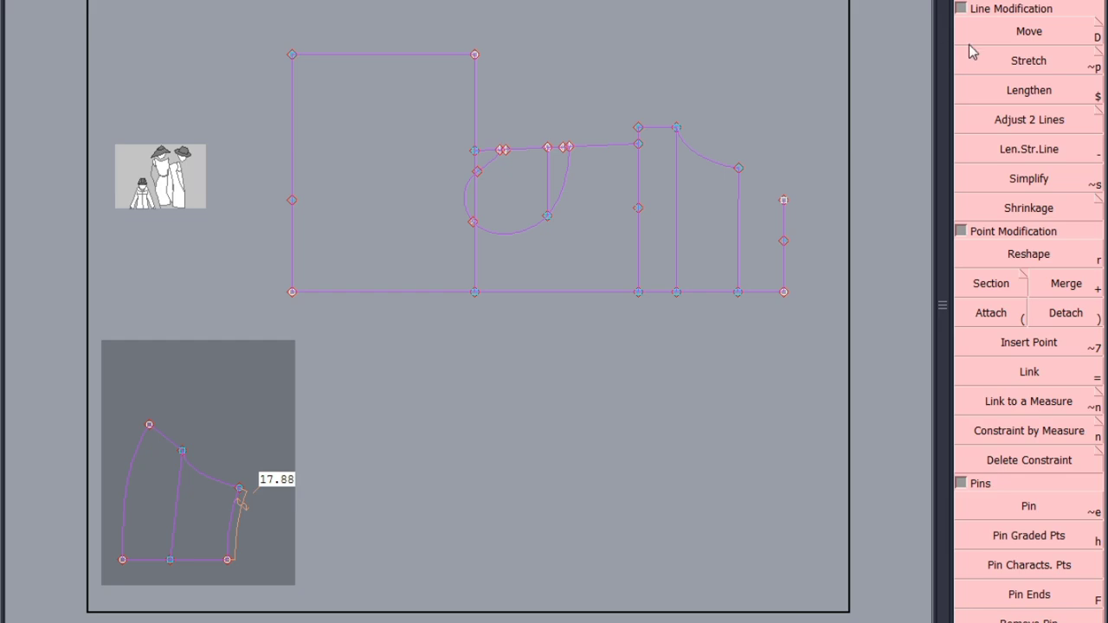
{"action": "key", "text": "F6"}
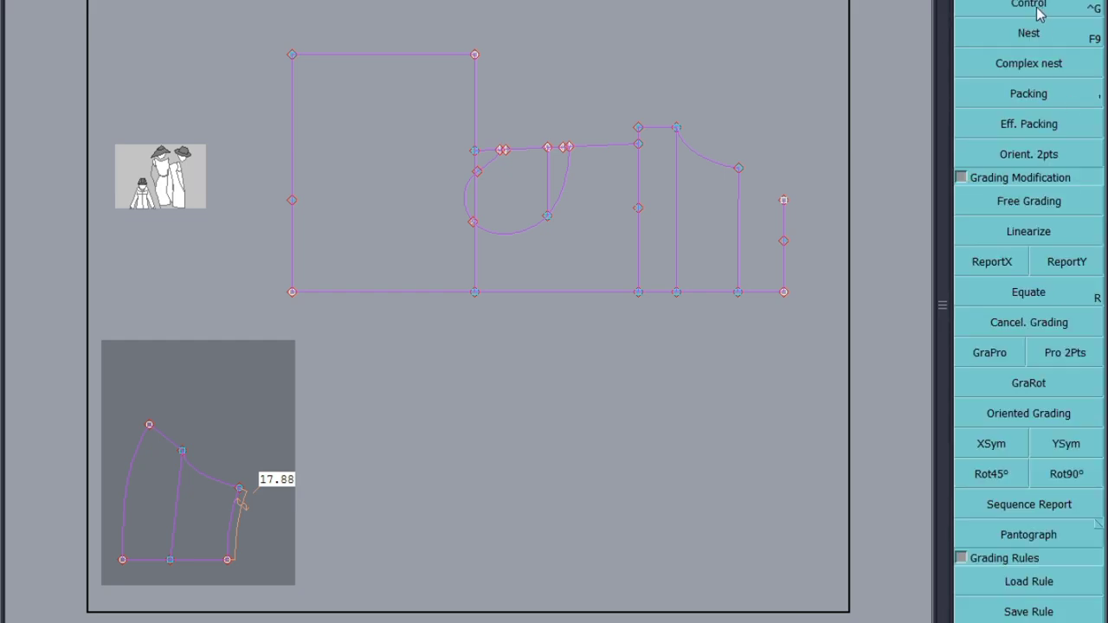
{"action": "left_click", "coordinate": [677, 129]}
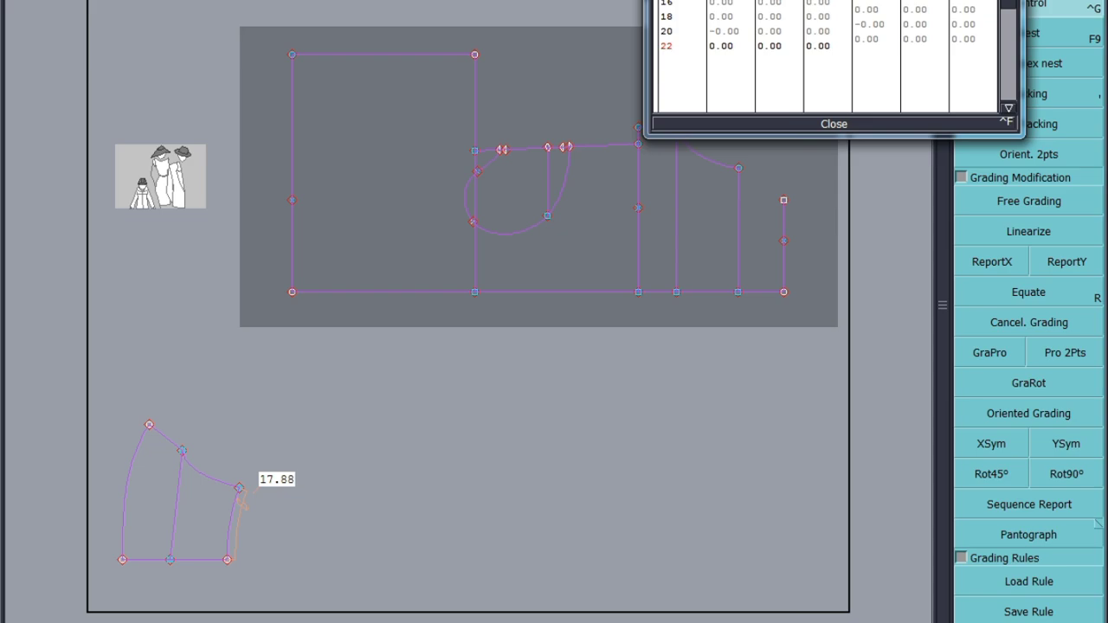
{"action": "key", "text": "Return"}
{"action": "left_click_drag", "start_coordinate": [917, 7], "coordinate": [924, 43]}
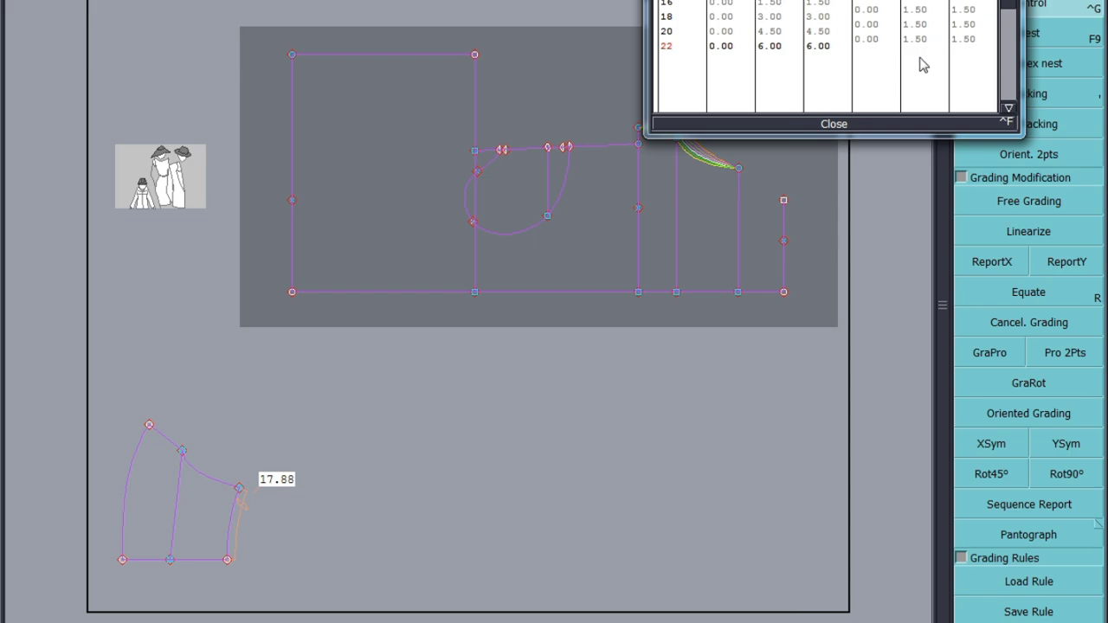
{"action": "left_click", "coordinate": [840, 125]}
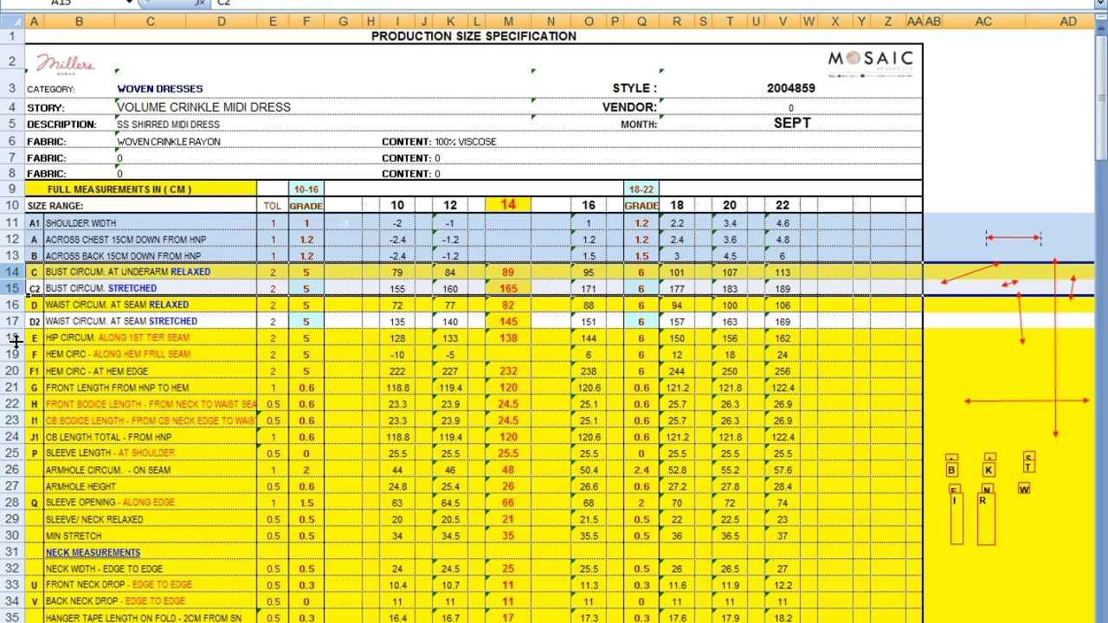
In the Excel size chart, fill rows 14 to 20, bust circumference through hem edge, with the same light blue
{"action": "left_click_drag", "start_coordinate": [16, 343], "coordinate": [10, 378]}
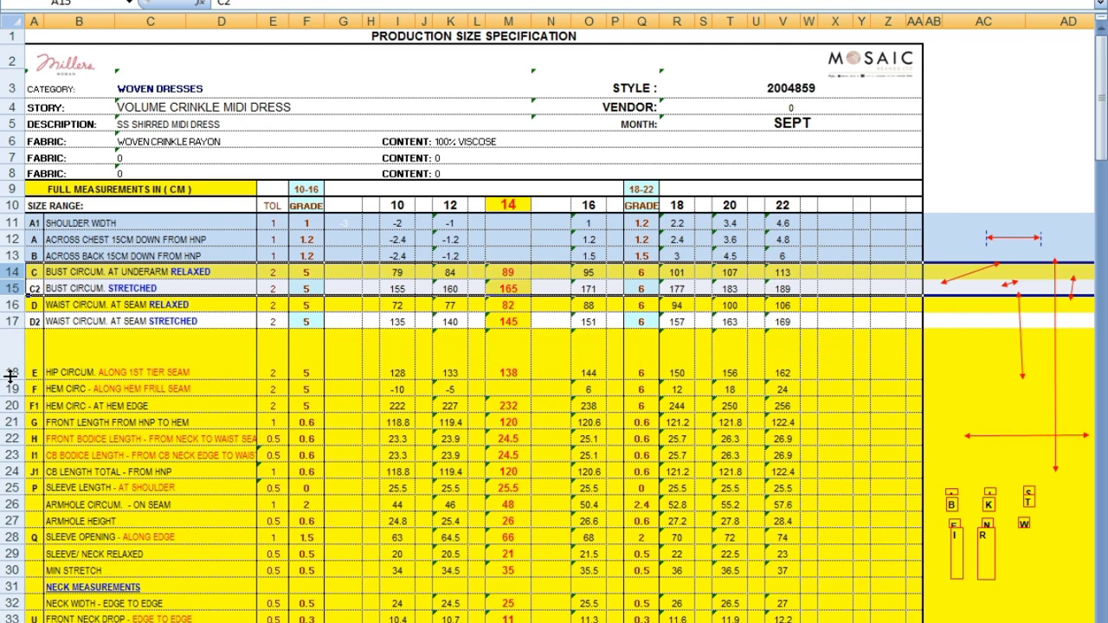
{"action": "key", "text": "ctrl+z"}
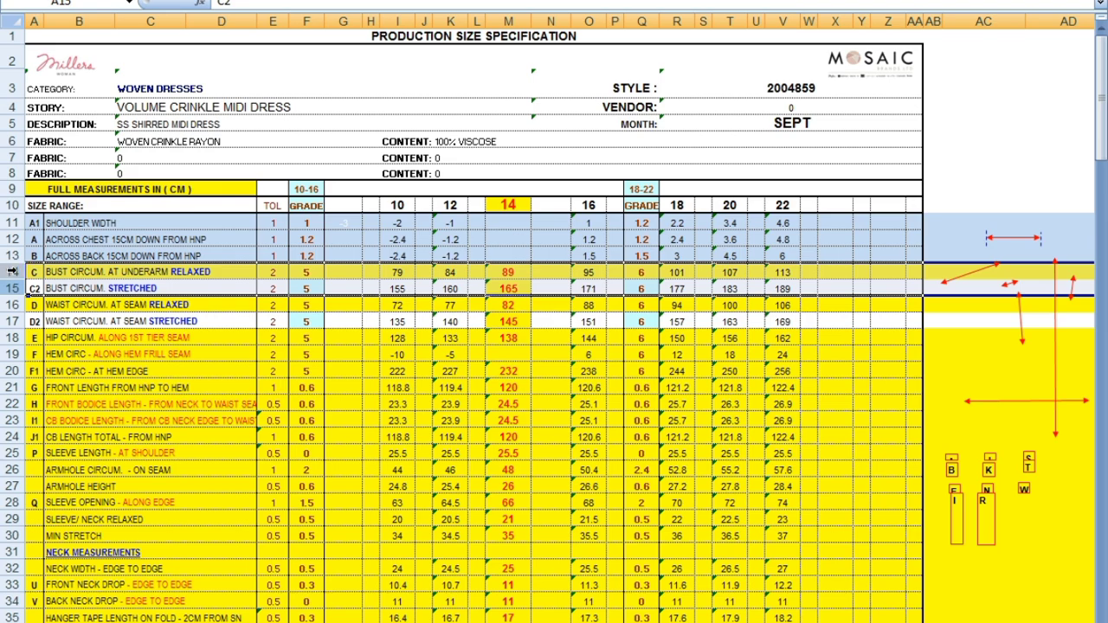
{"action": "left_click_drag", "start_coordinate": [16, 271], "coordinate": [14, 371]}
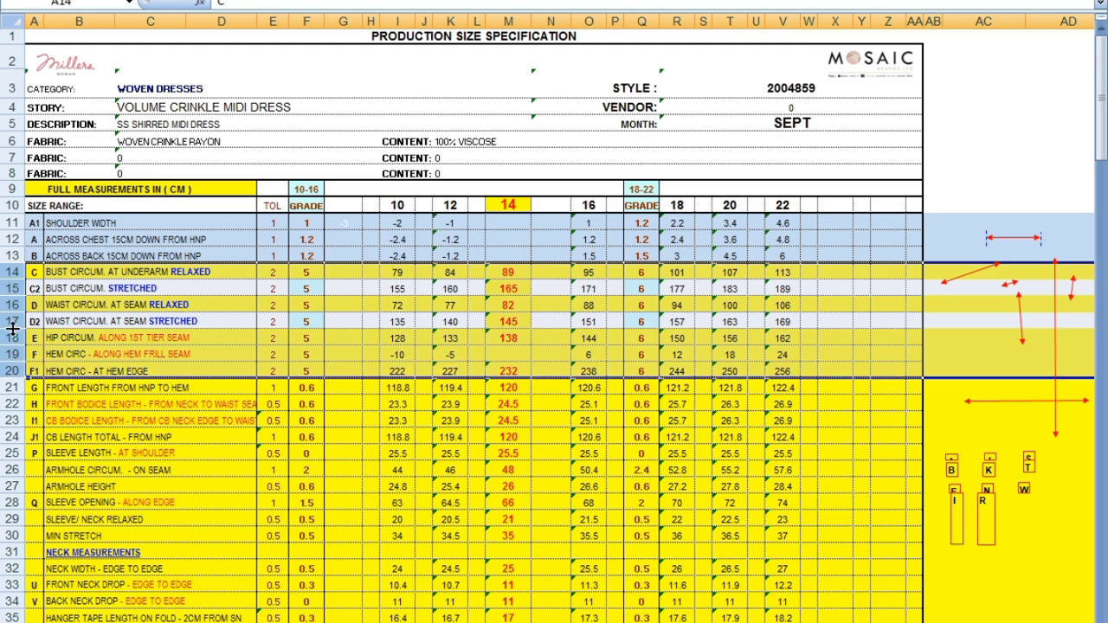
{"action": "right_click", "coordinate": [13, 329]}
{"action": "left_click", "coordinate": [110, 299]}
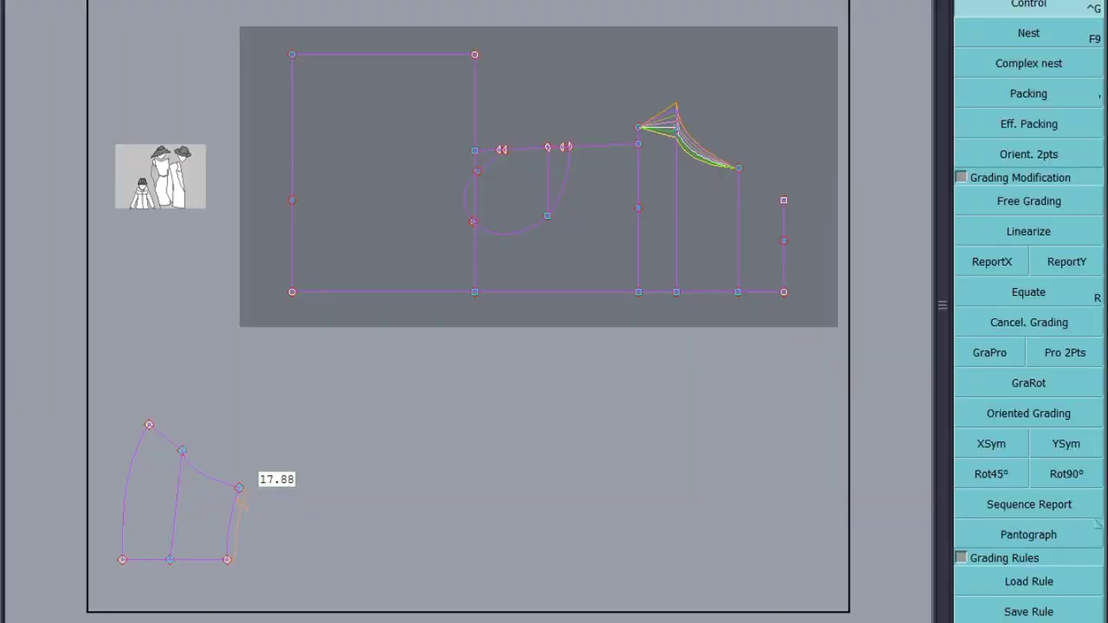
Copy the underarm point's Y grading to the bodice's waist, hip, hem and pocket points with ReportY
{"action": "left_click_drag", "start_coordinate": [717, 20], "coordinate": [273, 168]}
{"action": "left_click", "coordinate": [1066, 268]}
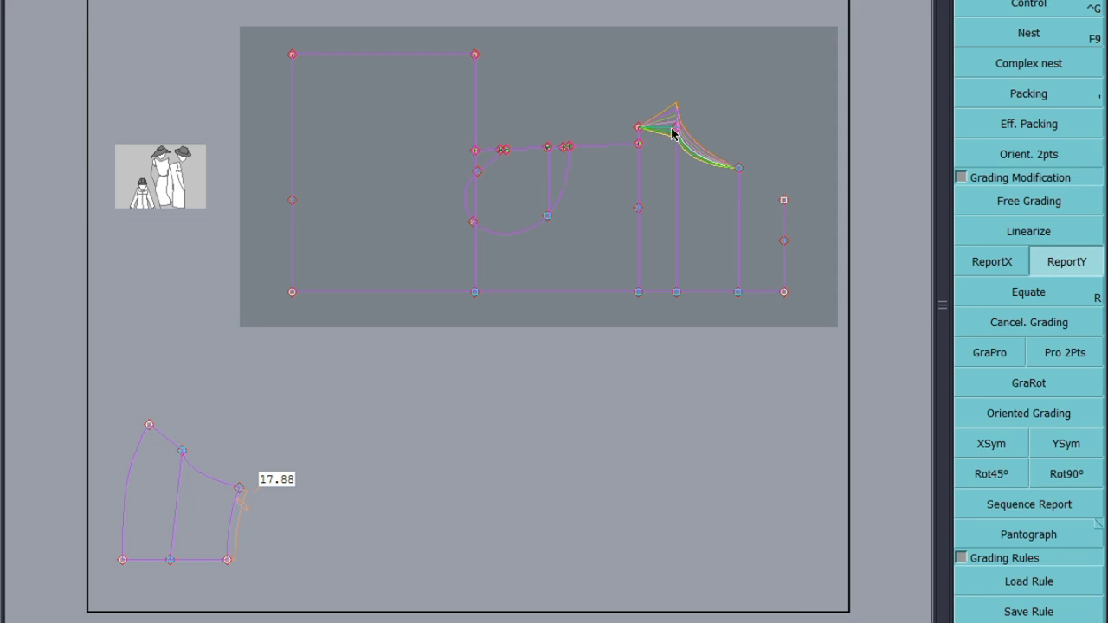
{"action": "left_click", "coordinate": [677, 128]}
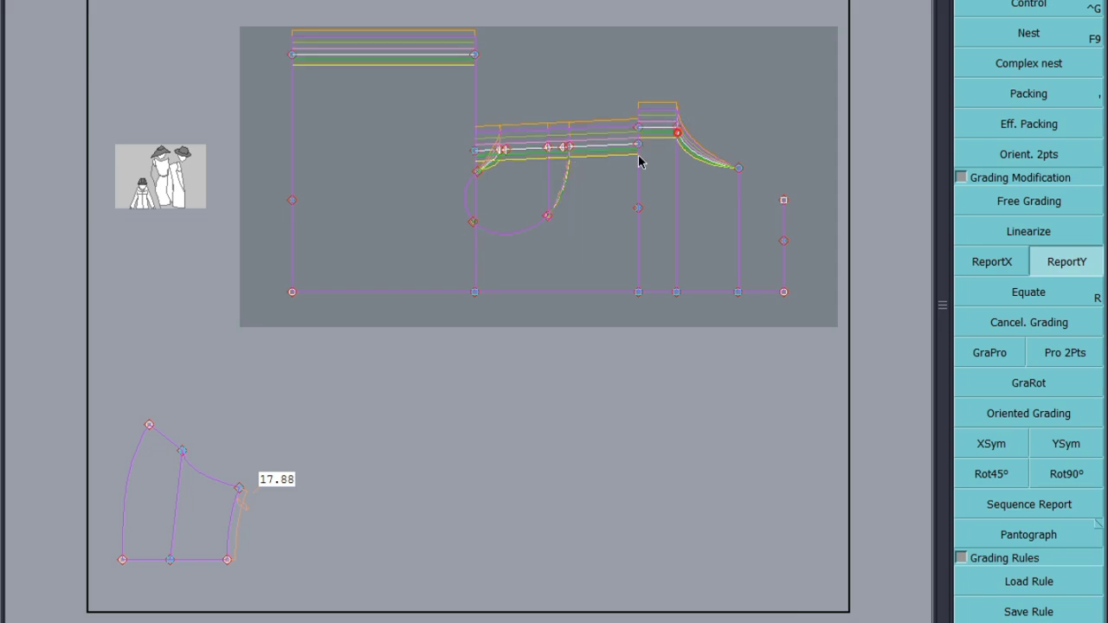
{"action": "left_click", "coordinate": [547, 215]}
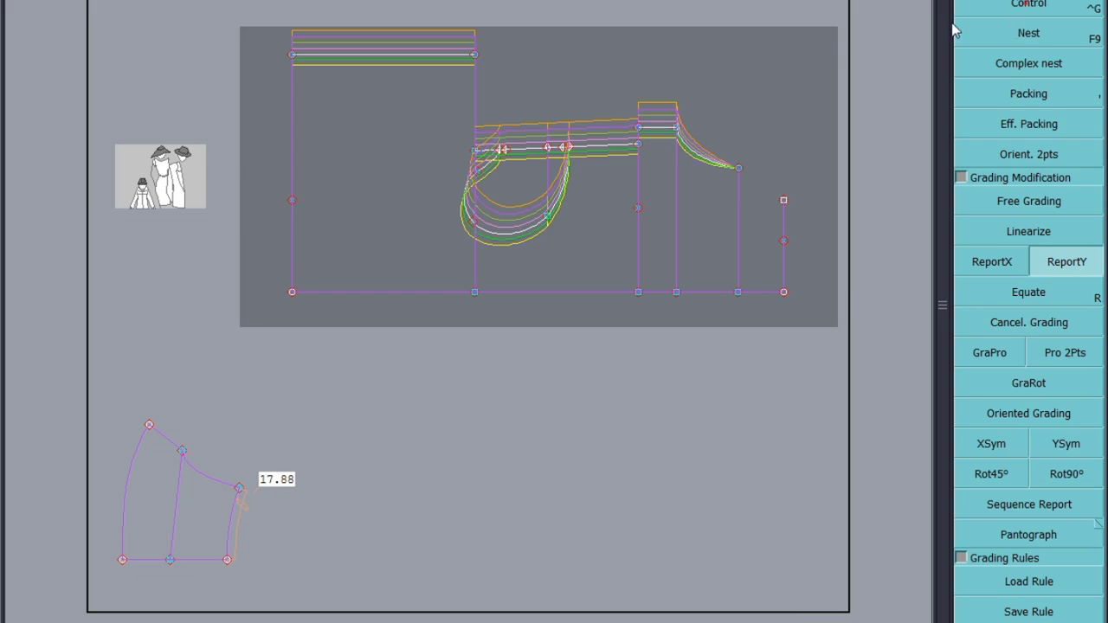
Grade the dress hem's centre corner in X per size, then copy its X grading to the other hem points with ReportX
{"action": "left_click", "coordinate": [290, 292]}
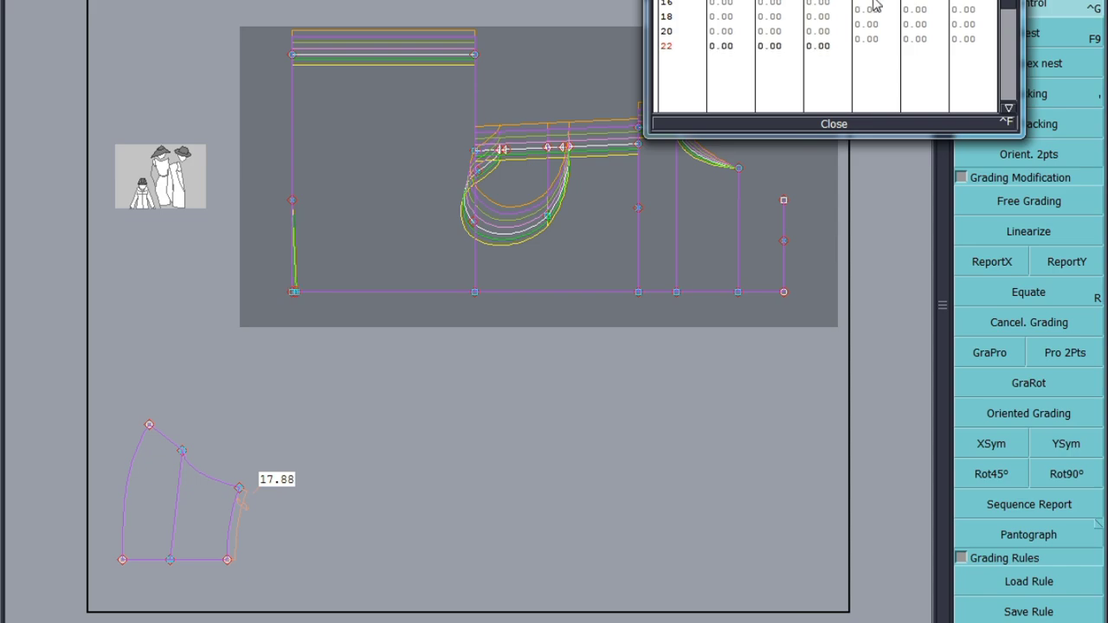
{"action": "left_click_drag", "start_coordinate": [874, 9], "coordinate": [873, 39]}
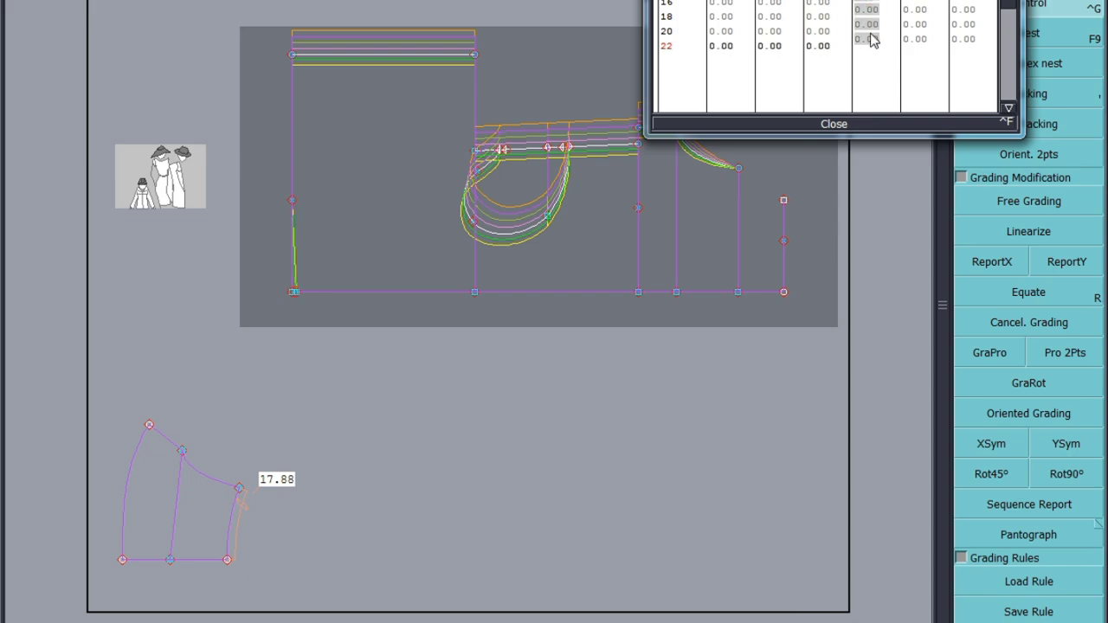
{"action": "key", "text": "Return"}
{"action": "left_click", "coordinate": [833, 126]}
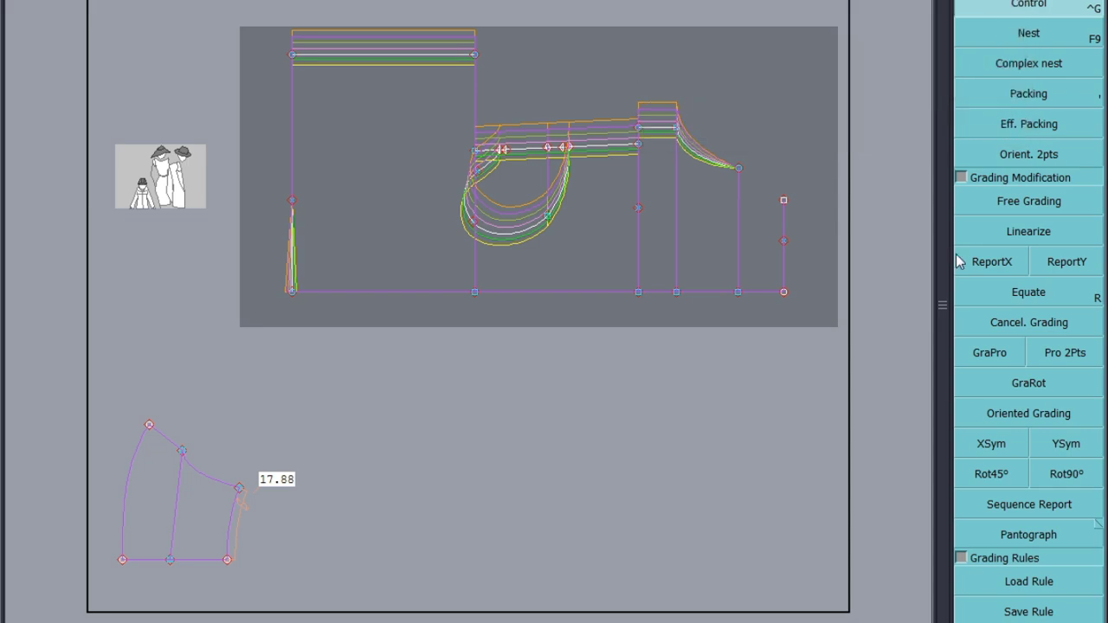
{"action": "left_click", "coordinate": [962, 262]}
{"action": "left_click_drag", "start_coordinate": [326, 10], "coordinate": [258, 327]}
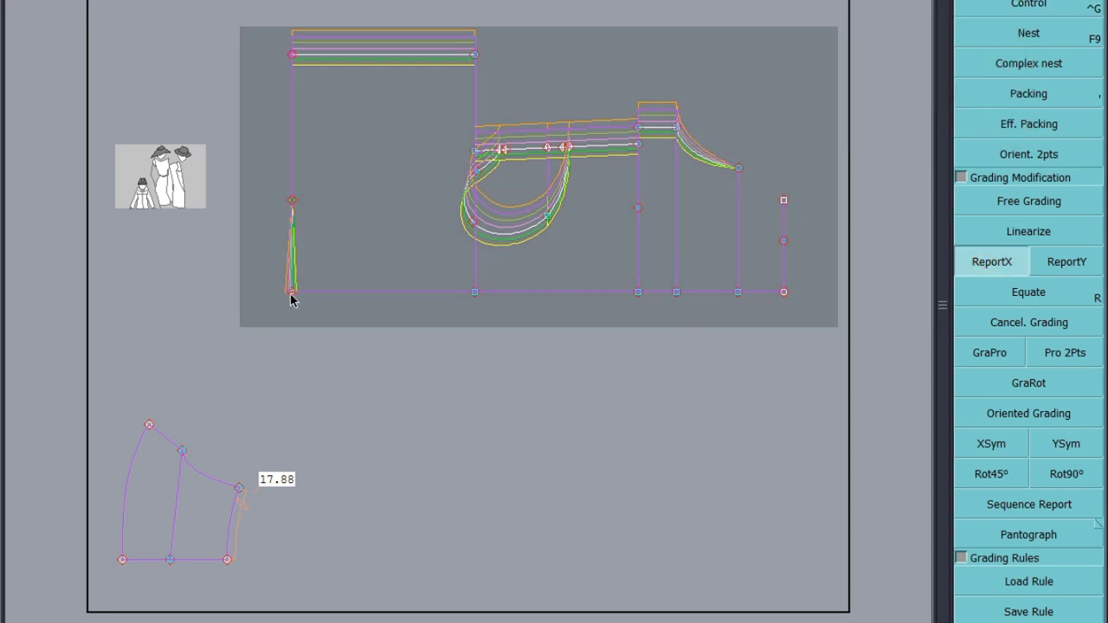
{"action": "left_click", "coordinate": [291, 294]}
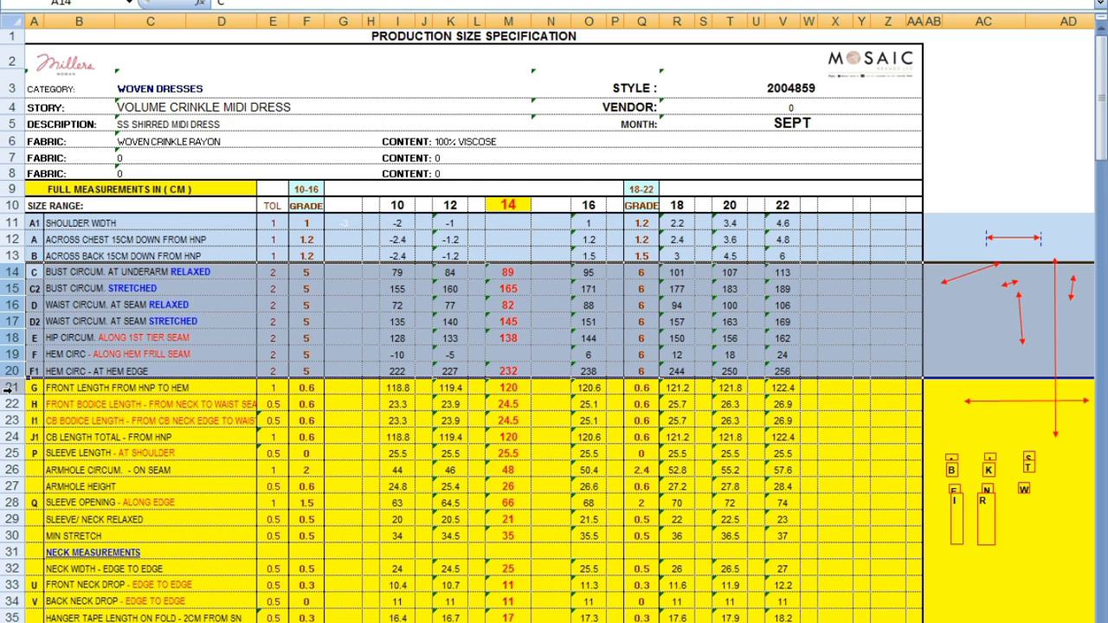
In the Excel size chart, fill row 21, front length from HNP to hem, with the same light blue
{"action": "left_click", "coordinate": [11, 388]}
{"action": "right_click", "coordinate": [10, 388]}
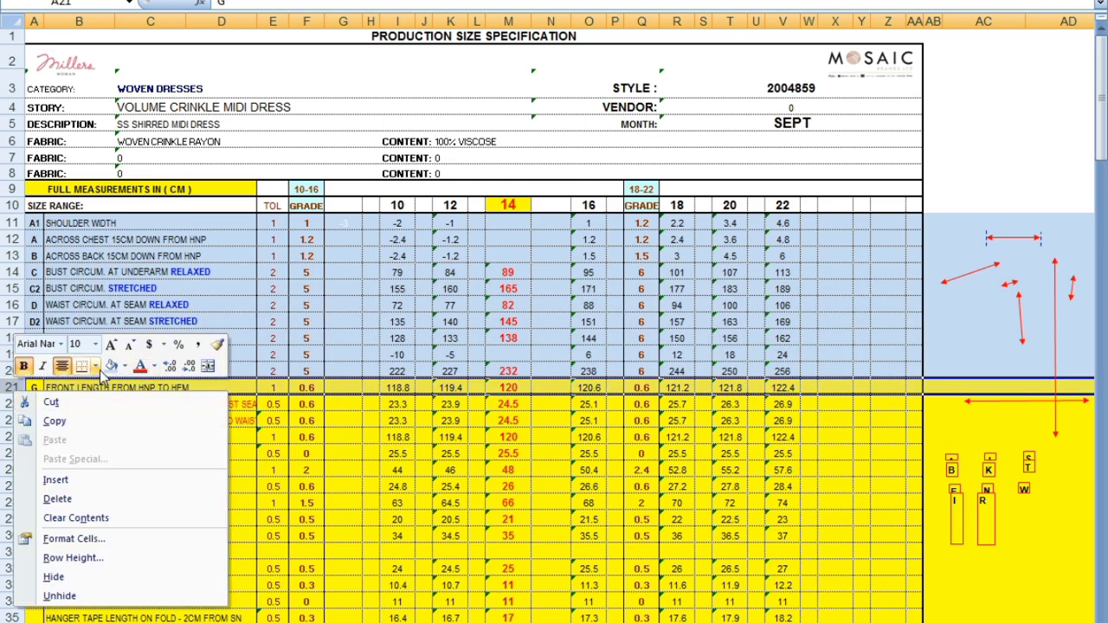
{"action": "left_click", "coordinate": [66, 402]}
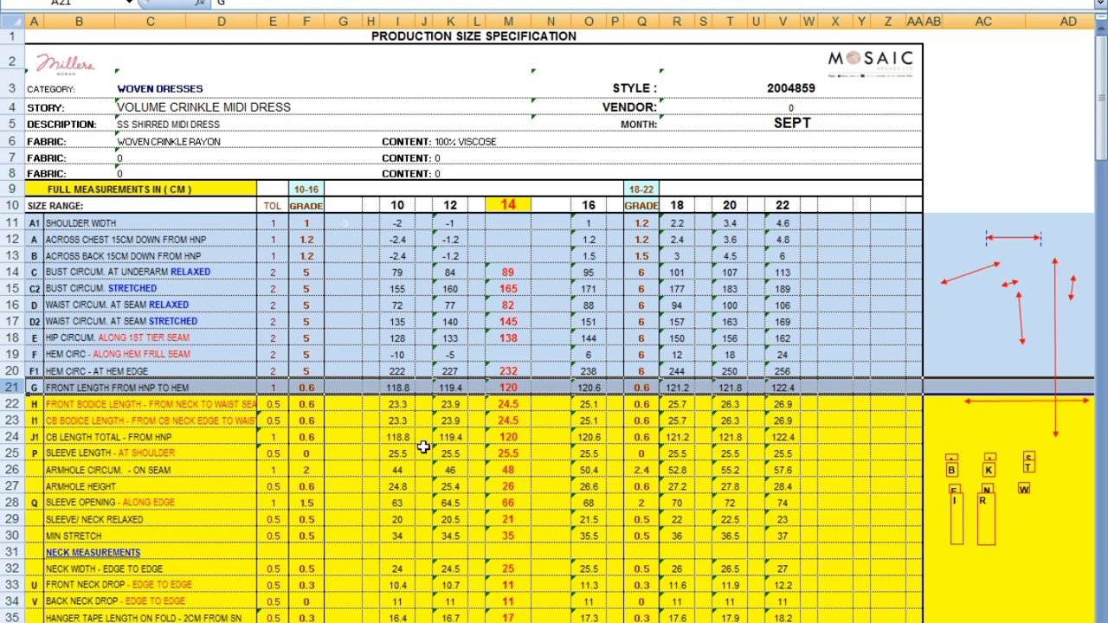
{"action": "left_click", "coordinate": [558, 374]}
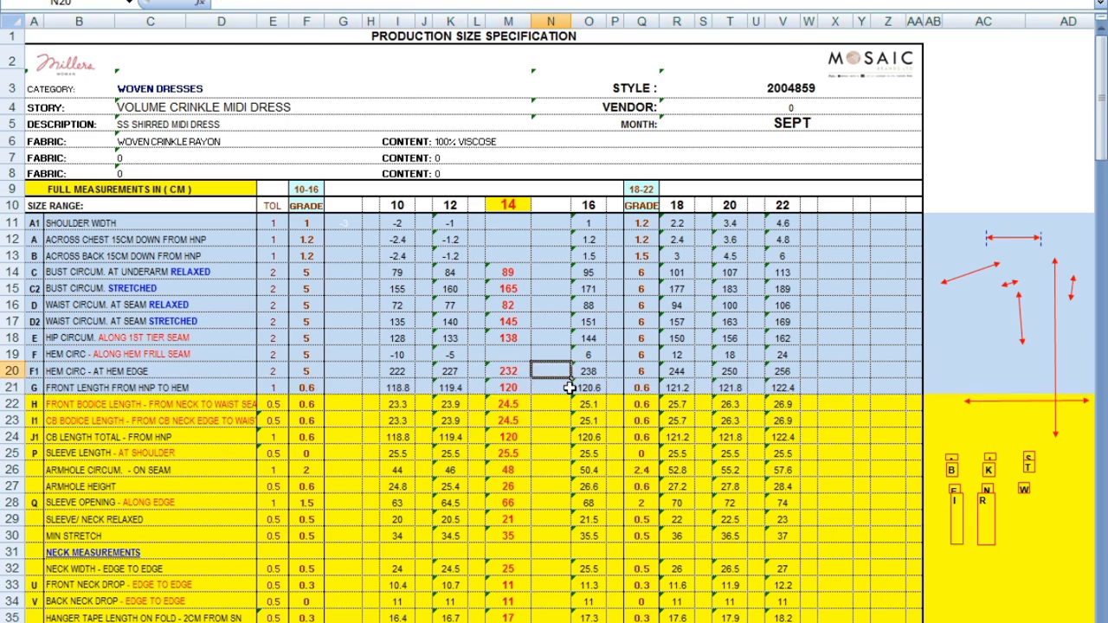
{"action": "left_click", "coordinate": [614, 387]}
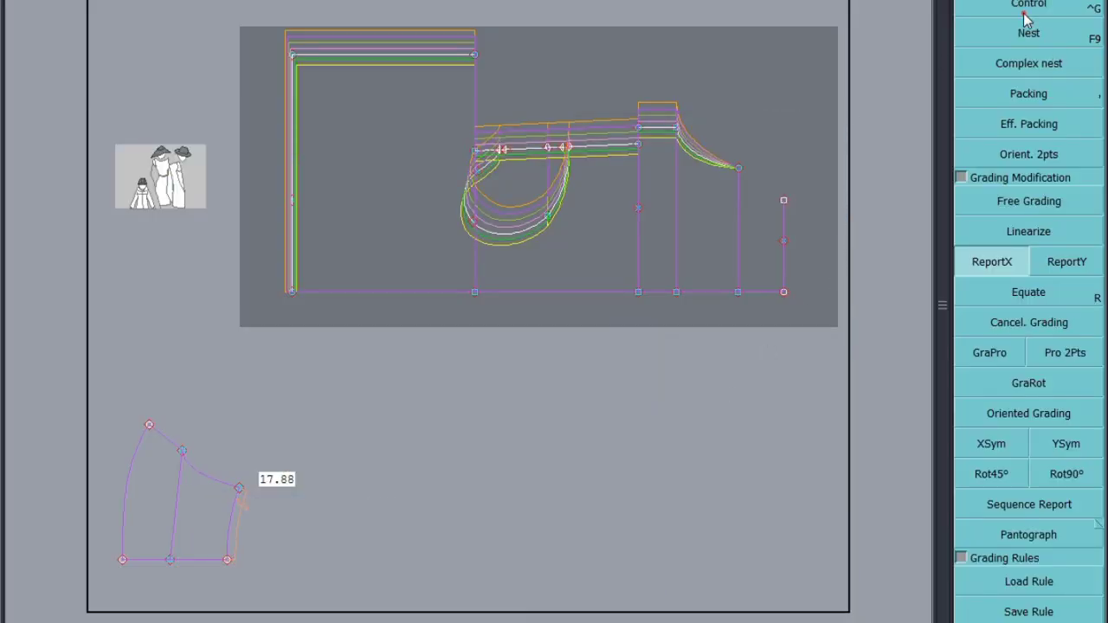
In Modaris, set the hem centre corner's X grade to -0.60 per size through size 22, and report it along the hem line
{"action": "left_click", "coordinate": [1024, 12]}
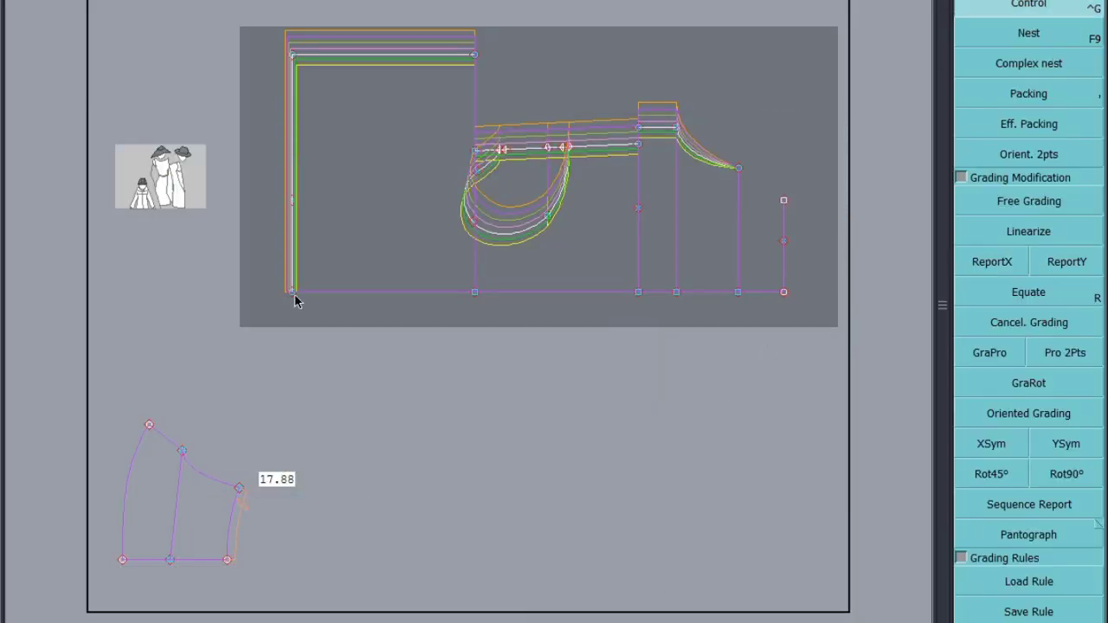
{"action": "left_click", "coordinate": [292, 292]}
{"action": "left_click_drag", "start_coordinate": [876, 5], "coordinate": [875, 45]}
{"action": "key", "text": "Return"}
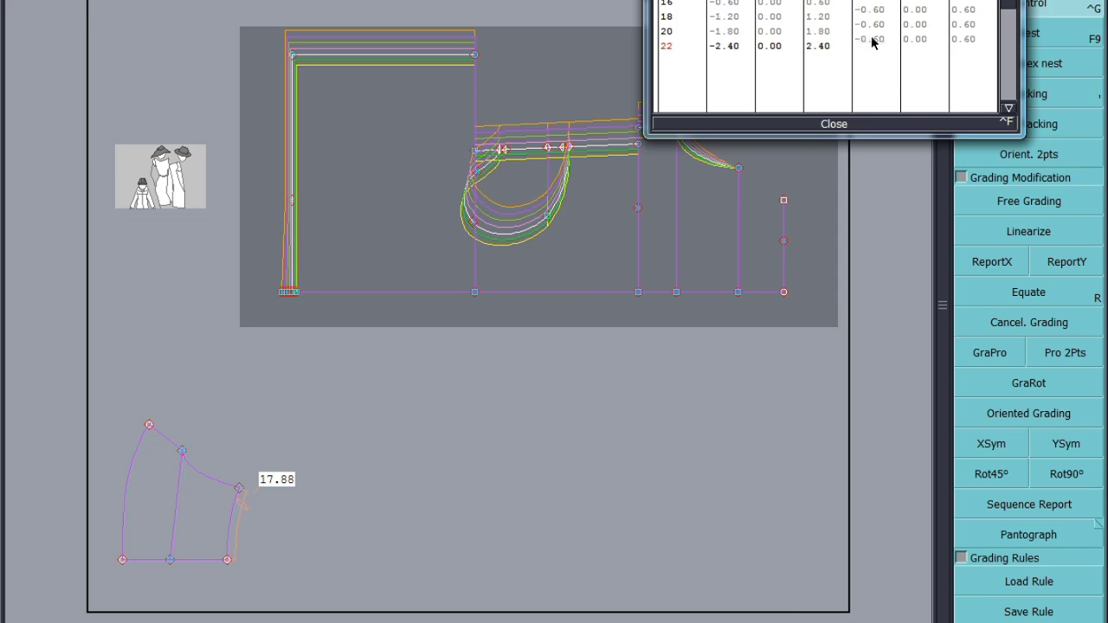
{"action": "left_click", "coordinate": [836, 125]}
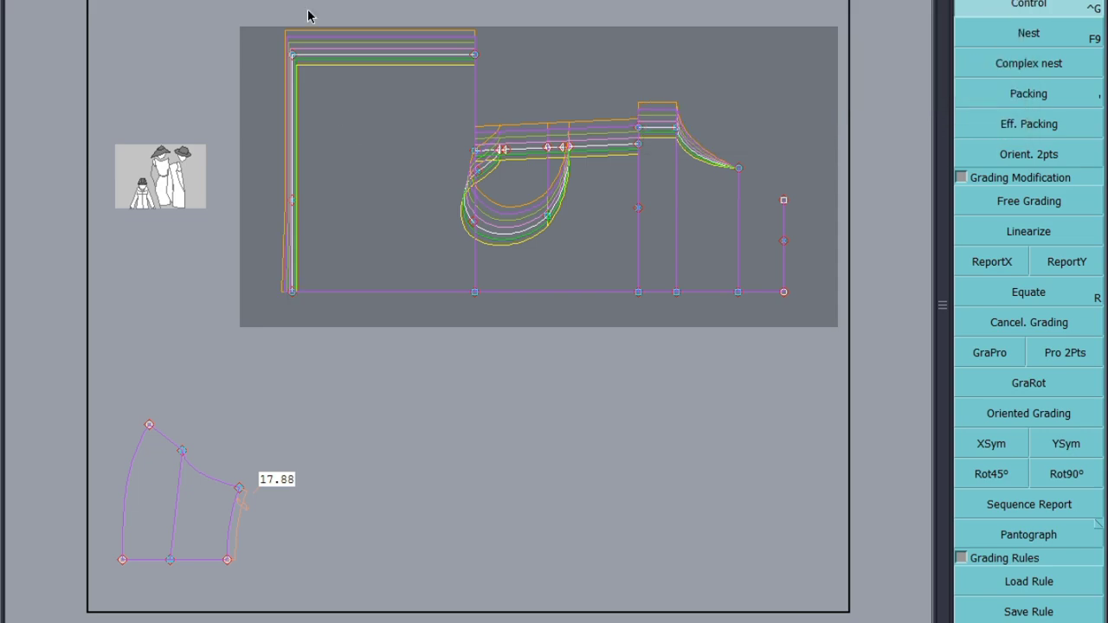
{"action": "left_click", "coordinate": [996, 264]}
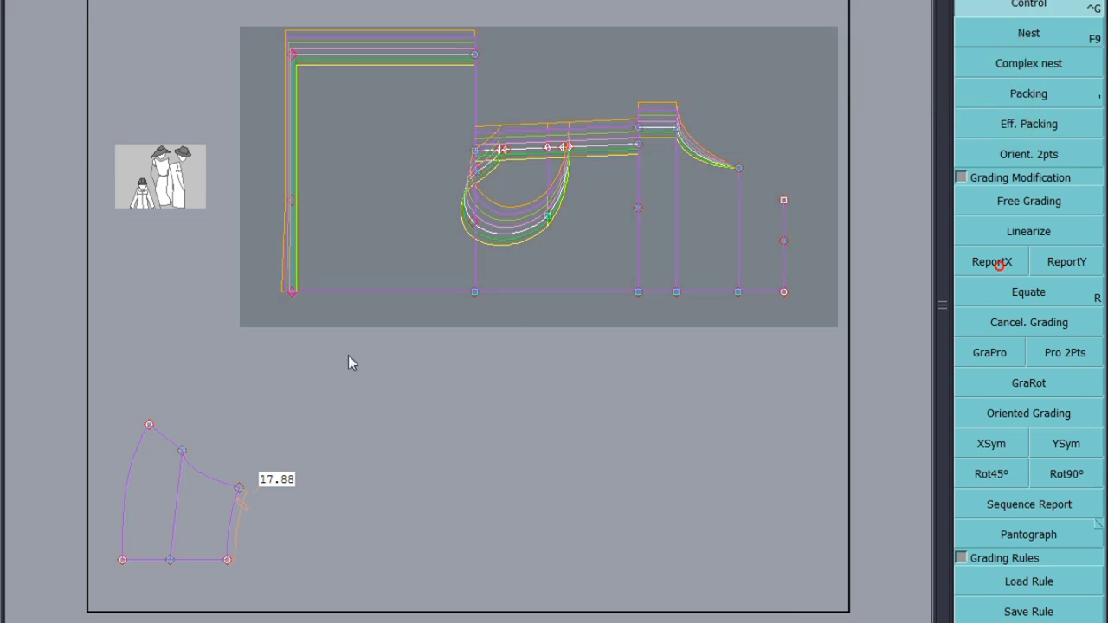
{"action": "left_click", "coordinate": [293, 293]}
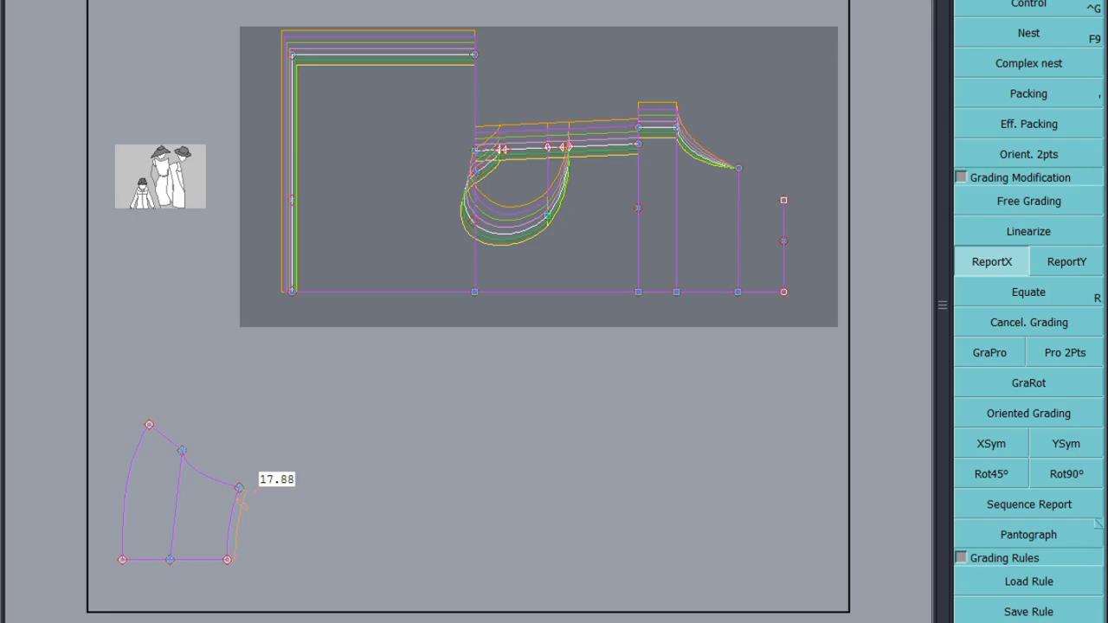
In the Excel size chart, fill row 22, front bodice length from neck to waist seam, with light blue
{"action": "left_click", "coordinate": [234, 621]}
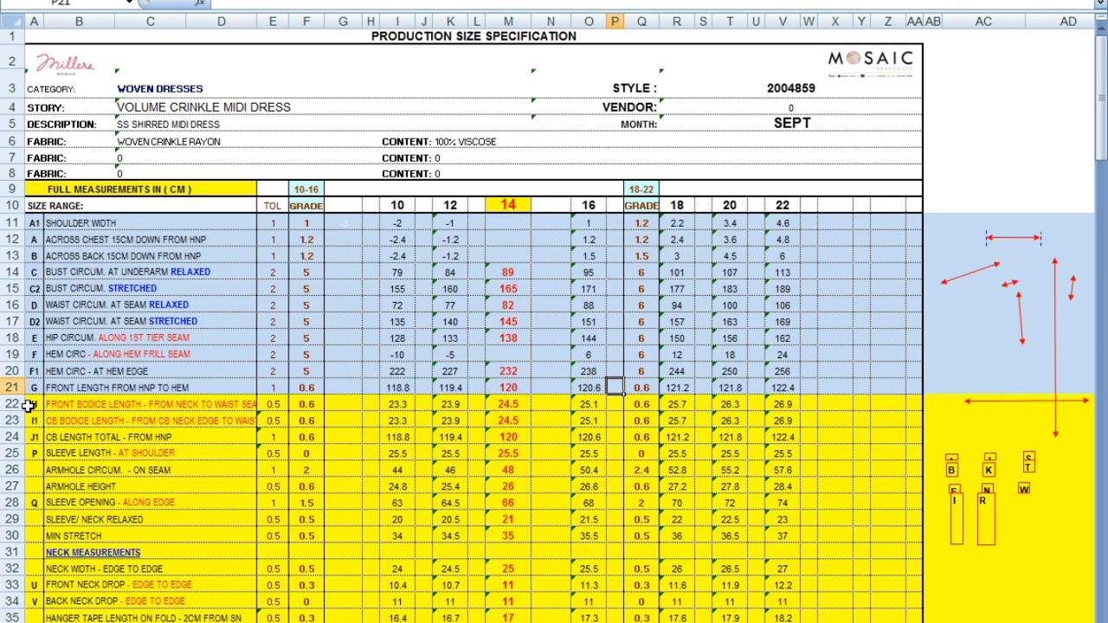
{"action": "left_click", "coordinate": [14, 404]}
{"action": "right_click", "coordinate": [15, 406]}
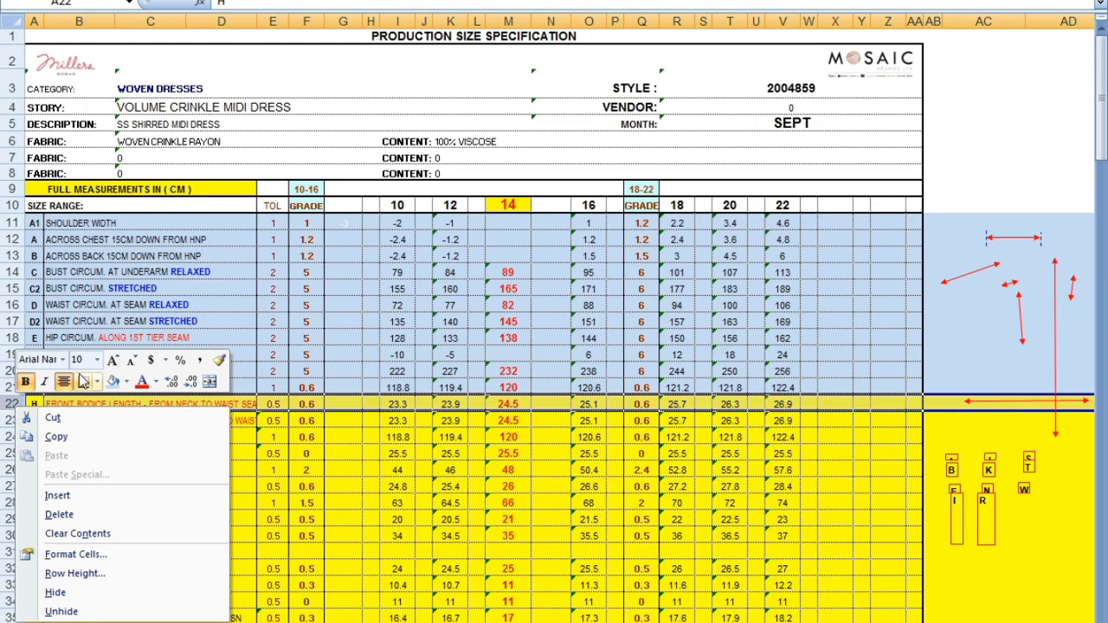
{"action": "left_click", "coordinate": [112, 381]}
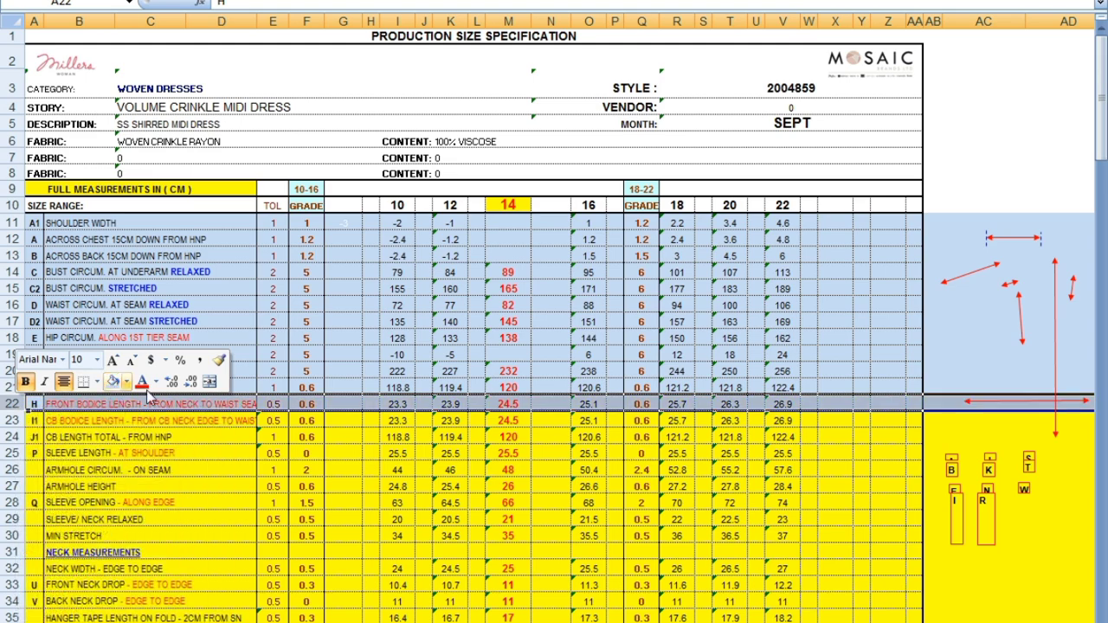
{"action": "left_click", "coordinate": [460, 551]}
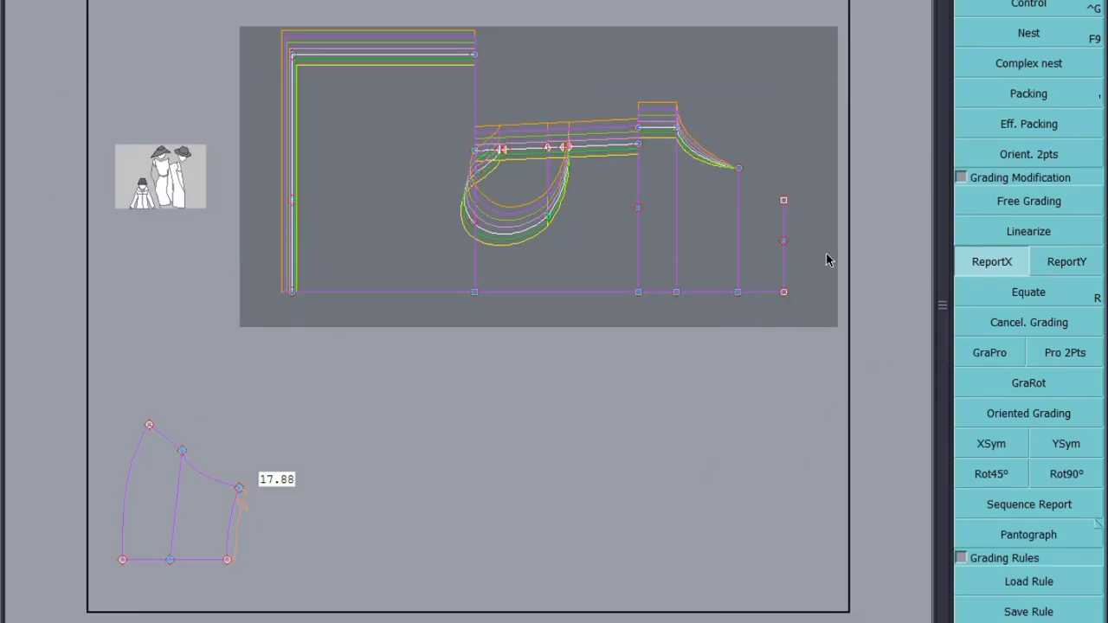
In Modaris, grade the waistline's centre point in X per size and copy that X grading to the other waistline points with ReportX
{"action": "left_click", "coordinate": [1043, 9]}
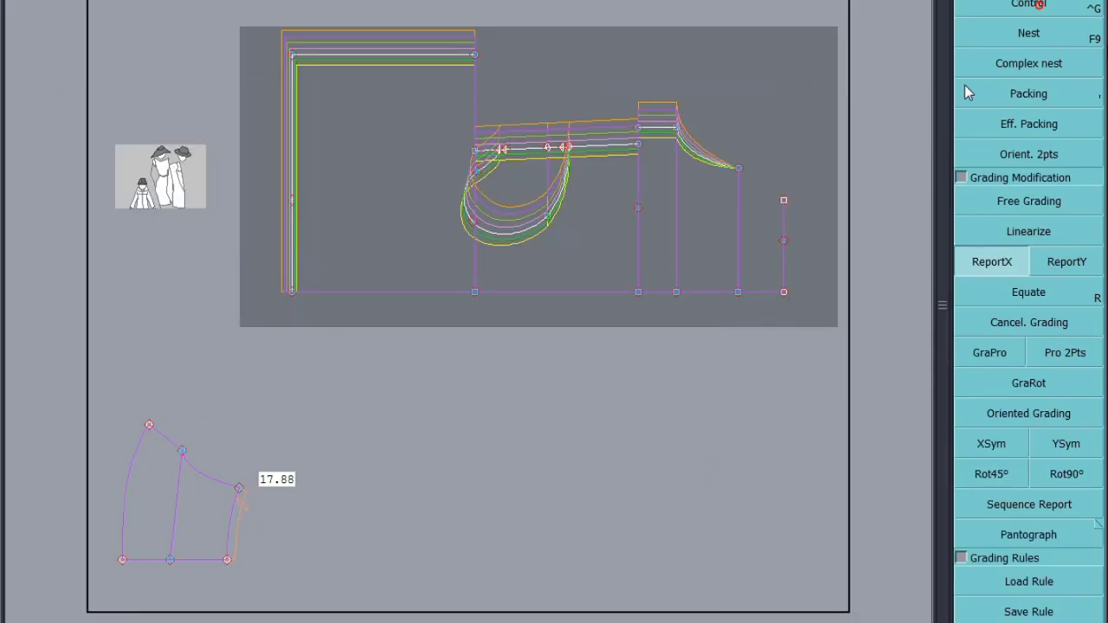
{"action": "left_click", "coordinate": [638, 294]}
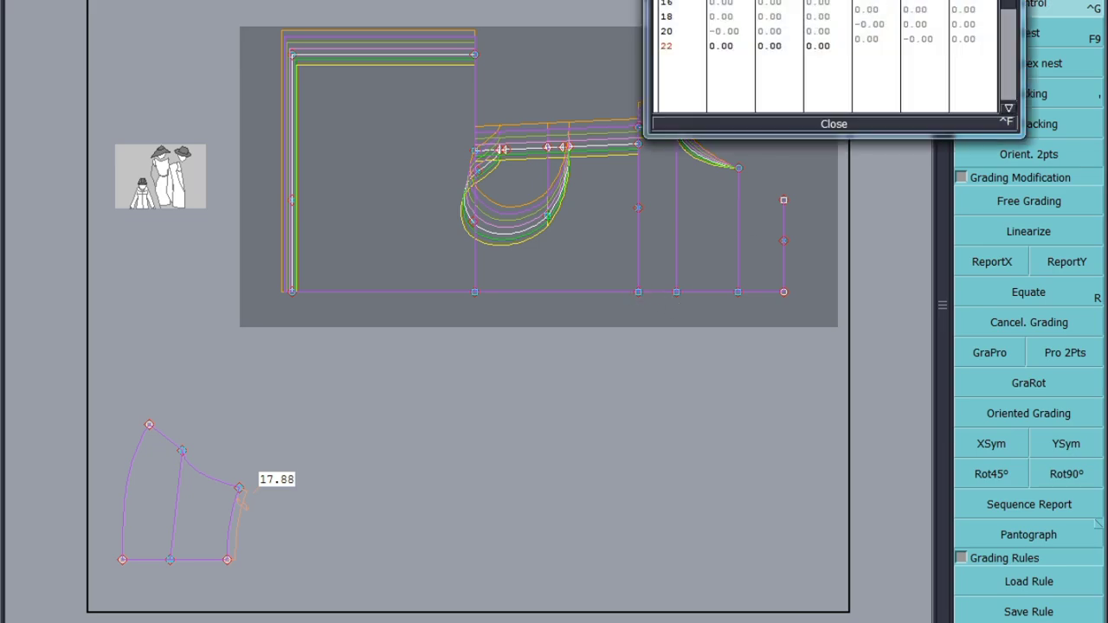
{"action": "left_click_drag", "start_coordinate": [871, 2], "coordinate": [871, 39]}
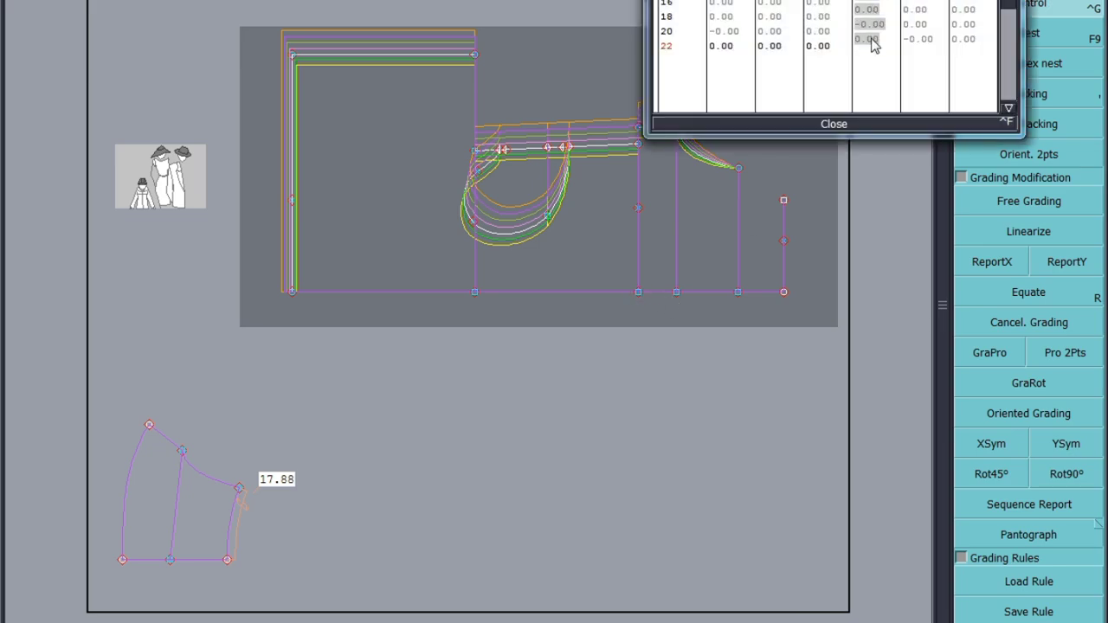
{"action": "key", "text": "Return"}
{"action": "left_click", "coordinate": [833, 122]}
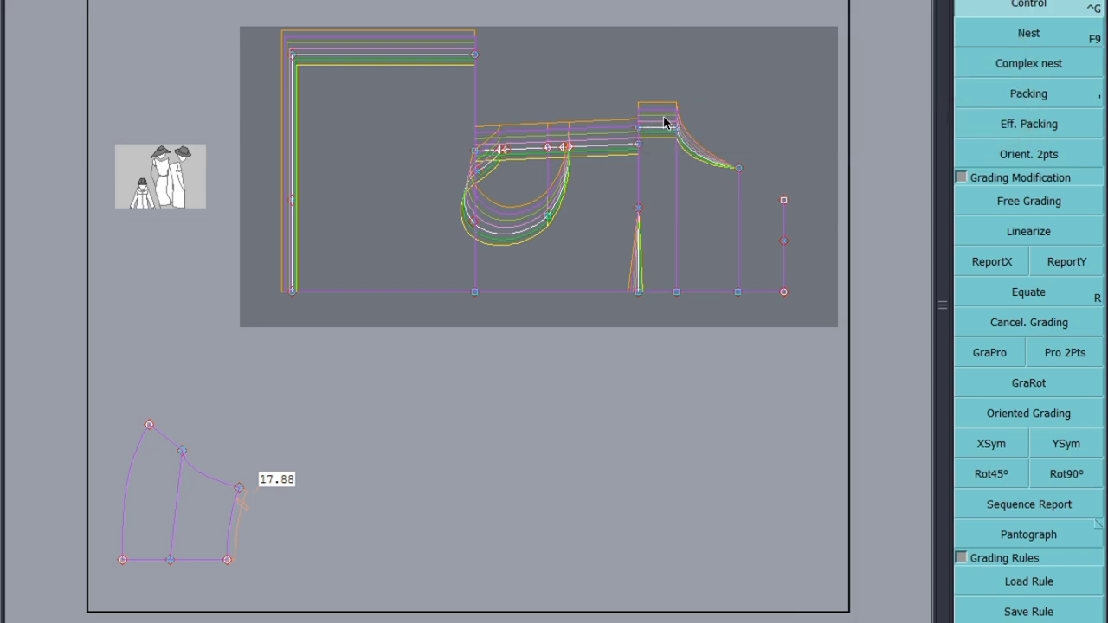
{"action": "left_click_drag", "start_coordinate": [641, 109], "coordinate": [611, 351]}
{"action": "left_click", "coordinate": [993, 263]}
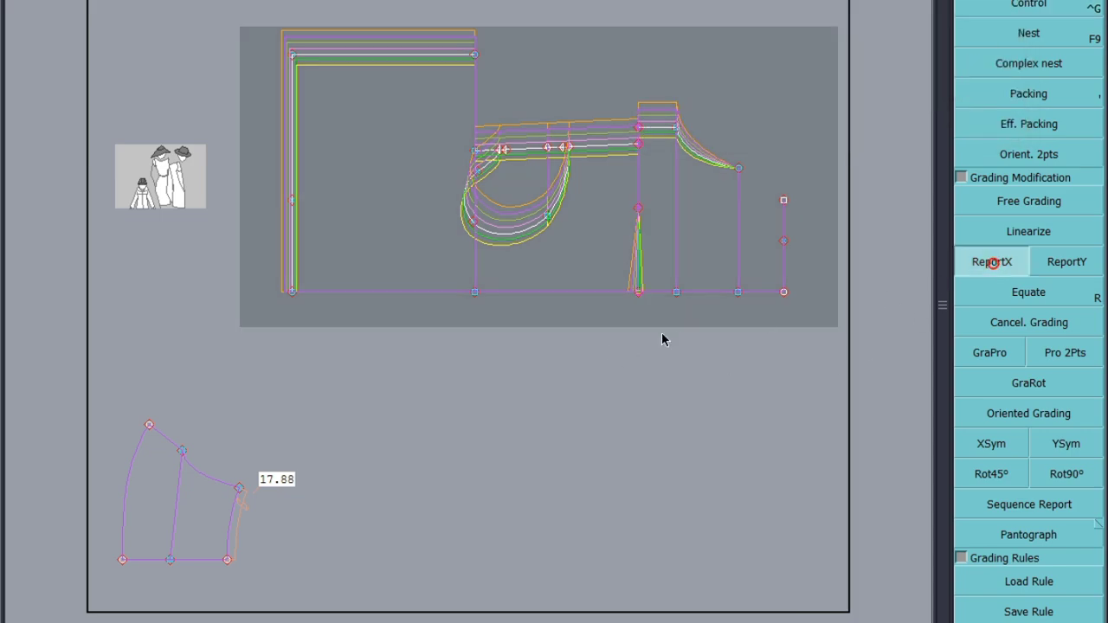
{"action": "left_click", "coordinate": [638, 292]}
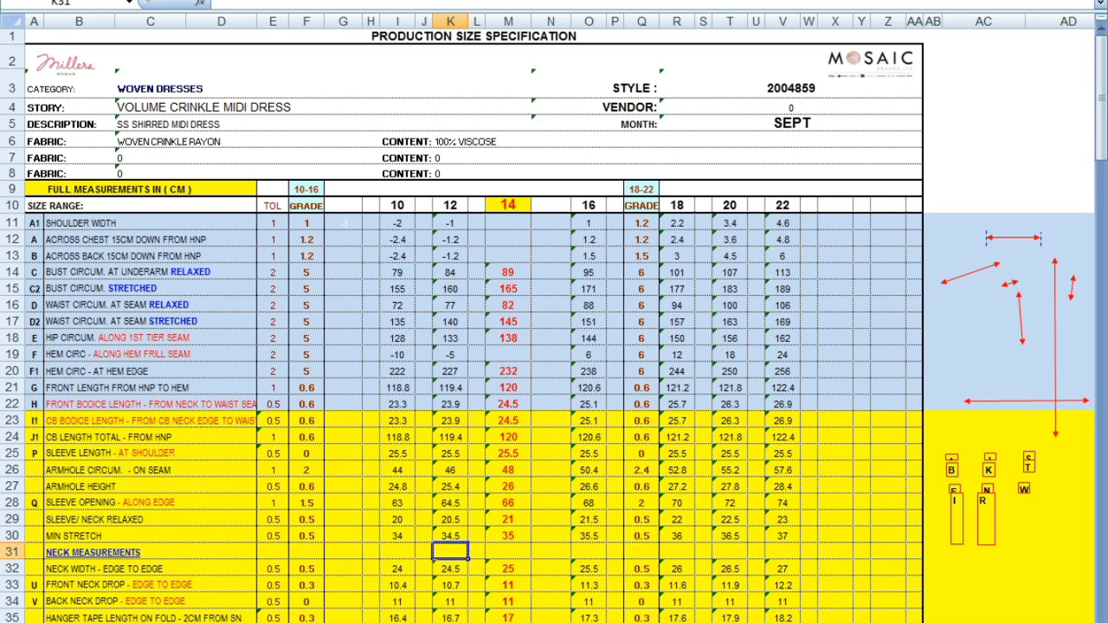
In the Excel size chart, fill row 23, CB bodice length, and row 24, CB length total, with light blue
{"action": "left_click", "coordinate": [12, 421]}
{"action": "right_click", "coordinate": [14, 422]}
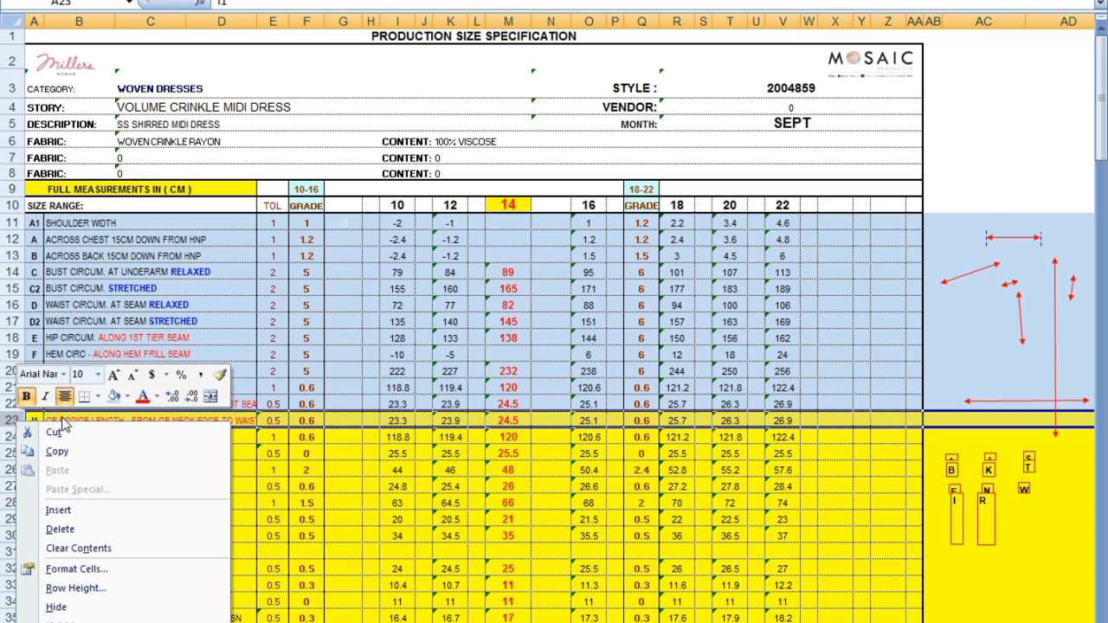
{"action": "left_click", "coordinate": [85, 396]}
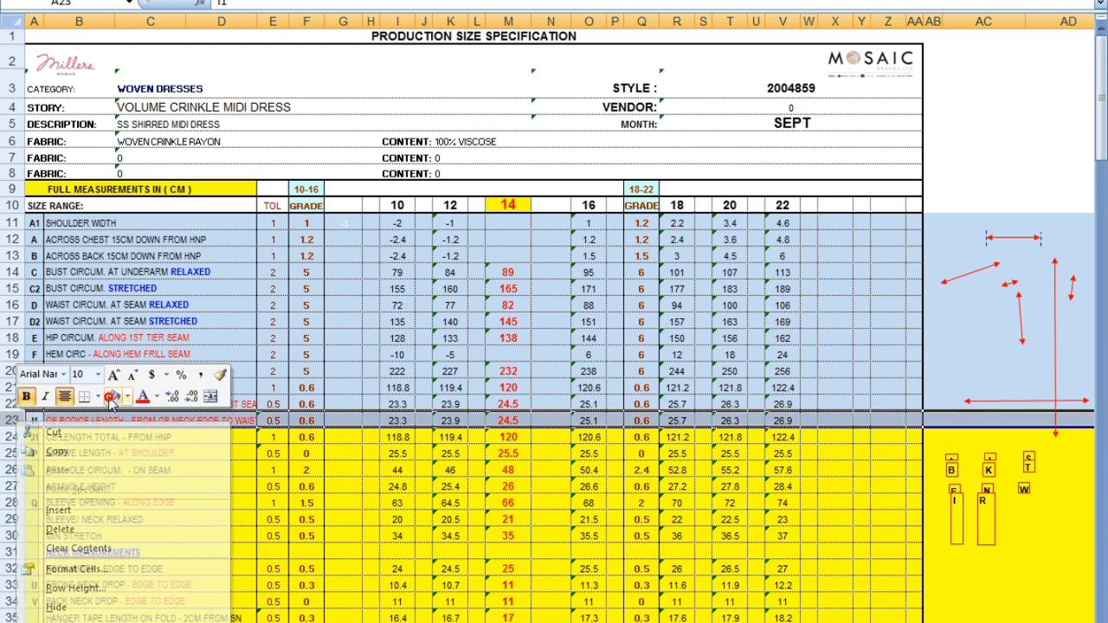
{"action": "left_click", "coordinate": [14, 437]}
{"action": "right_click", "coordinate": [14, 437]}
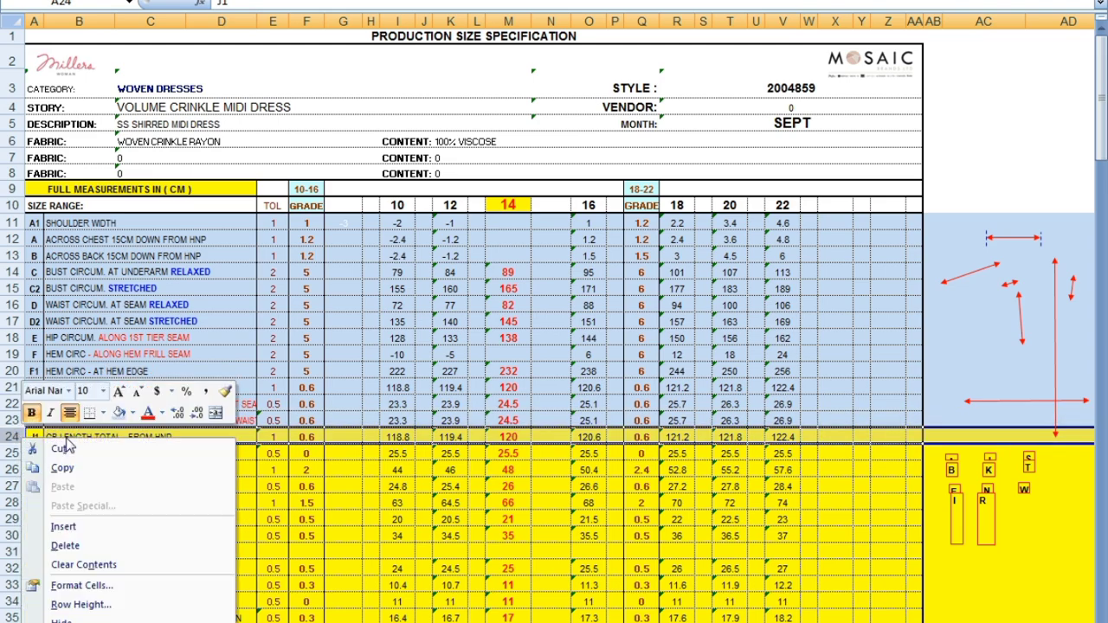
{"action": "left_click", "coordinate": [104, 414]}
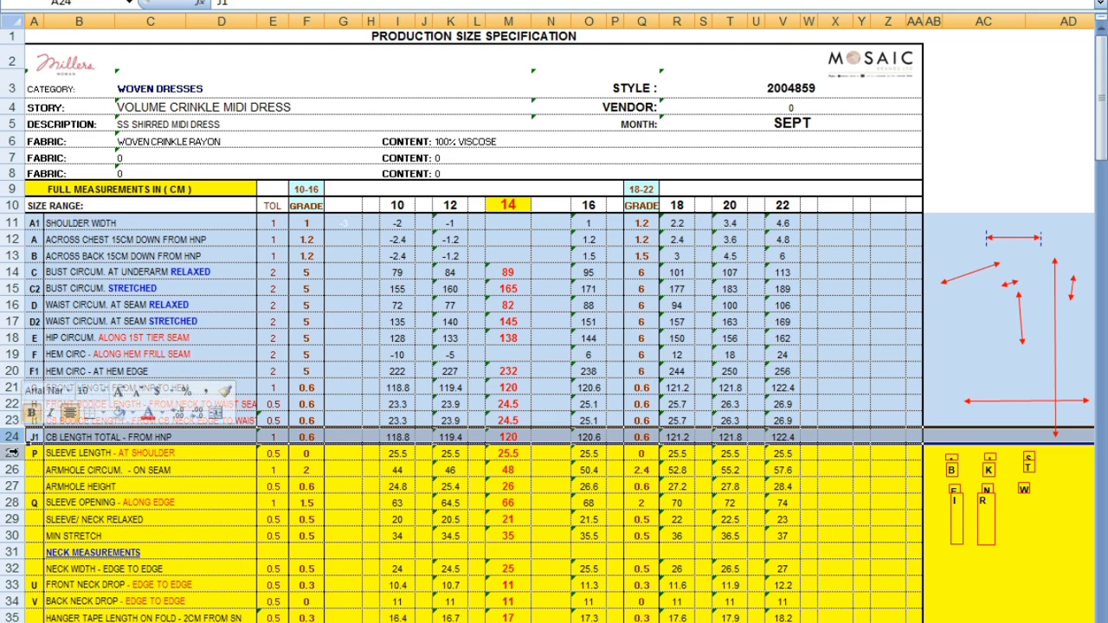
Fill rows 25 to 27, sleeve length, armhole circumference and armhole height, with the same light blue
{"action": "left_click", "coordinate": [14, 453]}
{"action": "right_click", "coordinate": [14, 453]}
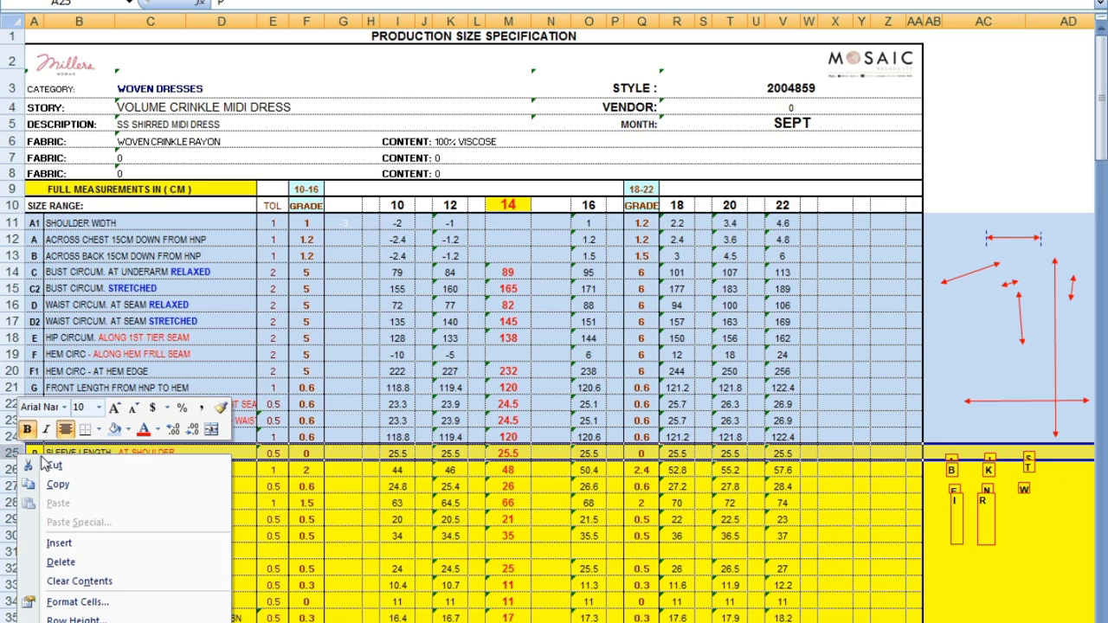
{"action": "left_click", "coordinate": [115, 432]}
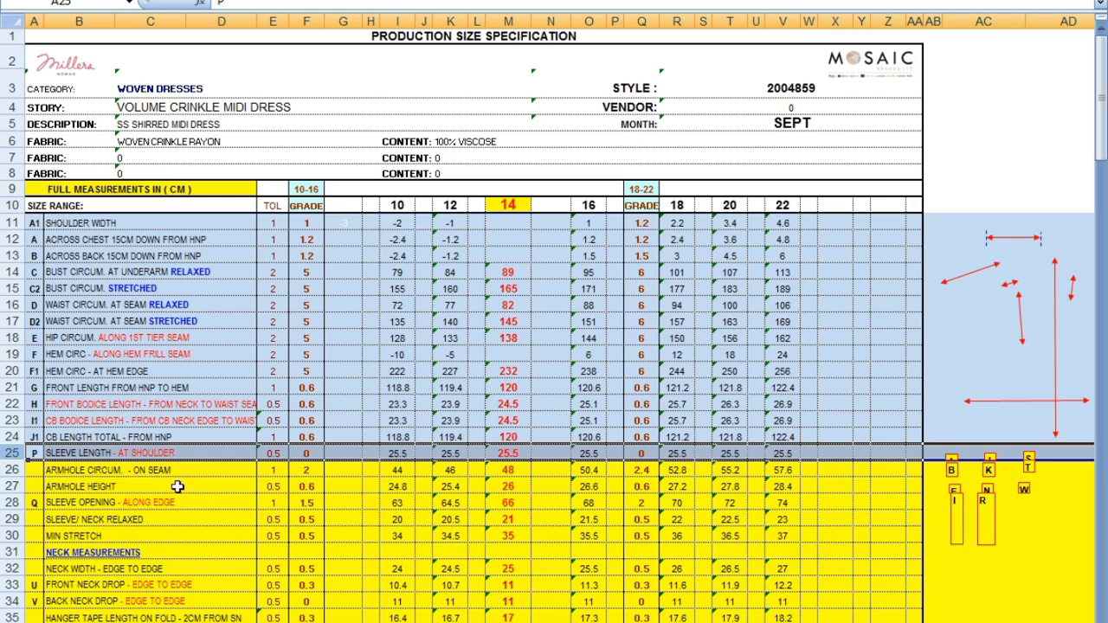
{"action": "right_click", "coordinate": [13, 470]}
{"action": "left_click", "coordinate": [119, 446]}
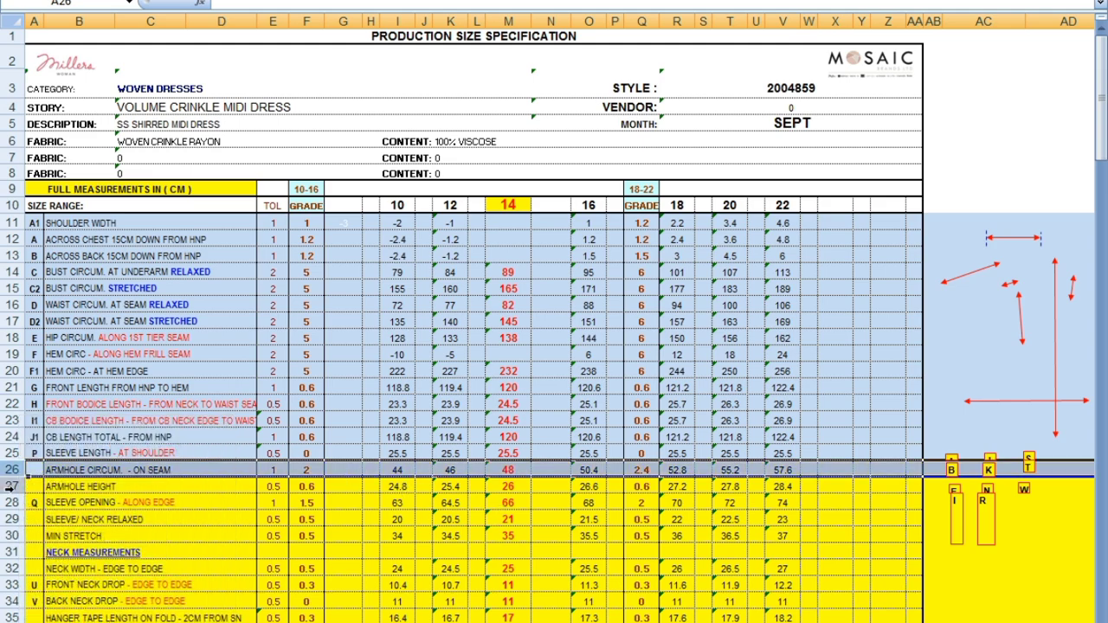
{"action": "right_click", "coordinate": [10, 486]}
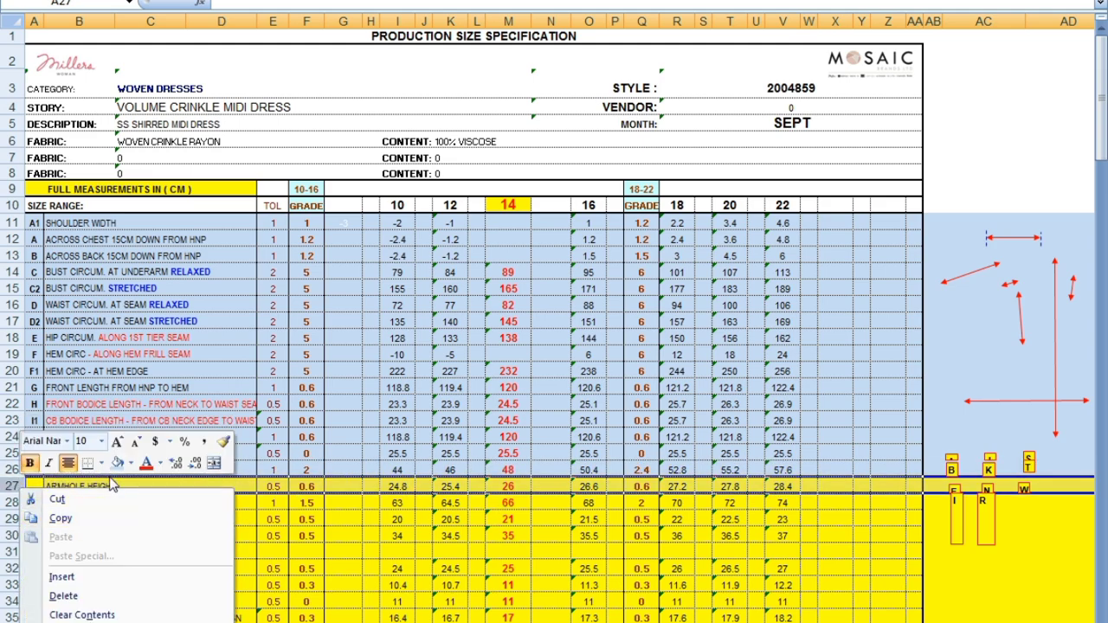
{"action": "left_click", "coordinate": [117, 463]}
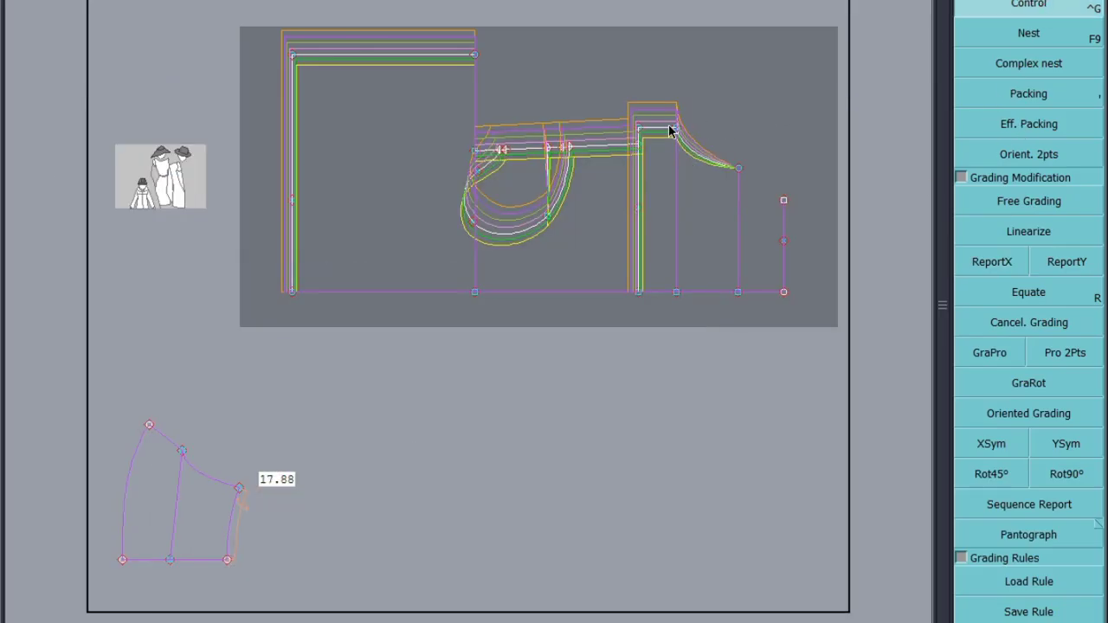
In Modaris, copy the waistline's X grading to both ends of the bodice's underarm line with ReportX
{"action": "left_click", "coordinate": [960, 265]}
{"action": "left_click", "coordinate": [655, 310]}
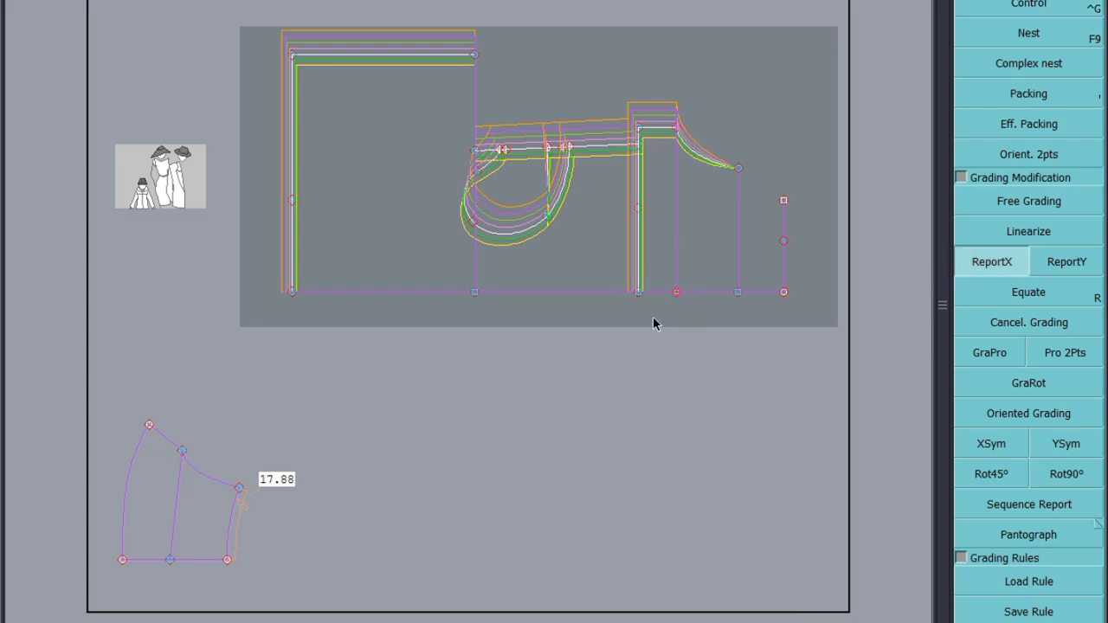
{"action": "left_click", "coordinate": [678, 128]}
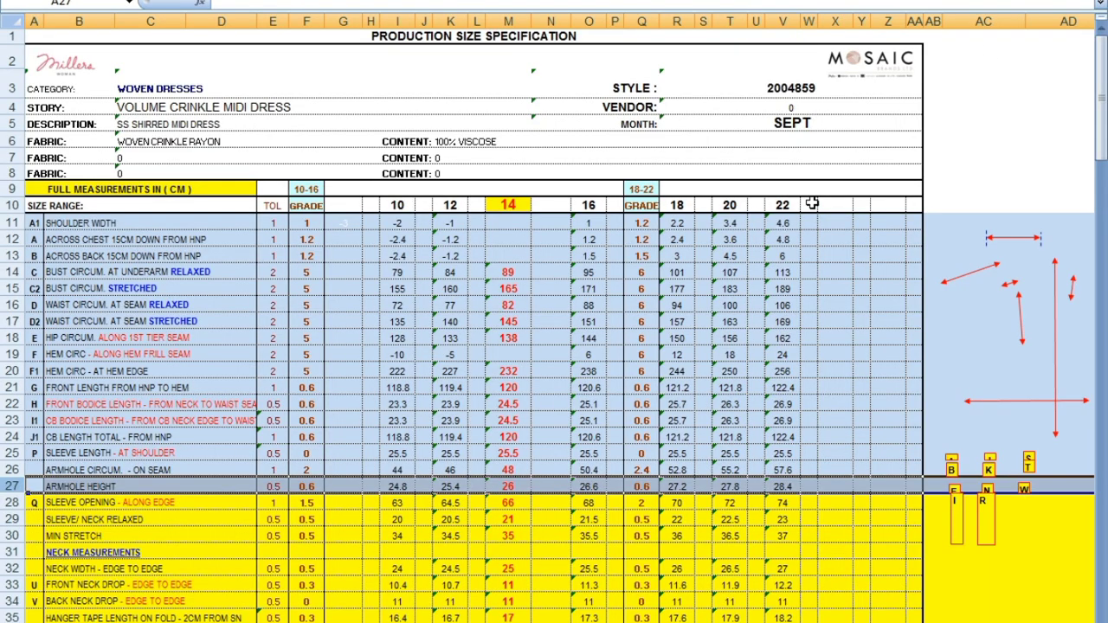
In the Excel size chart, fill row 28, sleeve opening along edge, with light blue
{"action": "left_click", "coordinate": [12, 503]}
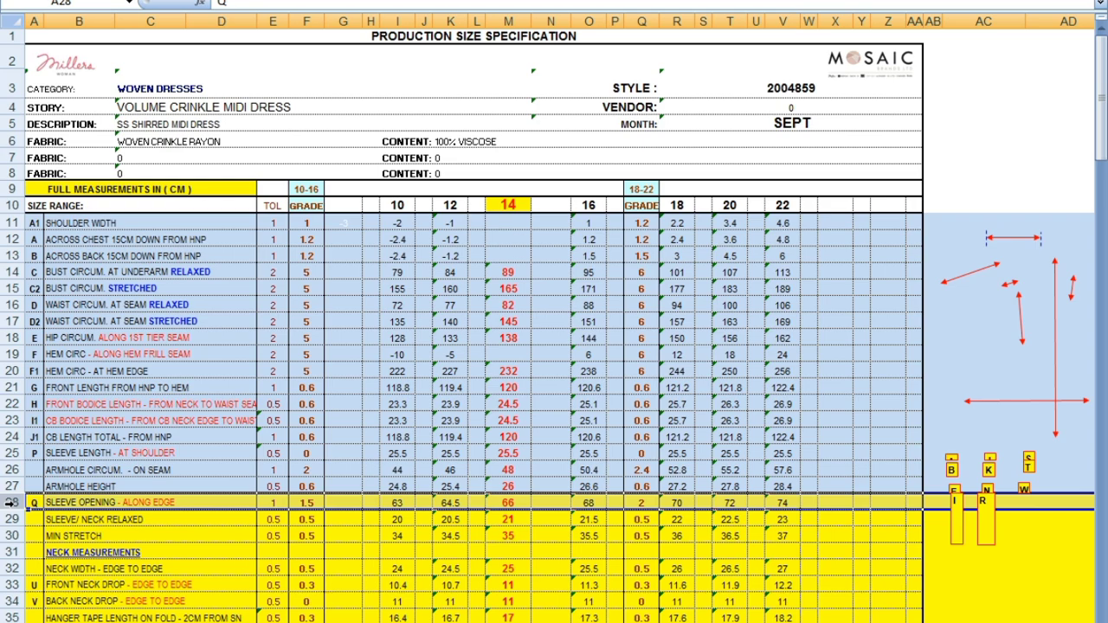
{"action": "right_click", "coordinate": [12, 503]}
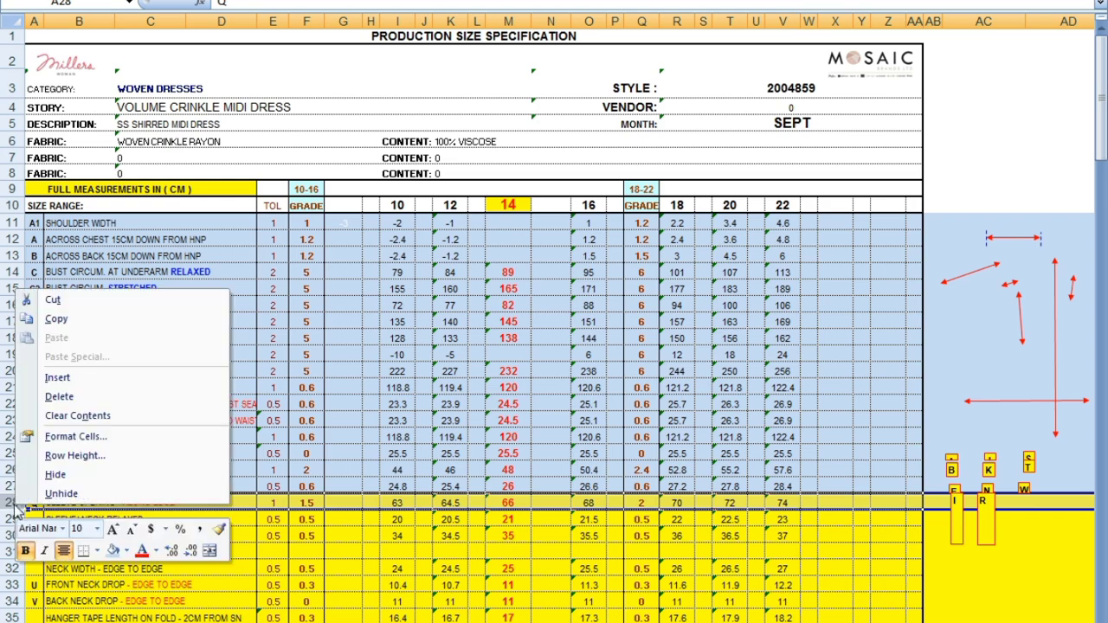
{"action": "left_click", "coordinate": [114, 551]}
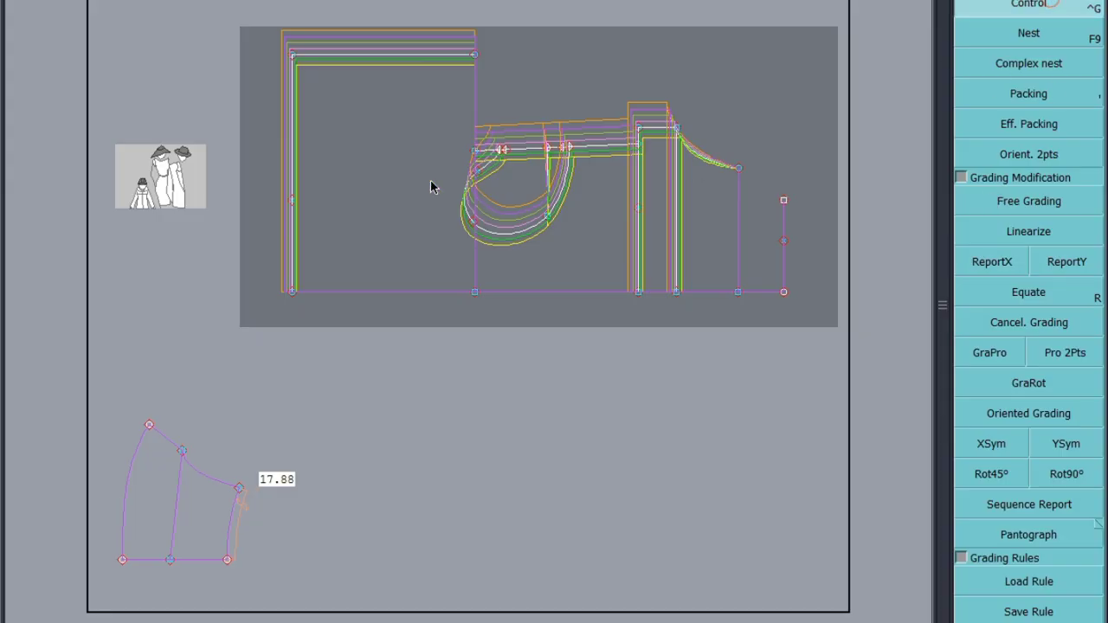
In Modaris, set the Y grade of the sleeve opening's upper corner to 1.00 per size through size 22
{"action": "left_click", "coordinate": [149, 425]}
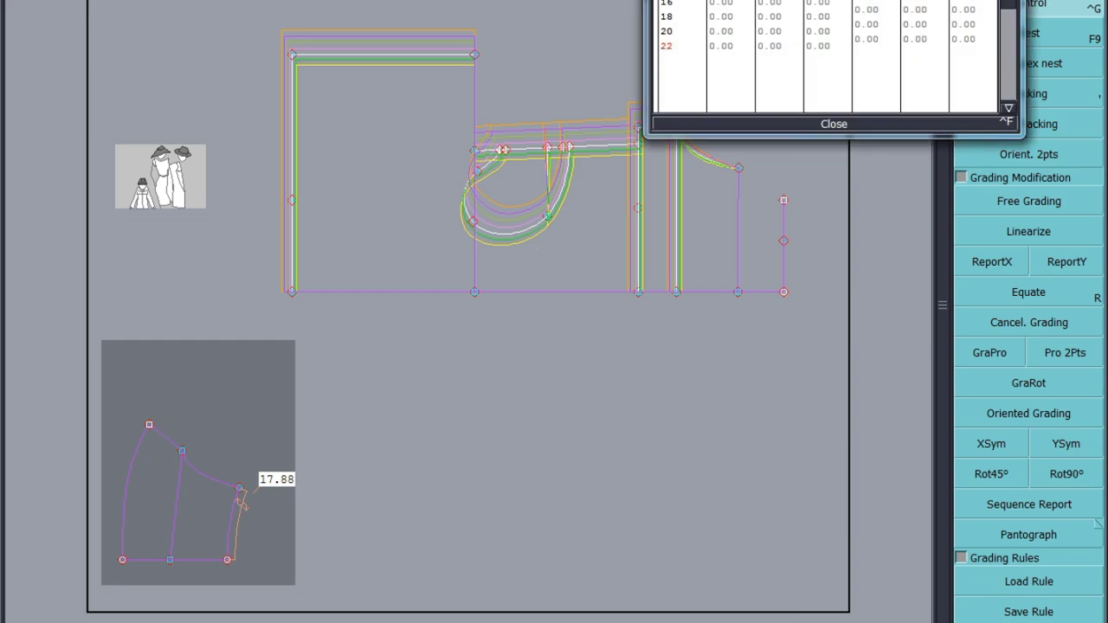
{"action": "left_click_drag", "start_coordinate": [914, 0], "coordinate": [914, 41]}
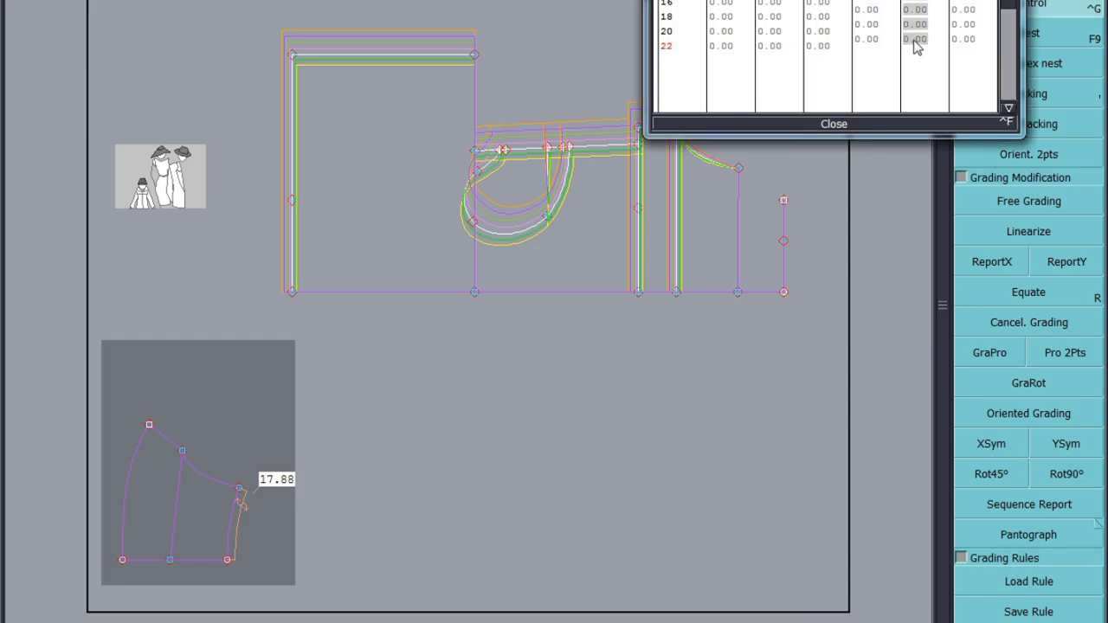
{"action": "type", "text": "1"}
{"action": "key", "text": "Return"}
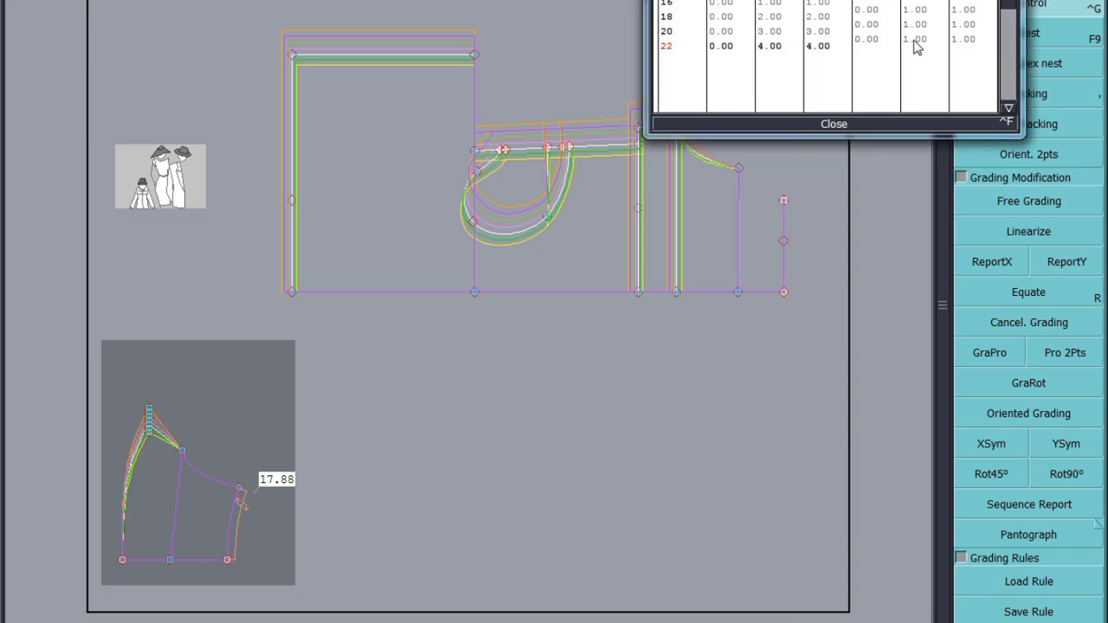
{"action": "left_click", "coordinate": [838, 124]}
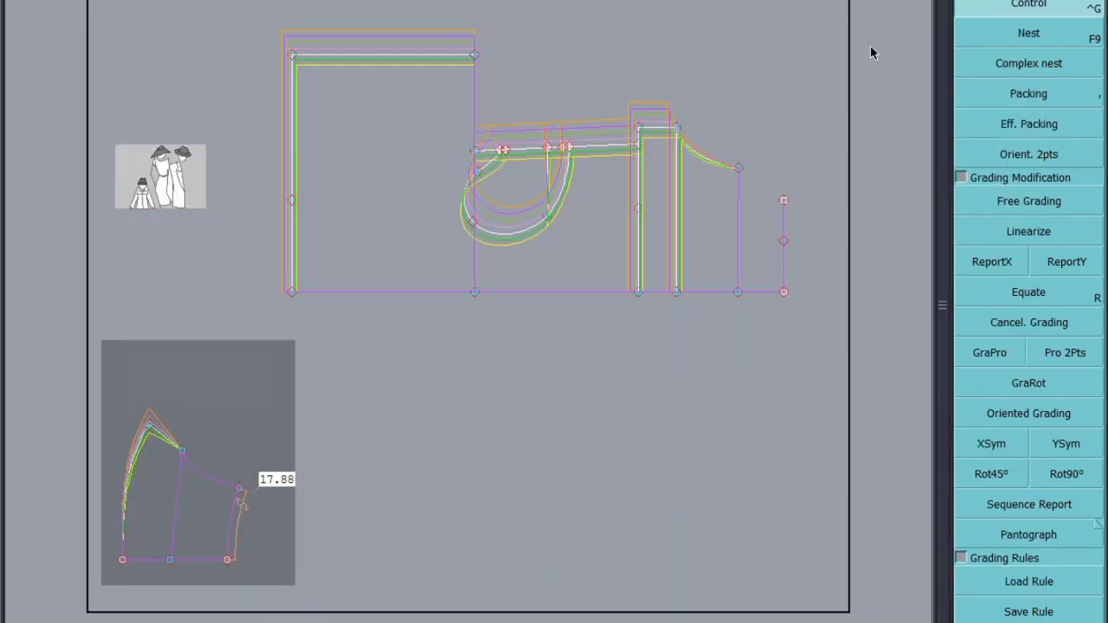
Set the Y grade of the sleeve's upper neck-edge corner to 0.50 per size through size 22
{"action": "left_click", "coordinate": [239, 490]}
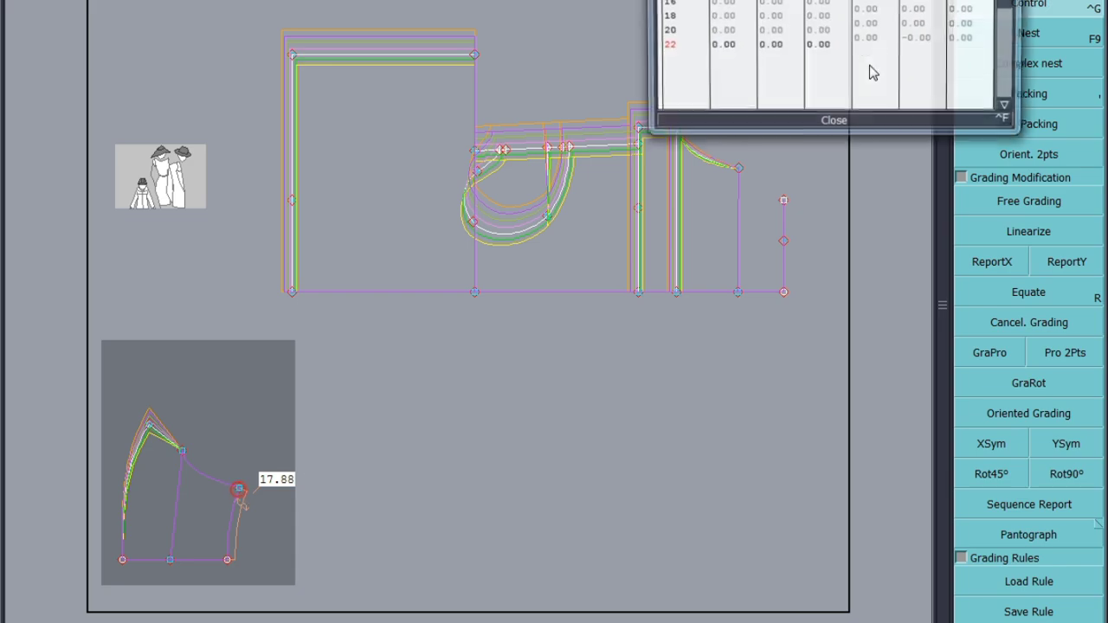
{"action": "left_click_drag", "start_coordinate": [920, 4], "coordinate": [921, 45]}
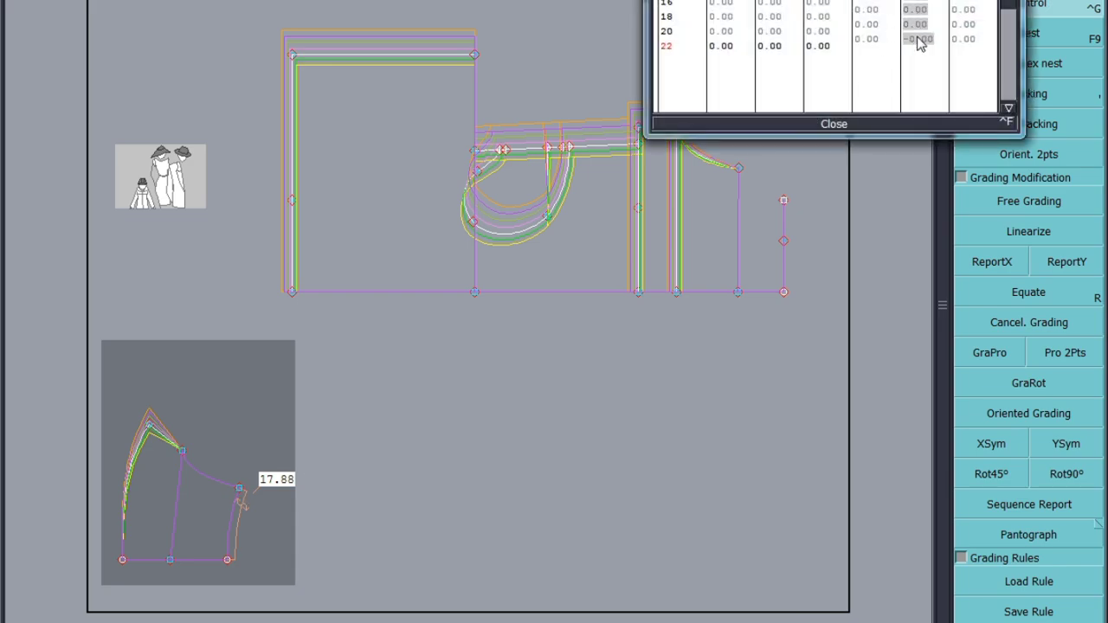
{"action": "type", "text": "0.5"}
{"action": "key", "text": "Return"}
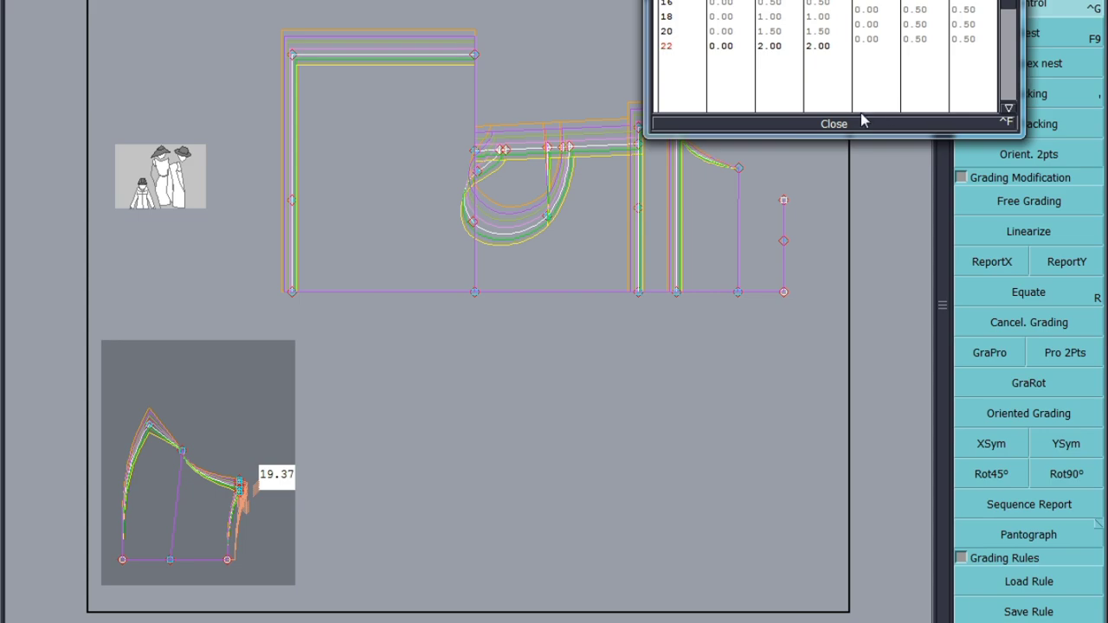
{"action": "left_click", "coordinate": [835, 123]}
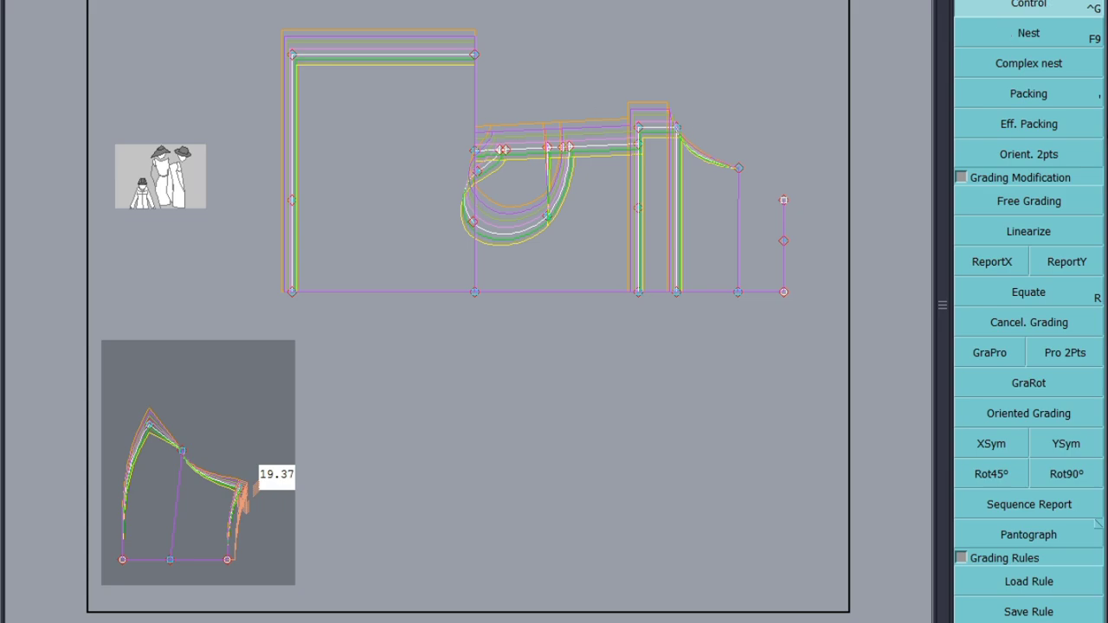
Set the Y grade of the sleeve's underarm point to 0.60 per size through size 22
{"action": "left_click", "coordinate": [181, 451]}
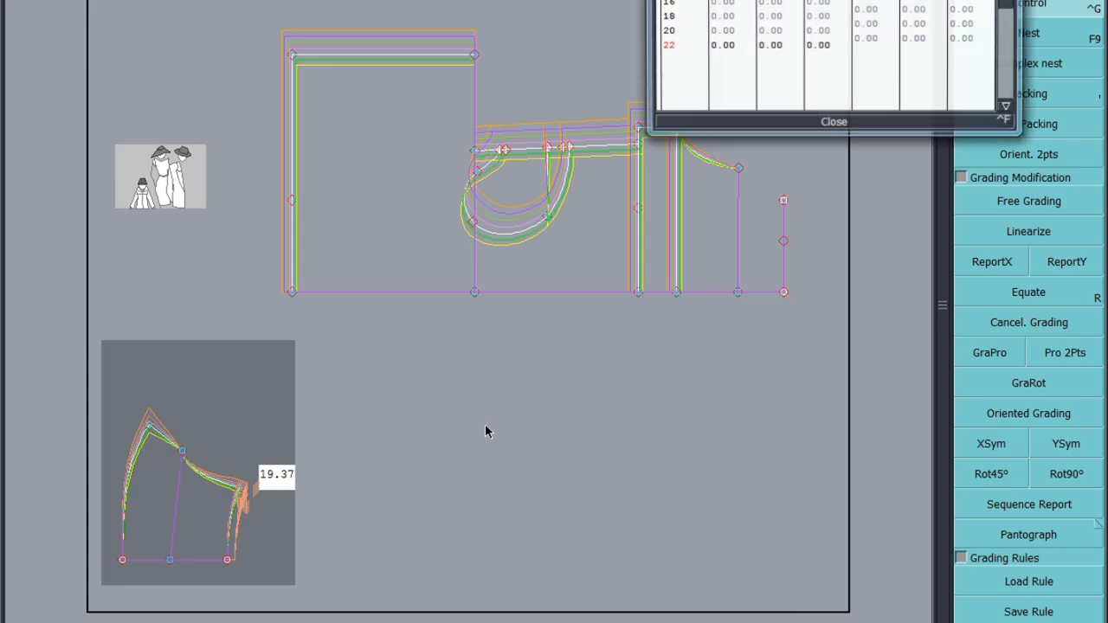
{"action": "left_click_drag", "start_coordinate": [913, 1], "coordinate": [913, 42]}
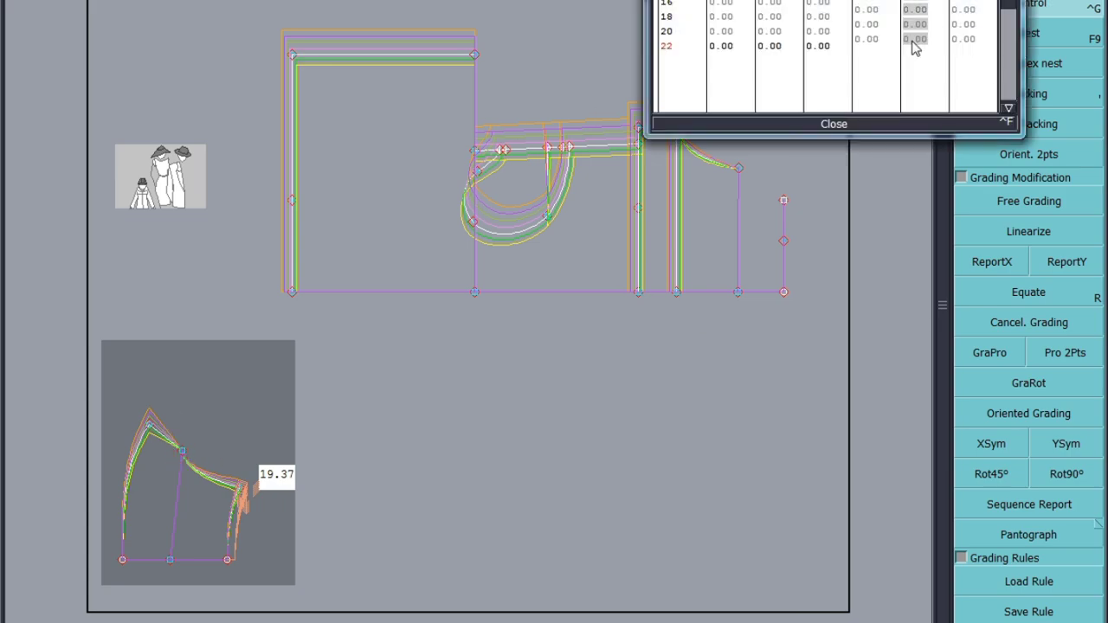
{"action": "key", "text": "Return"}
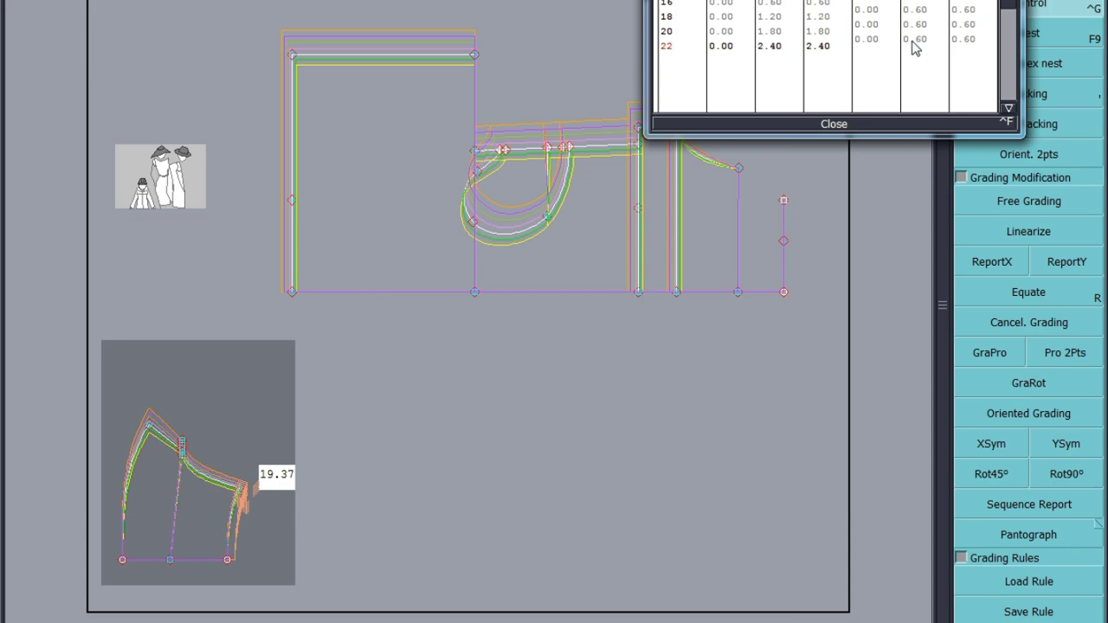
{"action": "left_click", "coordinate": [836, 124]}
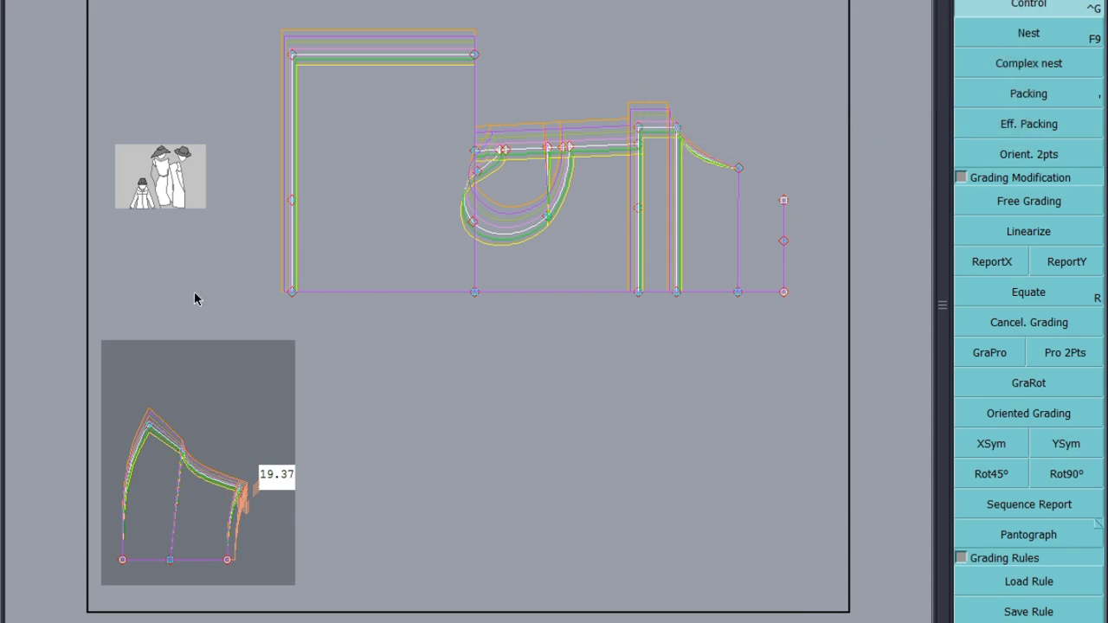
{"action": "scroll", "coordinate": [128, 561], "scroll_direction": "up", "scroll_amount": 2}
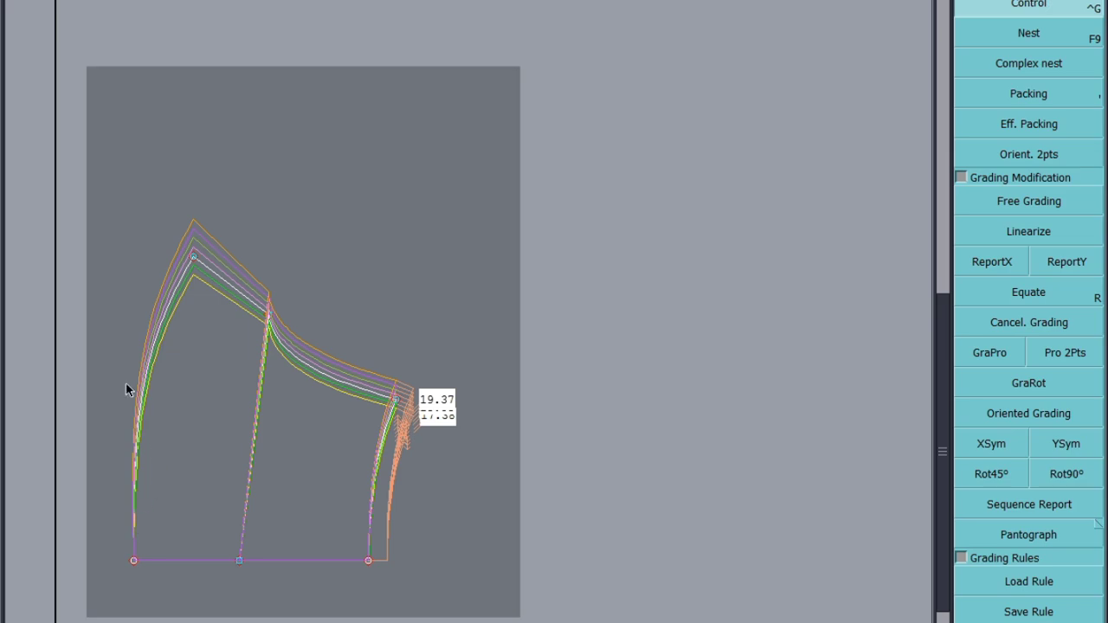
{"action": "scroll", "coordinate": [104, 339], "scroll_direction": "up", "scroll_amount": 1}
{"action": "scroll", "coordinate": [390, 269], "scroll_direction": "down", "scroll_amount": 2}
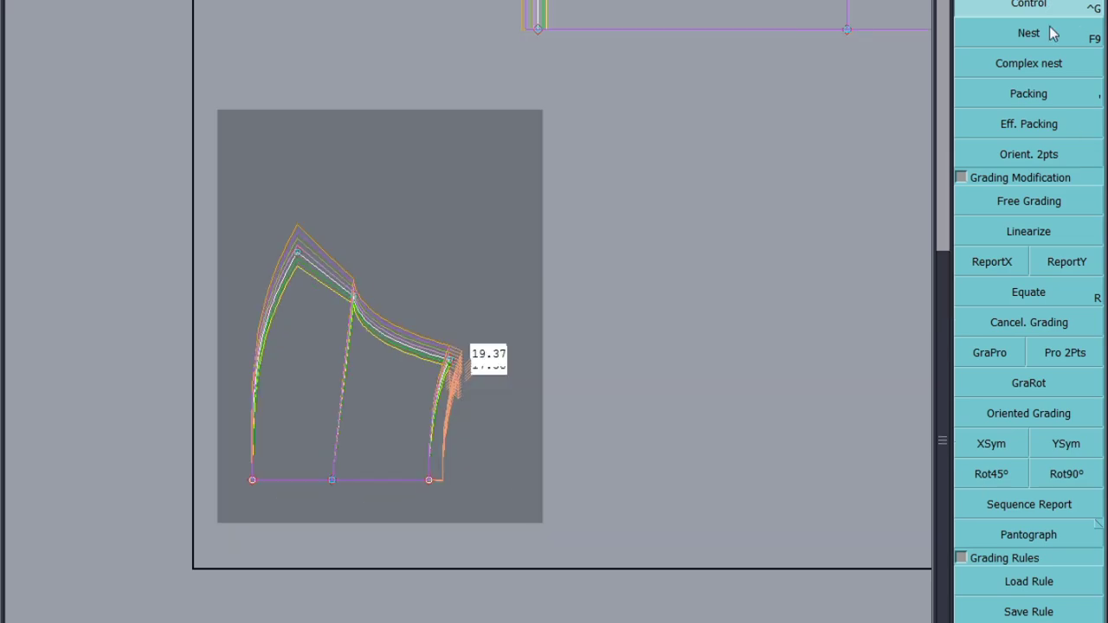
{"action": "left_click", "coordinate": [353, 293]}
{"action": "left_click_drag", "start_coordinate": [866, 7], "coordinate": [866, 41]}
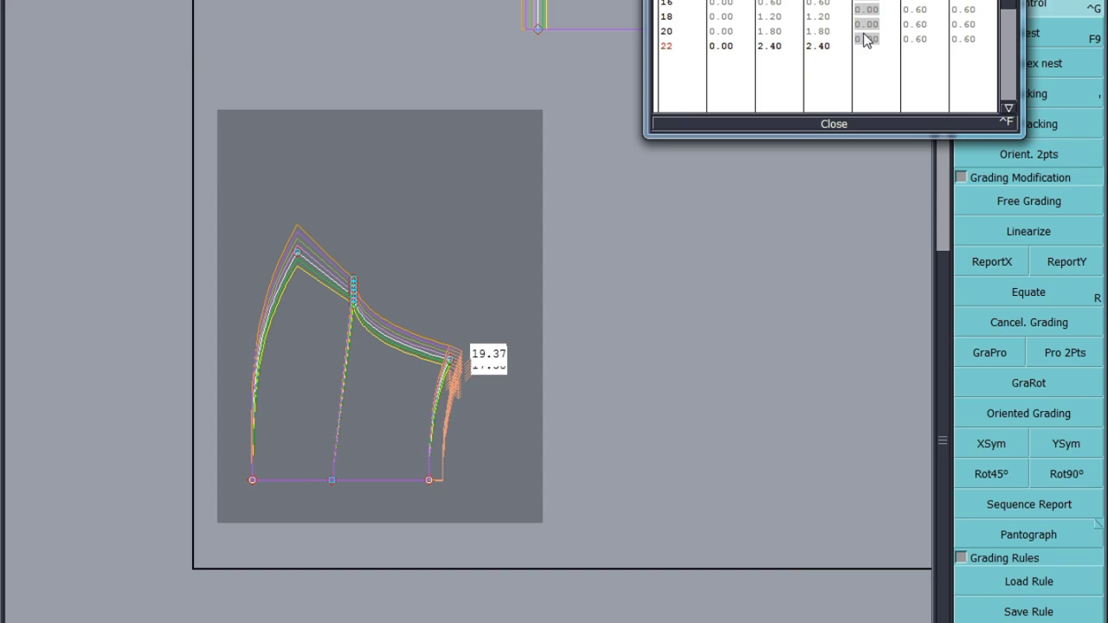
{"action": "left_click", "coordinate": [836, 123]}
Use ReportX to apply X grading to the sleeve's underarm point and the lower end of its inner line
{"action": "left_click", "coordinate": [987, 265]}
{"action": "left_click", "coordinate": [355, 300]}
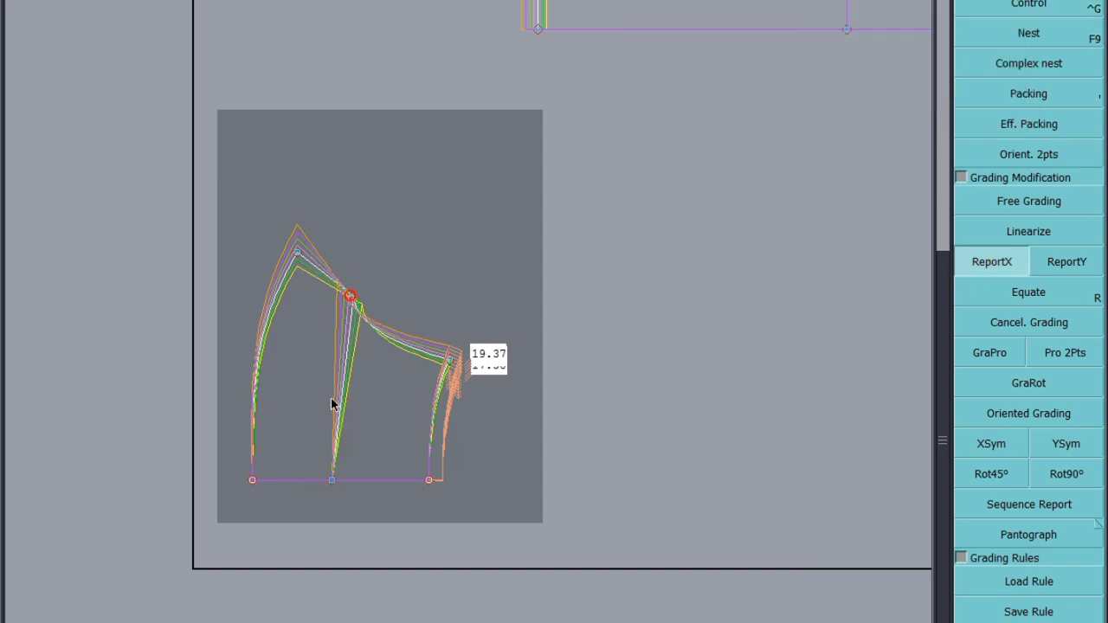
{"action": "left_click", "coordinate": [331, 479]}
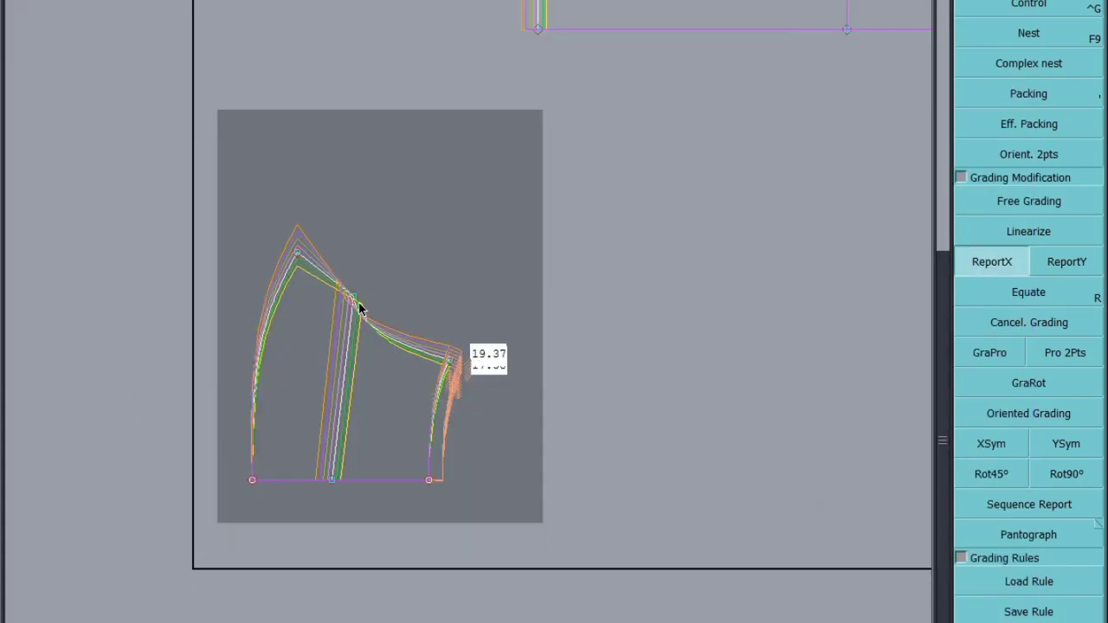
Try ReportX on the sleeve opening's upper corner and GraPro along the opening edge, and undo the corner's X grading
{"action": "left_click", "coordinate": [297, 252]}
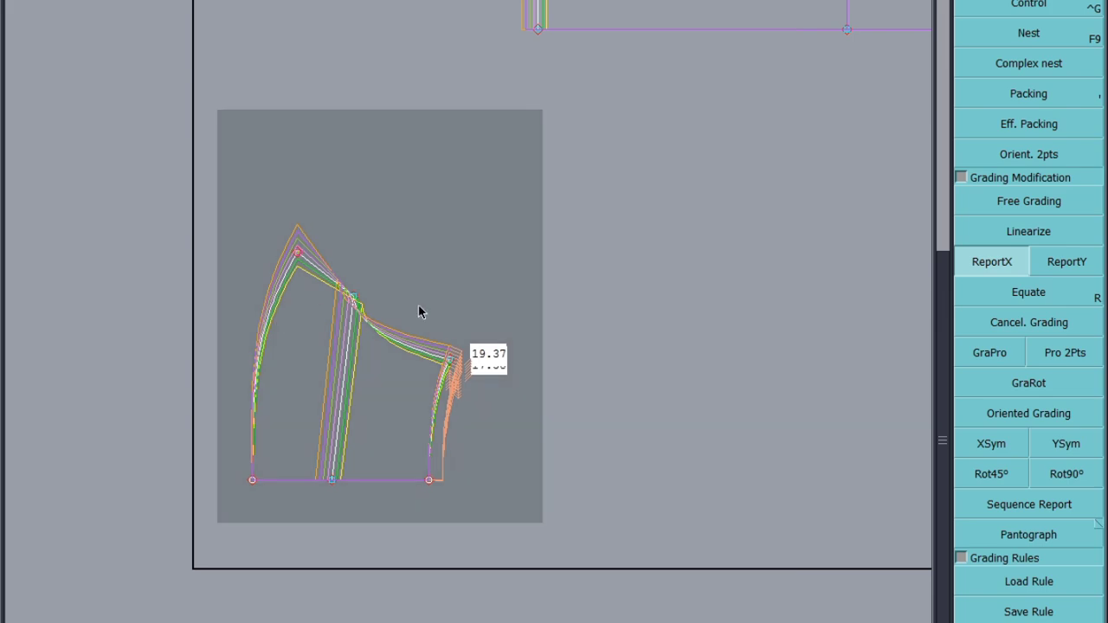
{"action": "left_click", "coordinate": [299, 253]}
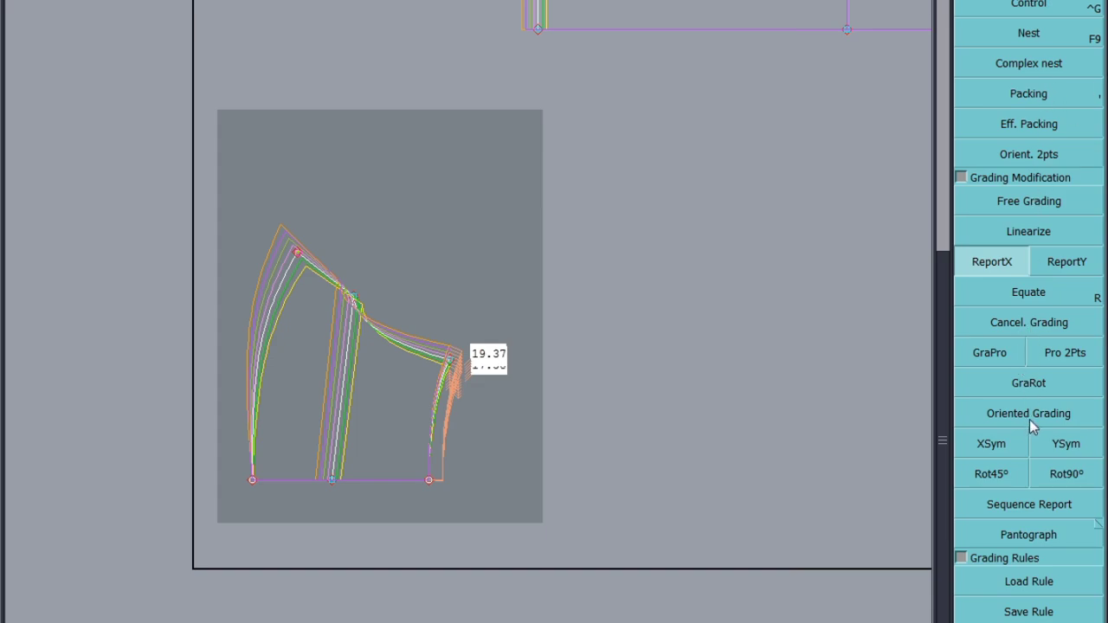
{"action": "left_click", "coordinate": [989, 351]}
{"action": "left_click", "coordinate": [251, 480]}
{"action": "left_click", "coordinate": [297, 253]}
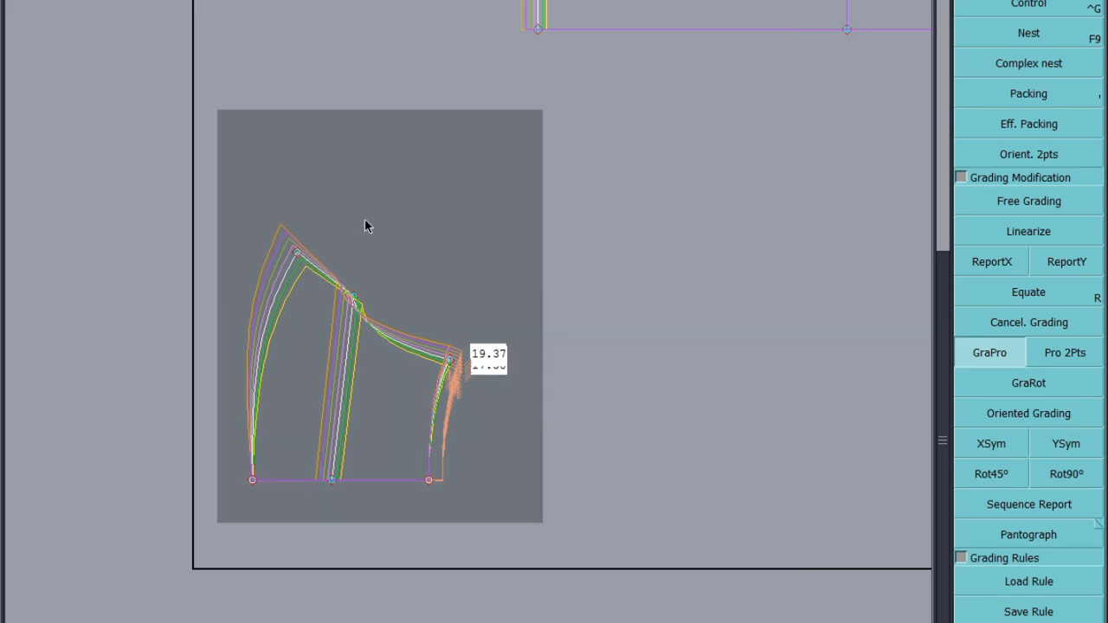
{"action": "key", "text": "ctrl+z"}
{"action": "scroll", "coordinate": [269, 288], "scroll_direction": "up", "scroll_amount": 2}
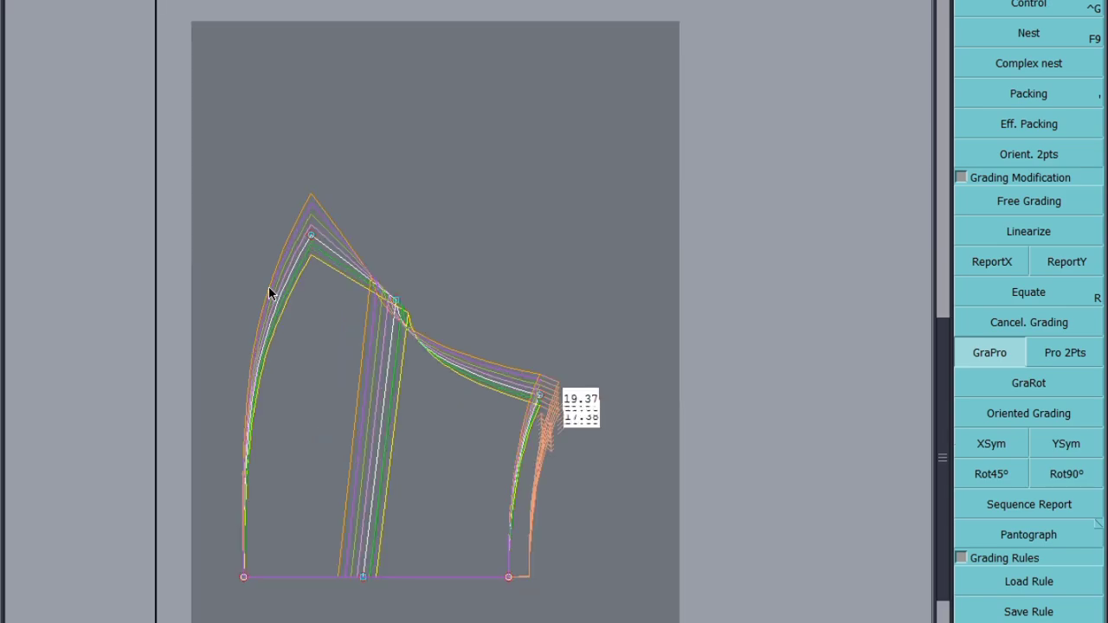
Set the Y grade of the sleeve's underarm point to 0.80 per size through size 22
{"action": "left_click", "coordinate": [1046, 5]}
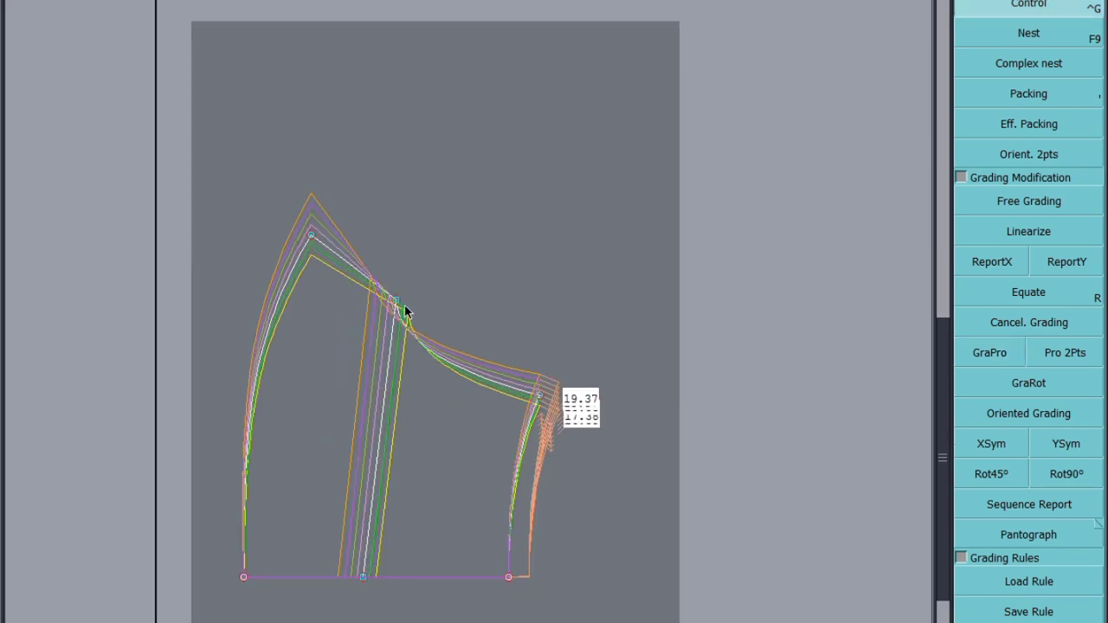
{"action": "left_click", "coordinate": [395, 305]}
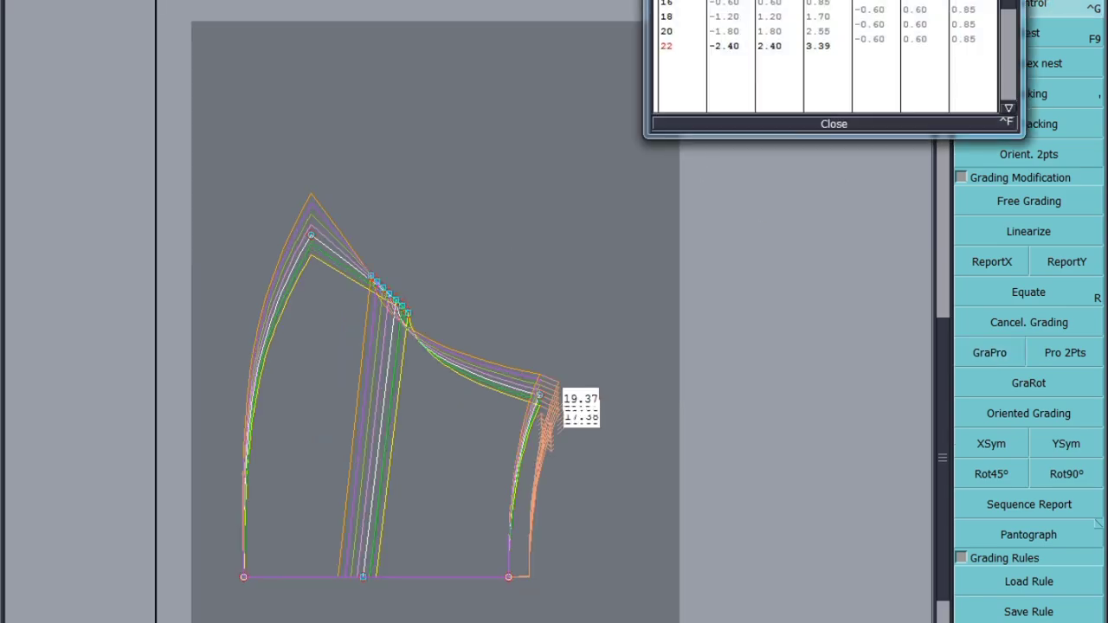
{"action": "left_click_drag", "start_coordinate": [915, 7], "coordinate": [917, 43]}
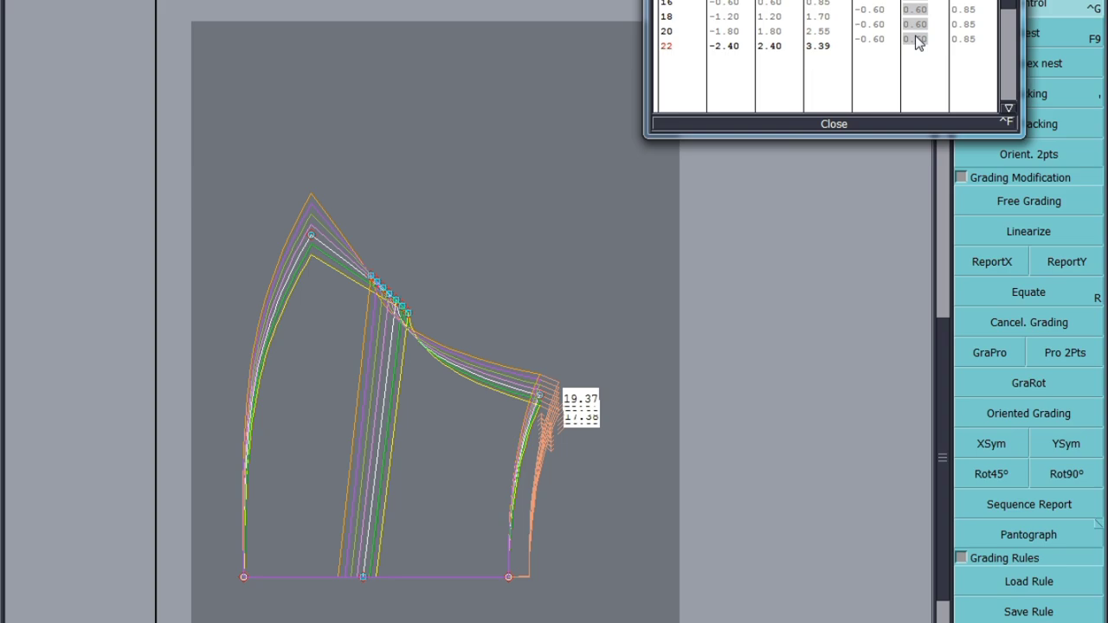
{"action": "left_click", "coordinate": [834, 123]}
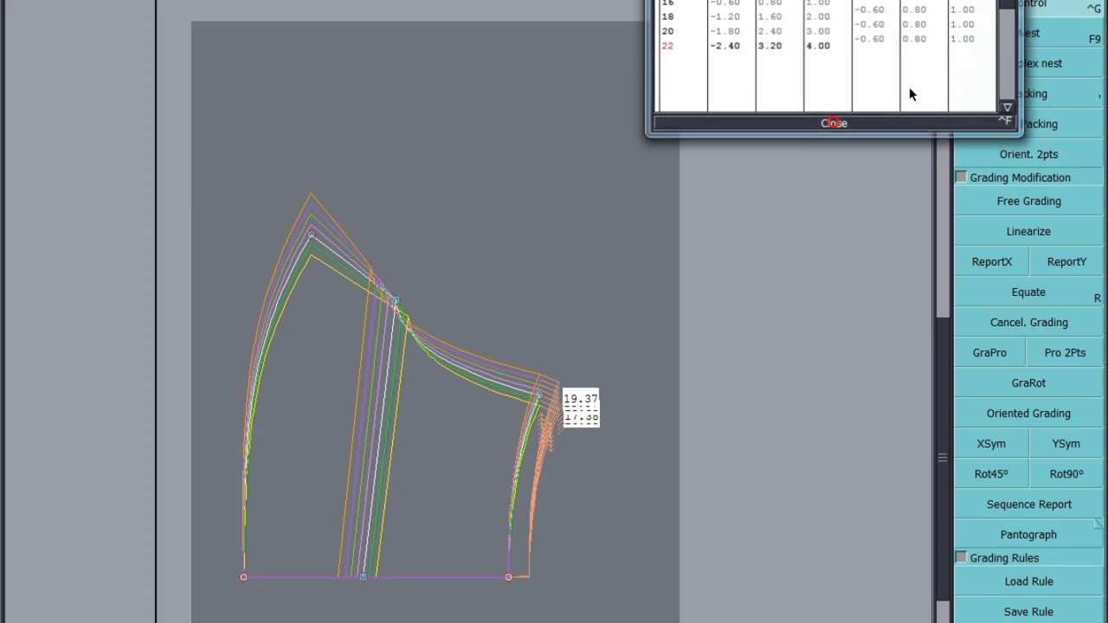
Use ReportX to apply the underarm point's X grading to both ends of the sleeve's opening edge and the neck edge's lower corner
{"action": "left_click", "coordinate": [1036, 93]}
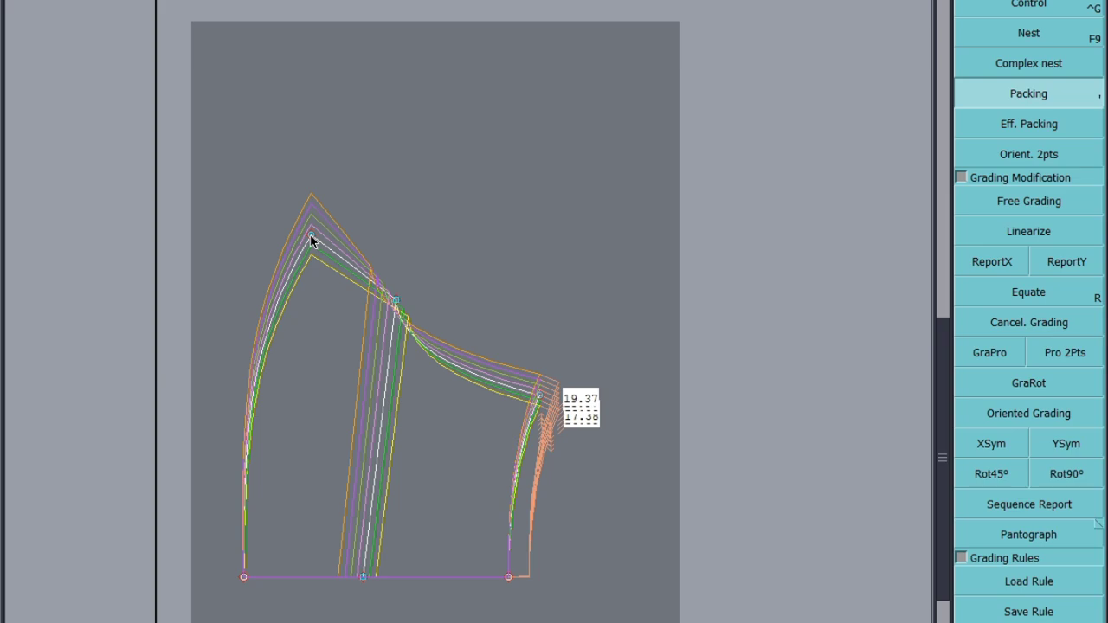
{"action": "left_click_drag", "start_coordinate": [334, 178], "coordinate": [201, 616]}
{"action": "left_click", "coordinate": [1010, 261]}
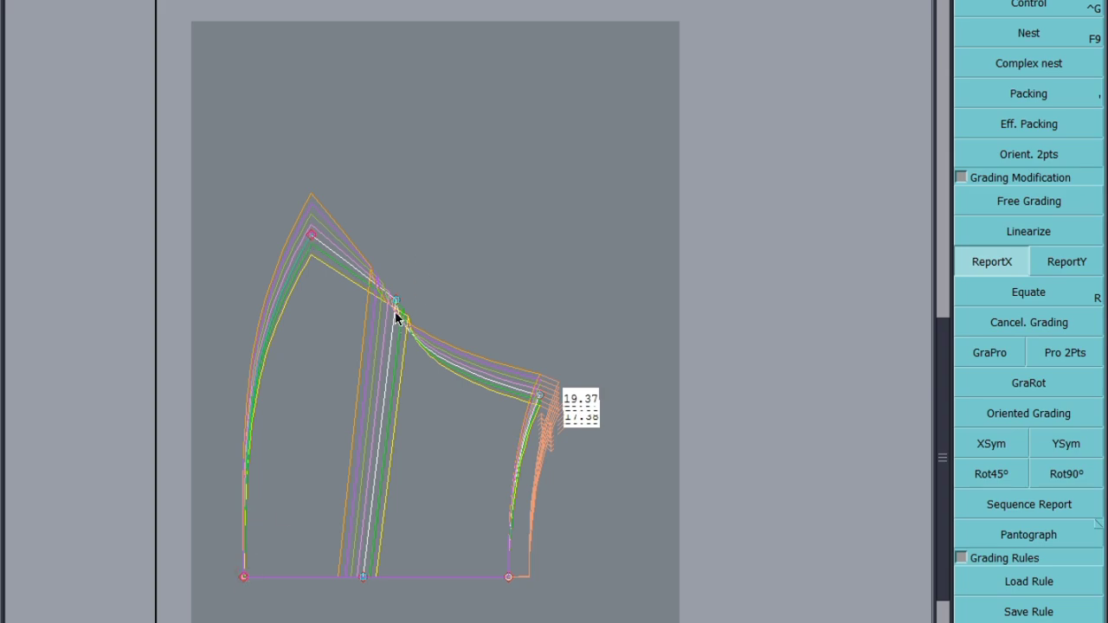
{"action": "left_click", "coordinate": [309, 232]}
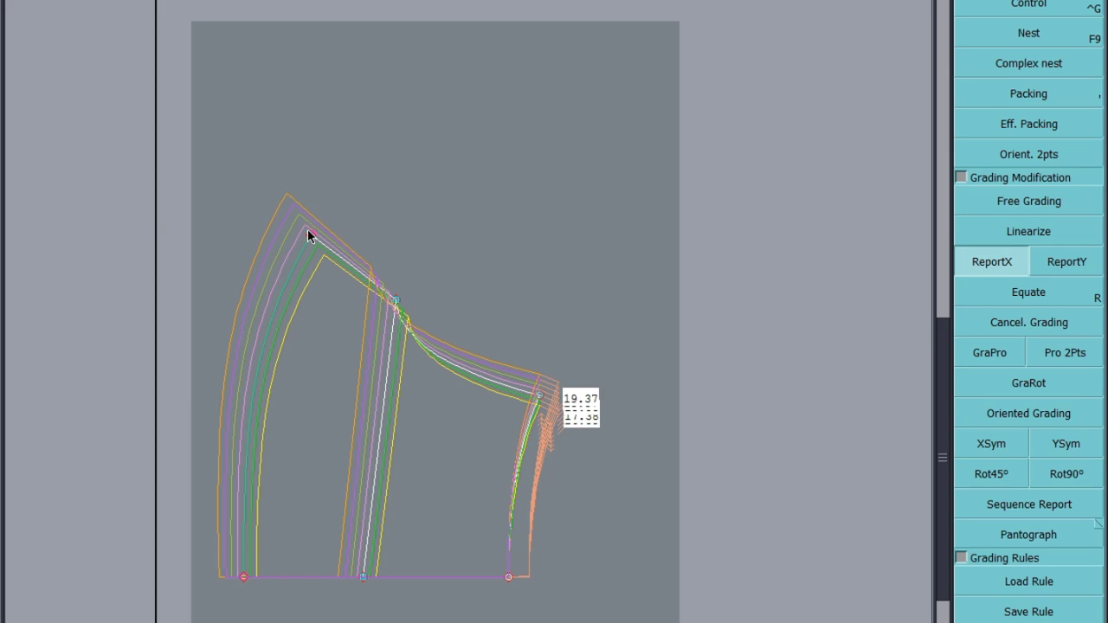
{"action": "left_click", "coordinate": [404, 168]}
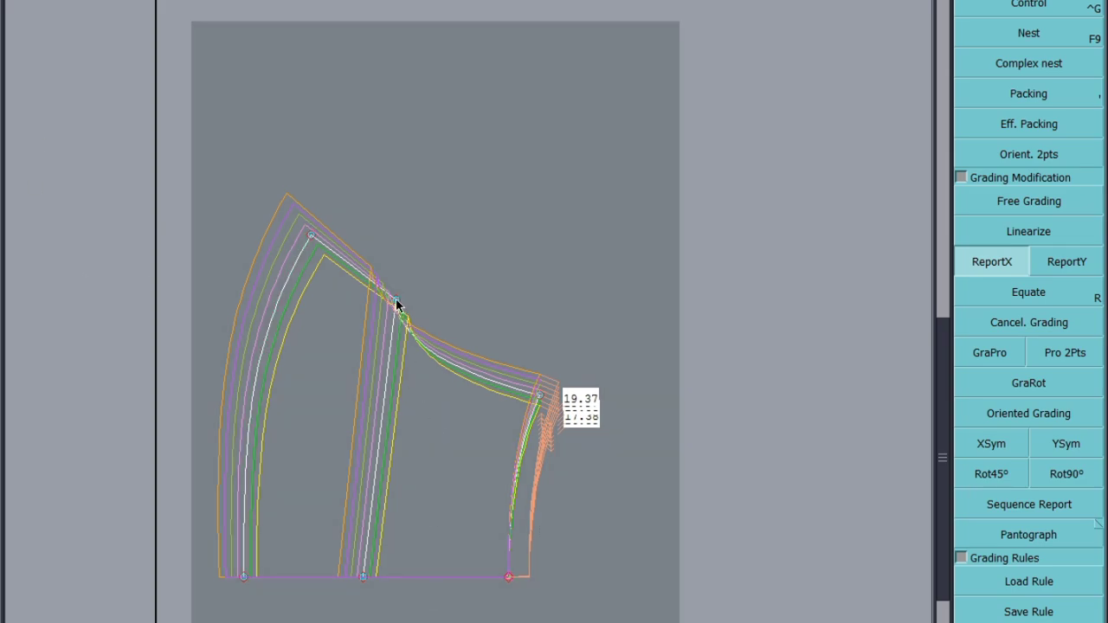
{"action": "left_click", "coordinate": [395, 303]}
{"action": "left_click", "coordinate": [507, 577]}
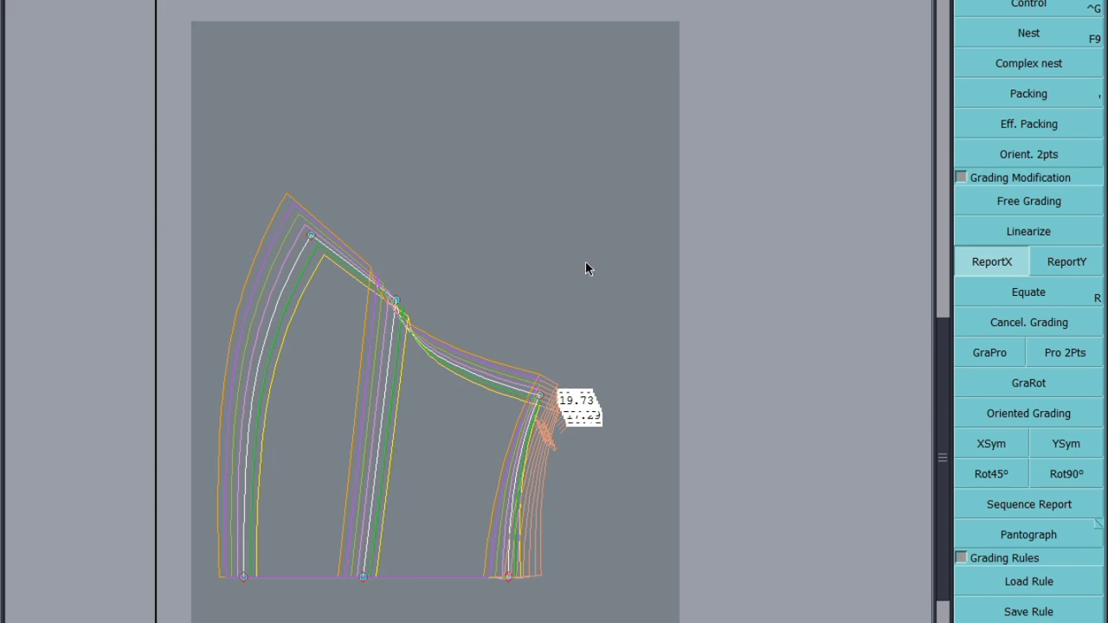
Remove the length dimension from the sleeve's neck edge and display the nested sizes again
{"action": "scroll", "coordinate": [489, 577], "scroll_direction": "up", "scroll_amount": 4}
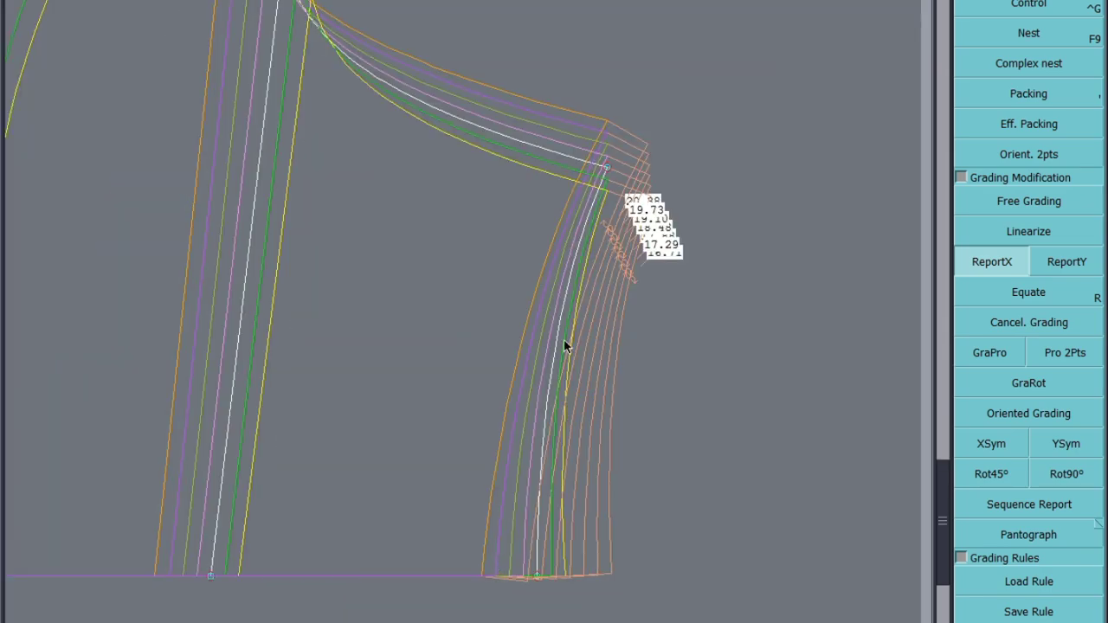
{"action": "key", "text": "F12"}
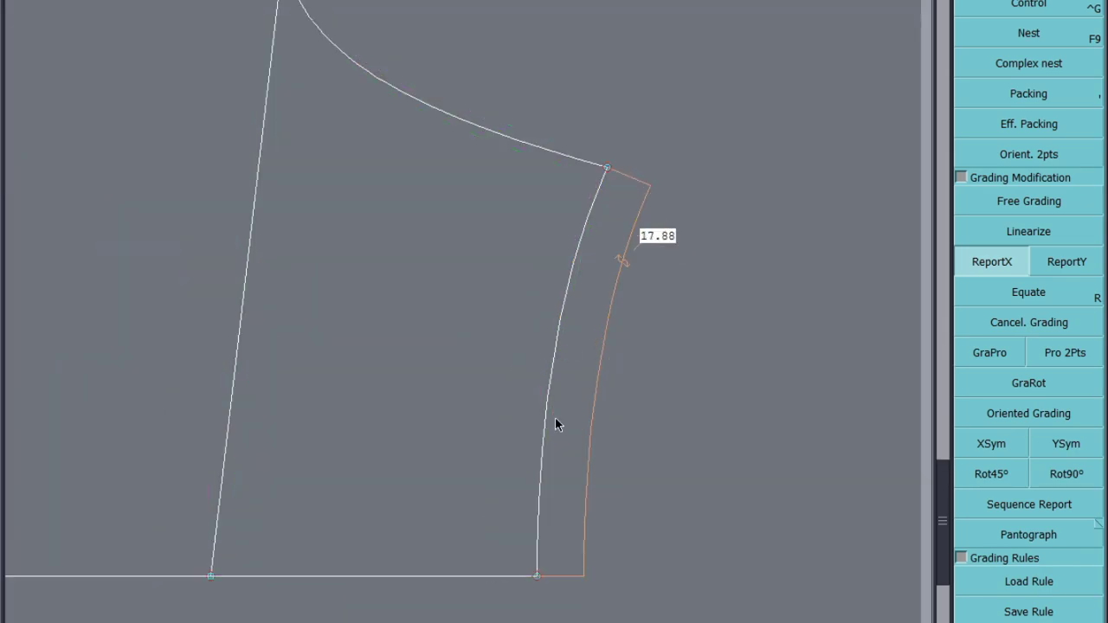
{"action": "key", "text": "F9"}
{"action": "key", "text": "F12"}
{"action": "left_click", "coordinate": [597, 380]}
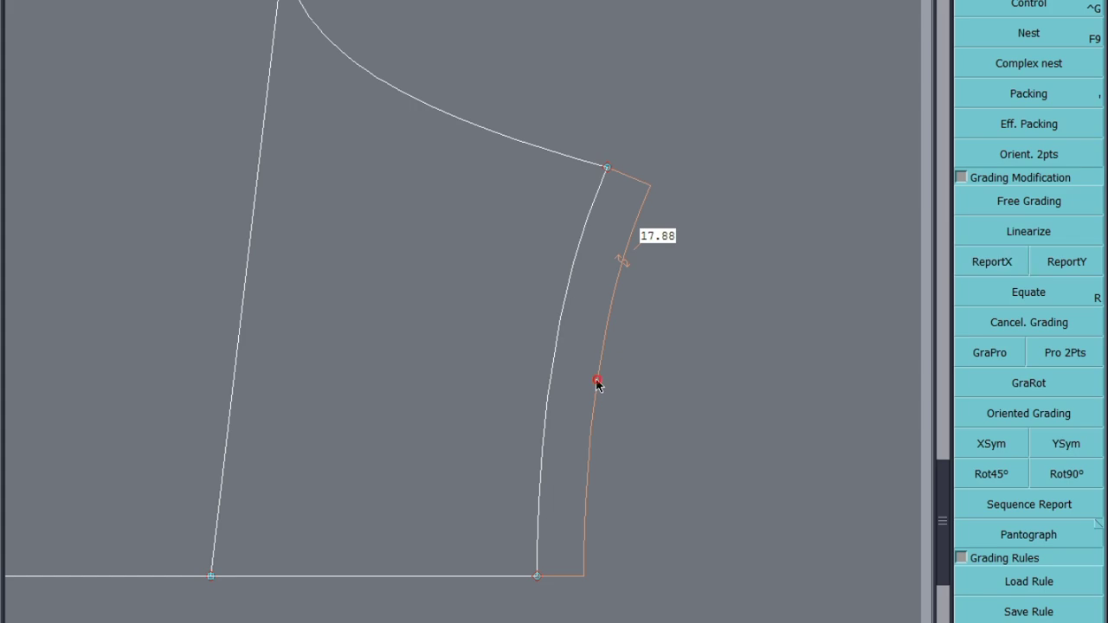
{"action": "key", "text": "F9"}
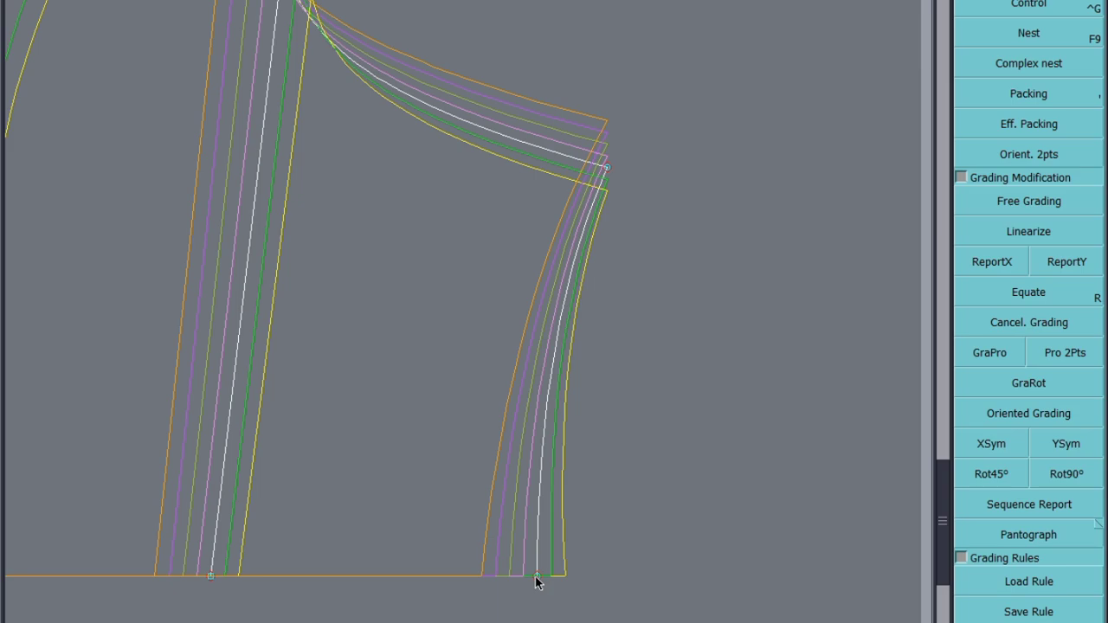
Add a point on the sleeve's neck edge a little below its midpoint and insert it into the line
{"action": "left_click_drag", "start_coordinate": [535, 576], "coordinate": [548, 394]}
{"action": "key", "text": "F3"}
{"action": "left_click", "coordinate": [1012, 340]}
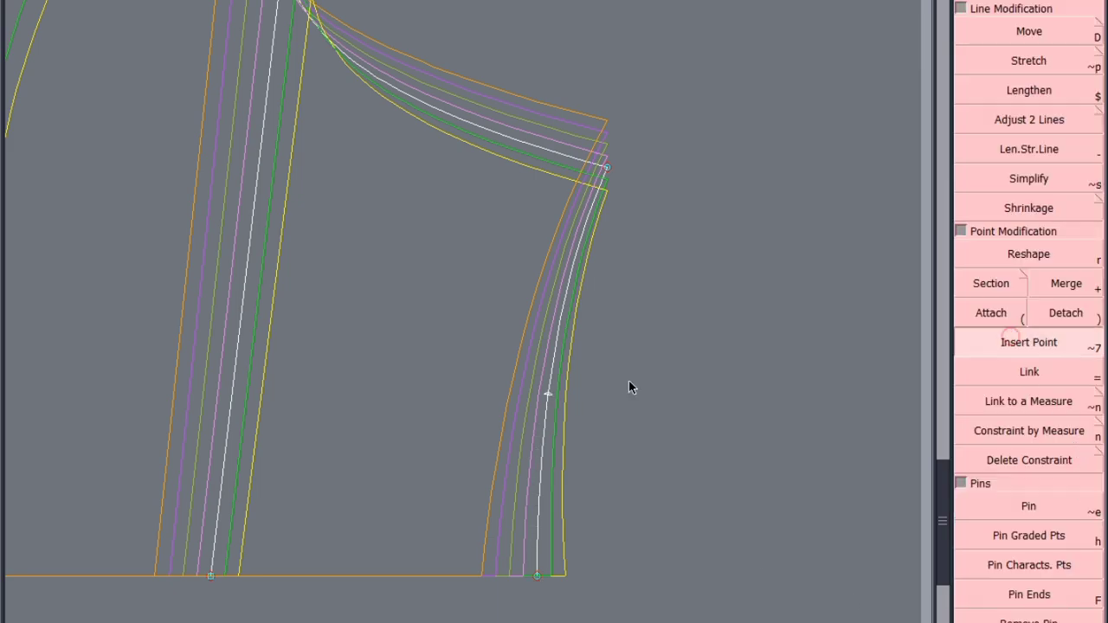
{"action": "left_click", "coordinate": [551, 393]}
Move the inserted neck-edge point's graded positions by hand, to about X -2.36, Y -1.01 for size 22 and X -1.70, Y -0.42 for size 20
{"action": "key", "text": "F6"}
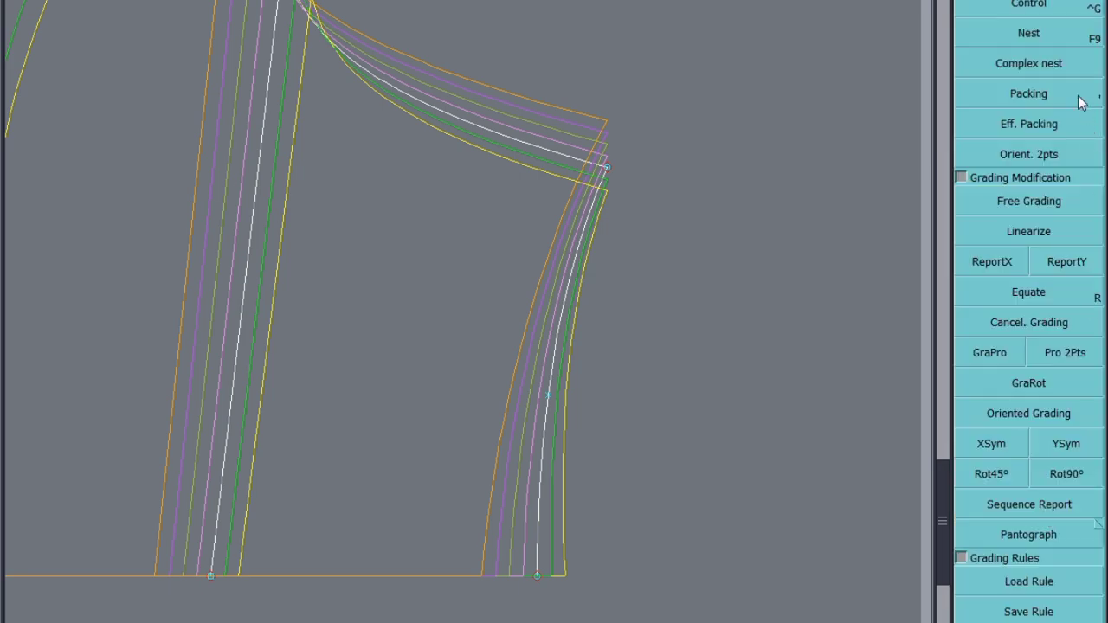
{"action": "left_click", "coordinate": [1022, 4]}
{"action": "left_click", "coordinate": [546, 396]}
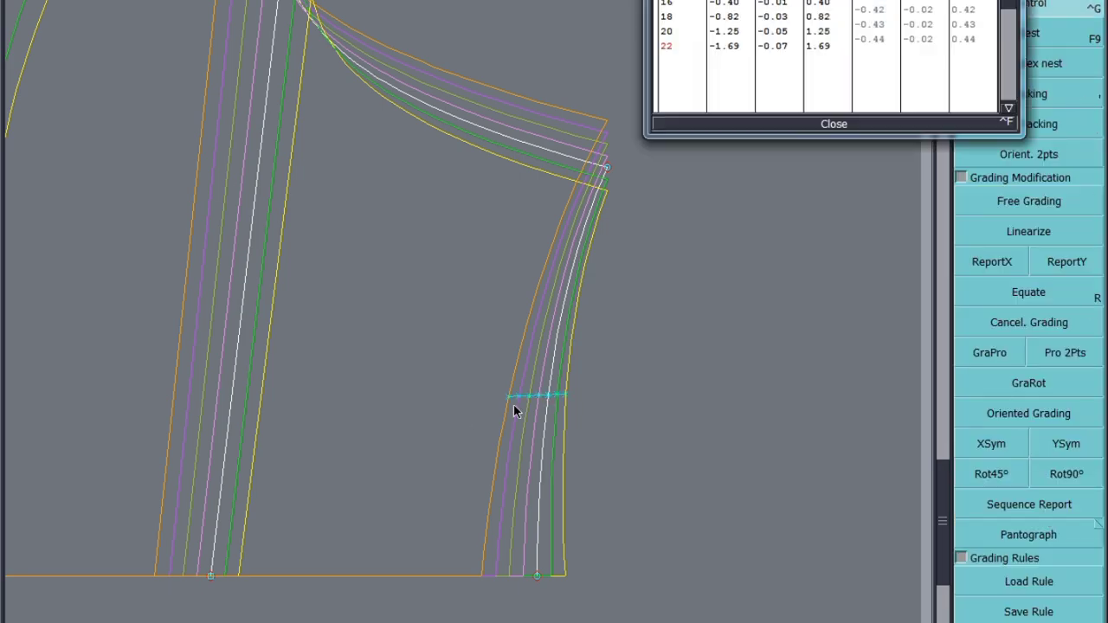
{"action": "left_click", "coordinate": [492, 418]}
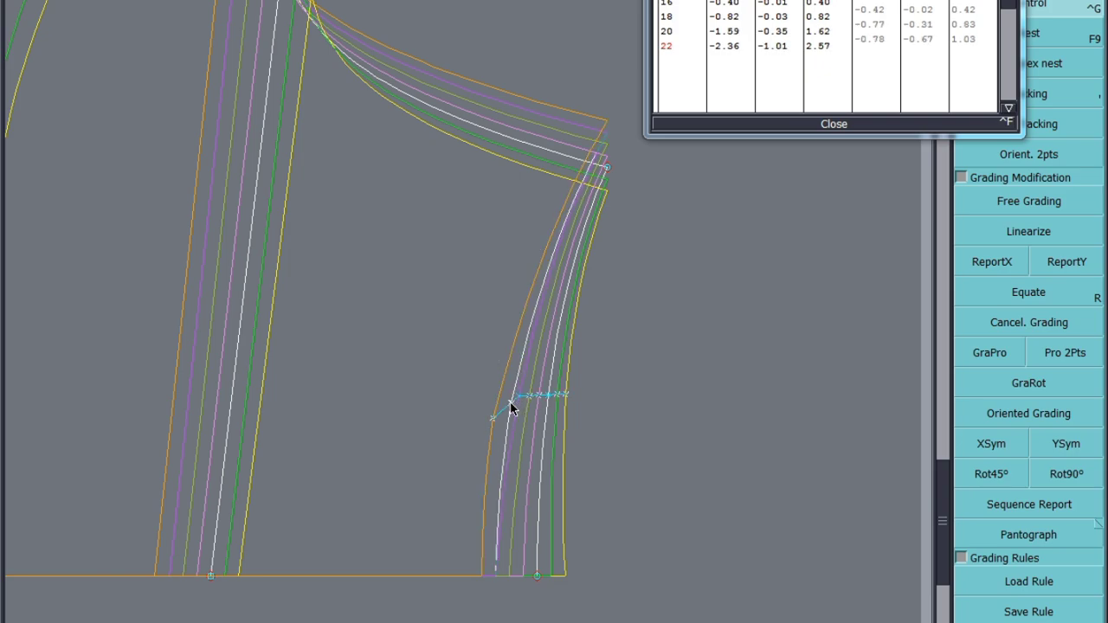
{"action": "left_click", "coordinate": [507, 403]}
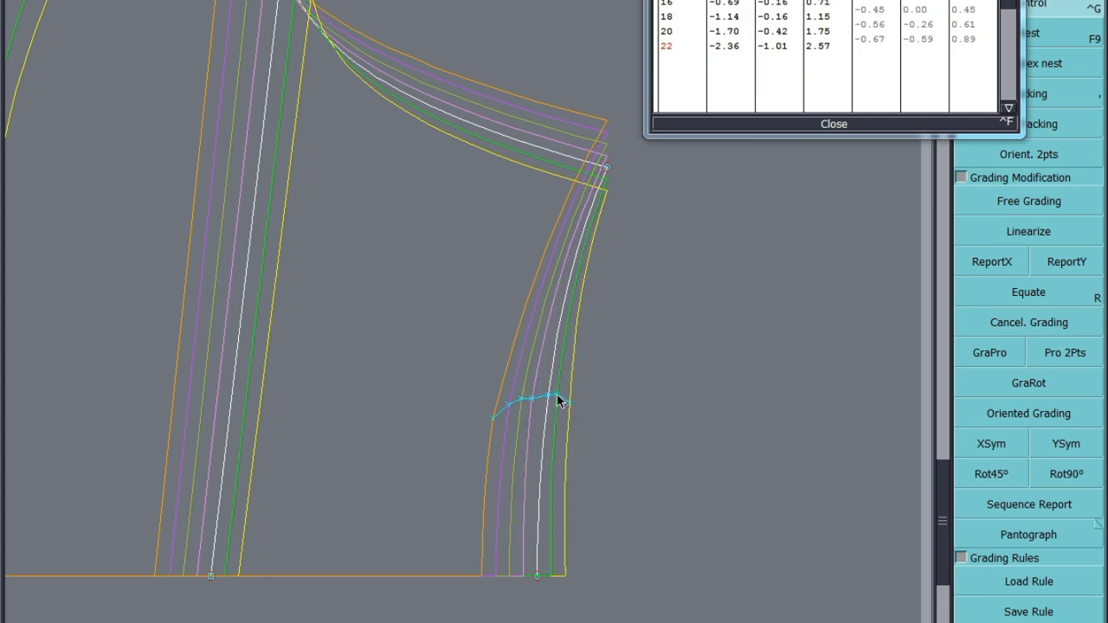
{"action": "left_click", "coordinate": [563, 403]}
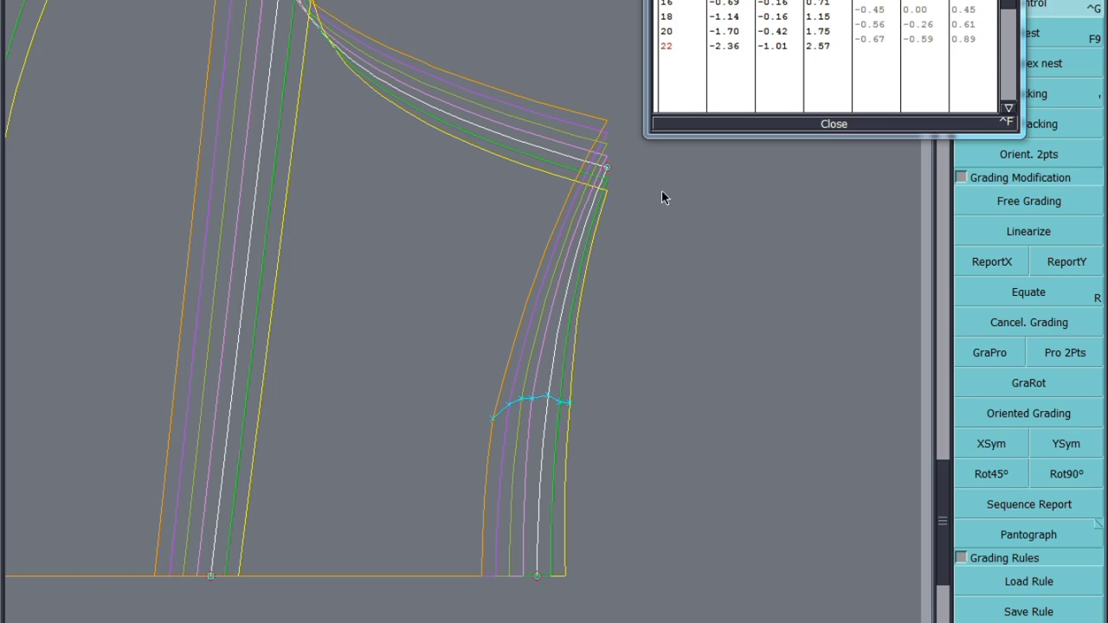
{"action": "left_click", "coordinate": [831, 123]}
Place a second point with Developed on the neck edge, between the first inserted point and the upper corner, and insert it into the line
{"action": "key", "text": "F1"}
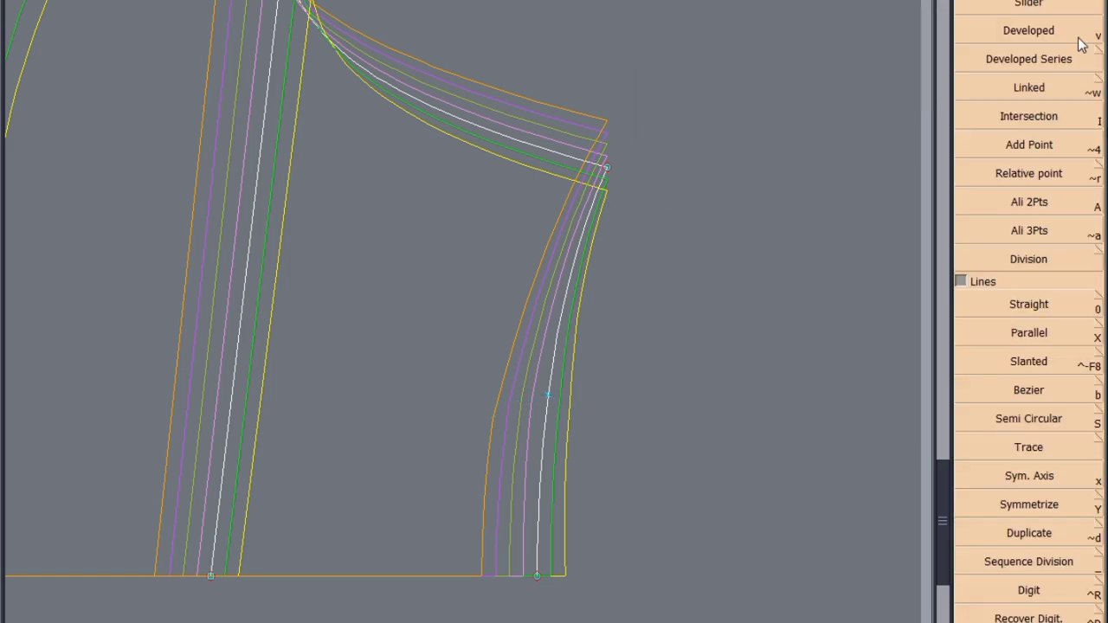
{"action": "left_click", "coordinate": [1024, 33]}
{"action": "left_click", "coordinate": [551, 395]}
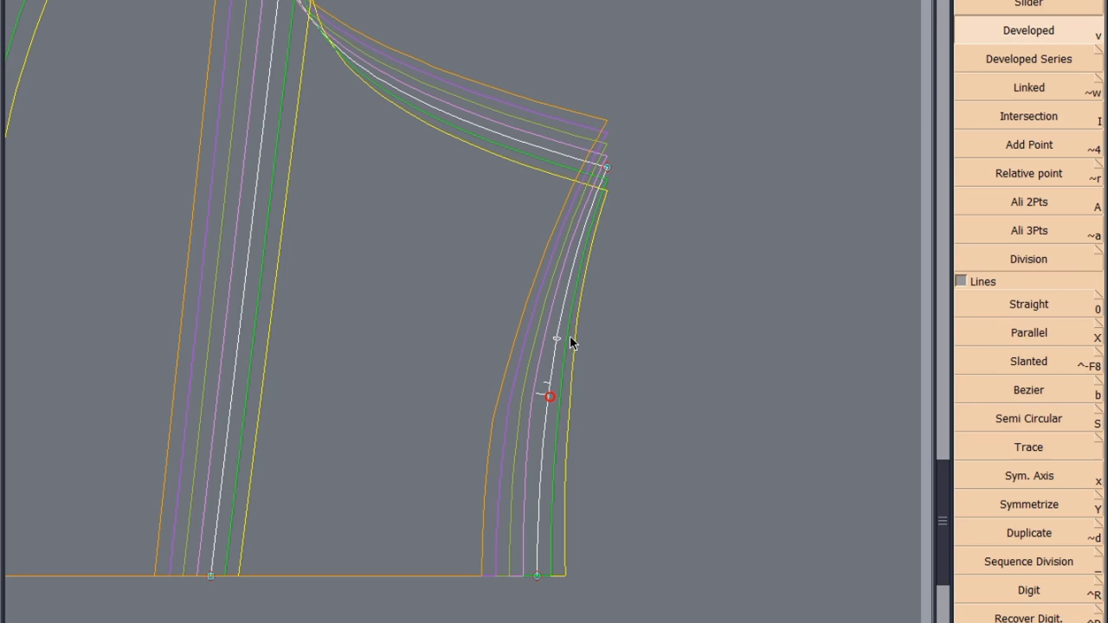
{"action": "left_click", "coordinate": [567, 293]}
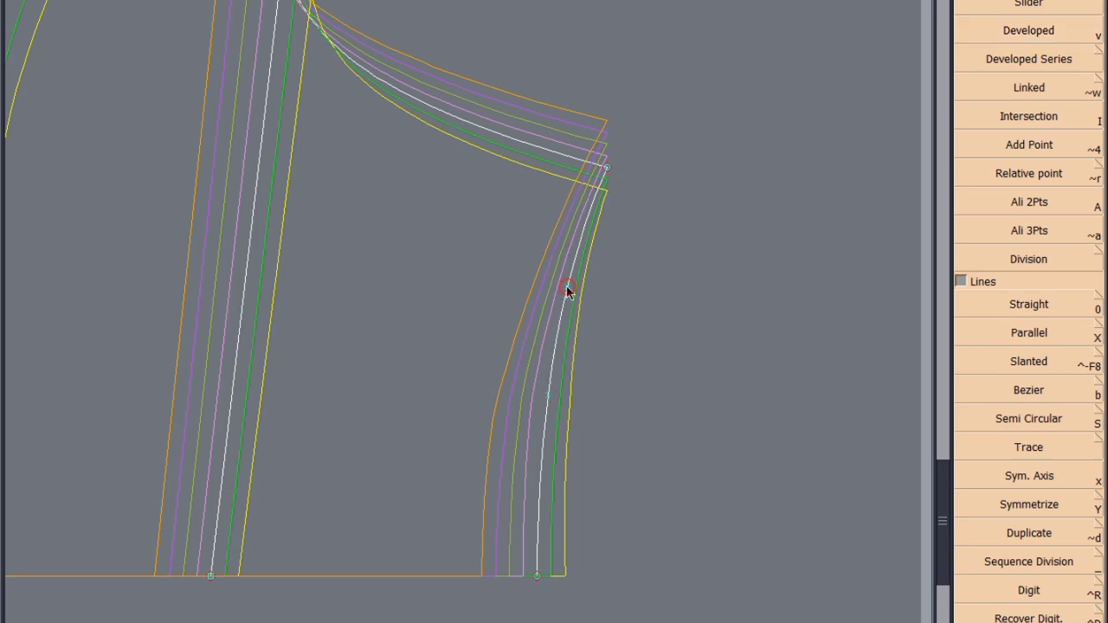
{"action": "key", "text": "F3"}
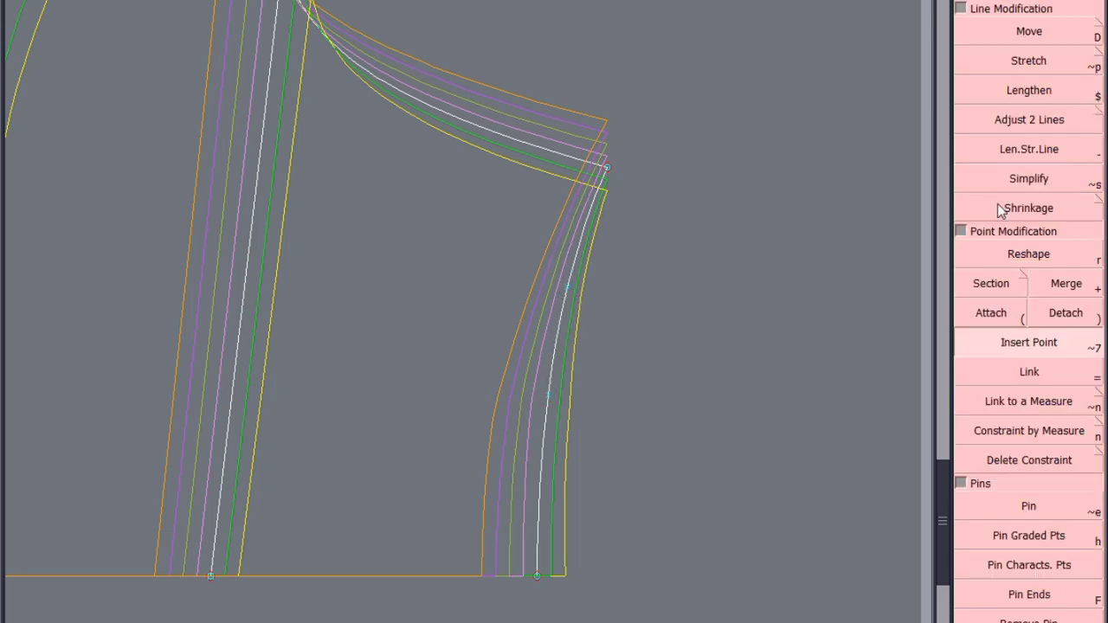
Move the second neck-edge point's graded positions to about X -2.01, Y -0.82 for size 22 and X -1.41, Y -0.37 for size 20
{"action": "key", "text": "F6"}
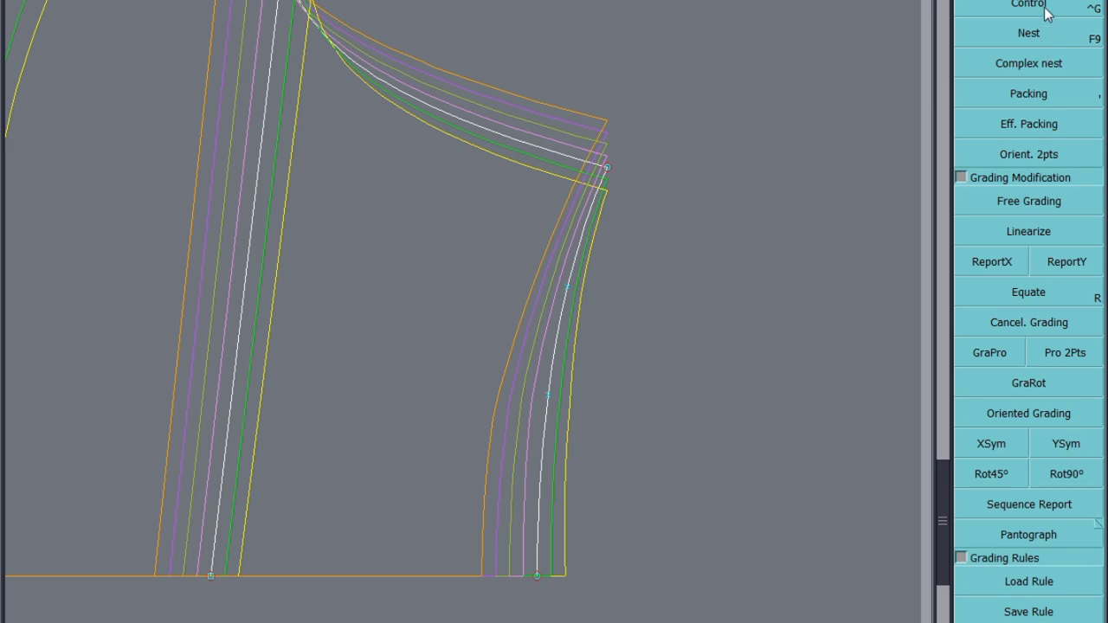
{"action": "left_click", "coordinate": [1043, 7]}
{"action": "left_click", "coordinate": [568, 290]}
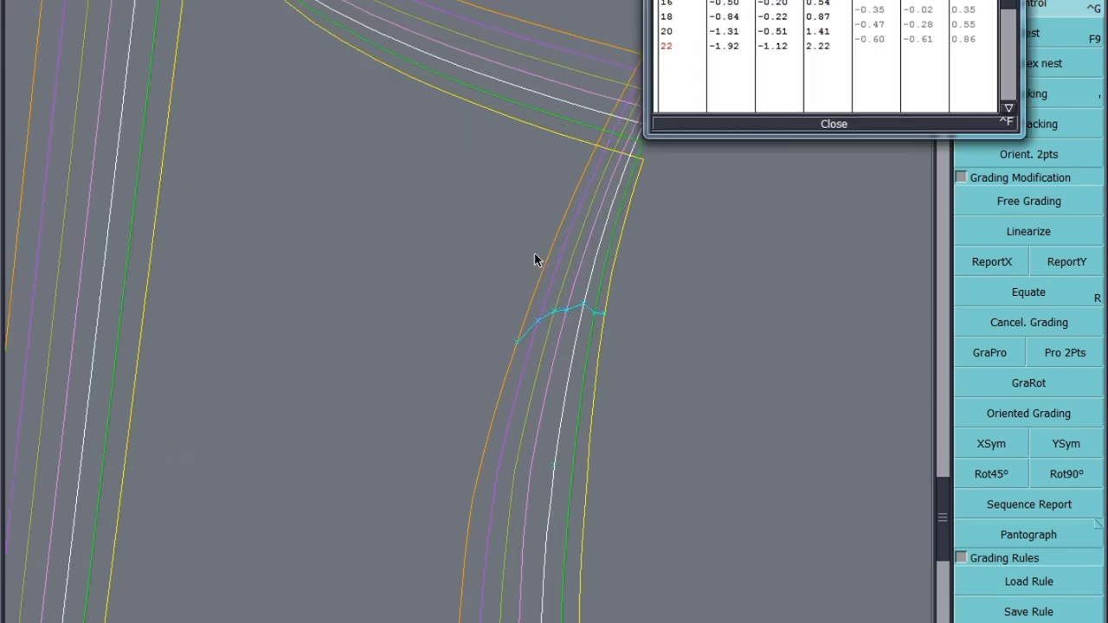
{"action": "left_click", "coordinate": [514, 338]}
{"action": "left_click", "coordinate": [516, 332]}
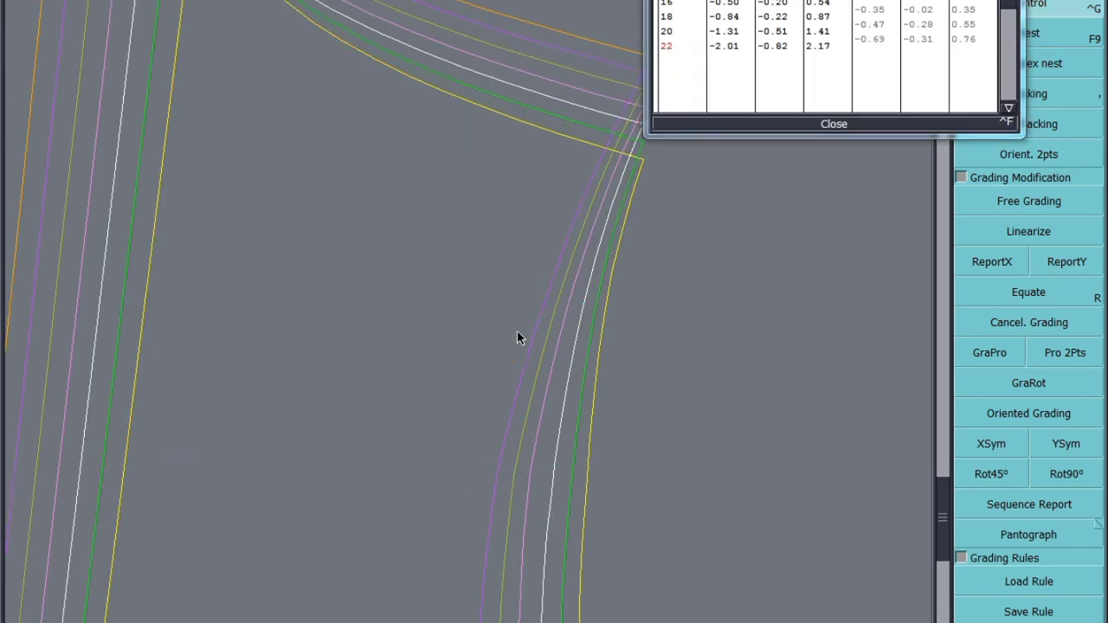
{"action": "left_click", "coordinate": [525, 335]}
{"action": "left_click", "coordinate": [538, 322]}
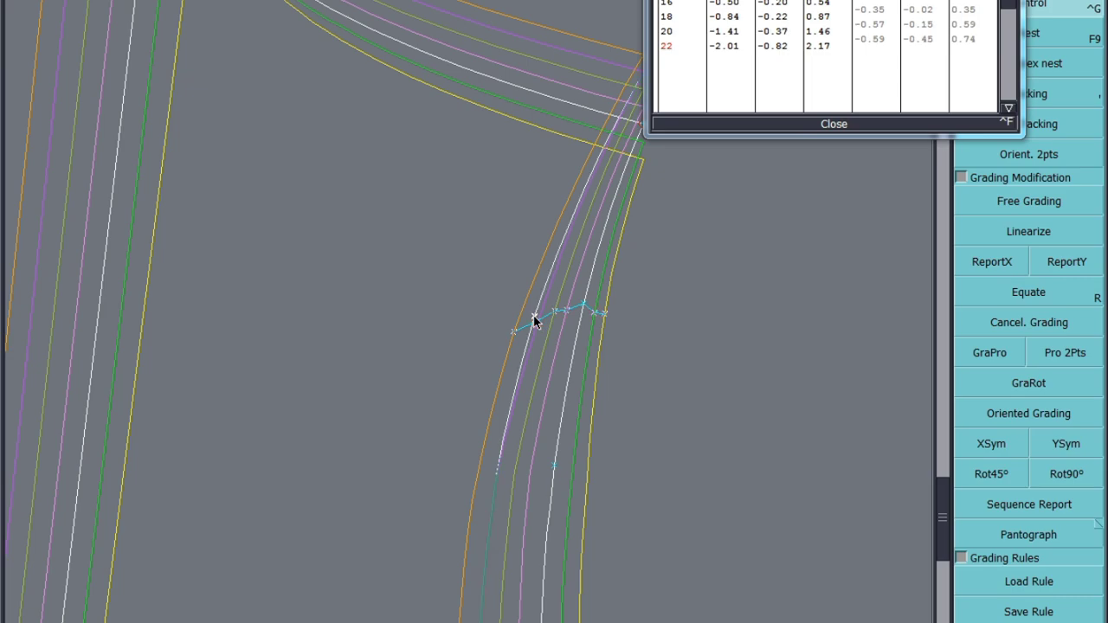
Move that point to about X -1.02, Y -0.27 for size 18 and X -0.60, Y -0.20 for size 16, and lower its smaller sizes
{"action": "left_click", "coordinate": [548, 313]}
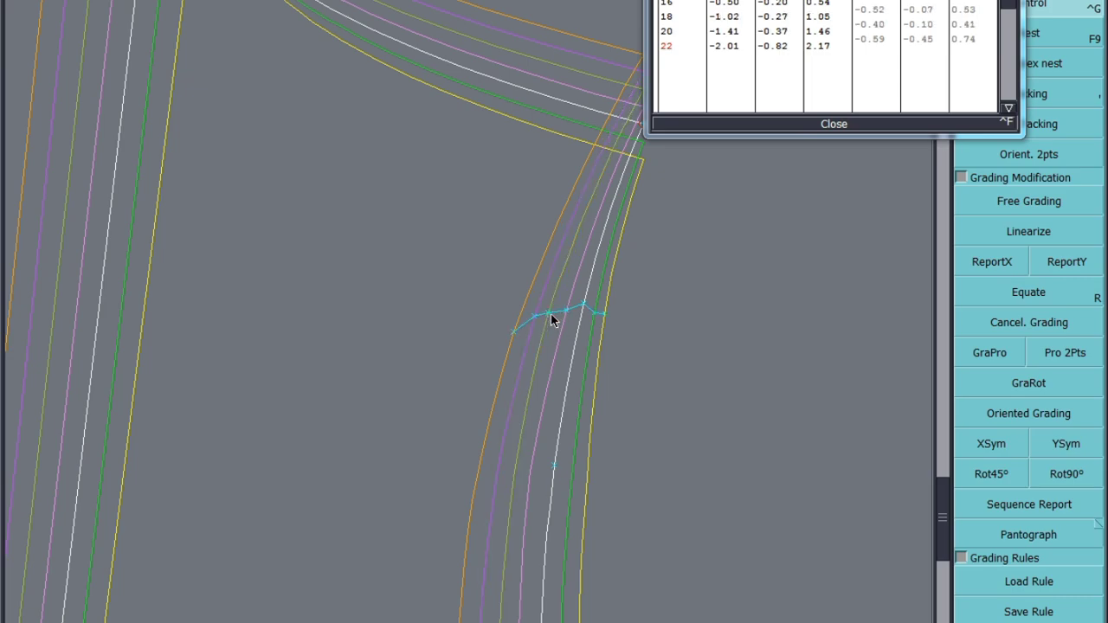
{"action": "left_click", "coordinate": [567, 311]}
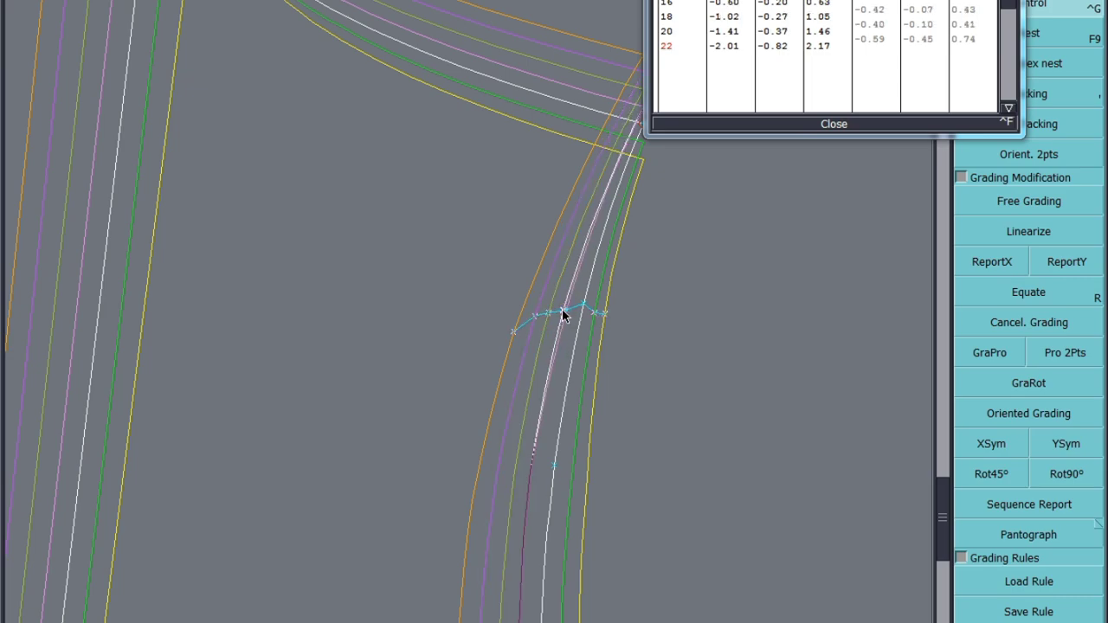
{"action": "left_click", "coordinate": [561, 309]}
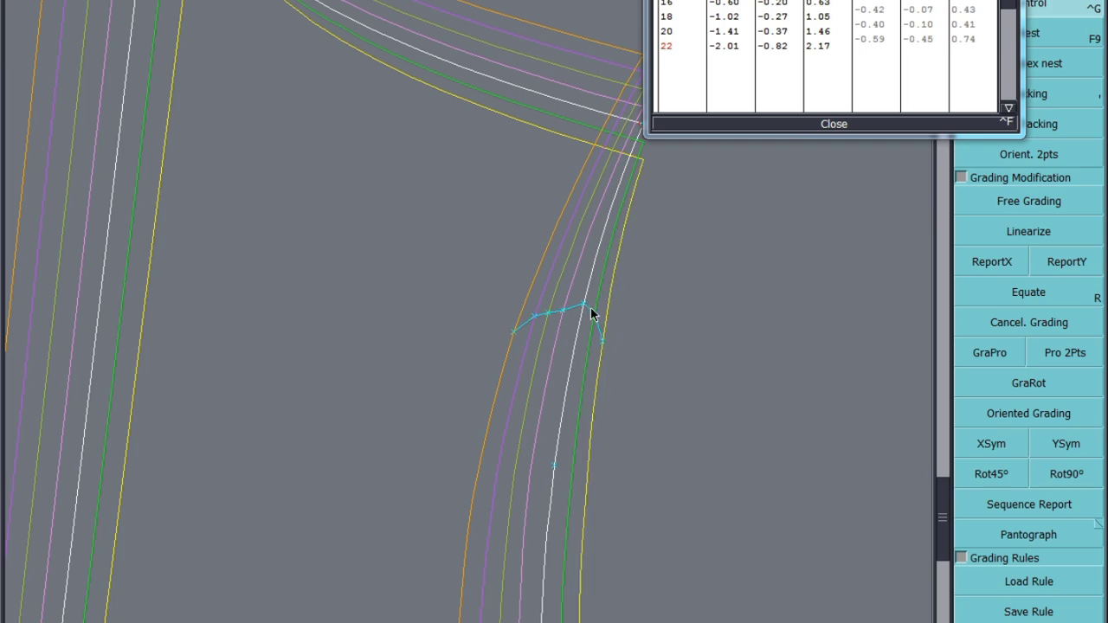
{"action": "left_click", "coordinate": [593, 320]}
{"action": "left_click", "coordinate": [594, 331]}
{"action": "left_click", "coordinate": [834, 124]}
Save the model file 2004897.mdl, continuing the command past the detected anomalies
{"action": "scroll", "coordinate": [602, 320], "scroll_direction": "down", "scroll_amount": 2}
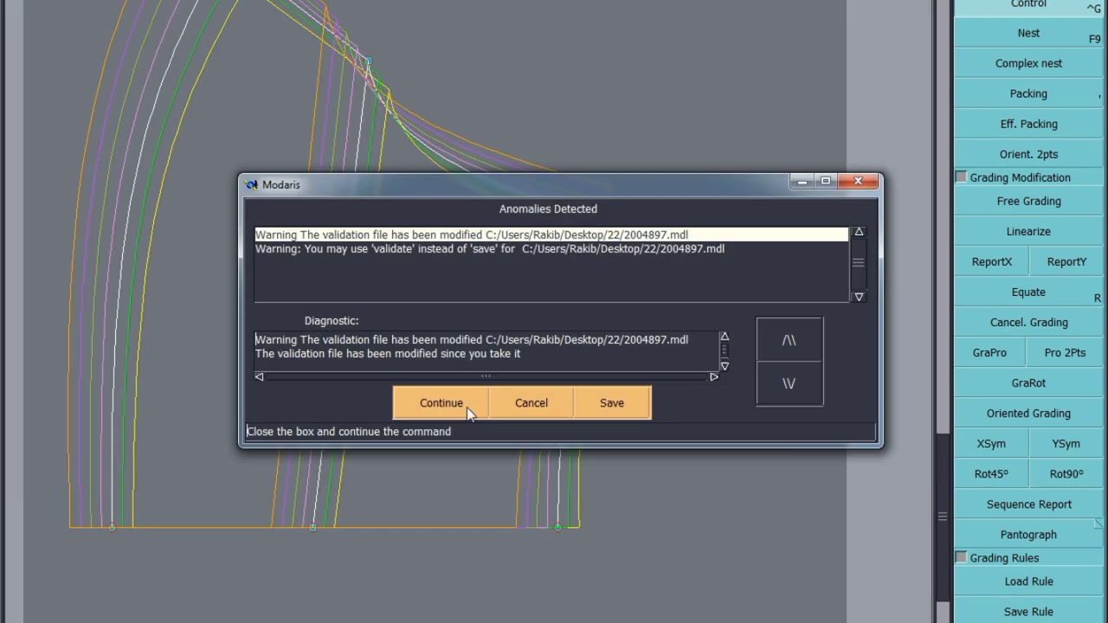
{"action": "left_click", "coordinate": [467, 403]}
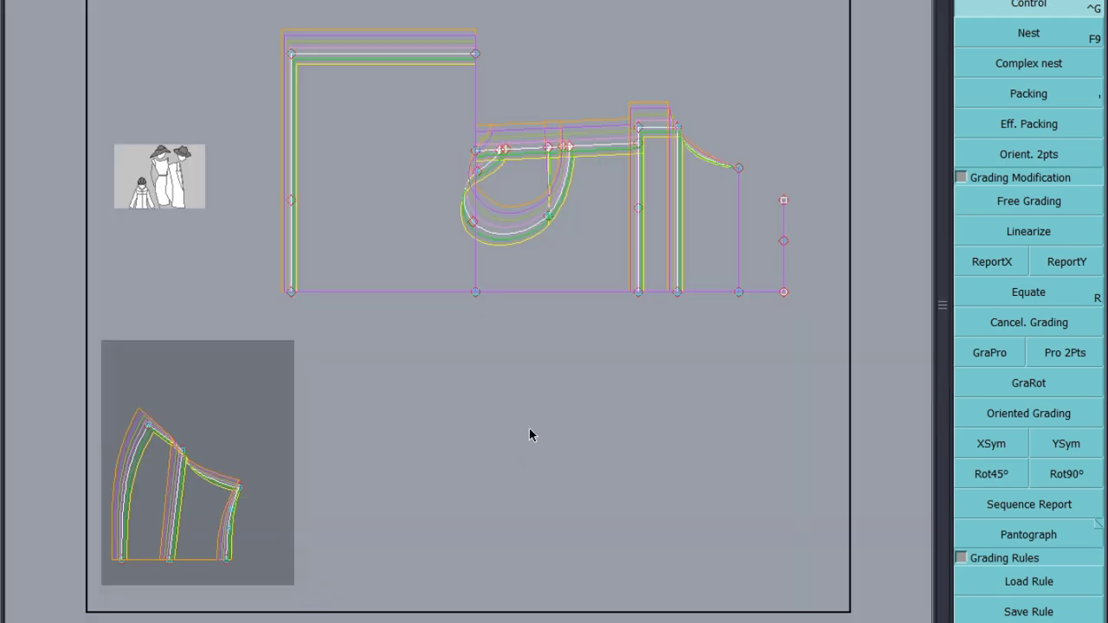
Grade the lower end point of the neck curve by 0.6 per size in Y
{"action": "scroll", "coordinate": [770, 176], "scroll_direction": "up", "scroll_amount": 2}
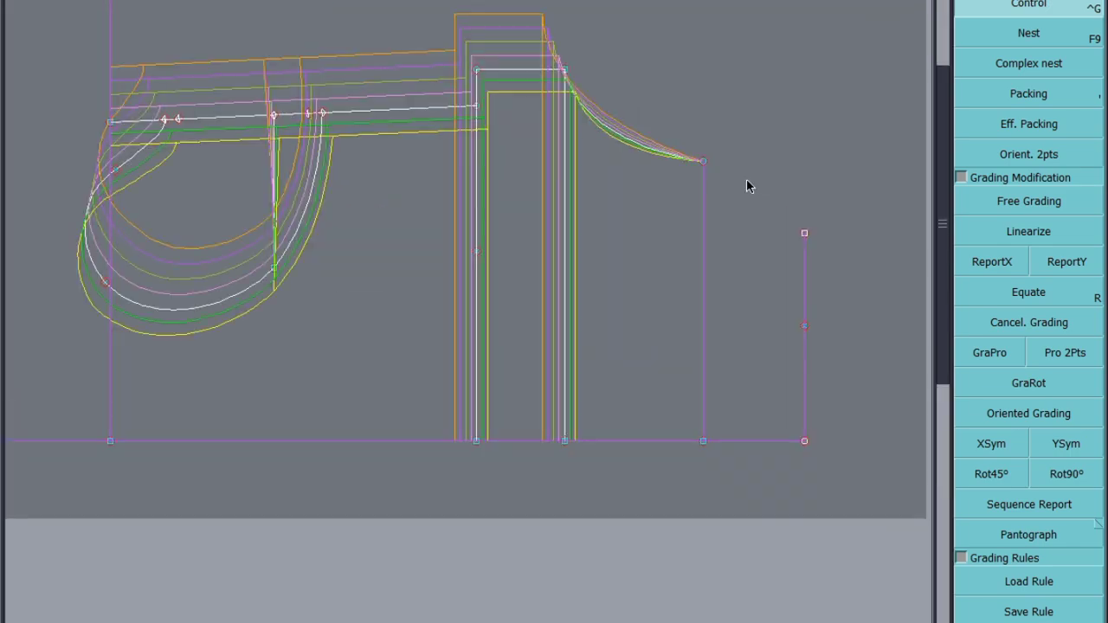
{"action": "left_click", "coordinate": [702, 162]}
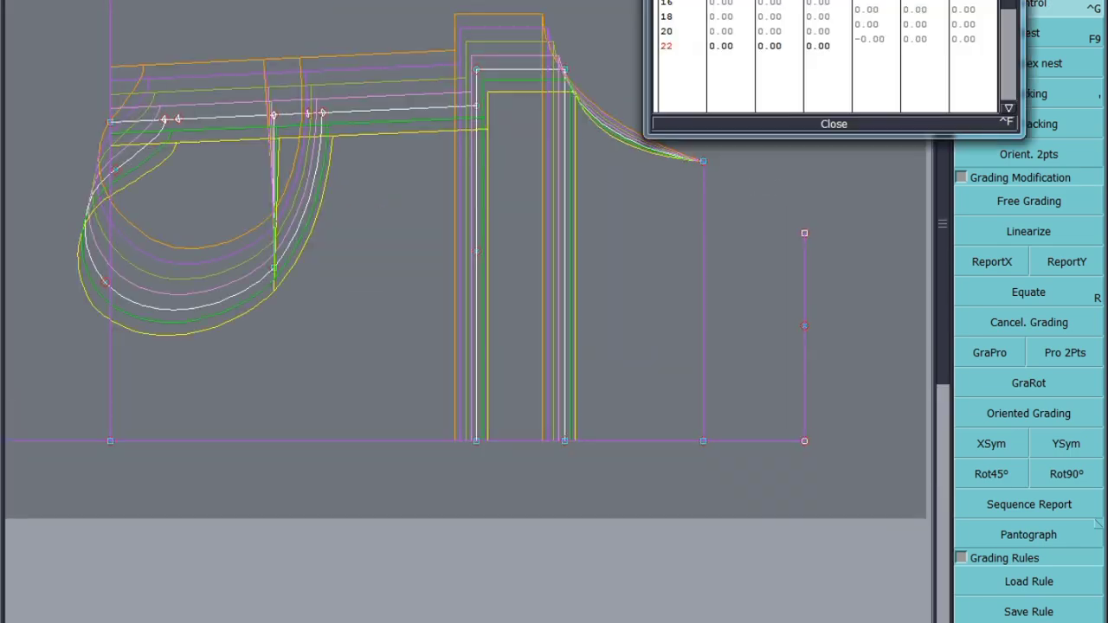
{"action": "left_click_drag", "start_coordinate": [914, 7], "coordinate": [905, 47]}
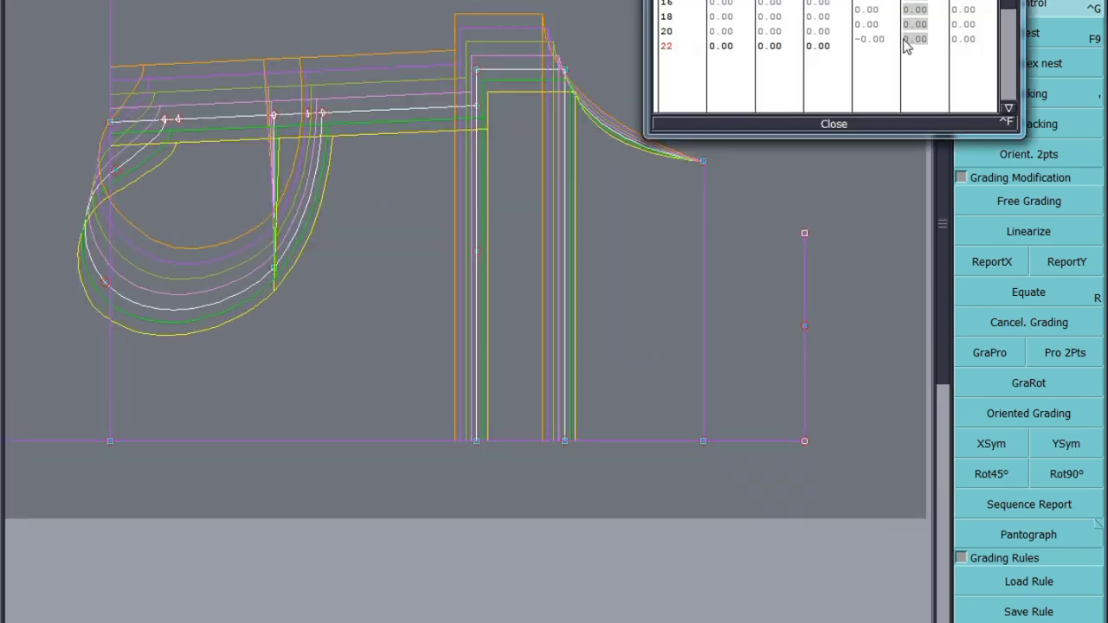
{"action": "type", "text": "0.6"}
{"action": "key", "text": "Return"}
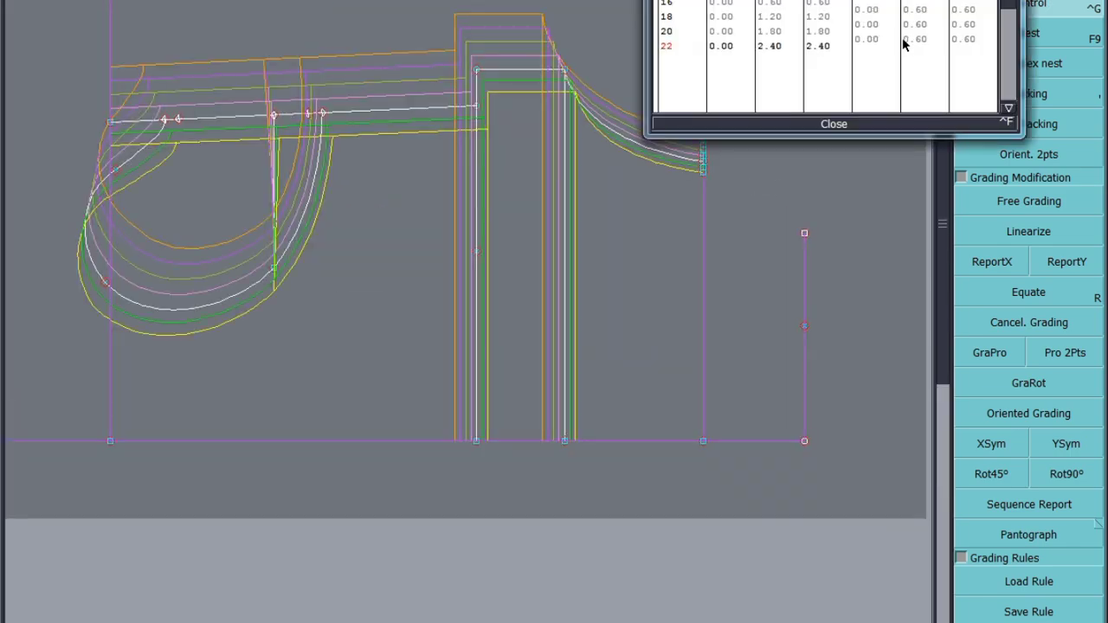
{"action": "left_click", "coordinate": [843, 124]}
Save the model file 2004897.mdl, continuing the command past the detected anomalies
{"action": "key", "text": "ctrl+s"}
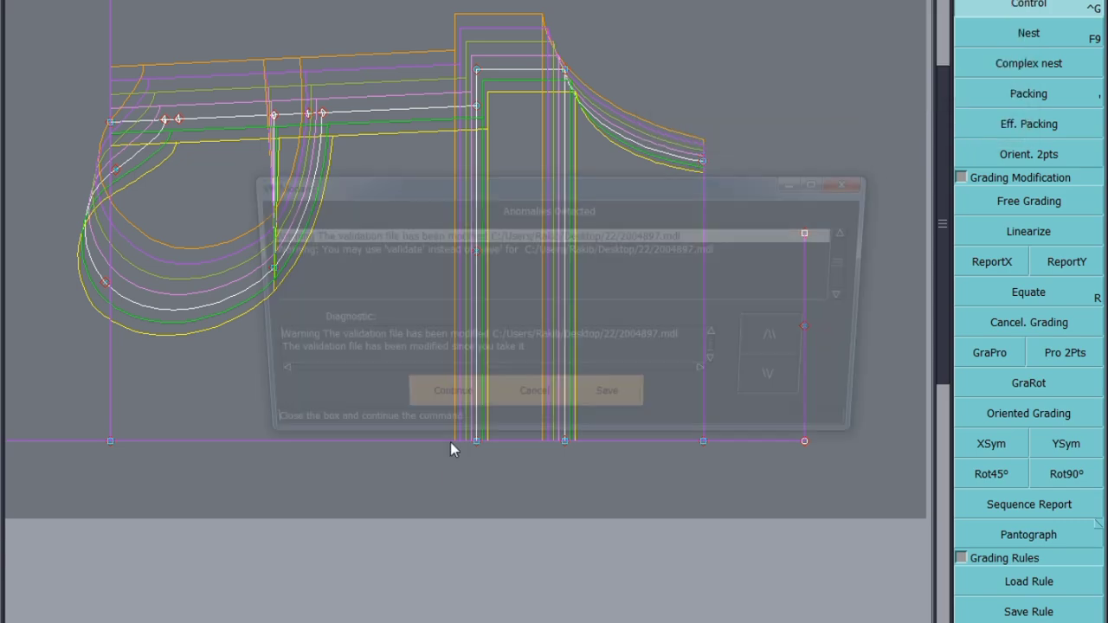
{"action": "left_click", "coordinate": [442, 401]}
{"action": "scroll", "coordinate": [513, 337], "scroll_direction": "down", "scroll_amount": 2}
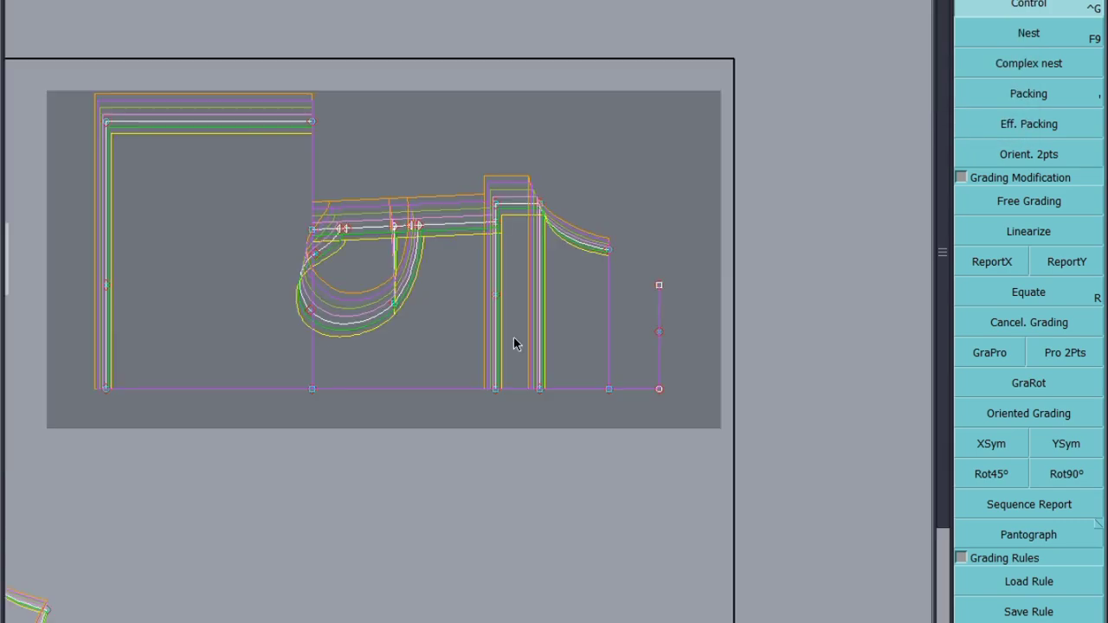
Consult the neck measurements in the Excel size chart, and in Modaris draw a vertical line just inside the end neck line, from the baseline to the curve
{"action": "key", "text": "alt+Tab"}
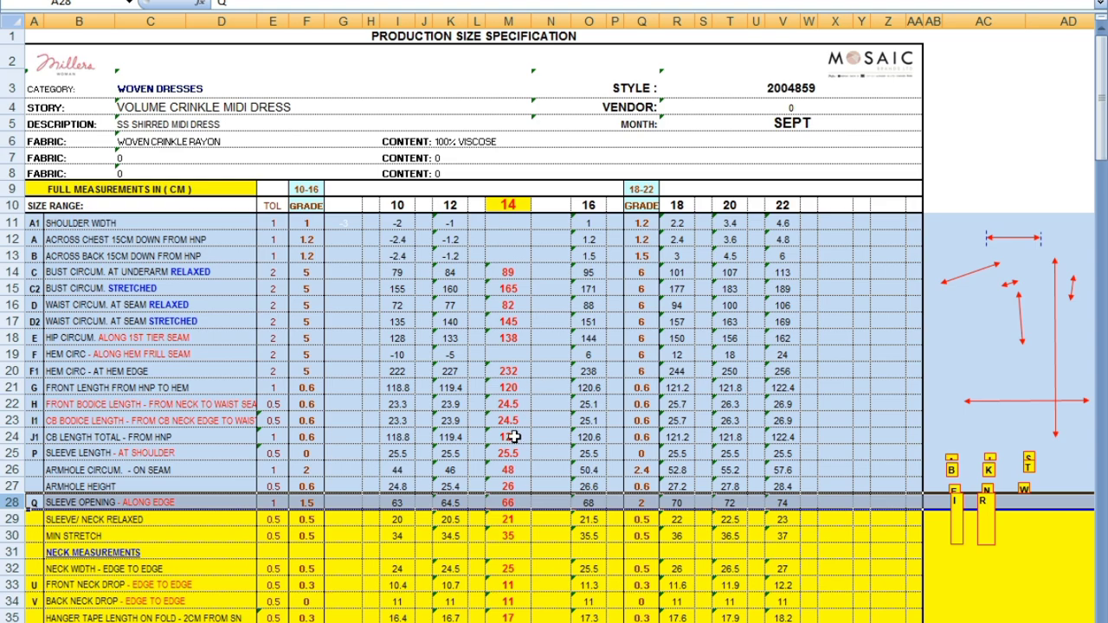
{"action": "scroll", "coordinate": [511, 424], "scroll_direction": "down", "scroll_amount": 1}
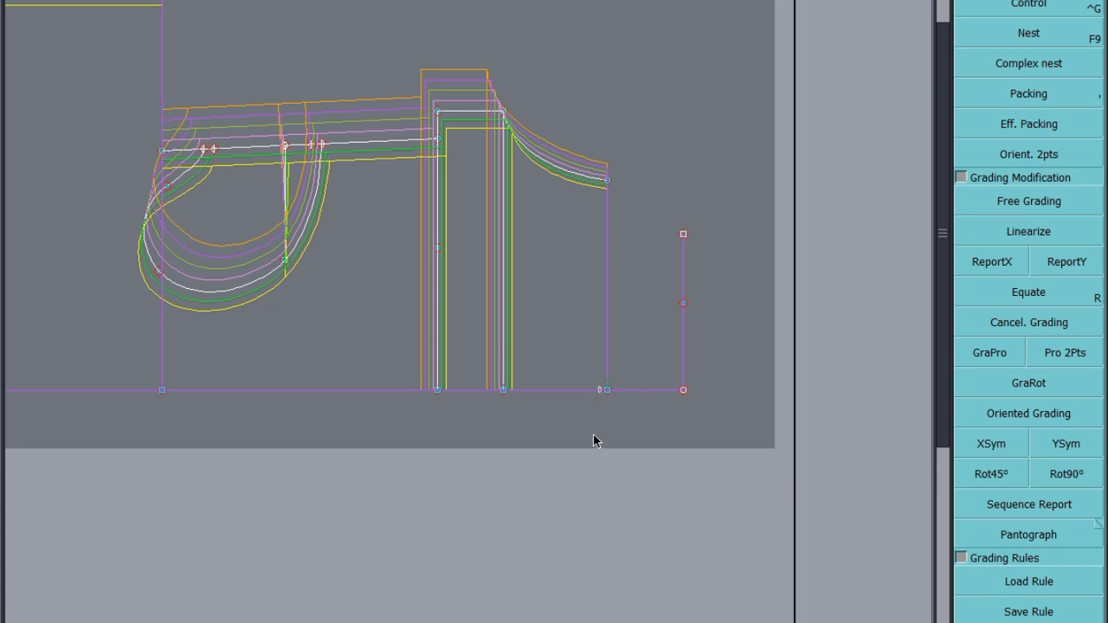
{"action": "left_click", "coordinate": [599, 389]}
{"action": "left_click", "coordinate": [599, 186]}
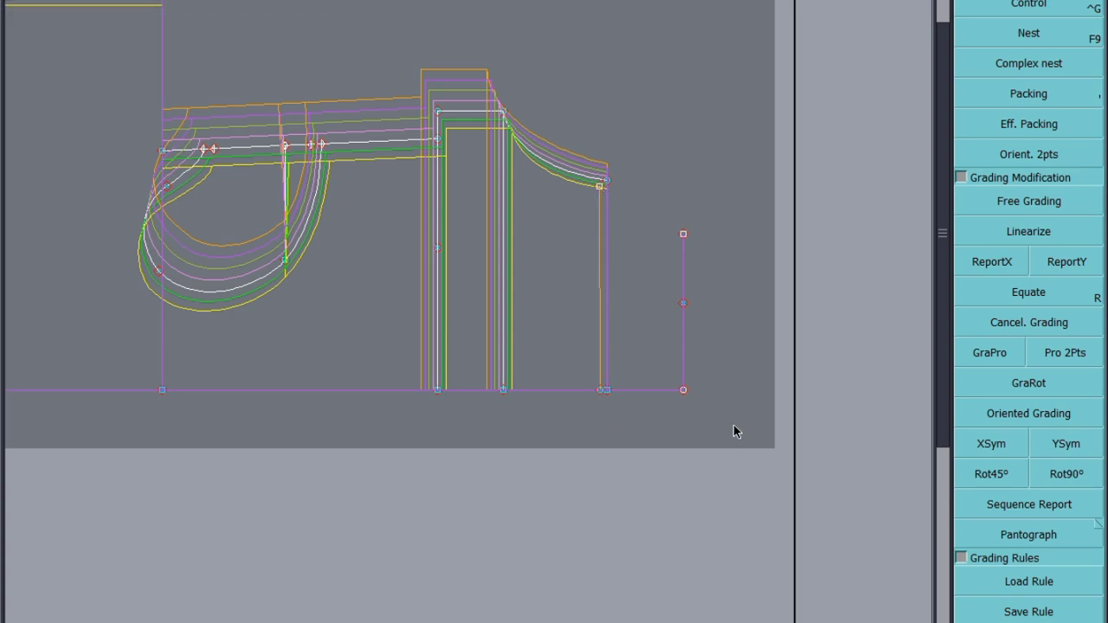
{"action": "left_click", "coordinate": [599, 391]}
{"action": "left_click", "coordinate": [600, 187]}
Report the neck end point's Y grading onto the top point of the new vertical line with ReportY
{"action": "left_click", "coordinate": [1078, 262]}
{"action": "left_click", "coordinate": [601, 185]}
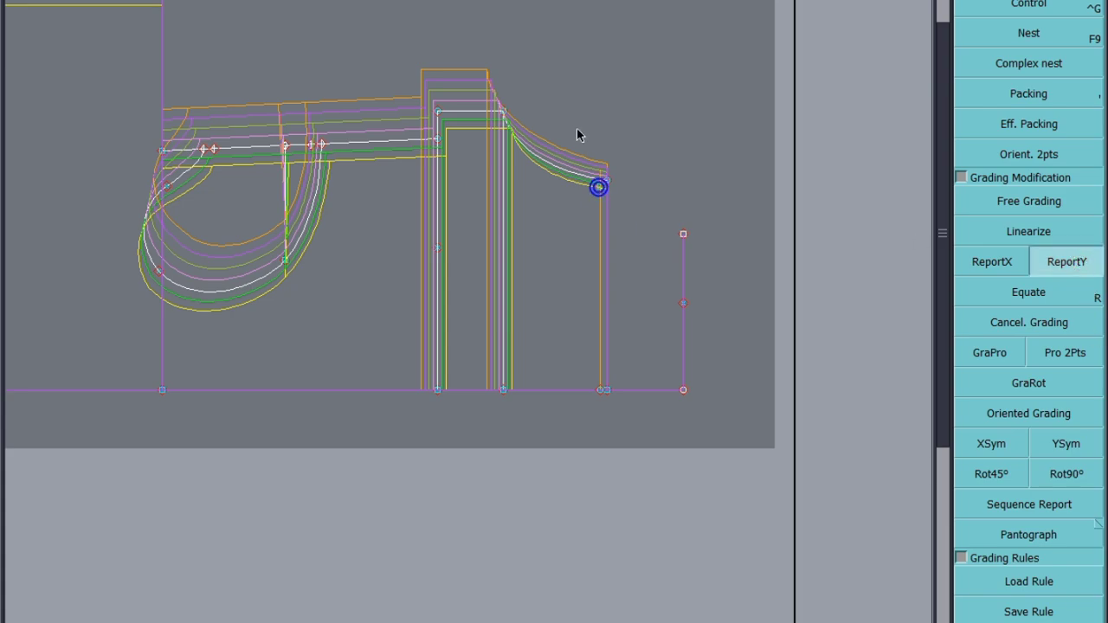
{"action": "scroll", "coordinate": [566, 129], "scroll_direction": "up", "scroll_amount": 3}
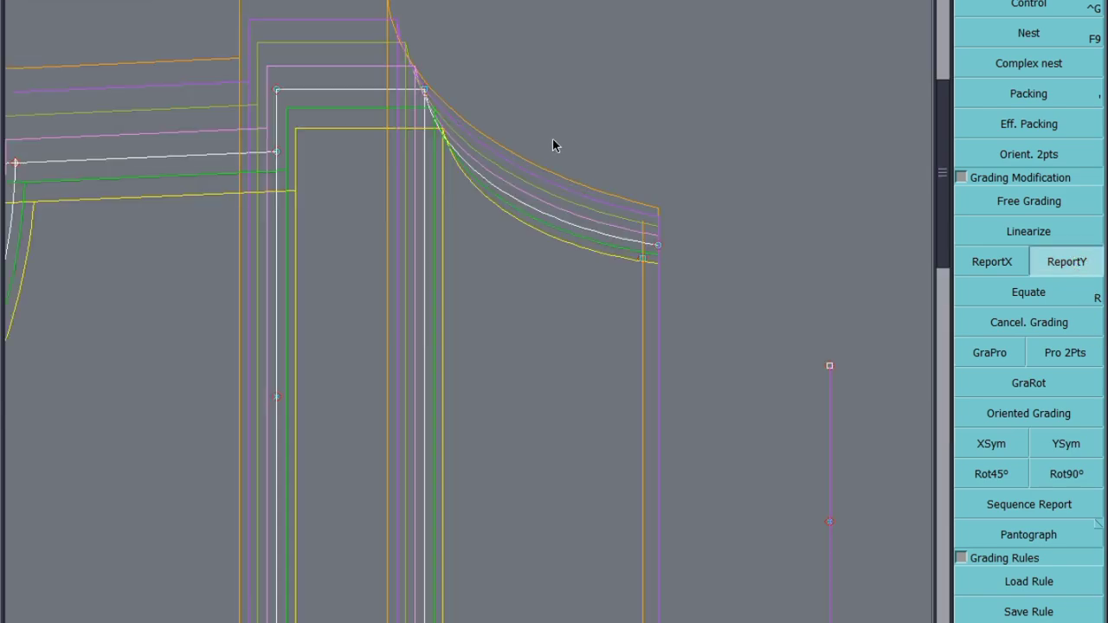
{"action": "left_click", "coordinate": [423, 92]}
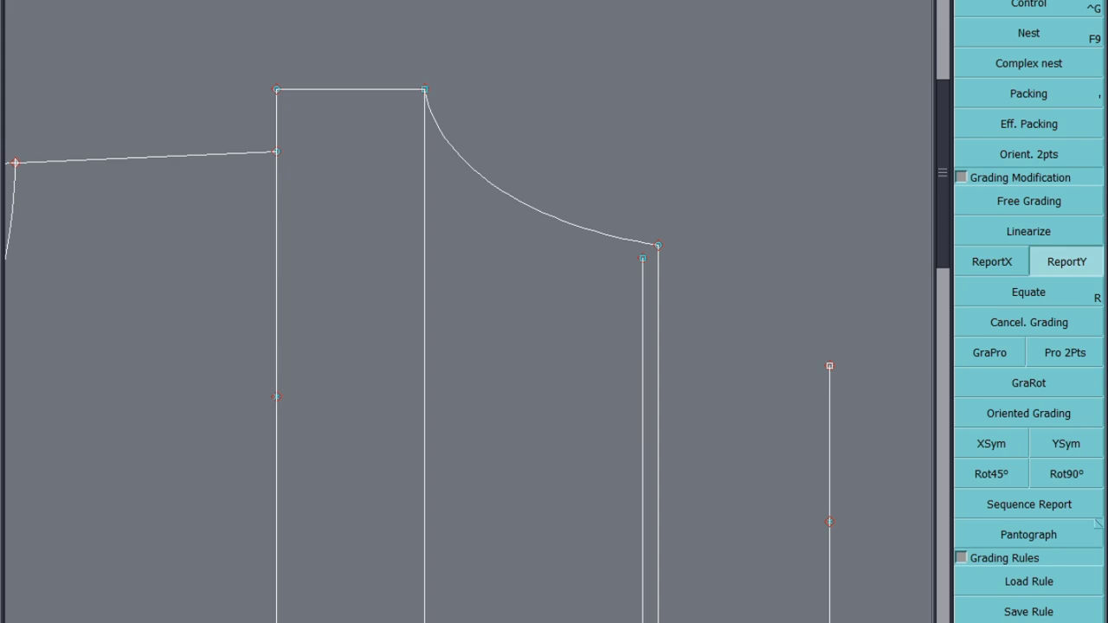
Draw a Bezier curve from the neck's upper corner to the new line's top point and shape its handles into a second, deeper neckline
{"action": "key", "text": "F1"}
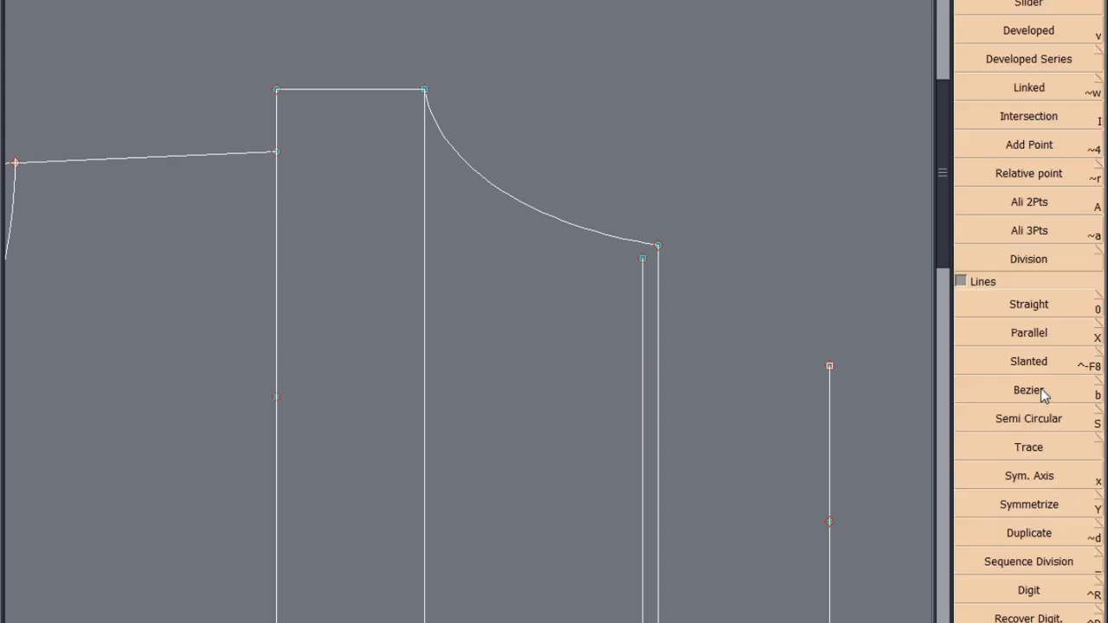
{"action": "left_click", "coordinate": [1041, 390]}
{"action": "left_click", "coordinate": [424, 90]}
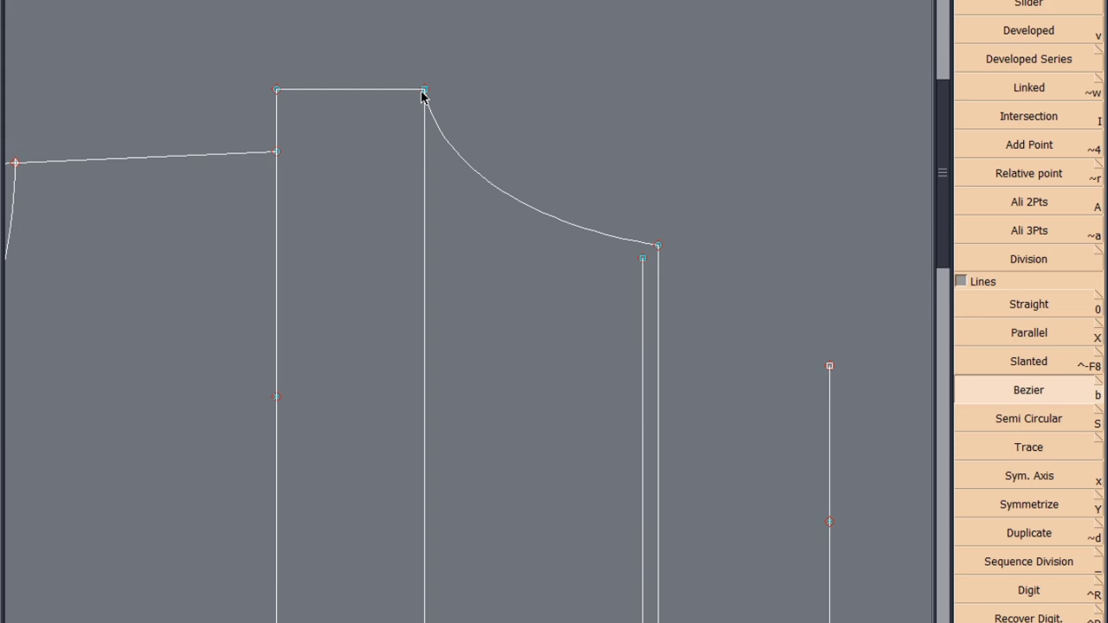
{"action": "left_click", "coordinate": [642, 258]}
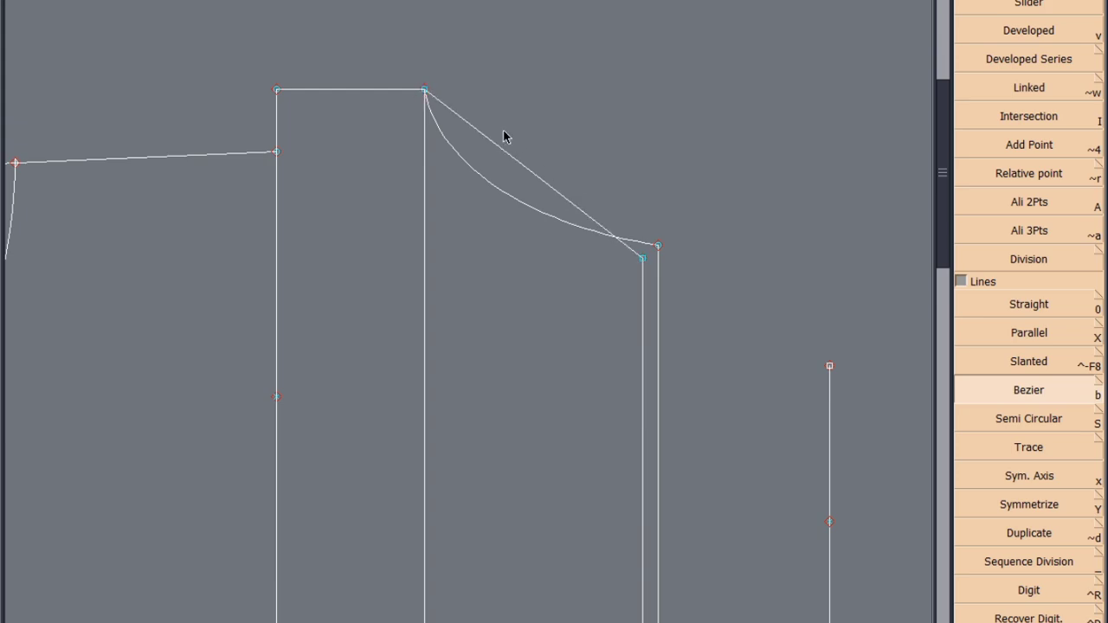
{"action": "left_click", "coordinate": [477, 132]}
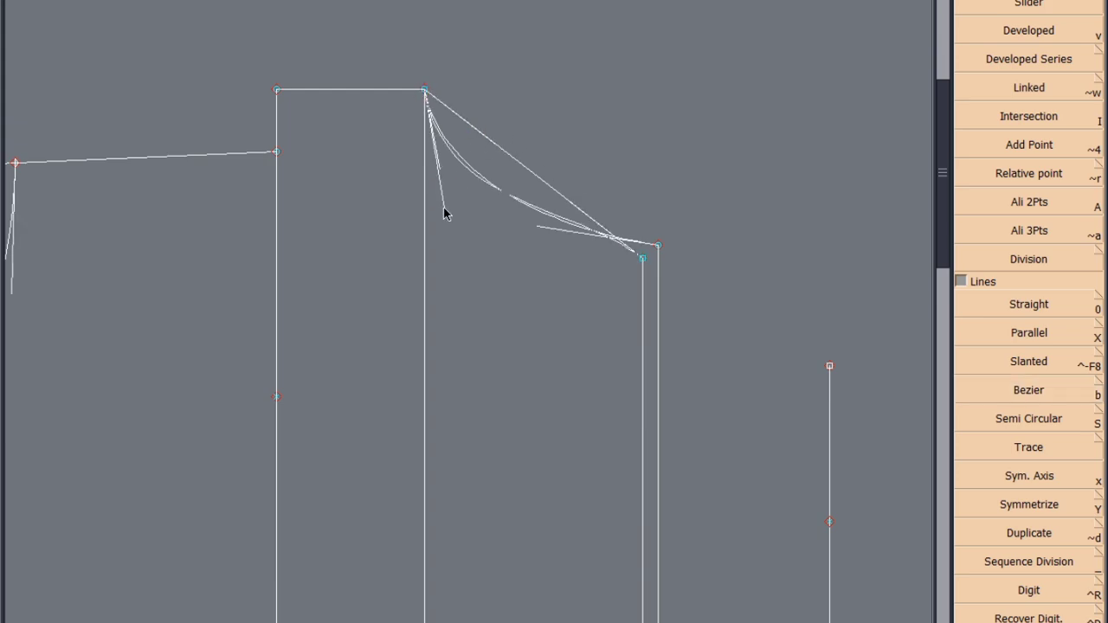
{"action": "left_click", "coordinate": [517, 246]}
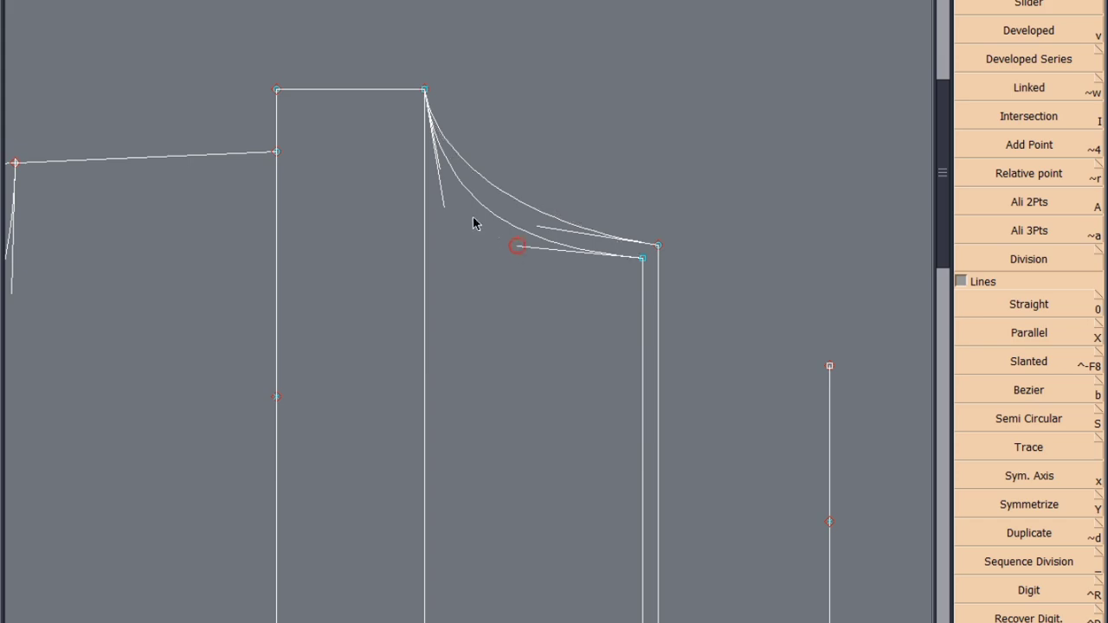
{"action": "left_click", "coordinate": [435, 179]}
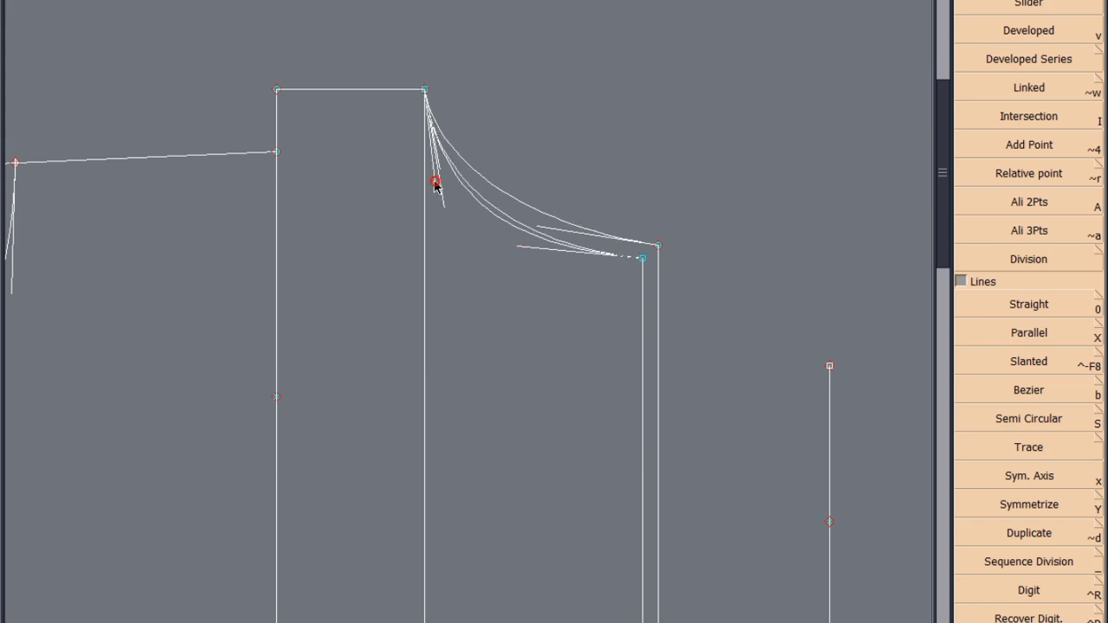
{"action": "left_click", "coordinate": [517, 246]}
{"action": "left_click", "coordinate": [534, 248]}
{"action": "scroll", "coordinate": [559, 164], "scroll_direction": "down", "scroll_amount": 1}
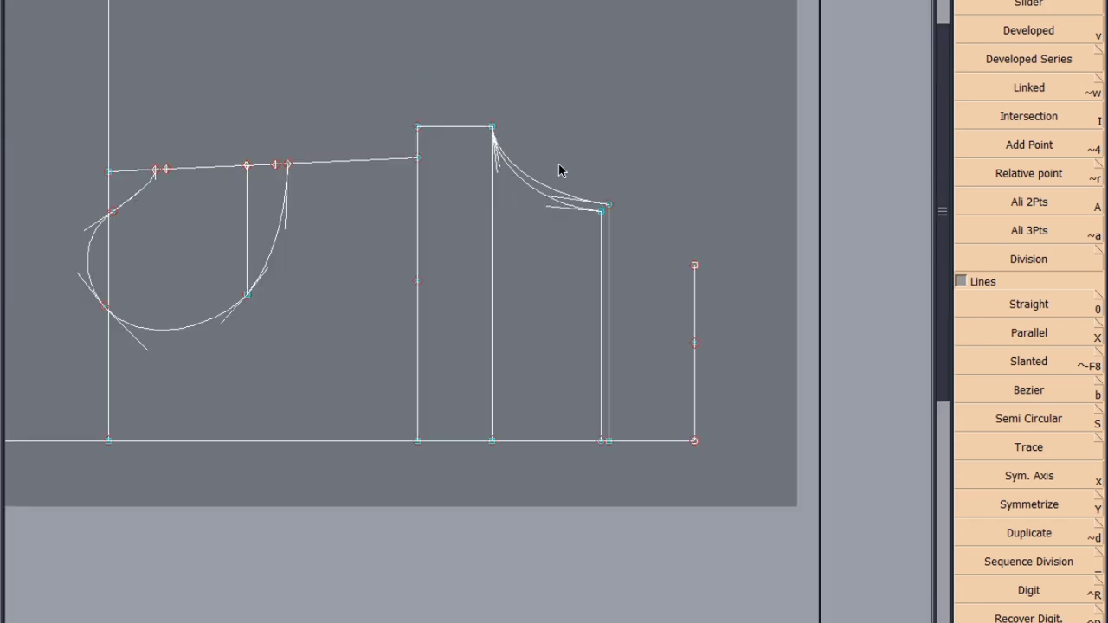
Save the model 2004897.mdl with the second neckline curve added
{"action": "key", "text": "ctrl+s"}
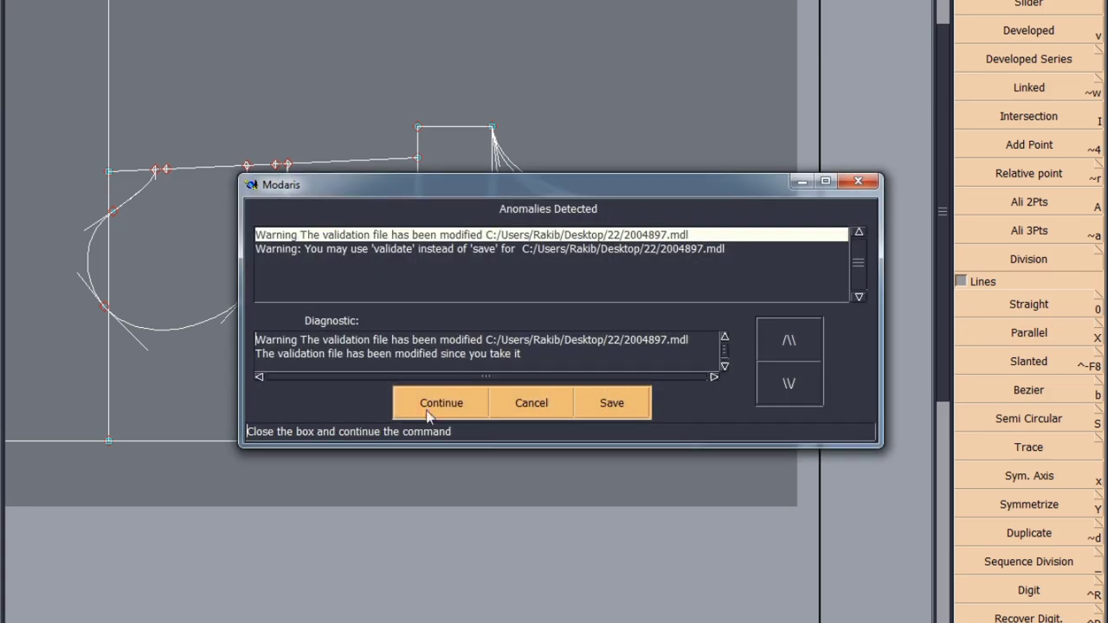
Save the model despite the detected anomalies and reshape the lower bodice curve by extending the tangent handles at both its ends
{"action": "left_click", "coordinate": [430, 414]}
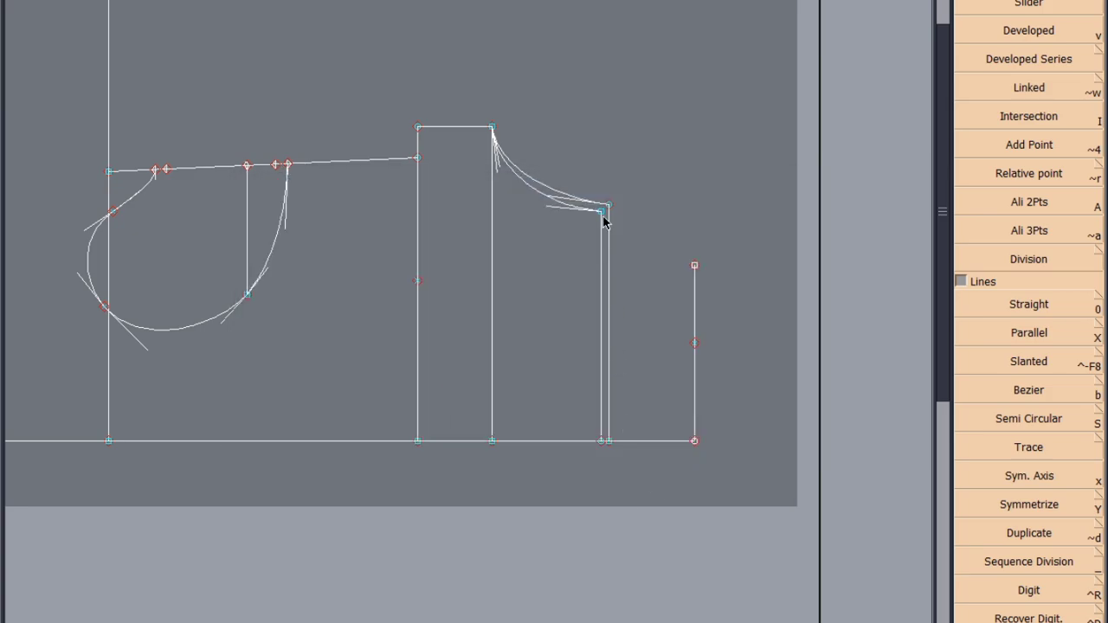
{"action": "key", "text": "s"}
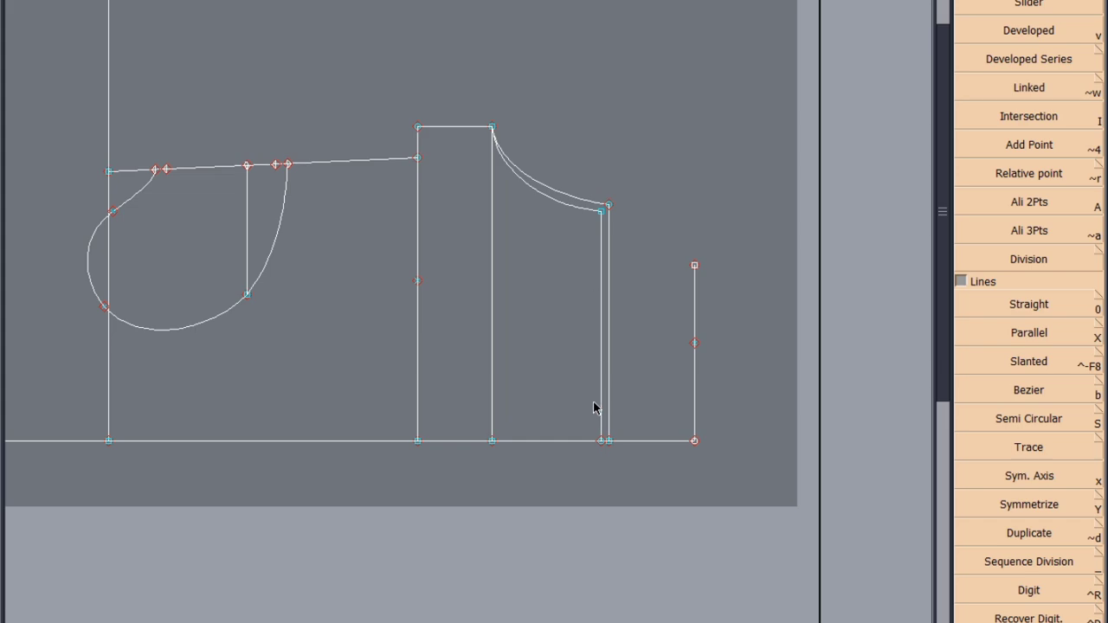
{"action": "scroll", "coordinate": [552, 169], "scroll_direction": "up", "scroll_amount": 4}
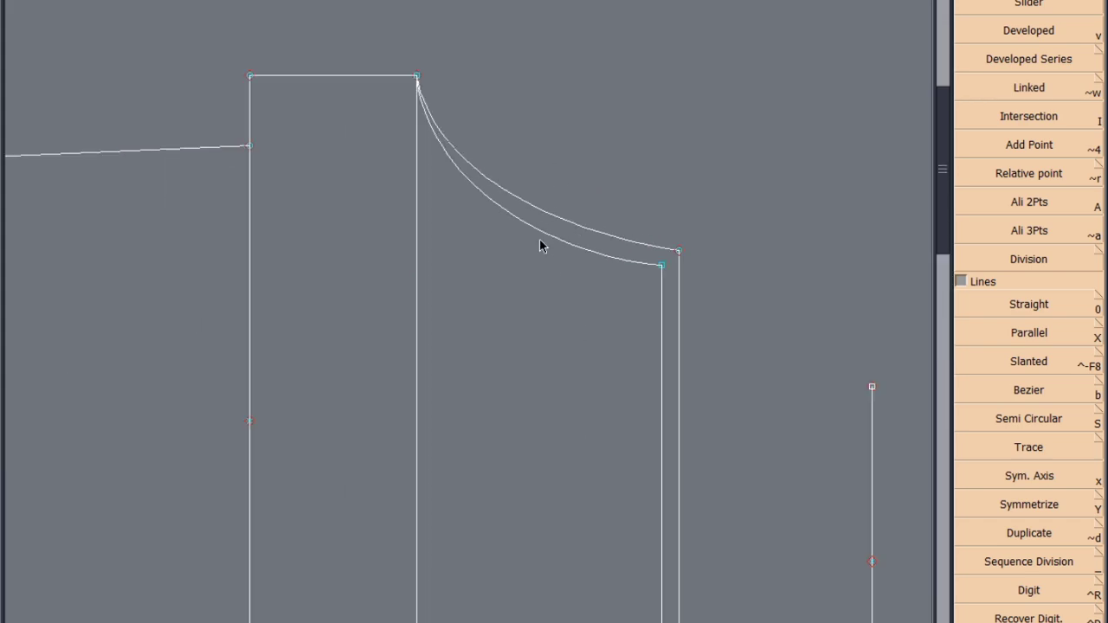
{"action": "key", "text": "F12"}
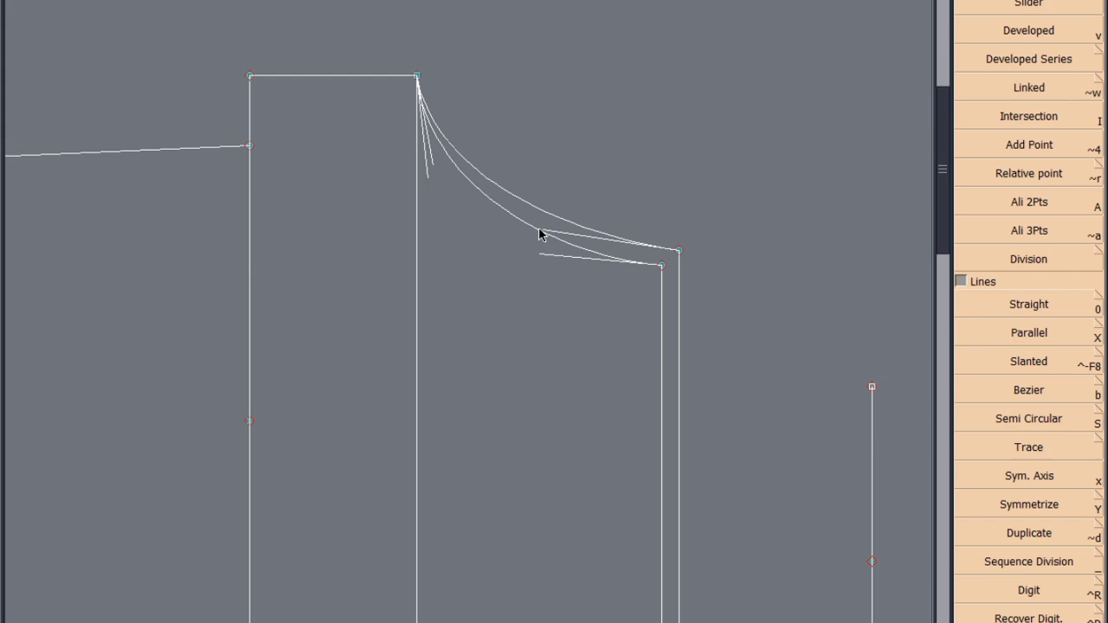
{"action": "left_click", "coordinate": [428, 179]}
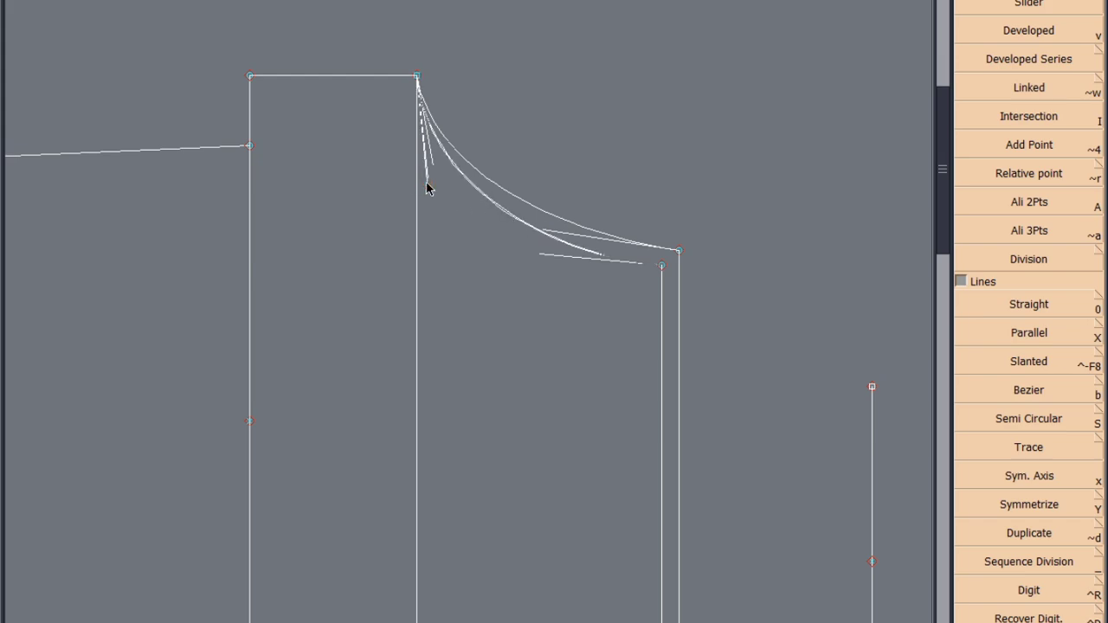
{"action": "left_click", "coordinate": [426, 189]}
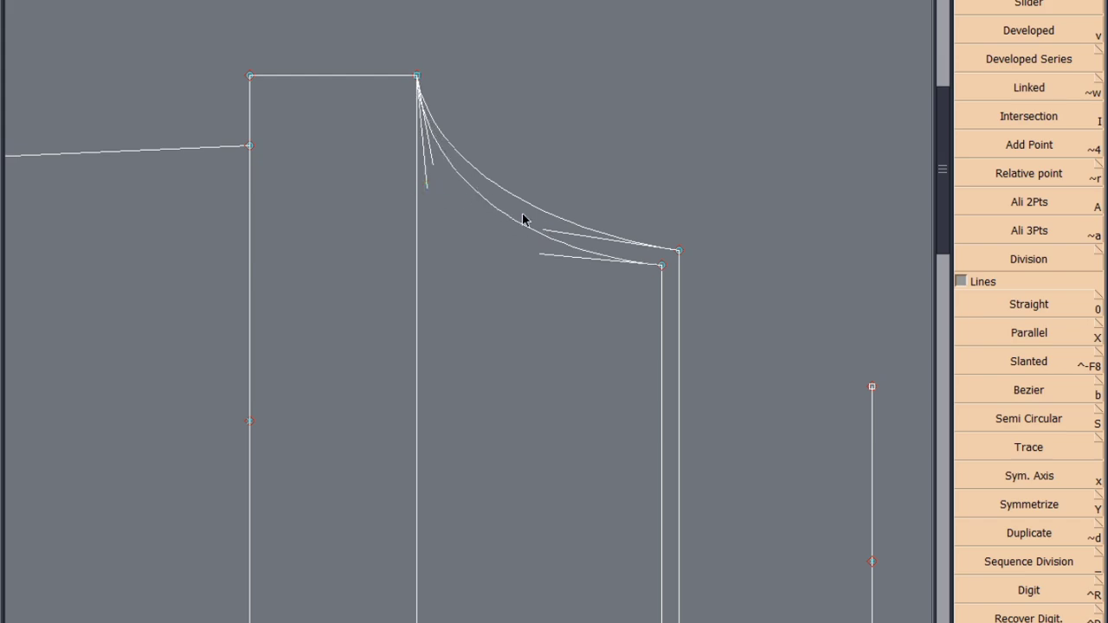
{"action": "left_click", "coordinate": [534, 256]}
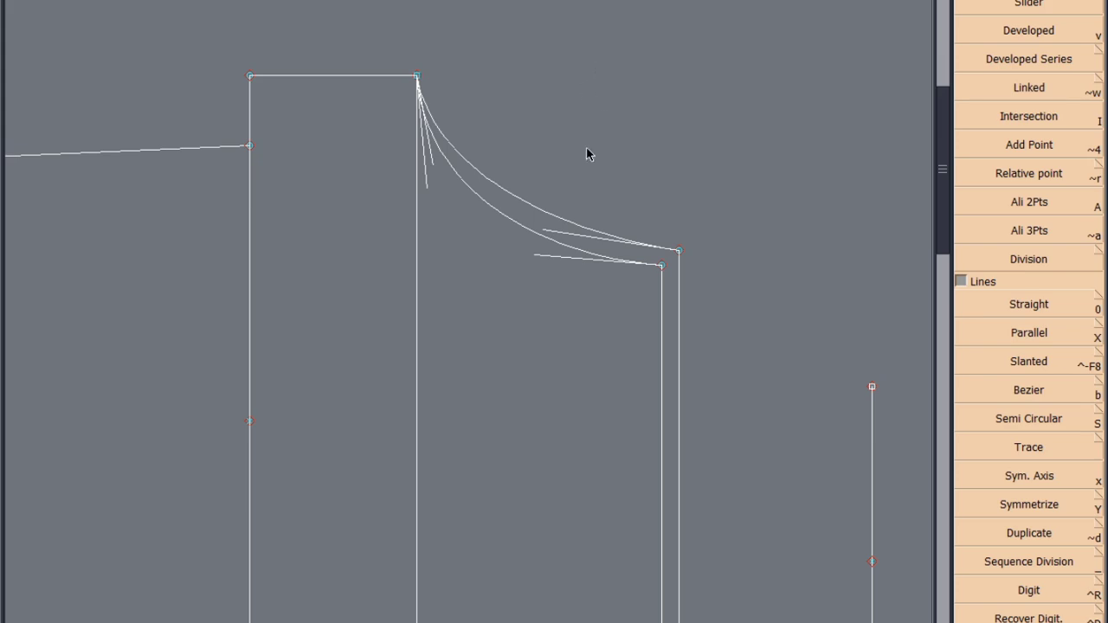
Show the graded size nest and check the grading values at the base of the inner vertical line beside the bodice curves
{"action": "scroll", "coordinate": [589, 154], "scroll_direction": "down", "scroll_amount": 3}
{"action": "scroll", "coordinate": [621, 395], "scroll_direction": "up", "scroll_amount": 2}
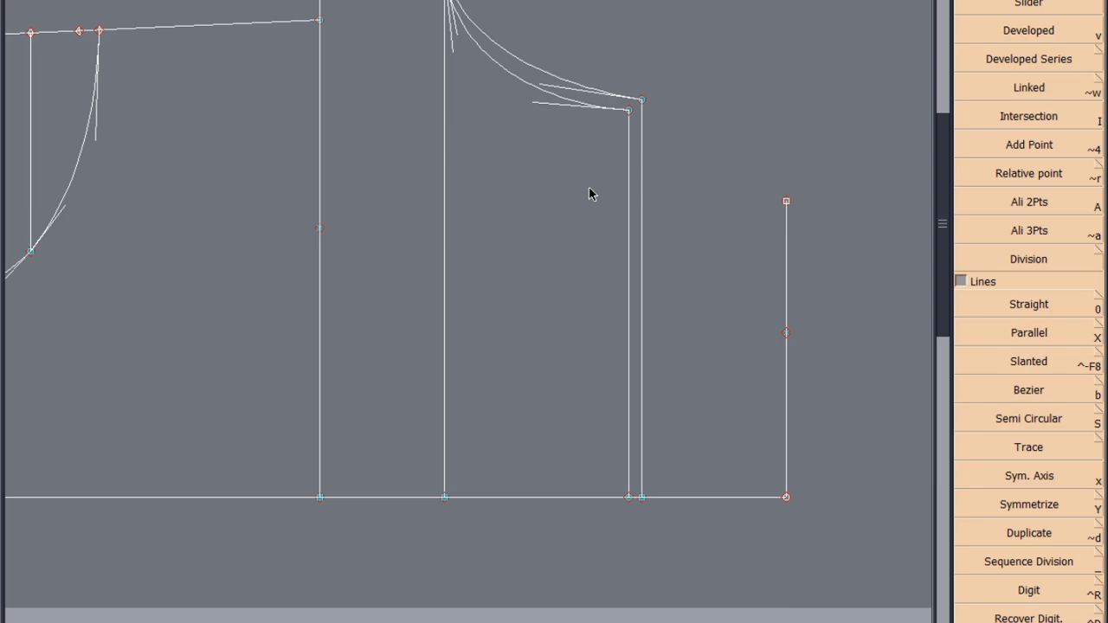
{"action": "scroll", "coordinate": [354, 342], "scroll_direction": "down", "scroll_amount": 2}
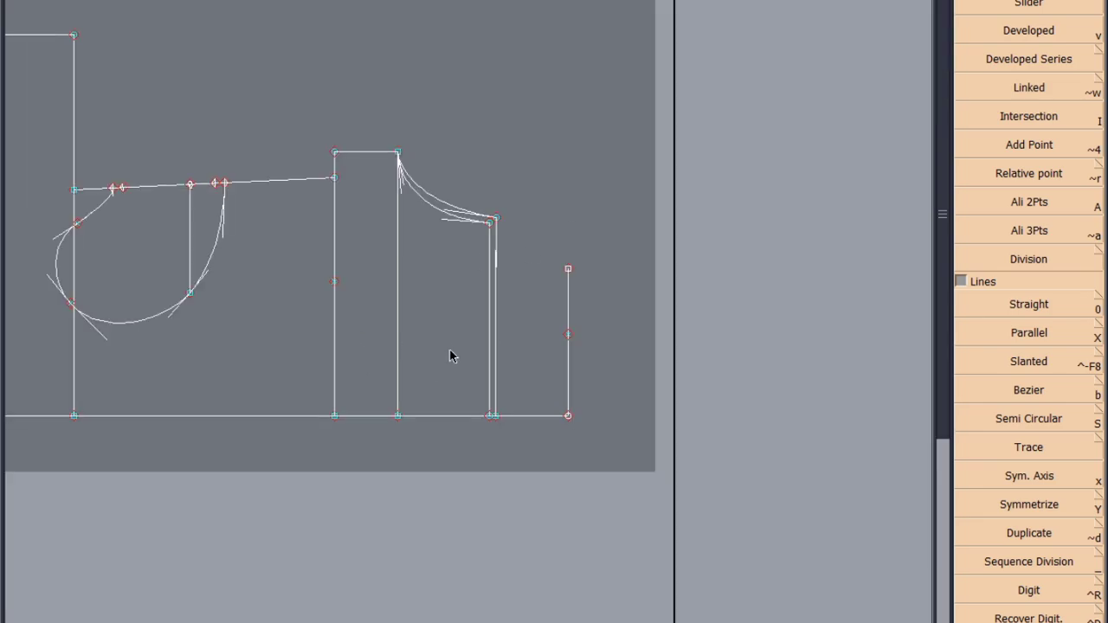
{"action": "left_click", "coordinate": [489, 424]}
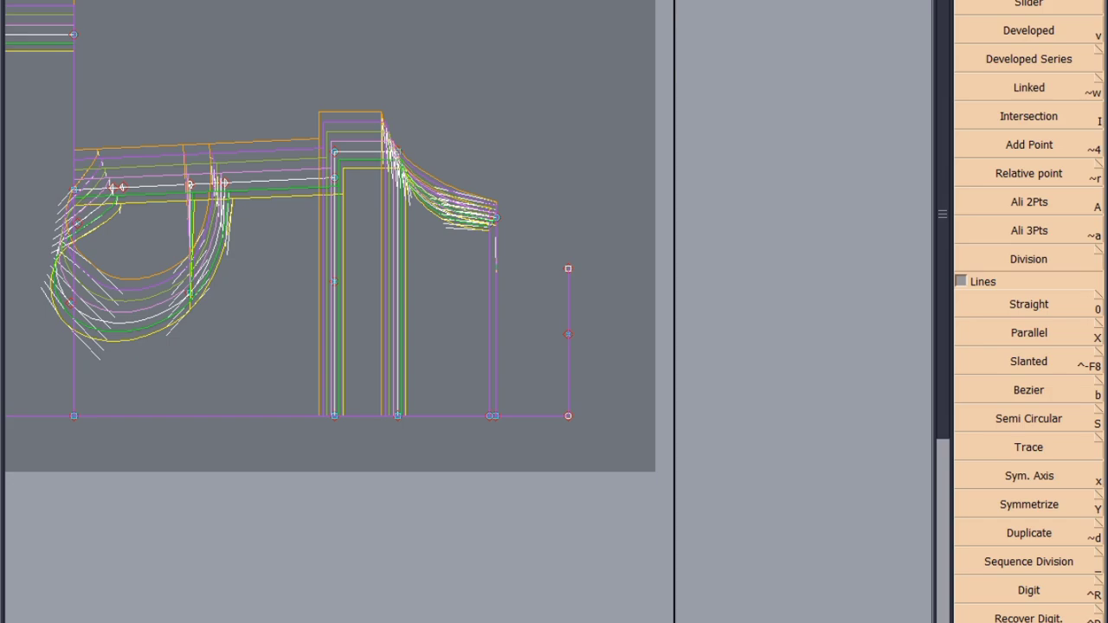
{"action": "key", "text": "F6"}
{"action": "left_click", "coordinate": [1042, 9]}
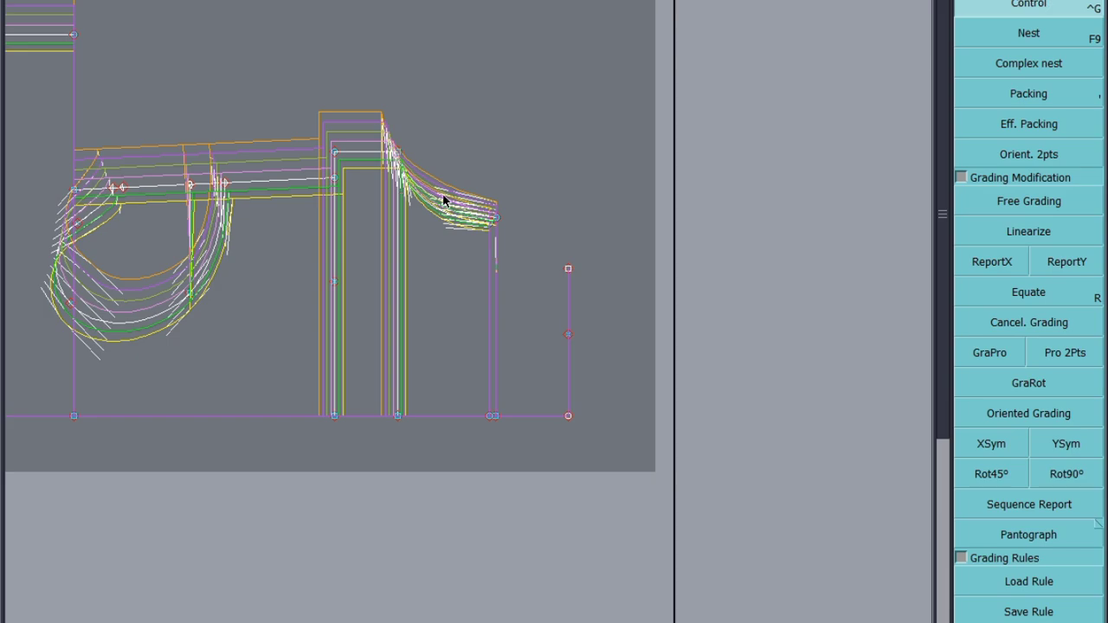
{"action": "left_click", "coordinate": [490, 416]}
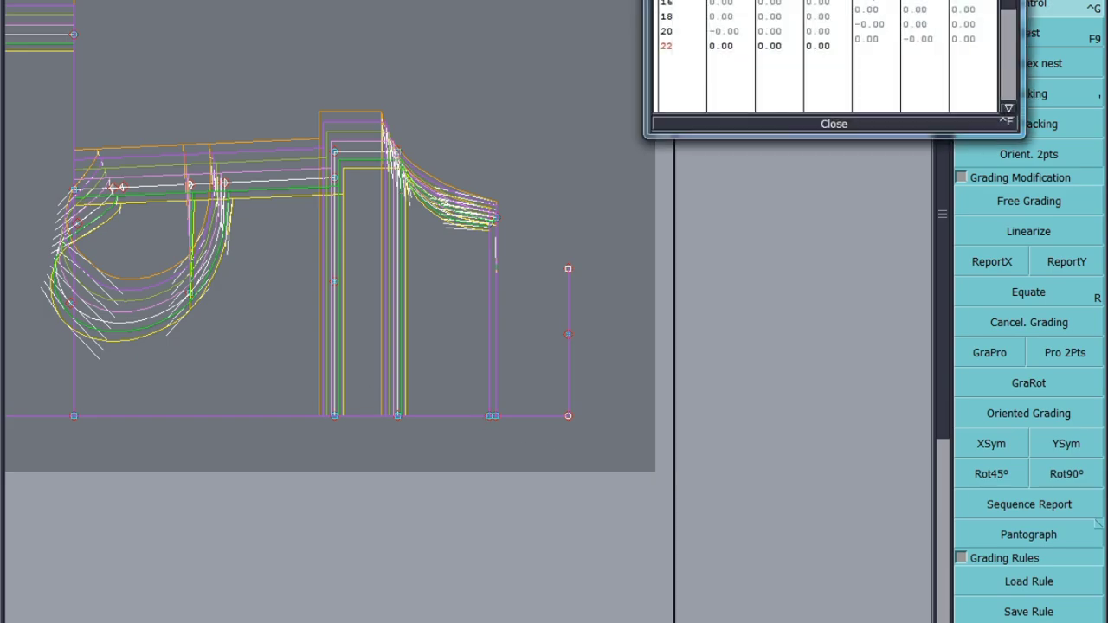
{"action": "left_click_drag", "start_coordinate": [868, 8], "coordinate": [874, 43]}
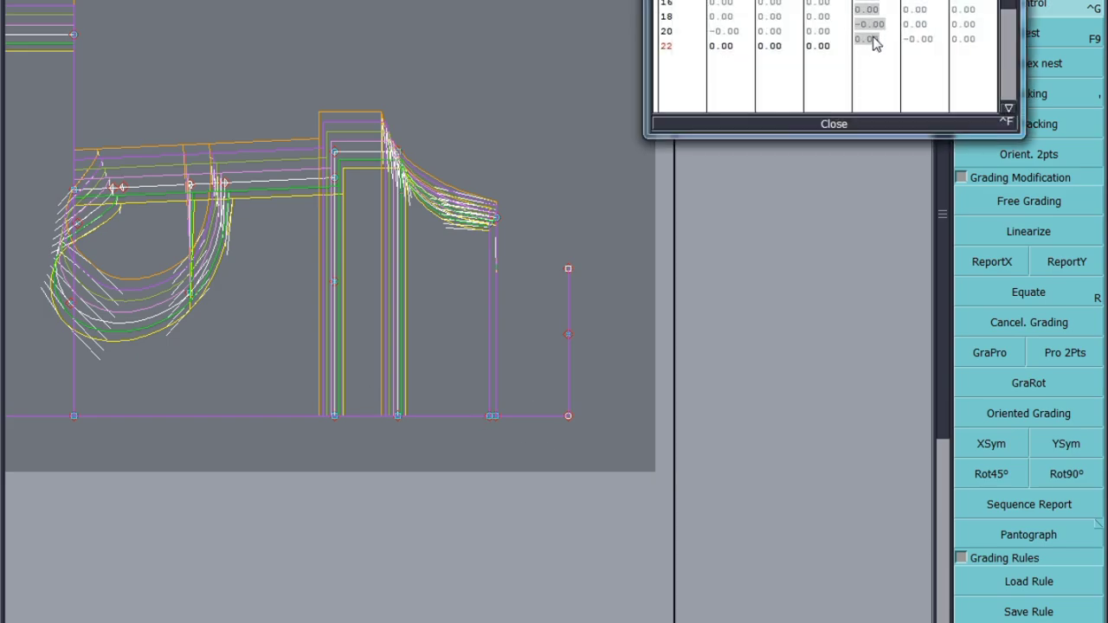
{"action": "left_click", "coordinate": [834, 124]}
Use ReportX to apply X grading to both ends of the inner vertical line below the bodice curves and save the model
{"action": "left_click", "coordinate": [992, 258]}
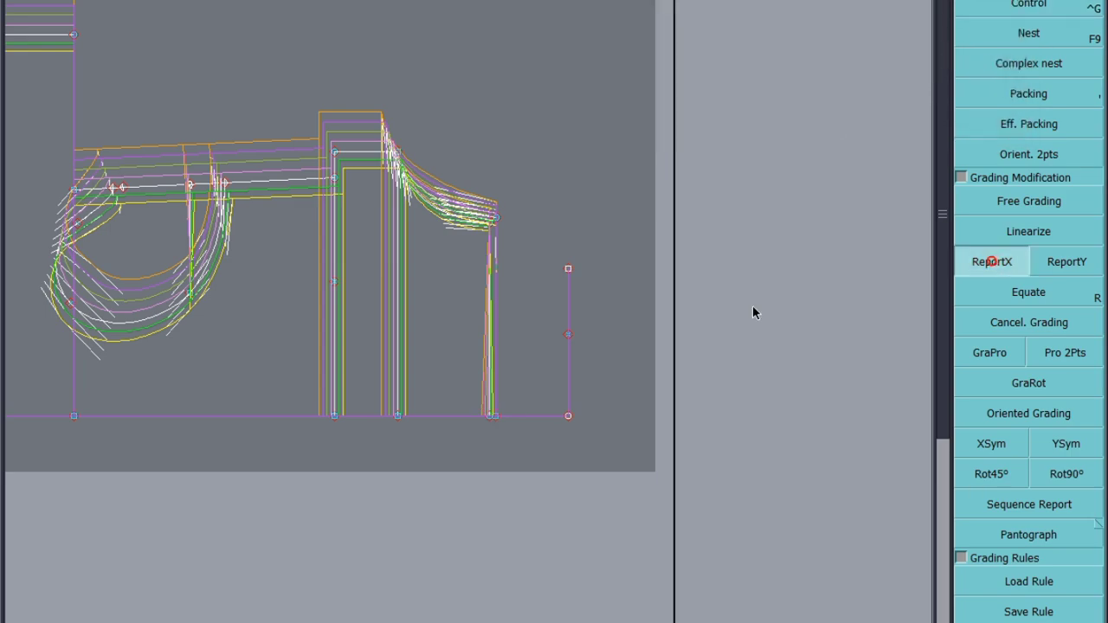
{"action": "left_click", "coordinate": [488, 226]}
{"action": "scroll", "coordinate": [493, 405], "scroll_direction": "up", "scroll_amount": 7}
{"action": "scroll", "coordinate": [557, 432], "scroll_direction": "down", "scroll_amount": 4}
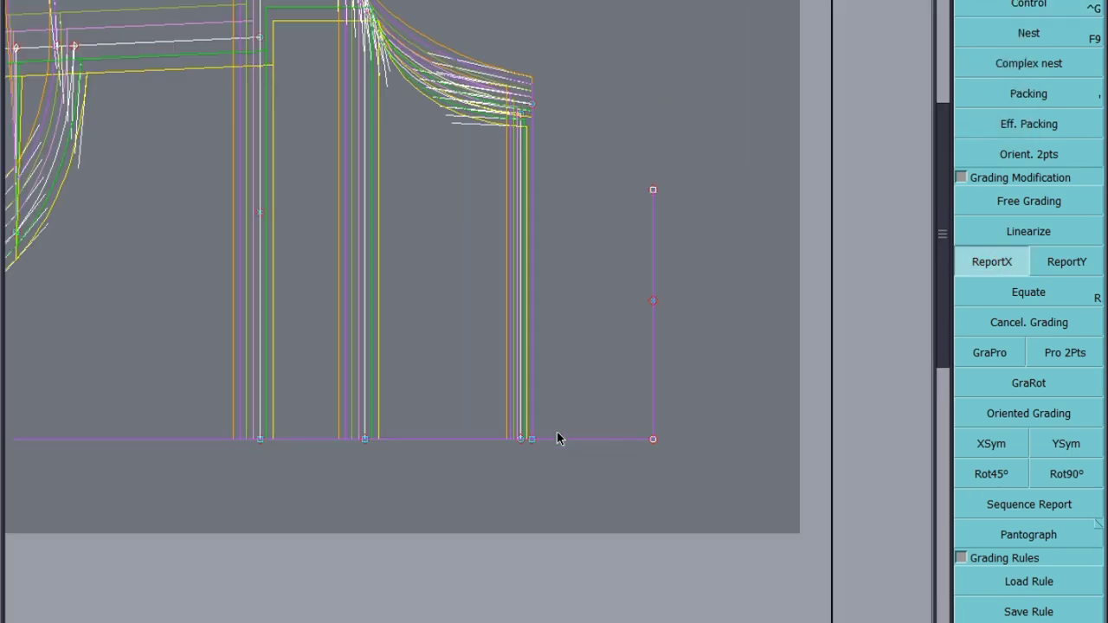
{"action": "scroll", "coordinate": [557, 437], "scroll_direction": "down", "scroll_amount": 3}
{"action": "left_click", "coordinate": [554, 430]}
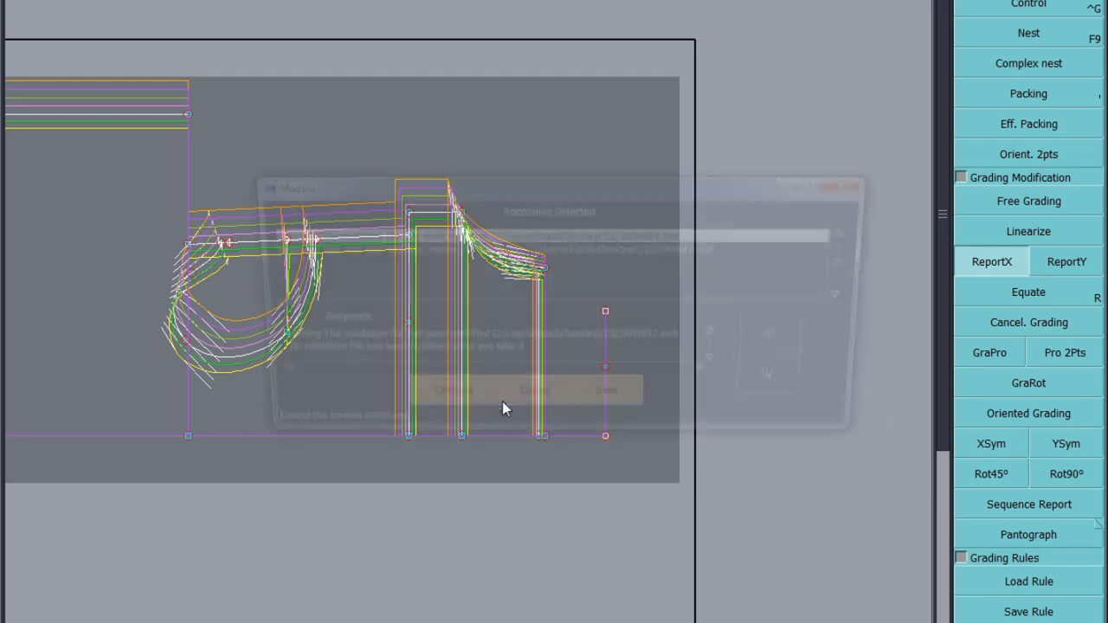
{"action": "left_click", "coordinate": [440, 402]}
Report the X grading from the base of the large rectangle's outer edge onto the points of its inner vertical edge and save the model
{"action": "scroll", "coordinate": [350, 268], "scroll_direction": "down", "scroll_amount": 5}
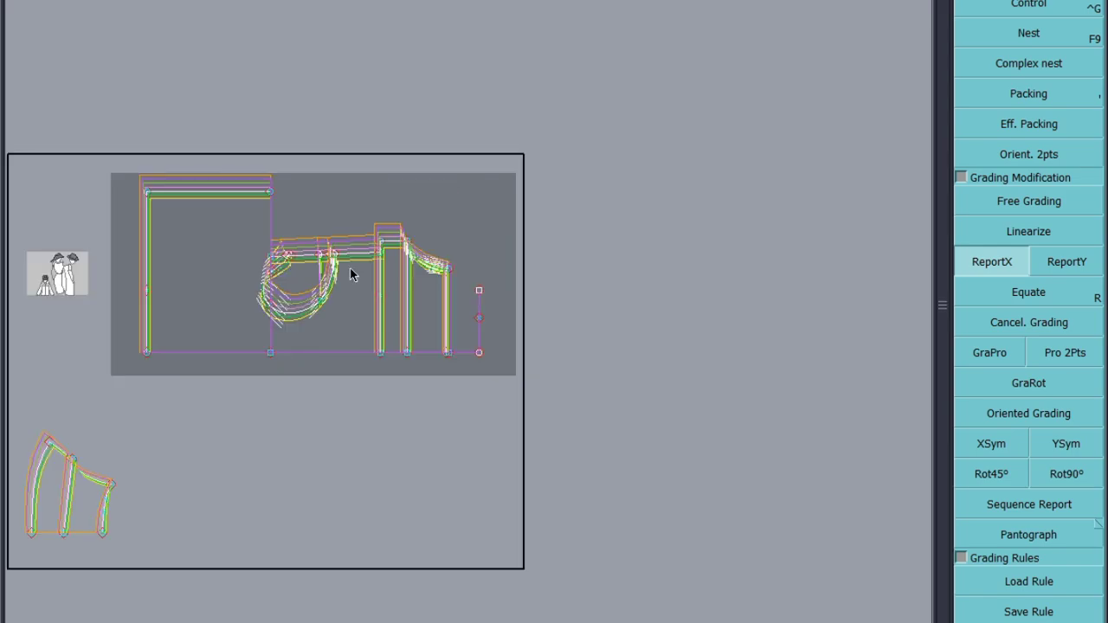
{"action": "scroll", "coordinate": [270, 285], "scroll_direction": "up", "scroll_amount": 4}
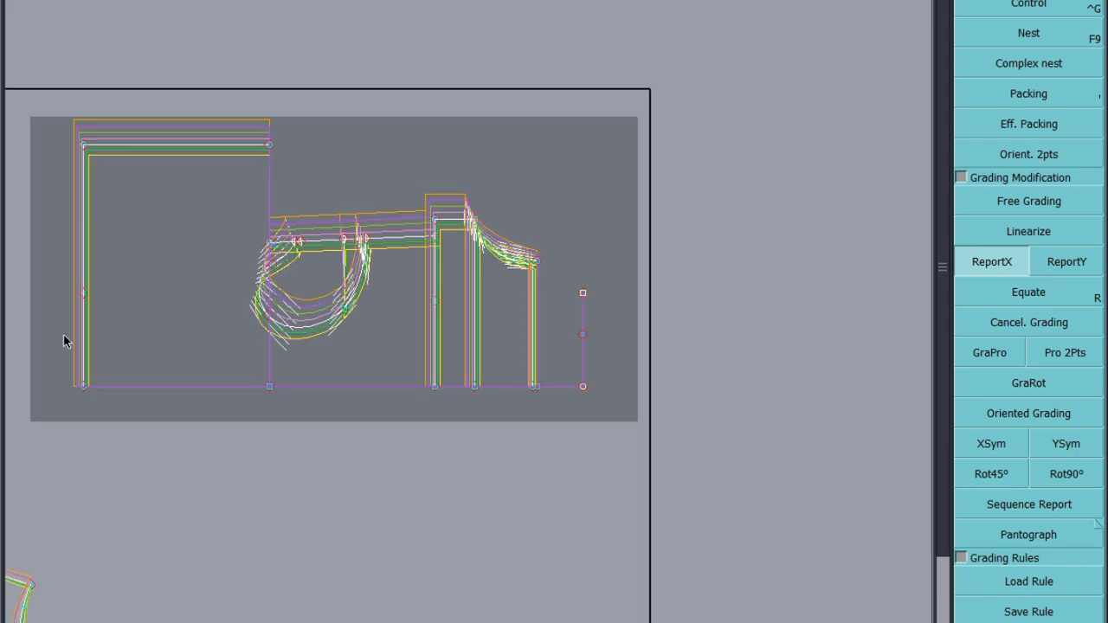
{"action": "scroll", "coordinate": [37, 334], "scroll_direction": "up", "scroll_amount": 1}
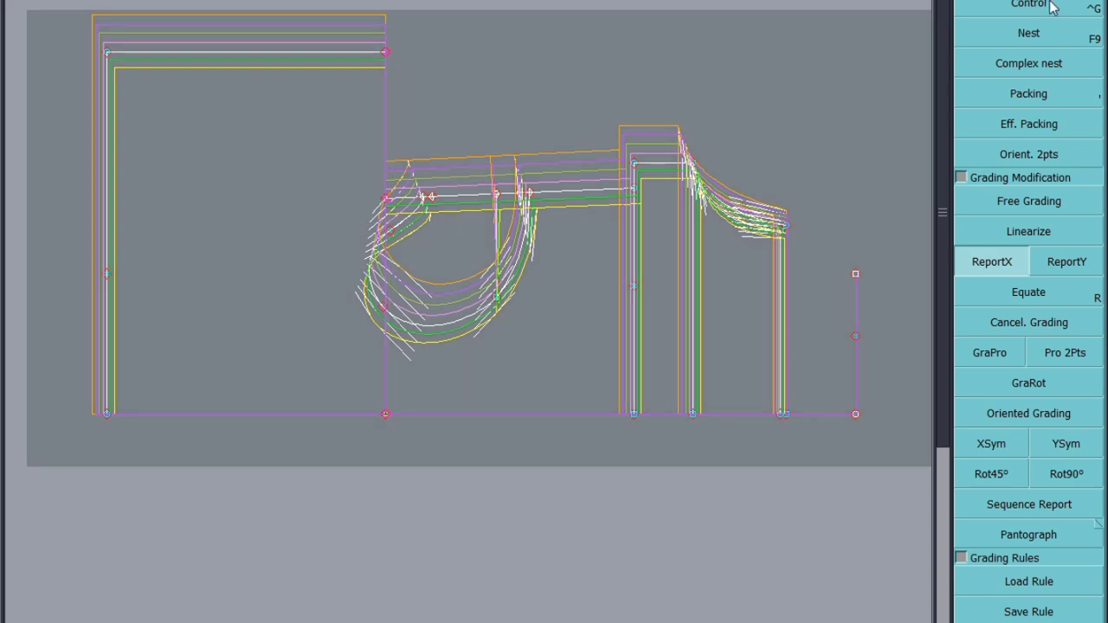
{"action": "left_click", "coordinate": [1050, 7]}
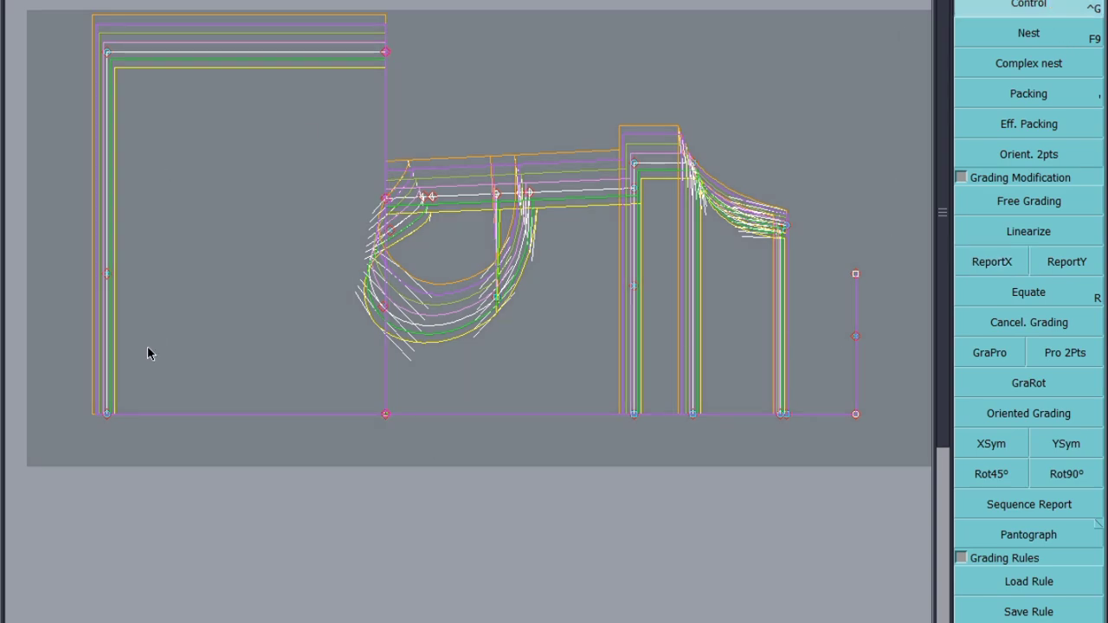
{"action": "left_click", "coordinate": [1006, 262]}
{"action": "left_click", "coordinate": [107, 415]}
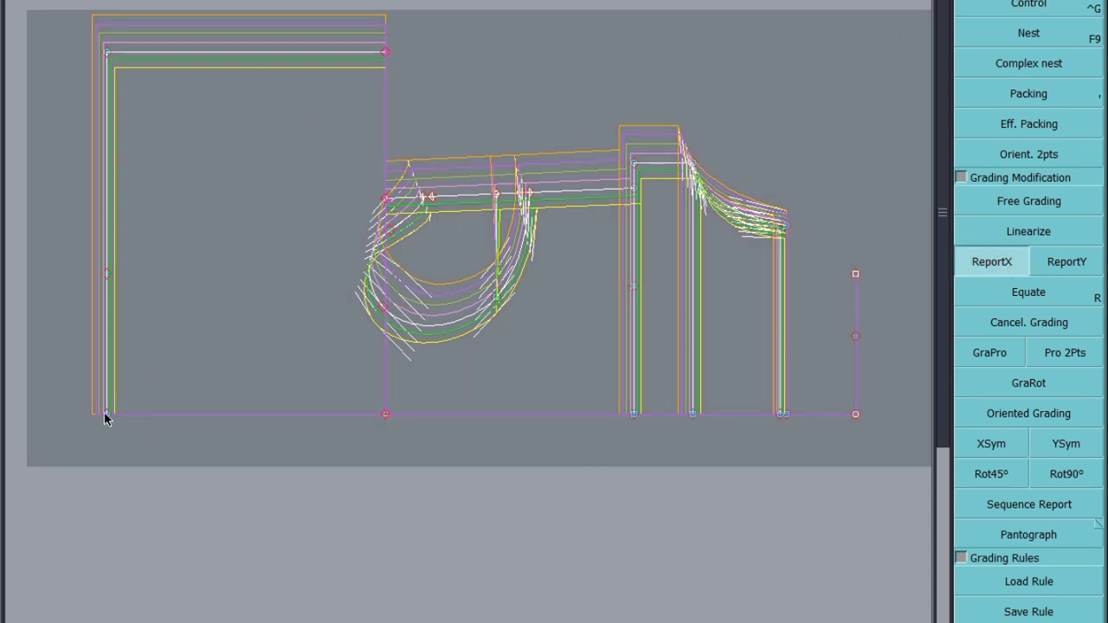
{"action": "left_click", "coordinate": [385, 416]}
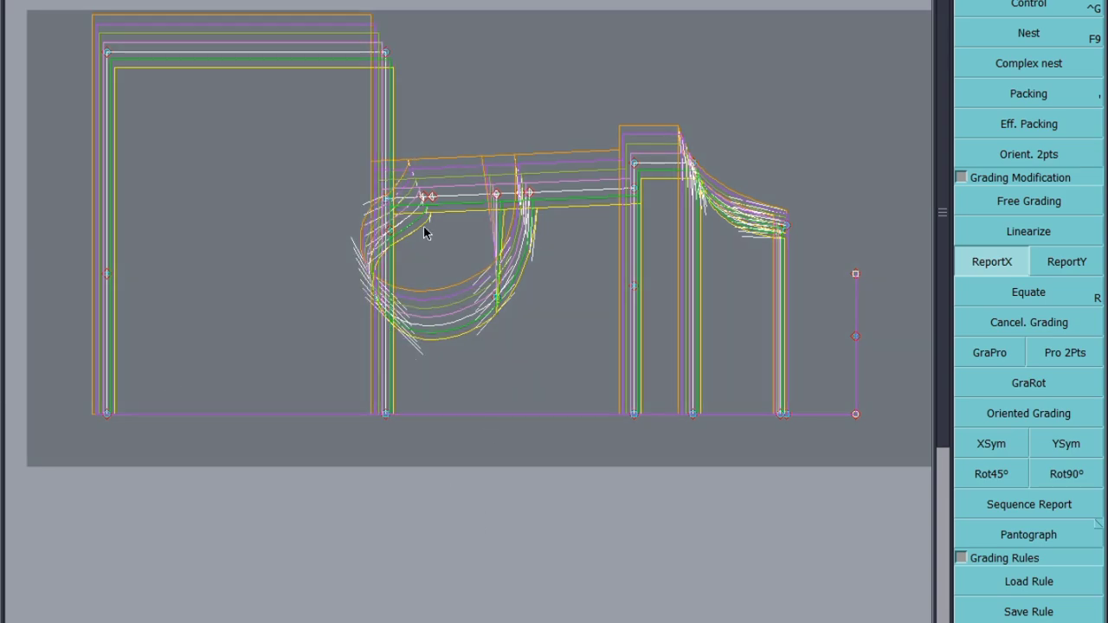
{"action": "key", "text": "ctrl+s"}
{"action": "left_click", "coordinate": [435, 408]}
Switch to the Excel production size specification and review the dress measurements and grade columns for sizes 10 to 22
{"action": "key", "text": "alt+Tab"}
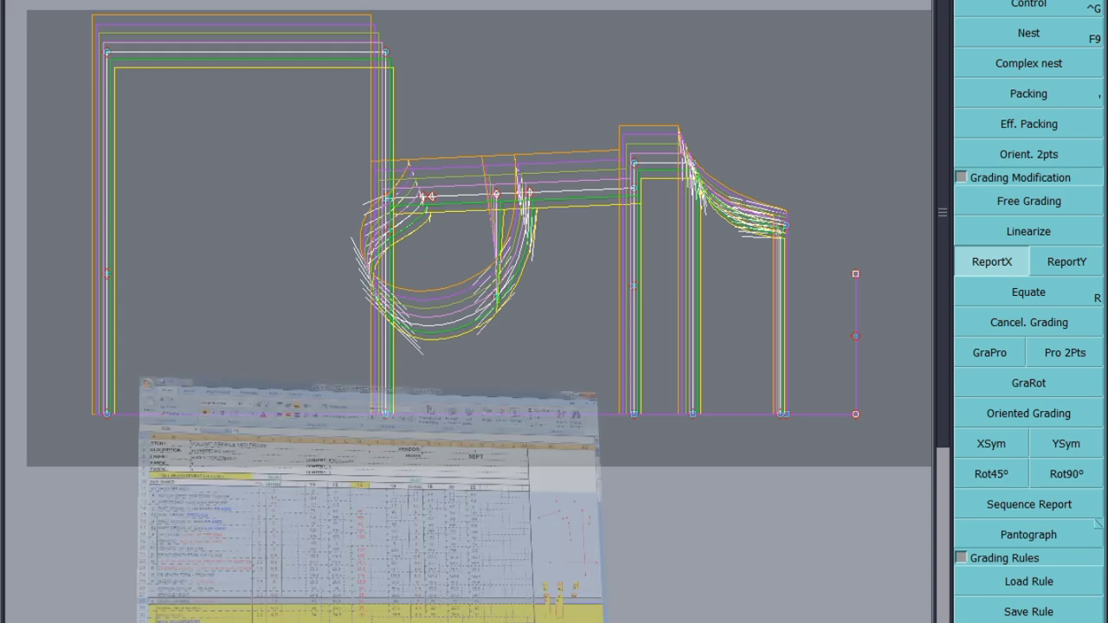
{"action": "scroll", "coordinate": [159, 535], "scroll_direction": "down", "scroll_amount": 1}
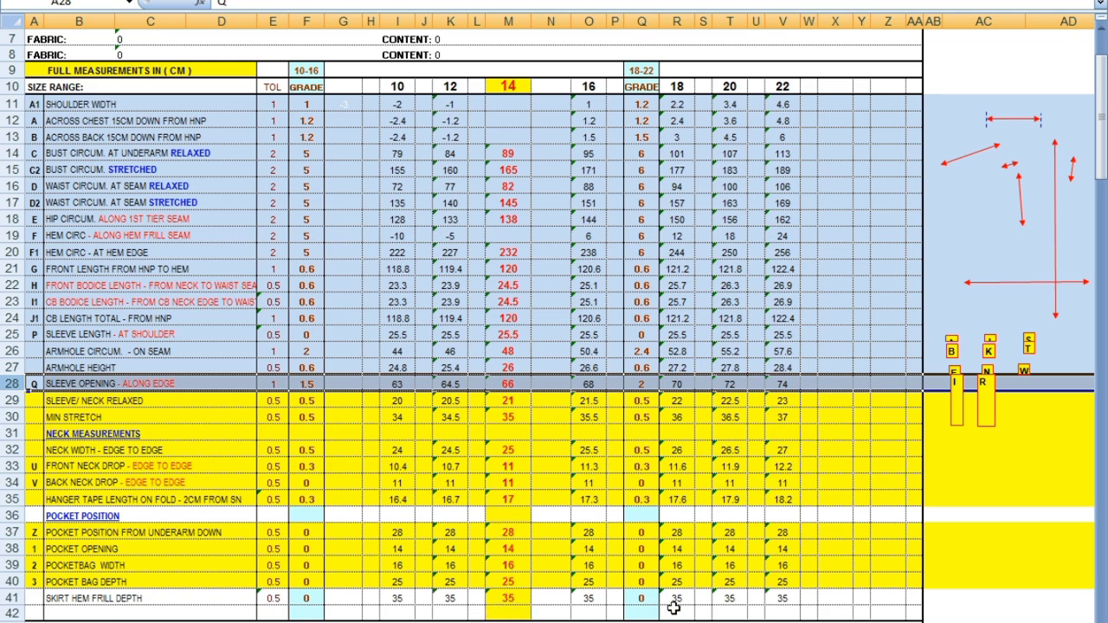
{"action": "scroll", "coordinate": [564, 384], "scroll_direction": "down", "scroll_amount": 1}
{"action": "scroll", "coordinate": [563, 385], "scroll_direction": "down", "scroll_amount": 3}
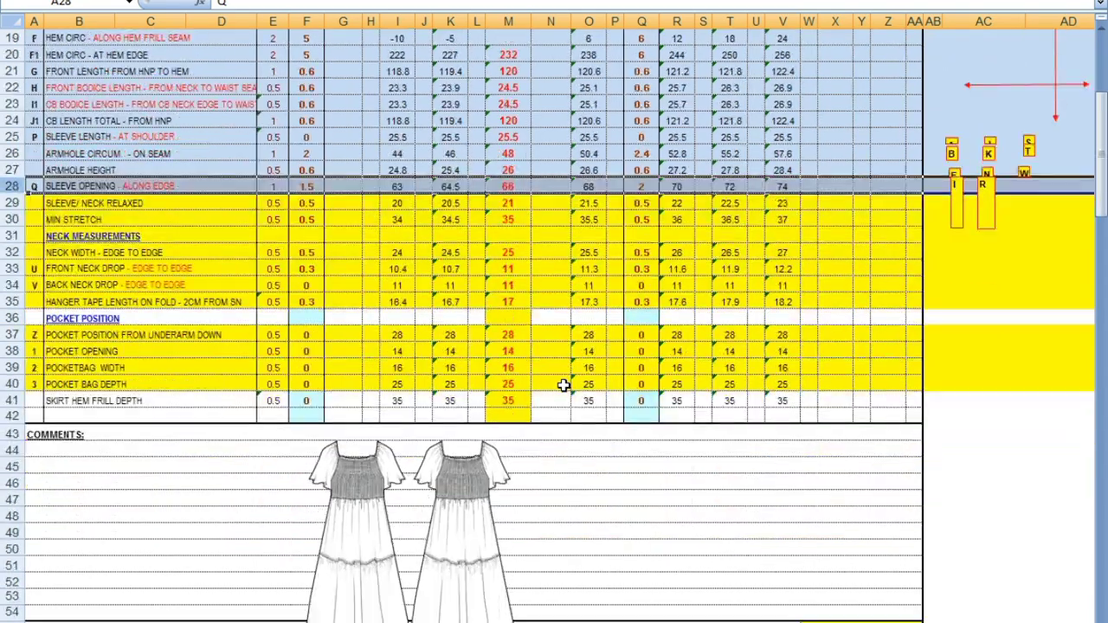
{"action": "scroll", "coordinate": [563, 384], "scroll_direction": "up", "scroll_amount": 6}
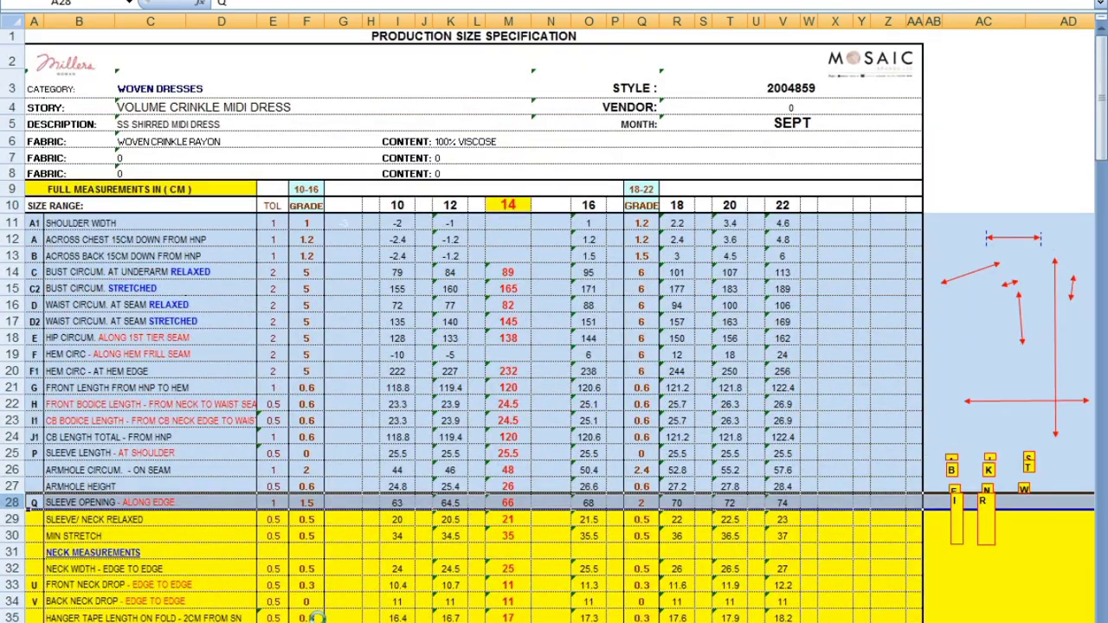
Open the workbook's next sheet and examine the dress sketches, garment construction details, accessories and sample photos
{"action": "key", "text": "ctrl+Page_Down"}
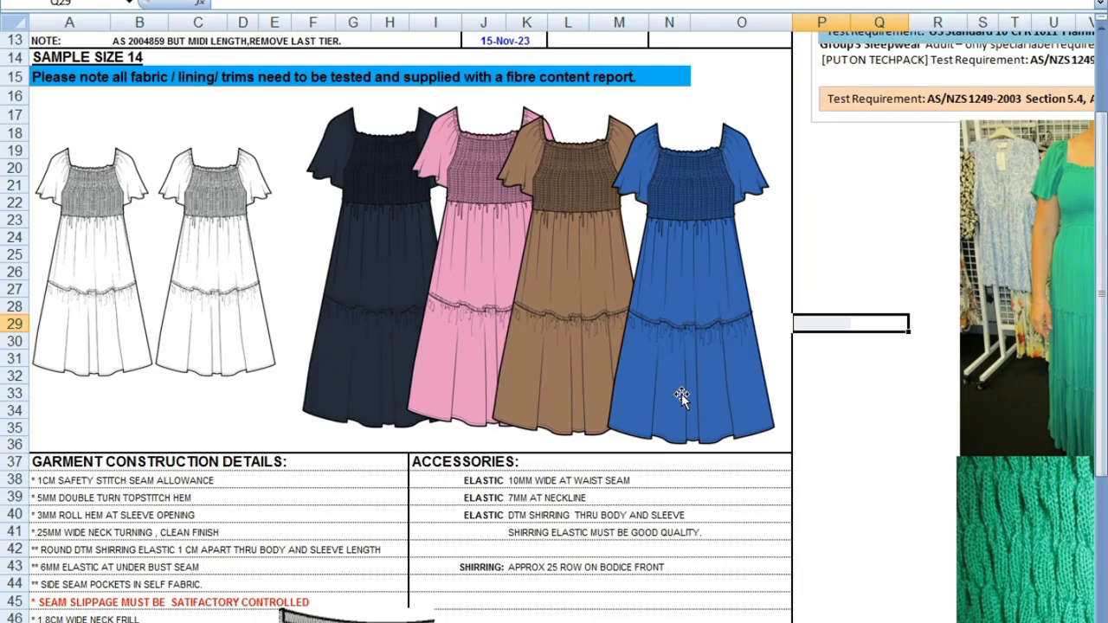
{"action": "scroll", "coordinate": [491, 407], "scroll_direction": "down", "scroll_amount": 2}
{"action": "scroll", "coordinate": [491, 407], "scroll_direction": "down", "scroll_amount": 3}
{"action": "scroll", "coordinate": [491, 407], "scroll_direction": "up", "scroll_amount": 5}
{"action": "scroll", "coordinate": [561, 318], "scroll_direction": "right", "scroll_amount": 3}
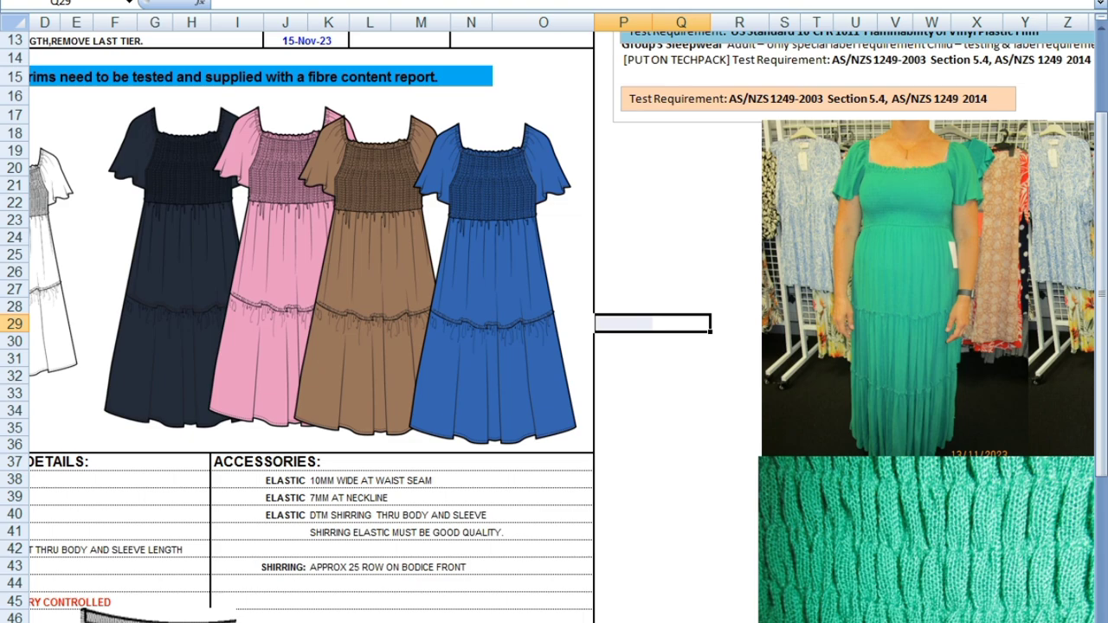
{"action": "scroll", "coordinate": [561, 318], "scroll_direction": "left", "scroll_amount": 3}
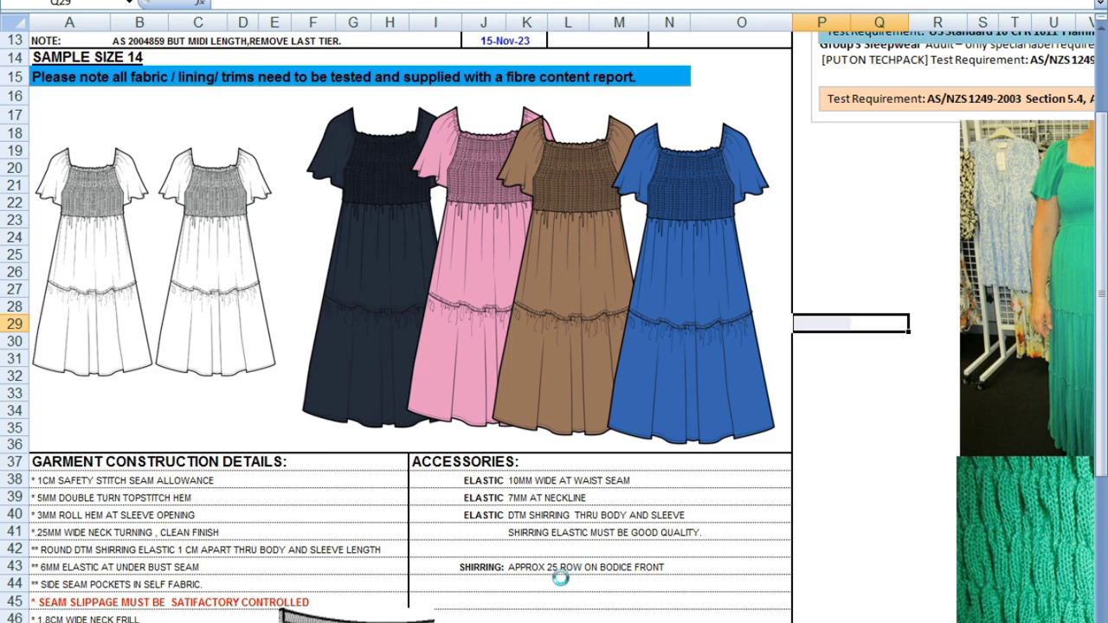
{"action": "scroll", "coordinate": [658, 499], "scroll_direction": "down", "scroll_amount": 2}
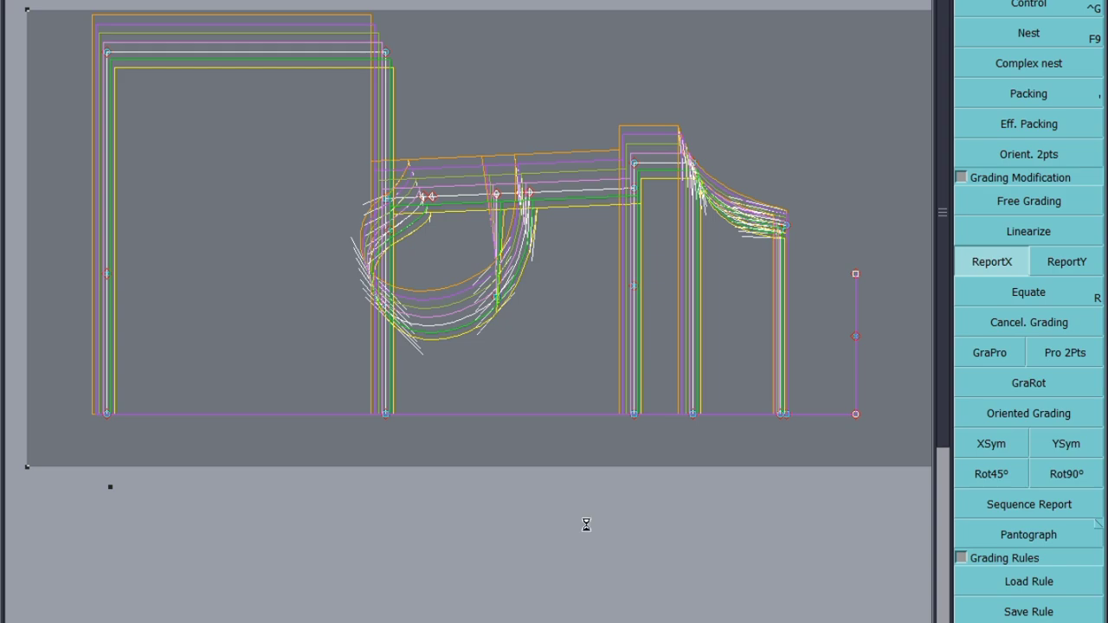
Return to Modaris, hide the graded size nest so only the base size shows, and save the model despite the warnings
{"action": "key", "text": "F9"}
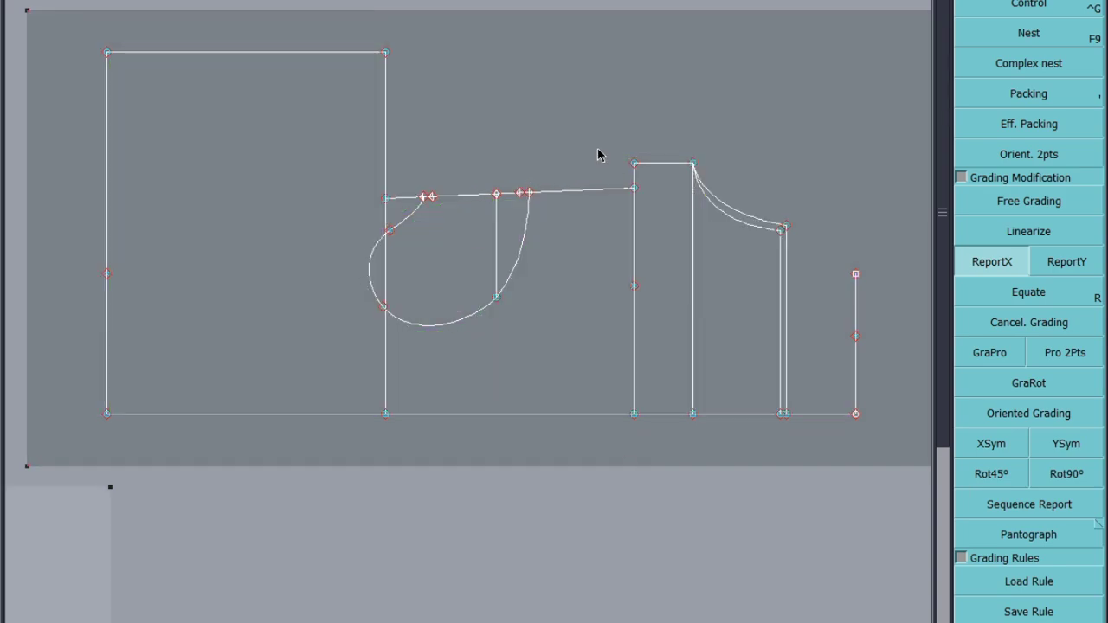
{"action": "key", "text": "ctrl+s"}
{"action": "left_click", "coordinate": [458, 404]}
{"action": "scroll", "coordinate": [431, 275], "scroll_direction": "up", "scroll_amount": 1}
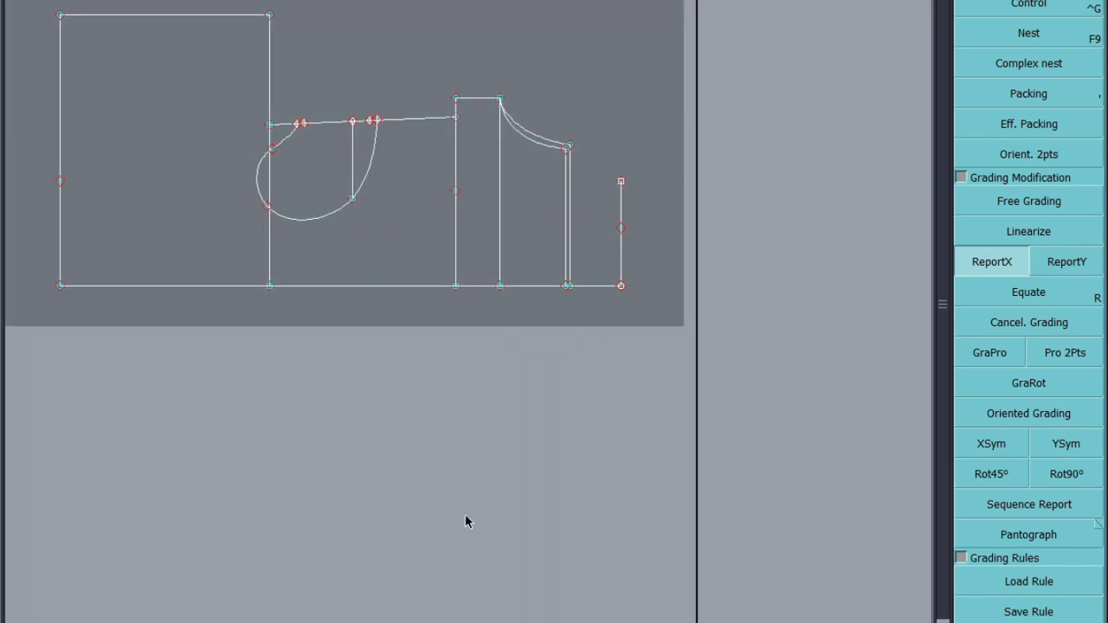
Switch to the Excel specification and check the dress sketches, construction details and measurements
{"action": "left_click", "coordinate": [233, 563]}
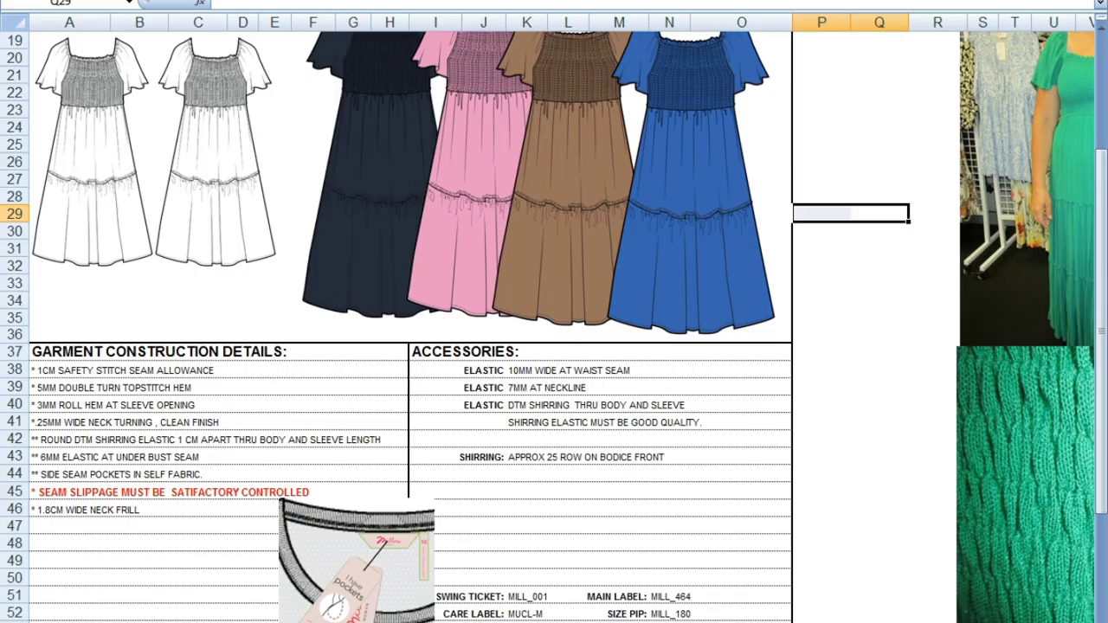
{"action": "key", "text": "ctrl+Page_Down"}
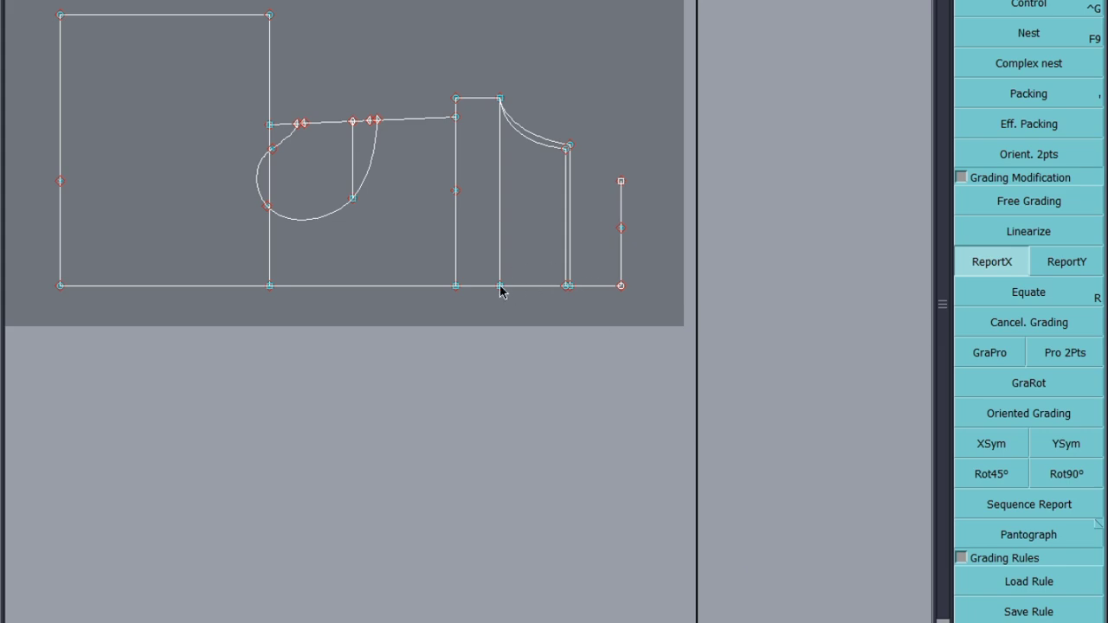
Back in Modaris, measure up from the base of the bodice's middle vertical line and insert a point partway along it
{"action": "left_click", "coordinate": [500, 288]}
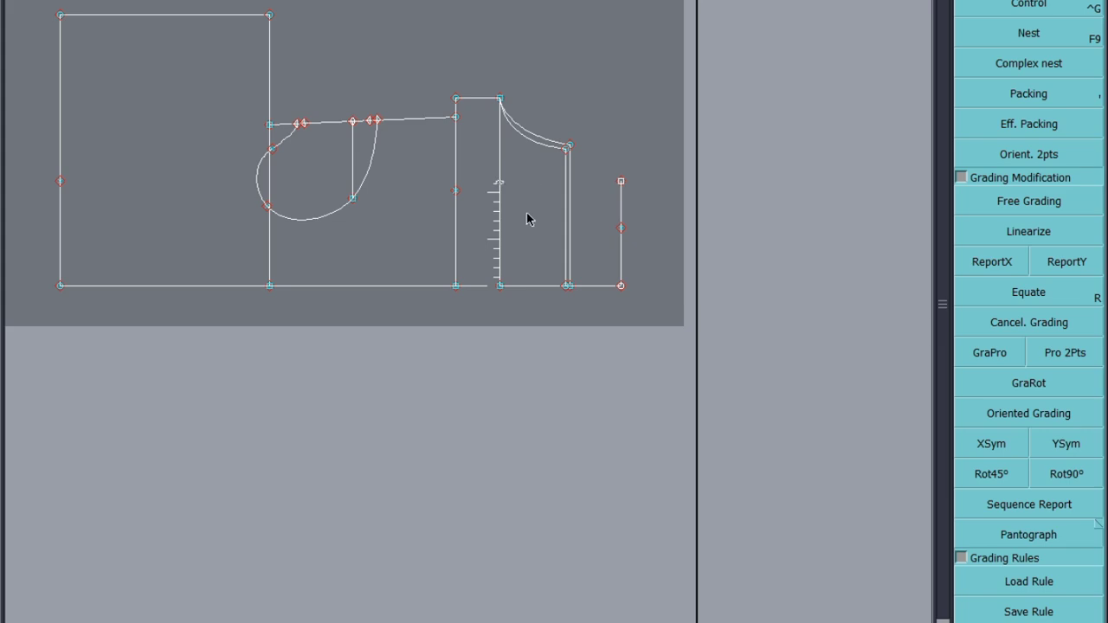
{"action": "left_click", "coordinate": [499, 180]}
{"action": "key", "text": "F3"}
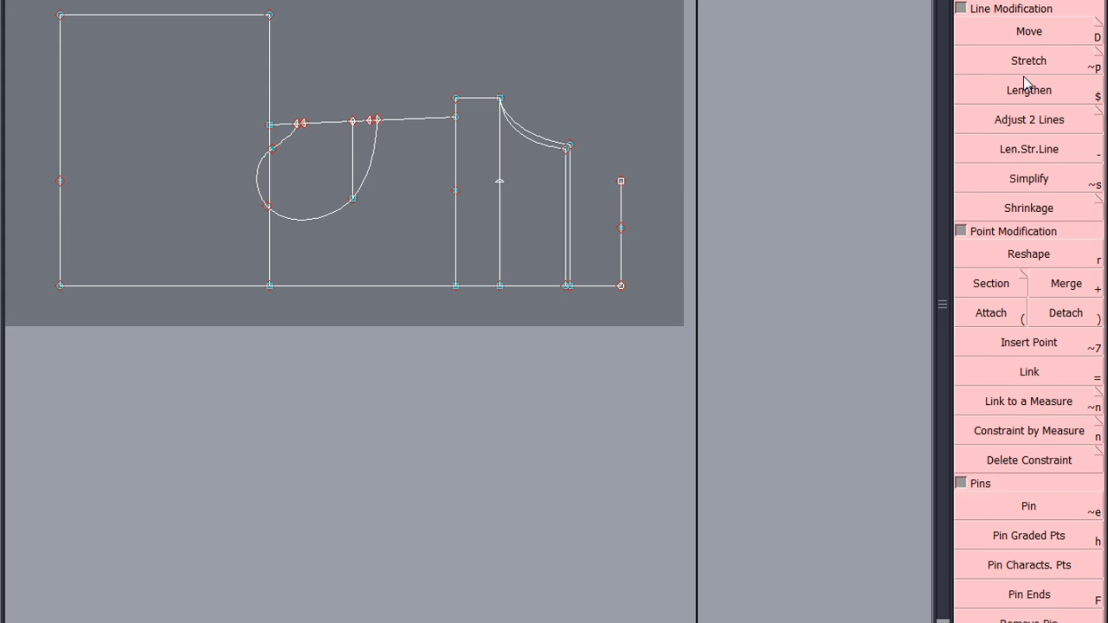
{"action": "left_click", "coordinate": [1034, 344]}
{"action": "left_click", "coordinate": [500, 182]}
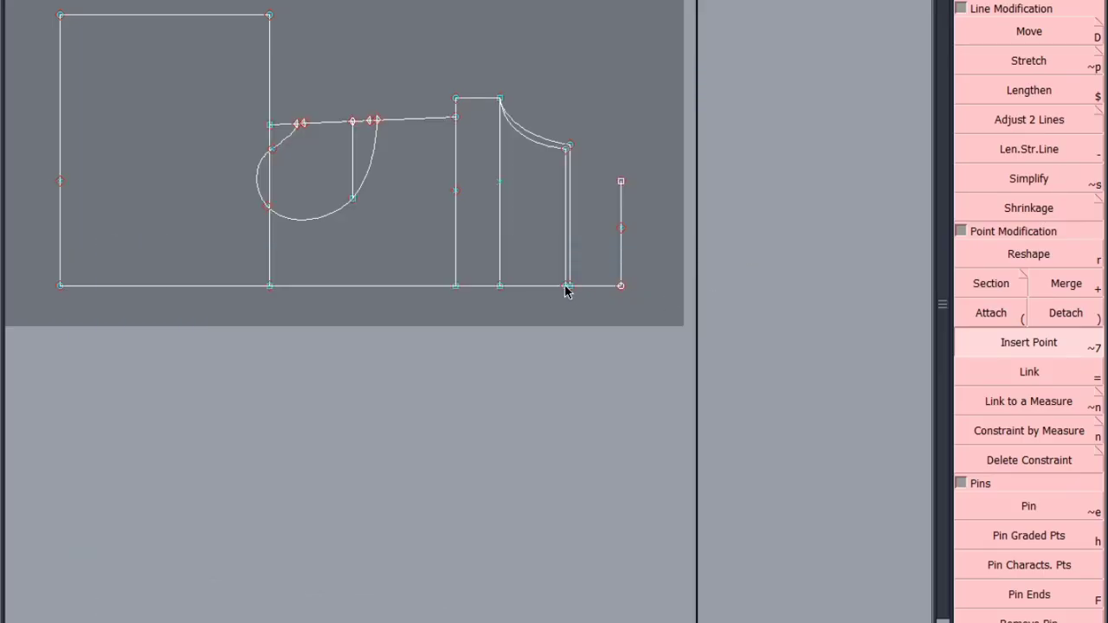
Measure 12.50 cm up from the base of the two close vertical lines and insert a point on each at that height
{"action": "left_click", "coordinate": [568, 287]}
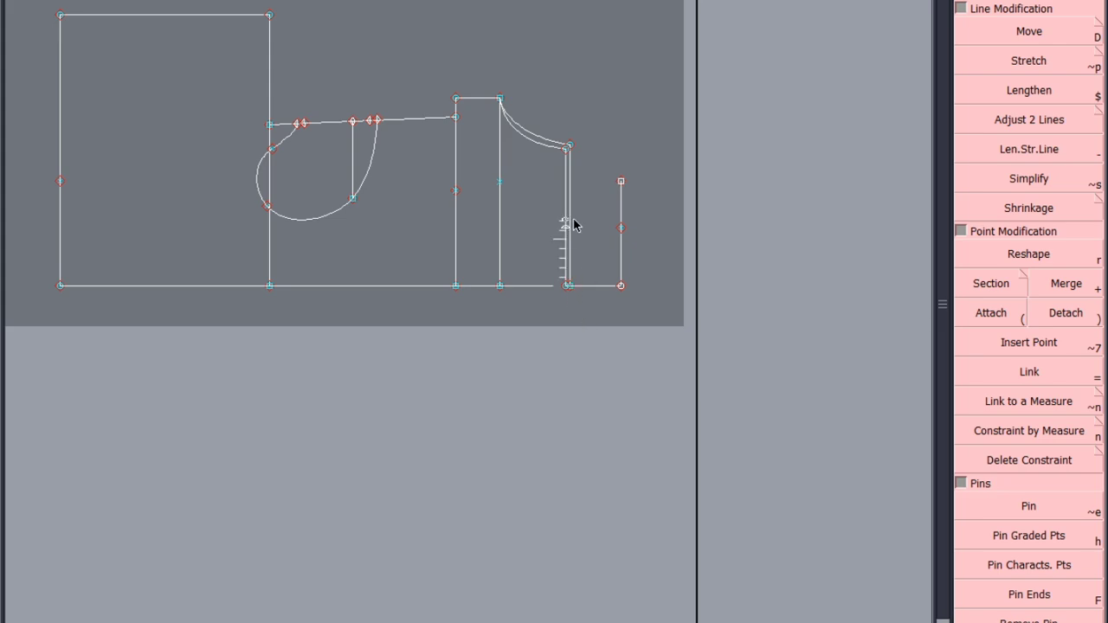
{"action": "scroll", "coordinate": [588, 311], "scroll_direction": "up", "scroll_amount": 3}
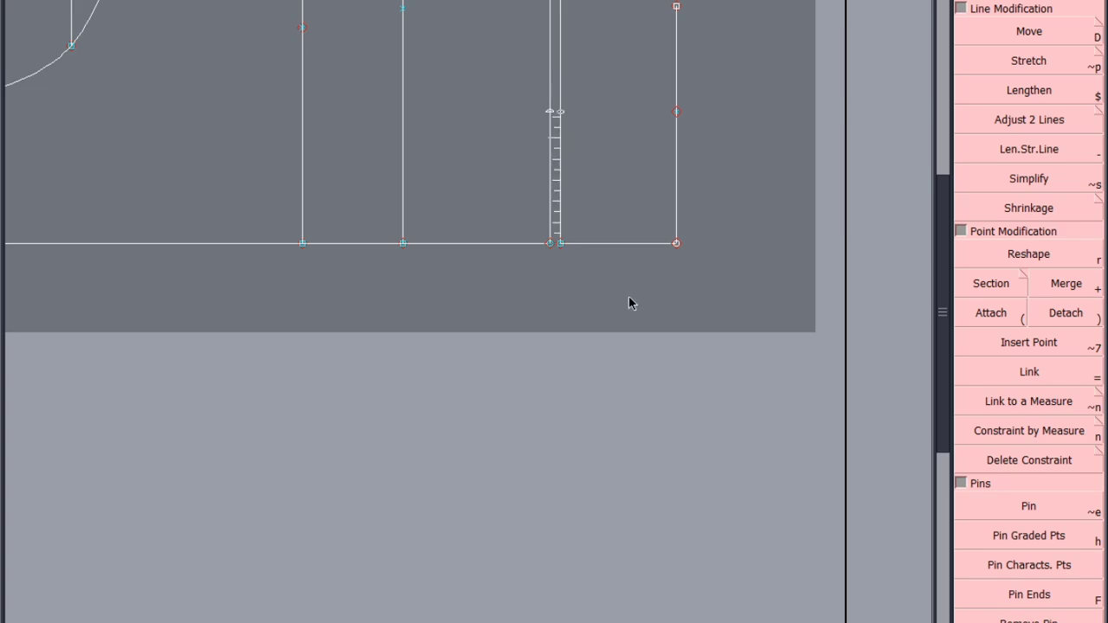
{"action": "scroll", "coordinate": [574, 292], "scroll_direction": "down", "scroll_amount": 3}
{"action": "scroll", "coordinate": [562, 173], "scroll_direction": "up", "scroll_amount": 2}
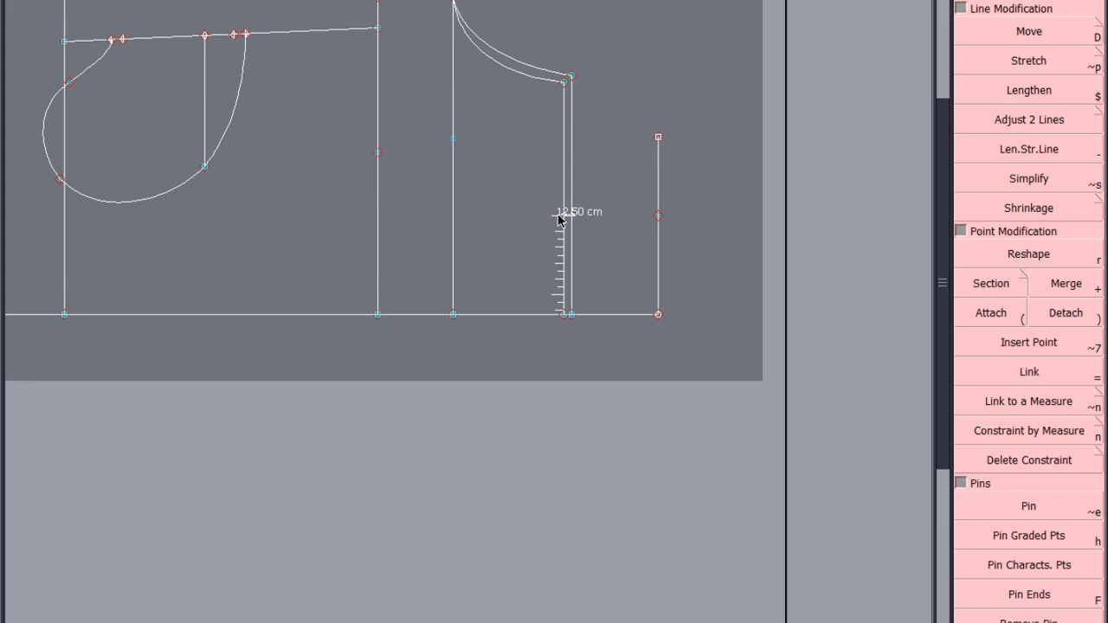
{"action": "left_click", "coordinate": [559, 216]}
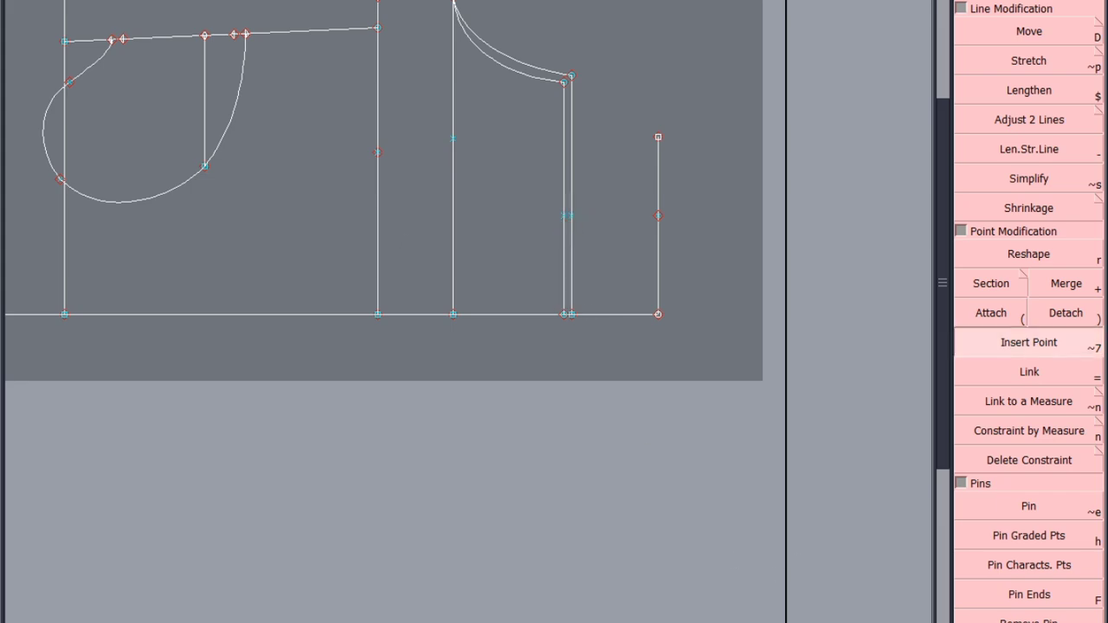
Draw Bezier lines from the midpoint of the bodice's first vertical to the new middle-line point, and from there to both 12.50 cm points
{"action": "scroll", "coordinate": [995, 360], "scroll_direction": "up", "scroll_amount": 5}
{"action": "left_click", "coordinate": [1032, 394]}
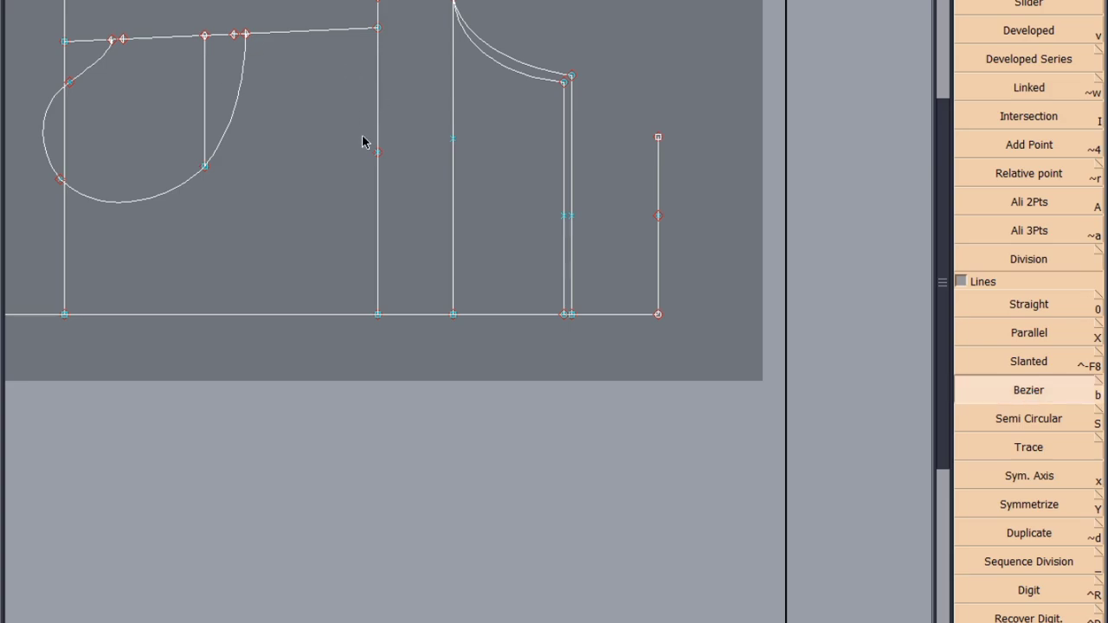
{"action": "left_click", "coordinate": [378, 153]}
{"action": "left_click", "coordinate": [454, 138]}
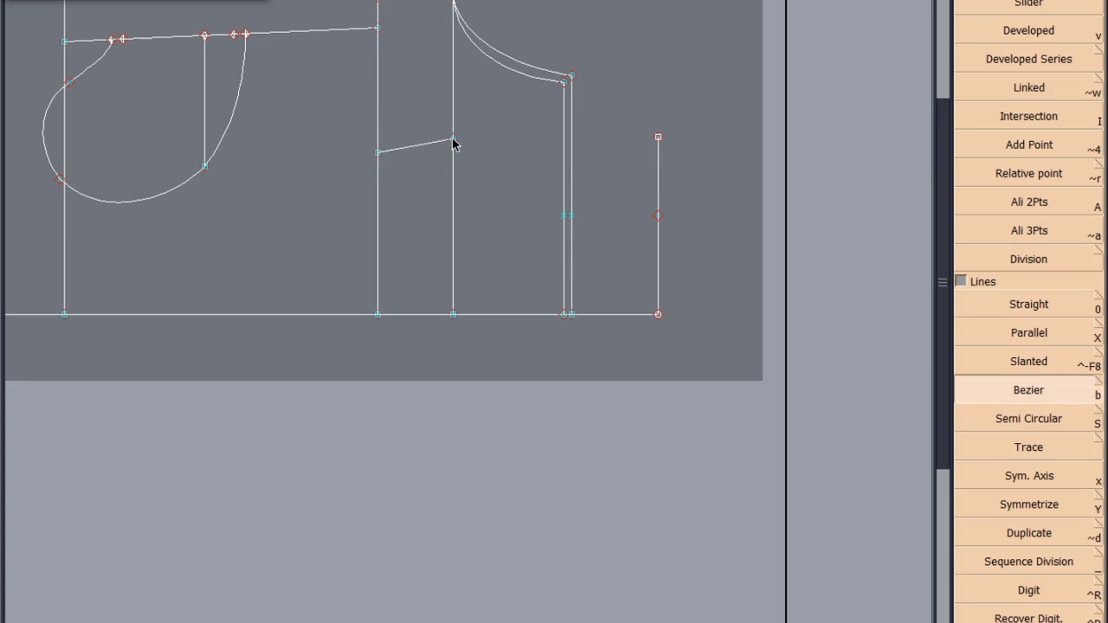
{"action": "left_click", "coordinate": [570, 228]}
{"action": "scroll", "coordinate": [530, 173], "scroll_direction": "up", "scroll_amount": 2}
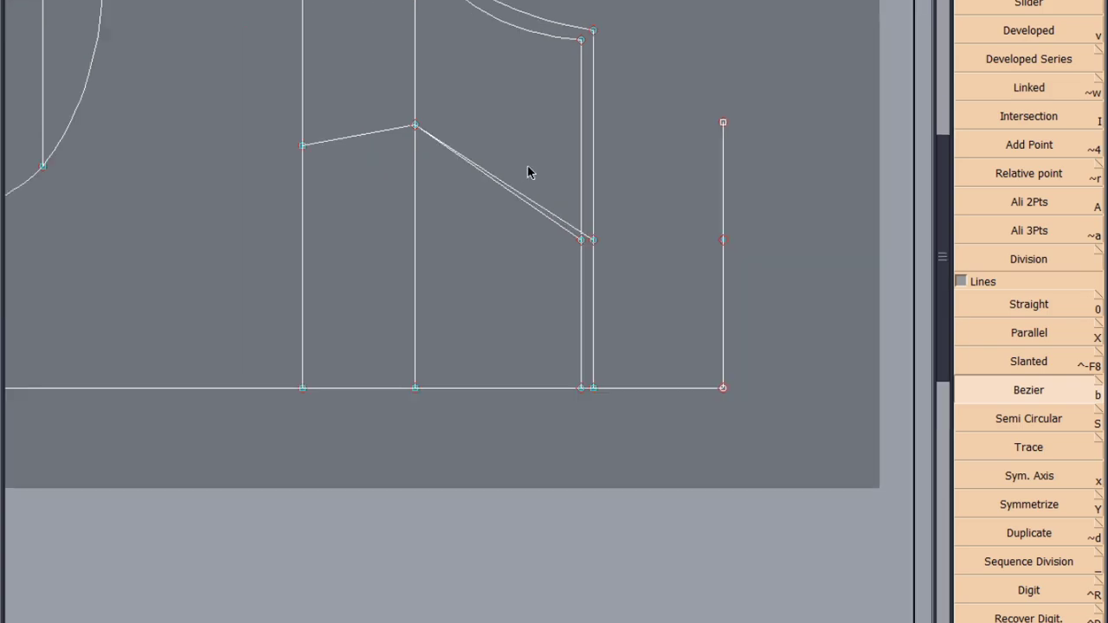
Display the curve handles and reshape the lower slanted line between the middle vertical and the inner close vertical into a concave curve
{"action": "left_click", "coordinate": [394, 1]}
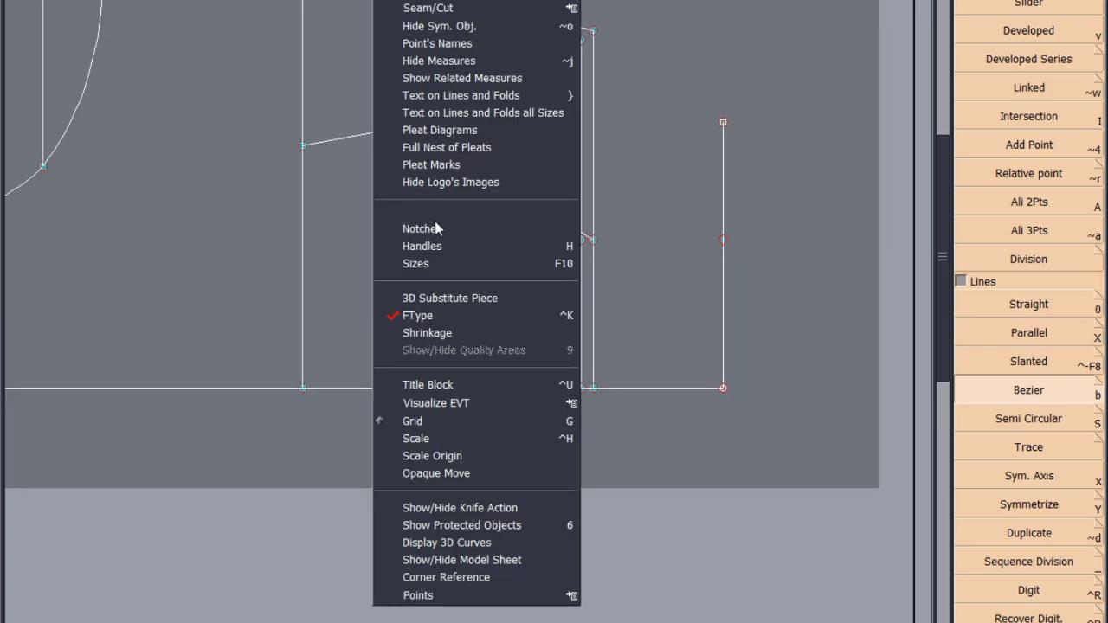
{"action": "left_click", "coordinate": [423, 244]}
{"action": "scroll", "coordinate": [520, 200], "scroll_direction": "up", "scroll_amount": 2}
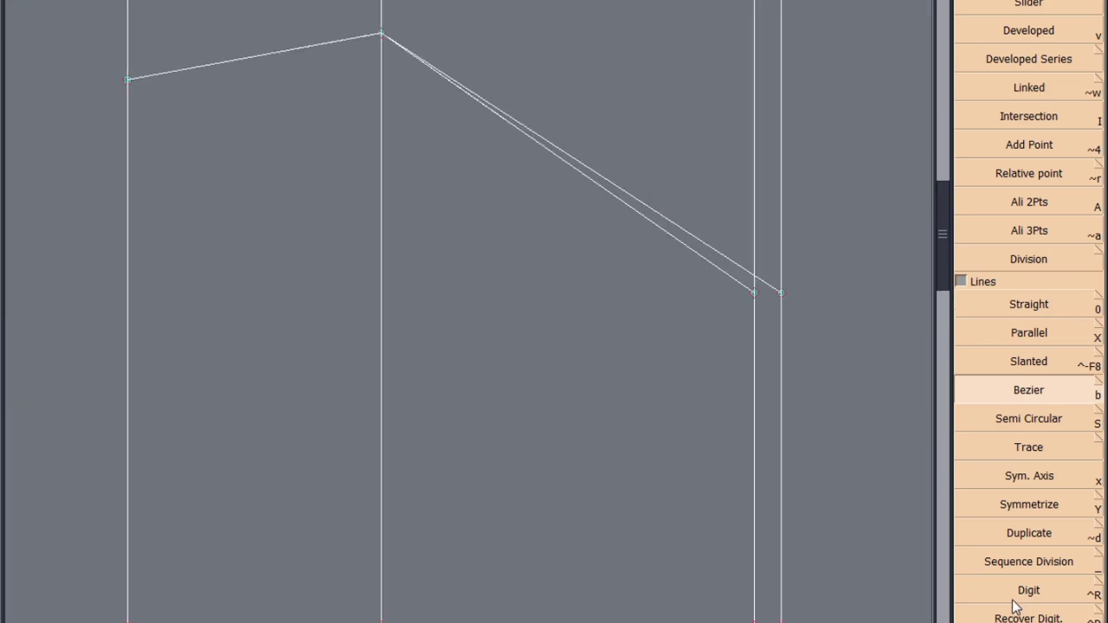
{"action": "scroll", "coordinate": [1033, 403], "scroll_direction": "down", "scroll_amount": 5}
{"action": "left_click", "coordinate": [1029, 258]}
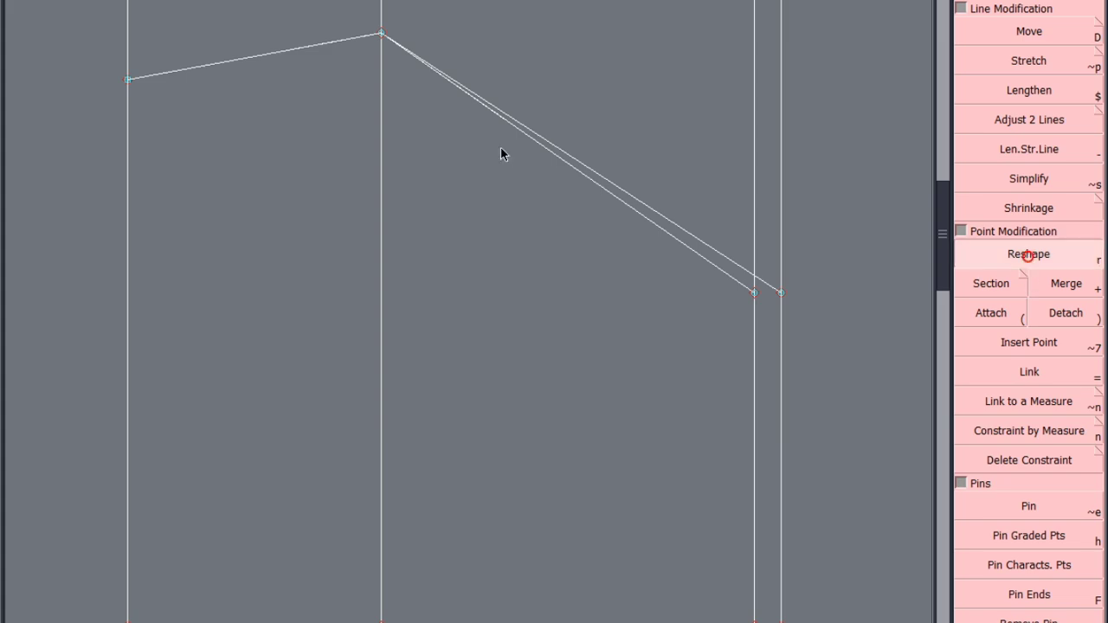
{"action": "left_click_drag", "start_coordinate": [490, 113], "coordinate": [431, 160]}
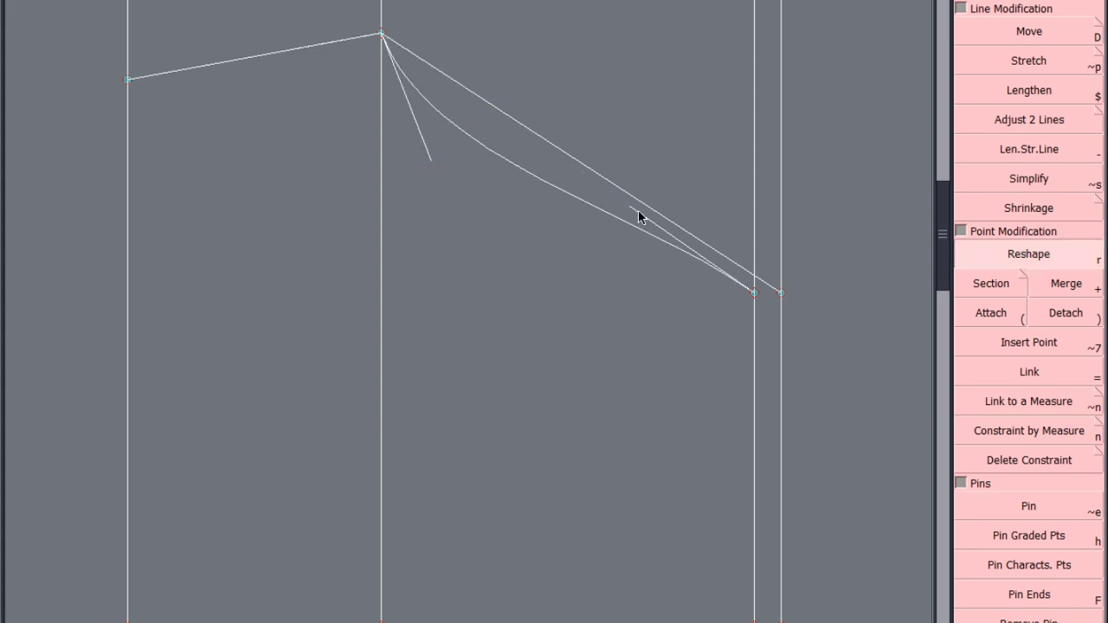
{"action": "left_click_drag", "start_coordinate": [638, 215], "coordinate": [485, 257]}
{"action": "left_click_drag", "start_coordinate": [434, 160], "coordinate": [407, 170]}
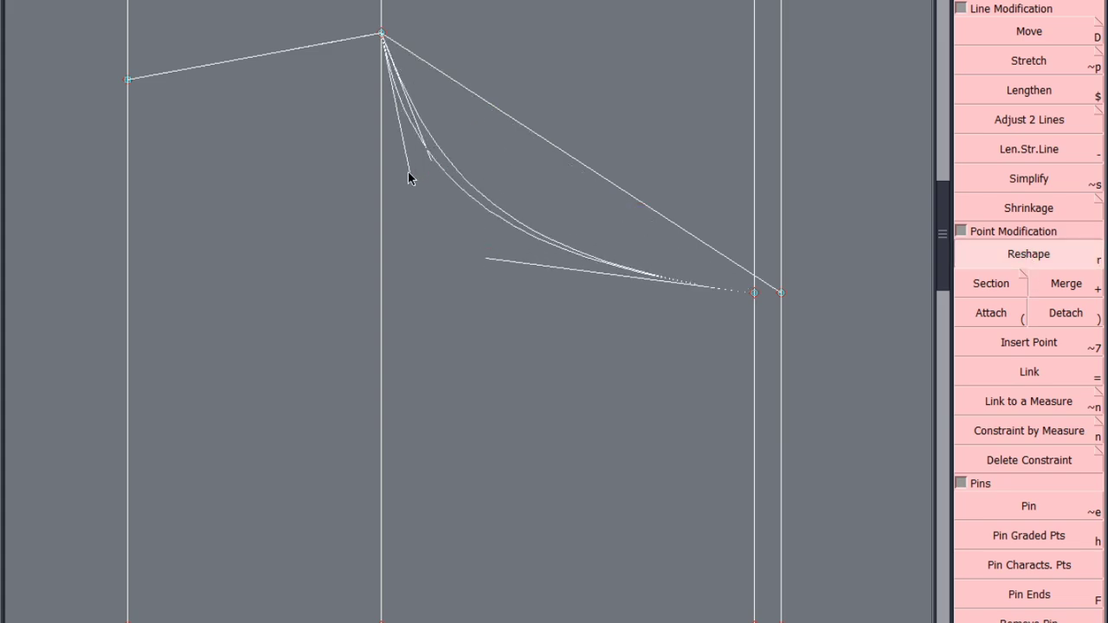
Reshape the upper slanted line into a matching concave curve and refine the tangents of both curves so they run close together
{"action": "left_click_drag", "start_coordinate": [500, 111], "coordinate": [455, 178]}
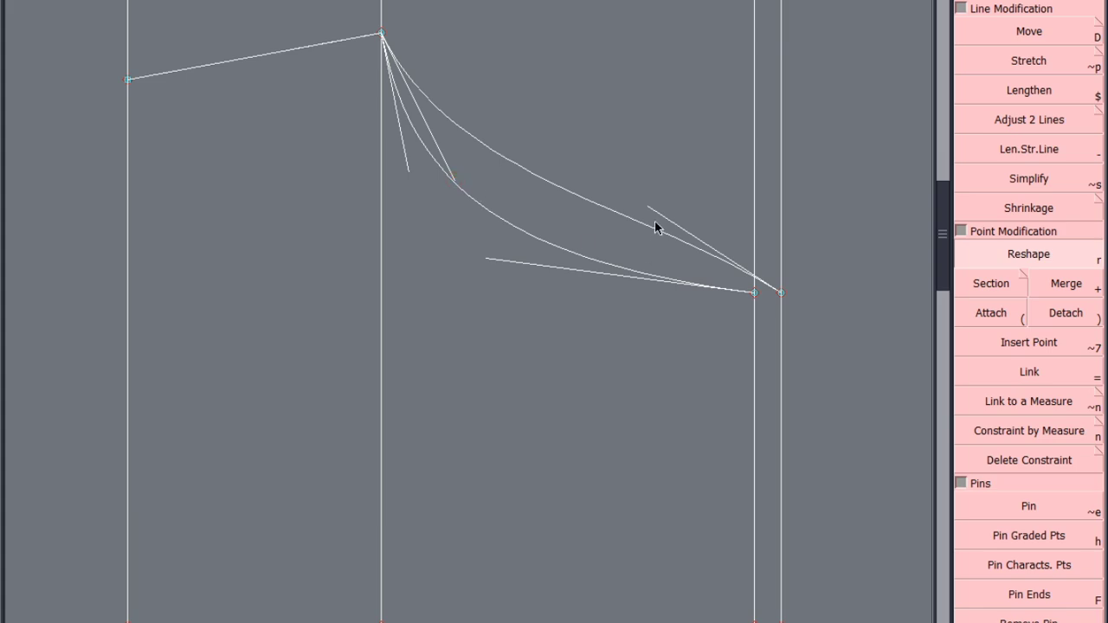
{"action": "left_click_drag", "start_coordinate": [655, 225], "coordinate": [587, 257]}
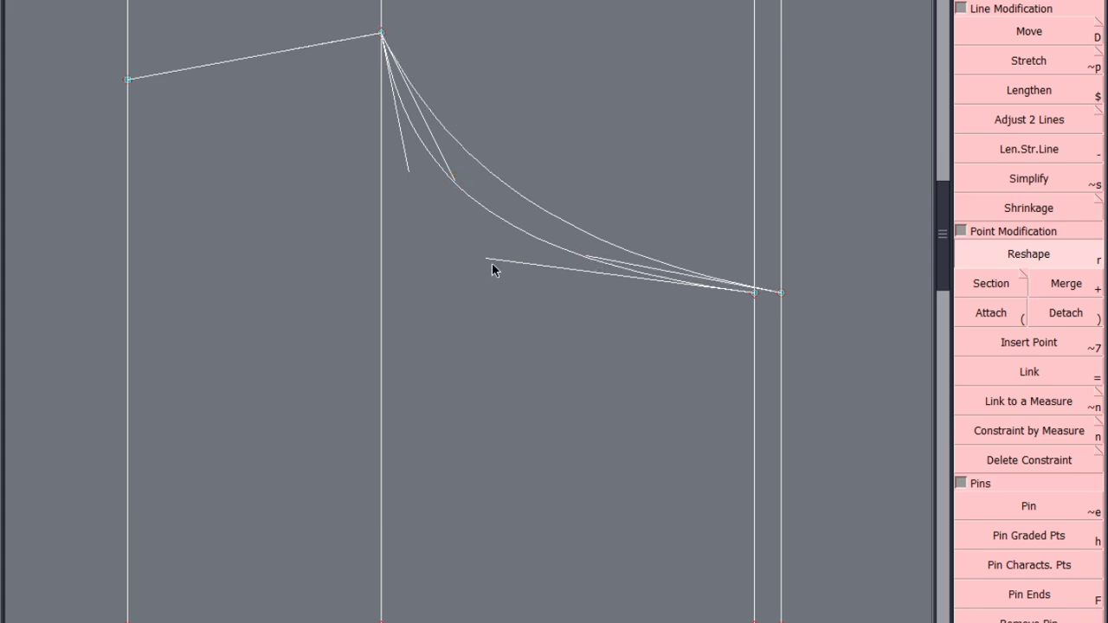
{"action": "left_click_drag", "start_coordinate": [486, 259], "coordinate": [490, 270]}
{"action": "left_click_drag", "start_coordinate": [408, 169], "coordinate": [430, 179]}
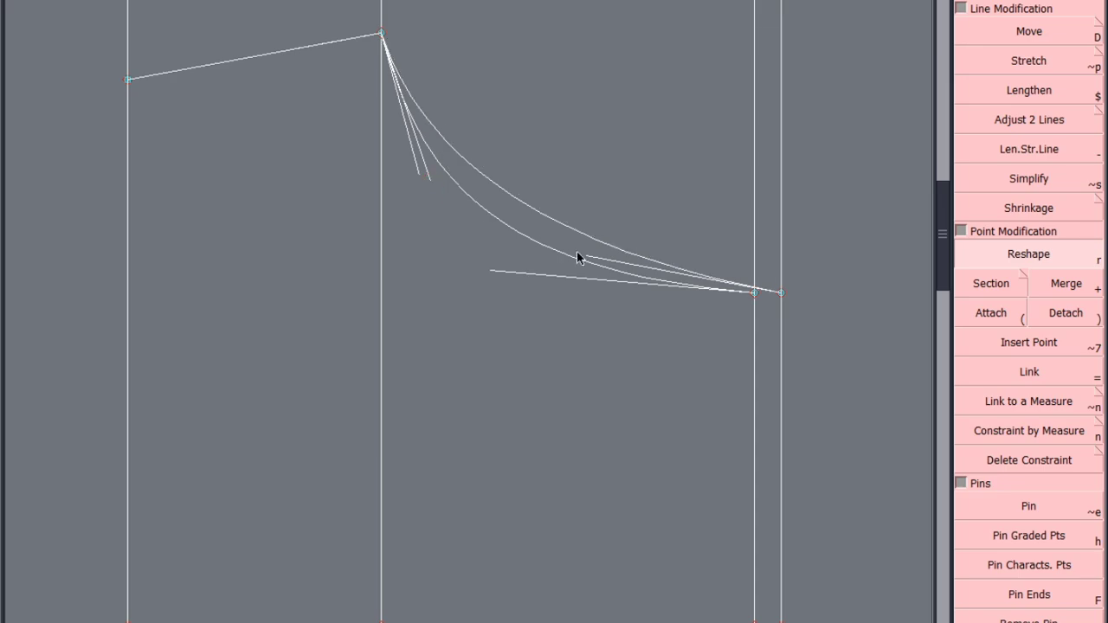
{"action": "mouse_move", "coordinate": [594, 260]}
{"action": "left_mouse_down"}
{"action": "mouse_move", "coordinate": [583, 274]}
{"action": "mouse_move", "coordinate": [554, 267]}
{"action": "left_mouse_up"}
{"action": "left_click_drag", "start_coordinate": [431, 181], "coordinate": [419, 173]}
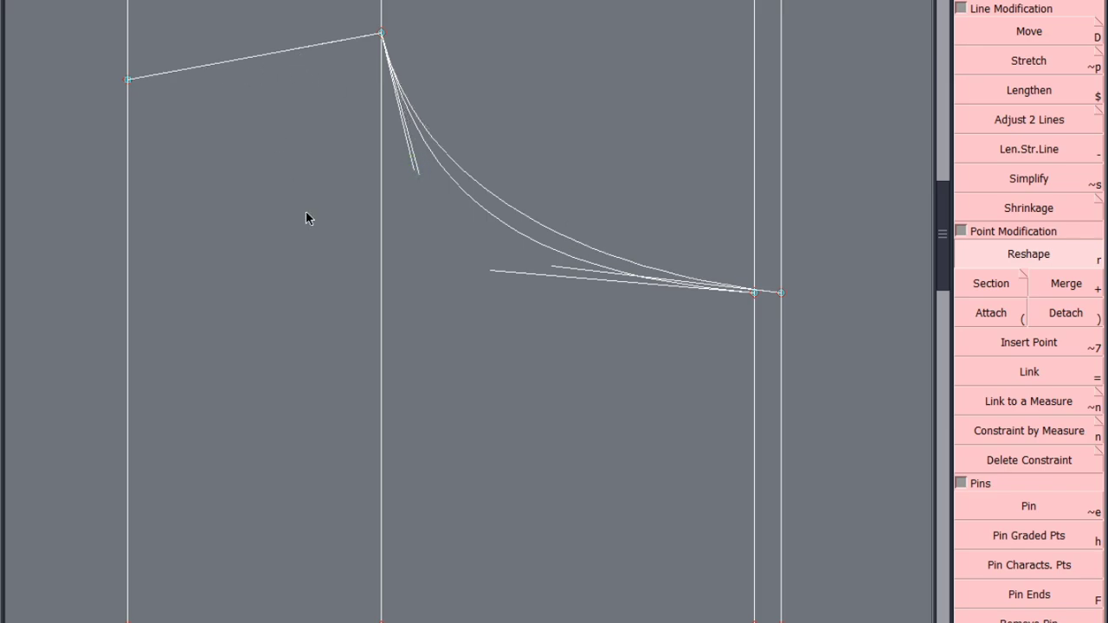
Save the model, continuing past the validation file warnings
{"action": "scroll", "coordinate": [333, 219], "scroll_direction": "down", "scroll_amount": 2}
{"action": "left_click", "coordinate": [395, 207]}
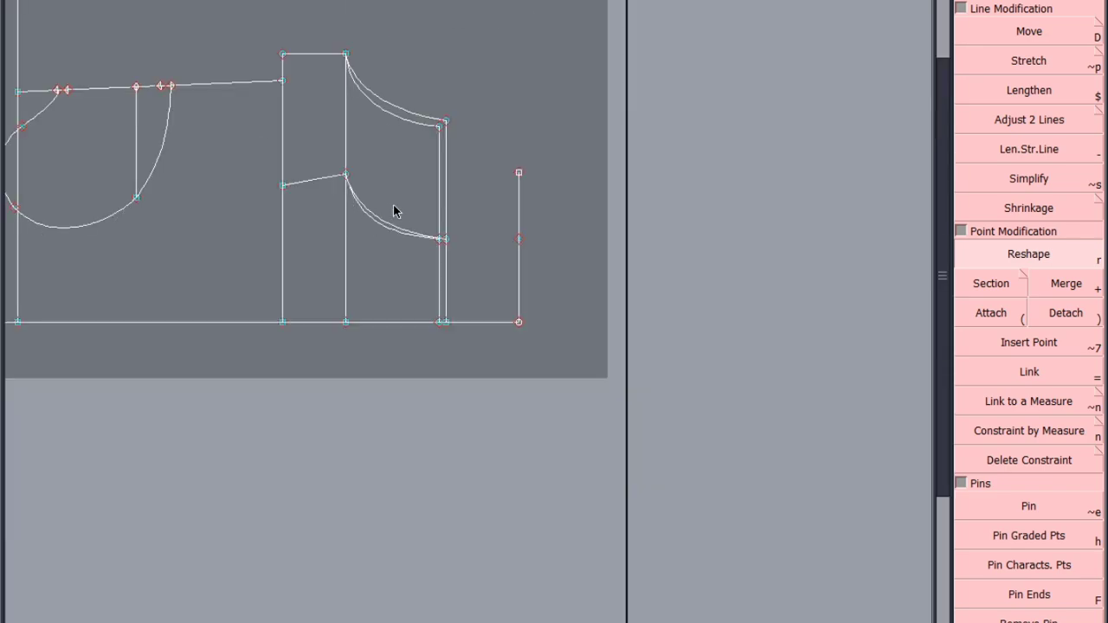
{"action": "key", "text": "ctrl+s"}
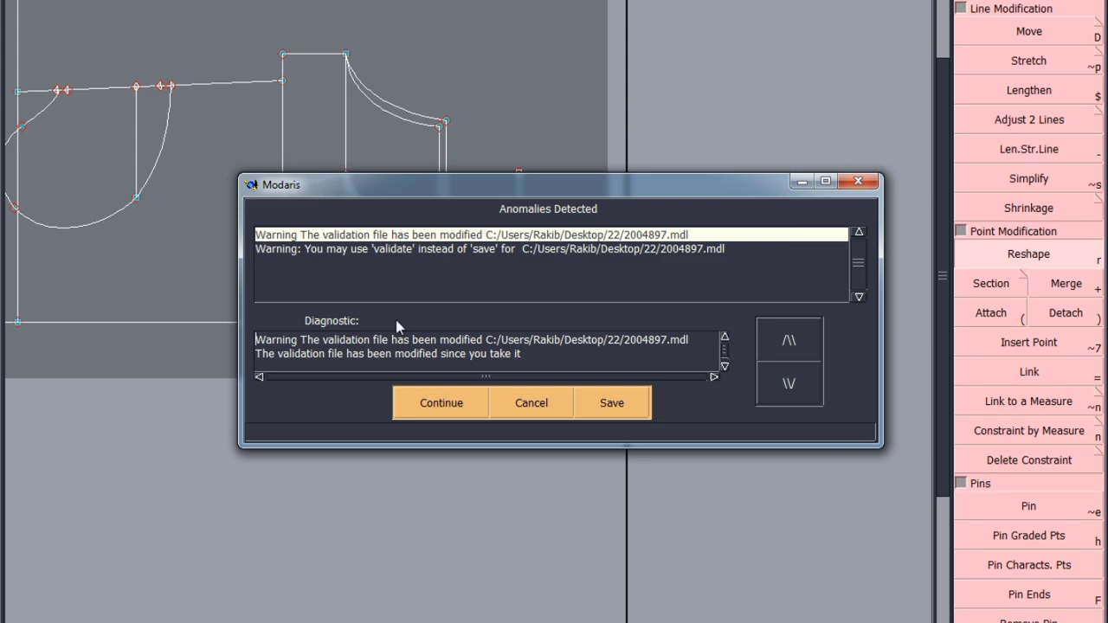
{"action": "left_click", "coordinate": [440, 401]}
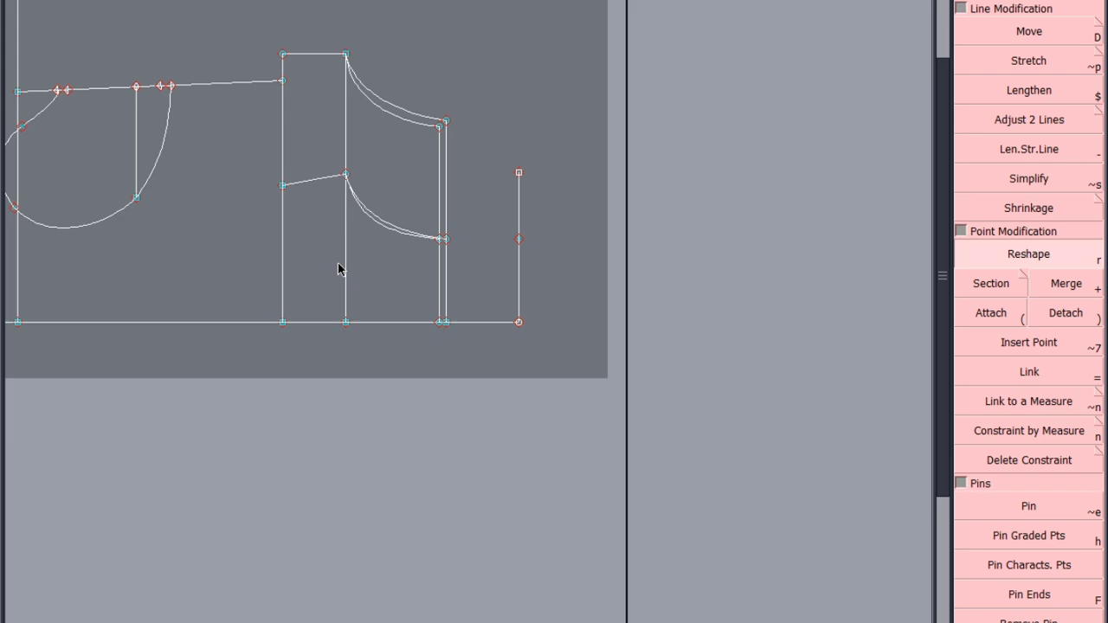
Show the graded nest and report the Y grading of the upper outline onto the new slanted line's points and the new curves' ends
{"action": "key", "text": "F9"}
{"action": "key", "text": "F10"}
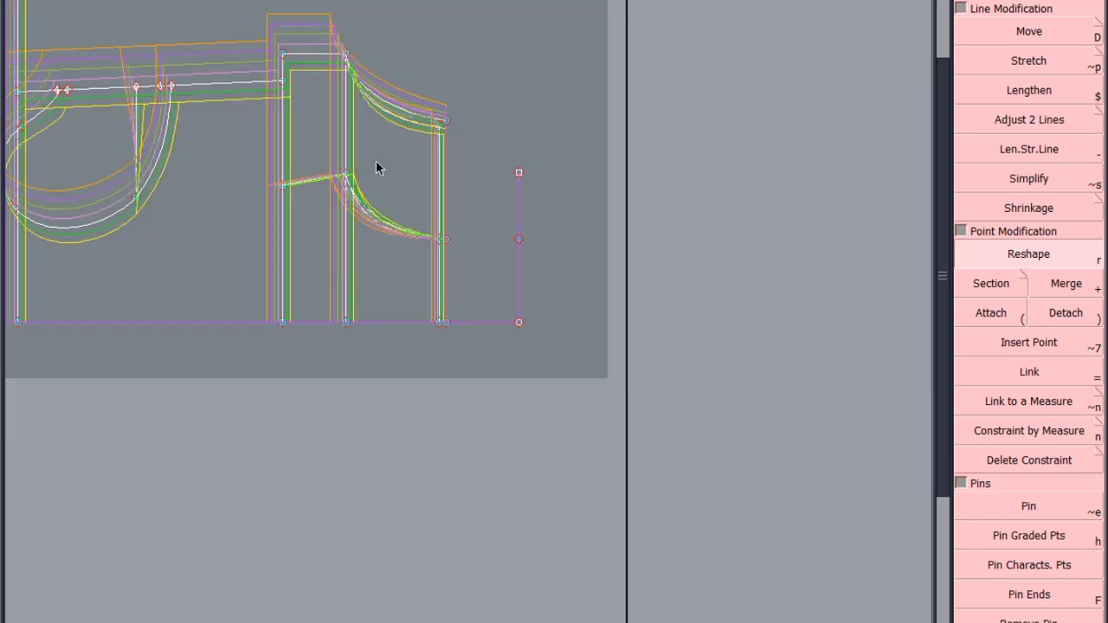
{"action": "left_click_drag", "start_coordinate": [376, 167], "coordinate": [268, 235]}
{"action": "key", "text": "F6"}
{"action": "left_click", "coordinate": [1067, 261]}
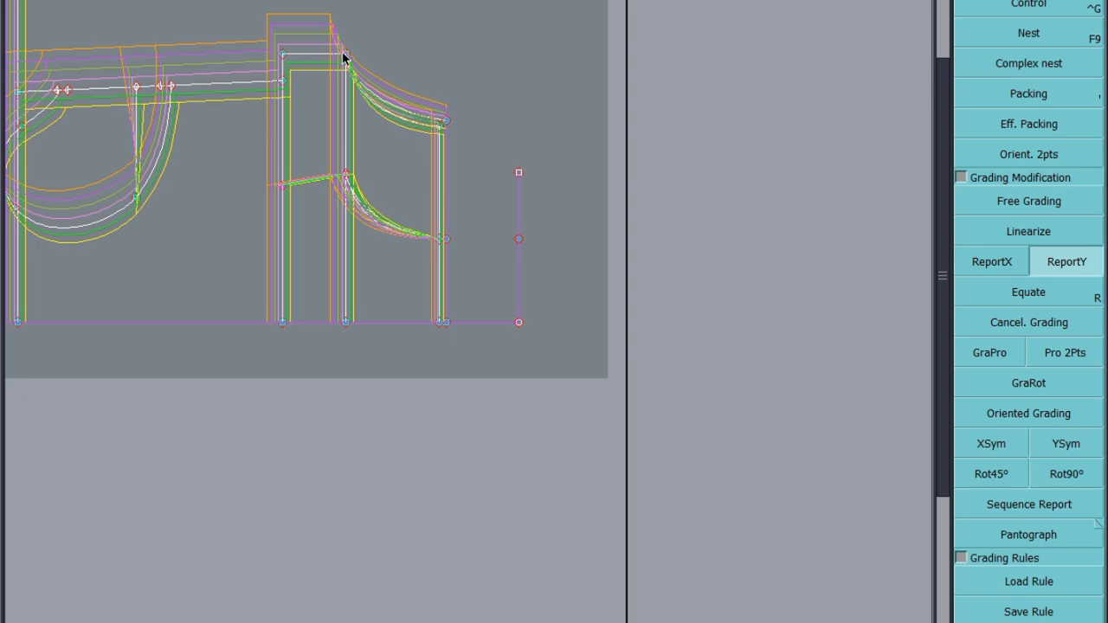
{"action": "left_click", "coordinate": [346, 177]}
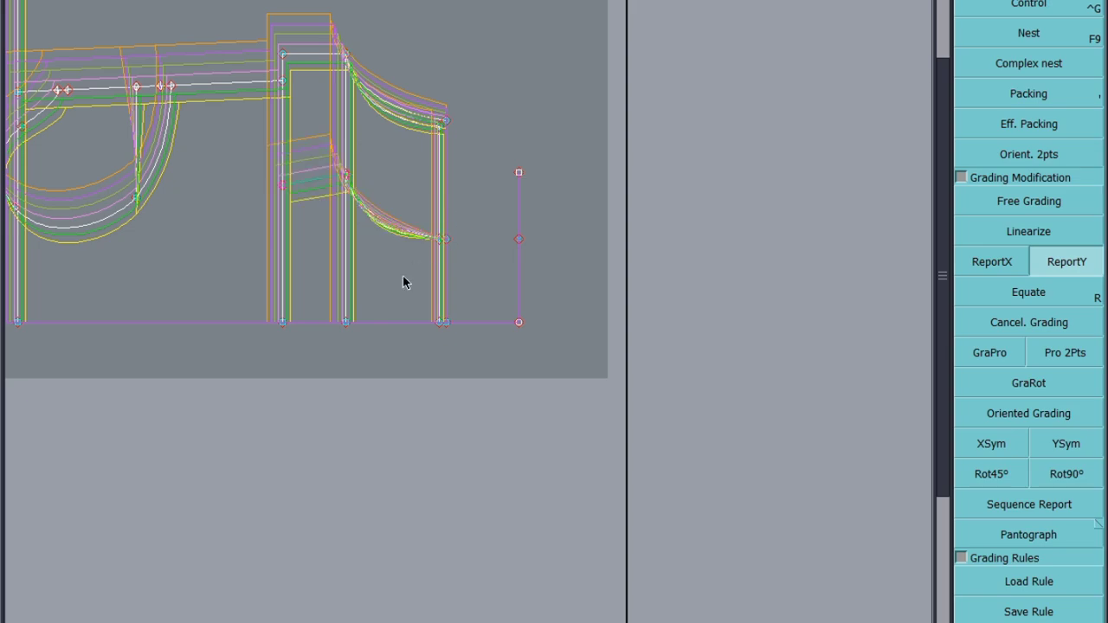
{"action": "left_click", "coordinate": [443, 239]}
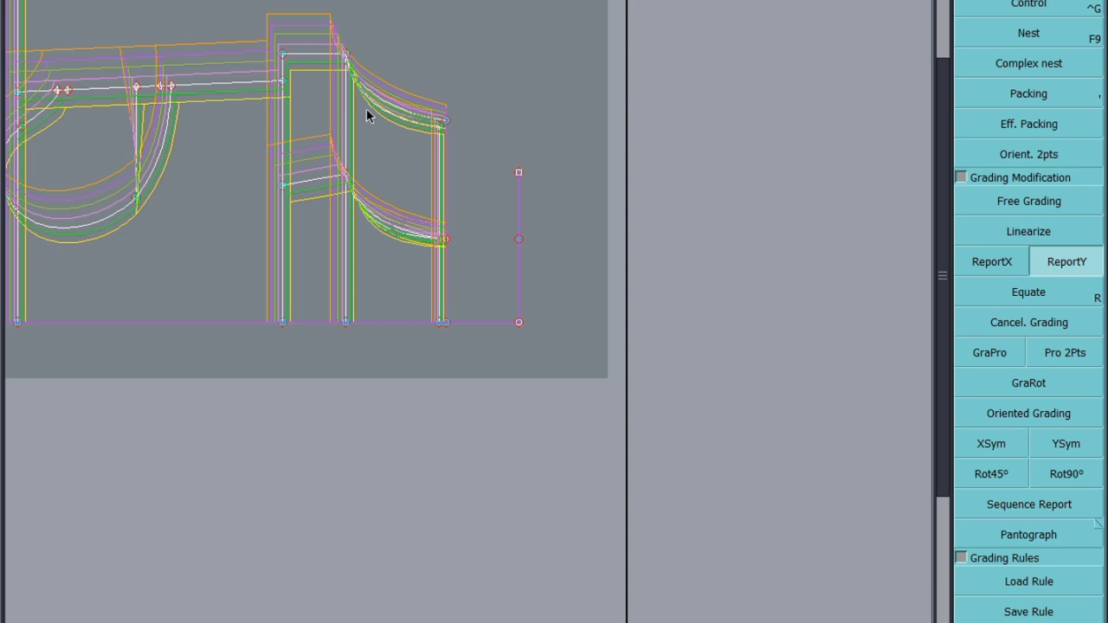
Hide the graded nest to show only the base size and save the model despite the warnings
{"action": "key", "text": "F10"}
{"action": "key", "text": "ctrl+s"}
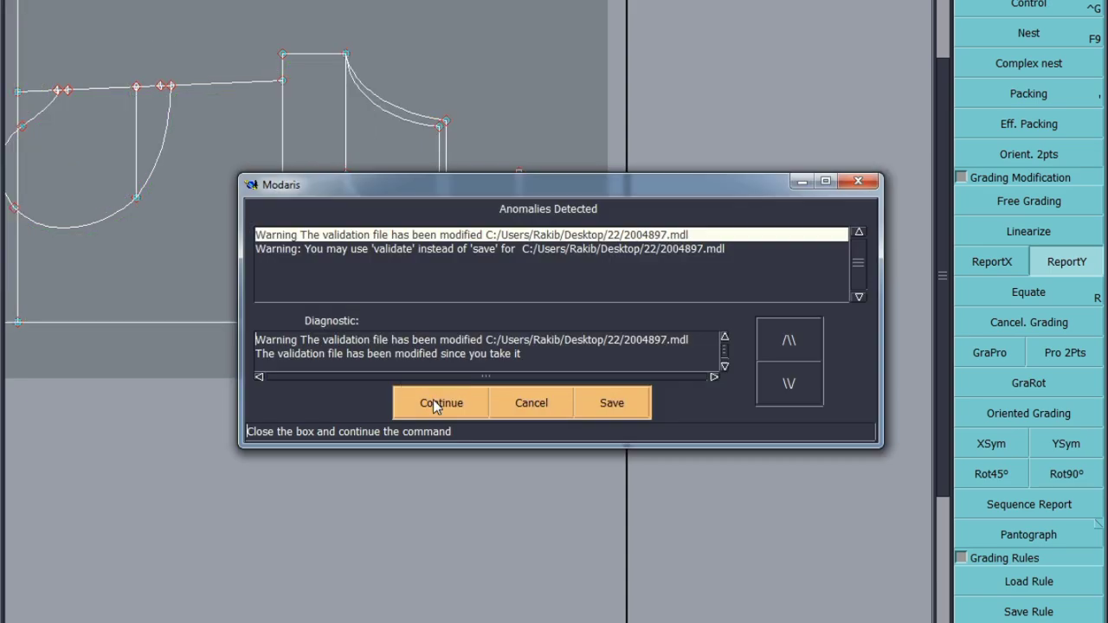
{"action": "left_click", "coordinate": [435, 396]}
Select the bodice areas up to the upper new curve and outer close vertical, including the narrow strips, for one pattern piece
{"action": "scroll", "coordinate": [290, 278], "scroll_direction": "up", "scroll_amount": 1}
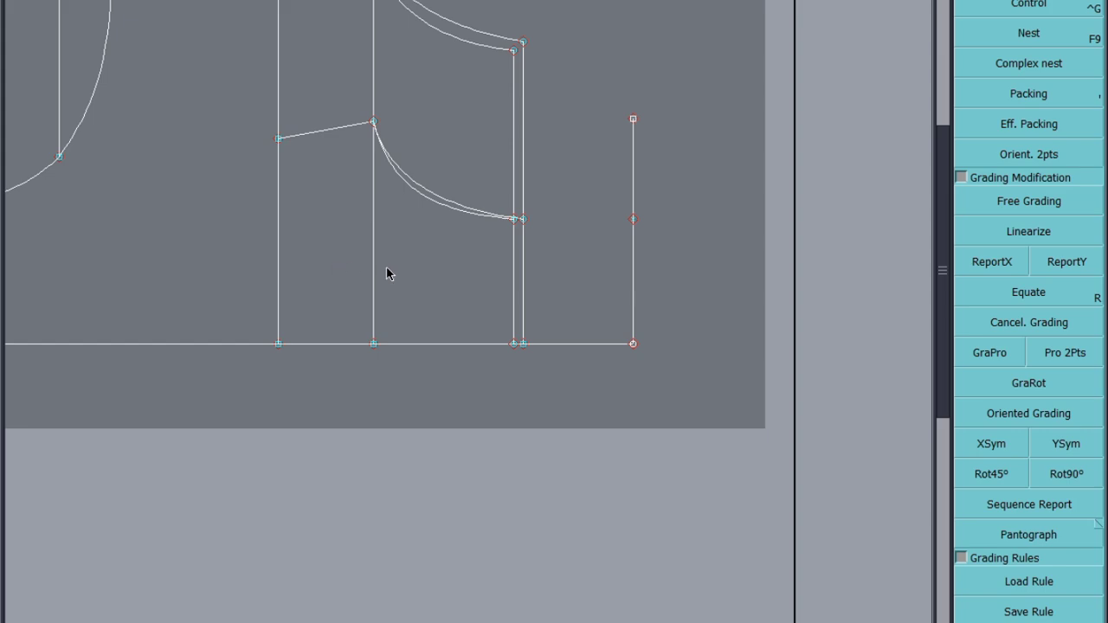
{"action": "left_click", "coordinate": [330, 293]}
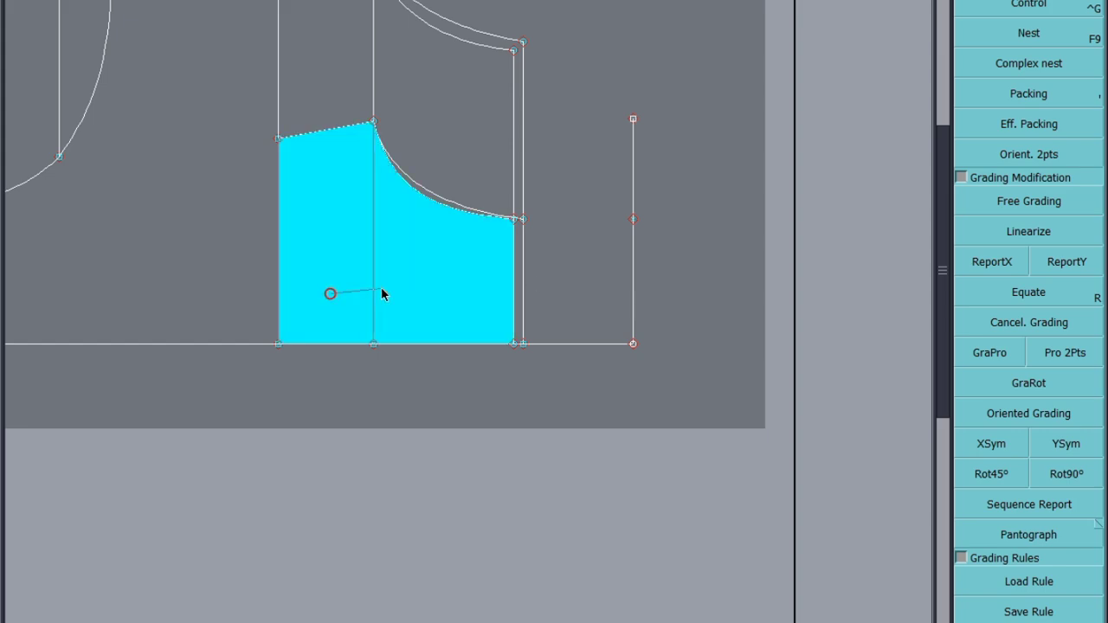
{"action": "left_click", "coordinate": [517, 277]}
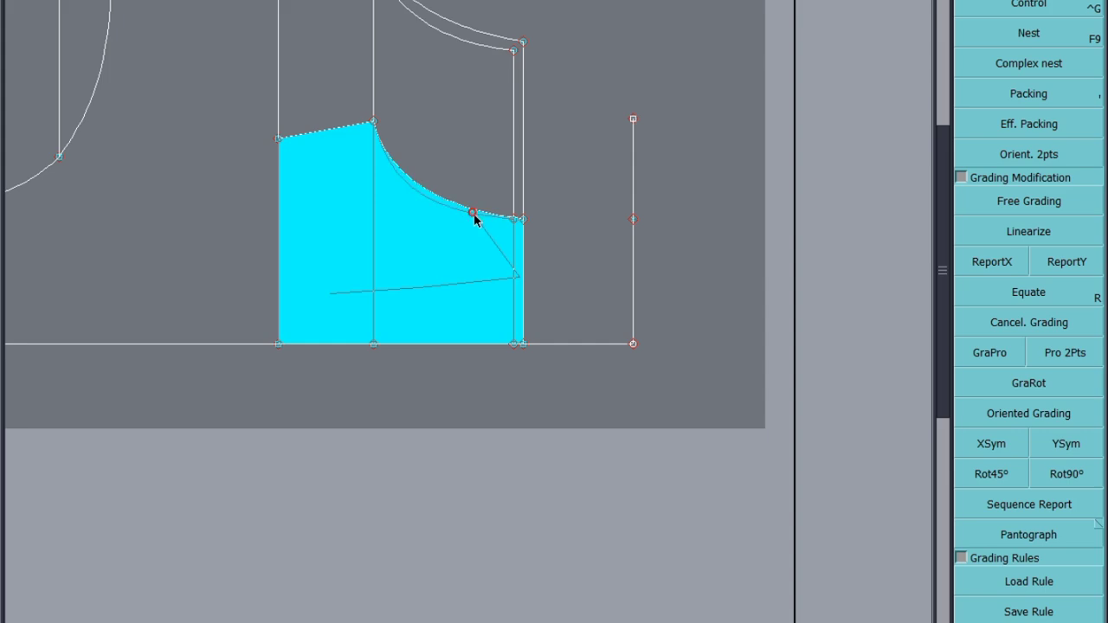
{"action": "scroll", "coordinate": [500, 252], "scroll_direction": "up", "scroll_amount": 3}
{"action": "left_click", "coordinate": [514, 207]}
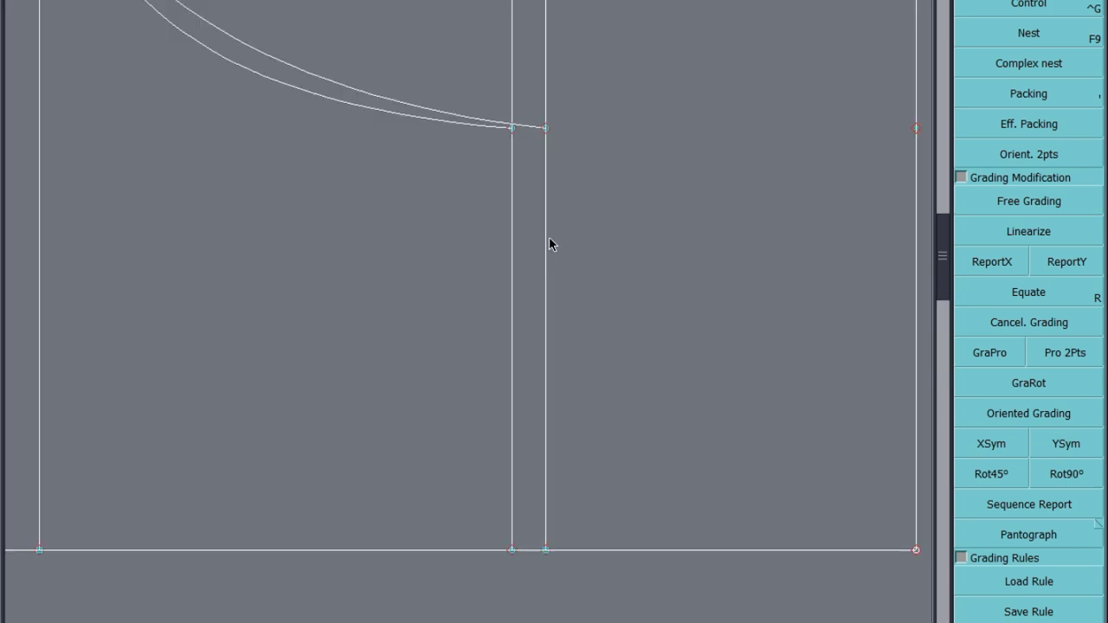
Select the bodice areas bounded by the lower new curve and inner close vertical, and complete the selection for the second piece
{"action": "scroll", "coordinate": [549, 244], "scroll_direction": "down", "scroll_amount": 3}
{"action": "left_click", "coordinate": [279, 246]}
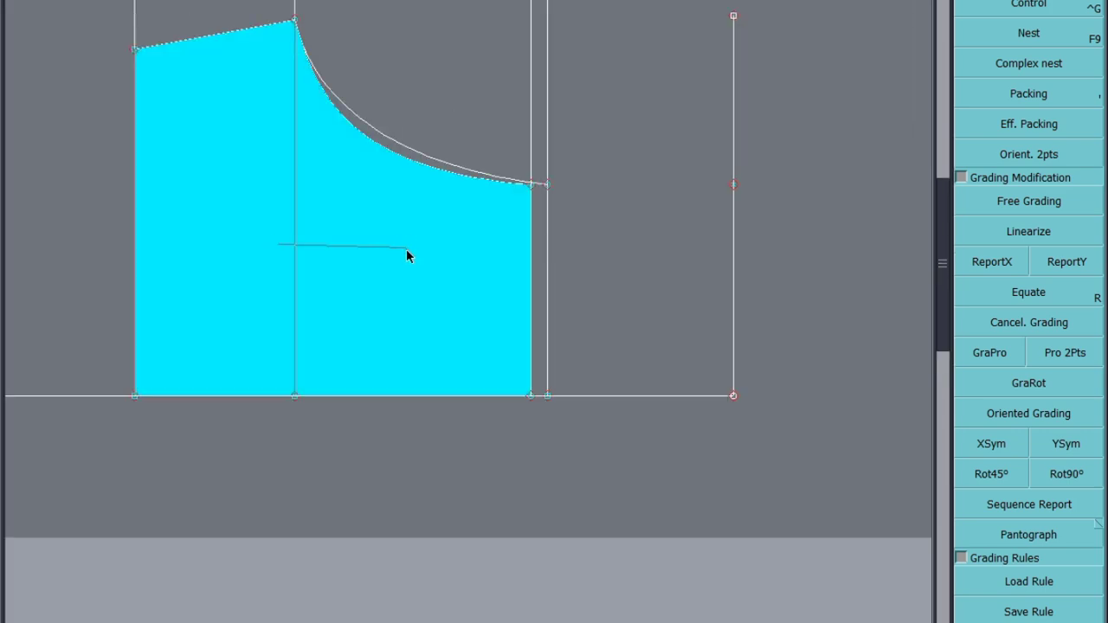
{"action": "right_click", "coordinate": [407, 256]}
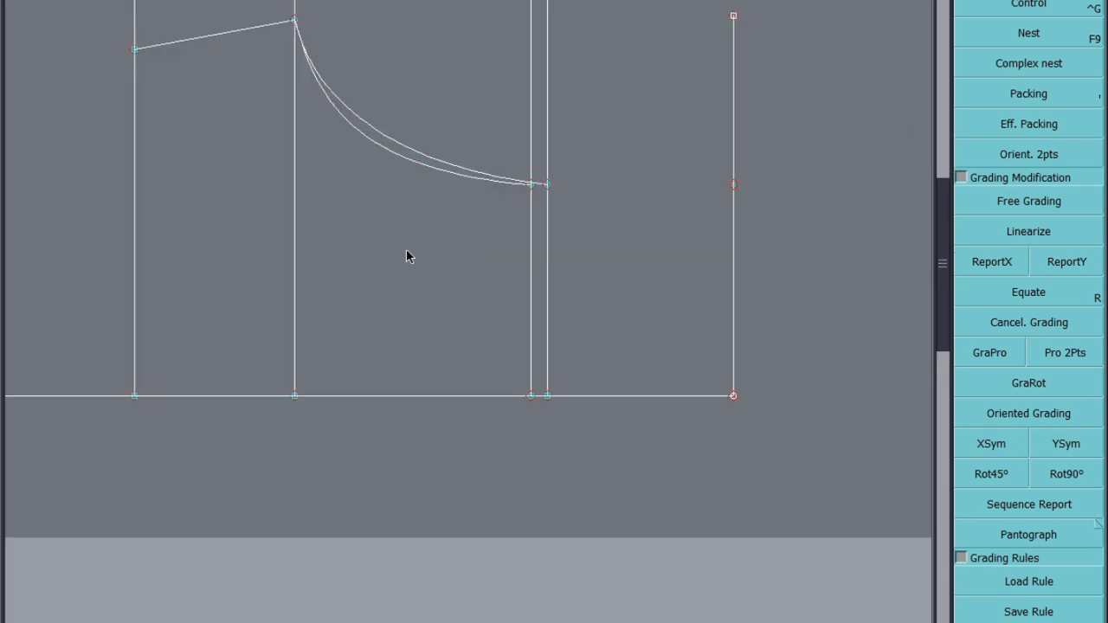
Delete the two new curves and the slanted line from the draft, leaving the vertical lines in place
{"action": "left_click", "coordinate": [424, 162]}
{"action": "left_click", "coordinate": [414, 159]}
{"action": "left_click", "coordinate": [242, 33]}
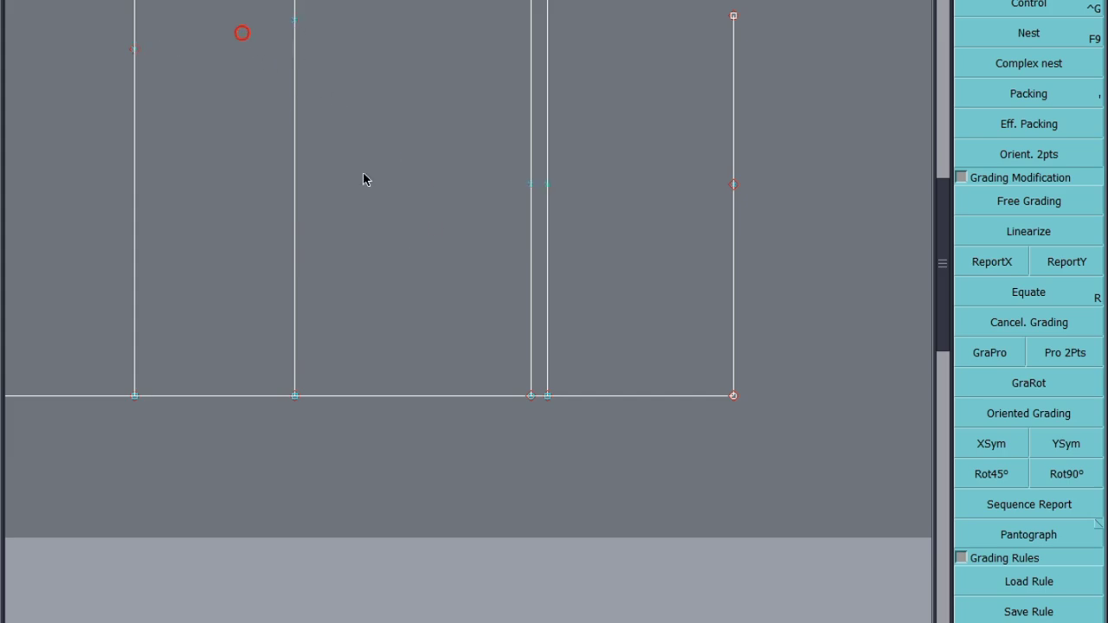
Mirror the wider extracted bodice half about its straight lower edge with Sym 2Pts to make a full piece
{"action": "scroll", "coordinate": [404, 230], "scroll_direction": "down", "scroll_amount": 4}
{"action": "scroll", "coordinate": [410, 242], "scroll_direction": "down", "scroll_amount": 2}
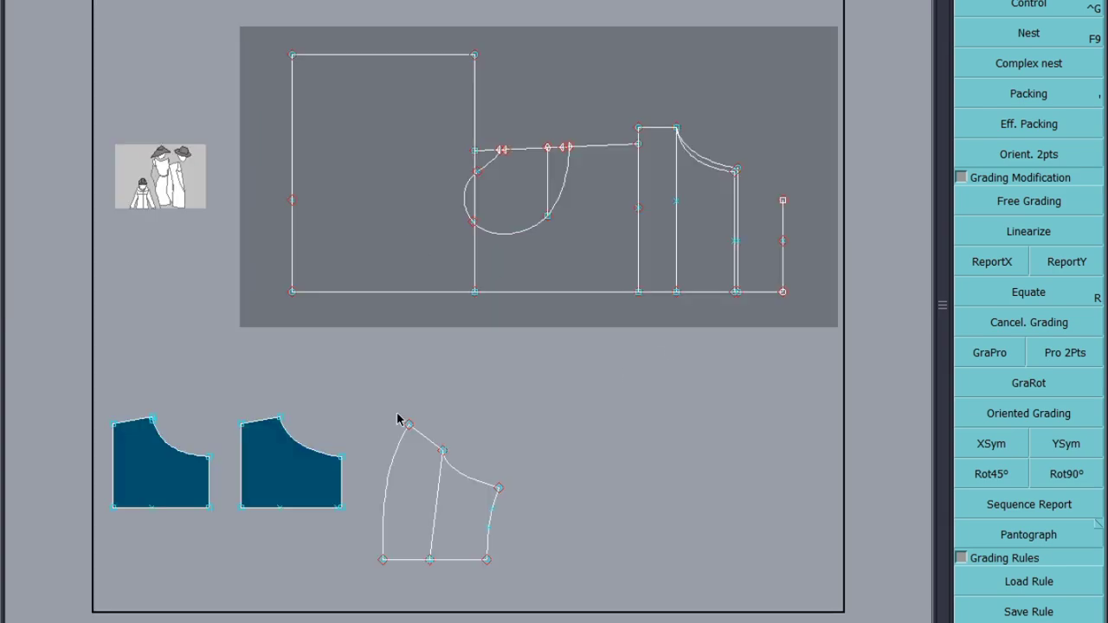
{"action": "scroll", "coordinate": [159, 545], "scroll_direction": "up", "scroll_amount": 3}
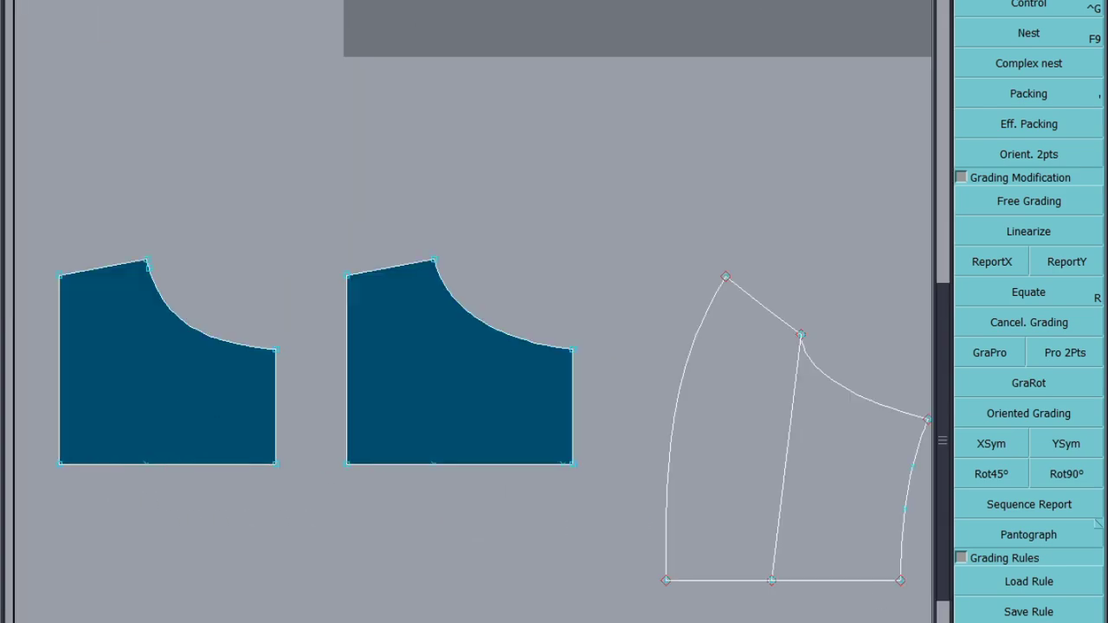
{"action": "key", "text": "F2"}
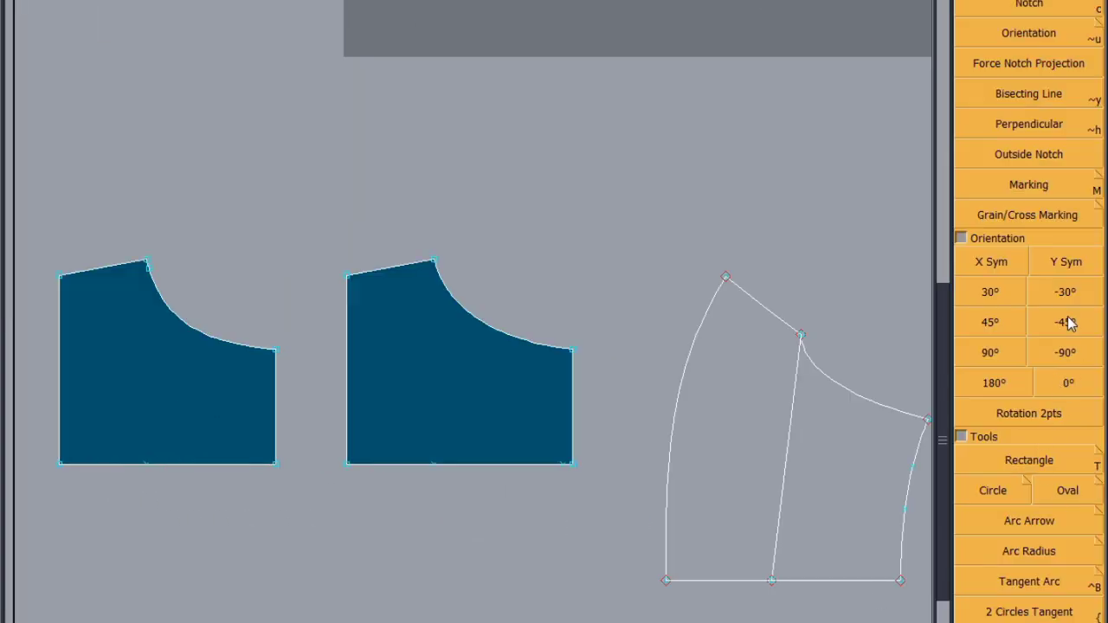
{"action": "key", "text": "F4"}
{"action": "left_click", "coordinate": [1028, 138]}
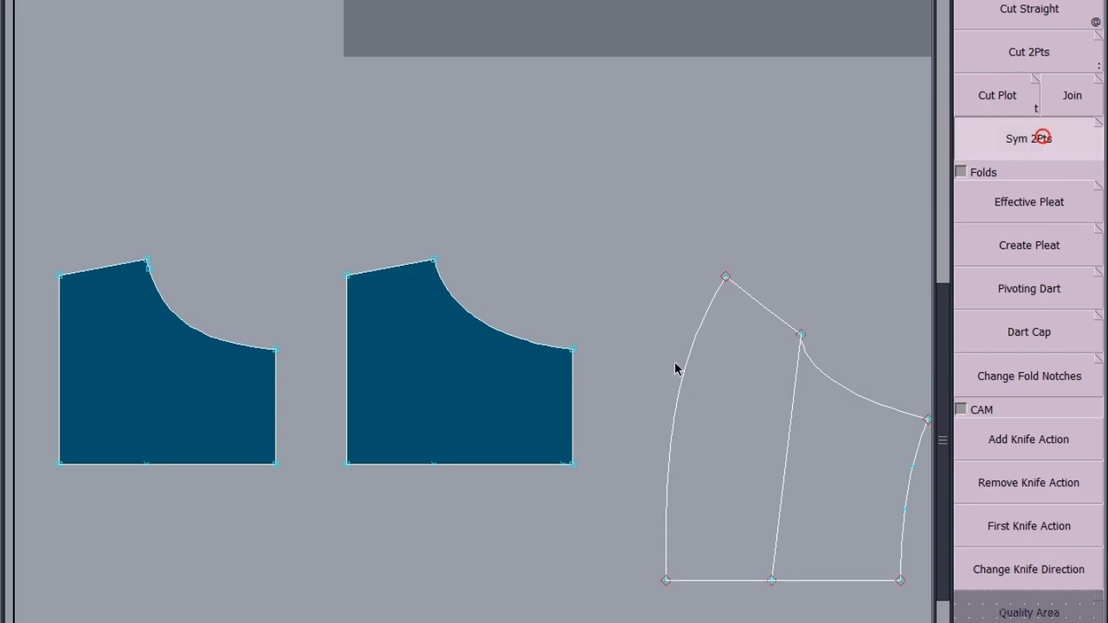
{"action": "left_click", "coordinate": [347, 464]}
{"action": "left_click", "coordinate": [573, 465]}
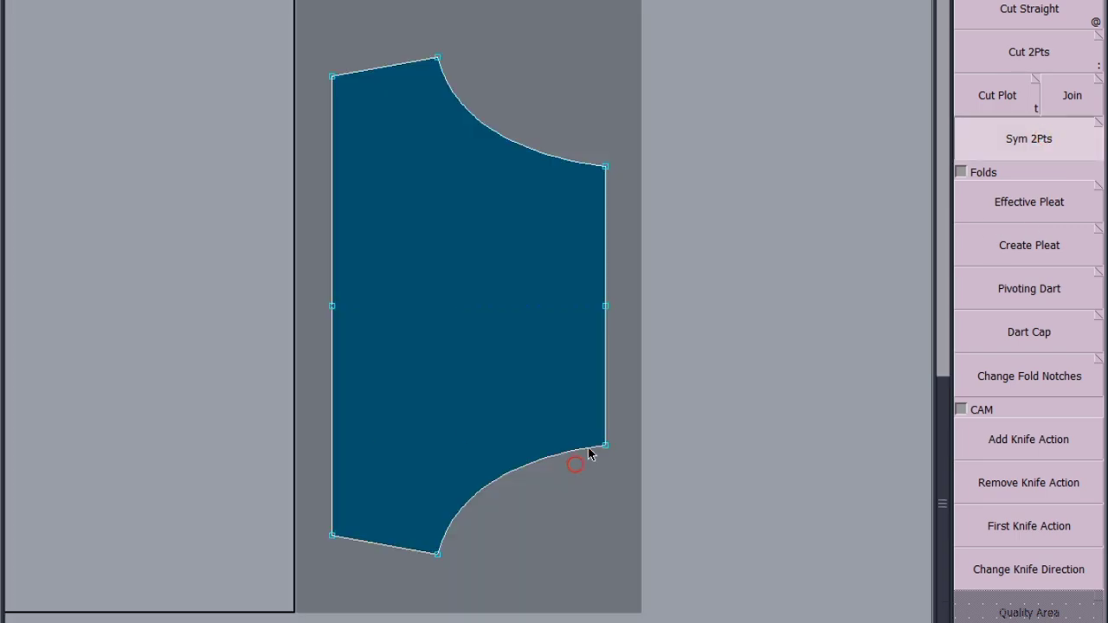
Mirror the narrower extracted bodice half about its straight lower edge
{"action": "scroll", "coordinate": [99, 536], "scroll_direction": "up", "scroll_amount": 2}
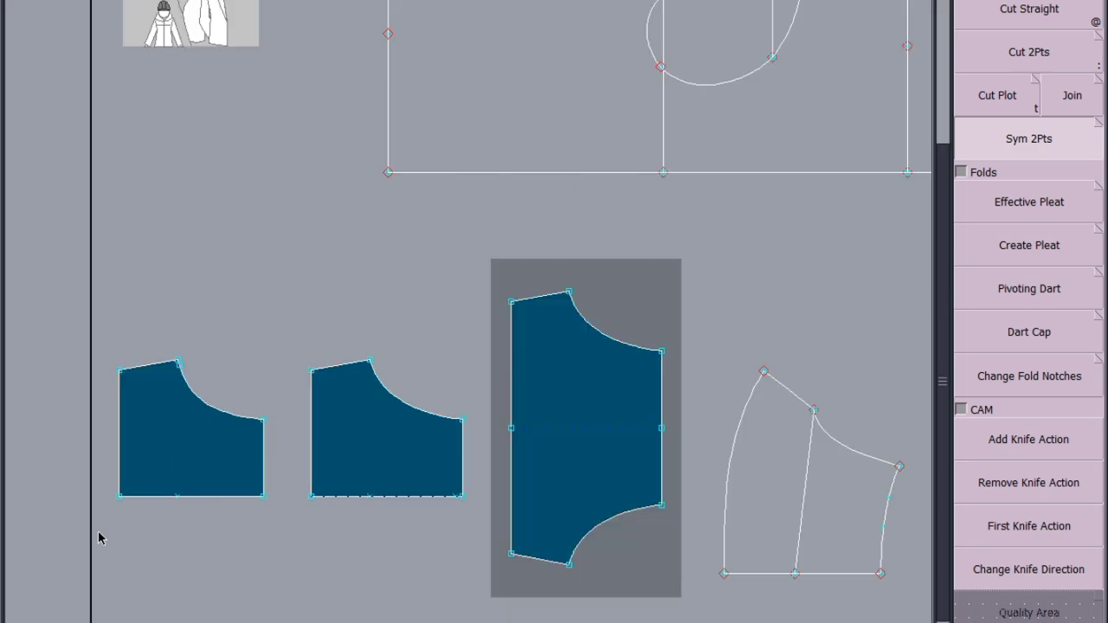
{"action": "left_click", "coordinate": [121, 497]}
{"action": "left_click", "coordinate": [262, 498]}
{"action": "left_click", "coordinate": [264, 496]}
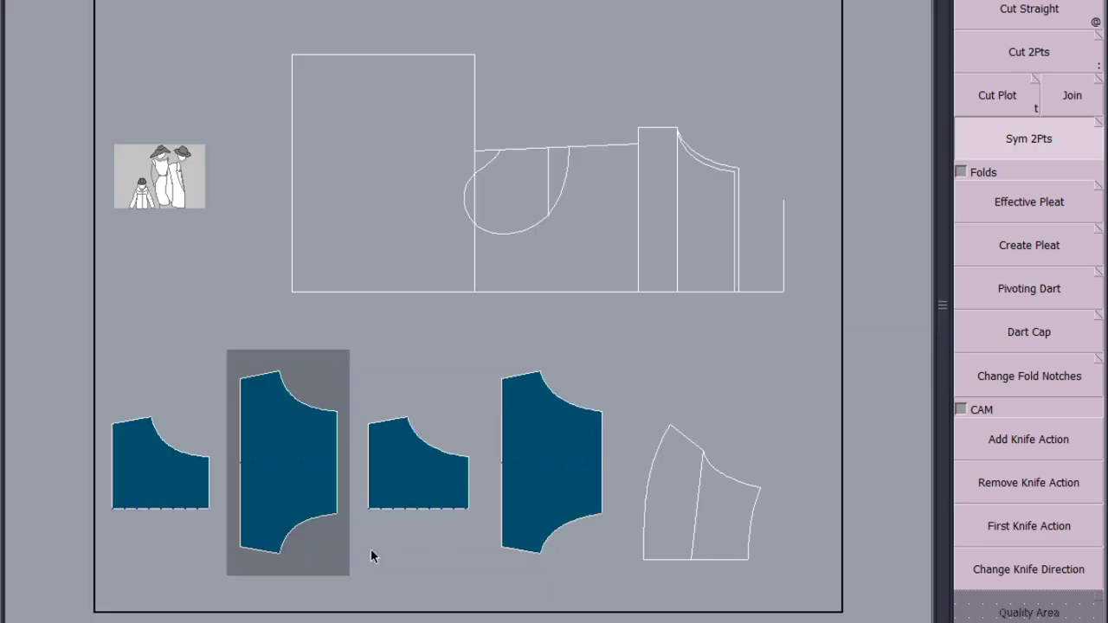
Delete the two original bodice half pieces and display the title blocks and size lists on the sheets
{"action": "left_click", "coordinate": [403, 491]}
{"action": "left_click", "coordinate": [403, 491]}
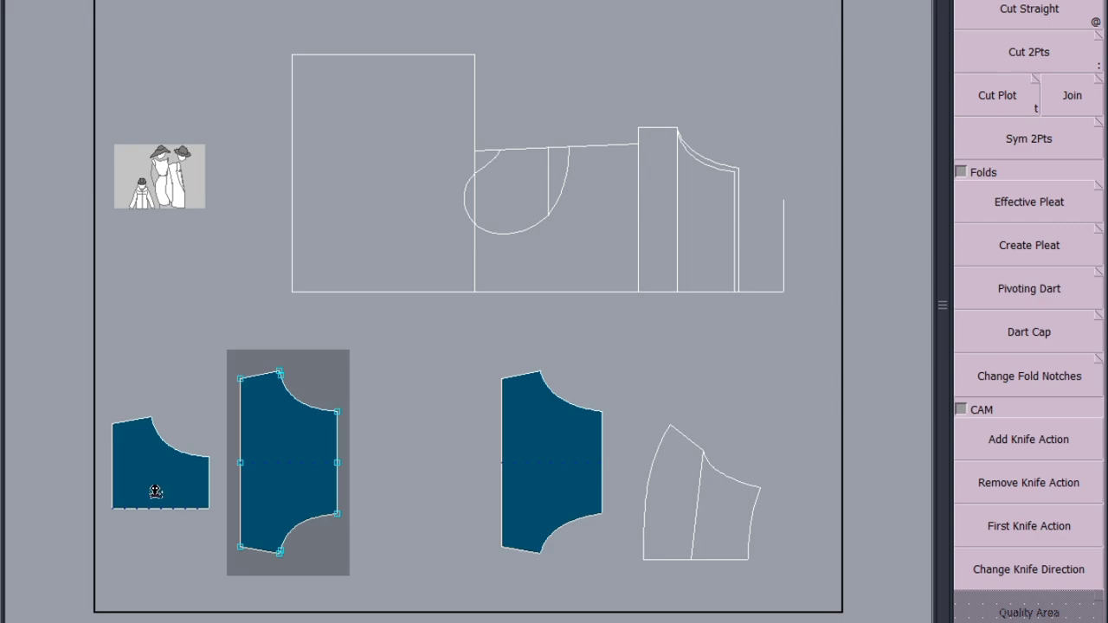
{"action": "left_click", "coordinate": [154, 491]}
{"action": "key", "text": "ctrl+u"}
{"action": "key", "text": "8"}
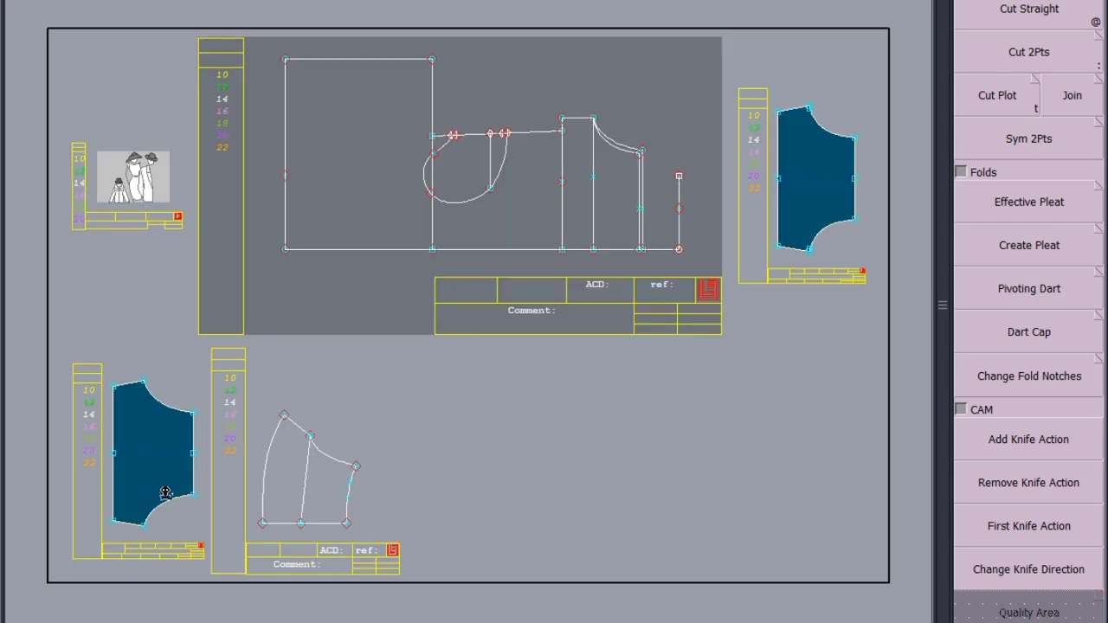
Enter FJRONT as the comment of the full bodice piece beside the draft
{"action": "scroll", "coordinate": [111, 561], "scroll_direction": "up", "scroll_amount": 2}
{"action": "scroll", "coordinate": [77, 471], "scroll_direction": "down", "scroll_amount": 1}
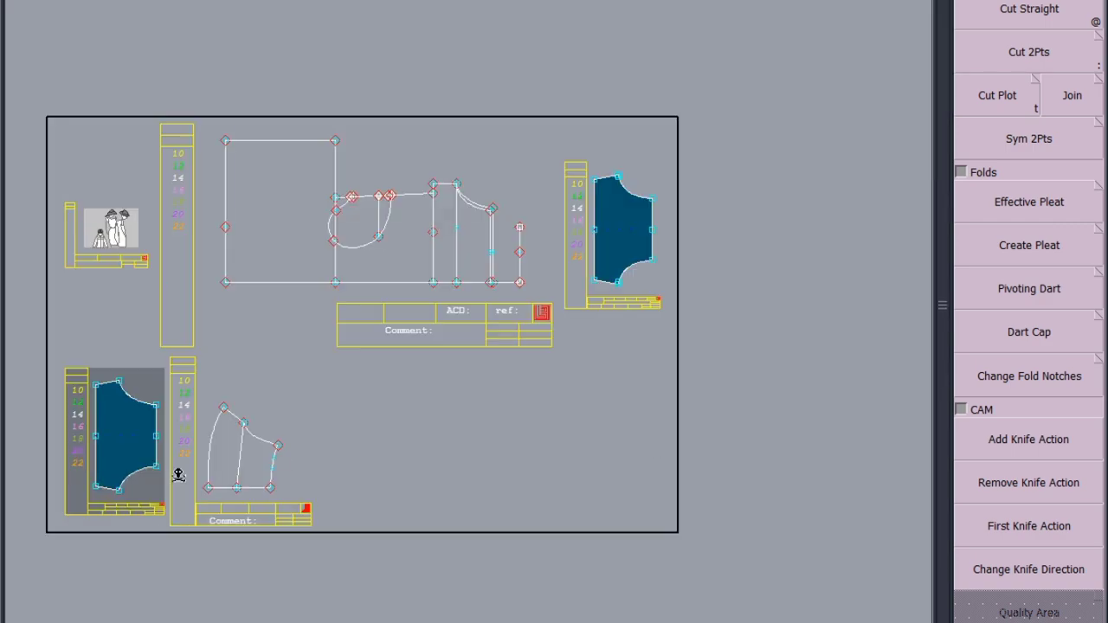
{"action": "key", "text": "Home"}
{"action": "scroll", "coordinate": [863, 218], "scroll_direction": "up", "scroll_amount": 3}
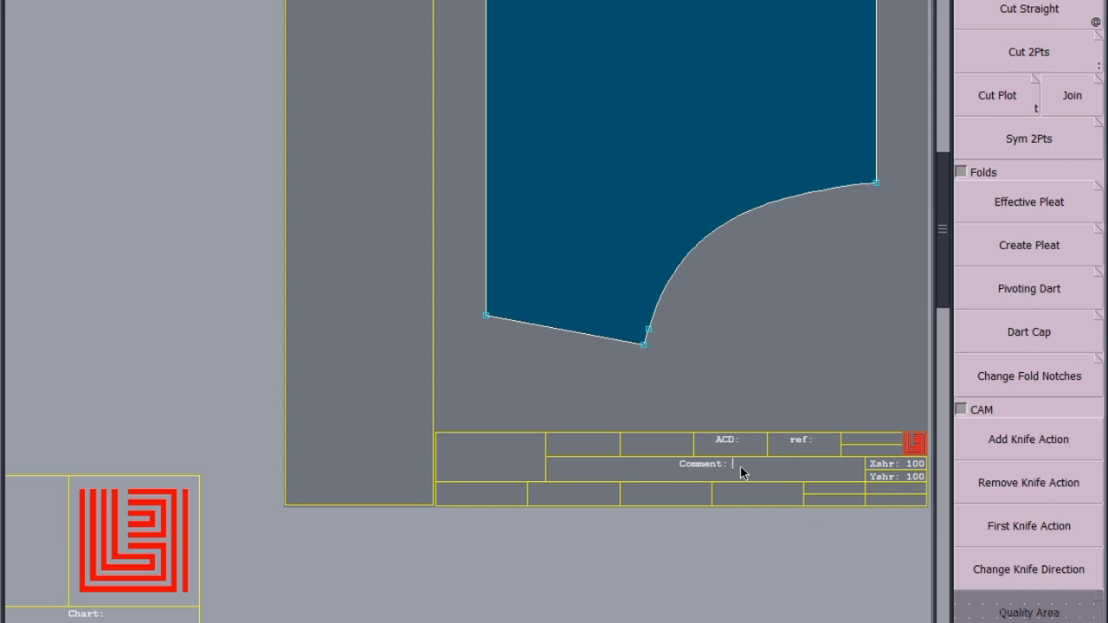
{"action": "type", "text": "FJRONT"}
{"action": "key", "text": "Return"}
Overlay the two full bodice pieces on each other in both directions to compare their outlines, and separate them again
{"action": "scroll", "coordinate": [660, 468], "scroll_direction": "down", "scroll_amount": 2}
{"action": "scroll", "coordinate": [697, 345], "scroll_direction": "down", "scroll_amount": 2}
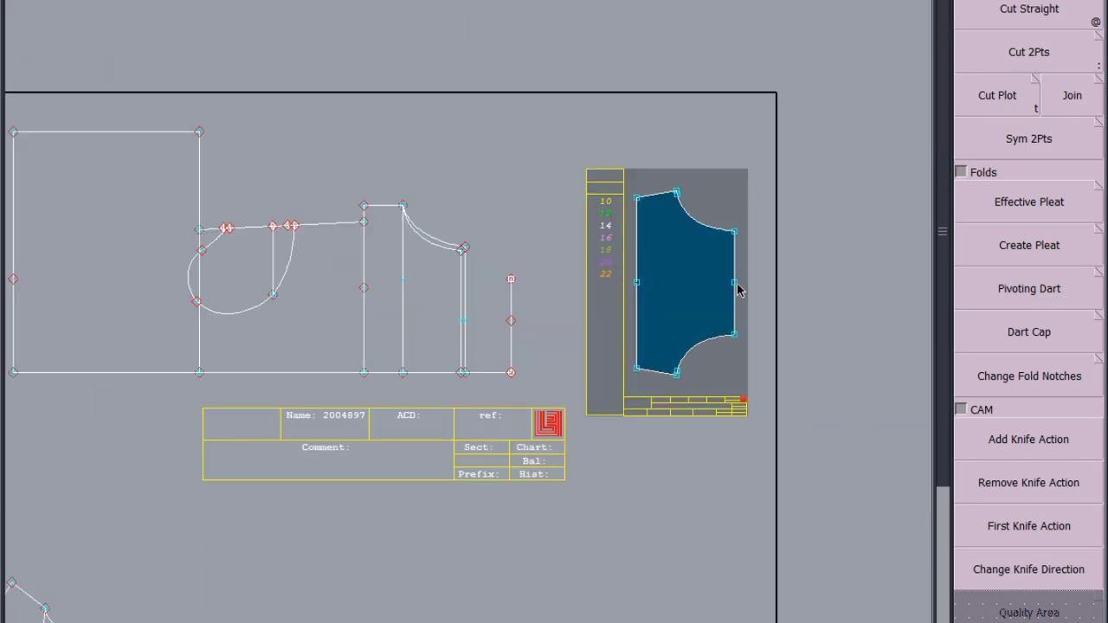
{"action": "left_click", "coordinate": [736, 283]}
{"action": "scroll", "coordinate": [774, 238], "scroll_direction": "down", "scroll_amount": 2}
{"action": "left_click", "coordinate": [338, 434]}
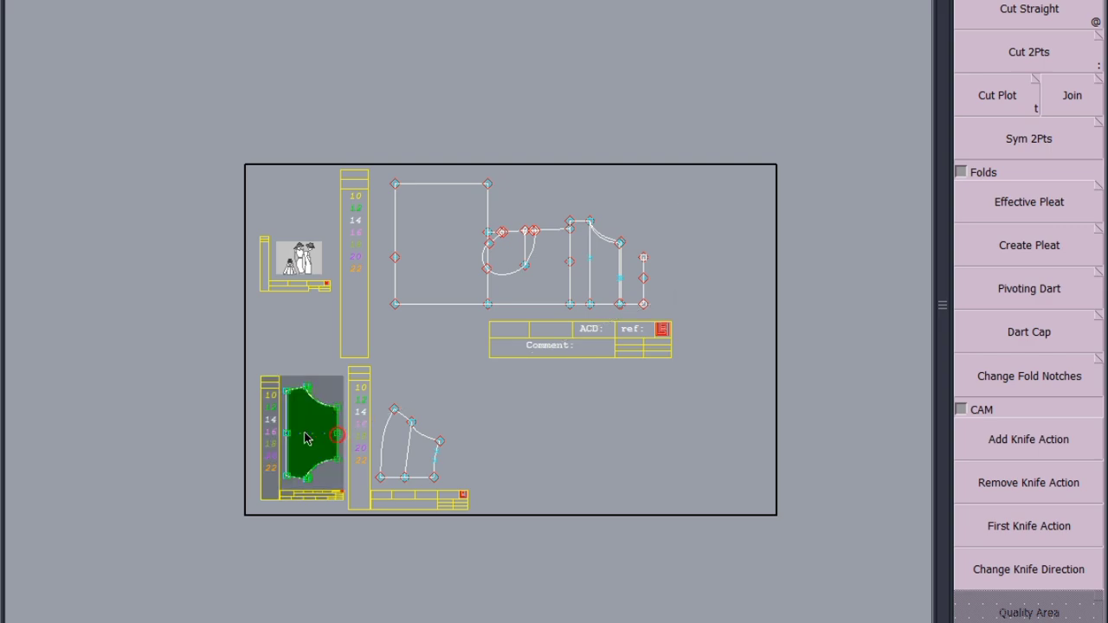
{"action": "scroll", "coordinate": [304, 436], "scroll_direction": "up", "scroll_amount": 6}
{"action": "scroll", "coordinate": [398, 223], "scroll_direction": "down", "scroll_amount": 4}
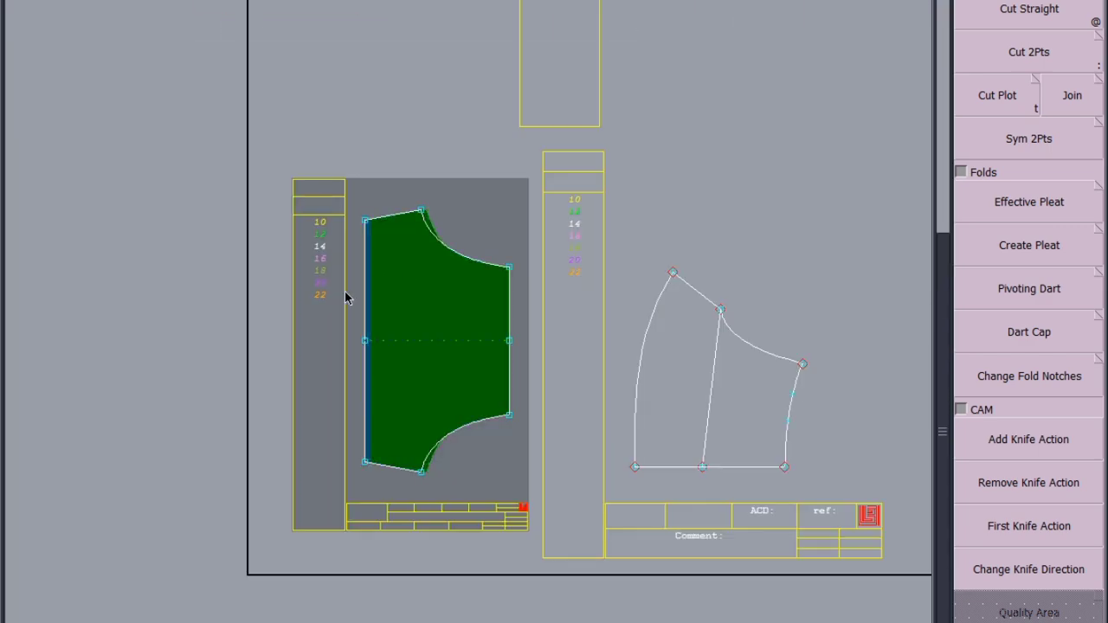
{"action": "scroll", "coordinate": [345, 298], "scroll_direction": "down", "scroll_amount": 3}
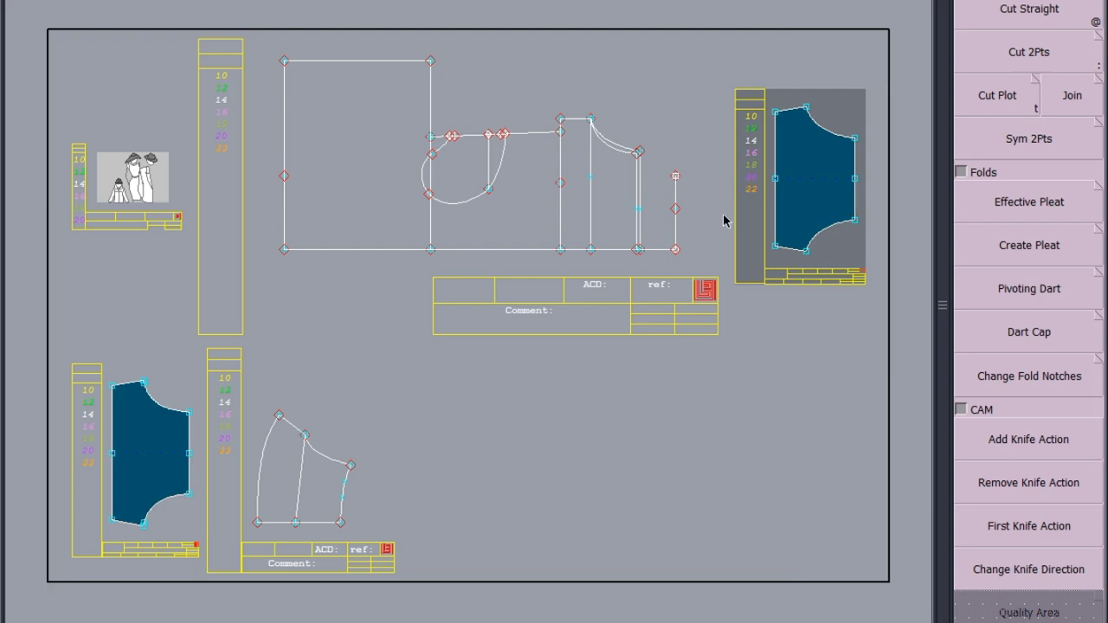
{"action": "left_click_drag", "start_coordinate": [118, 459], "coordinate": [777, 185]}
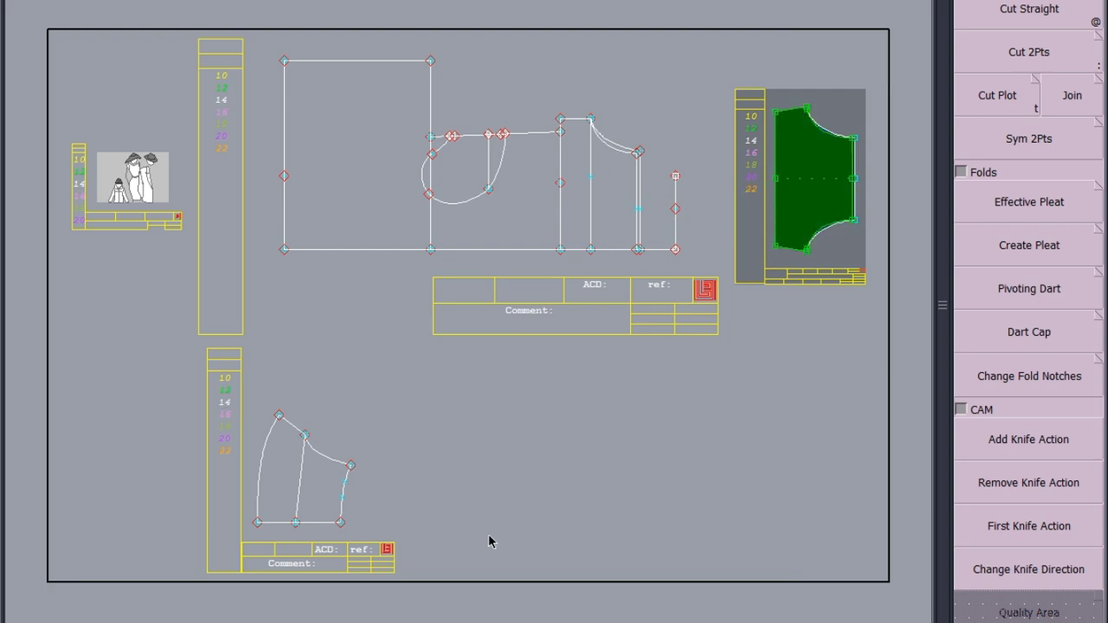
{"action": "key", "text": "ctrl+z"}
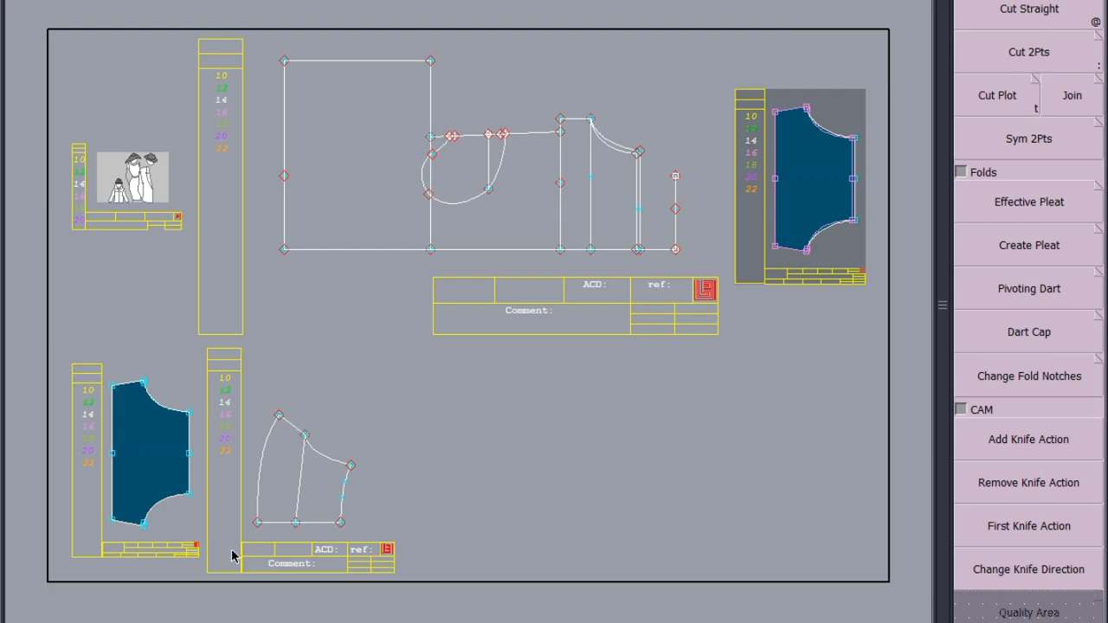
Replace the FJRONT comment on the narrower full bodice piece with FRONT FINISH TOP
{"action": "scroll", "coordinate": [99, 560], "scroll_direction": "up", "scroll_amount": 5}
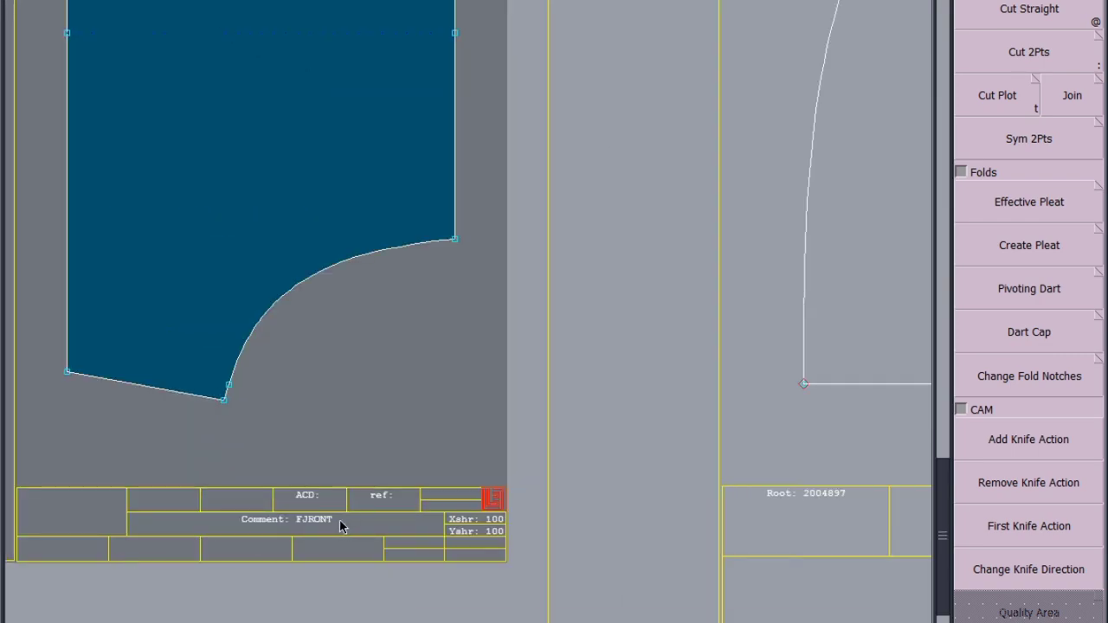
{"action": "double_click", "coordinate": [339, 519]}
{"action": "type", "text": "FRO"}
{"action": "type", "text": "NT FINISH TO"}
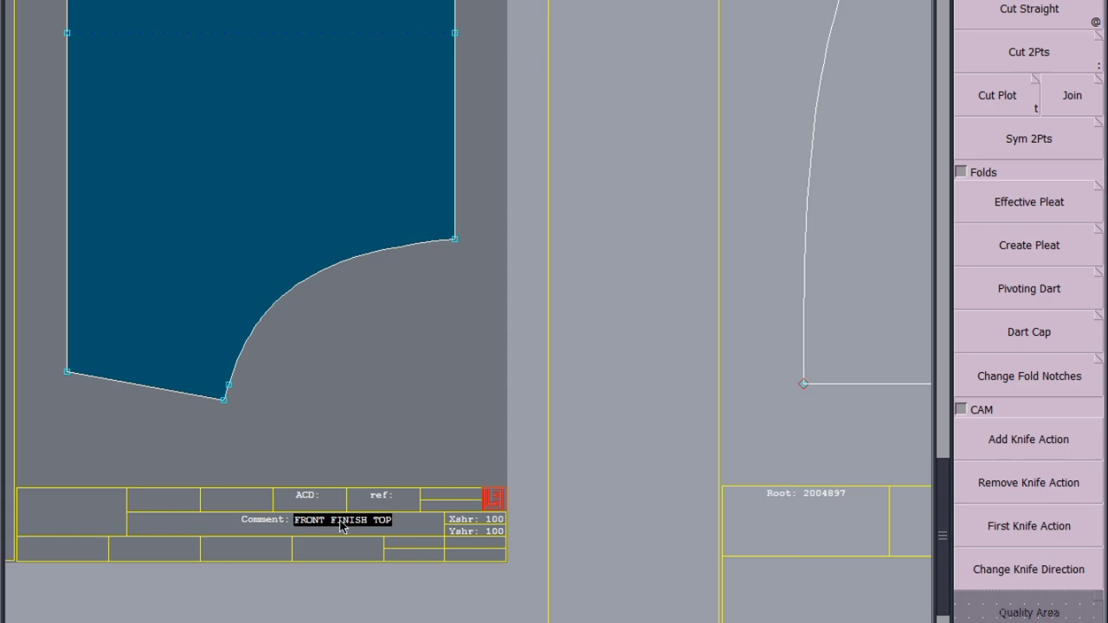
{"action": "type", "text": "P"}
{"action": "key", "text": "Return"}
{"action": "scroll", "coordinate": [198, 445], "scroll_direction": "down", "scroll_amount": 3}
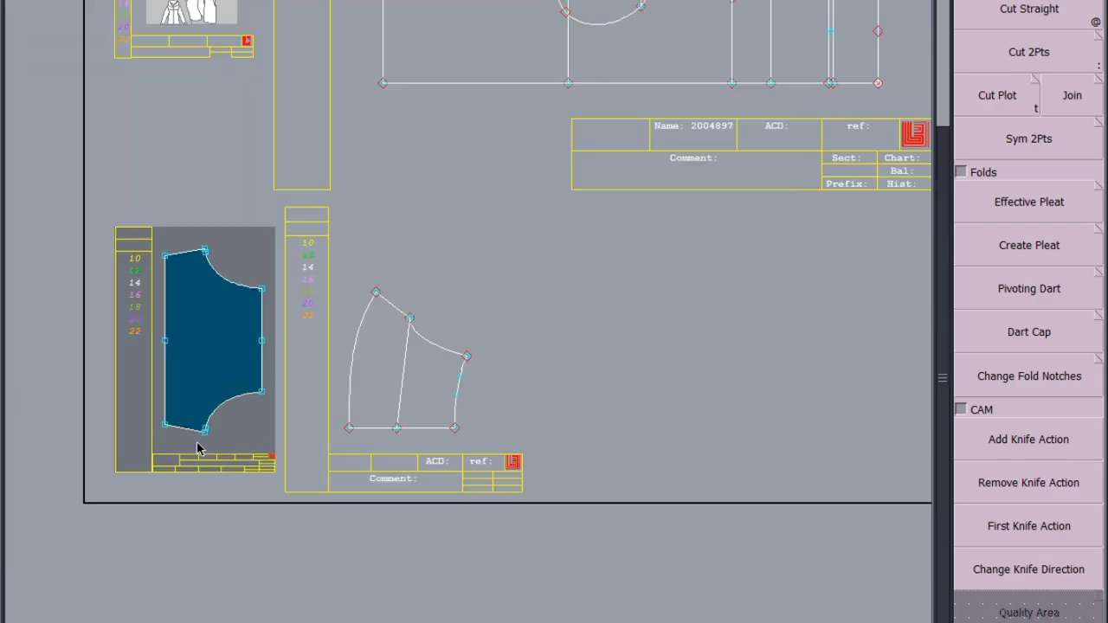
Set the other full bodice piece's comment to BACK FINISH TOP and save the model
{"action": "scroll", "coordinate": [198, 447], "scroll_direction": "down", "scroll_amount": 2}
{"action": "scroll", "coordinate": [594, 289], "scroll_direction": "up", "scroll_amount": 6}
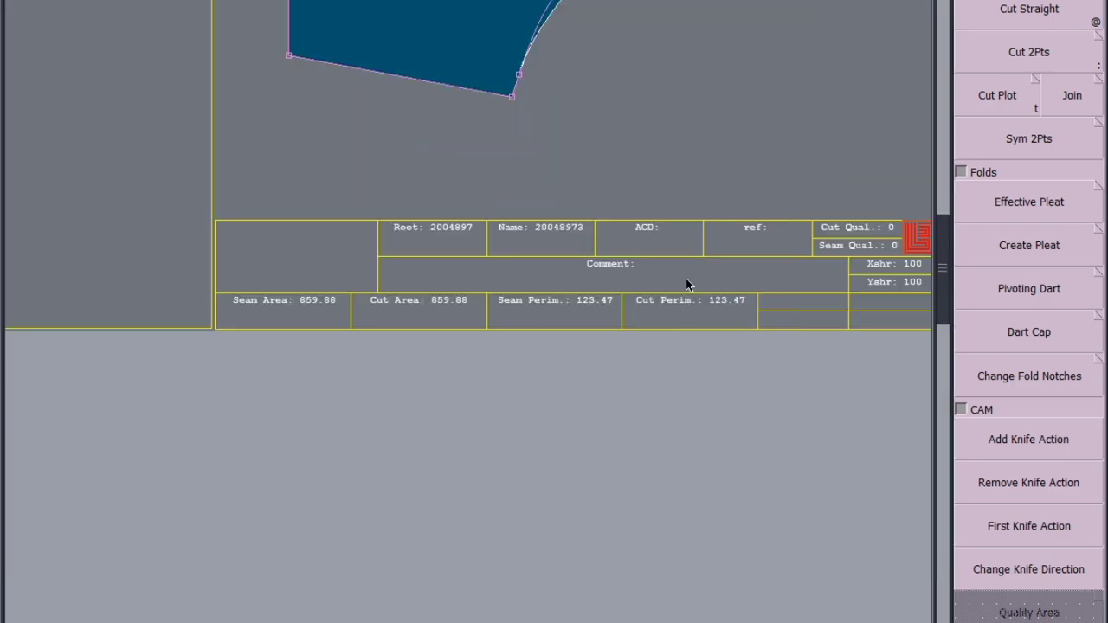
{"action": "left_click", "coordinate": [642, 270]}
{"action": "type", "text": "BACK FINISG"}
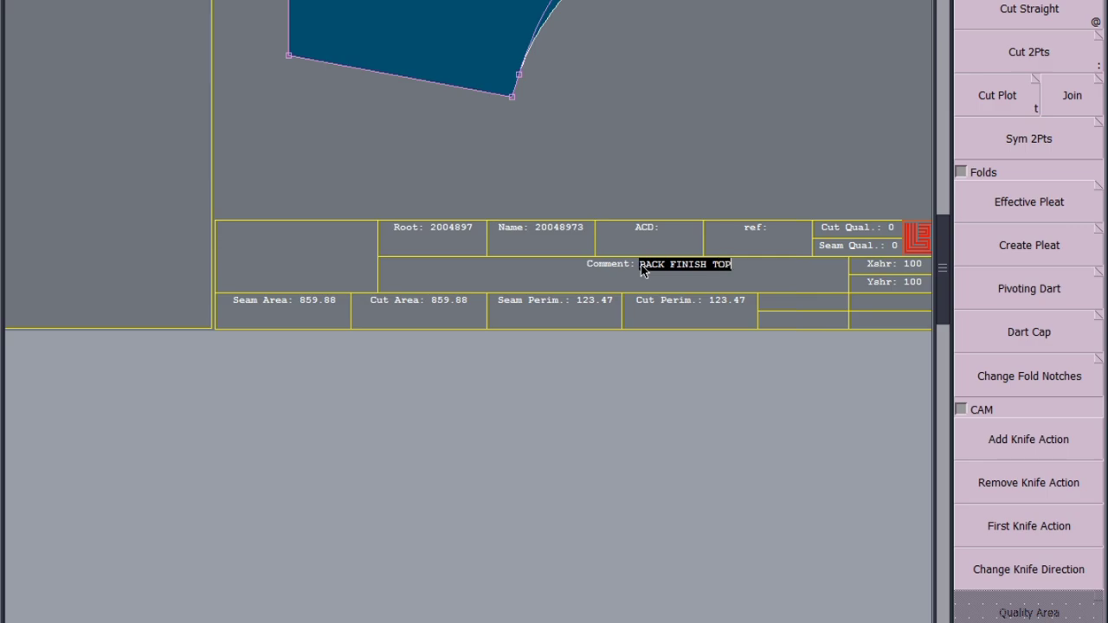
{"action": "key", "text": "Return"}
{"action": "key", "text": "j"}
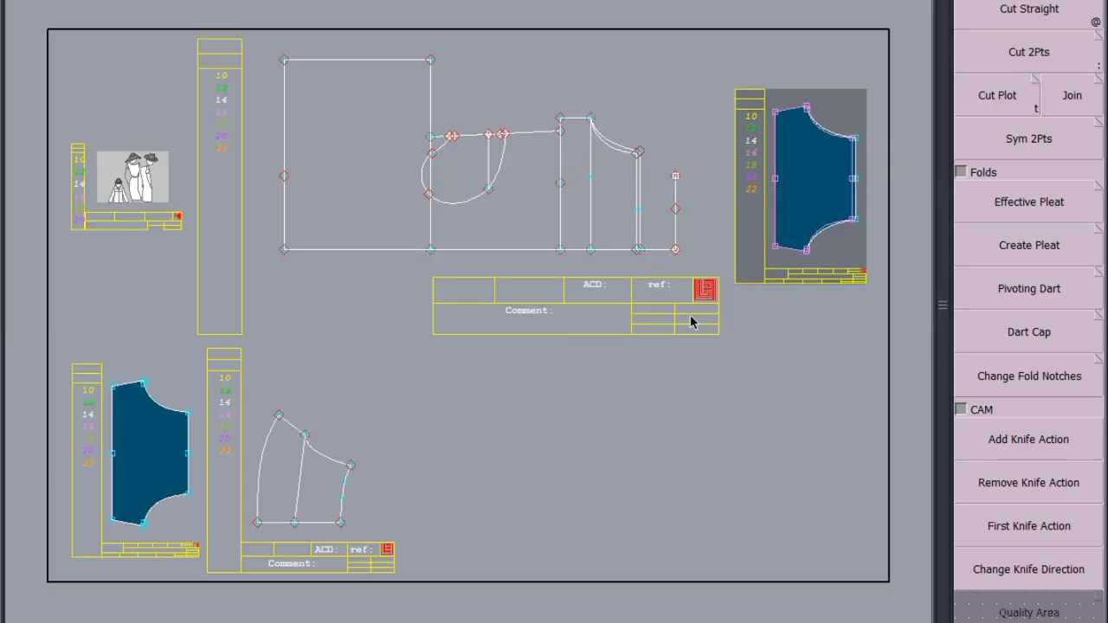
{"action": "key", "text": "ctrl+s"}
{"action": "left_click", "coordinate": [456, 403]}
Extract the draft's bodice areas bounded by the flat top line, lower curve and inner close vertical as a new piece
{"action": "scroll", "coordinate": [623, 189], "scroll_direction": "up", "scroll_amount": 2}
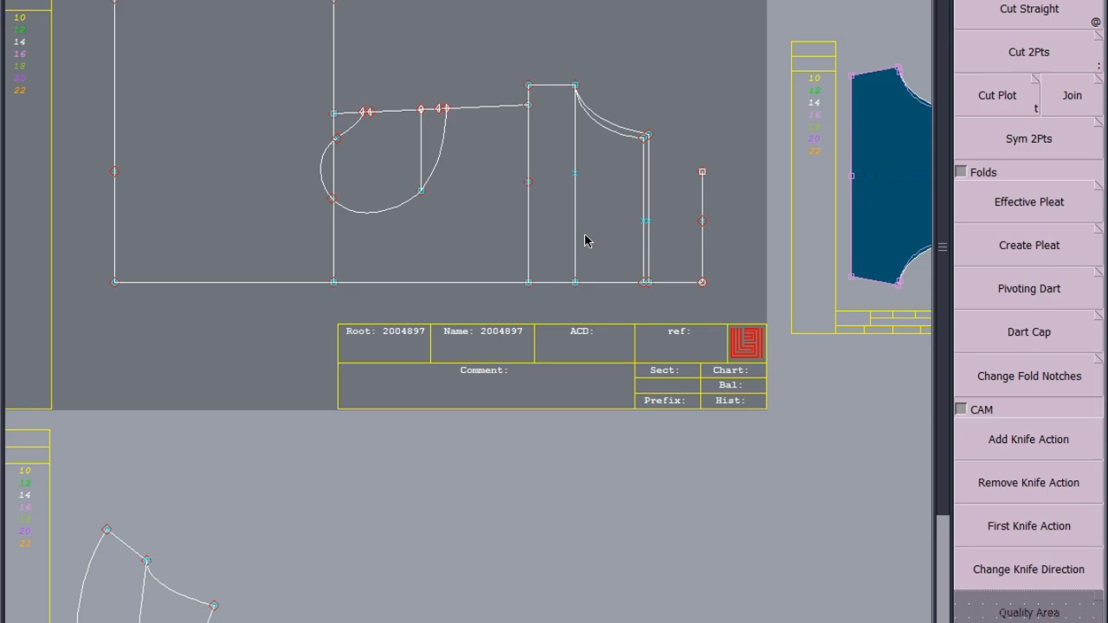
{"action": "scroll", "coordinate": [593, 234], "scroll_direction": "up", "scroll_amount": 1}
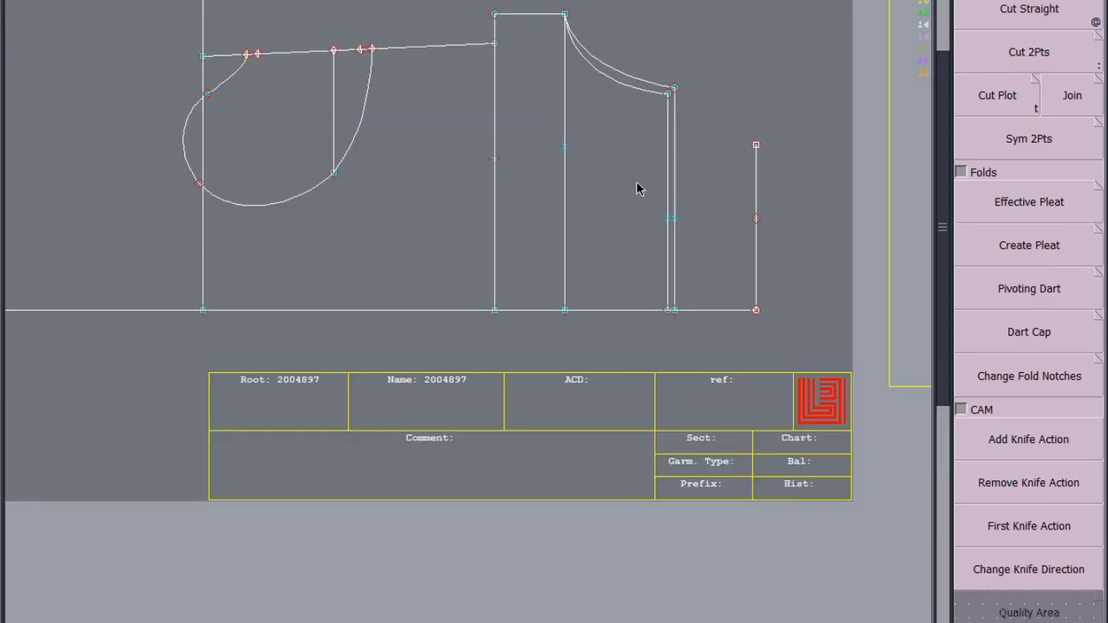
{"action": "left_click_drag", "start_coordinate": [611, 199], "coordinate": [548, 234]}
{"action": "scroll", "coordinate": [549, 234], "scroll_direction": "down", "scroll_amount": 1}
{"action": "scroll", "coordinate": [910, 257], "scroll_direction": "up", "scroll_amount": 2}
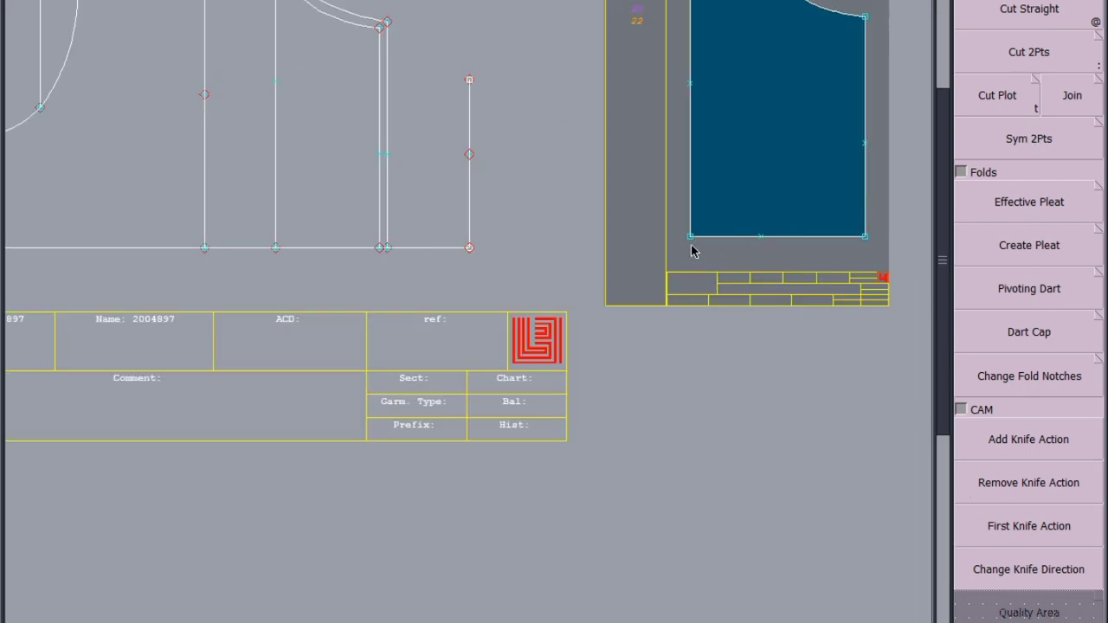
Mirror the newly extracted flat-topped bodice half about its straight lower edge with Sym 2Pts
{"action": "scroll", "coordinate": [693, 247], "scroll_direction": "down", "scroll_amount": 1}
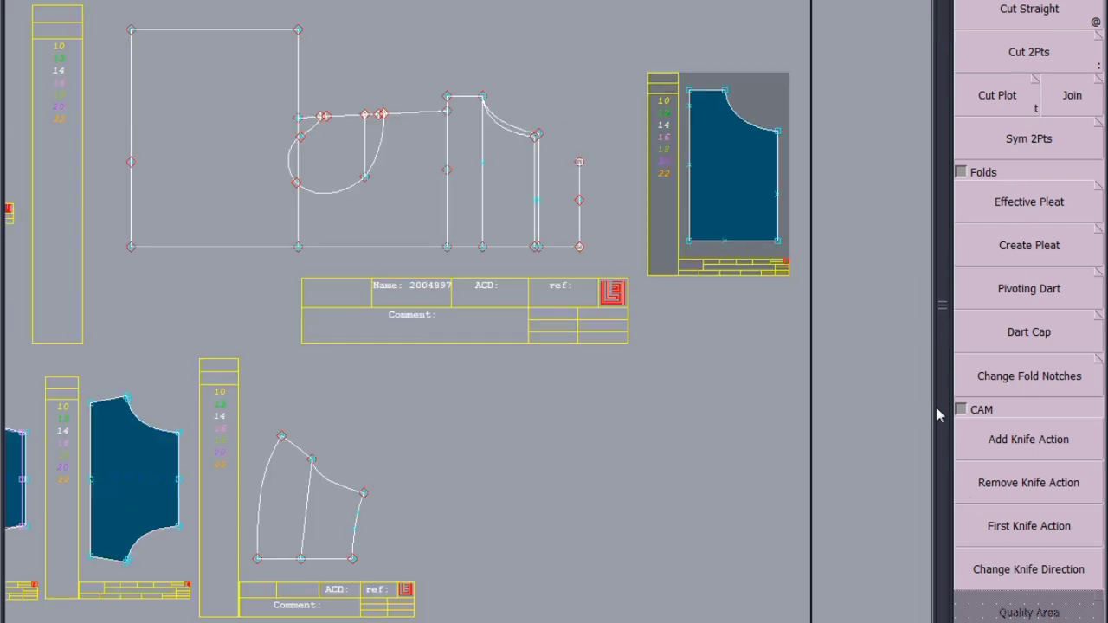
{"action": "left_click", "coordinate": [1028, 154]}
{"action": "left_click", "coordinate": [690, 241]}
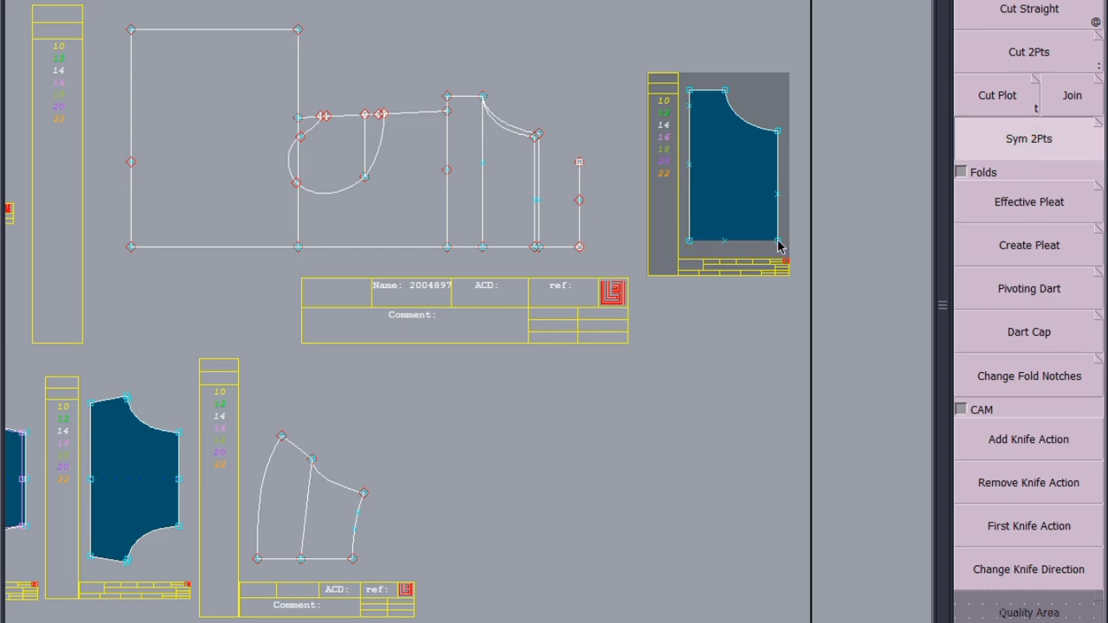
{"action": "left_click", "coordinate": [776, 242]}
{"action": "scroll", "coordinate": [532, 611], "scroll_direction": "up", "scroll_amount": 1}
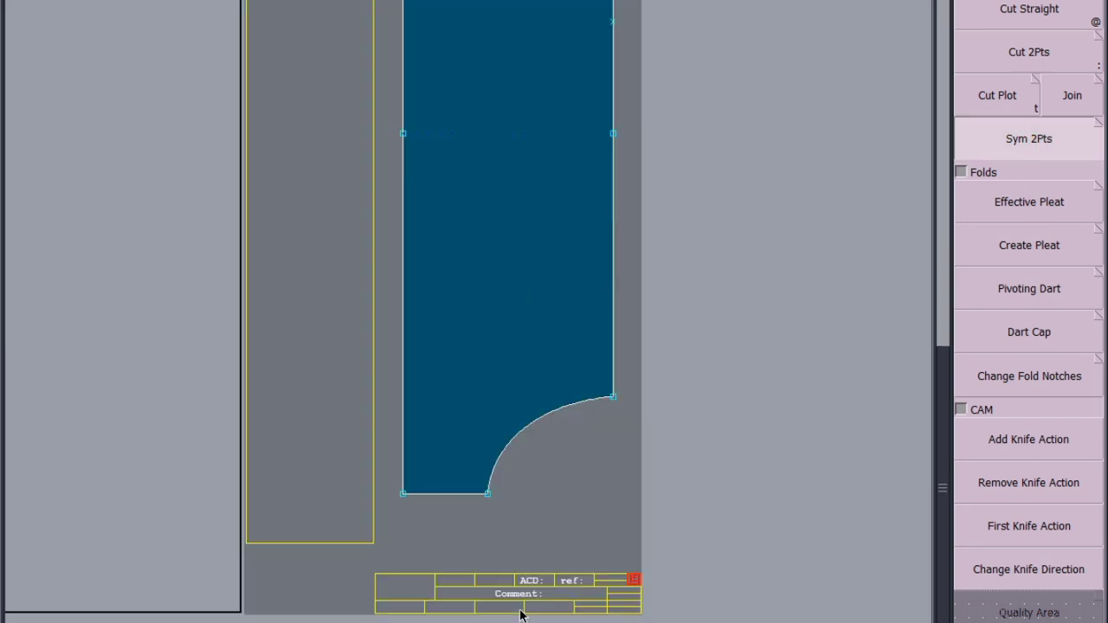
Enter FRONT TOP 1X1 as the comment of the newly mirrored full piece
{"action": "key", "text": "Escape"}
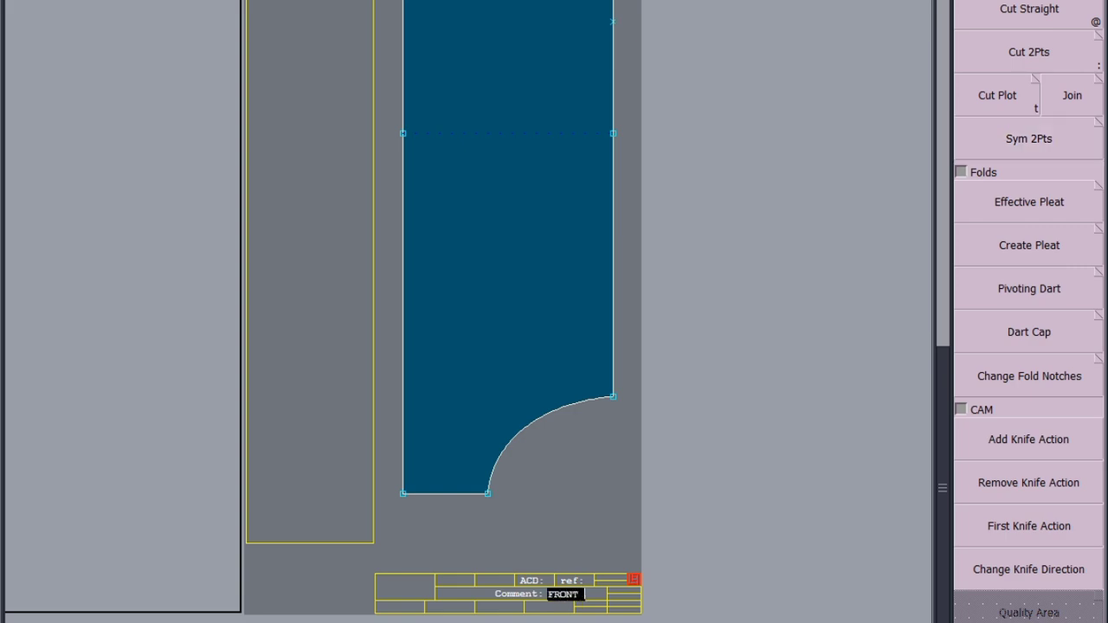
{"action": "type", "text": "TOP 1X1"}
{"action": "key", "text": "Return"}
{"action": "key", "text": "j"}
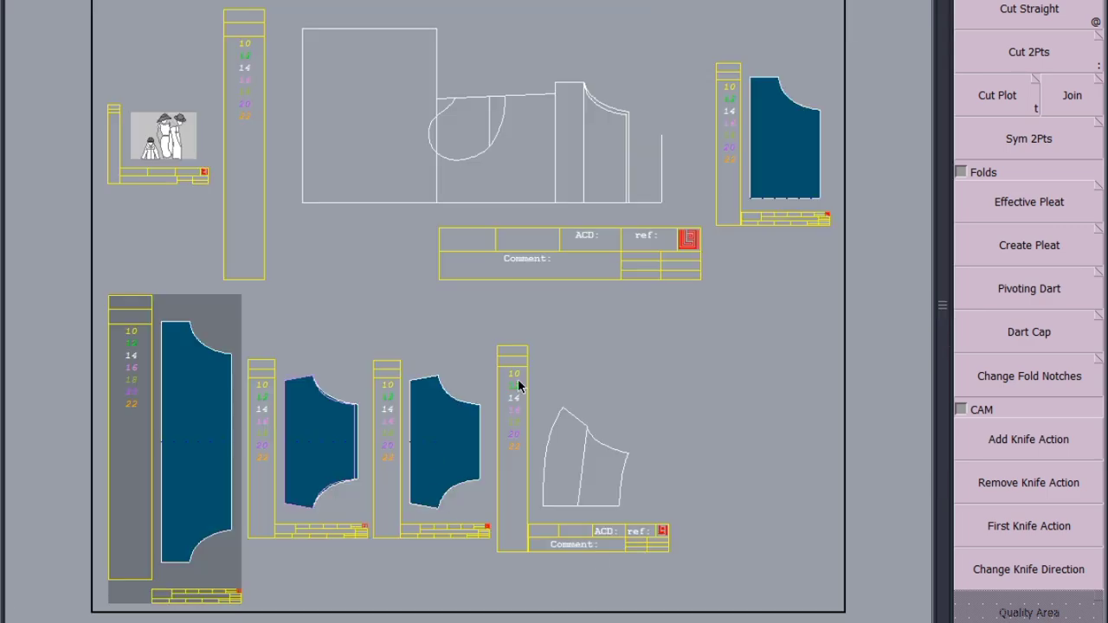
Delete the flat-topped bodice half piece beside the draft and return to the draft's bodice area
{"action": "left_click", "coordinate": [785, 206]}
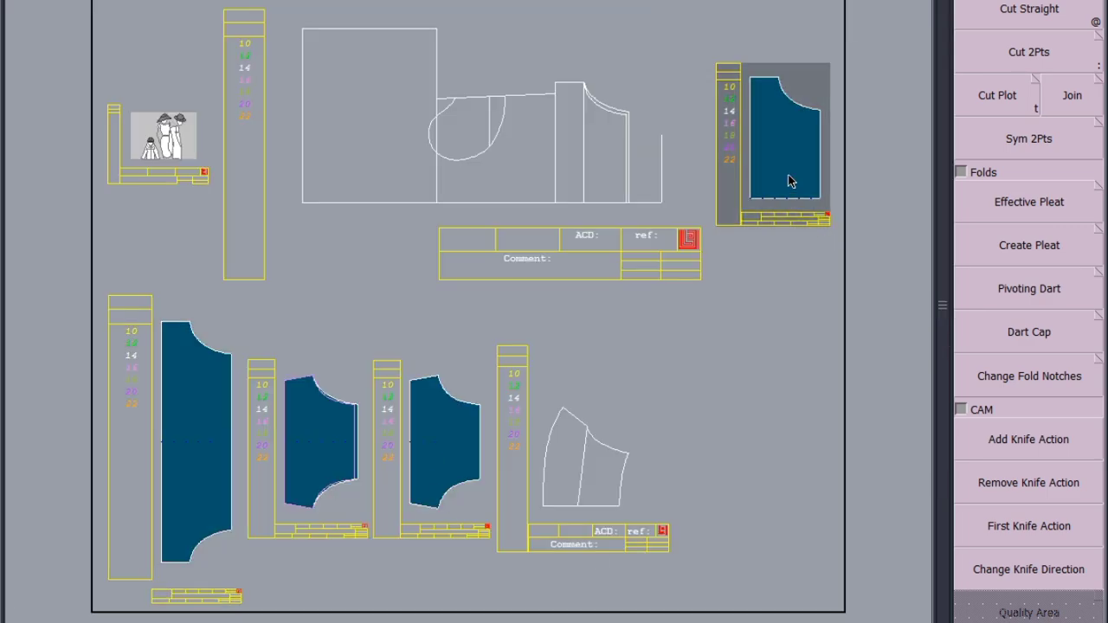
{"action": "key", "text": "Delete"}
{"action": "left_click", "coordinate": [793, 159]}
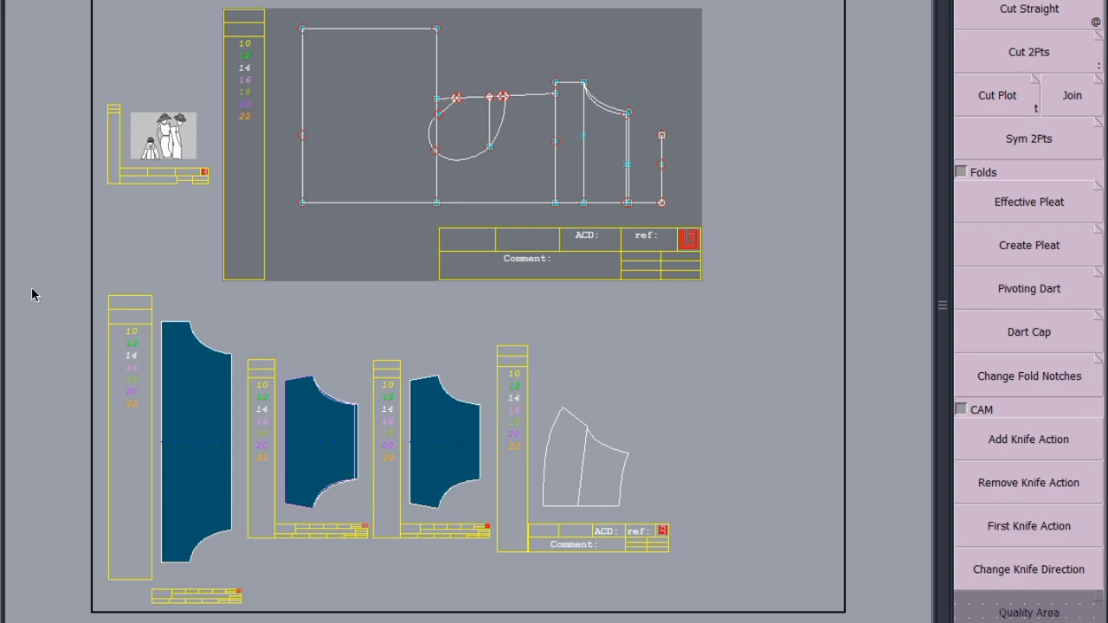
{"action": "scroll", "coordinate": [594, 155], "scroll_direction": "up", "scroll_amount": 2}
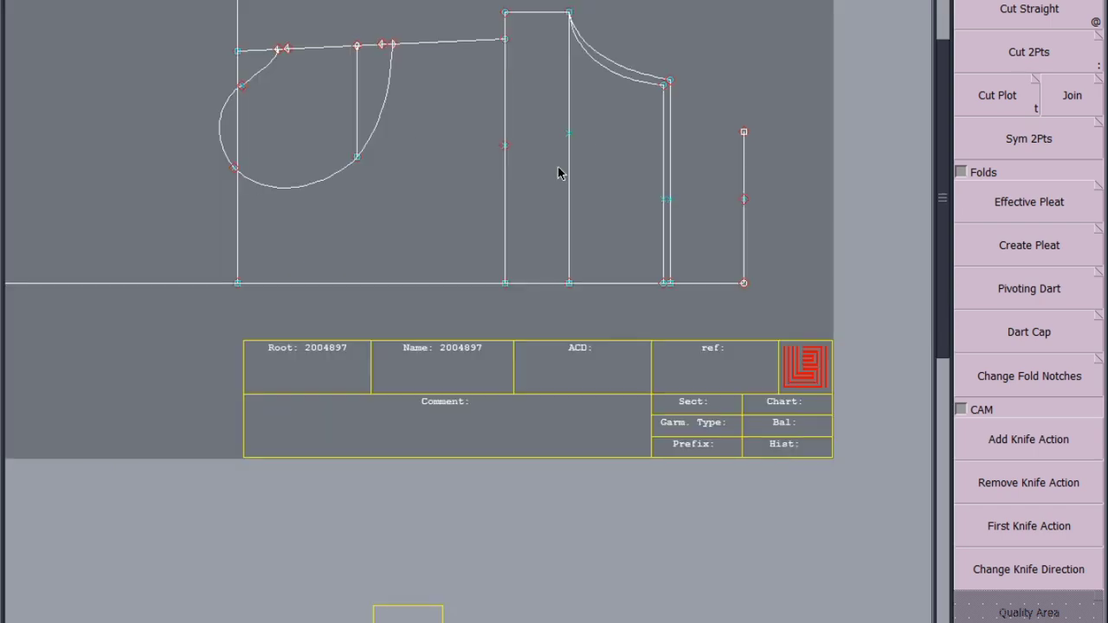
Extract the draft's bodice areas bounded by the flat top line, upper curve and outer close vertical as a new piece
{"action": "left_click", "coordinate": [556, 181]}
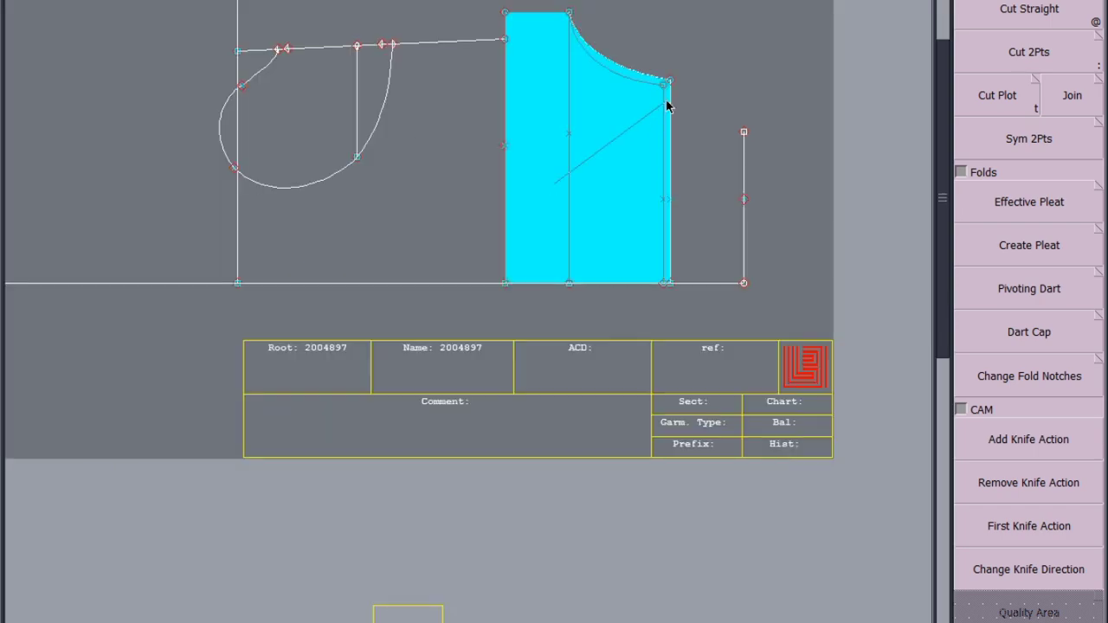
{"action": "scroll", "coordinate": [658, 129], "scroll_direction": "down", "scroll_amount": 2}
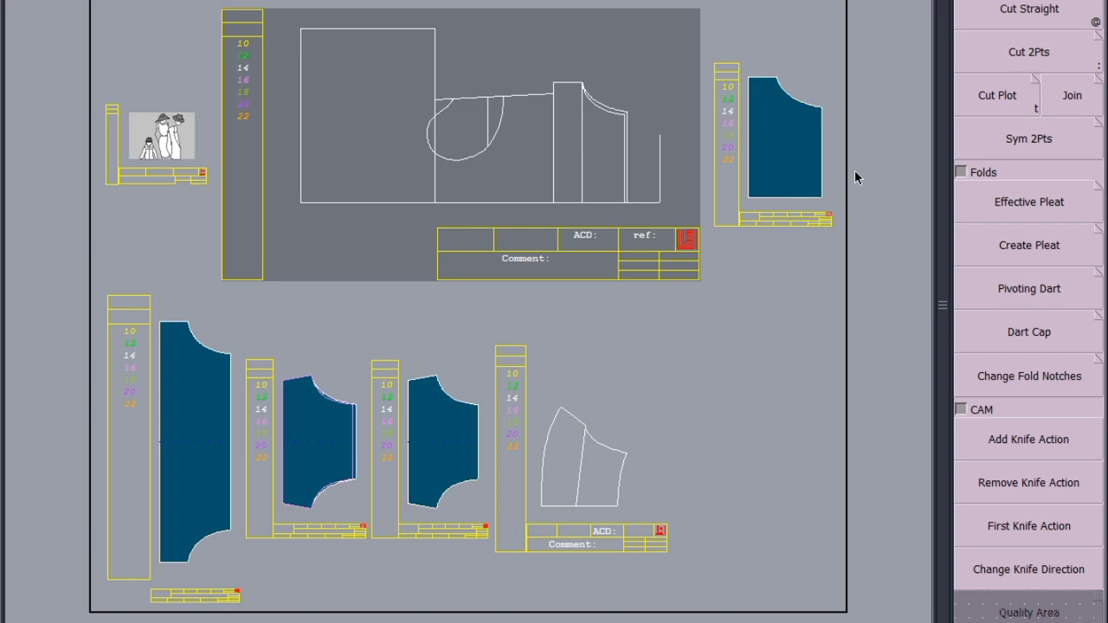
{"action": "scroll", "coordinate": [852, 173], "scroll_direction": "up", "scroll_amount": 2}
Mirror the newly extracted back bodice half about its straight lower edge with Sym 2Pts
{"action": "left_click", "coordinate": [1039, 149]}
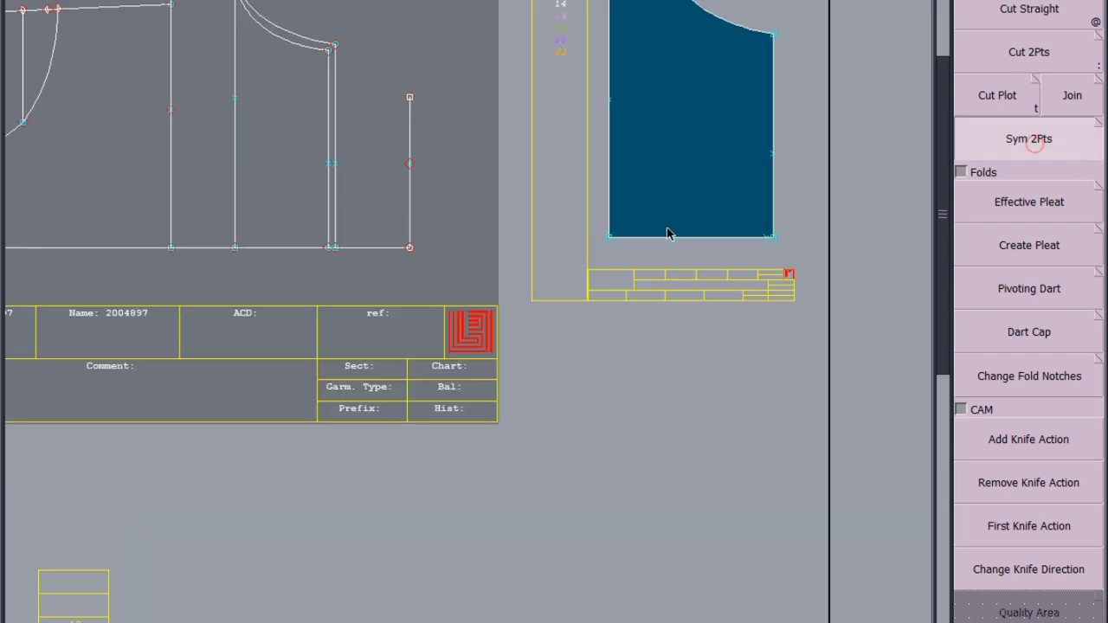
{"action": "left_click", "coordinate": [611, 237]}
{"action": "scroll", "coordinate": [770, 242], "scroll_direction": "up", "scroll_amount": 2}
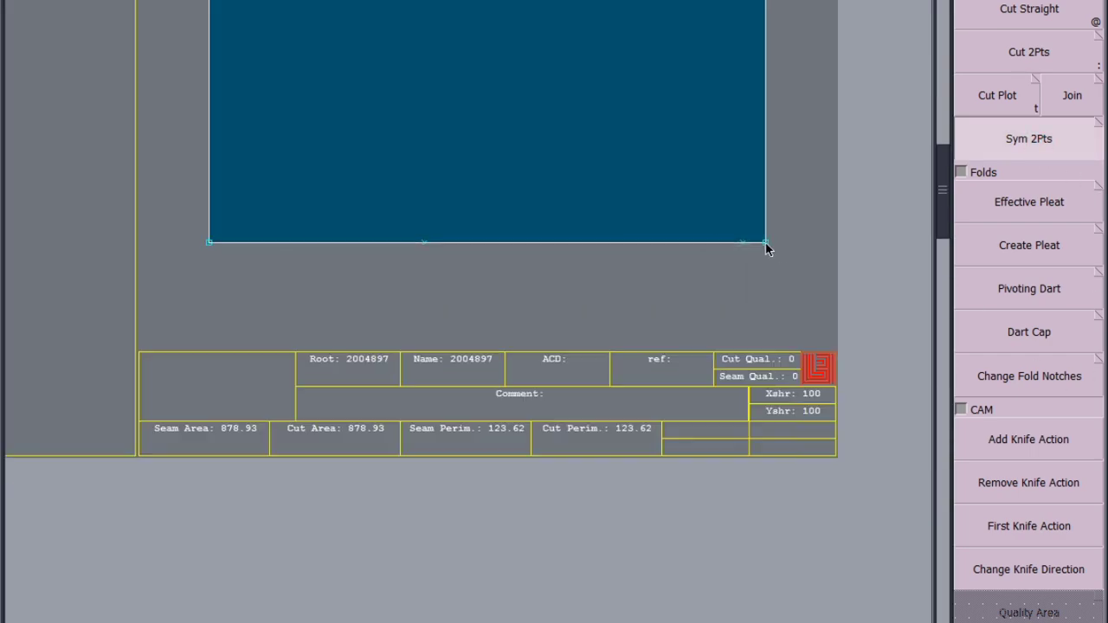
{"action": "left_click", "coordinate": [764, 243]}
{"action": "scroll", "coordinate": [762, 247], "scroll_direction": "down", "scroll_amount": 2}
{"action": "scroll", "coordinate": [395, 466], "scroll_direction": "down", "scroll_amount": 2}
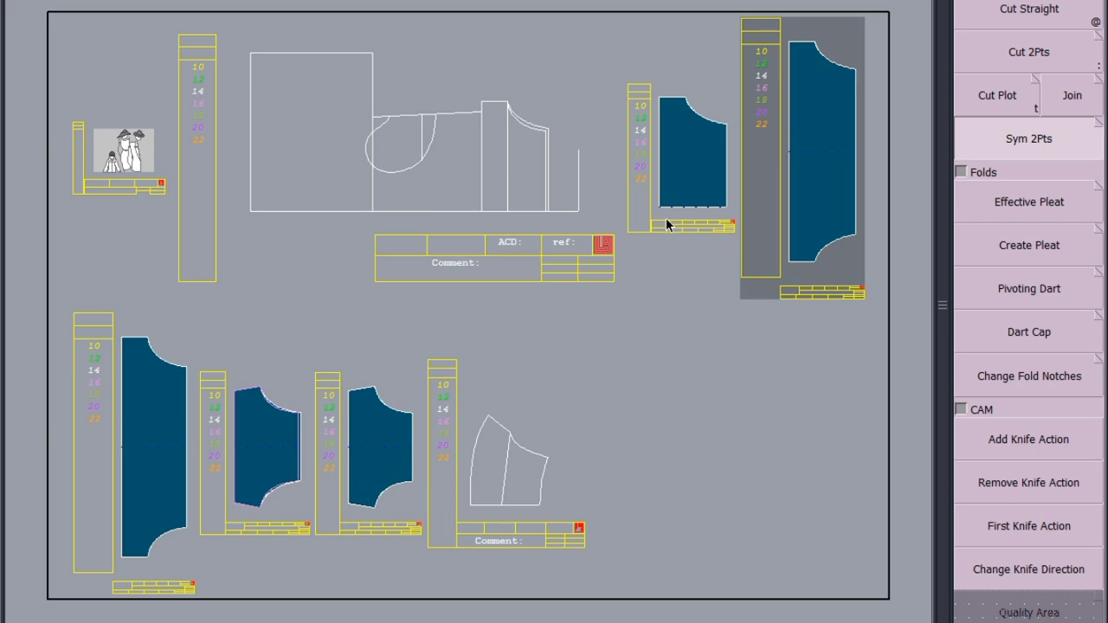
Delete the back bodice half piece between the draft and the mirrored full piece
{"action": "left_click", "coordinate": [701, 186]}
{"action": "key", "text": "Delete"}
{"action": "left_click", "coordinate": [701, 181]}
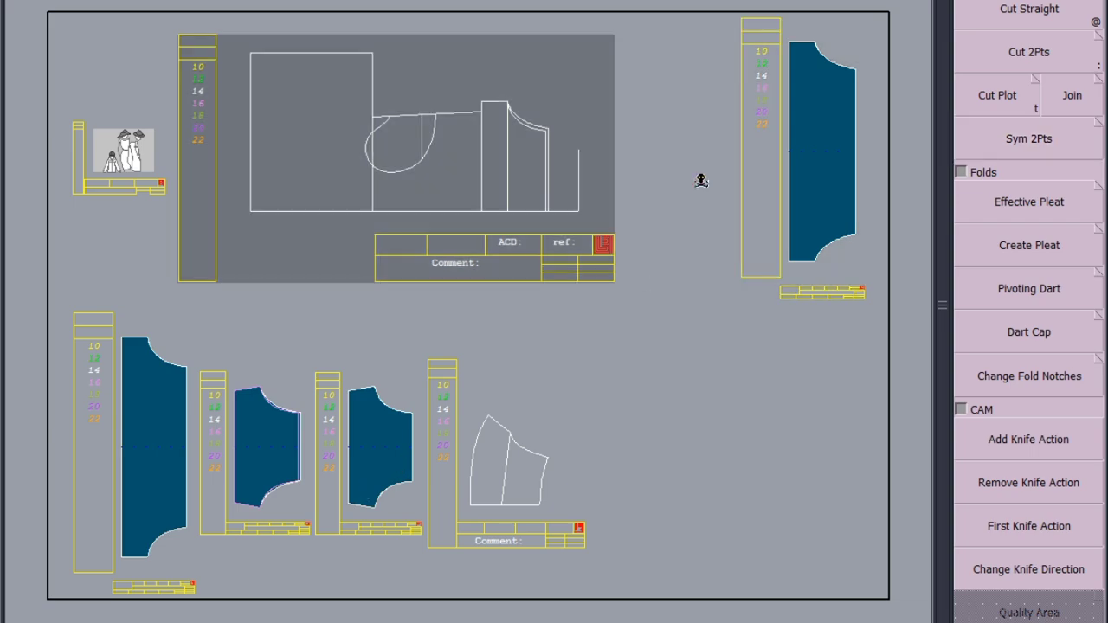
Enter BACK 1X1 as the comment of the mirrored full back piece and save the model
{"action": "scroll", "coordinate": [805, 218], "scroll_direction": "up", "scroll_amount": 3}
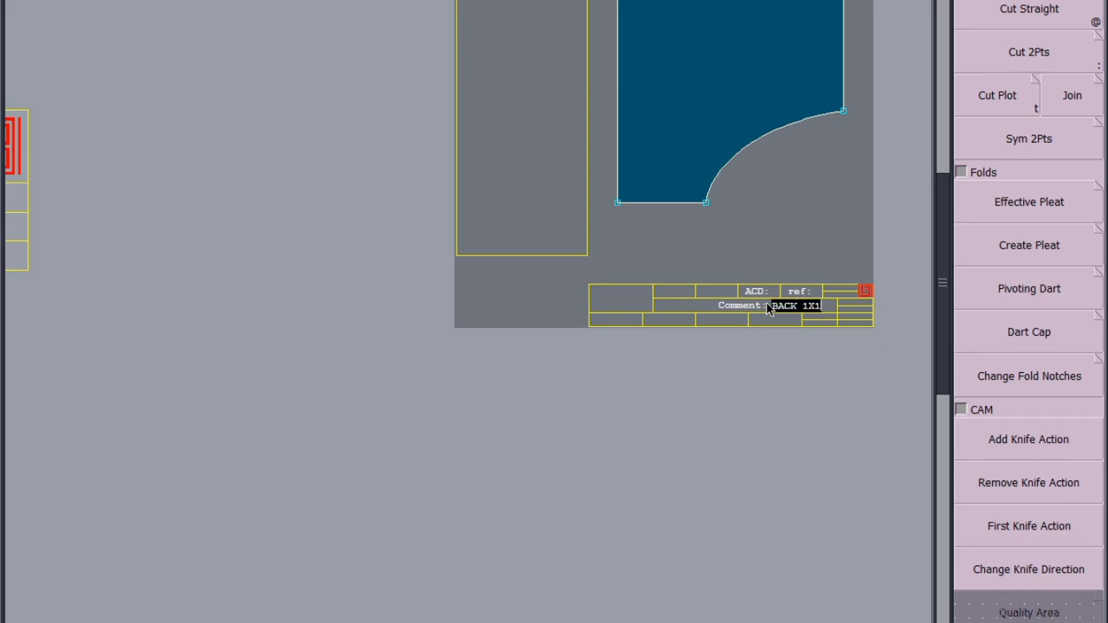
{"action": "key", "text": "Return"}
{"action": "scroll", "coordinate": [768, 309], "scroll_direction": "down", "scroll_amount": 3}
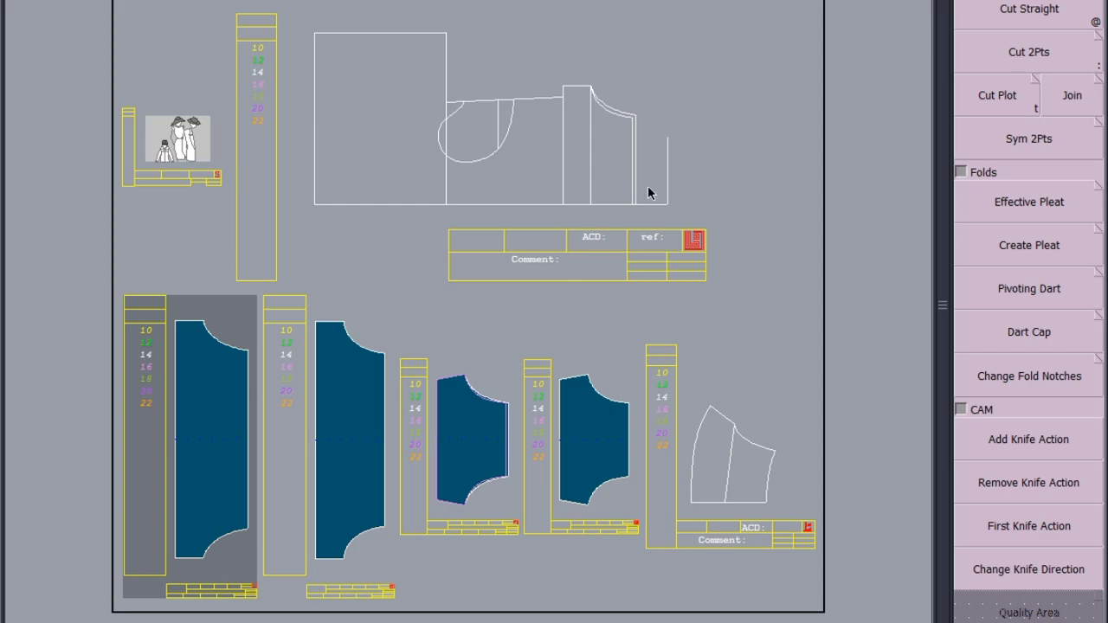
{"action": "key", "text": "ctrl+s"}
Extract the draft's middle tier under the sloping line, between the large rectangle and the bodice, as a new piece
{"action": "left_click", "coordinate": [450, 398]}
{"action": "scroll", "coordinate": [762, 507], "scroll_direction": "up", "scroll_amount": 2}
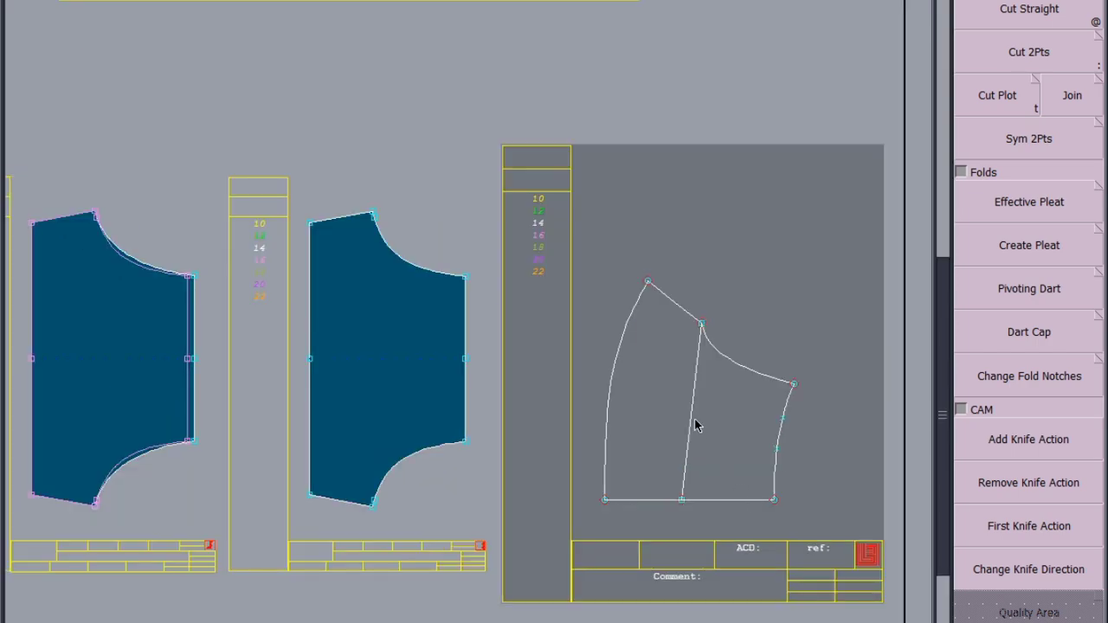
{"action": "scroll", "coordinate": [692, 425], "scroll_direction": "down", "scroll_amount": 2}
{"action": "scroll", "coordinate": [573, 241], "scroll_direction": "up", "scroll_amount": 2}
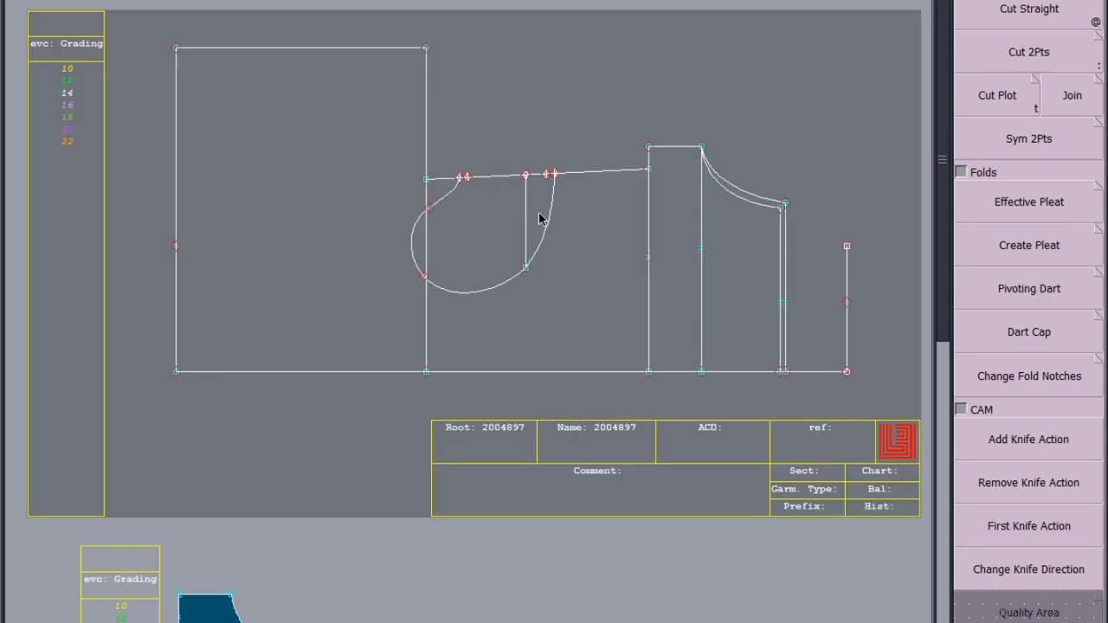
{"action": "left_click", "coordinate": [638, 268]}
{"action": "right_click", "coordinate": [520, 280]}
{"action": "scroll", "coordinate": [584, 156], "scroll_direction": "down", "scroll_amount": 3}
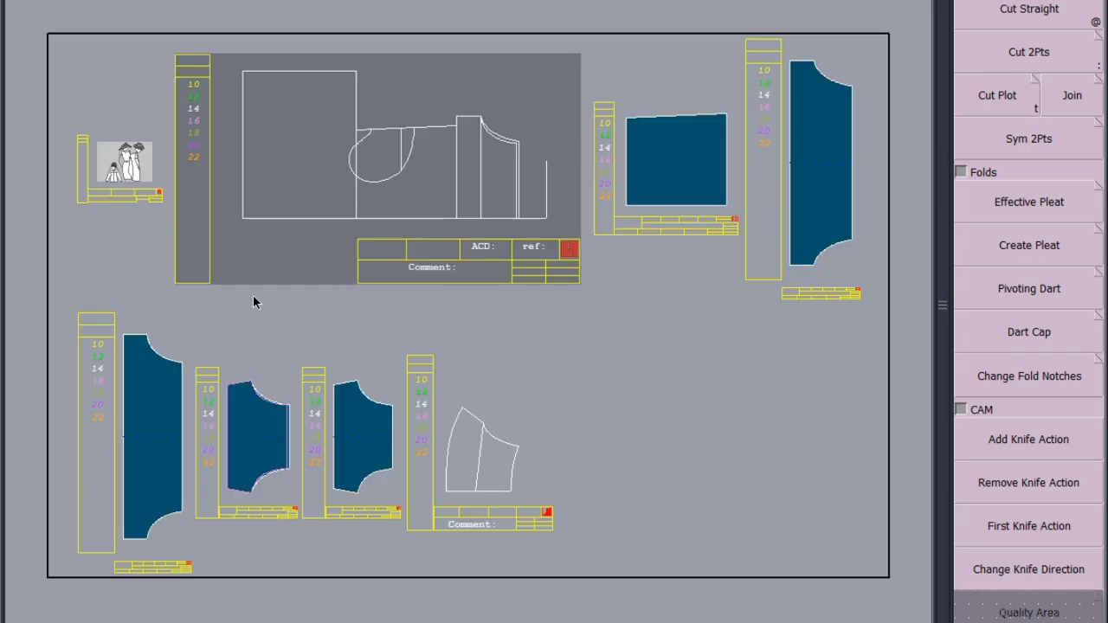
Mirror the extracted middle tier half about its straight lower edge with Sym 2Pts
{"action": "scroll", "coordinate": [719, 234], "scroll_direction": "up", "scroll_amount": 3}
{"action": "left_click", "coordinate": [1030, 143]}
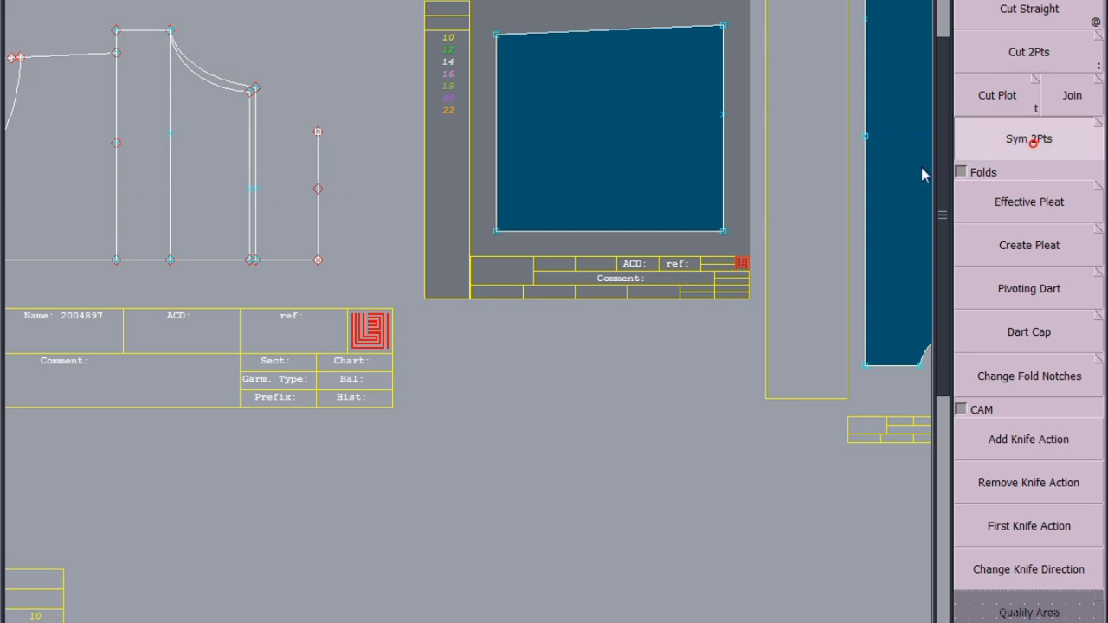
{"action": "left_click", "coordinate": [497, 232]}
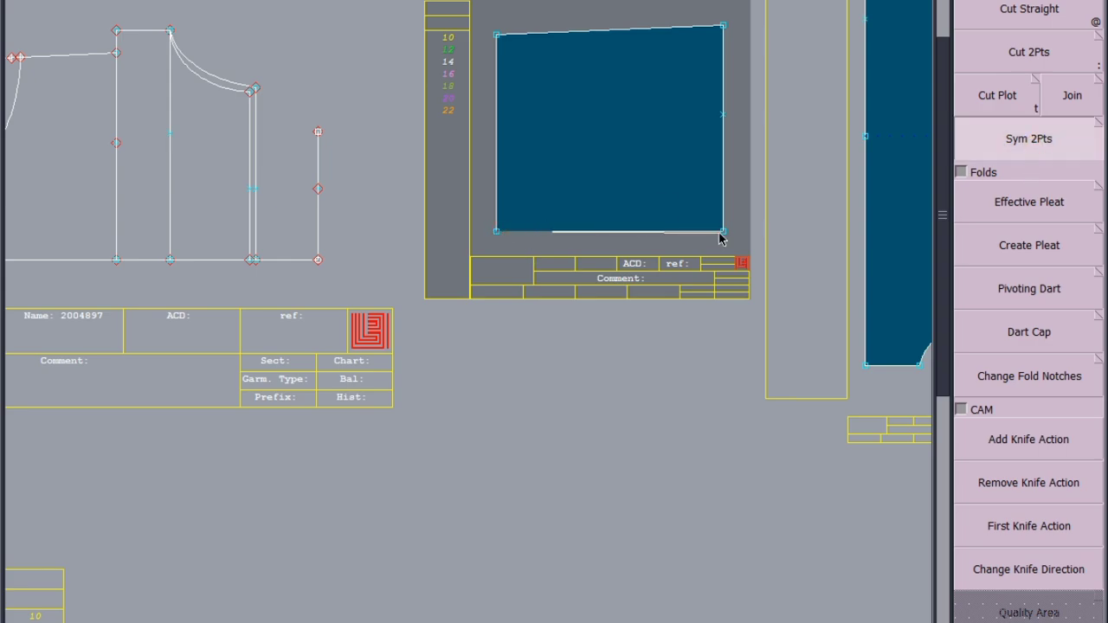
{"action": "left_click", "coordinate": [722, 232]}
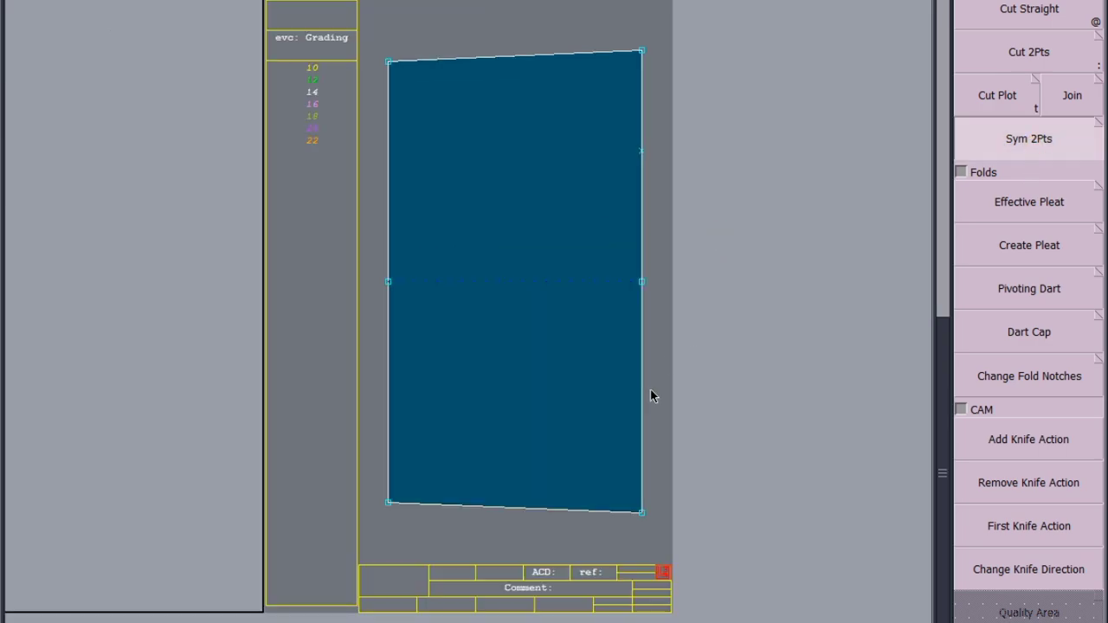
Enter BACK +FRONT 1X2 as the comment of the mirrored middle tier piece
{"action": "key", "text": "ctrl+u"}
{"action": "left_click", "coordinate": [556, 589]}
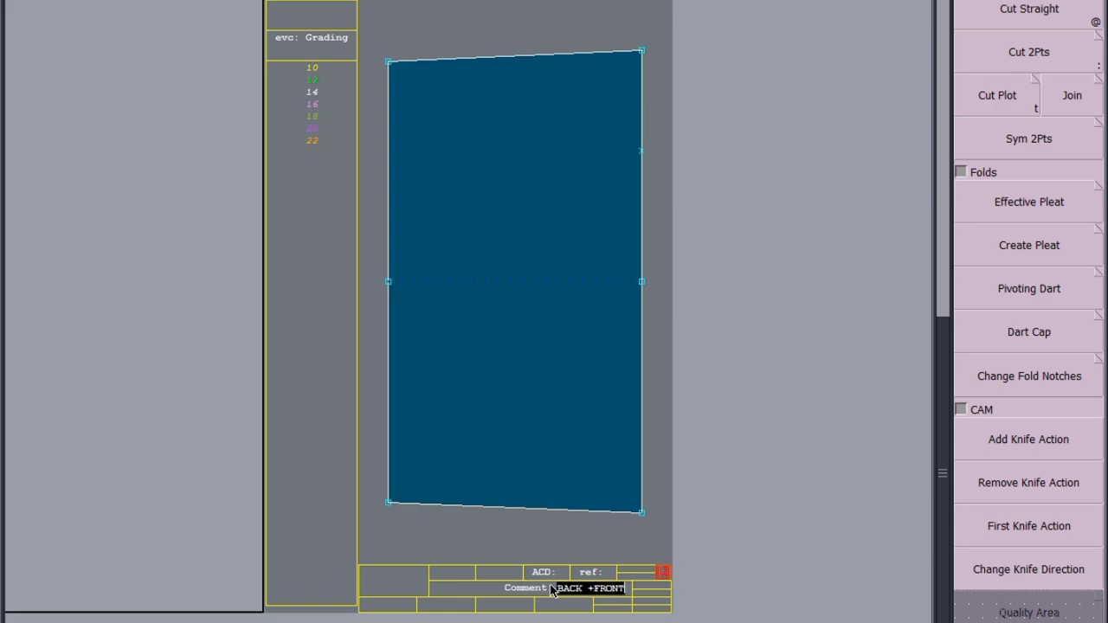
{"action": "type", "text": "BACK +FRONT 1X2"}
{"action": "key", "text": "Return"}
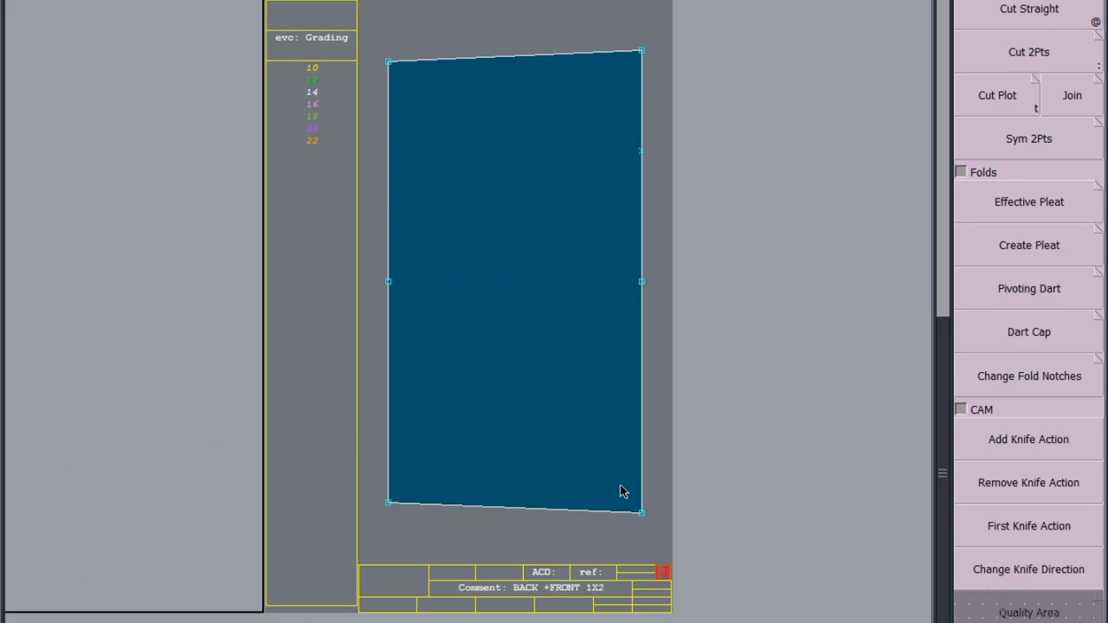
Delete the middle tier half piece beside the draft
{"action": "key", "text": "8"}
{"action": "left_click", "coordinate": [637, 211]}
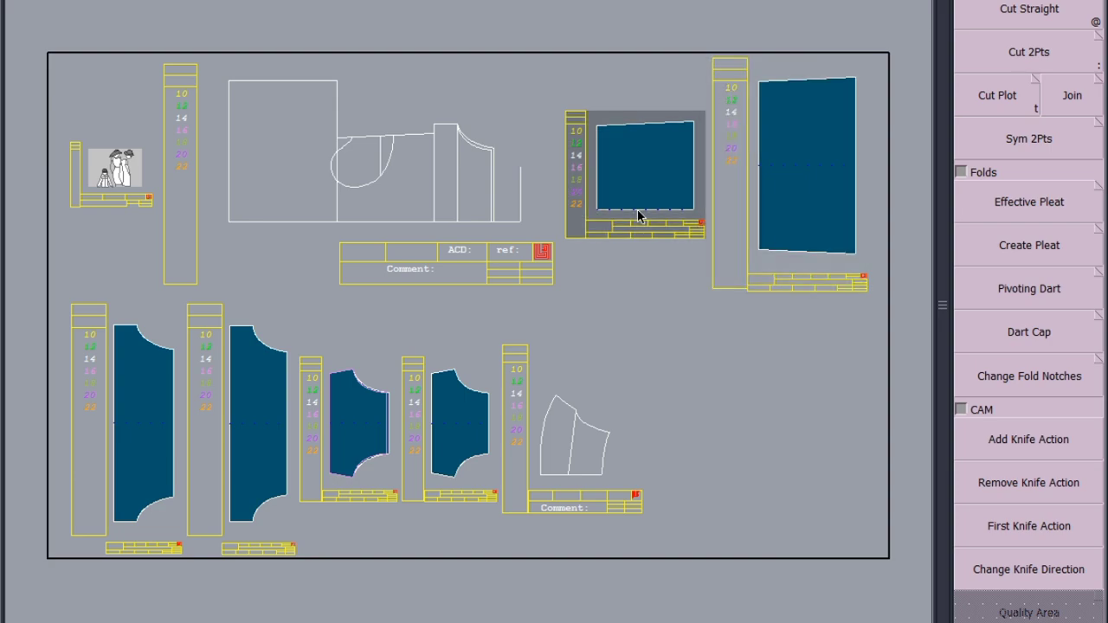
{"action": "key", "text": "Delete"}
{"action": "left_click", "coordinate": [638, 204]}
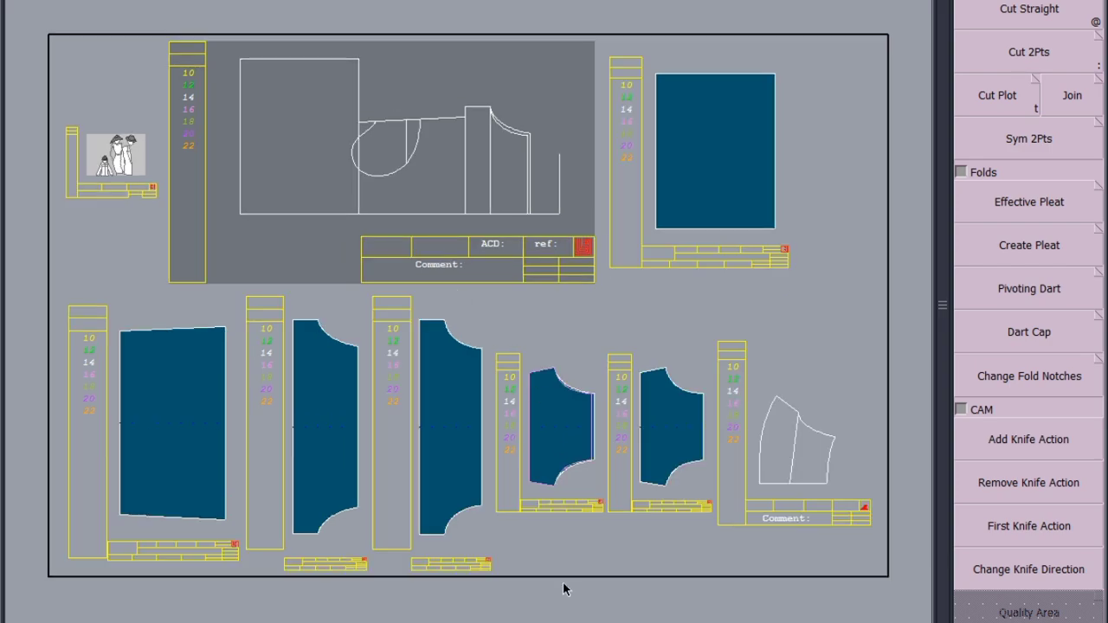
Mirror the extracted rectangular bottom tier half about its lower edge with Sym 2Pts
{"action": "scroll", "coordinate": [779, 273], "scroll_direction": "up", "scroll_amount": 4}
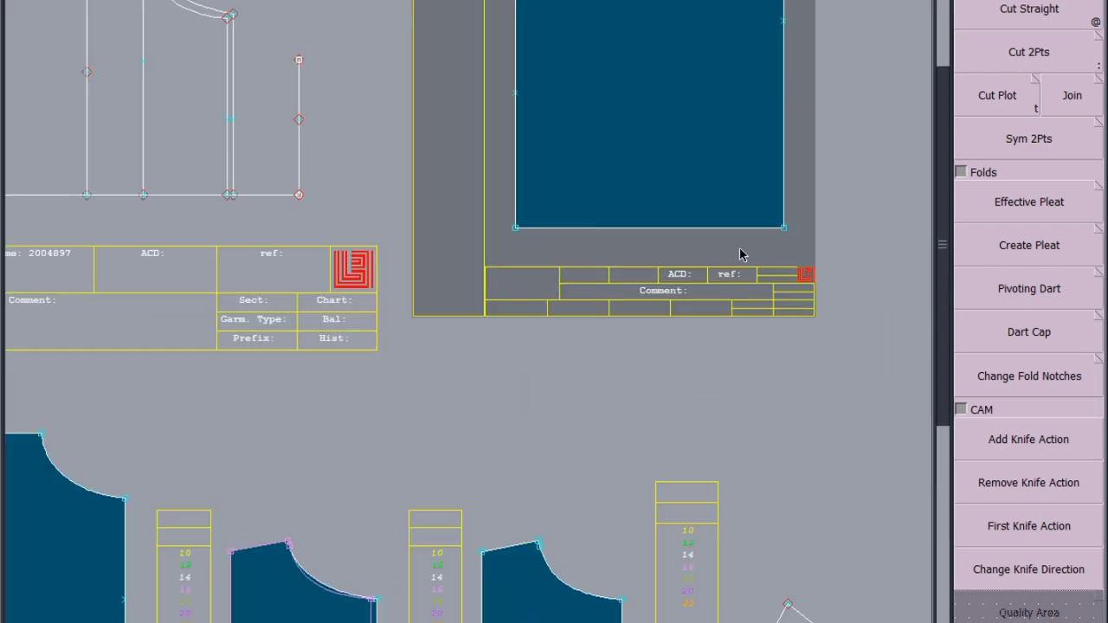
{"action": "left_click", "coordinate": [1030, 138]}
{"action": "scroll", "coordinate": [567, 243], "scroll_direction": "down", "scroll_amount": 3}
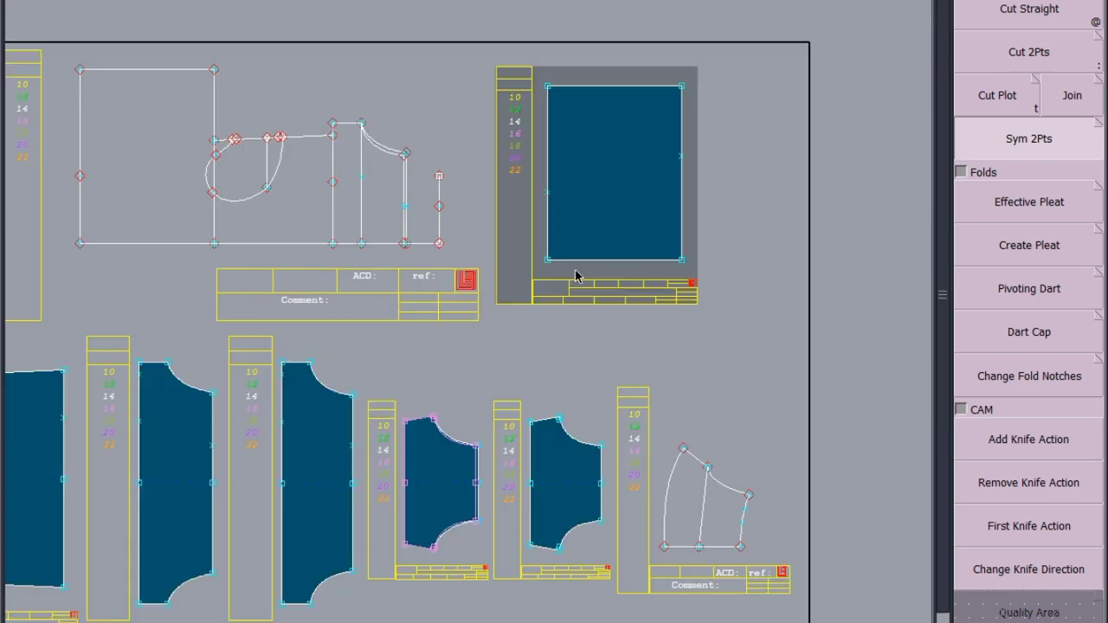
{"action": "left_click", "coordinate": [683, 259]}
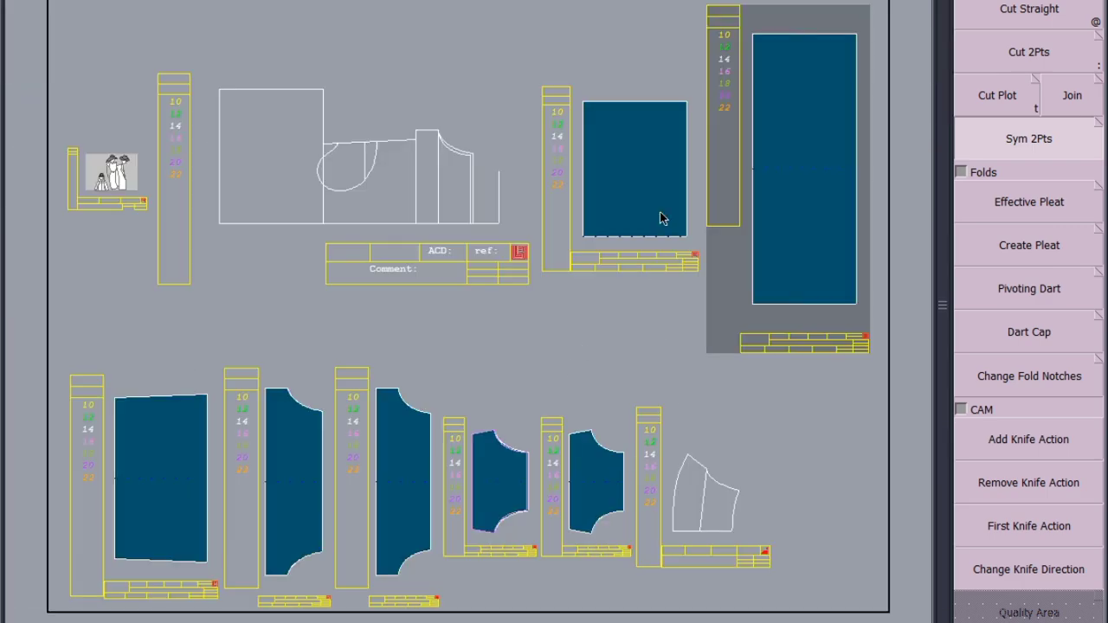
Delete the rectangular bottom tier half piece and save the model, continuing past the detected anomalies
{"action": "left_click", "coordinate": [656, 216]}
{"action": "key", "text": "Delete"}
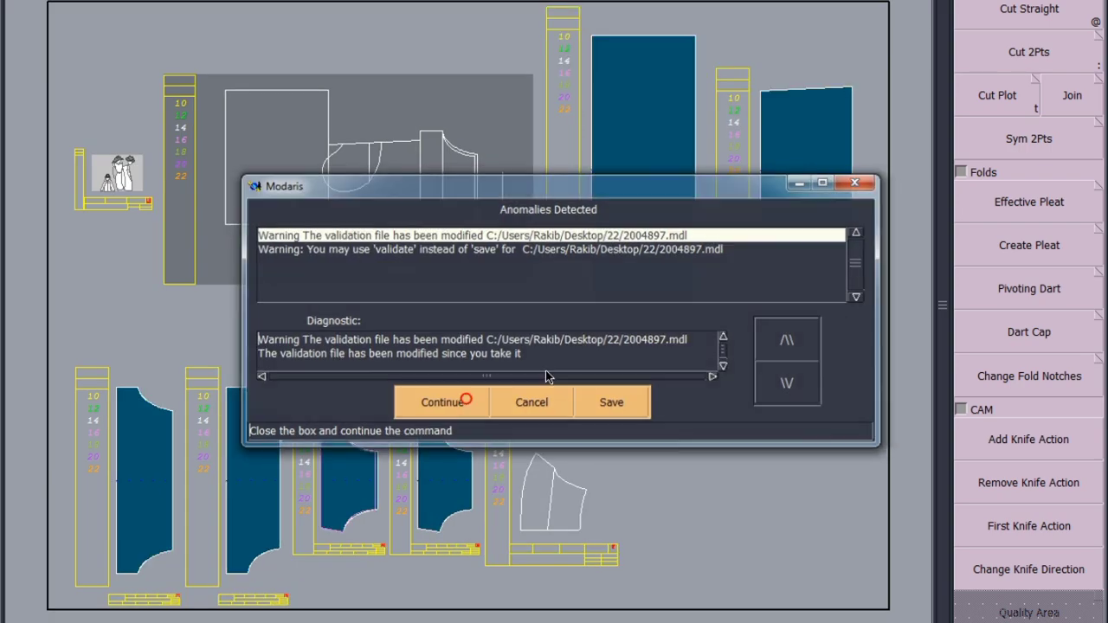
{"action": "left_click", "coordinate": [459, 400]}
Enter FRONT+BK BTM 1X2 as the comment of the mirrored rectangular bottom tier piece
{"action": "scroll", "coordinate": [675, 358], "scroll_direction": "up", "scroll_amount": 4}
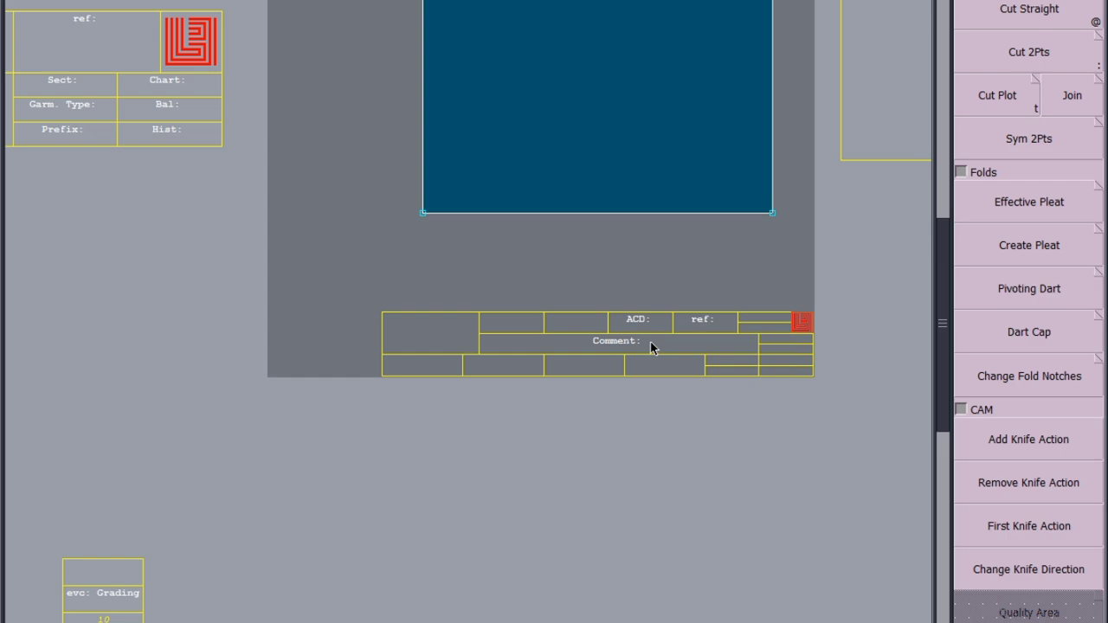
{"action": "type", "text": "FRONT+BK BTM 1X2"}
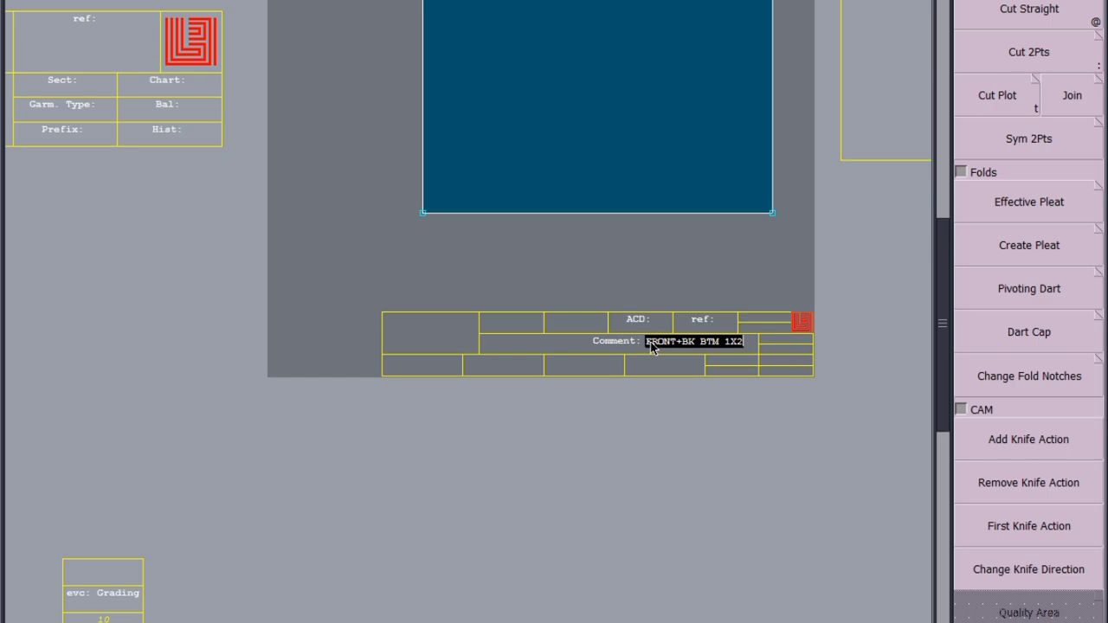
{"action": "key", "text": "Return"}
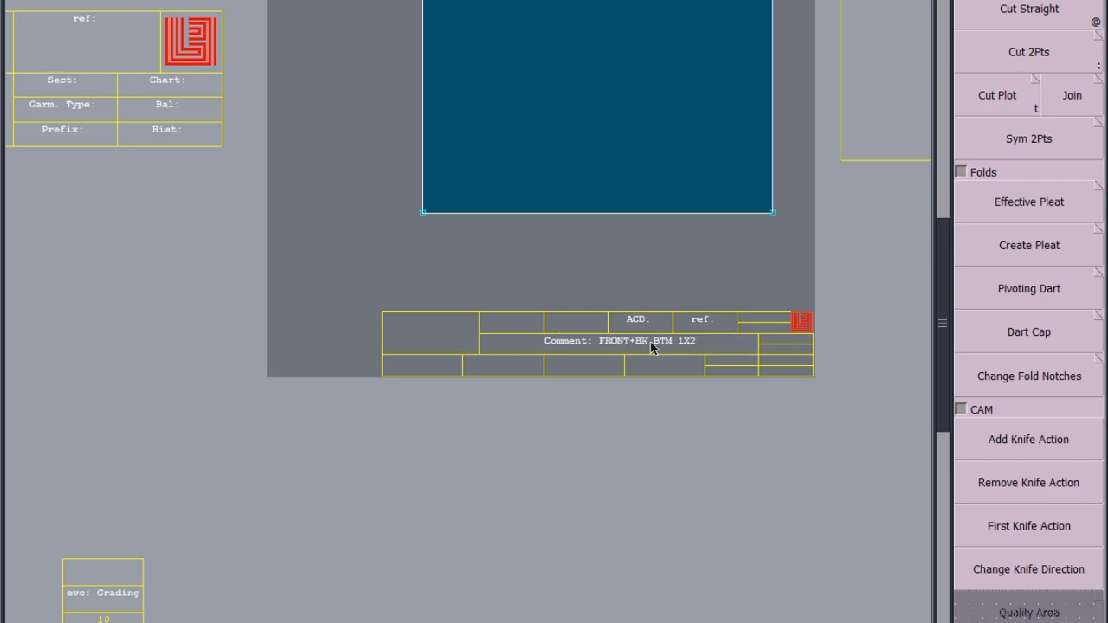
Change the middle tier piece's comment to BACK +FRONT MIDDLE 1X2
{"action": "scroll", "coordinate": [650, 346], "scroll_direction": "down", "scroll_amount": 3}
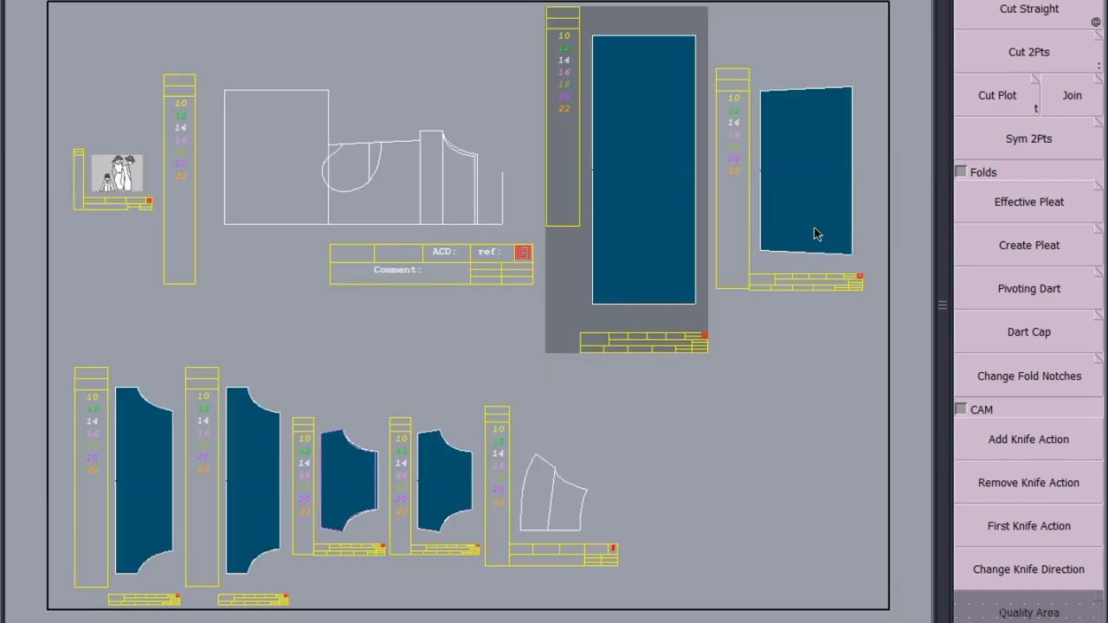
{"action": "scroll", "coordinate": [814, 233], "scroll_direction": "up", "scroll_amount": 4}
{"action": "scroll", "coordinate": [616, 366], "scroll_direction": "down", "scroll_amount": 3}
{"action": "scroll", "coordinate": [616, 366], "scroll_direction": "up", "scroll_amount": 4}
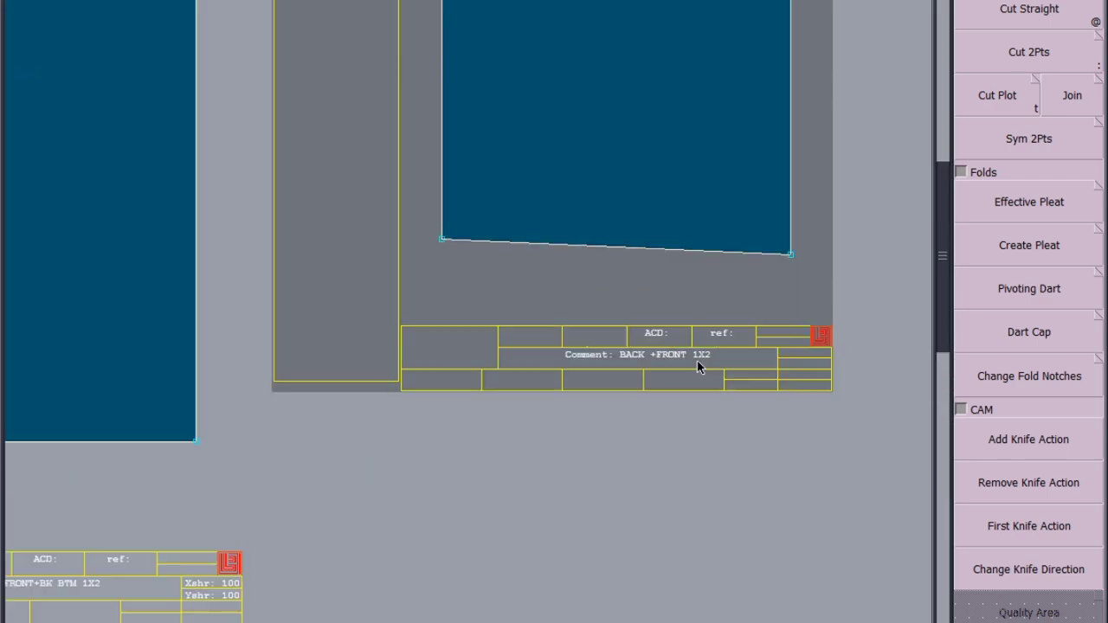
{"action": "double_click", "coordinate": [696, 354]}
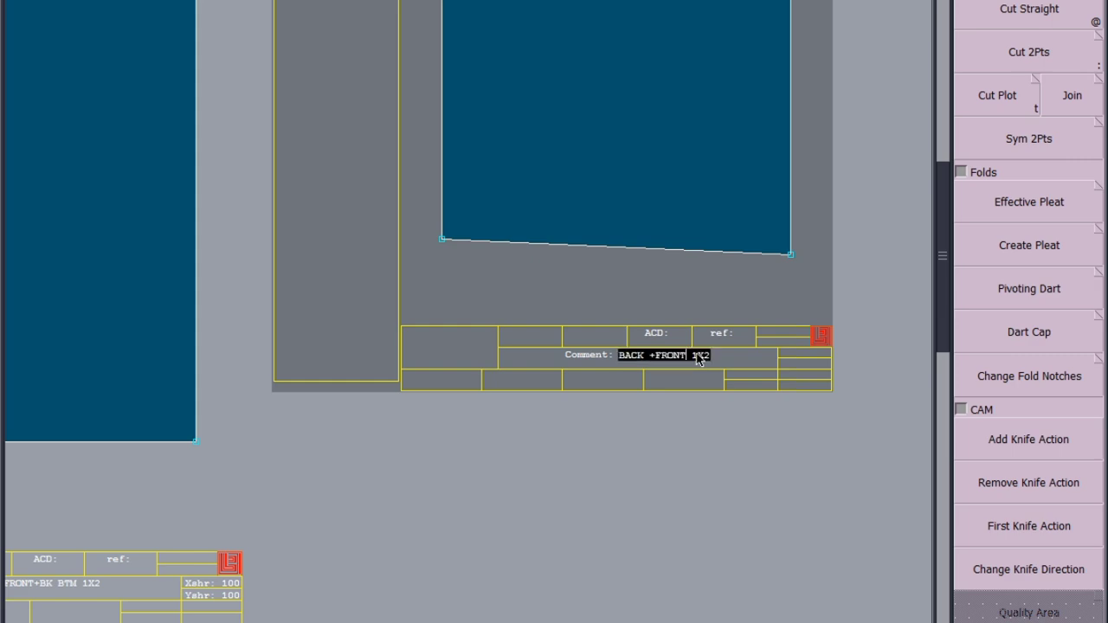
{"action": "type", "text": "MIDDLE"}
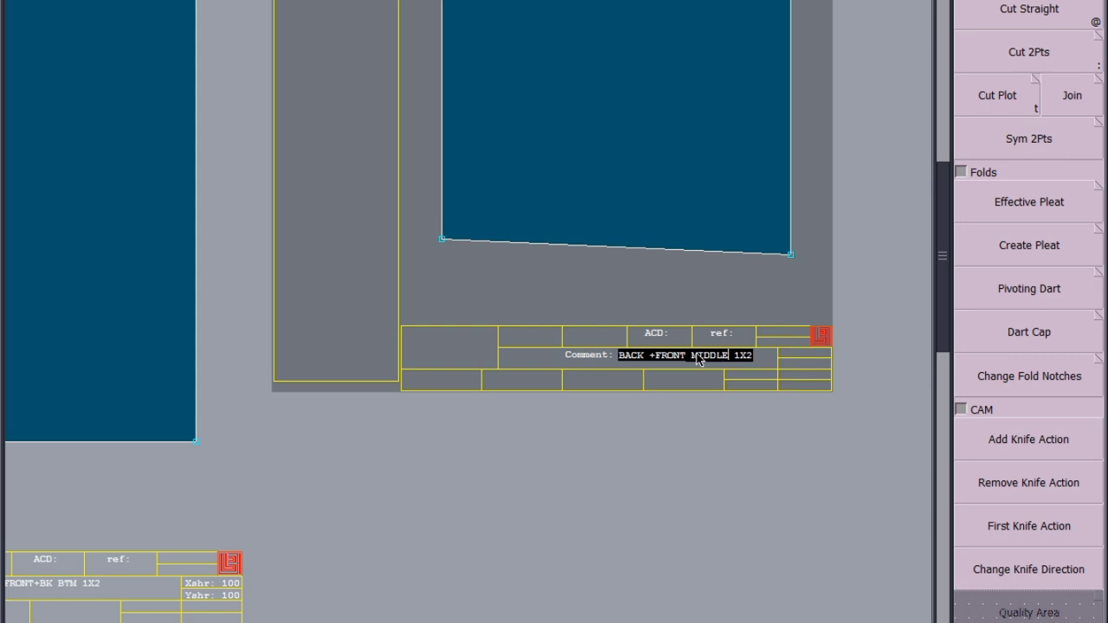
{"action": "key", "text": "Return"}
Extract both areas of the sleeve draft as a new piece, keeping the slanted line between them as an internal line
{"action": "key", "text": "j"}
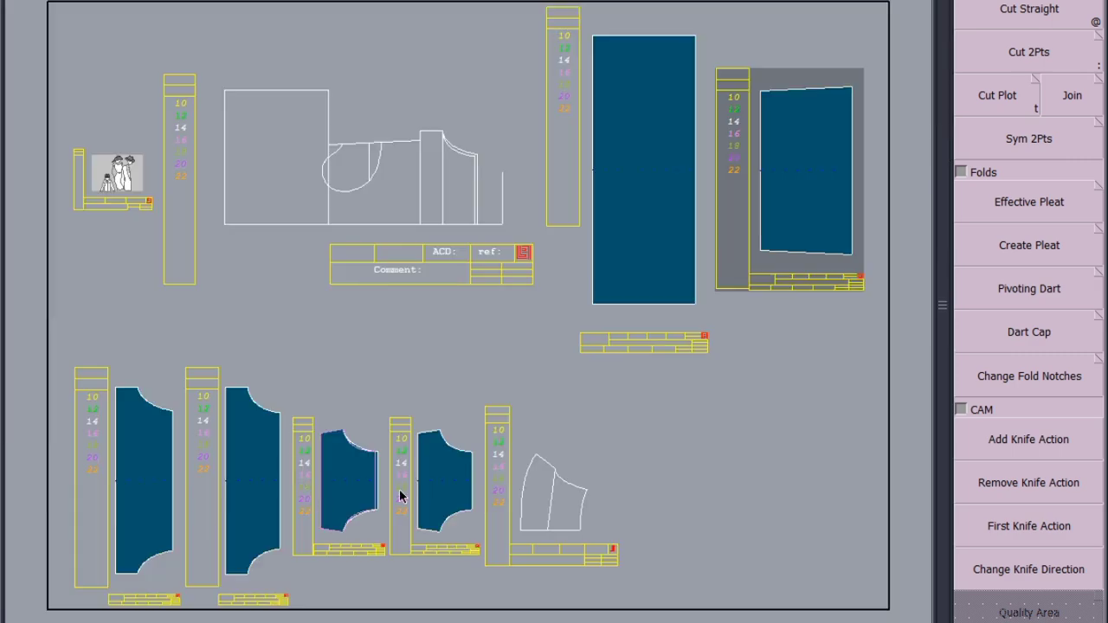
{"action": "scroll", "coordinate": [571, 582], "scroll_direction": "up", "scroll_amount": 2}
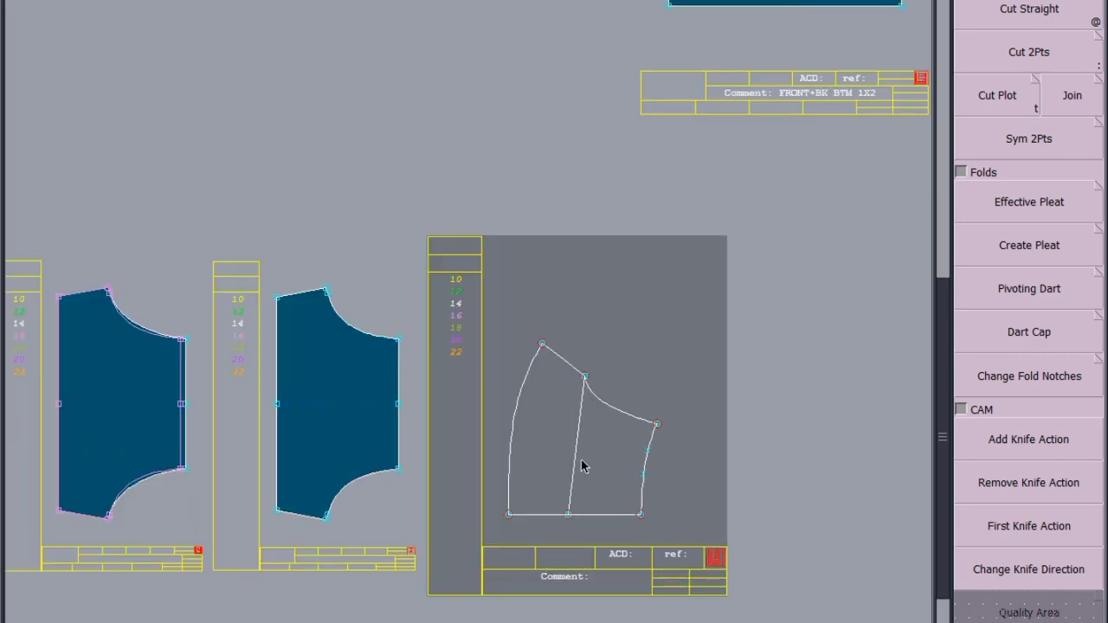
{"action": "left_click", "coordinate": [579, 461]}
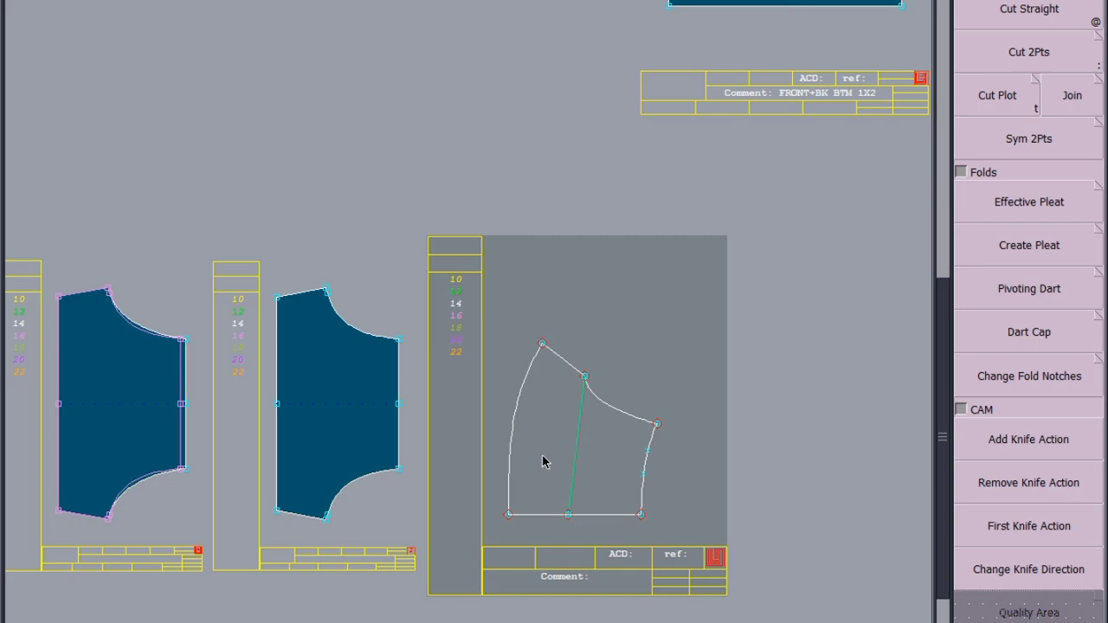
{"action": "left_click", "coordinate": [621, 453]}
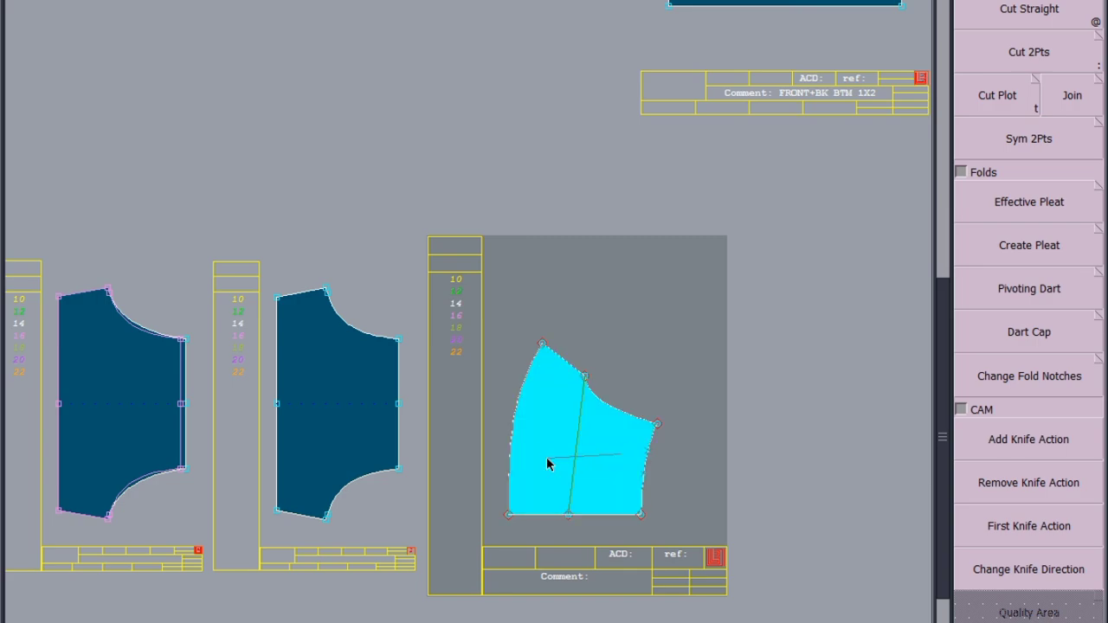
{"action": "right_click", "coordinate": [547, 458]}
{"action": "scroll", "coordinate": [668, 507], "scroll_direction": "up", "scroll_amount": 3}
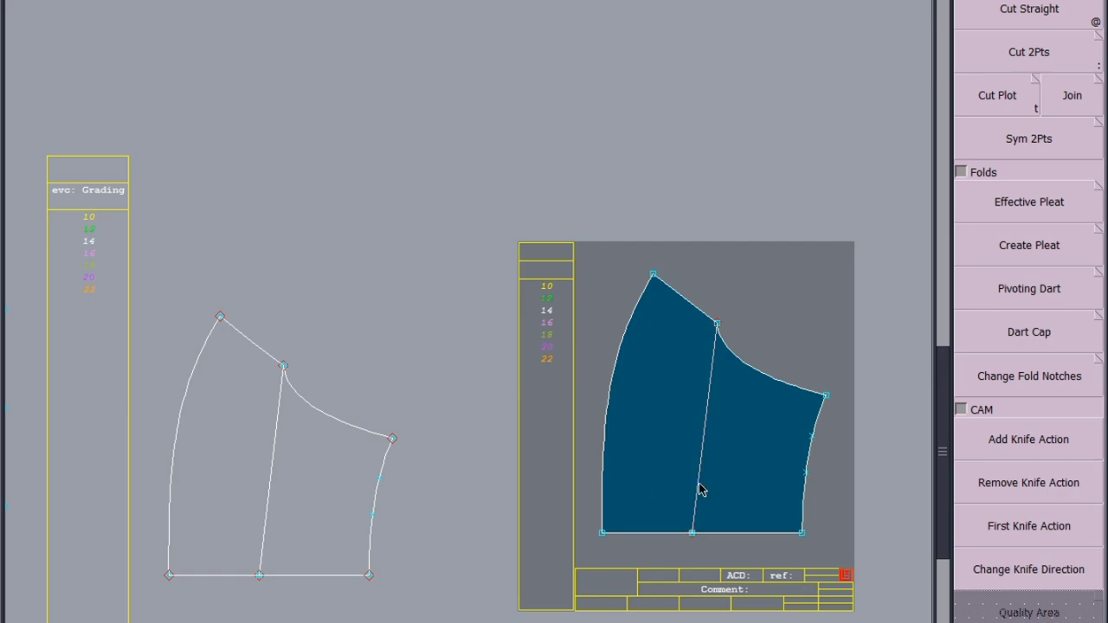
Mirror the sleeve piece about its straight bottom edge using Sym 2Pts
{"action": "left_click", "coordinate": [1029, 152]}
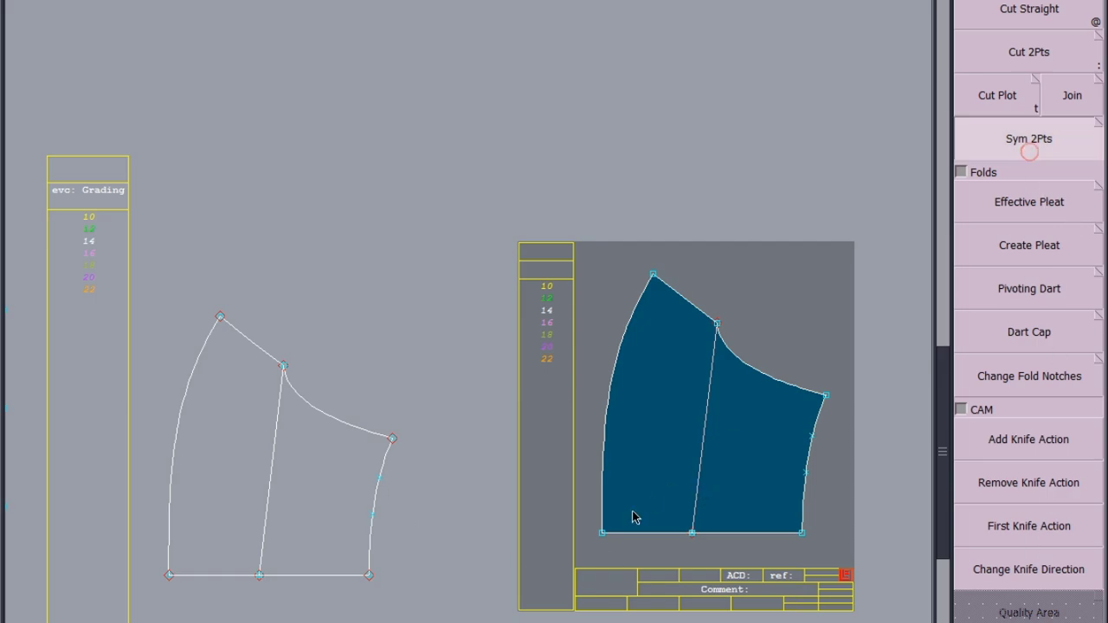
{"action": "left_click", "coordinate": [602, 532]}
{"action": "left_click", "coordinate": [803, 532]}
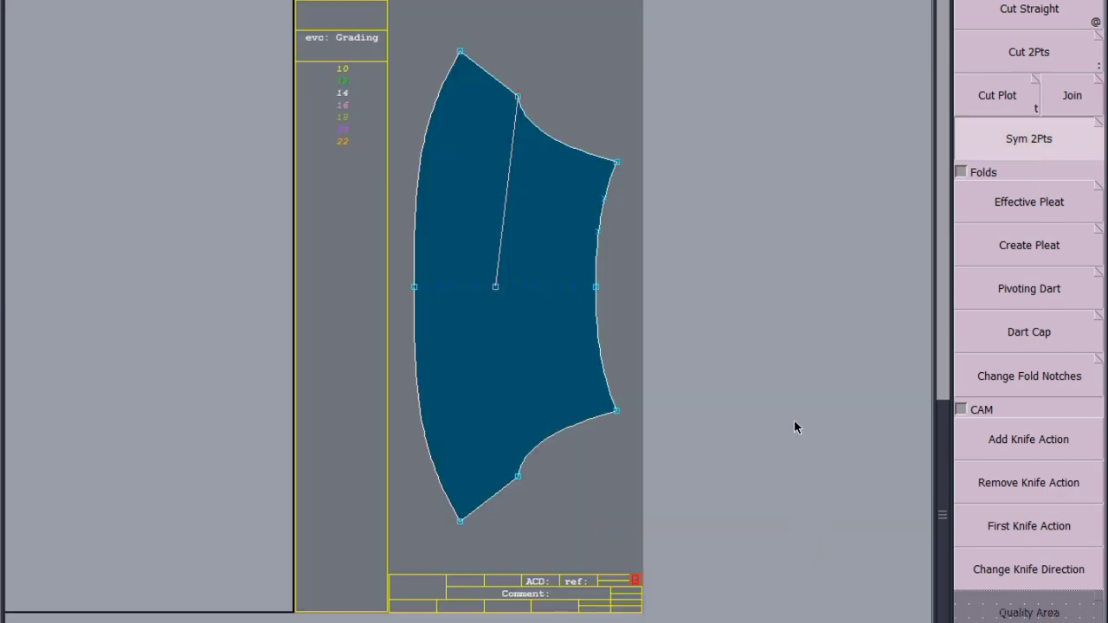
Delete the slanted internal line from the mirrored sleeve and enter SLV 1X2 as its comment
{"action": "left_click", "coordinate": [506, 210]}
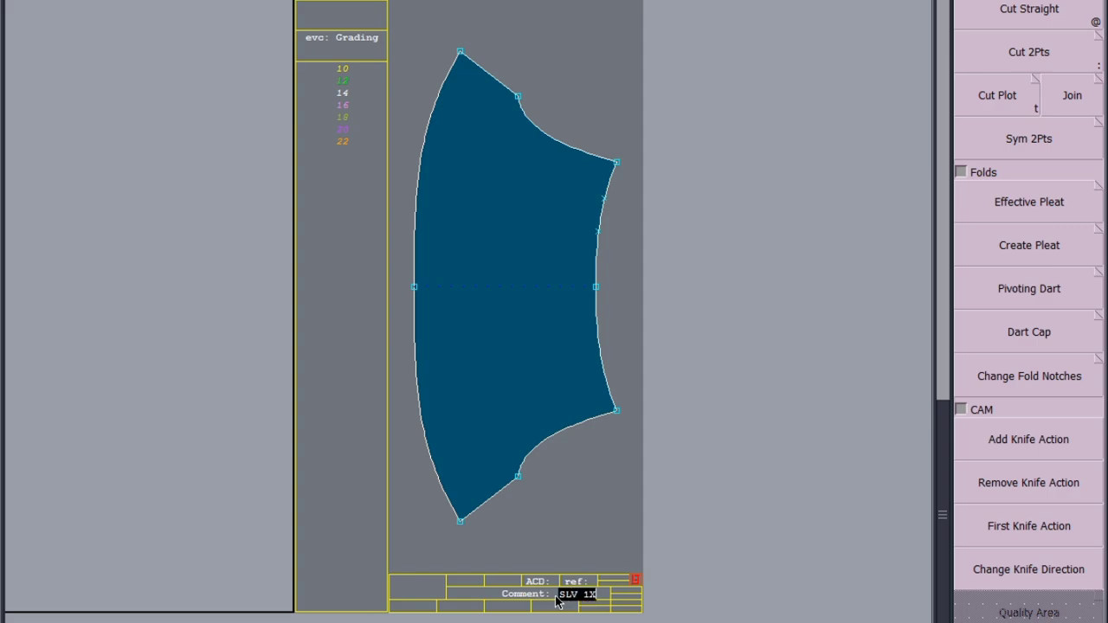
{"action": "key", "text": "Return"}
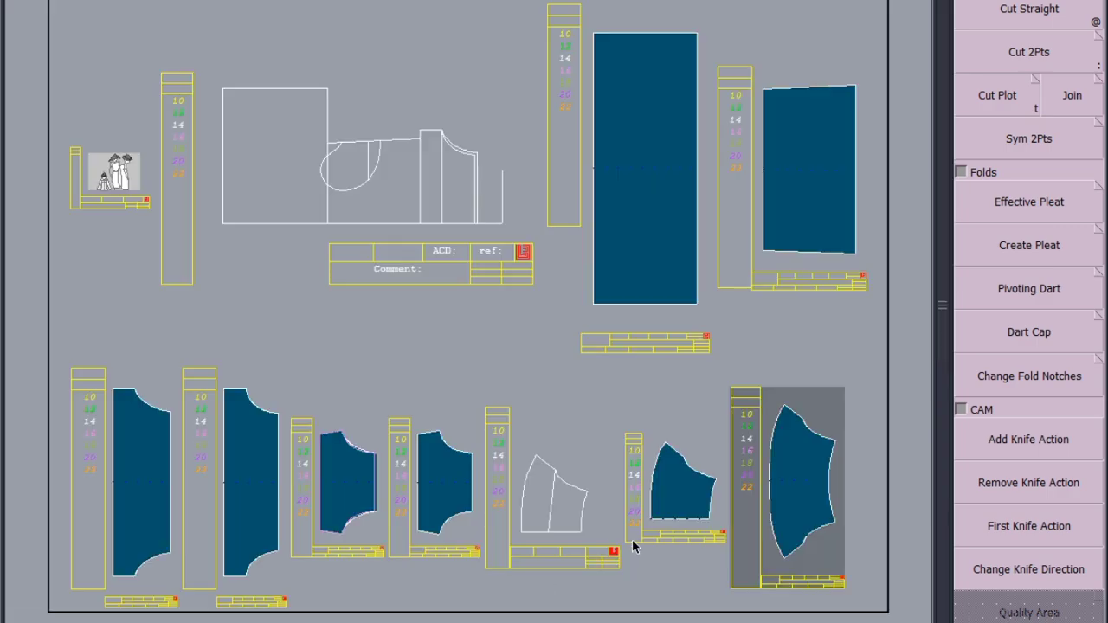
Delete the unmirrored half sleeve piece and save the model, continuing past the detected anomalies
{"action": "left_click", "coordinate": [678, 520]}
{"action": "left_click", "coordinate": [680, 521]}
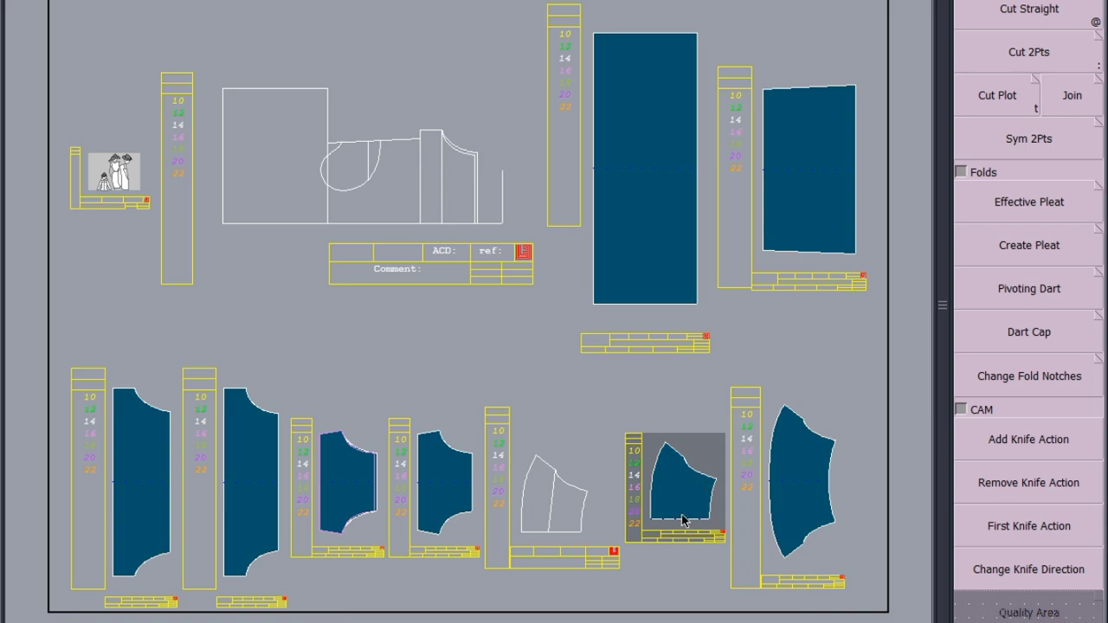
{"action": "key", "text": "Delete"}
{"action": "left_click", "coordinate": [698, 486]}
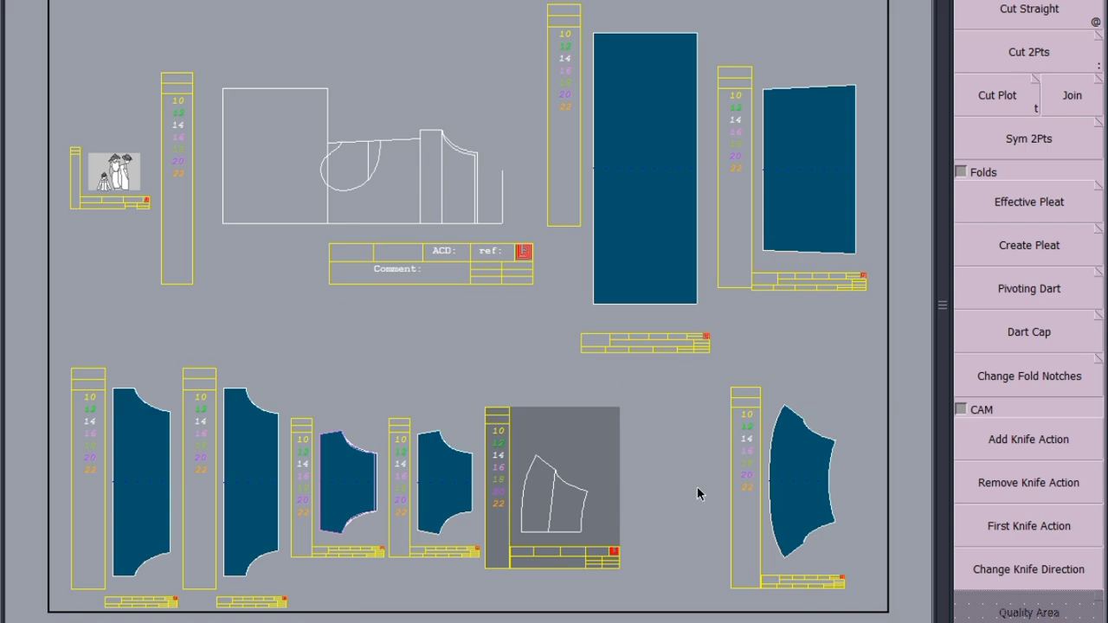
{"action": "key", "text": "j"}
{"action": "key", "text": "ctrl+s"}
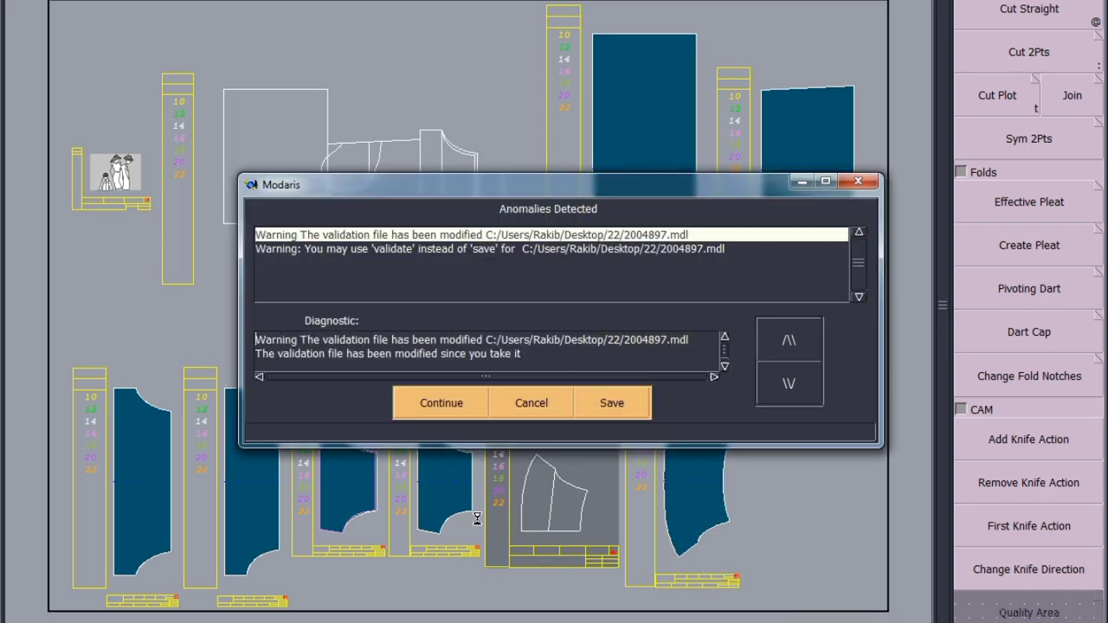
{"action": "left_click", "coordinate": [427, 403]}
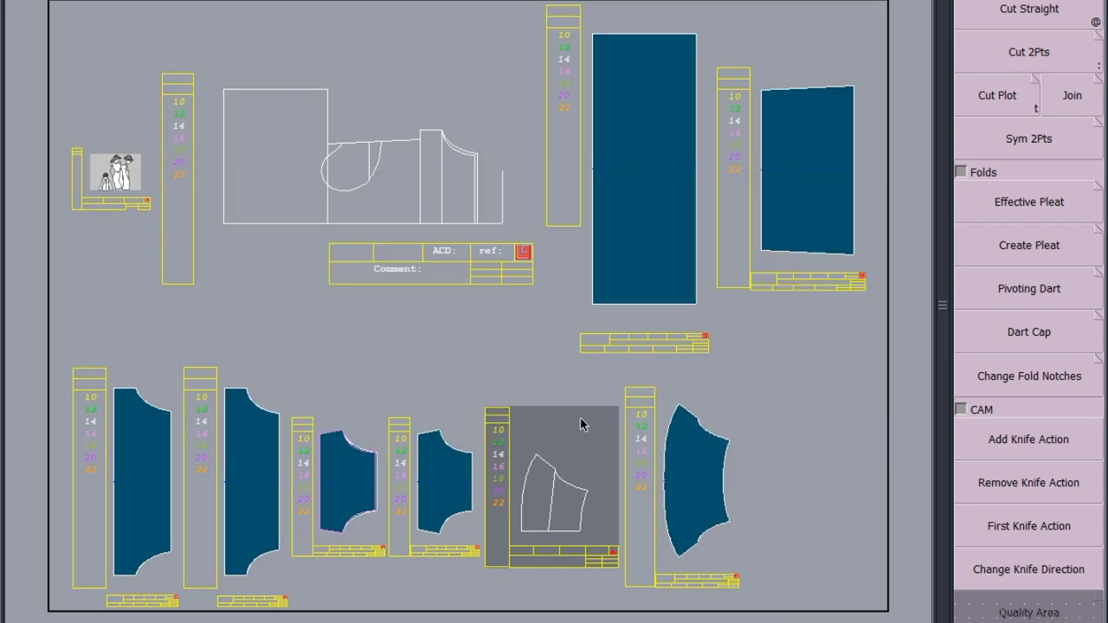
{"action": "scroll", "coordinate": [357, 178], "scroll_direction": "up", "scroll_amount": 3}
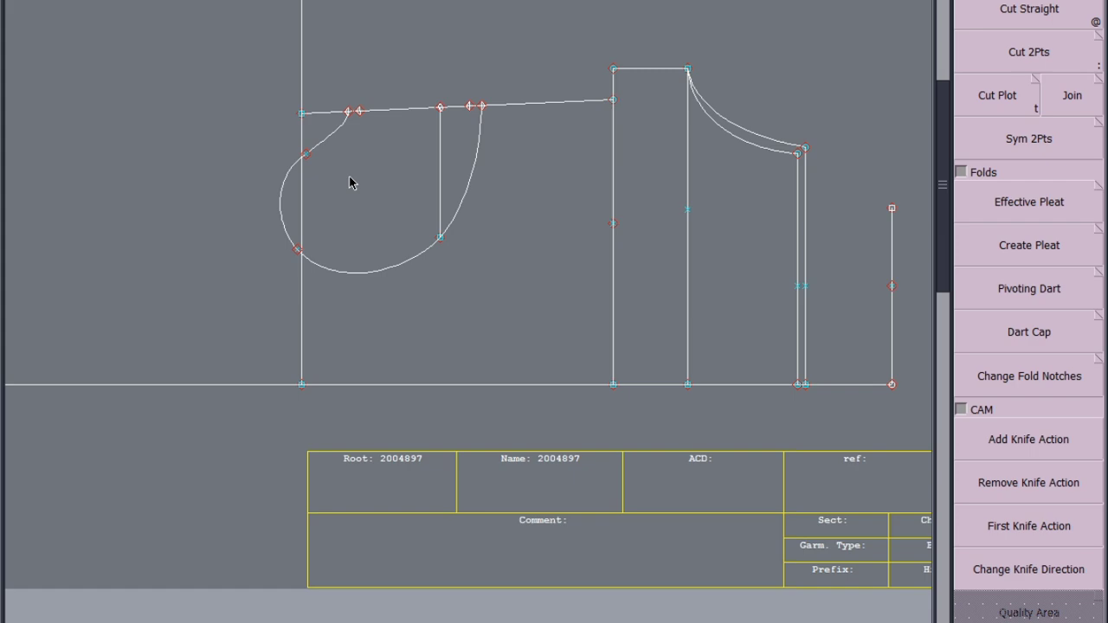
{"action": "left_click", "coordinate": [300, 218]}
{"action": "left_click", "coordinate": [435, 157]}
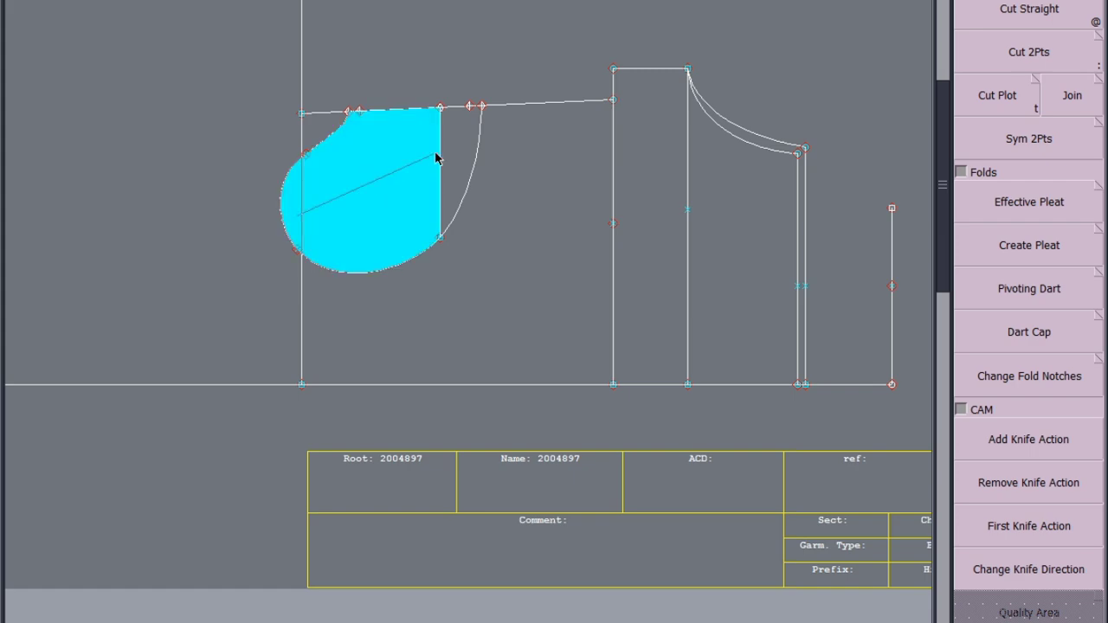
Add notches at the two inner points near the ends of the pocket opening in the dress draft
{"action": "scroll", "coordinate": [430, 102], "scroll_direction": "up", "scroll_amount": 3}
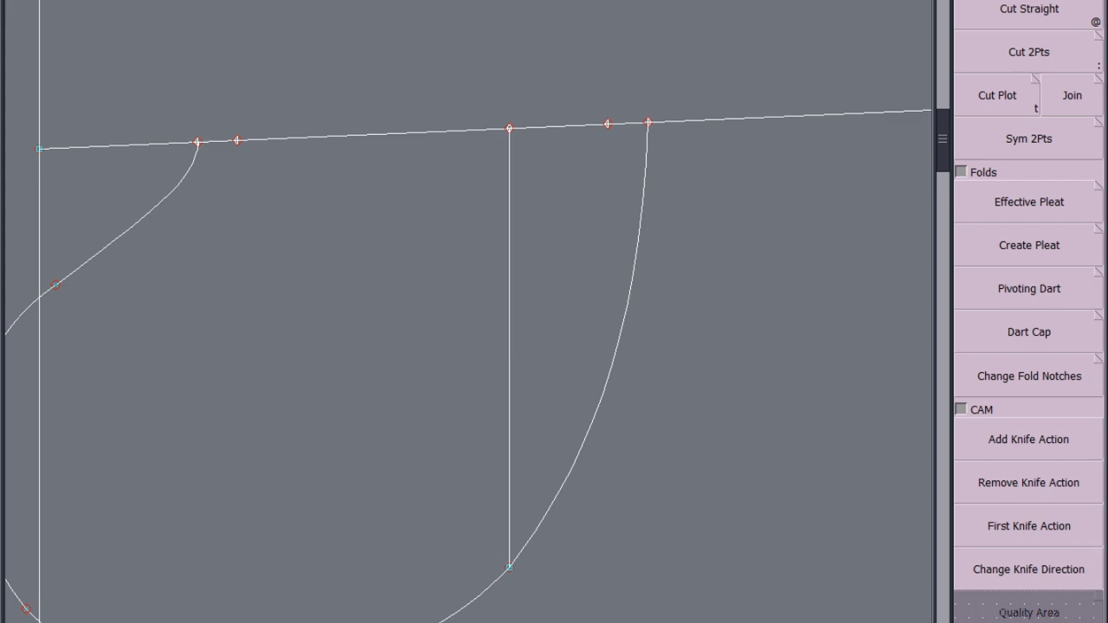
{"action": "key", "text": "F4"}
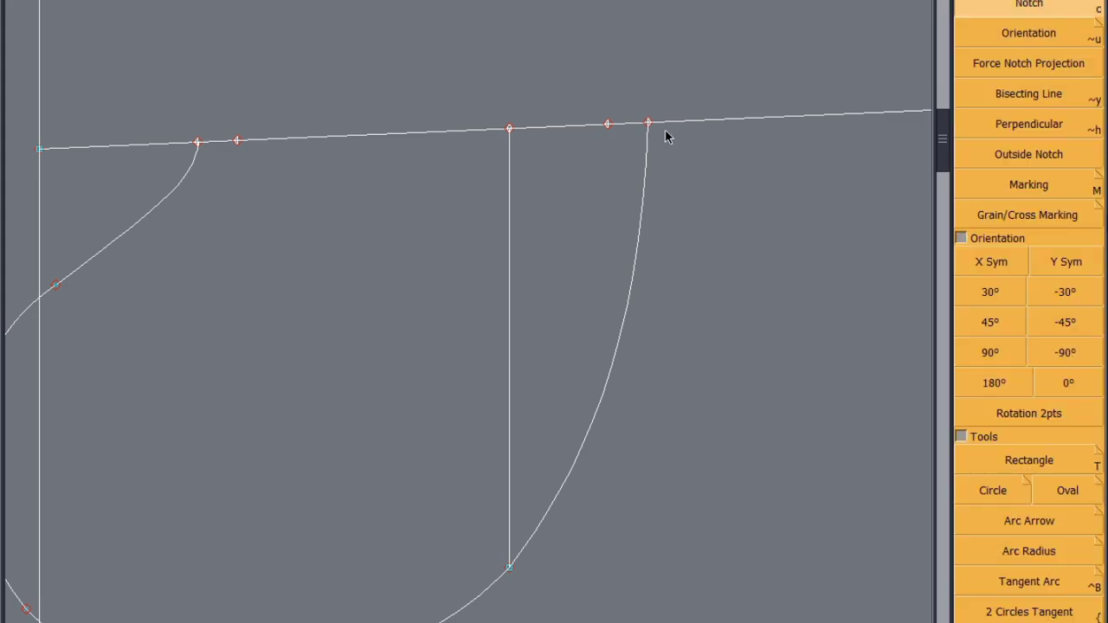
{"action": "left_click", "coordinate": [608, 127]}
{"action": "scroll", "coordinate": [445, 170], "scroll_direction": "down", "scroll_amount": 2}
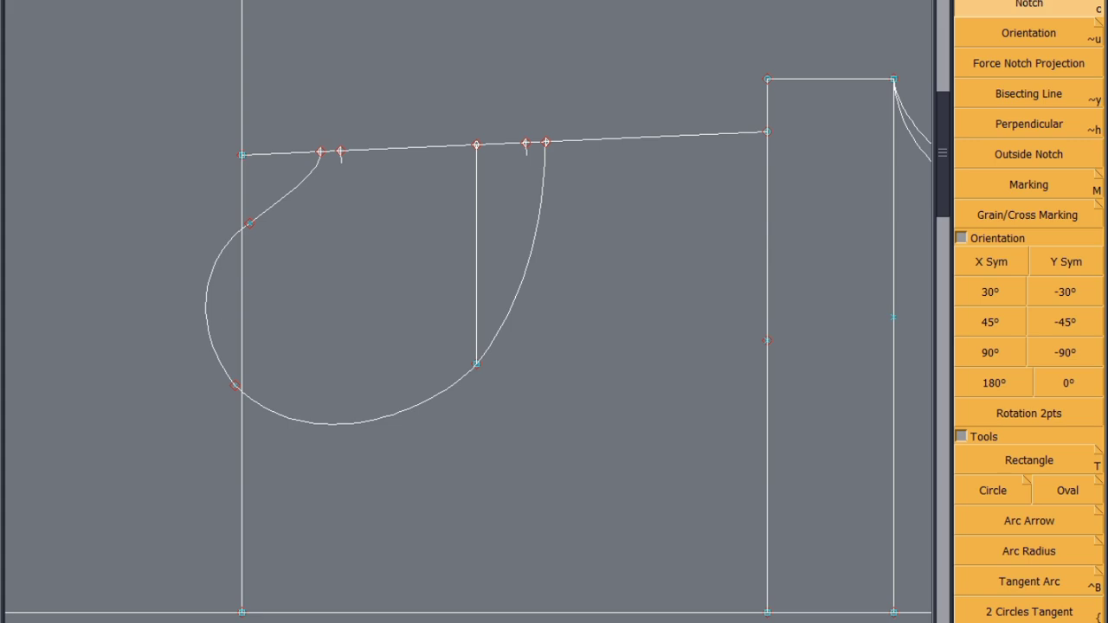
Extract all areas of the teardrop pocket in the dress draft as a new seam piece and rearrange the sheets
{"action": "key", "text": "F4"}
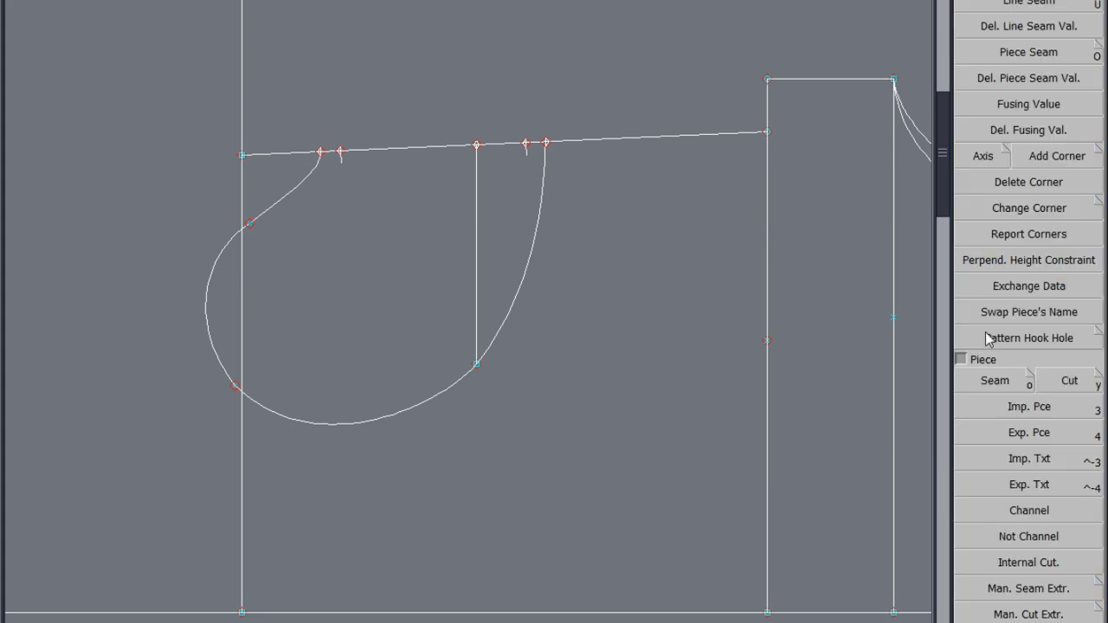
{"action": "left_click", "coordinate": [991, 384]}
{"action": "left_click", "coordinate": [225, 310]}
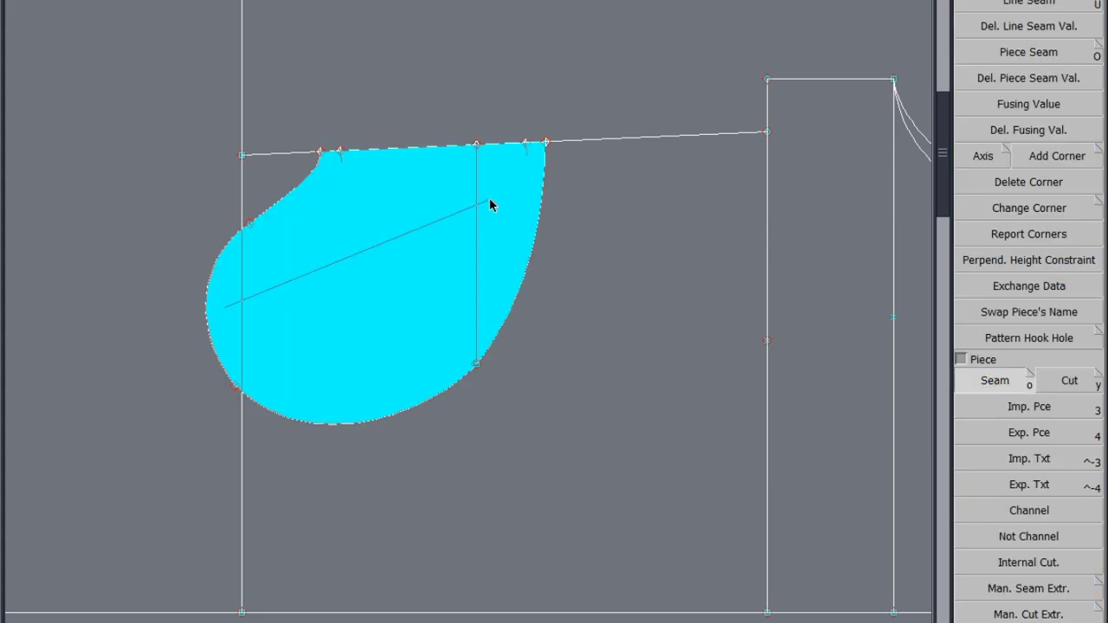
{"action": "right_click", "coordinate": [493, 197]}
{"action": "key", "text": "j"}
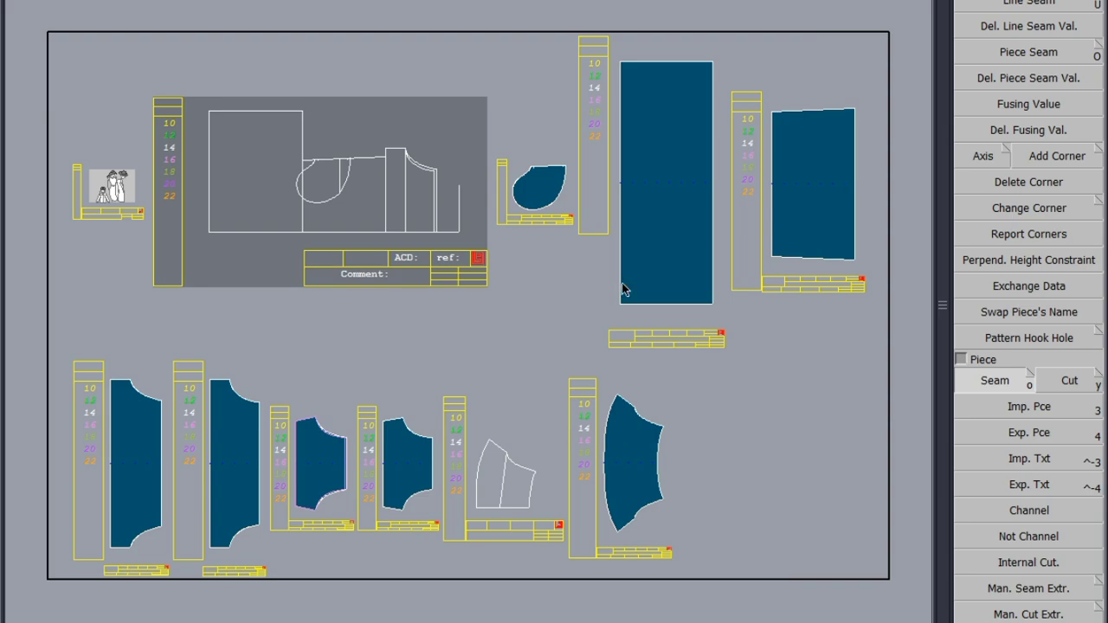
Add a line seam allowance around the whole outline of the extracted pocket piece
{"action": "scroll", "coordinate": [530, 150], "scroll_direction": "up", "scroll_amount": 5}
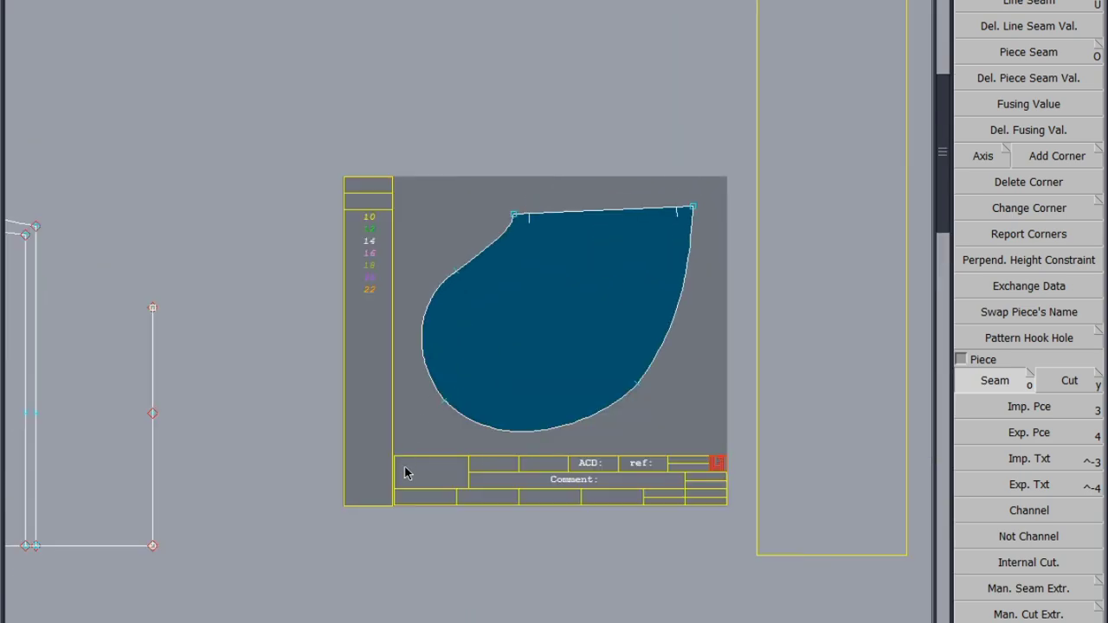
{"action": "left_click", "coordinate": [507, 353]}
{"action": "left_click", "coordinate": [1026, 4]}
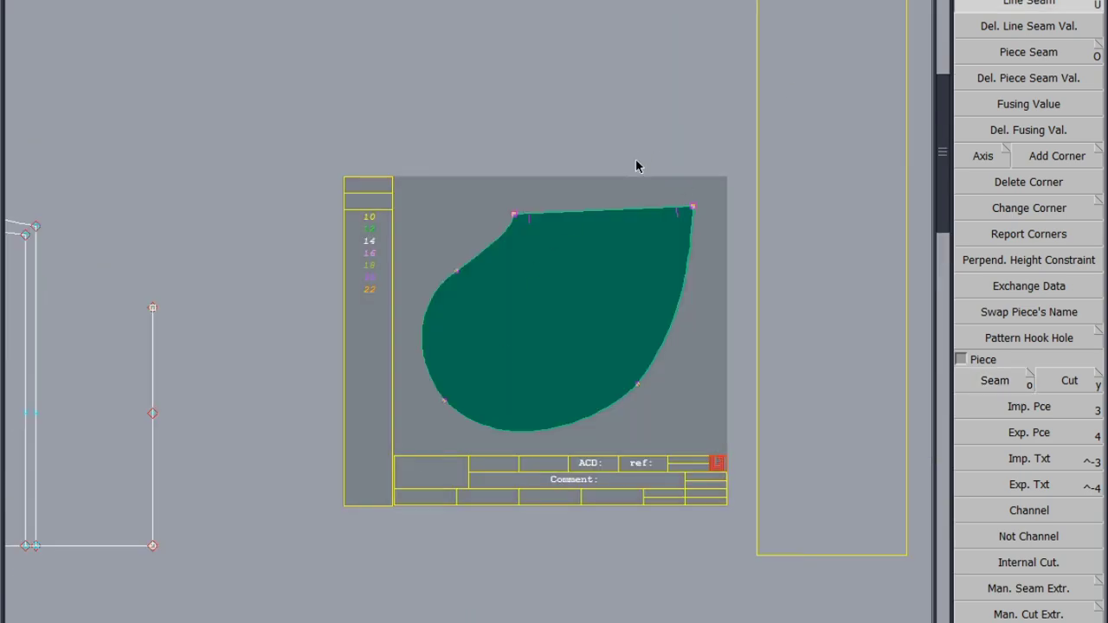
{"action": "left_click", "coordinate": [610, 210]}
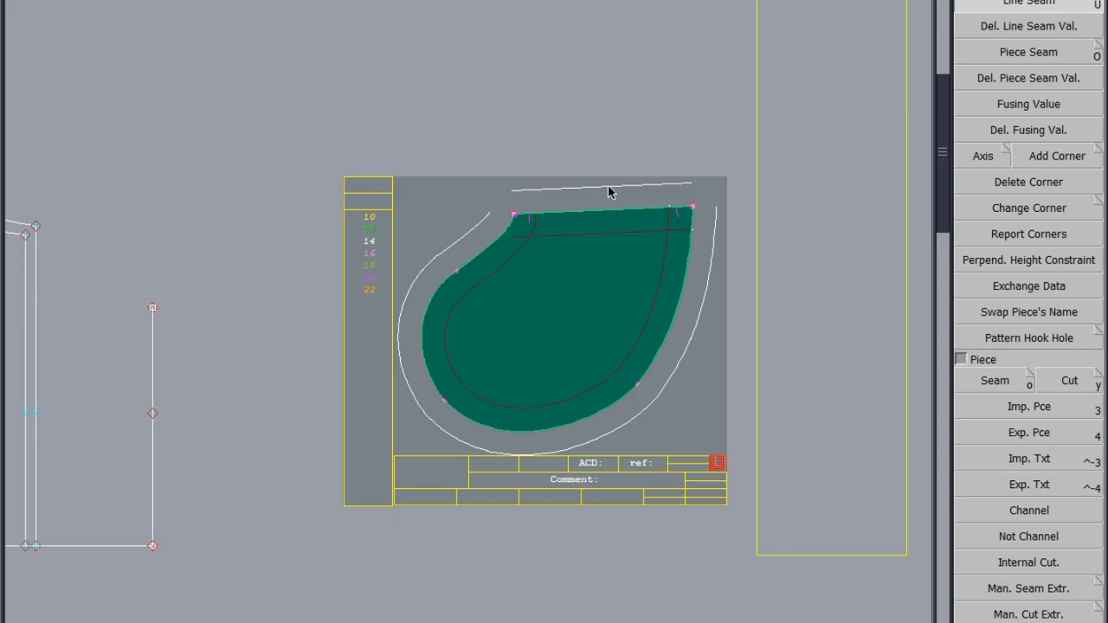
{"action": "left_click", "coordinate": [609, 191]}
{"action": "left_click", "coordinate": [609, 191]}
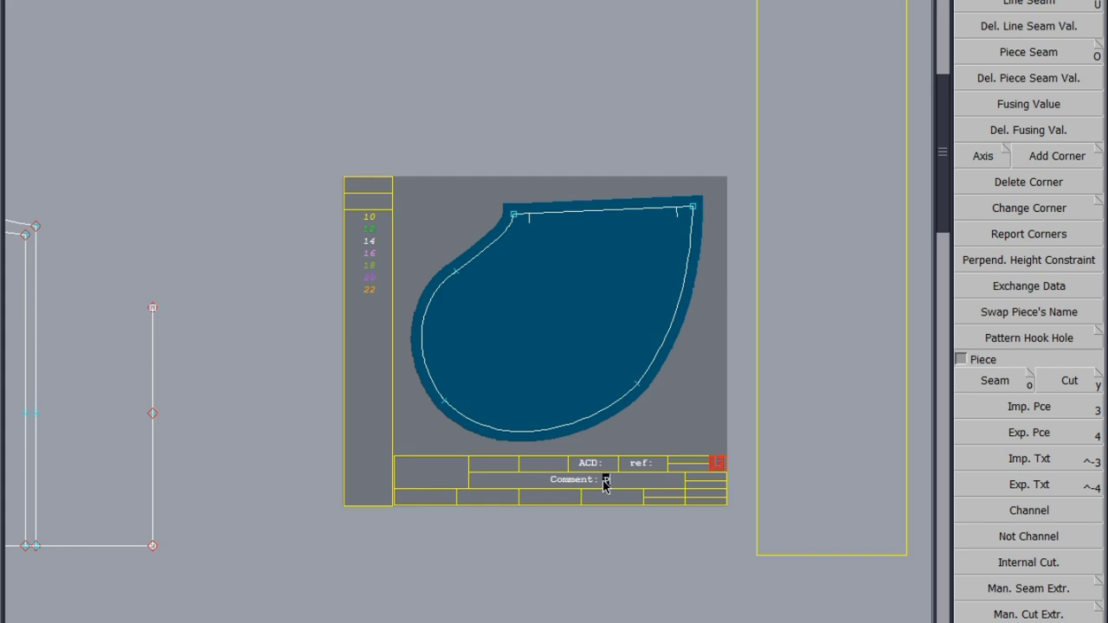
Enter POCKET 1X4 as the pocket piece's comment and save the model, continuing past the detected anomalies
{"action": "type", "text": "POCKET 1X4"}
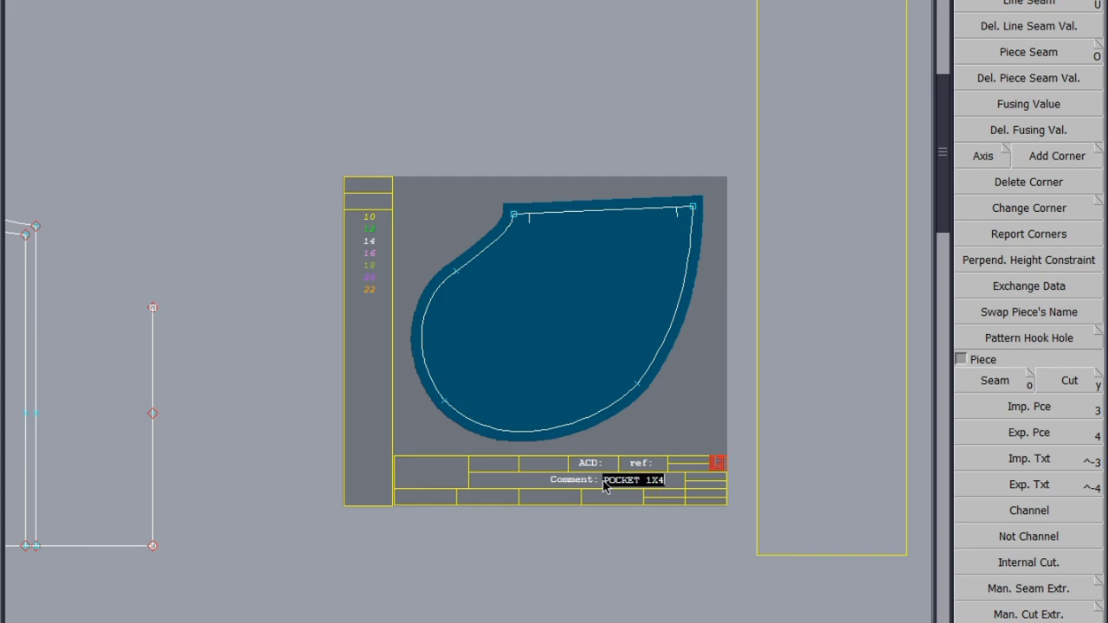
{"action": "key", "text": "Return"}
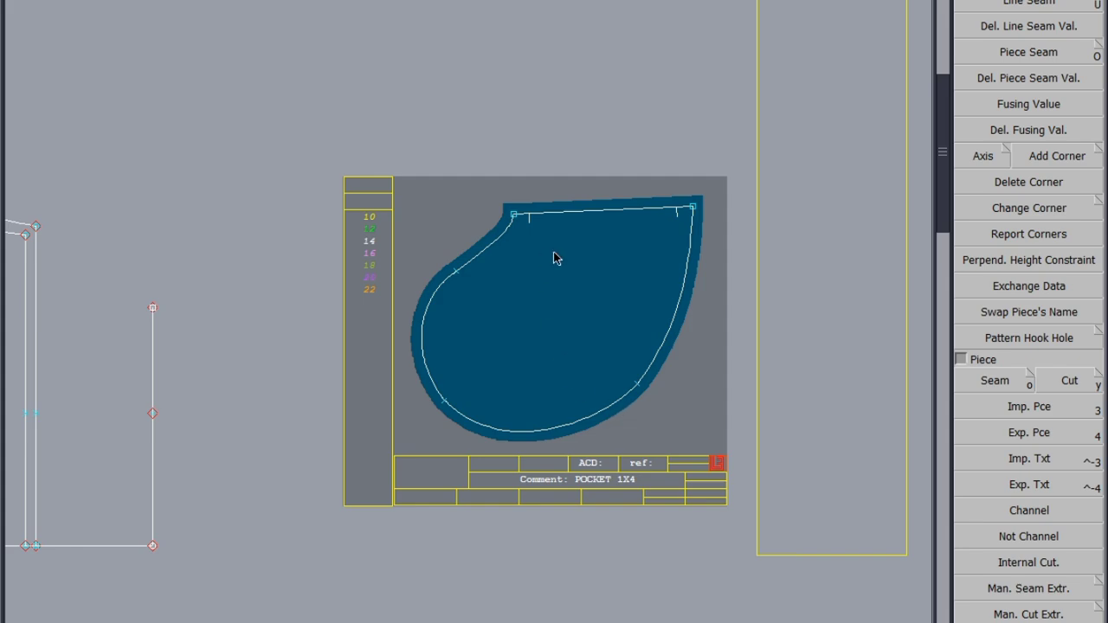
{"action": "key", "text": "j"}
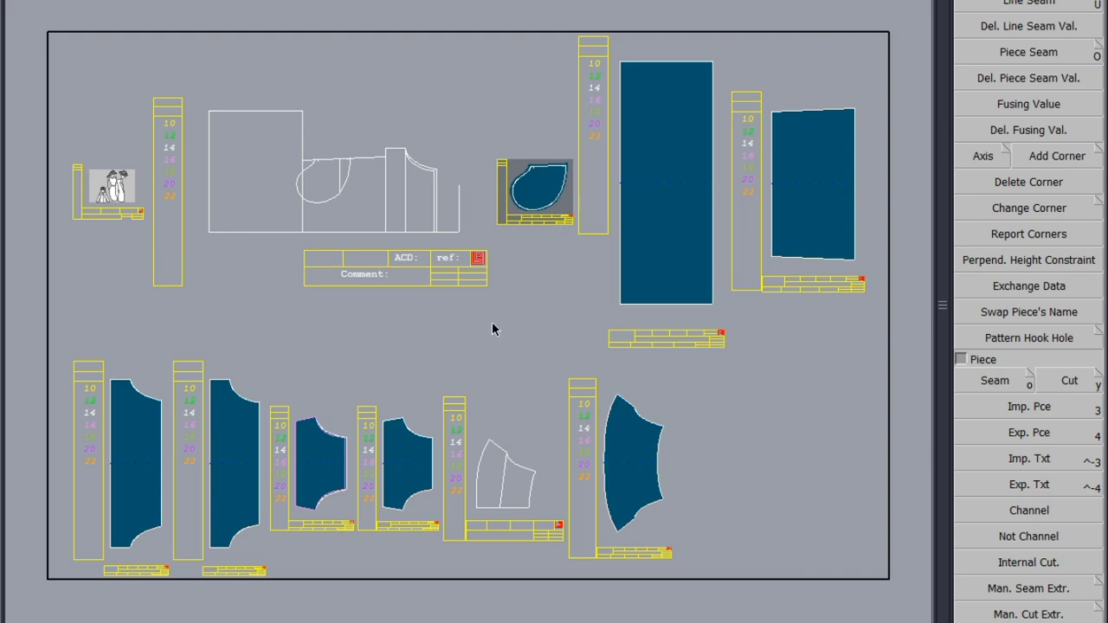
{"action": "key", "text": "ctrl+a"}
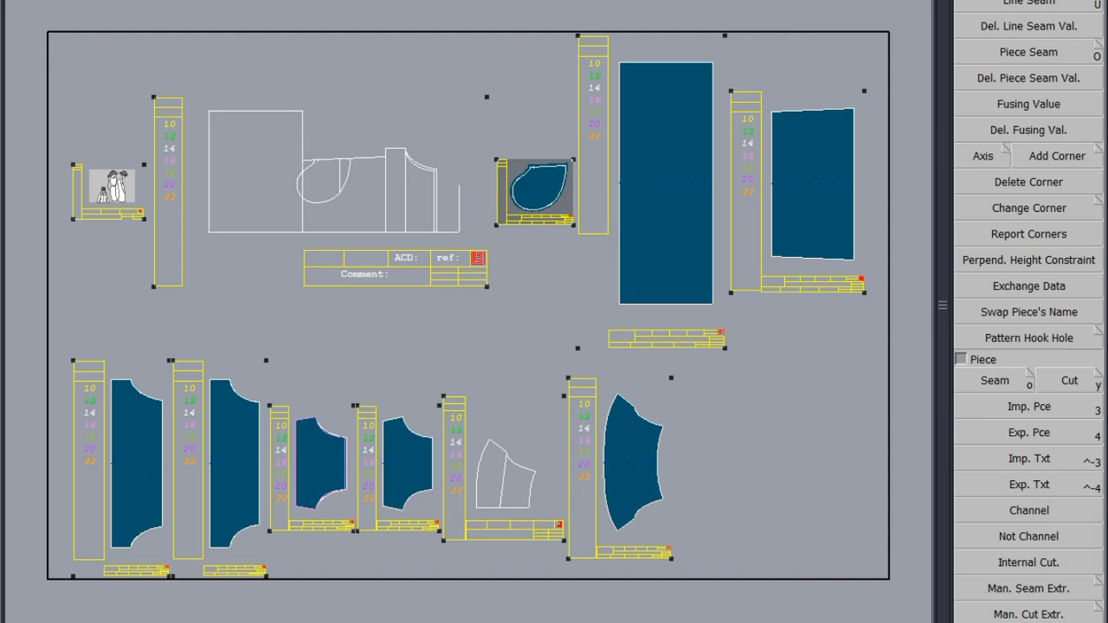
{"action": "key", "text": "ctrl+s"}
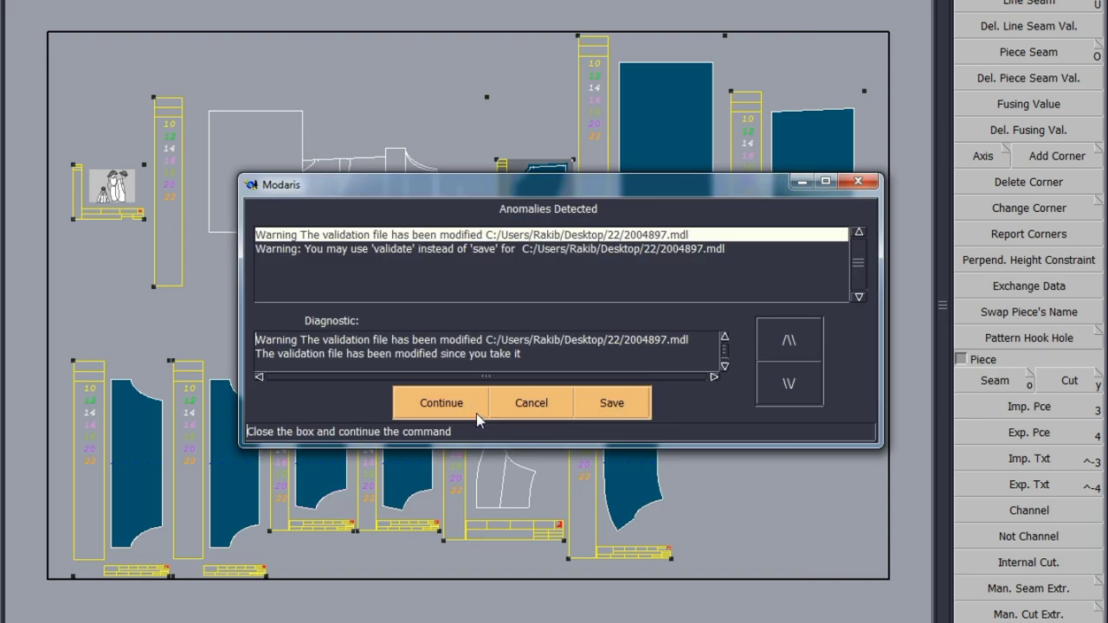
{"action": "left_click", "coordinate": [449, 402]}
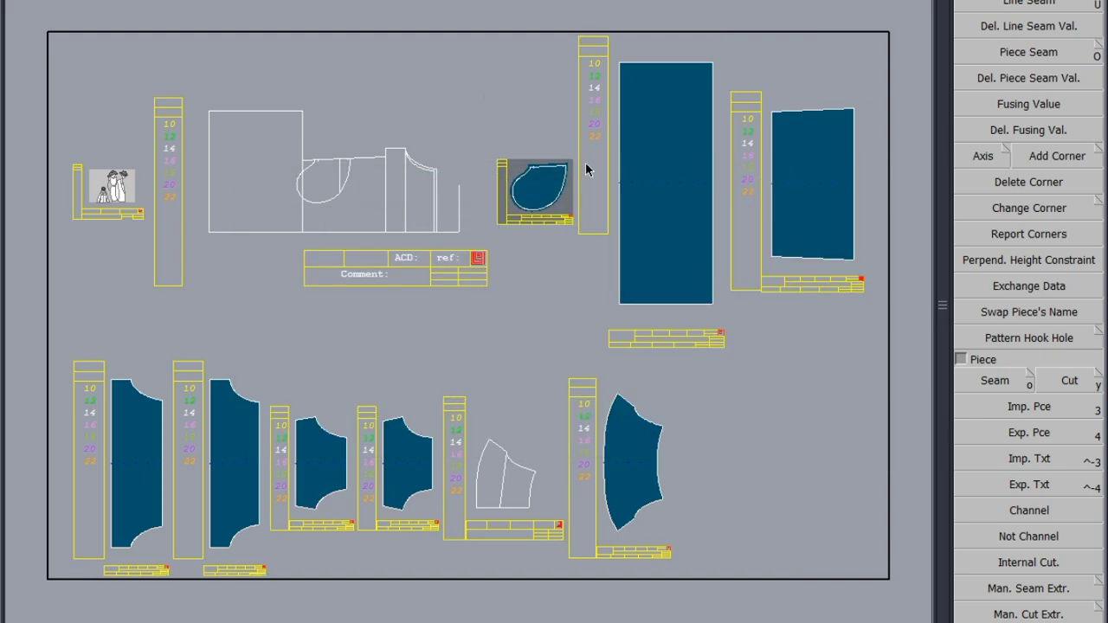
Draw a horizontal axis across the pocket piece with the Axis command's Maximum Constraint option
{"action": "scroll", "coordinate": [534, 187], "scroll_direction": "up", "scroll_amount": 3}
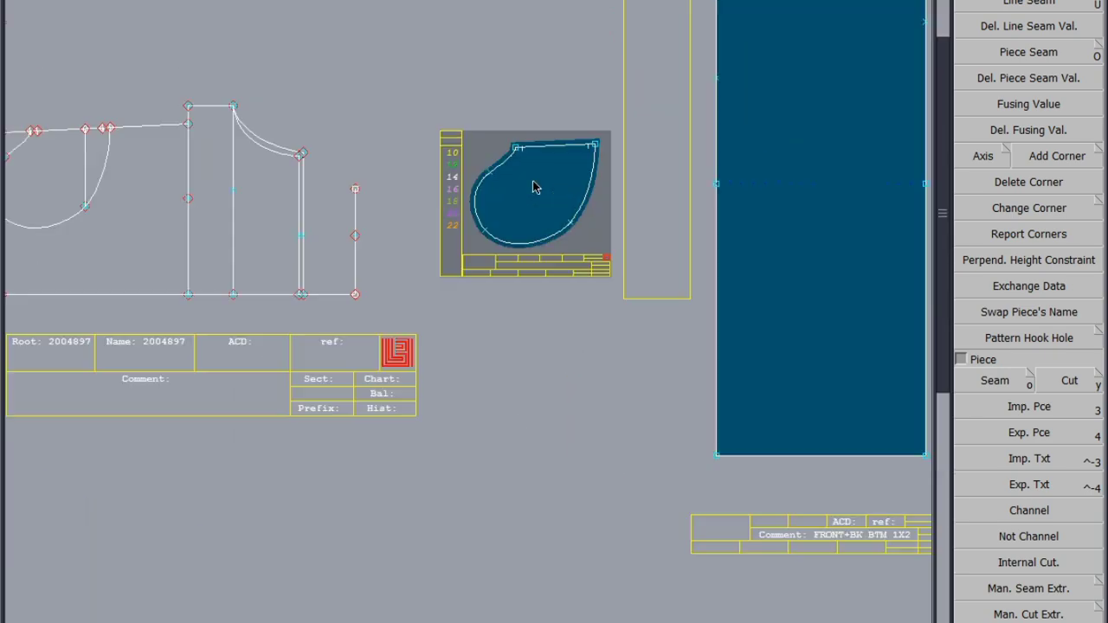
{"action": "left_click", "coordinate": [999, 156]}
{"action": "left_click", "coordinate": [1004, 153]}
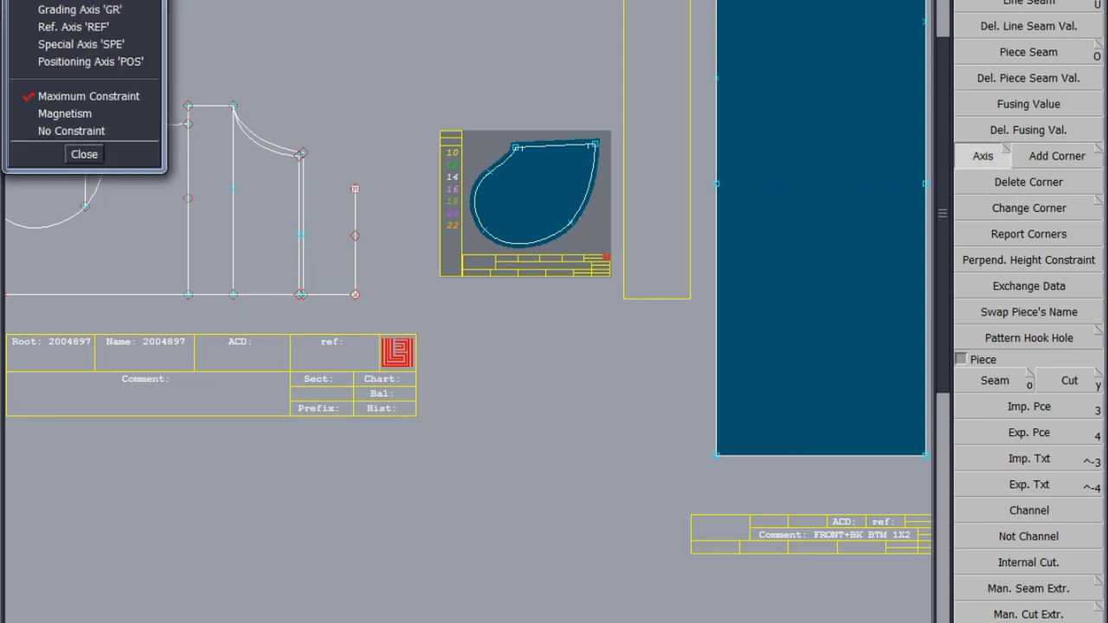
{"action": "left_click", "coordinate": [87, 155]}
{"action": "scroll", "coordinate": [489, 183], "scroll_direction": "up", "scroll_amount": 4}
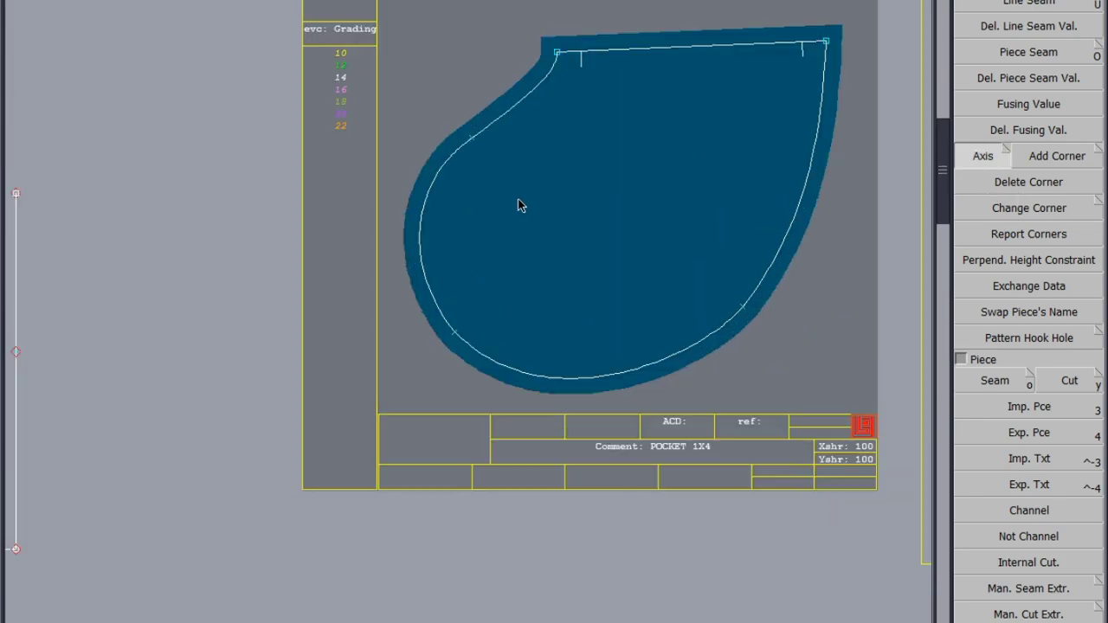
{"action": "left_click", "coordinate": [516, 199]}
{"action": "left_click", "coordinate": [683, 180]}
Draw a horizontal axis on the FRONT+BK BTM 1X2 piece and another on the BACK +FRONT MIDDLE 1X2 piece
{"action": "key", "text": "Page_Down"}
{"action": "left_click", "coordinate": [455, 218]}
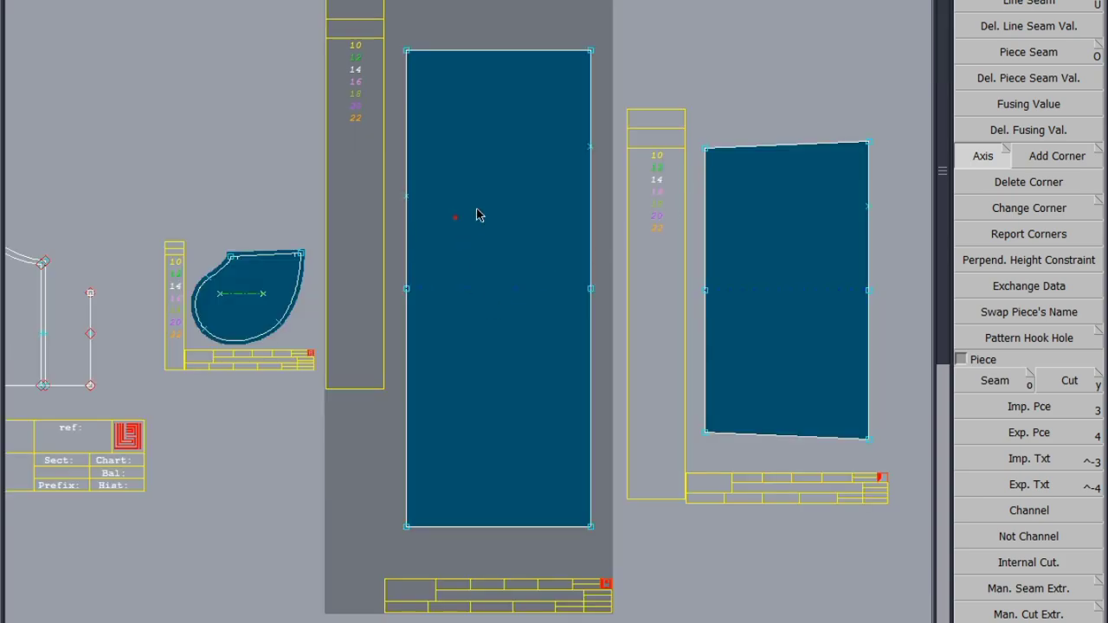
{"action": "left_click", "coordinate": [539, 214]}
{"action": "left_click", "coordinate": [469, 226]}
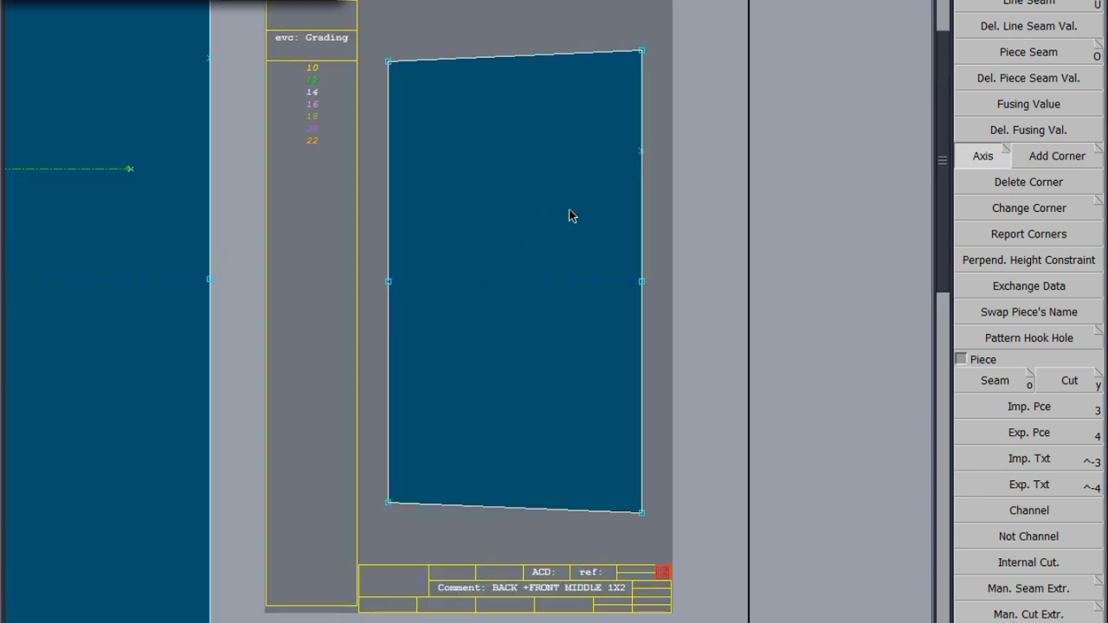
{"action": "left_click", "coordinate": [587, 208]}
Draw a horizontal axis on each of the two long mirrored bodice pieces
{"action": "left_click", "coordinate": [475, 231]}
{"action": "left_click", "coordinate": [564, 227]}
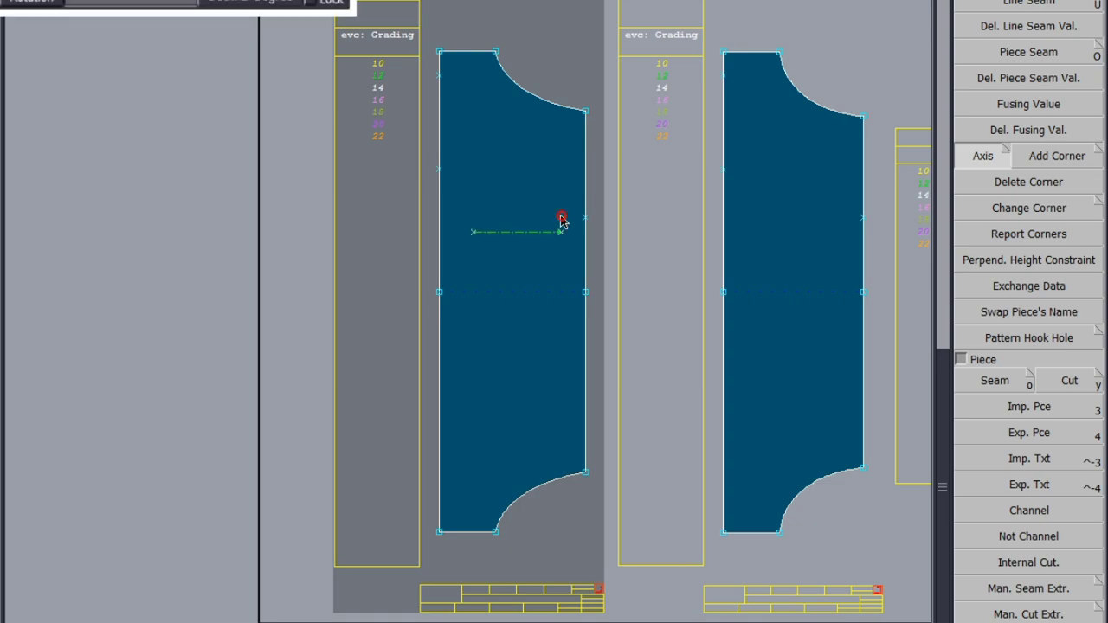
{"action": "left_click", "coordinate": [480, 239]}
{"action": "left_click", "coordinate": [549, 232]}
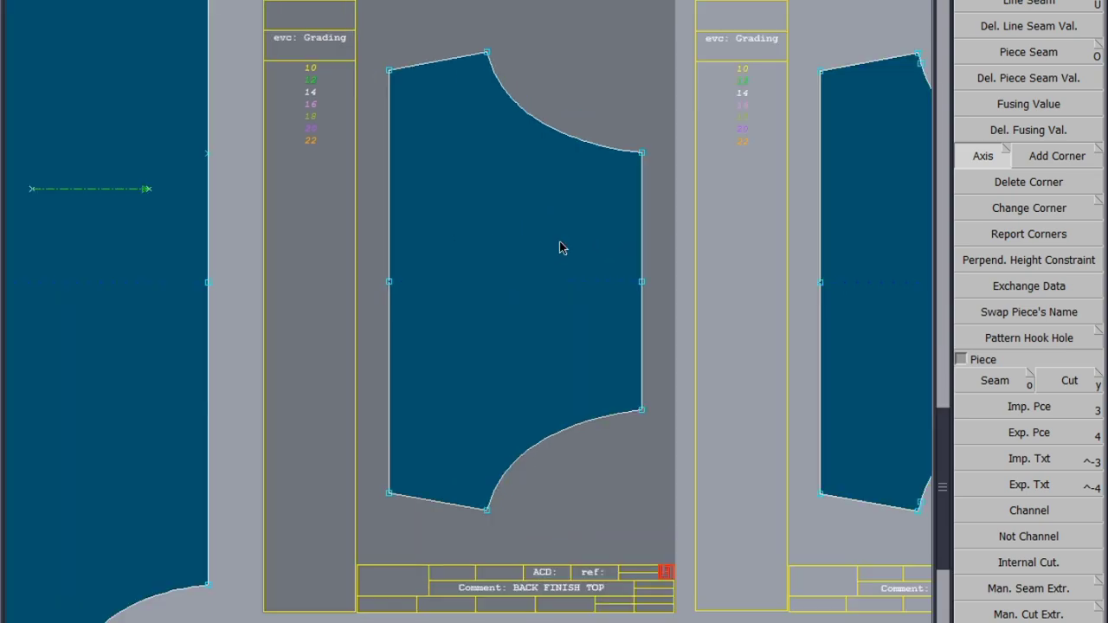
Draw a horizontal axis on the BACK FINISH TOP piece and another on the FRONT FINISH TOP piece
{"action": "left_click", "coordinate": [451, 231]}
{"action": "left_click", "coordinate": [549, 226]}
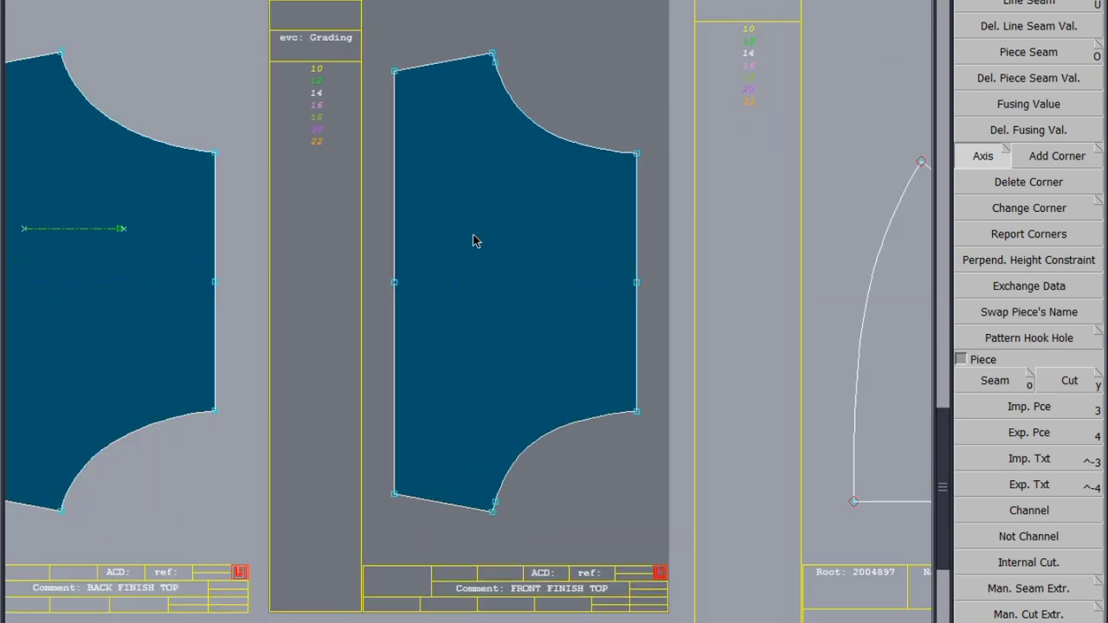
{"action": "left_click", "coordinate": [472, 234]}
{"action": "left_click", "coordinate": [555, 236]}
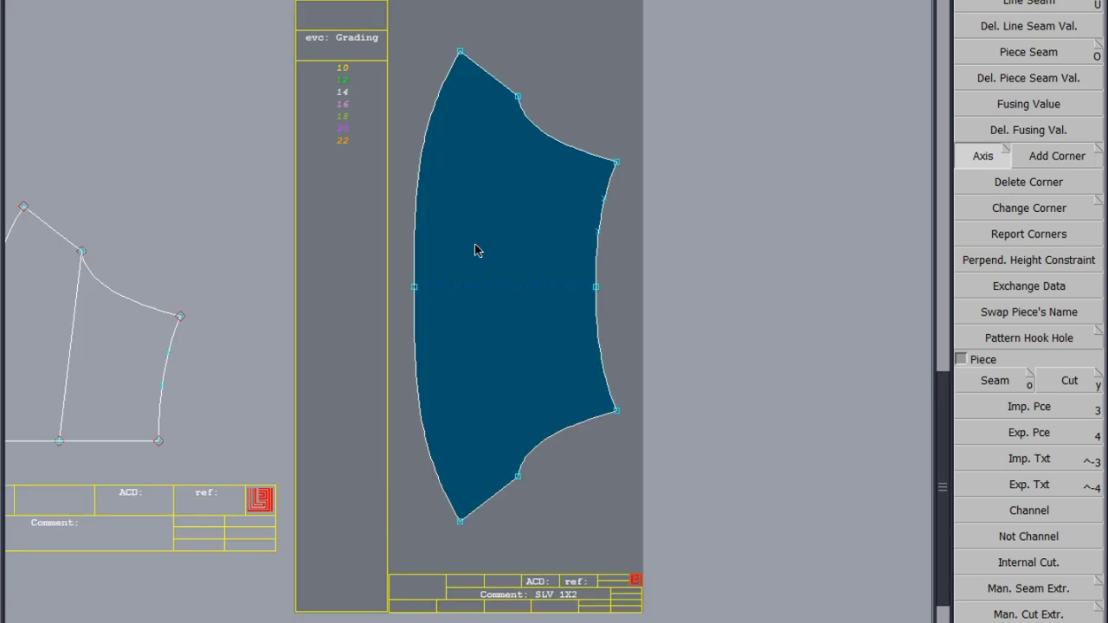
Draw a horizontal axis on the SLV 1X2 sleeve piece and save the model, continuing past the save warning
{"action": "left_click", "coordinate": [469, 242]}
{"action": "left_click", "coordinate": [549, 241]}
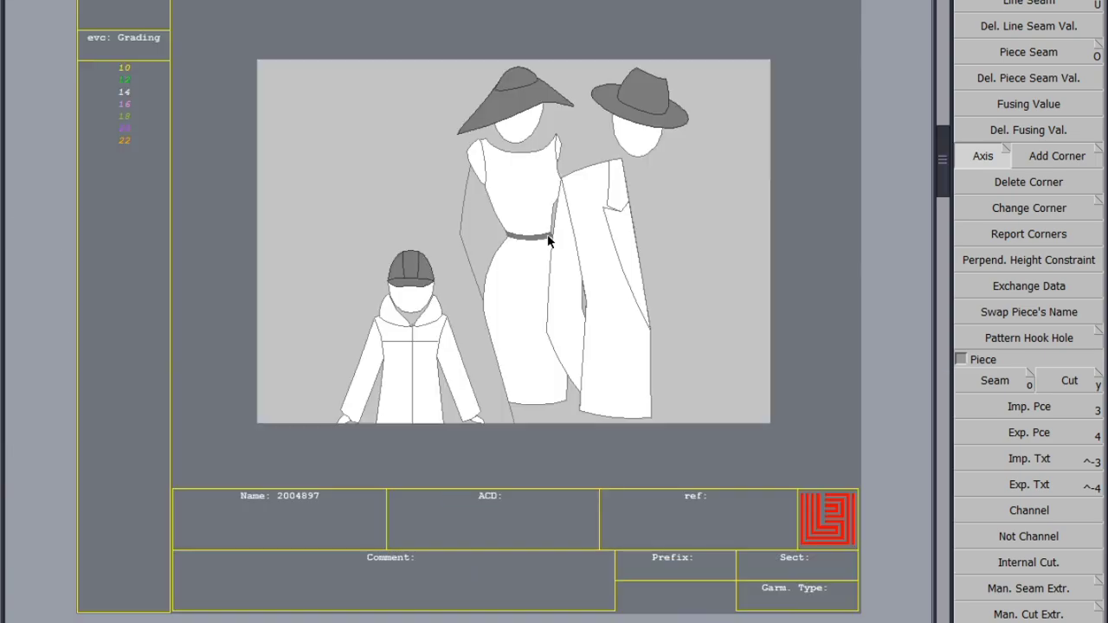
{"action": "key", "text": "j"}
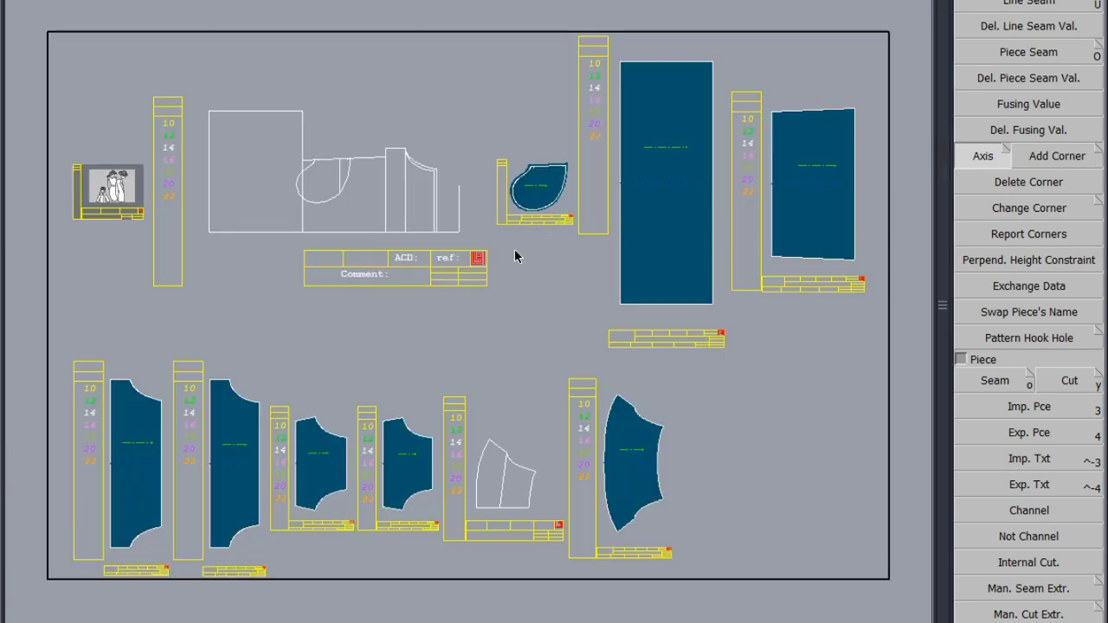
{"action": "key", "text": "ctrl+s"}
{"action": "left_click", "coordinate": [456, 395]}
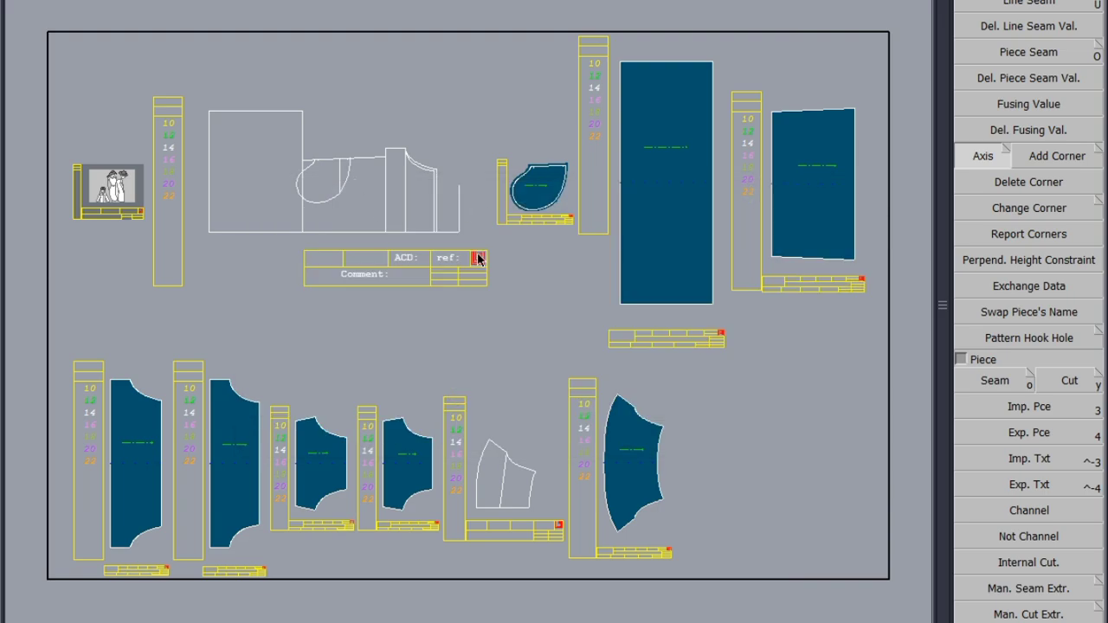
Add seam allowances with Line Seam around all edges of the bottom tier piece and the middle tier piece
{"action": "left_click", "coordinate": [1043, 7]}
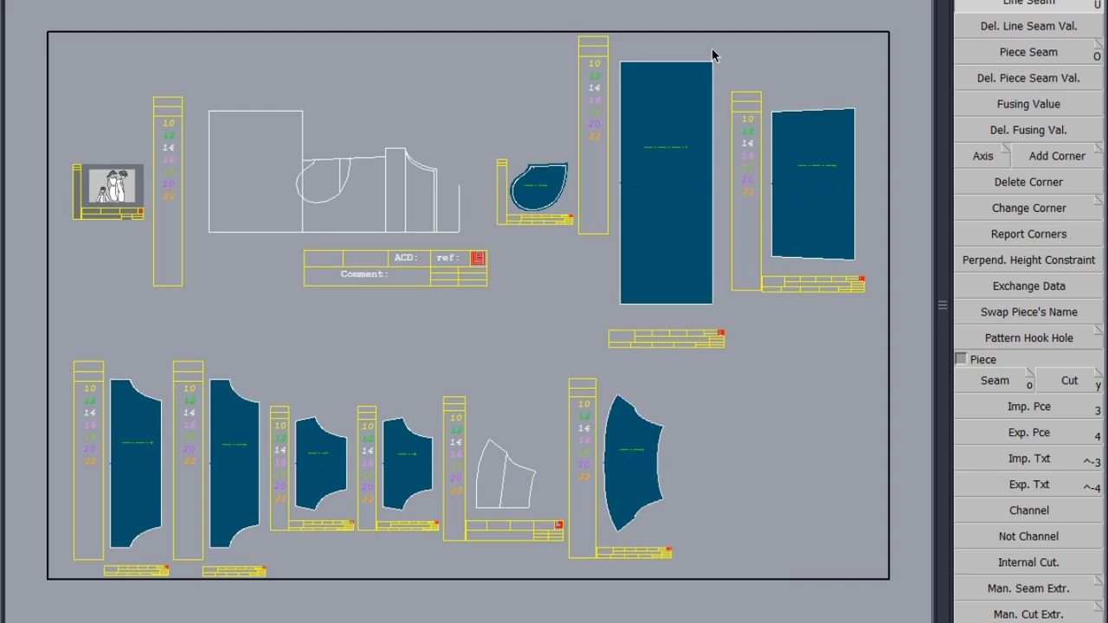
{"action": "left_click", "coordinate": [620, 299]}
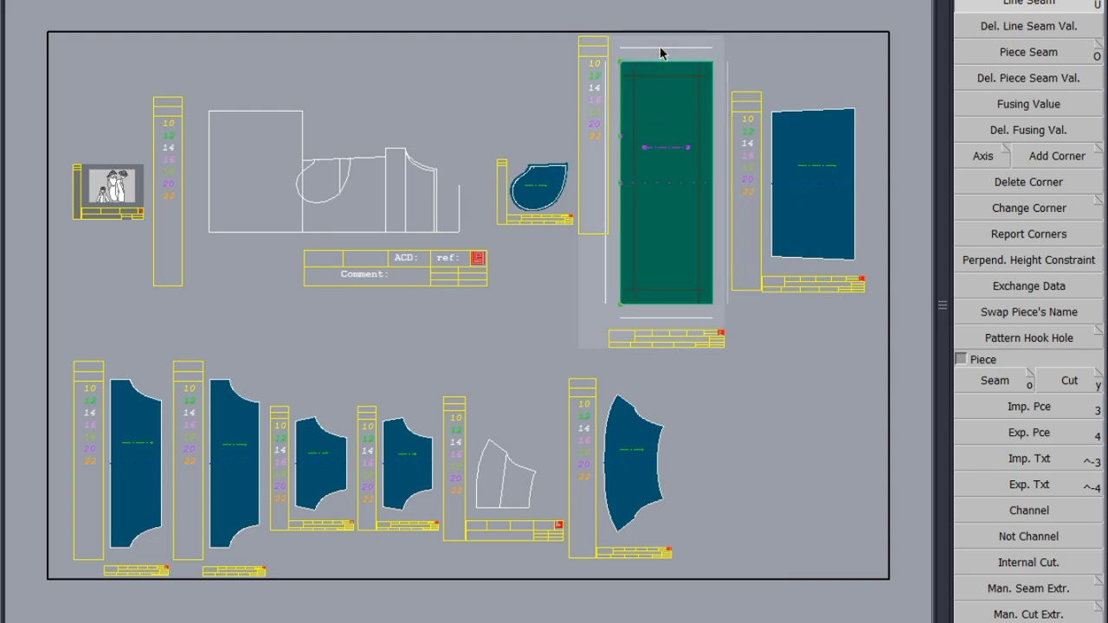
{"action": "key", "text": "Return"}
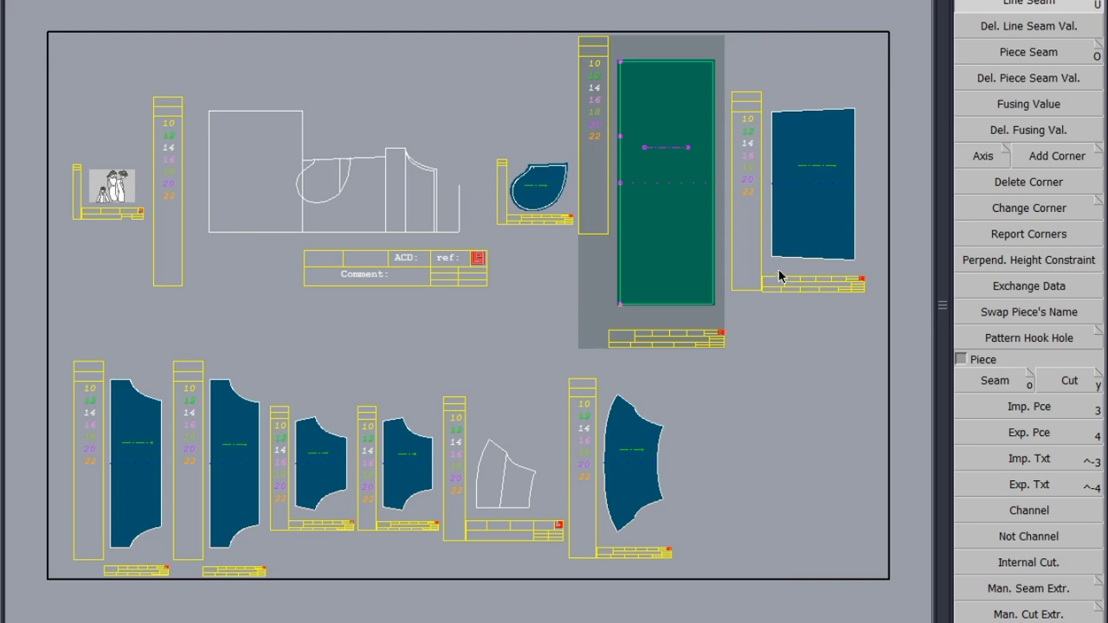
{"action": "left_click", "coordinate": [781, 190]}
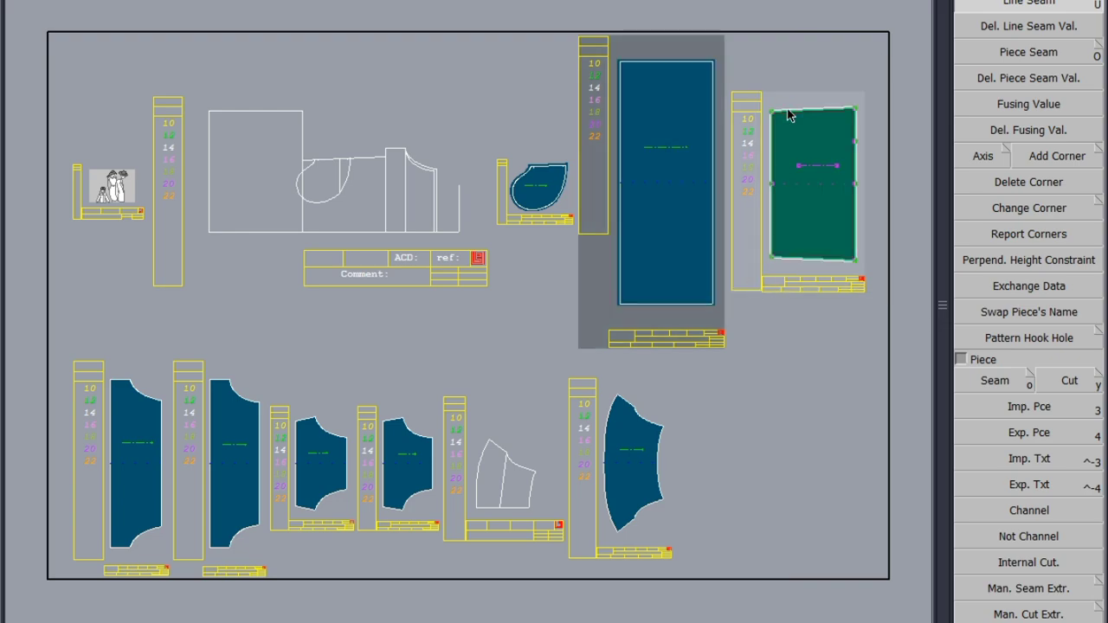
{"action": "key", "text": "Return"}
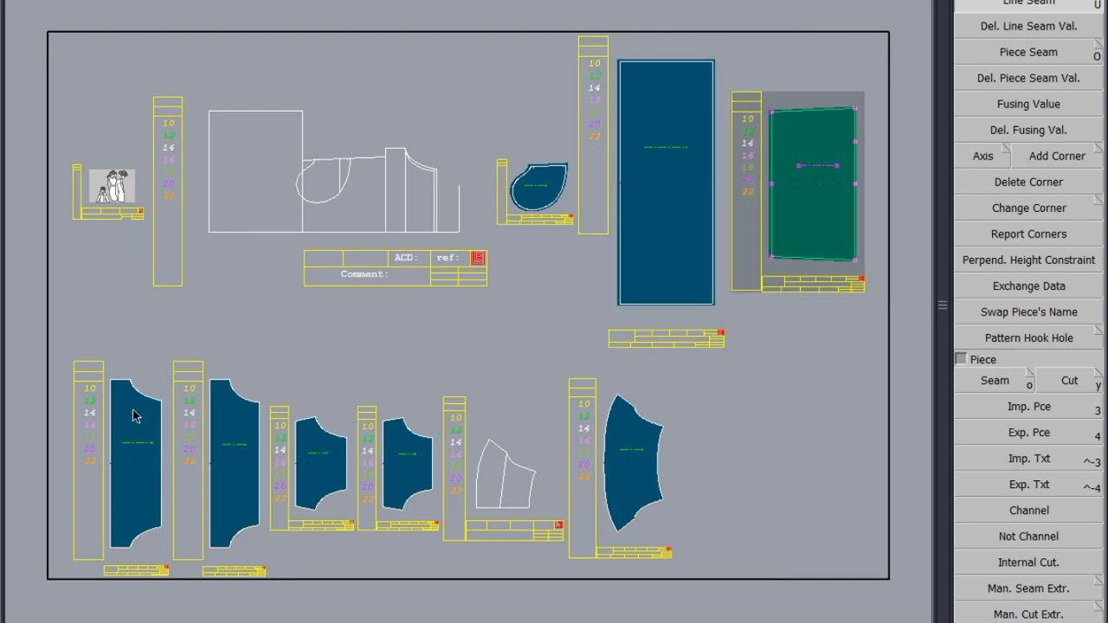
Add Line Seam allowances around the two long mirrored bodice pieces, the two FINISH TOP pieces and the sleeve piece
{"action": "left_click", "coordinate": [114, 438]}
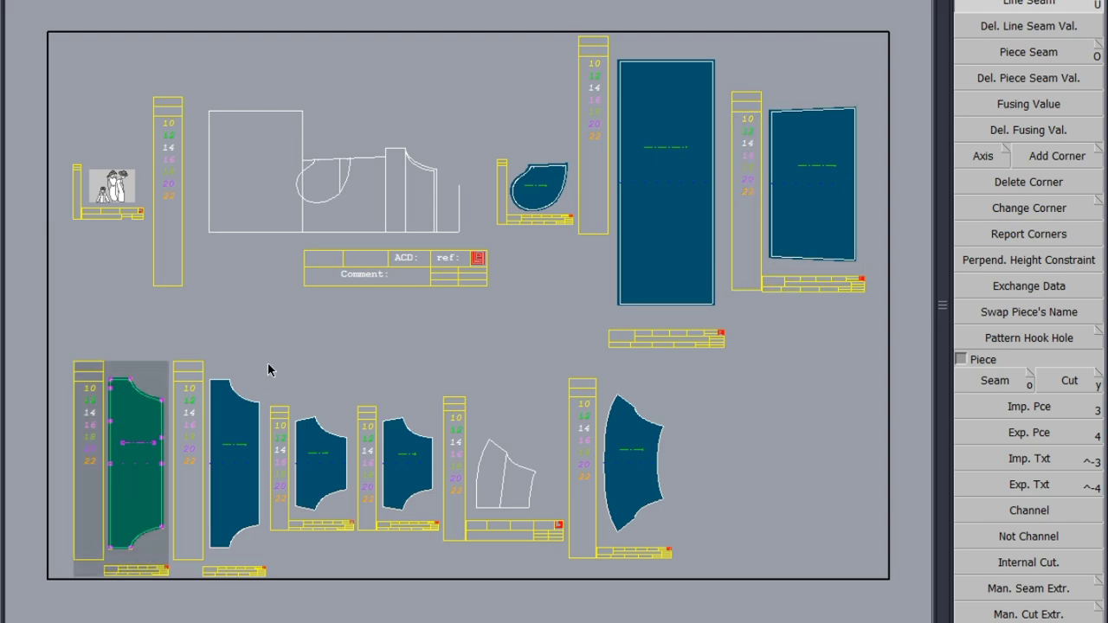
{"action": "left_click", "coordinate": [202, 567]}
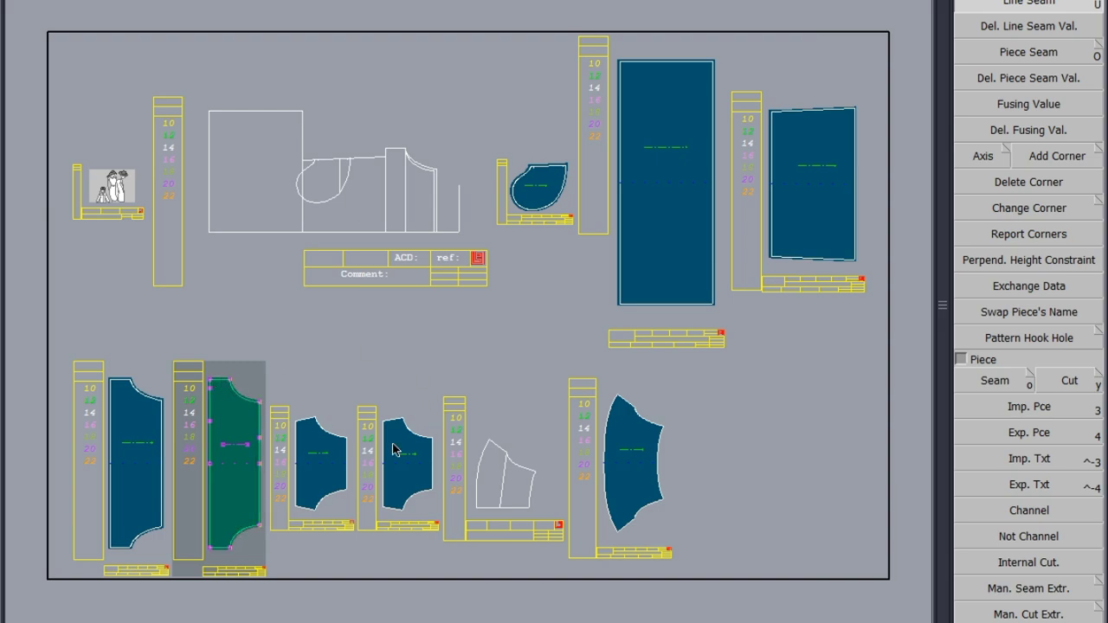
{"action": "left_click", "coordinate": [294, 526]}
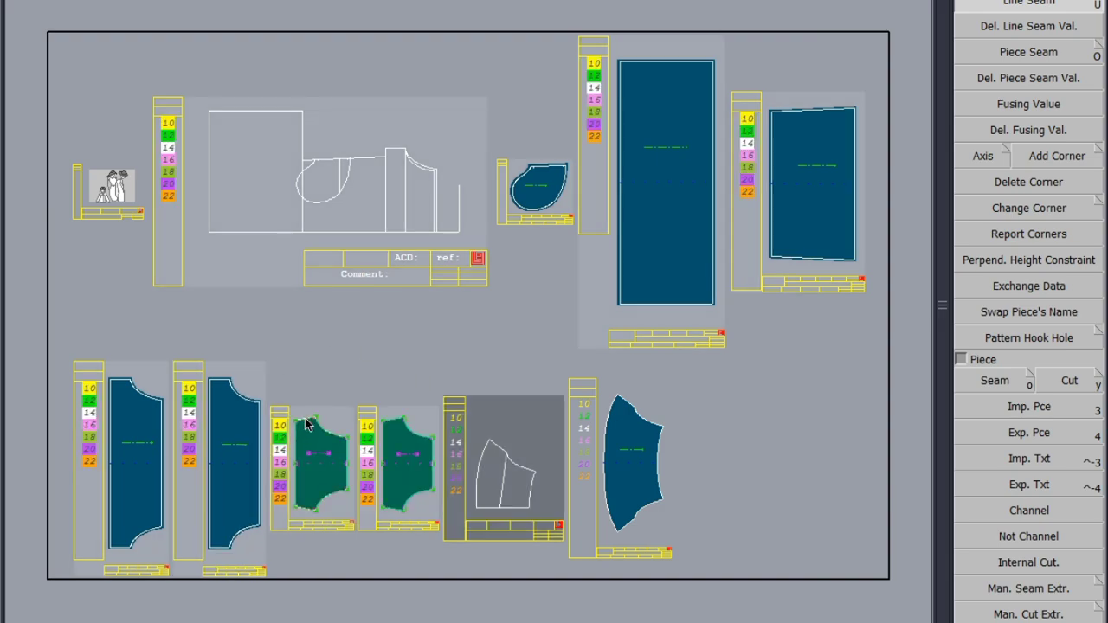
{"action": "left_click", "coordinate": [303, 418]}
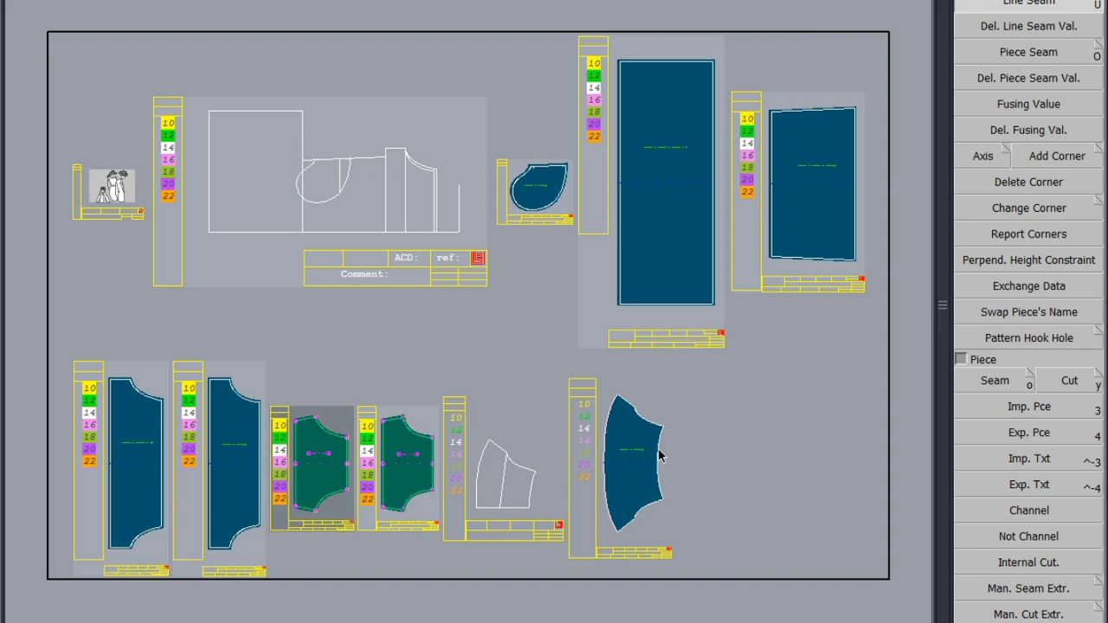
{"action": "left_click", "coordinate": [597, 551]}
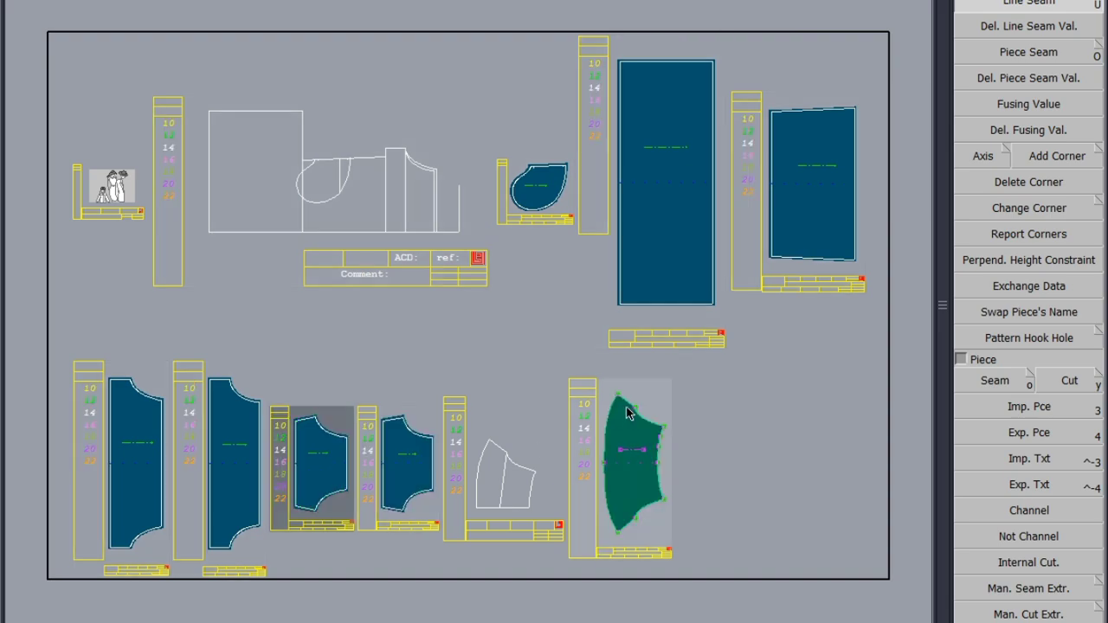
{"action": "left_click", "coordinate": [630, 406]}
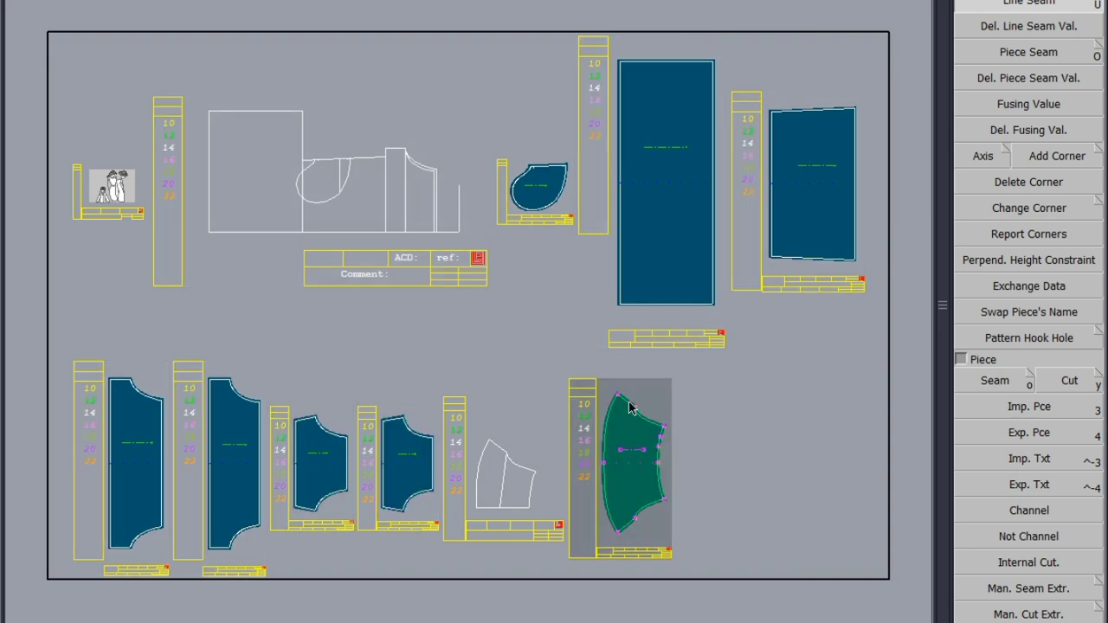
Consult the garment construction details in the Excel tech pack and set the seam allowances on the bottom tier piece's two long edges in Modaris
{"action": "left_click", "coordinate": [699, 452]}
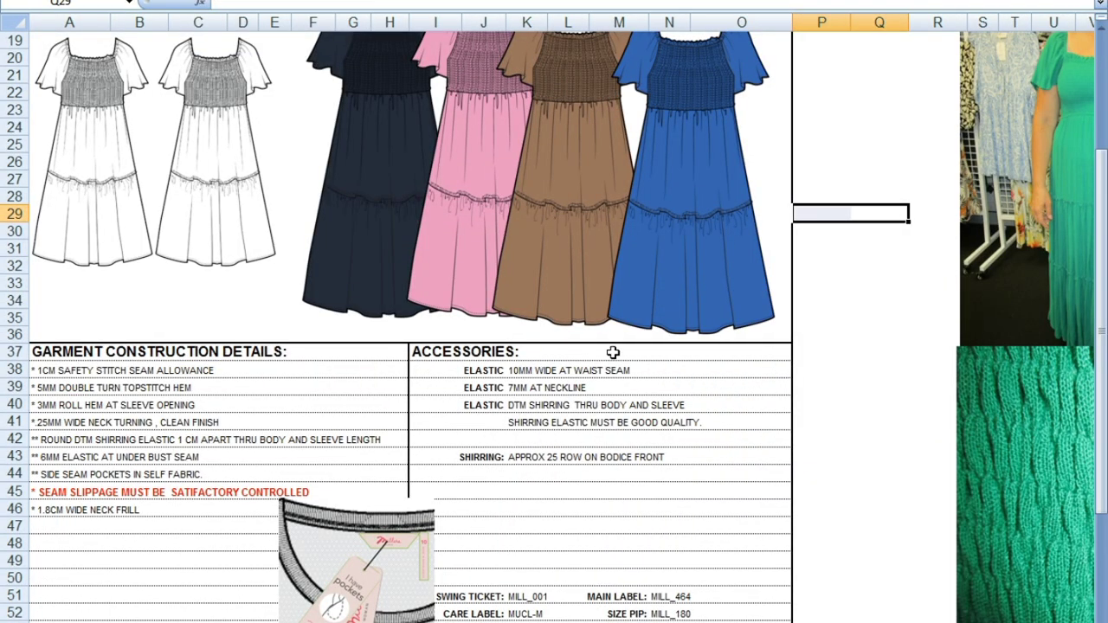
{"action": "scroll", "coordinate": [613, 347], "scroll_direction": "up", "scroll_amount": 2}
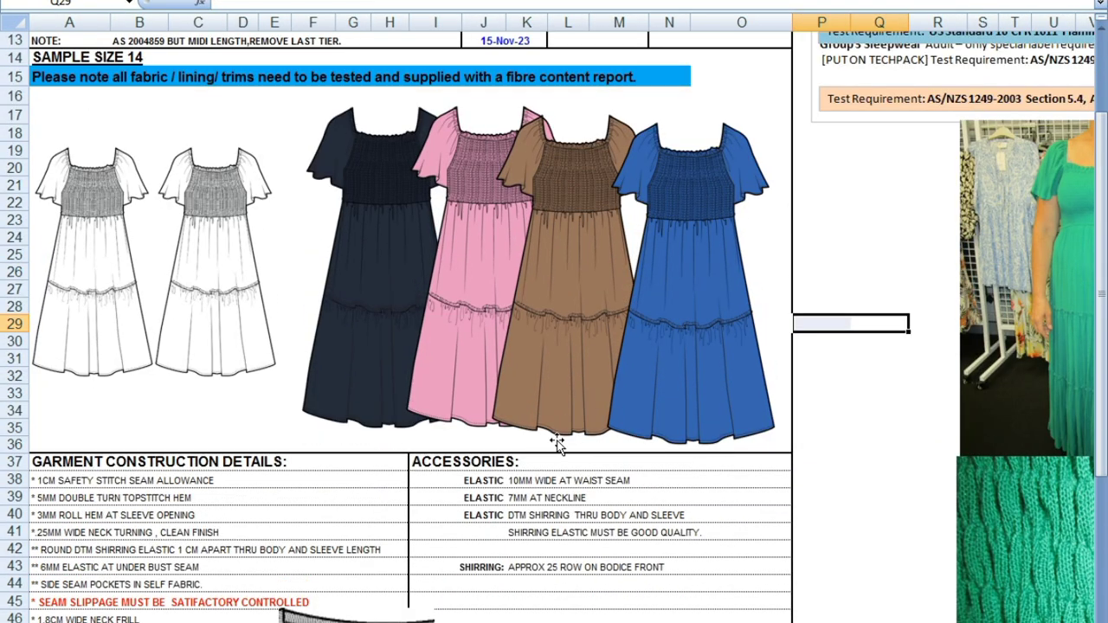
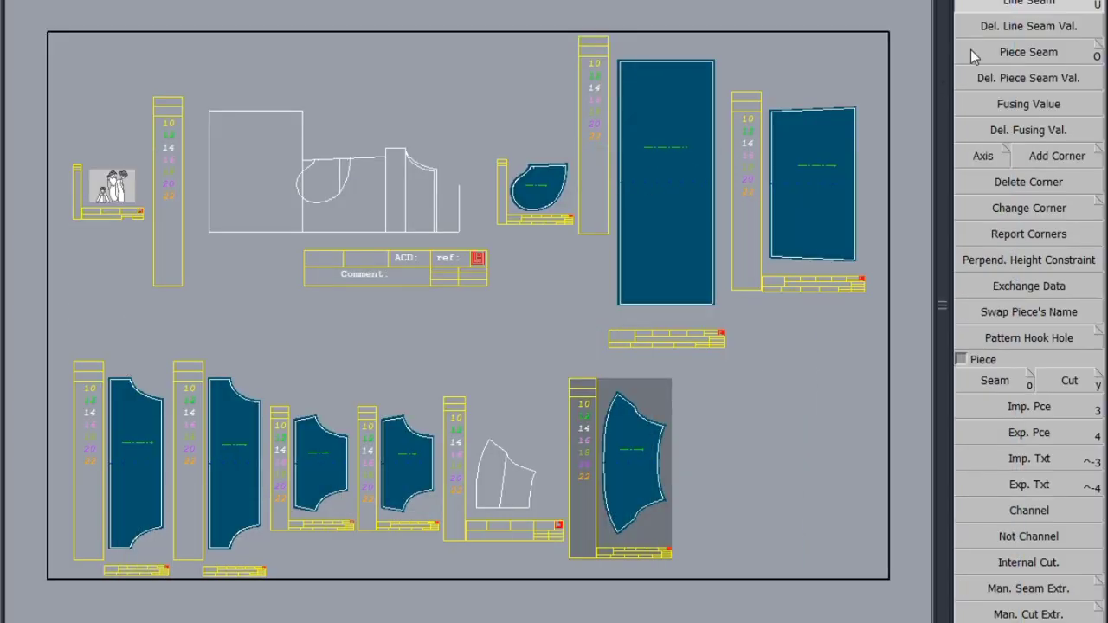
{"action": "scroll", "coordinate": [678, 116], "scroll_direction": "up", "scroll_amount": 3}
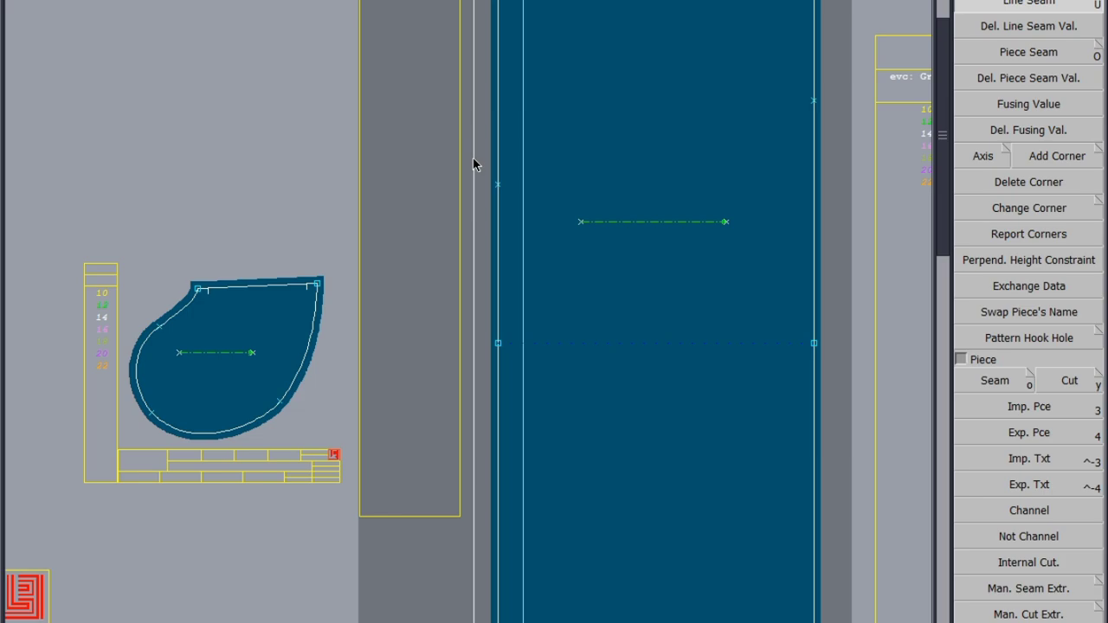
{"action": "key", "text": "Return"}
{"action": "scroll", "coordinate": [468, 159], "scroll_direction": "down", "scroll_amount": 4}
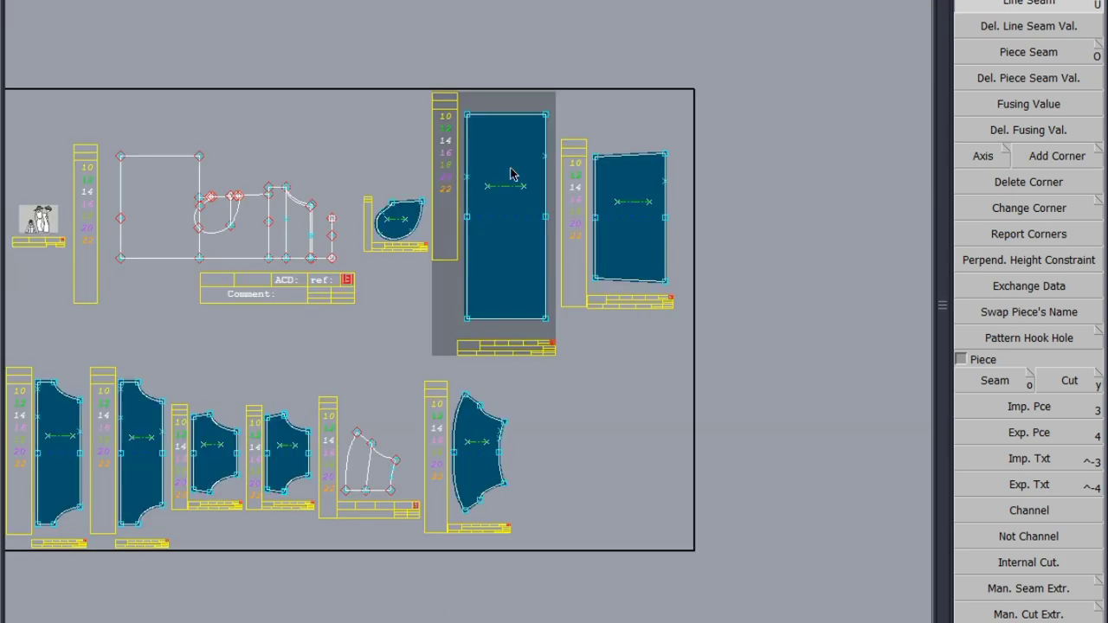
{"action": "scroll", "coordinate": [542, 183], "scroll_direction": "up", "scroll_amount": 2}
{"action": "left_click", "coordinate": [604, 235]}
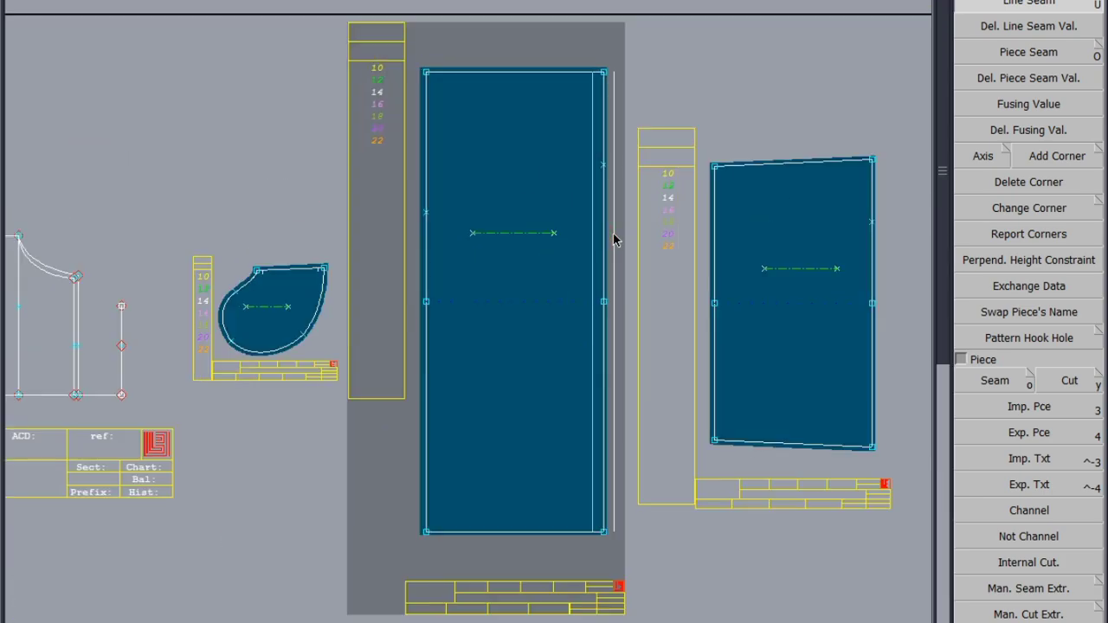
{"action": "key", "text": "Return"}
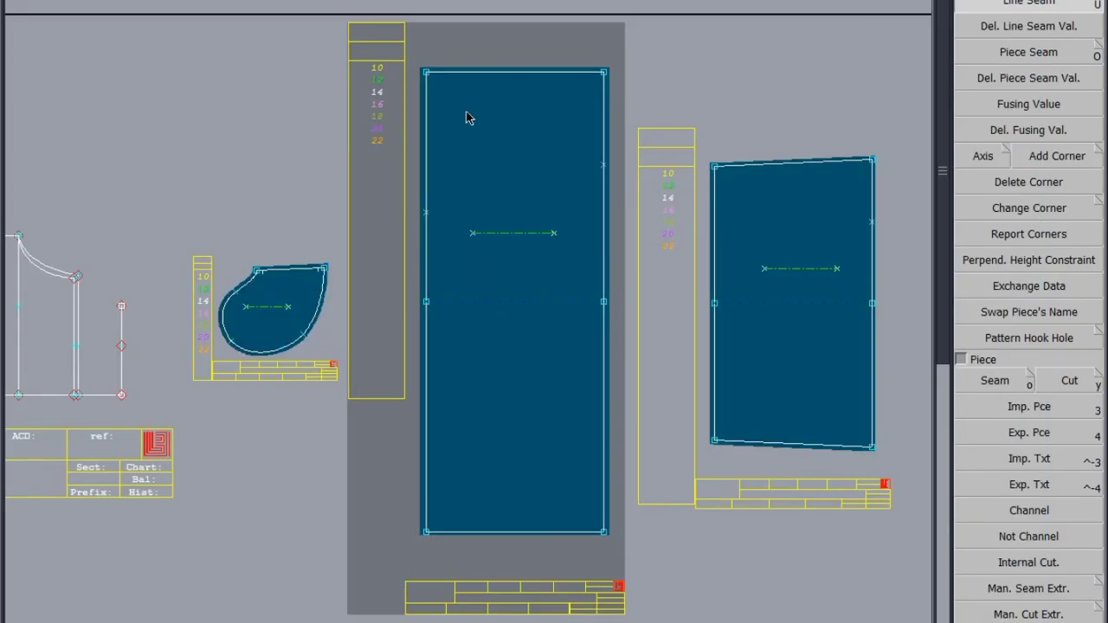
Widen the seam allowances on the waist edge and the neckline edge of the first long mirrored bodice piece
{"action": "scroll", "coordinate": [466, 110], "scroll_direction": "down", "scroll_amount": 5}
{"action": "scroll", "coordinate": [298, 288], "scroll_direction": "up", "scroll_amount": 5}
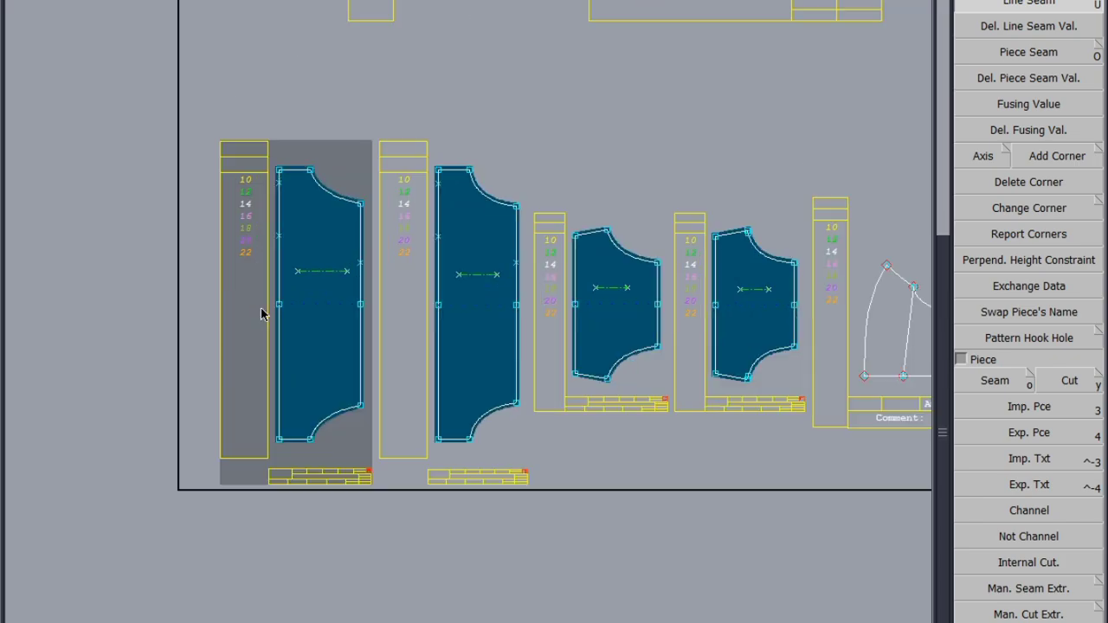
{"action": "left_click", "coordinate": [257, 202]}
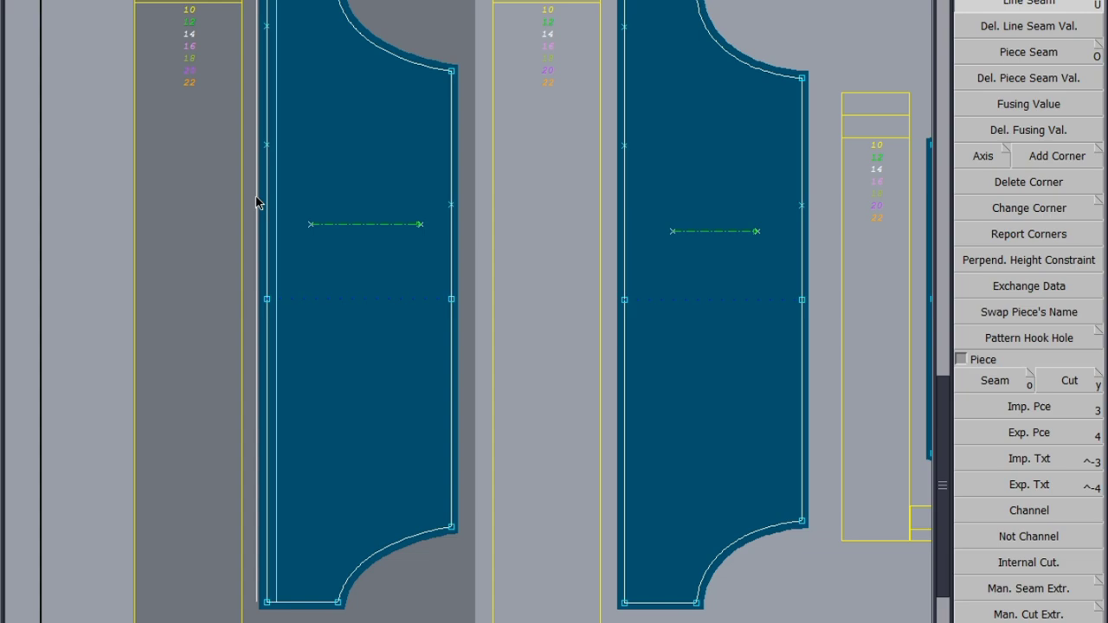
{"action": "key", "text": "Return"}
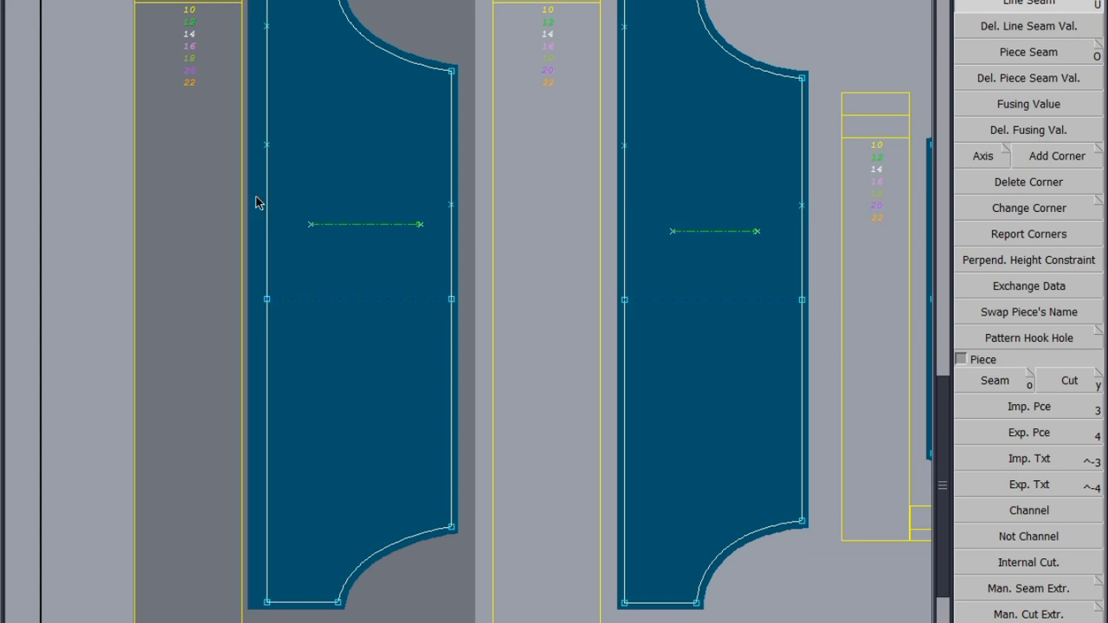
{"action": "left_click", "coordinate": [451, 196]}
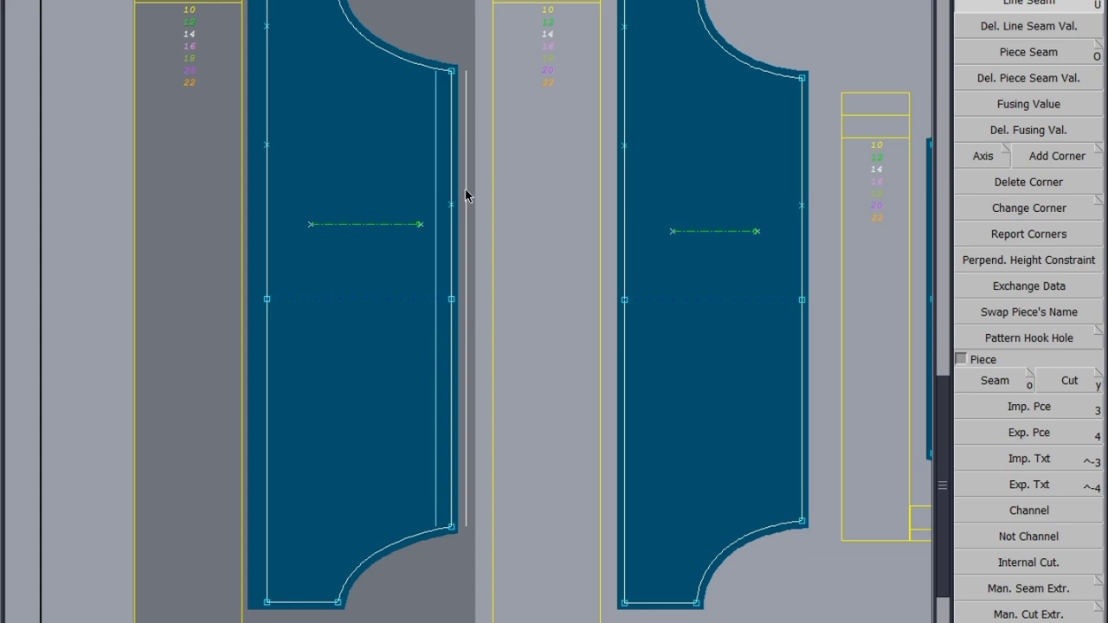
{"action": "key", "text": "Return"}
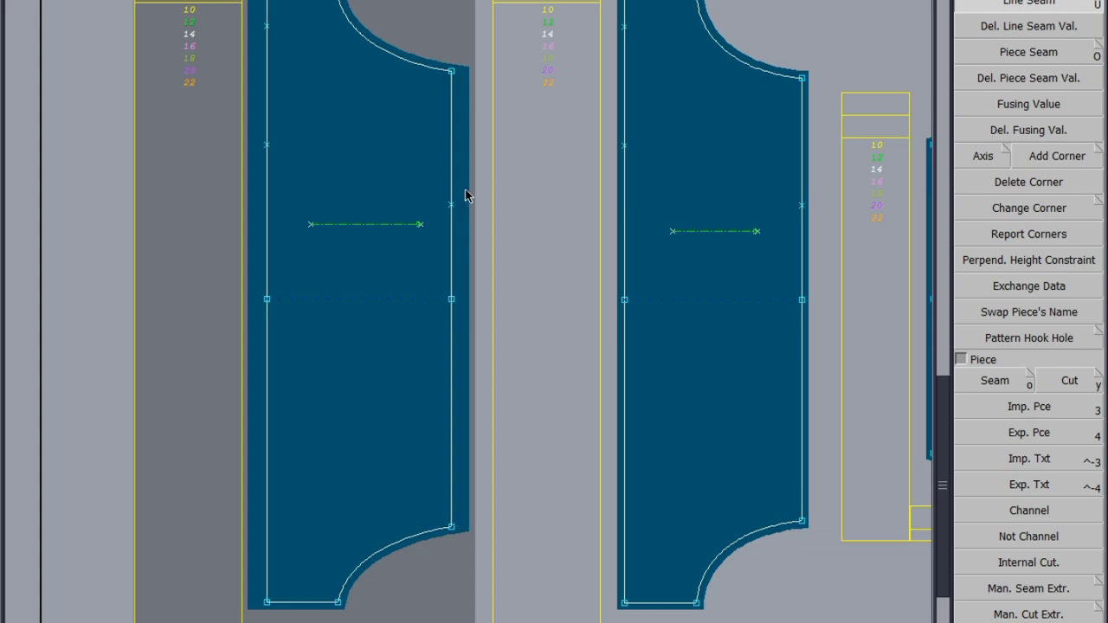
Widen the waist and neckline seam allowances on the second long mirrored bodice piece in the same way
{"action": "left_click", "coordinate": [624, 215]}
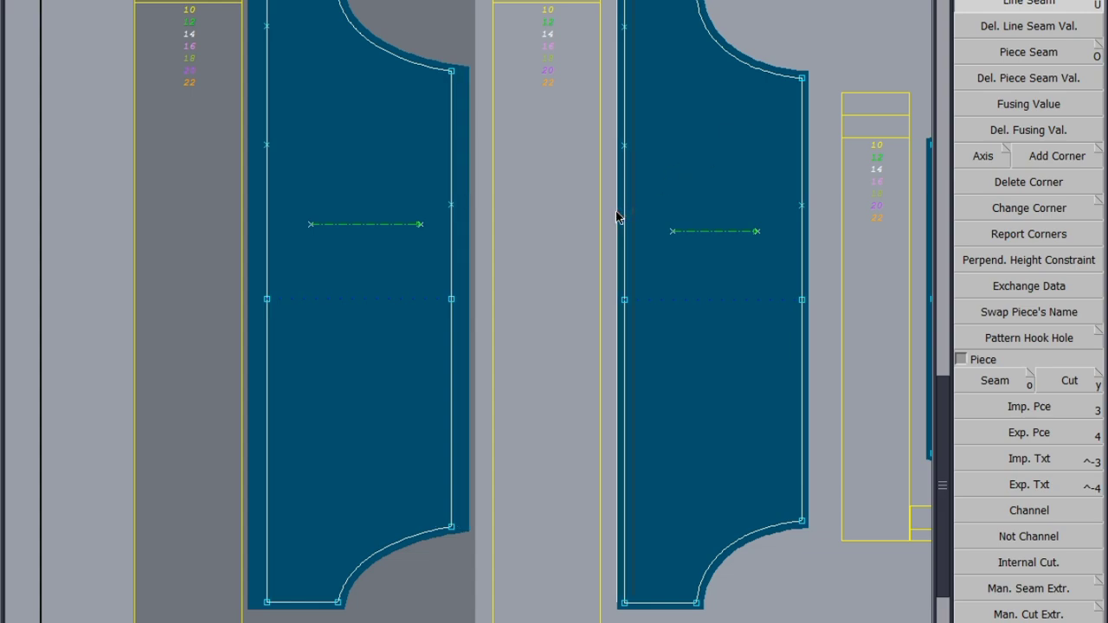
{"action": "key", "text": "Return"}
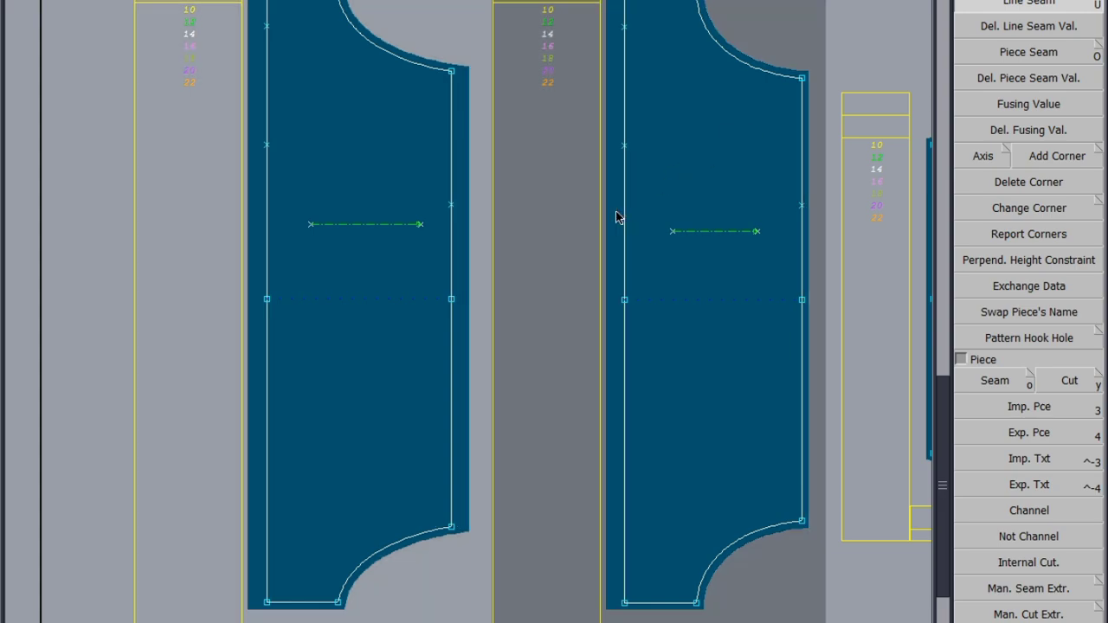
{"action": "left_click", "coordinate": [800, 179]}
{"action": "key", "text": "Return"}
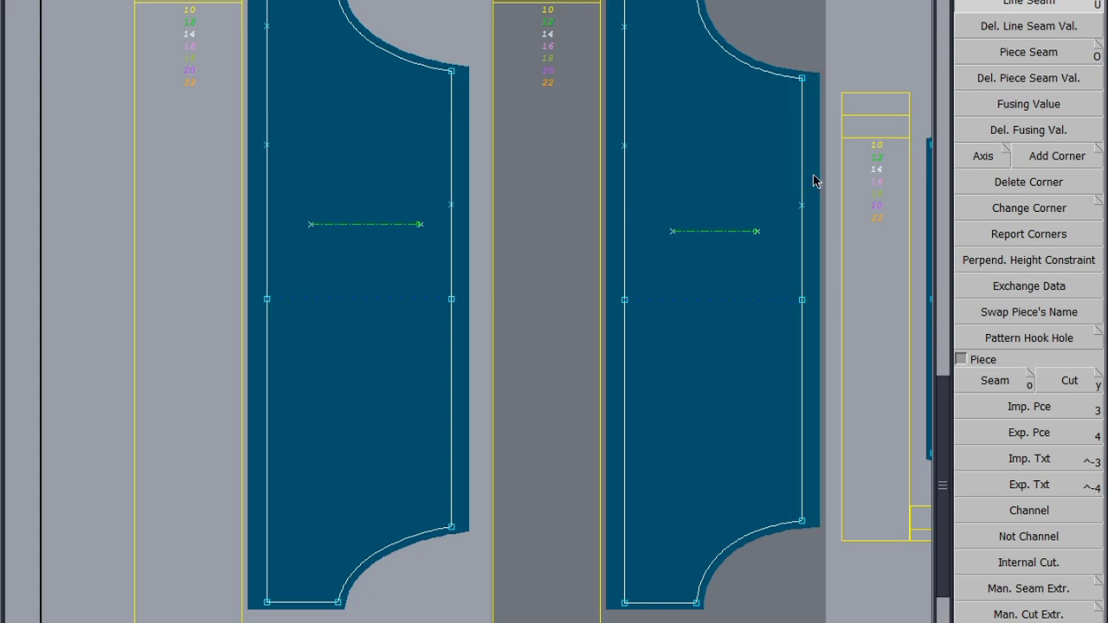
Widen the side-seam and armhole seam allowances on both long mirrored bodice pieces and save the model
{"action": "scroll", "coordinate": [708, 250], "scroll_direction": "down", "scroll_amount": 3}
{"action": "scroll", "coordinate": [704, 135], "scroll_direction": "up", "scroll_amount": 2}
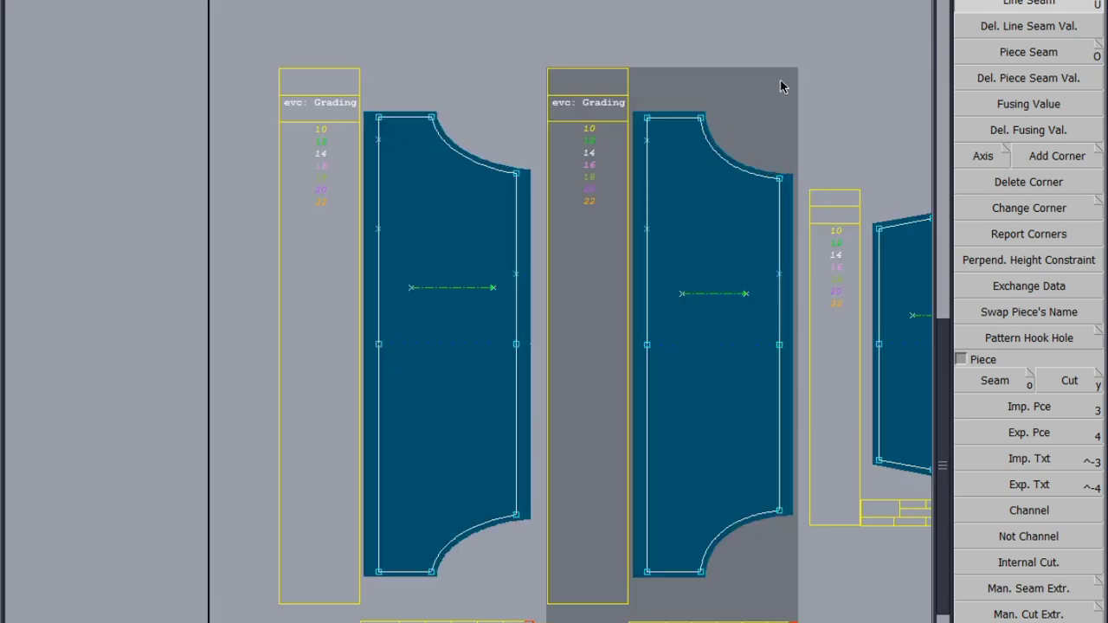
{"action": "left_click", "coordinate": [676, 117]}
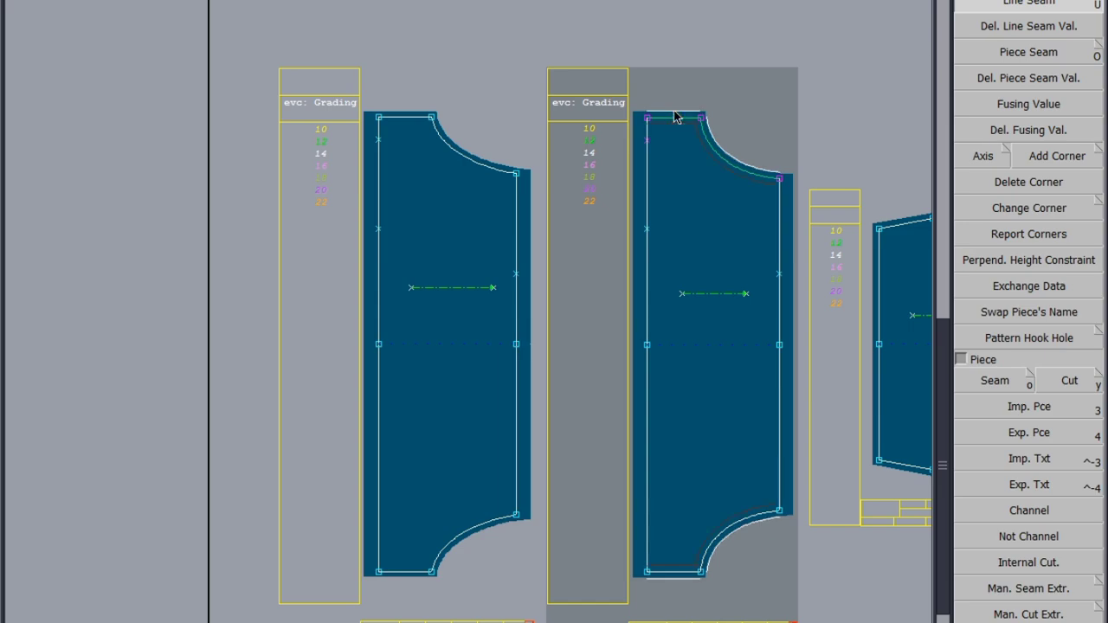
{"action": "key", "text": "Return"}
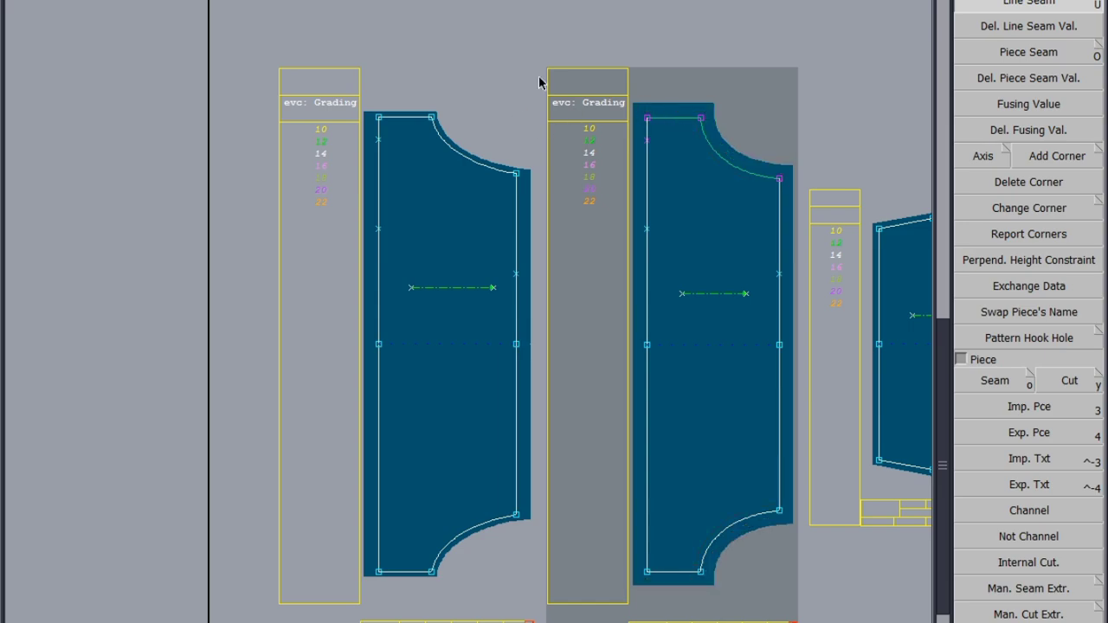
{"action": "left_click", "coordinate": [430, 141]}
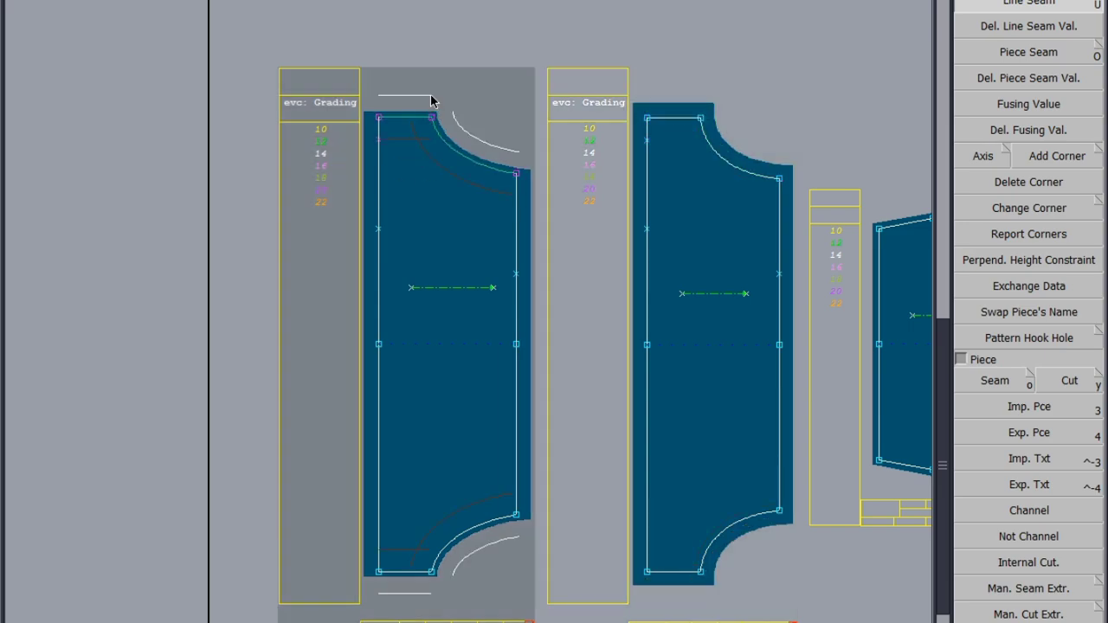
{"action": "key", "text": "Return"}
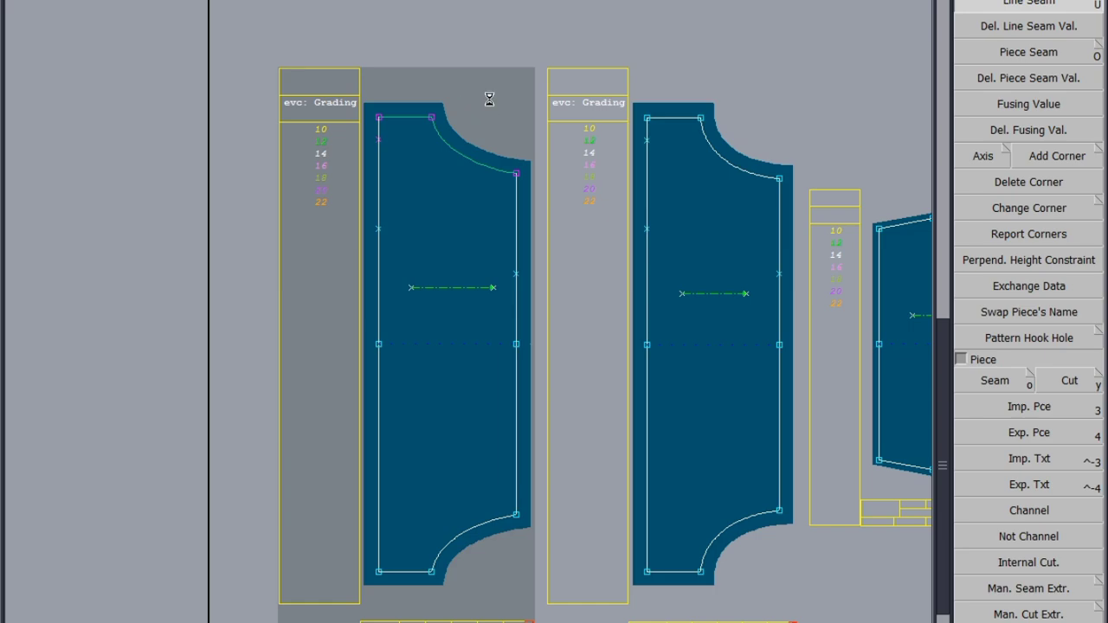
{"action": "key", "text": "ctrl+s"}
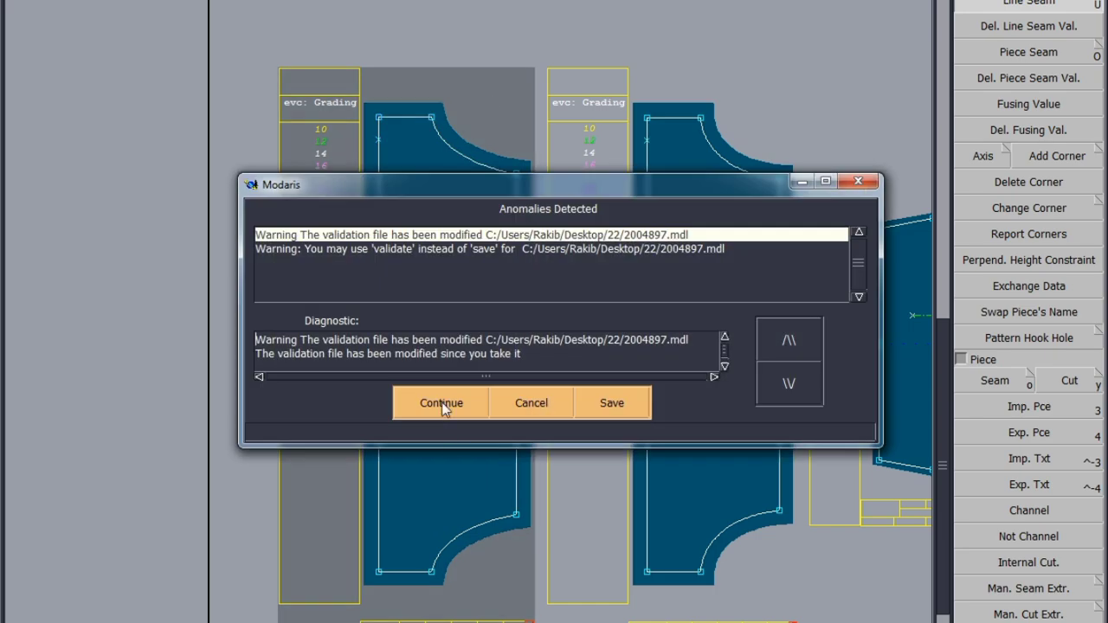
{"action": "left_click", "coordinate": [441, 403]}
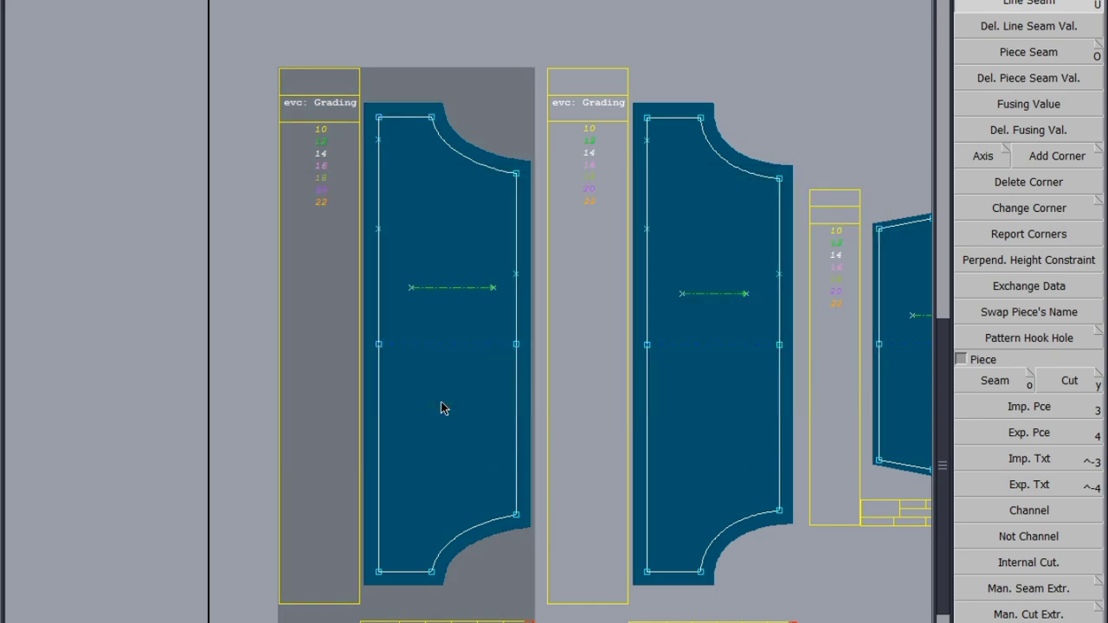
Widen the seam allowances on the sleeve piece's long curved hem edge and its opposite, shorter neckline edge
{"action": "key", "text": "j"}
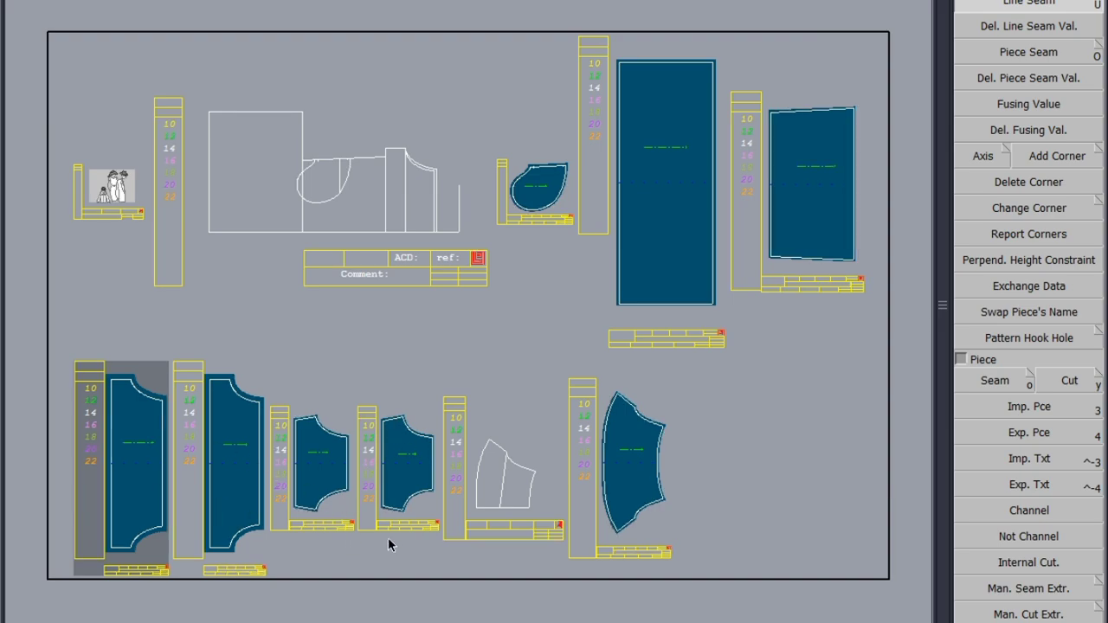
{"action": "scroll", "coordinate": [613, 425], "scroll_direction": "up", "scroll_amount": 3}
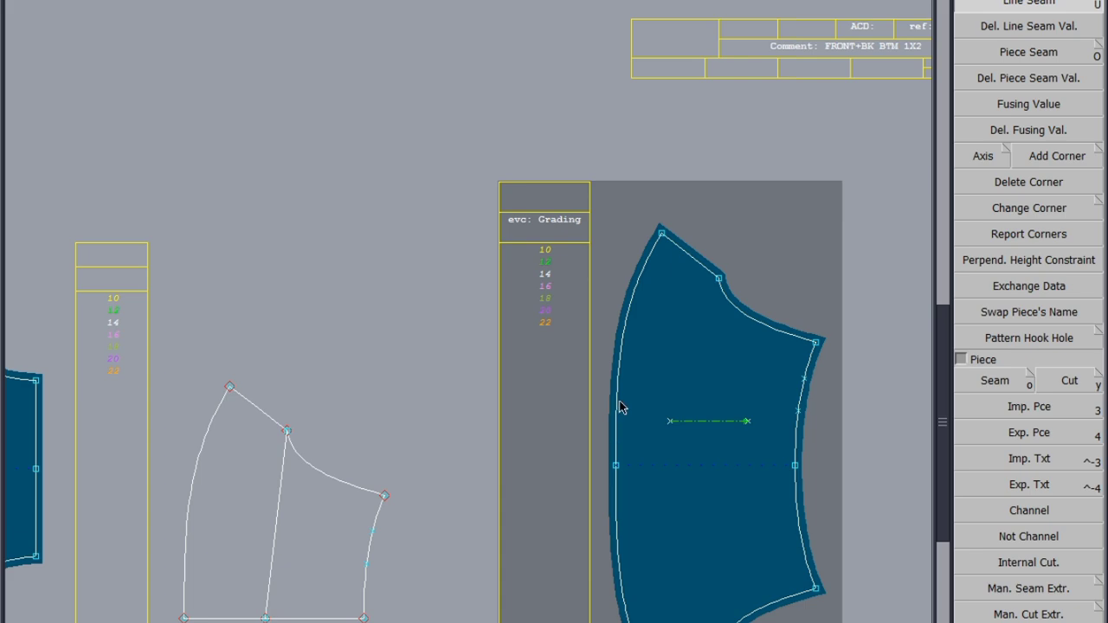
{"action": "left_click", "coordinate": [613, 411]}
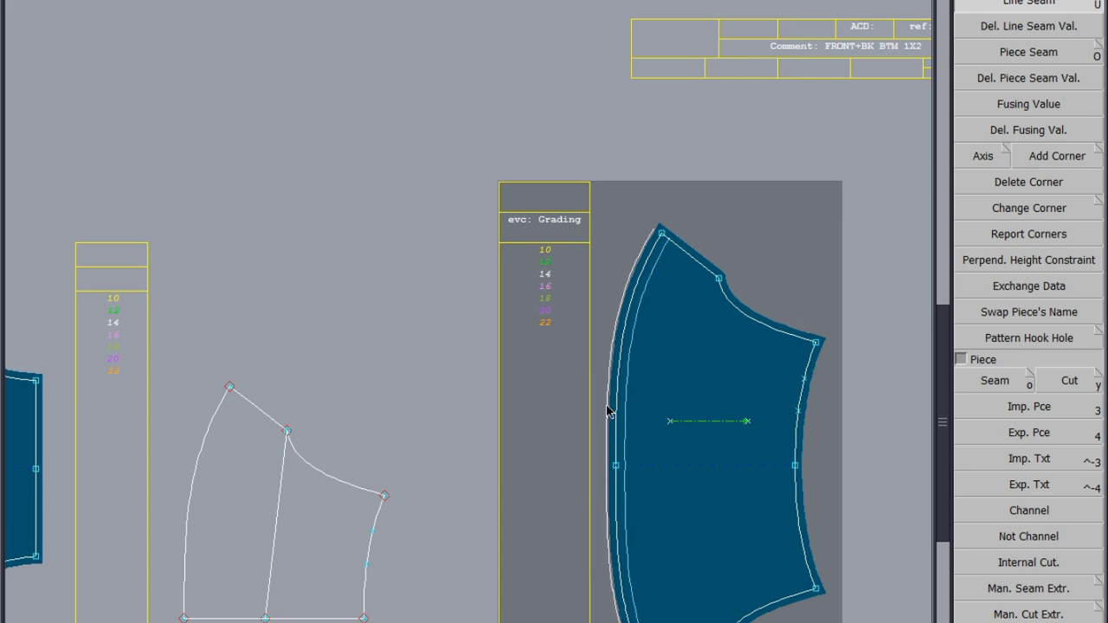
{"action": "left_click", "coordinate": [609, 412]}
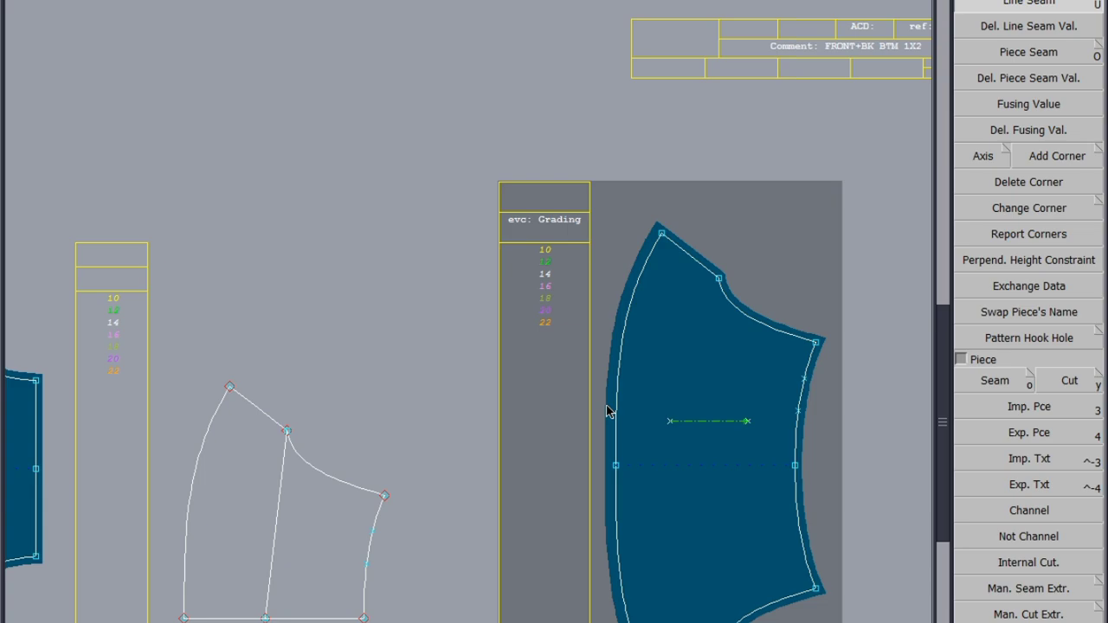
{"action": "left_click", "coordinate": [808, 401]}
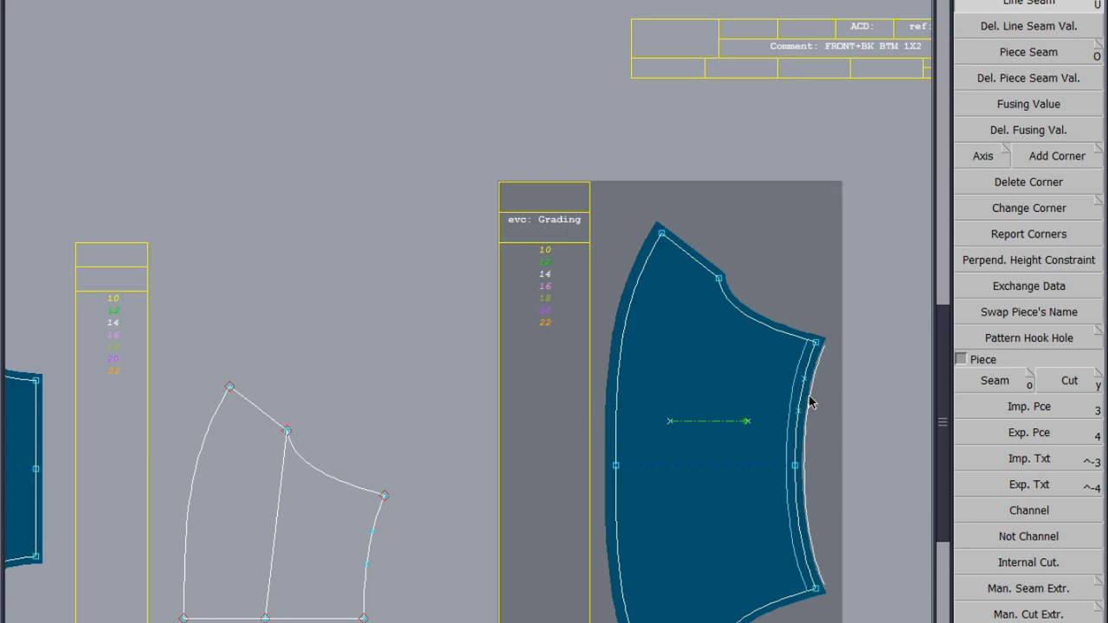
{"action": "left_click", "coordinate": [809, 401]}
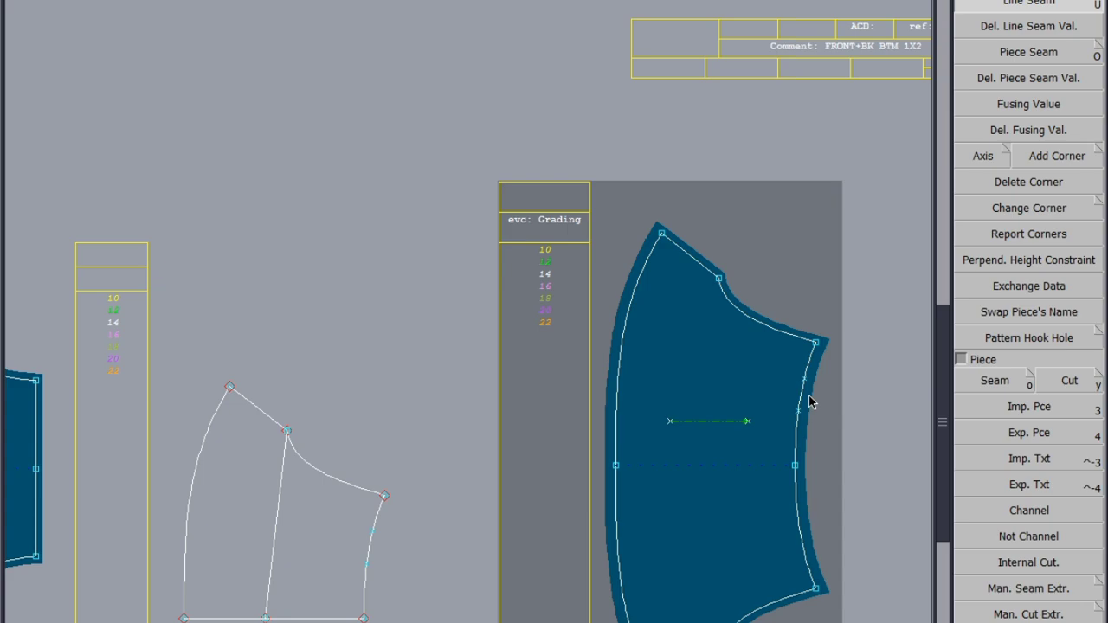
Switch to the Excel tech pack, move the green dress photo beside the coloured sketches and examine its neckline and shirring
{"action": "key", "text": "j"}
{"action": "scroll", "coordinate": [303, 501], "scroll_direction": "up", "scroll_amount": 2}
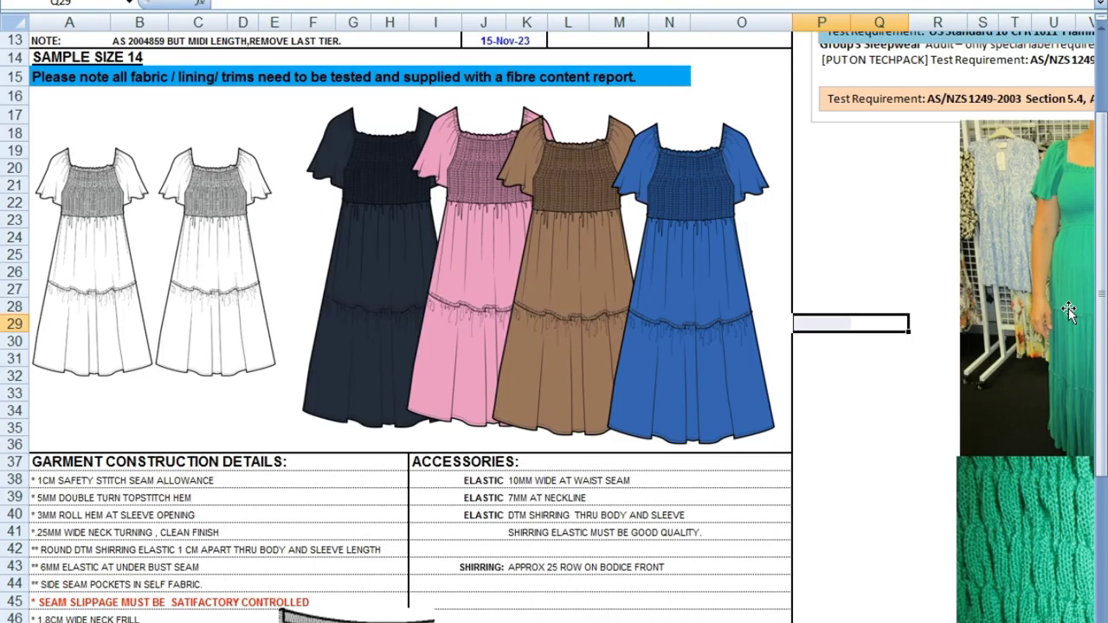
{"action": "mouse_move", "coordinate": [1038, 276]}
{"action": "left_mouse_down"}
{"action": "mouse_move", "coordinate": [772, 306]}
{"action": "mouse_move", "coordinate": [867, 300]}
{"action": "left_mouse_up"}
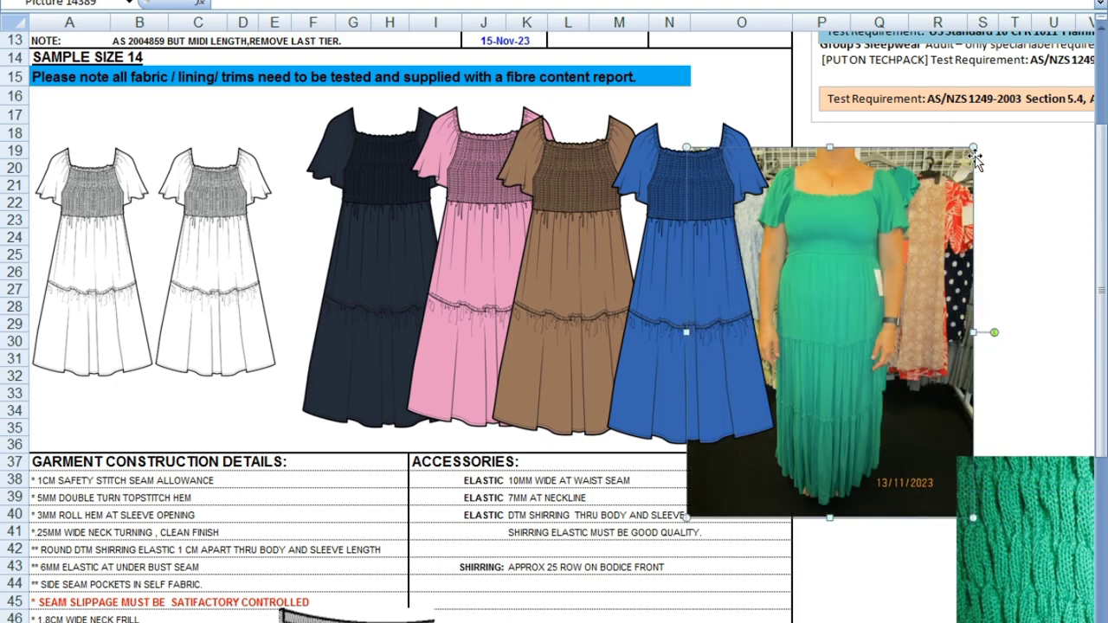
{"action": "scroll", "coordinate": [974, 155], "scroll_direction": "up", "scroll_amount": 1, "text": "ctrl"}
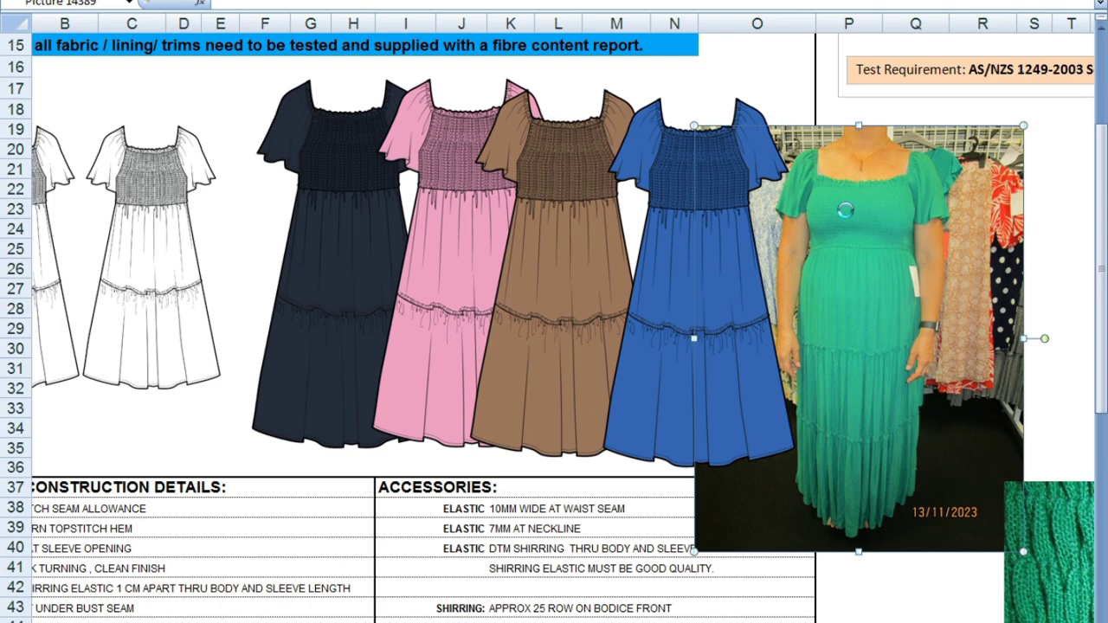
{"action": "scroll", "coordinate": [845, 210], "scroll_direction": "up", "scroll_amount": 1, "text": "ctrl"}
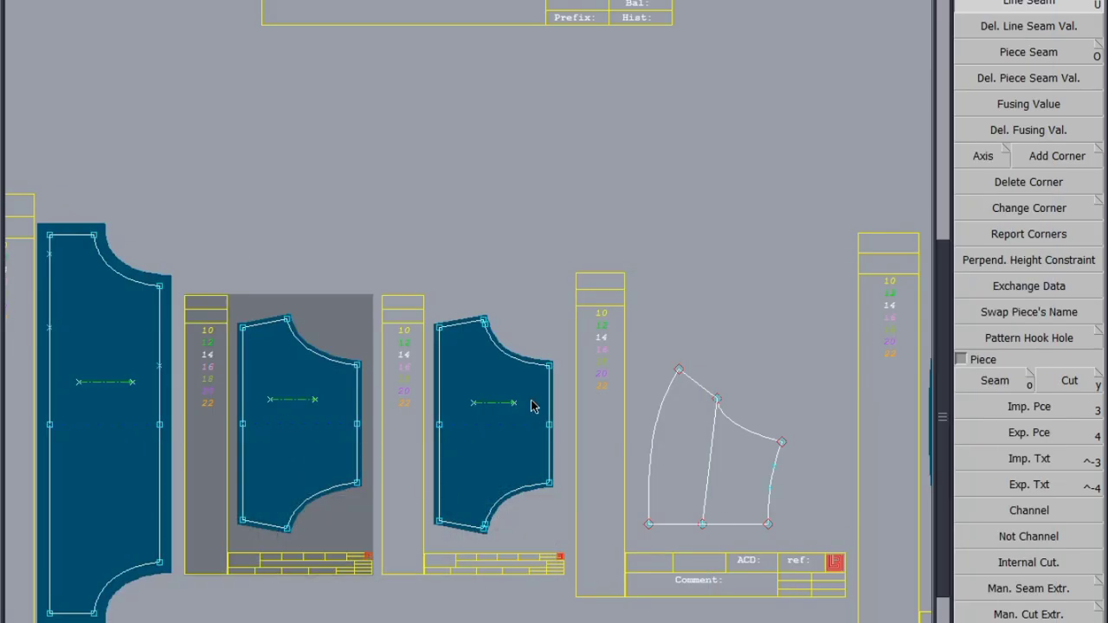
Back in Modaris, widen the neckline-edge seam allowance on the two short FINISH TOP pieces
{"action": "left_click", "coordinate": [356, 405]}
{"action": "left_click", "coordinate": [385, 408]}
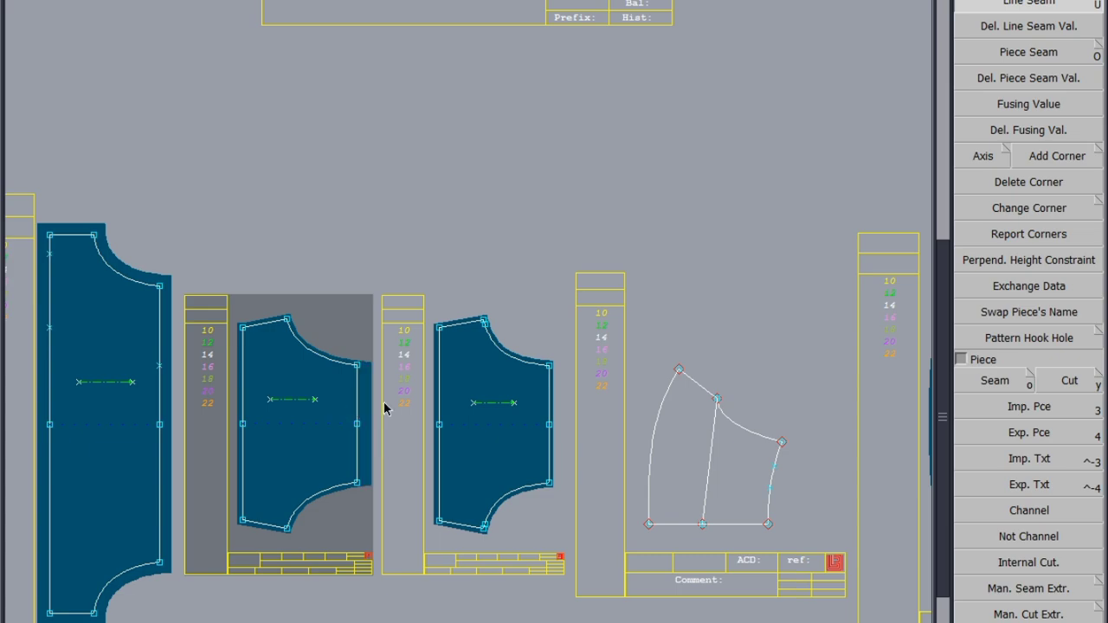
{"action": "left_click", "coordinate": [552, 408]}
{"action": "left_click", "coordinate": [557, 409]}
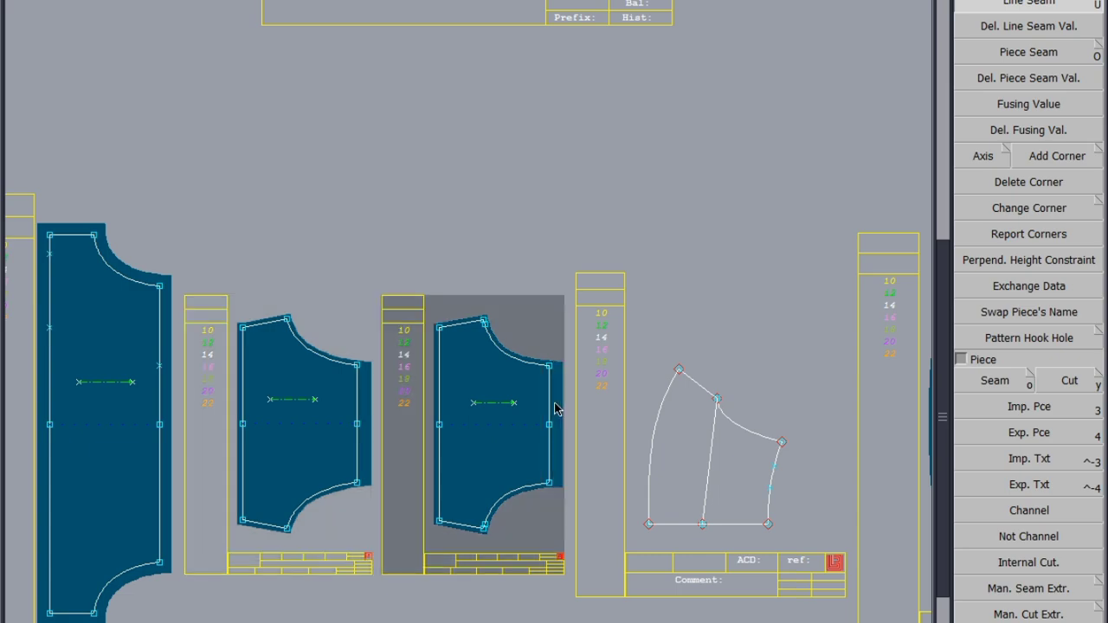
Widen the neckline-edge seam allowance further on both long mirrored bodice pieces and save the model
{"action": "left_click", "coordinate": [159, 350]}
{"action": "left_click", "coordinate": [159, 353]}
{"action": "left_click", "coordinate": [329, 372]}
{"action": "scroll", "coordinate": [329, 371], "scroll_direction": "down", "scroll_amount": 2}
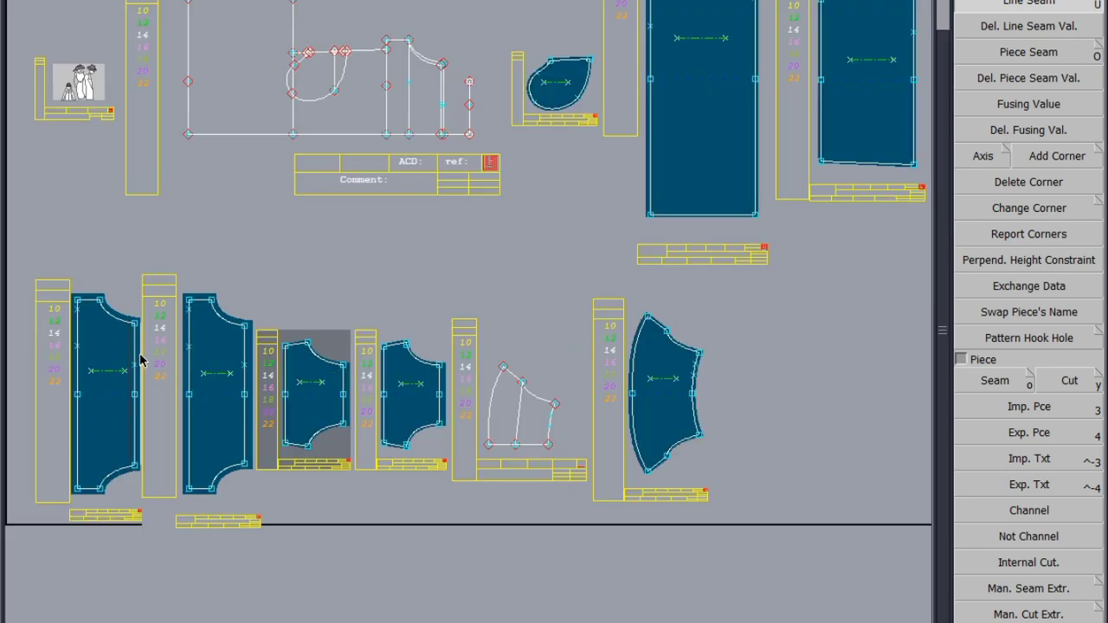
{"action": "left_click", "coordinate": [141, 361]}
{"action": "key", "text": "8"}
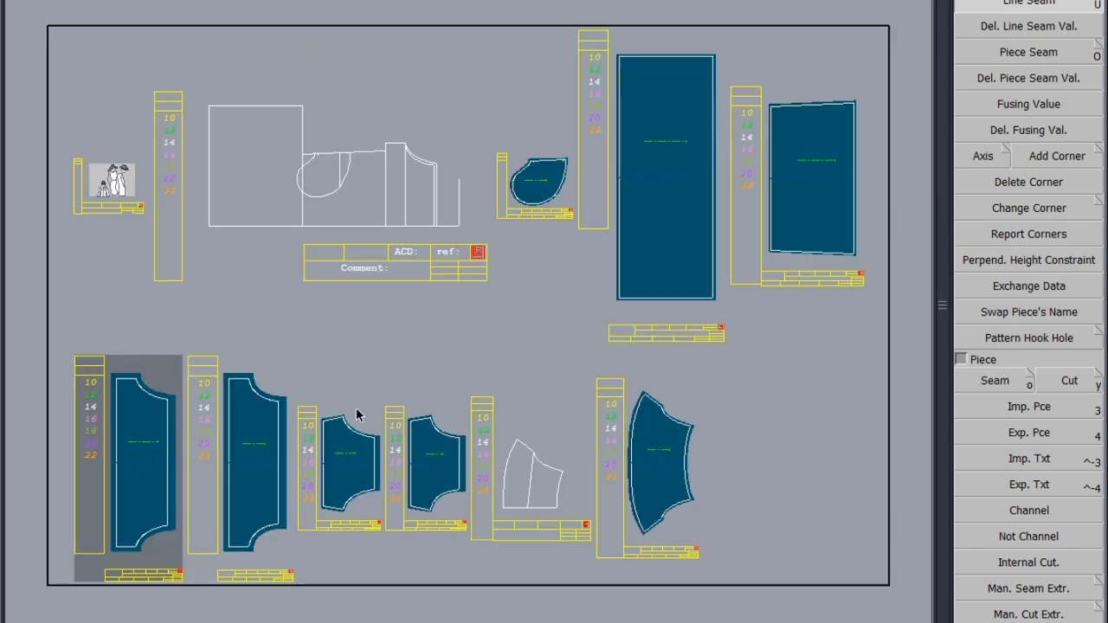
{"action": "key", "text": "ctrl+s"}
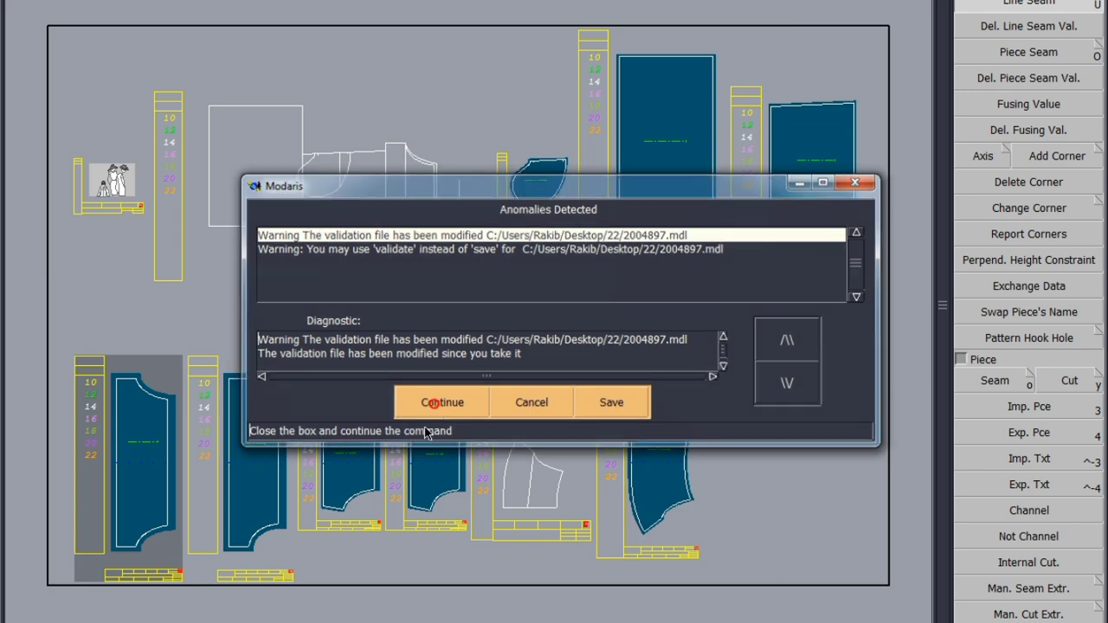
{"action": "left_click", "coordinate": [425, 401]}
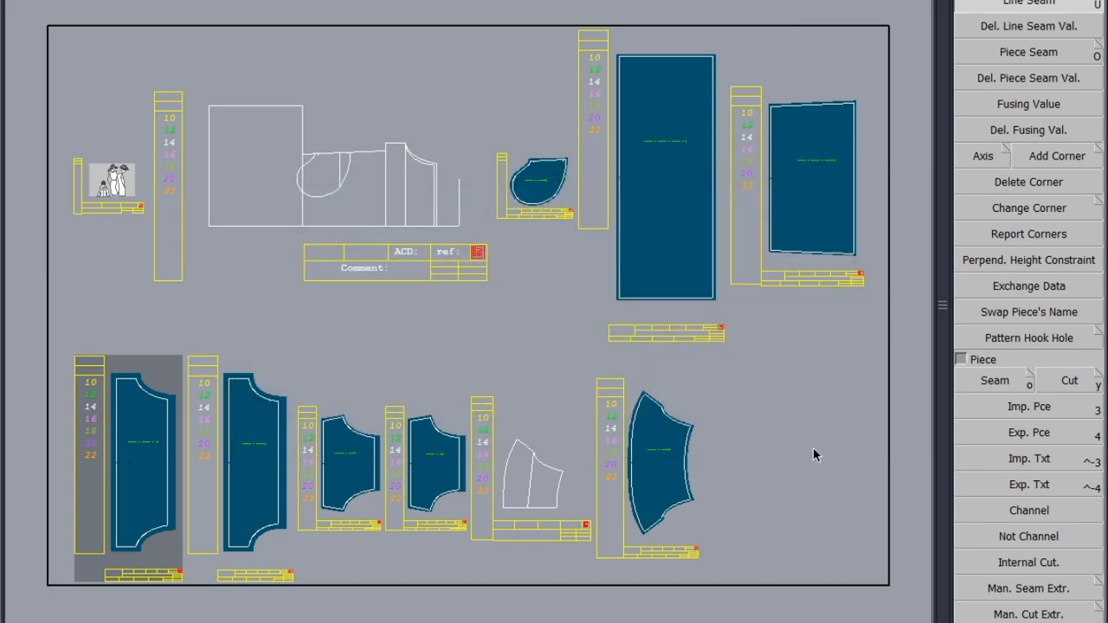
Increase the seam allowance on the sleeve piece's neckline edge, readjust its width and save the model
{"action": "scroll", "coordinate": [690, 453], "scroll_direction": "up", "scroll_amount": 5}
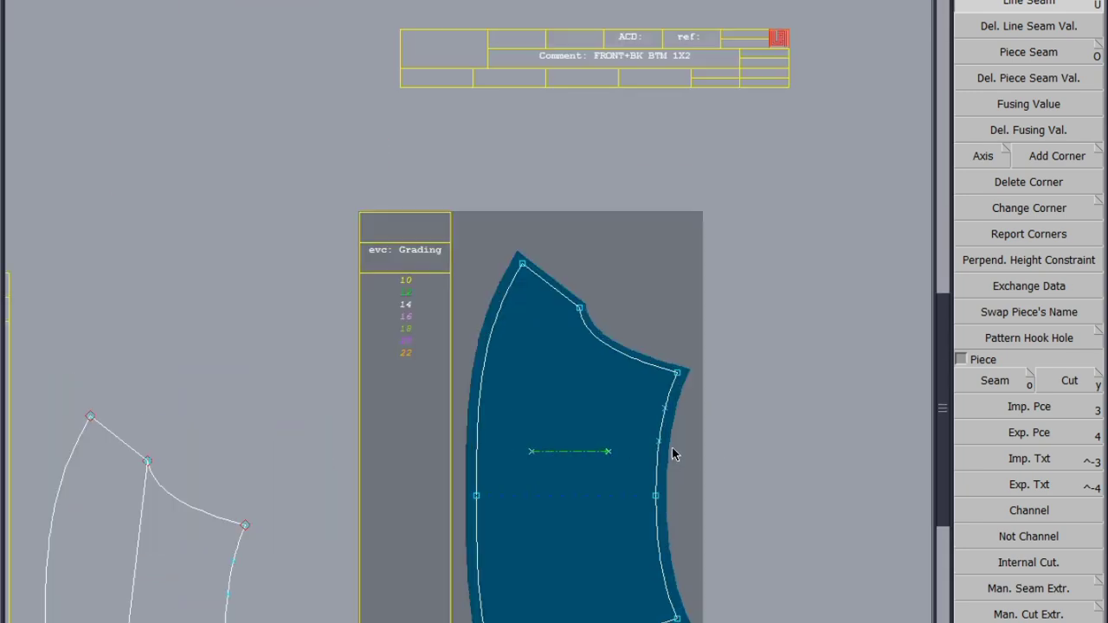
{"action": "left_click", "coordinate": [657, 452]}
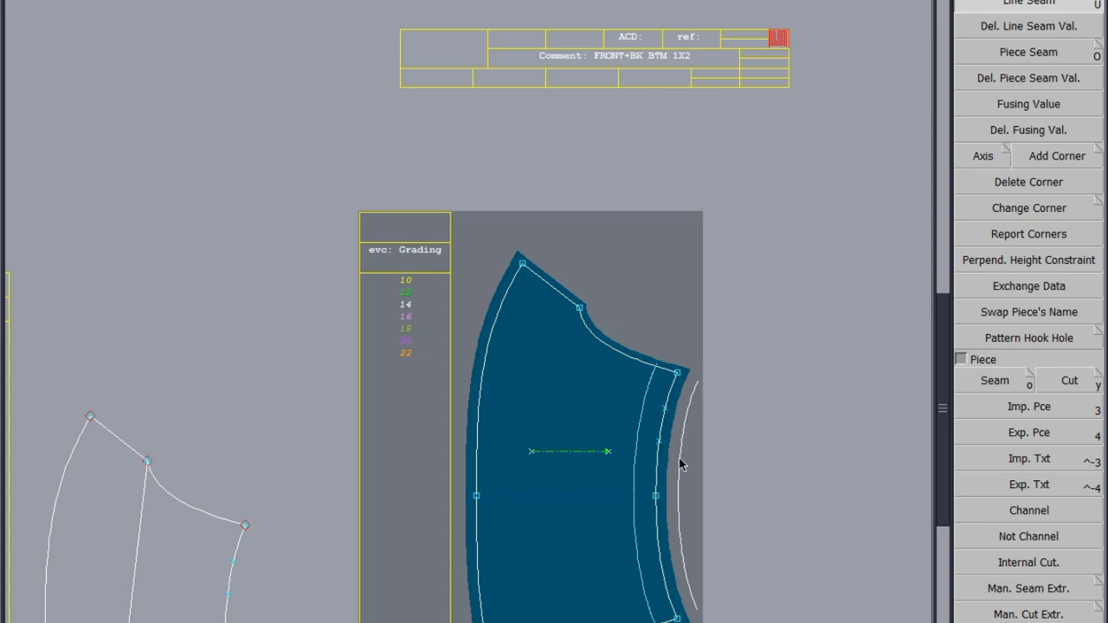
{"action": "left_click", "coordinate": [680, 465]}
{"action": "left_click", "coordinate": [660, 426]}
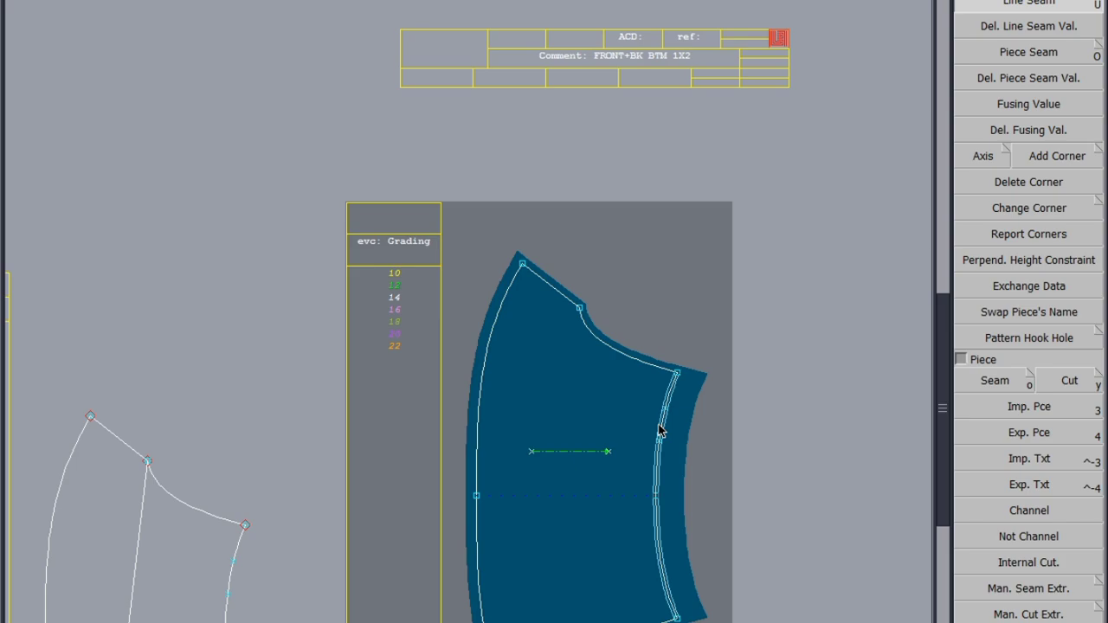
{"action": "key", "text": "Return"}
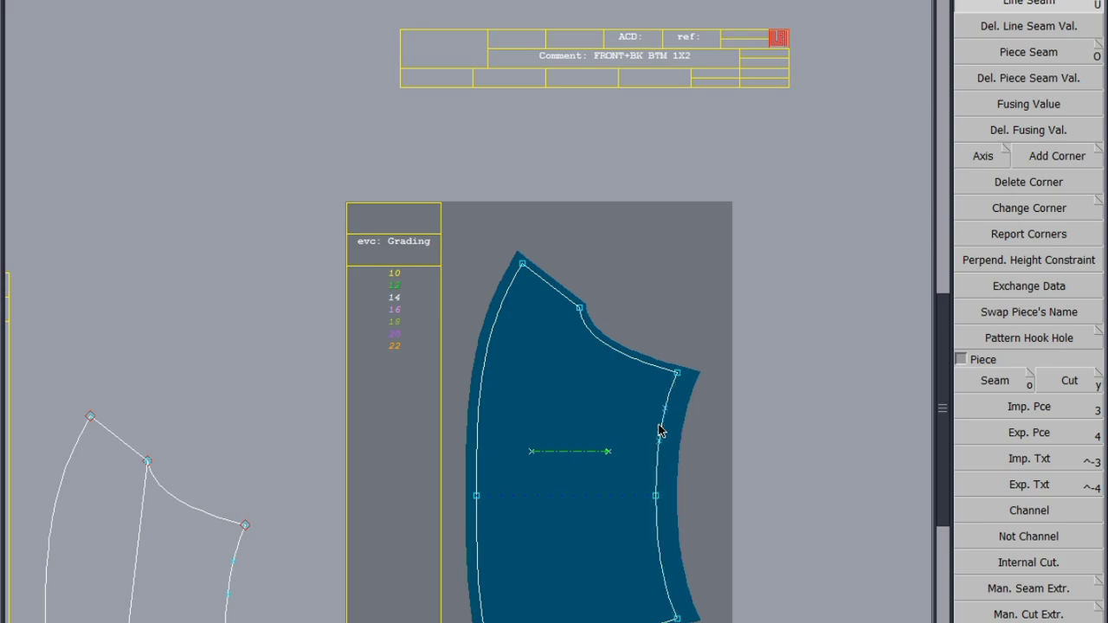
{"action": "scroll", "coordinate": [684, 480], "scroll_direction": "down", "scroll_amount": 2}
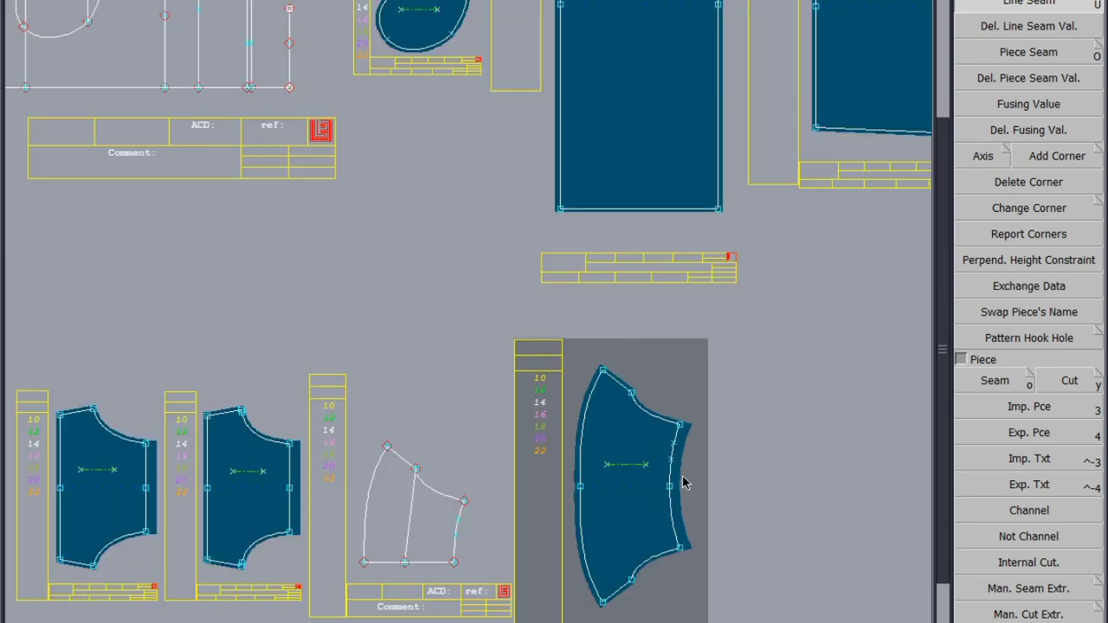
{"action": "key", "text": "ctrl+s"}
{"action": "left_click", "coordinate": [433, 405]}
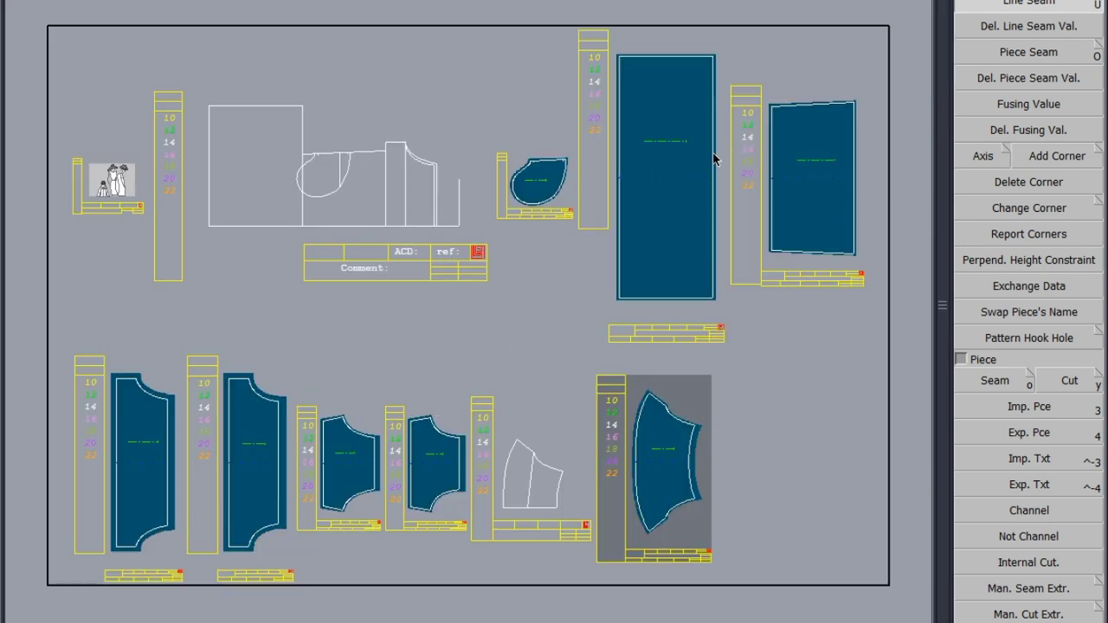
Add evenly spaced parallel shirring lines across one half of the first long bodice piece, from the edge opposite the neckline towards the neckline edge
{"action": "scroll", "coordinate": [93, 559], "scroll_direction": "up", "scroll_amount": 2}
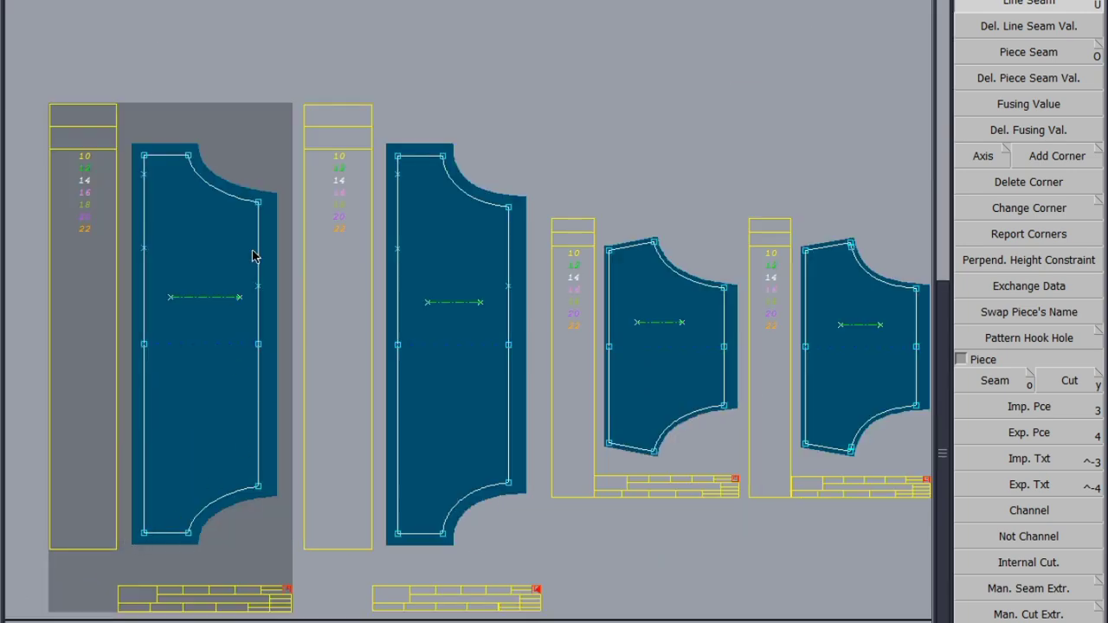
{"action": "left_click", "coordinate": [145, 303]}
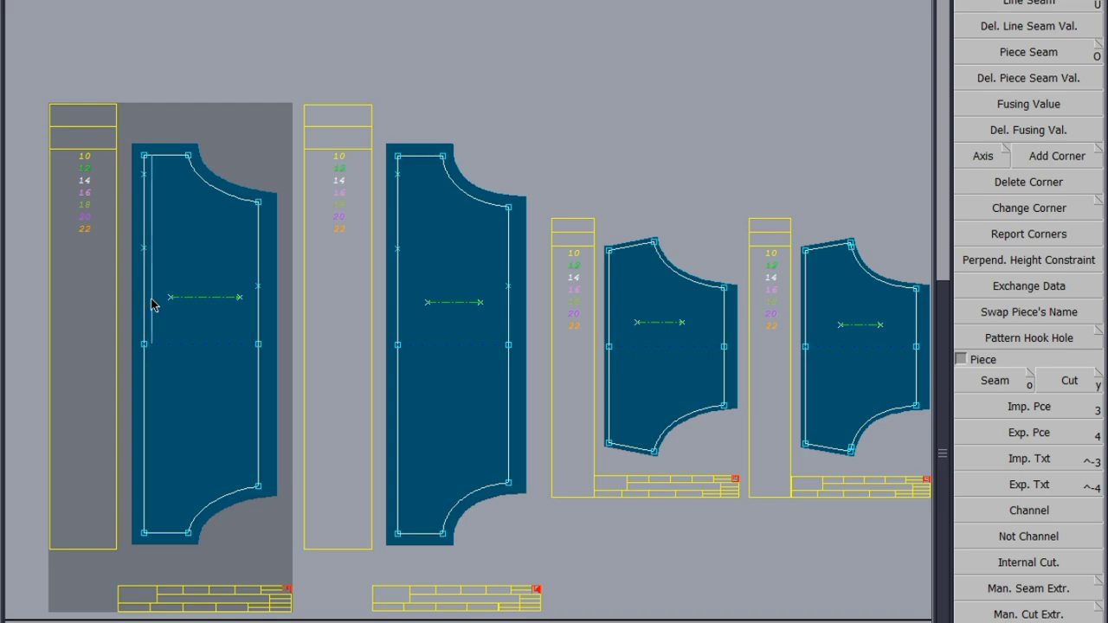
{"action": "key", "text": "Return"}
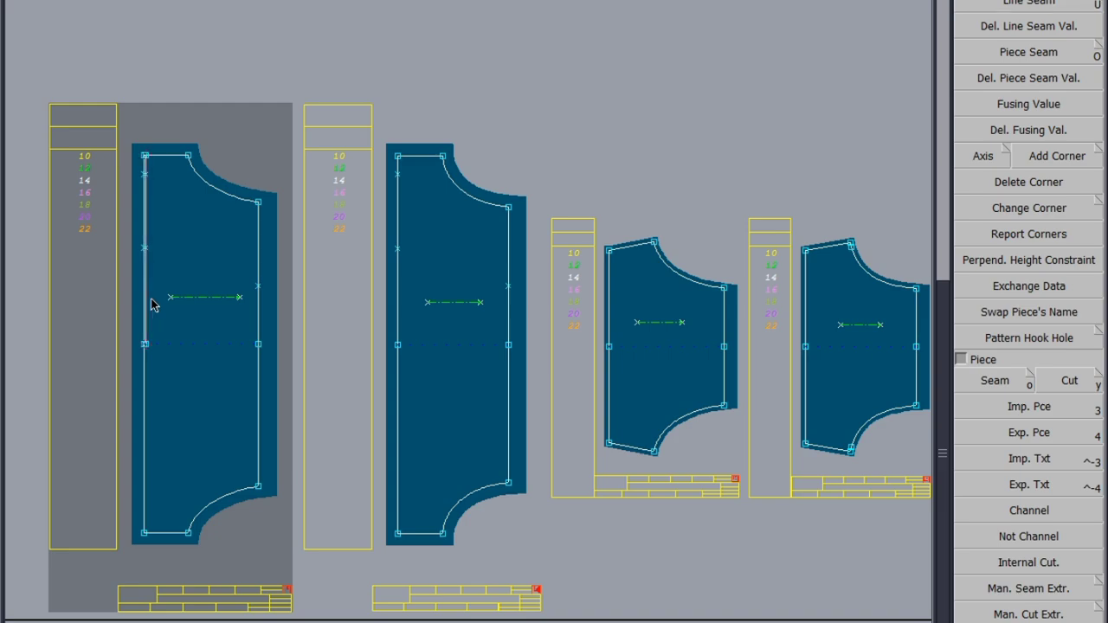
{"action": "scroll", "coordinate": [151, 303], "scroll_direction": "up", "scroll_amount": 2}
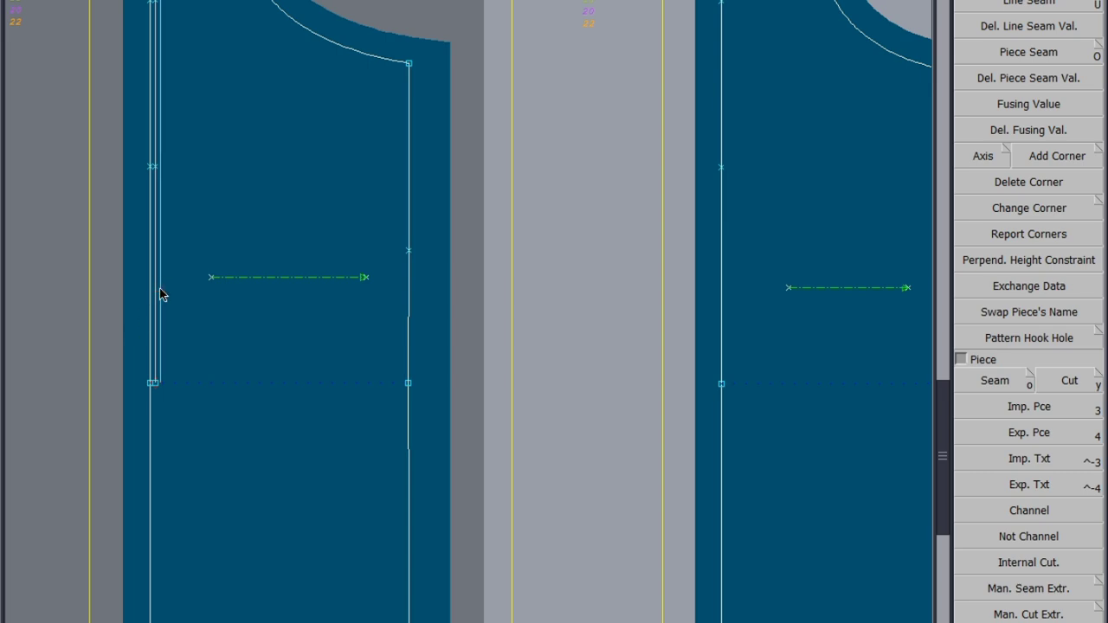
{"action": "left_click", "coordinate": [161, 294]}
{"action": "left_click", "coordinate": [163, 294]}
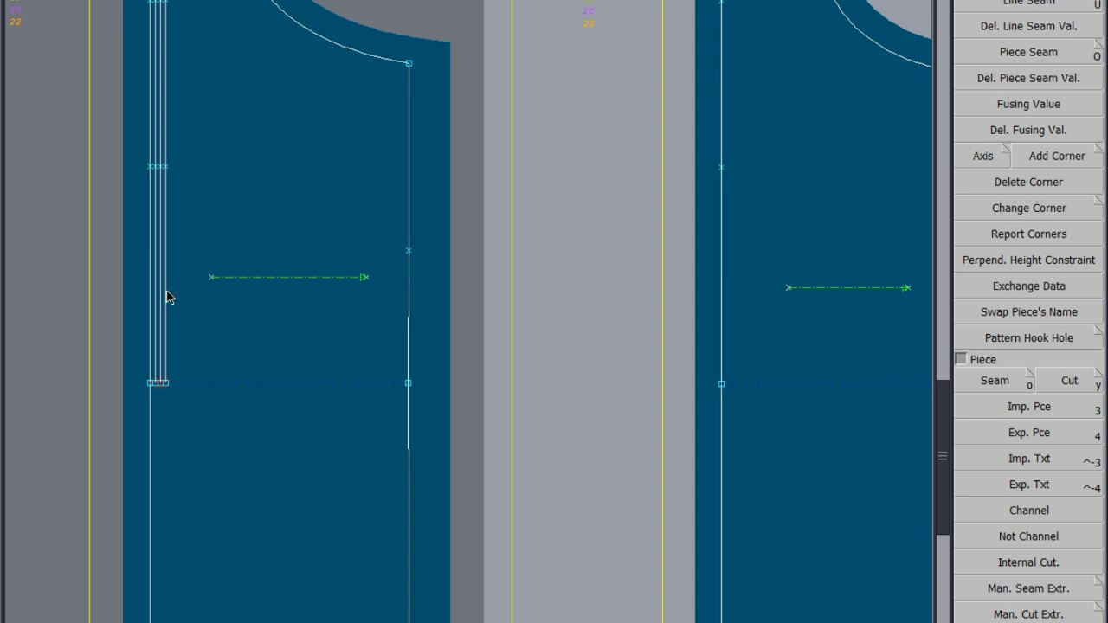
{"action": "left_click", "coordinate": [173, 293]}
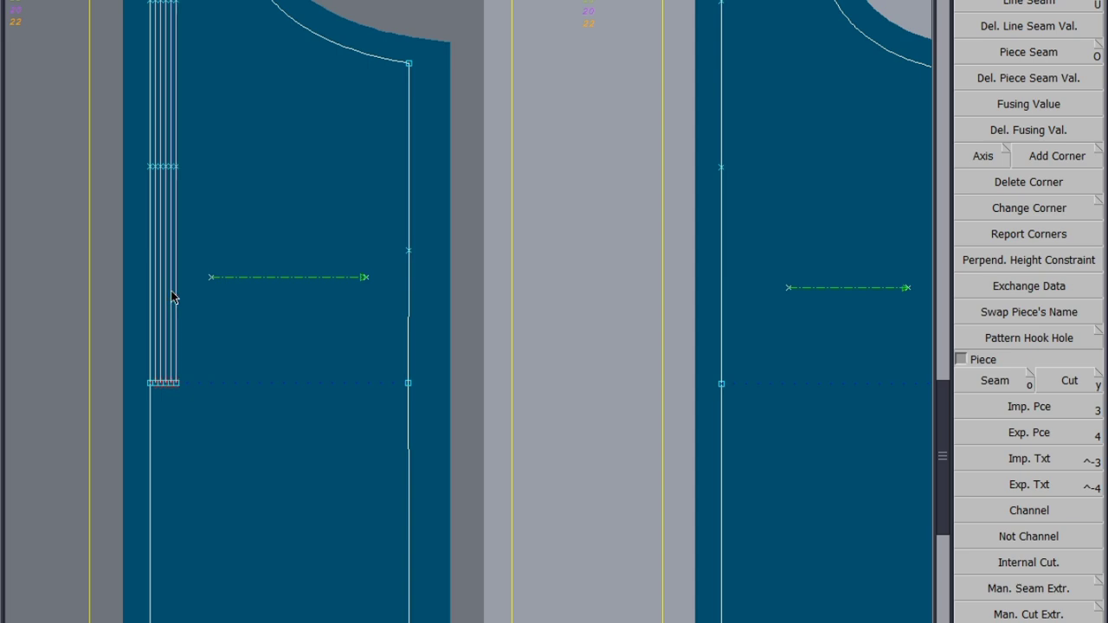
{"action": "left_click", "coordinate": [177, 294]}
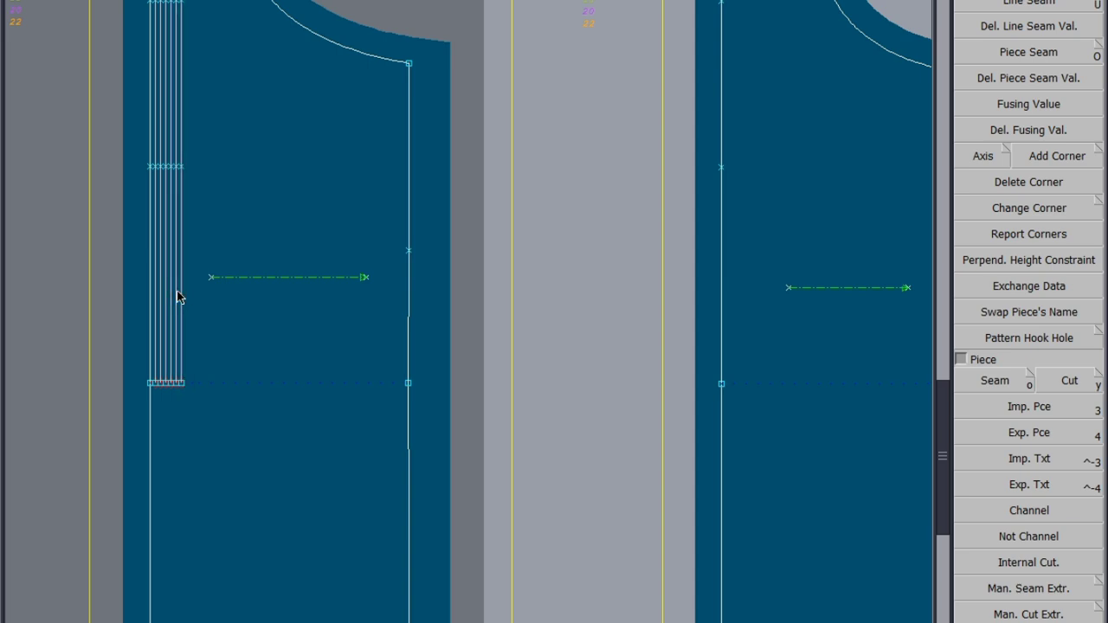
{"action": "left_click", "coordinate": [182, 299]}
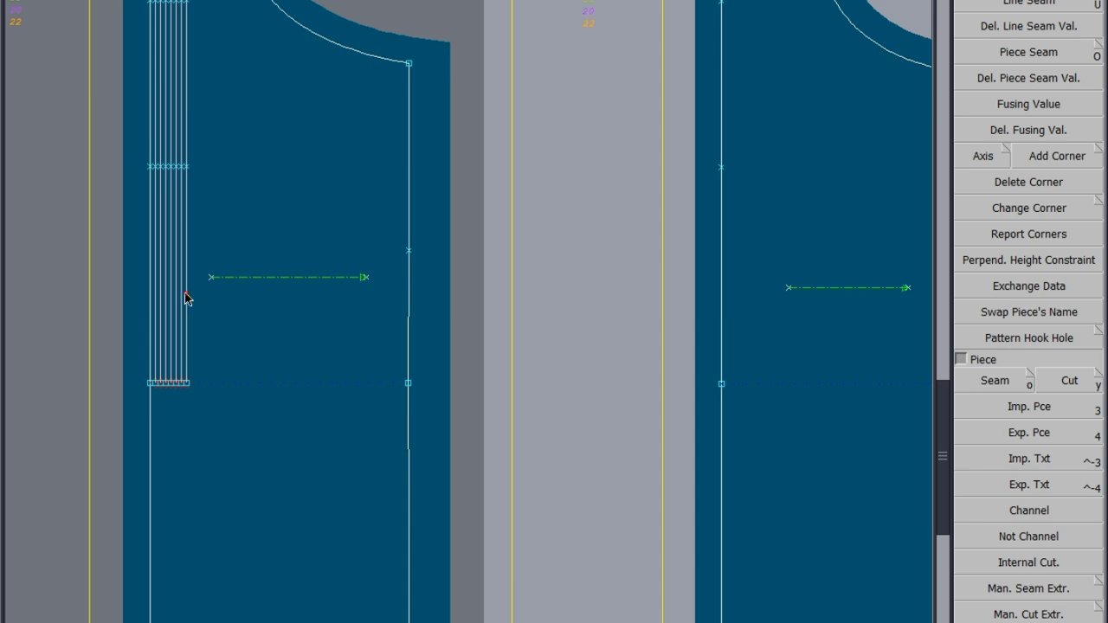
{"action": "left_click", "coordinate": [189, 298]}
{"action": "left_click", "coordinate": [192, 300]}
{"action": "left_click", "coordinate": [199, 300]}
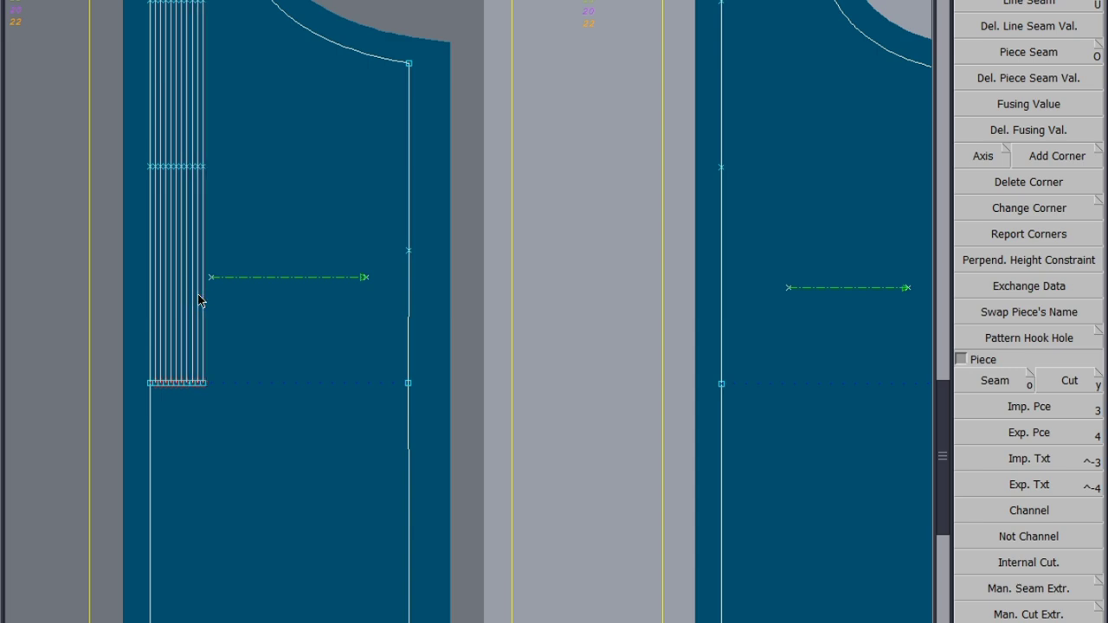
{"action": "left_click", "coordinate": [205, 298]}
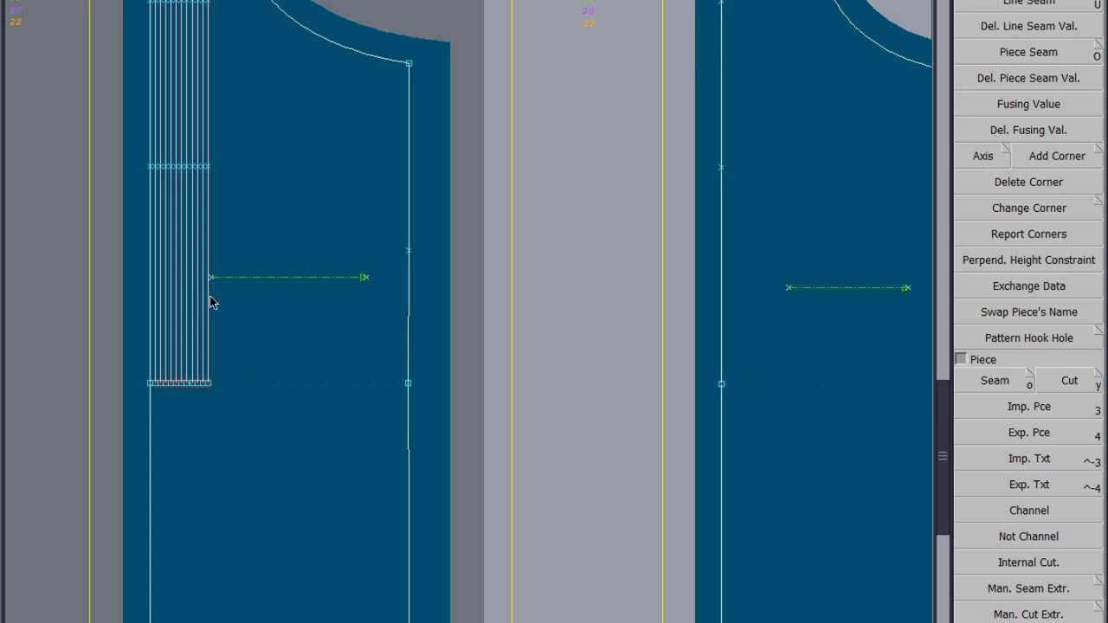
{"action": "left_click", "coordinate": [210, 299]}
{"action": "left_click", "coordinate": [216, 300]}
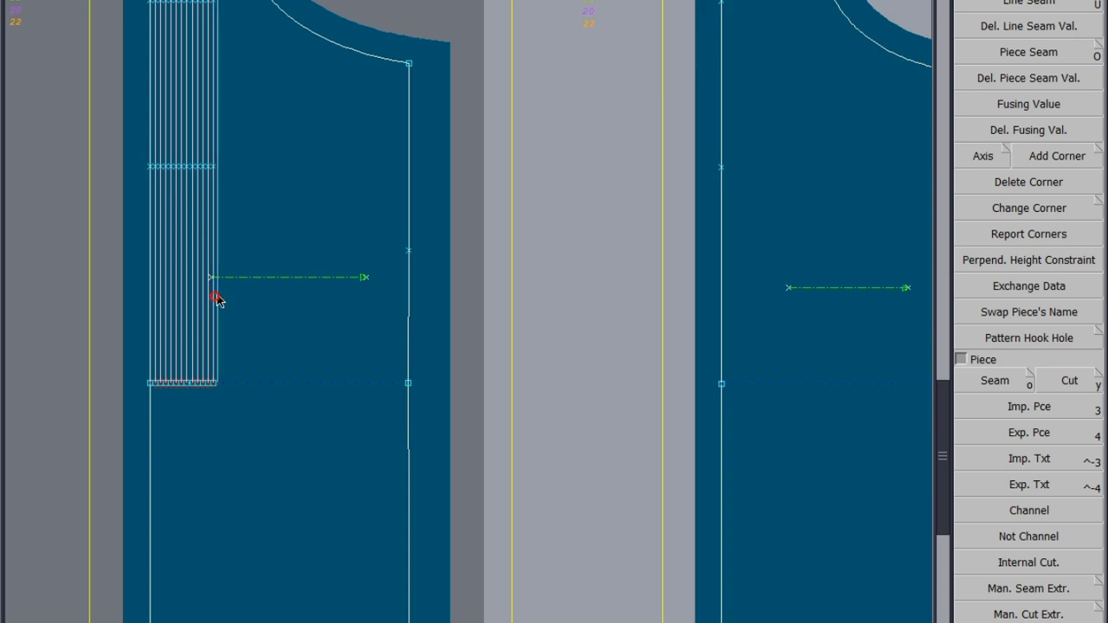
{"action": "left_click", "coordinate": [218, 298]}
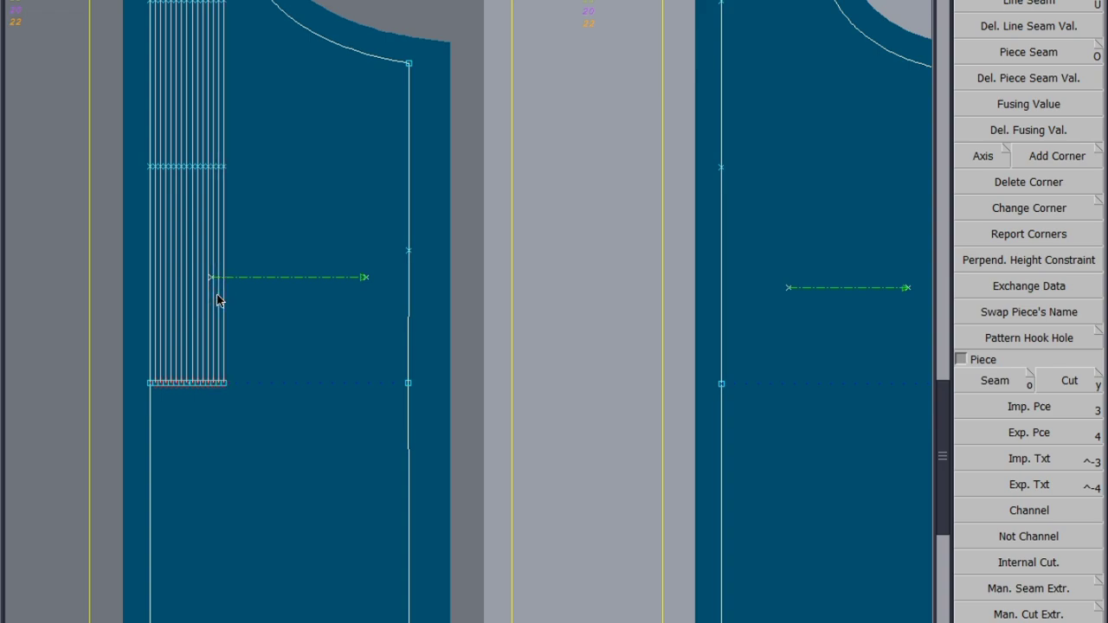
{"action": "left_click", "coordinate": [224, 296]}
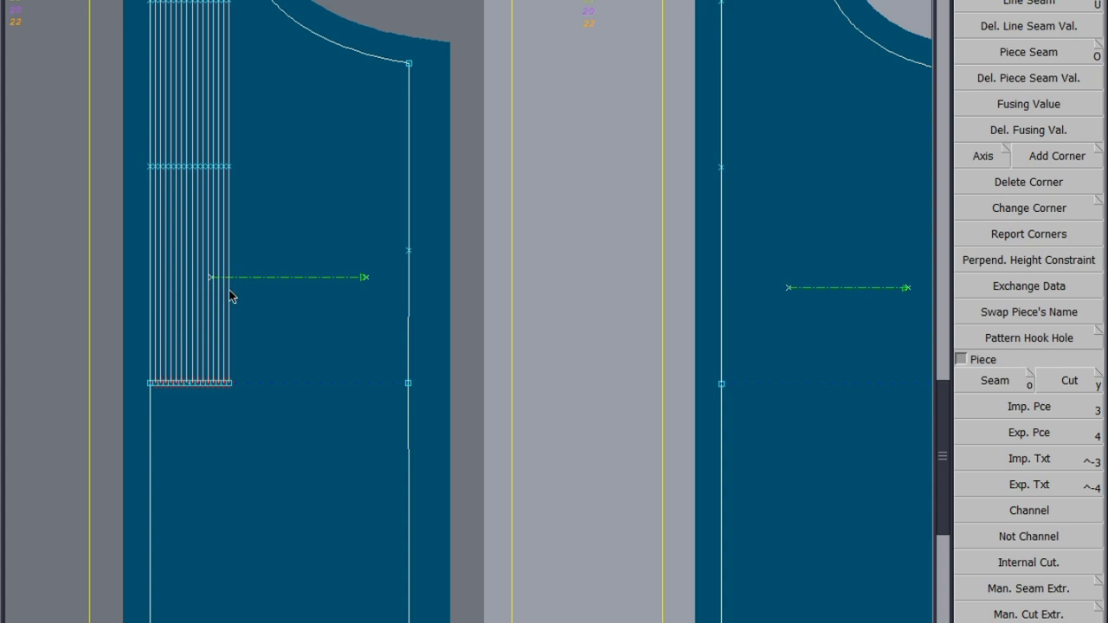
{"action": "left_click", "coordinate": [232, 294]}
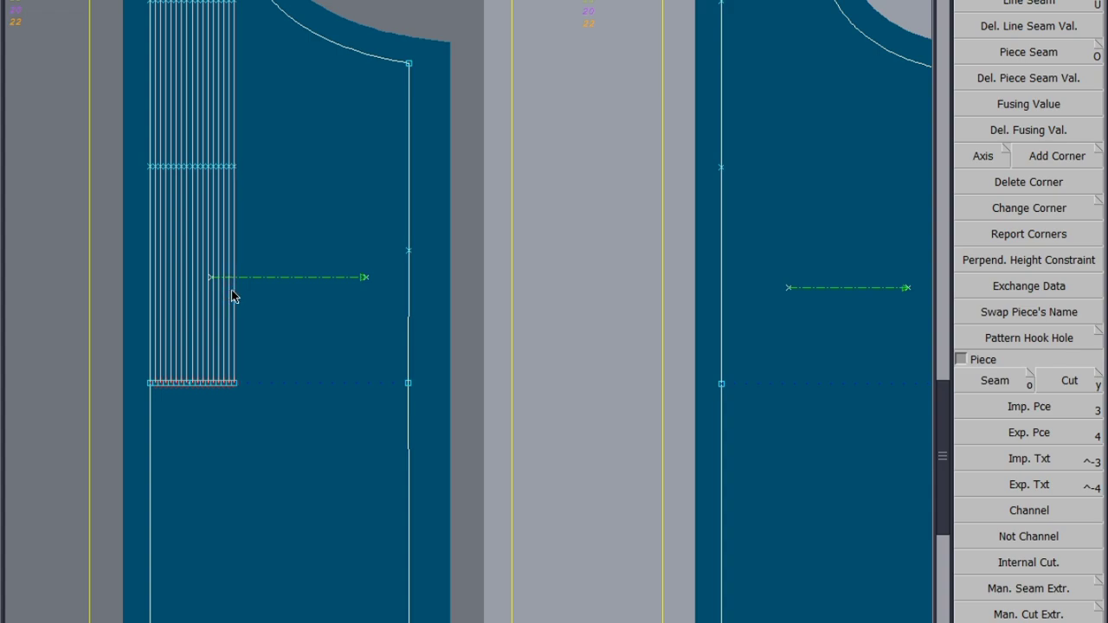
{"action": "left_click", "coordinate": [232, 296]}
{"action": "left_click", "coordinate": [241, 294]}
{"action": "left_click", "coordinate": [246, 294]}
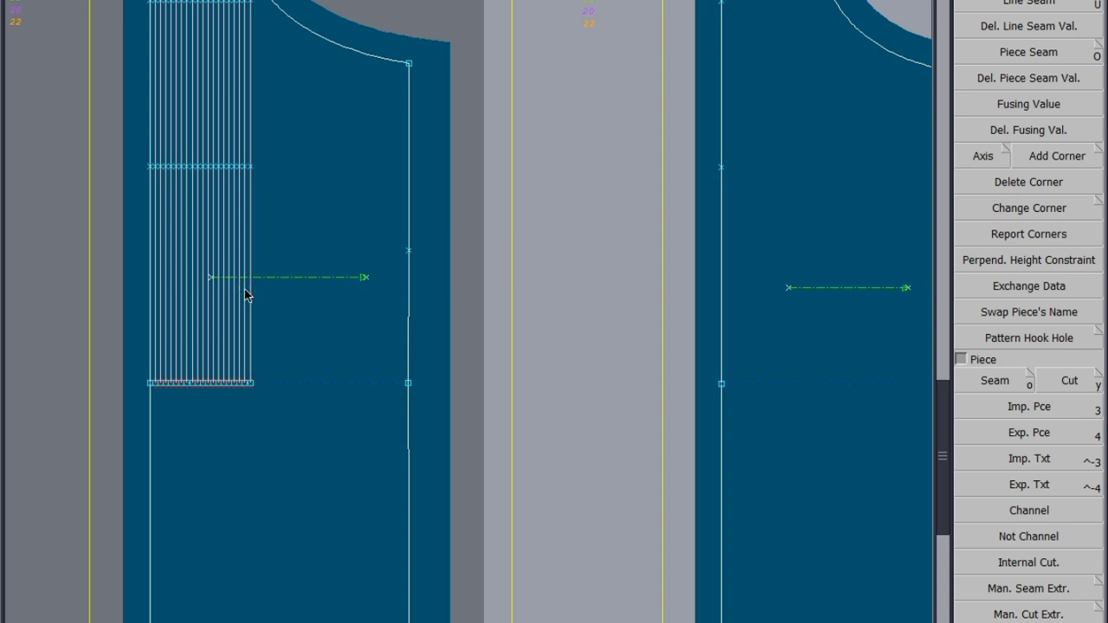
{"action": "left_click", "coordinate": [253, 295]}
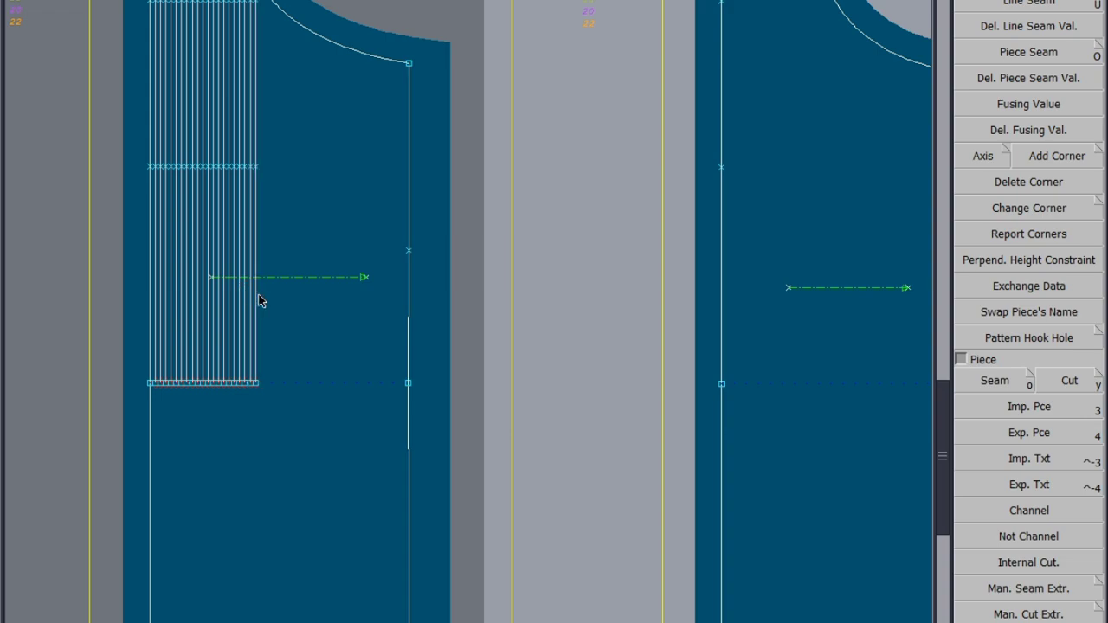
{"action": "left_click", "coordinate": [260, 296]}
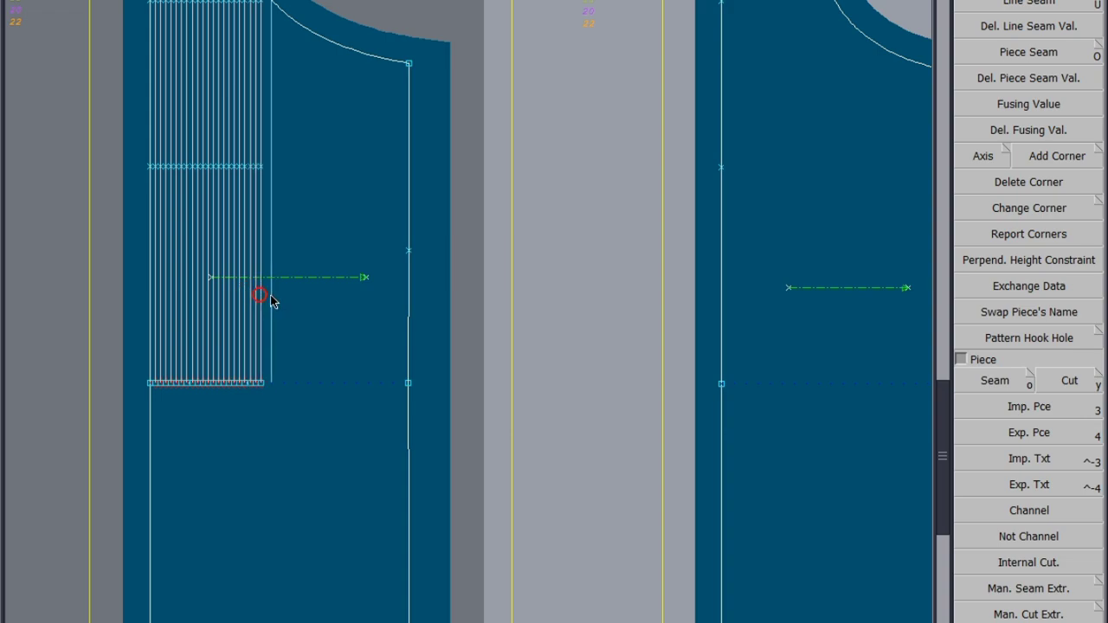
{"action": "left_click", "coordinate": [271, 302]}
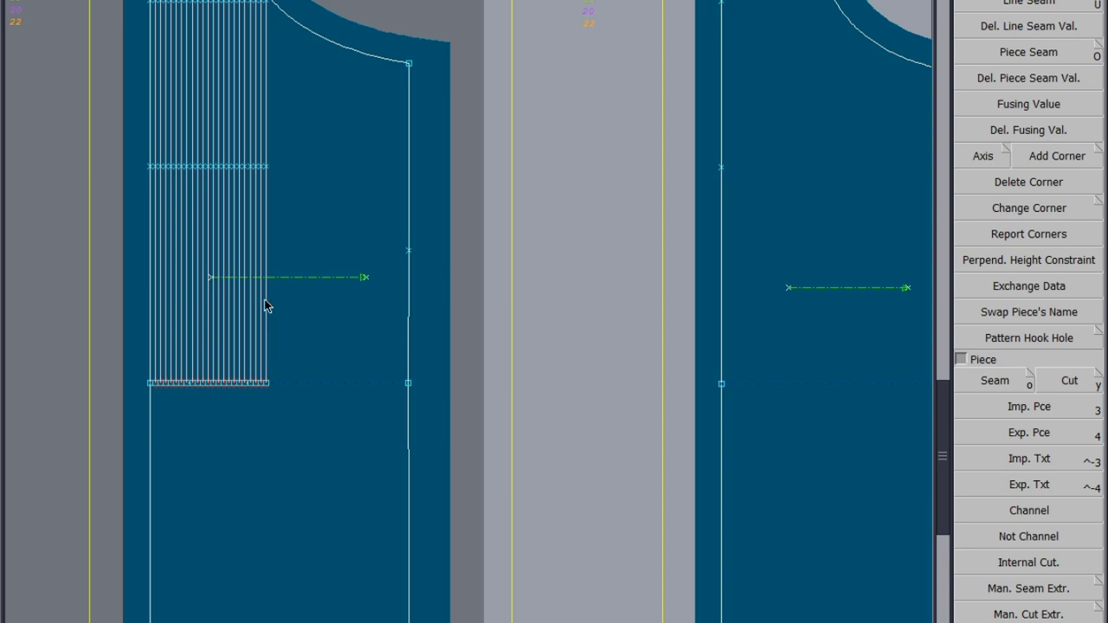
{"action": "left_click", "coordinate": [273, 307]}
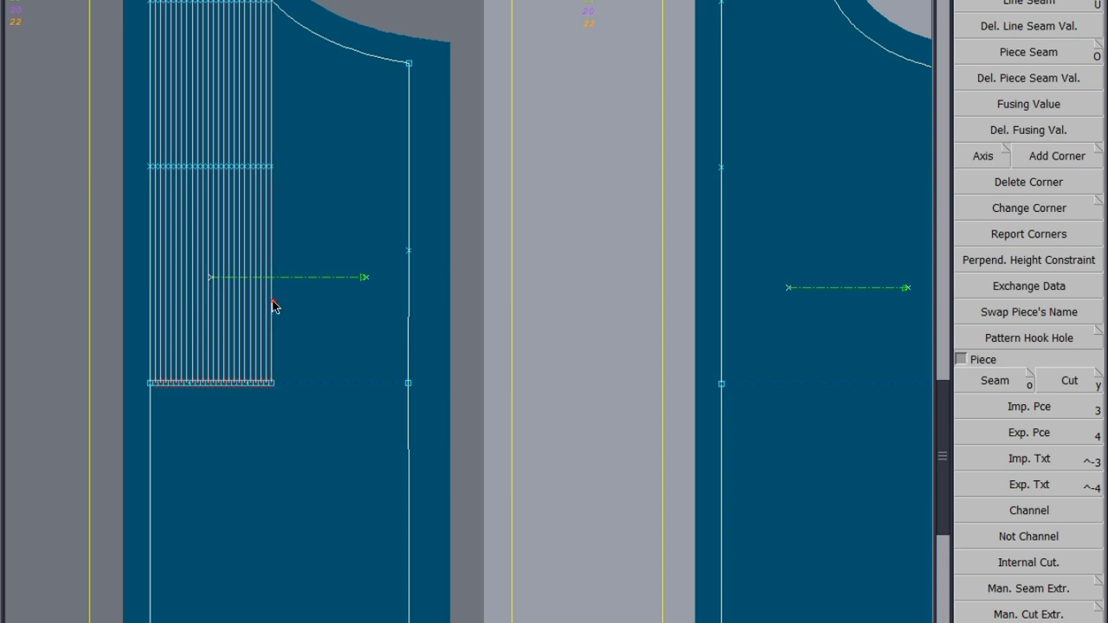
{"action": "left_click", "coordinate": [277, 305]}
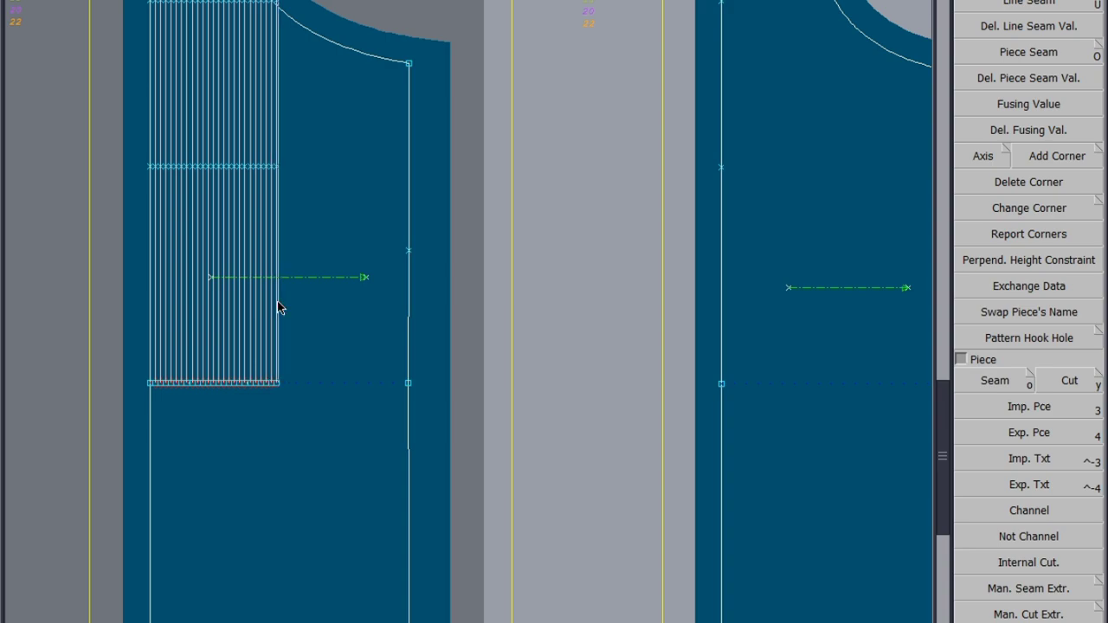
{"action": "left_click", "coordinate": [285, 306]}
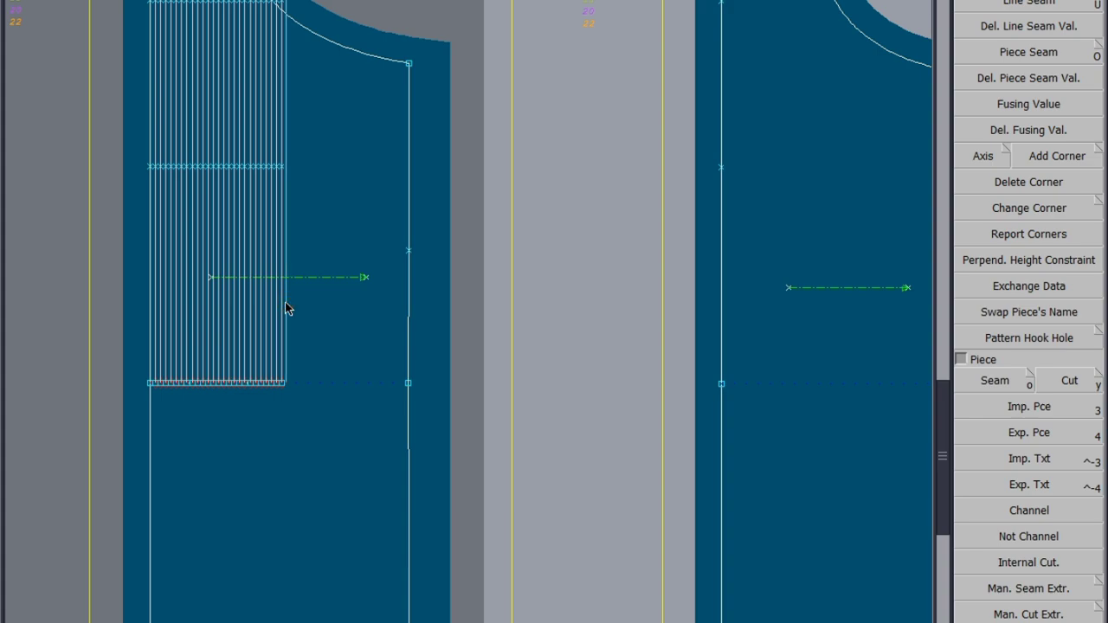
{"action": "left_click", "coordinate": [287, 309]}
{"action": "left_click", "coordinate": [287, 309]}
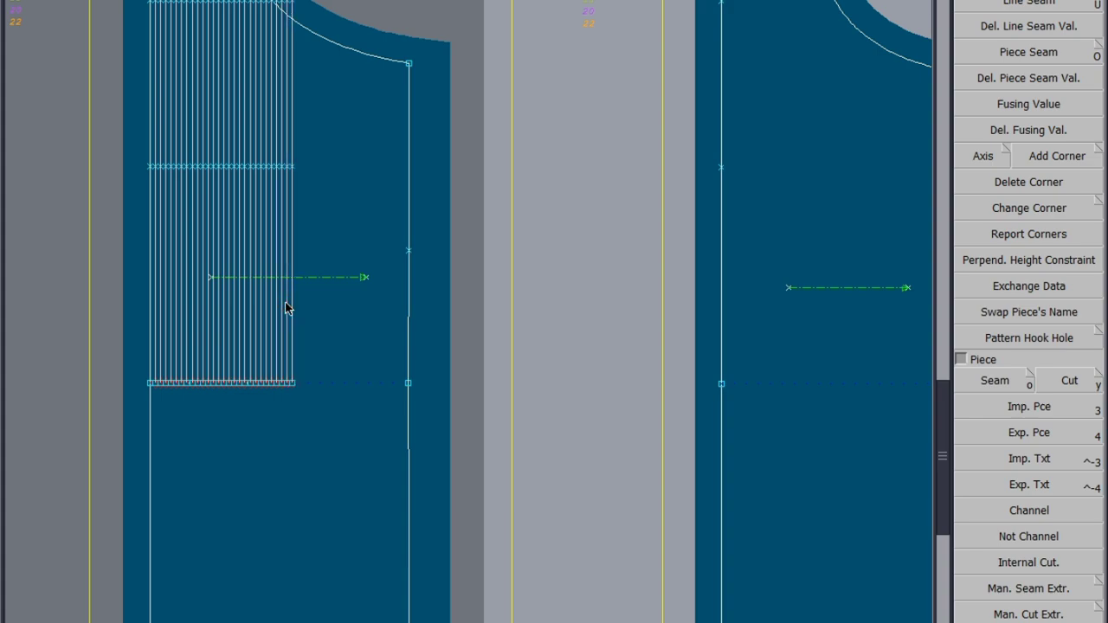
{"action": "left_click", "coordinate": [295, 307]}
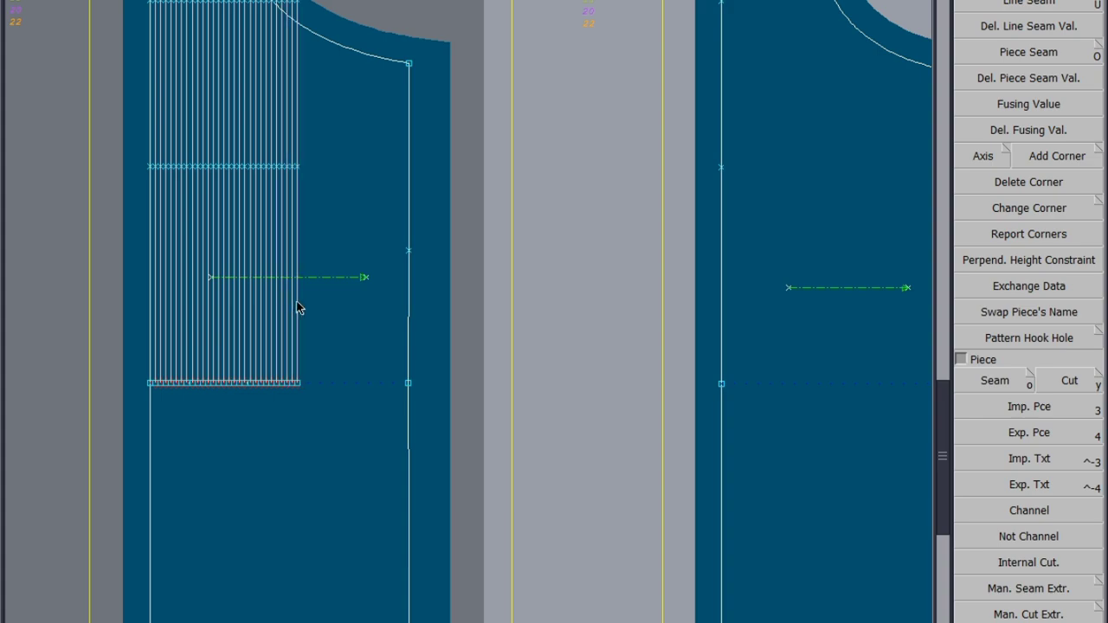
{"action": "left_click", "coordinate": [298, 308]}
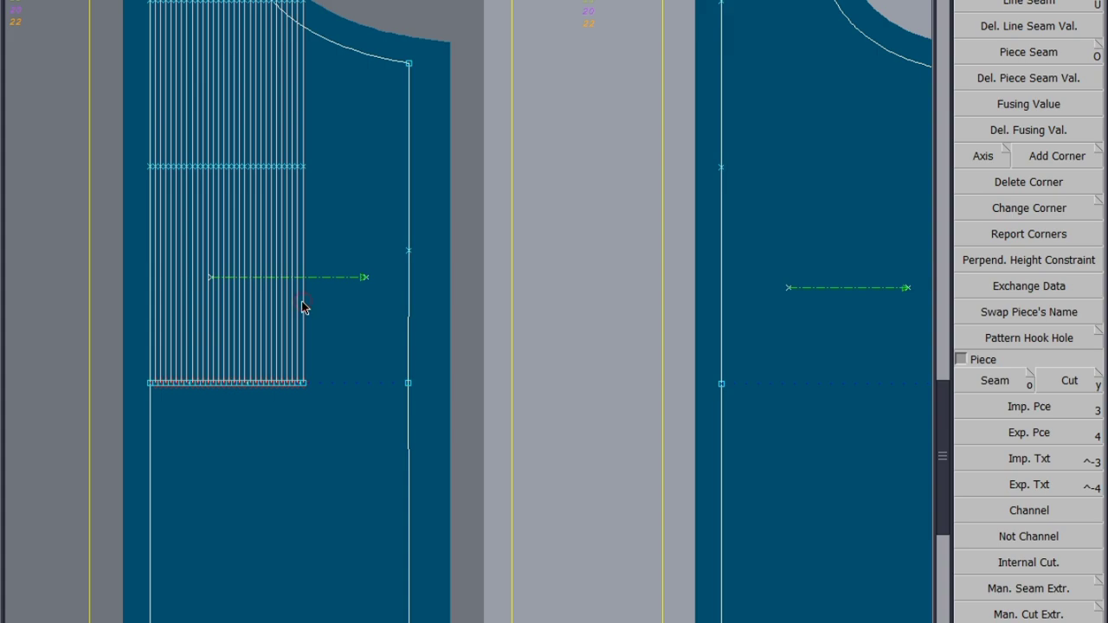
{"action": "left_click", "coordinate": [303, 307]}
{"action": "left_click", "coordinate": [310, 310]}
{"action": "left_click", "coordinate": [313, 310]}
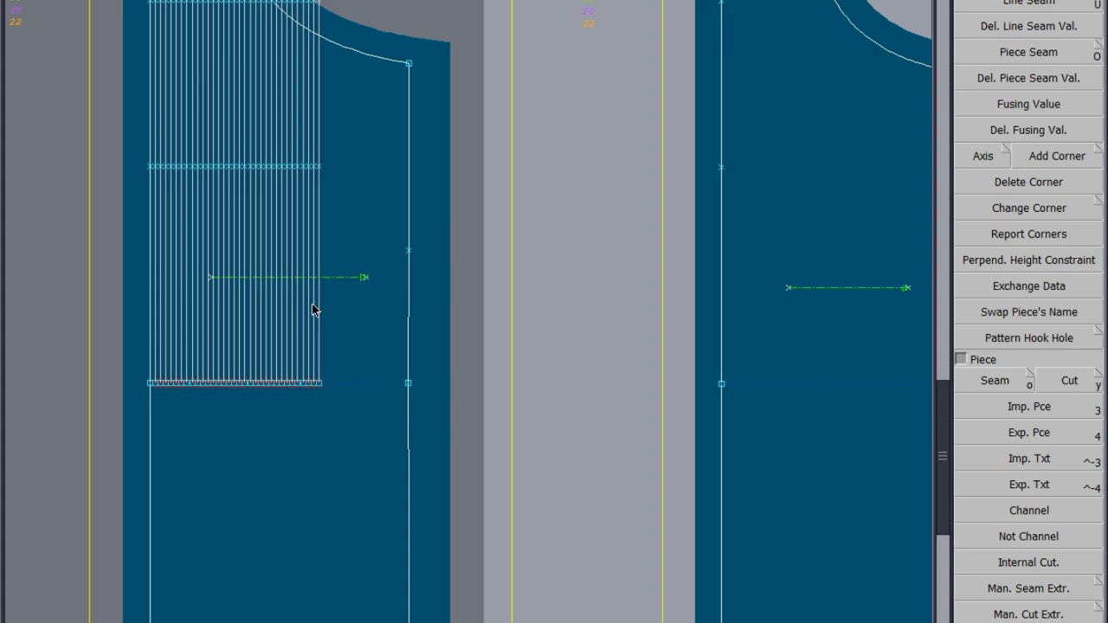
{"action": "left_click", "coordinate": [317, 309]}
{"action": "left_click", "coordinate": [326, 310]}
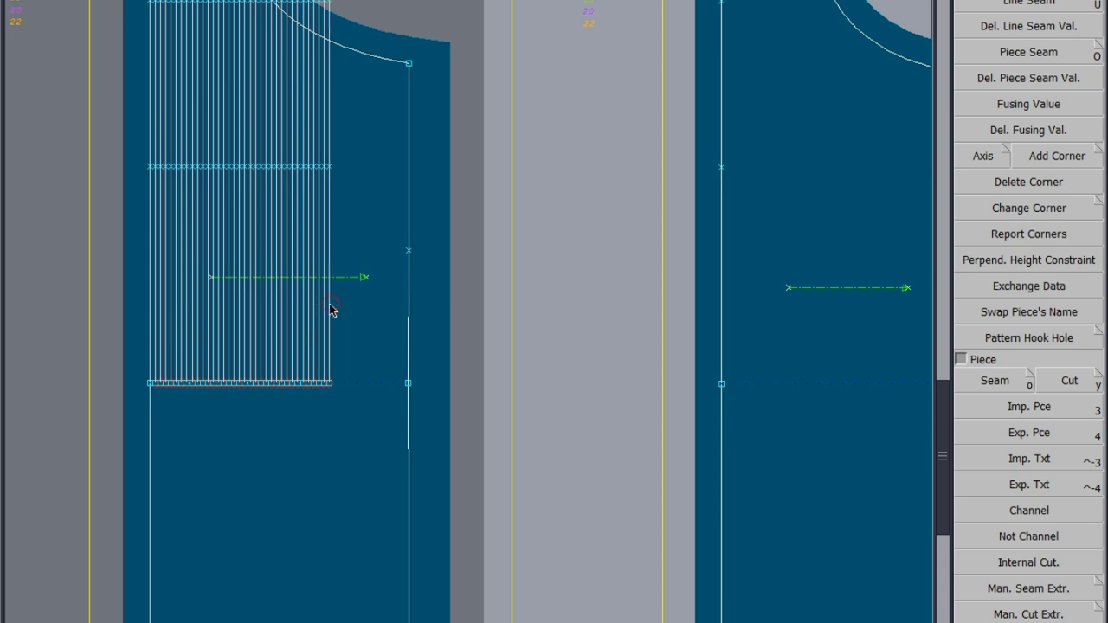
{"action": "left_click", "coordinate": [331, 310]}
{"action": "left_click", "coordinate": [336, 310]}
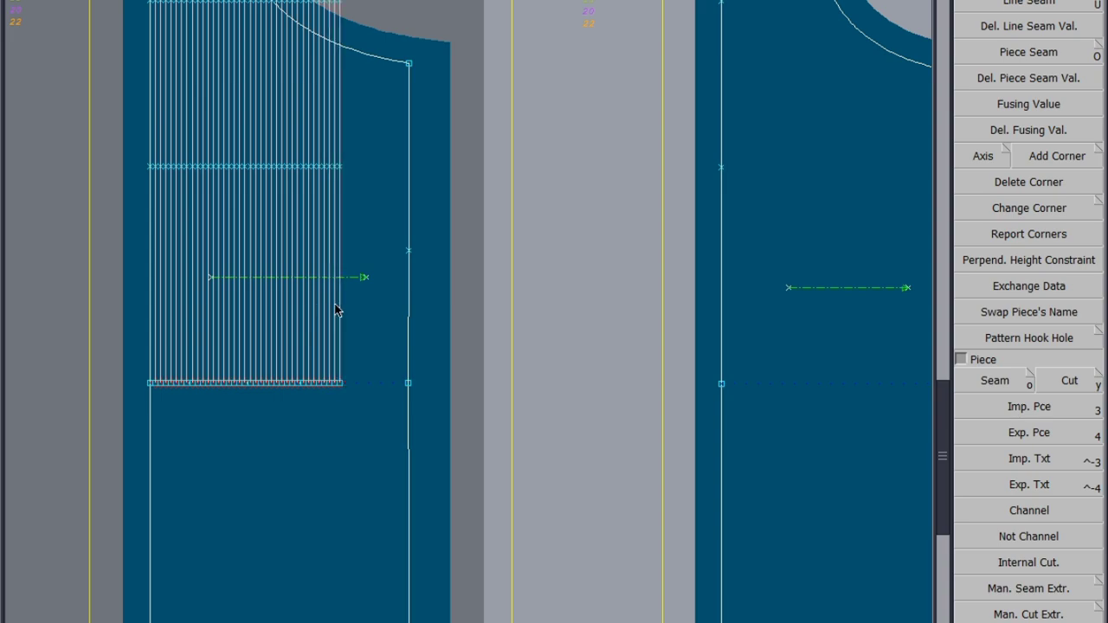
{"action": "left_click", "coordinate": [346, 314]}
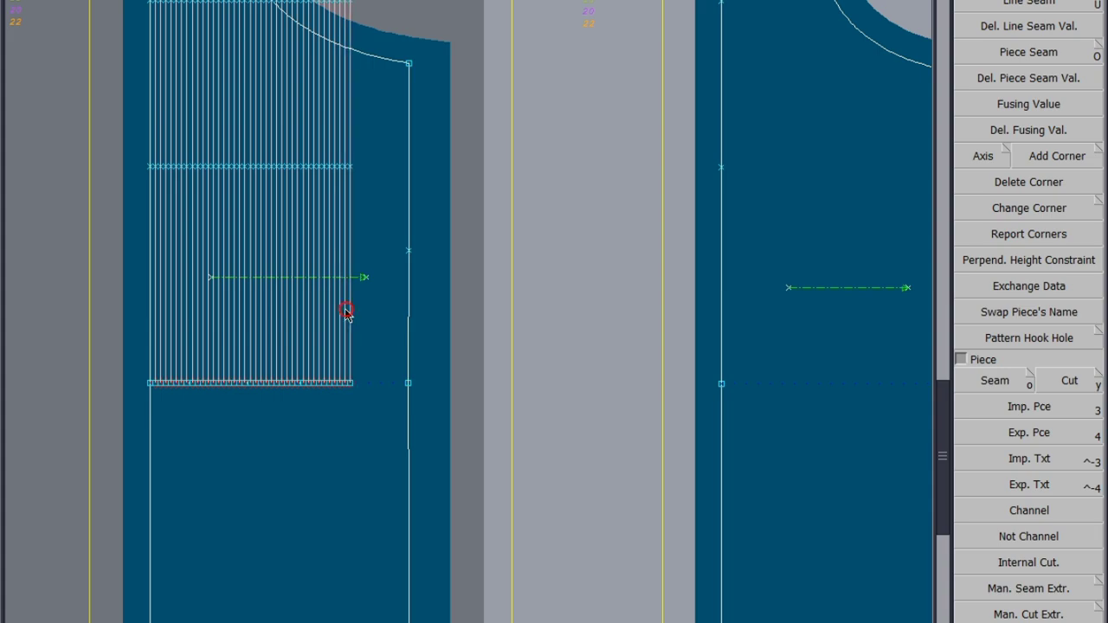
{"action": "left_click", "coordinate": [352, 315]}
{"action": "left_click", "coordinate": [352, 316]}
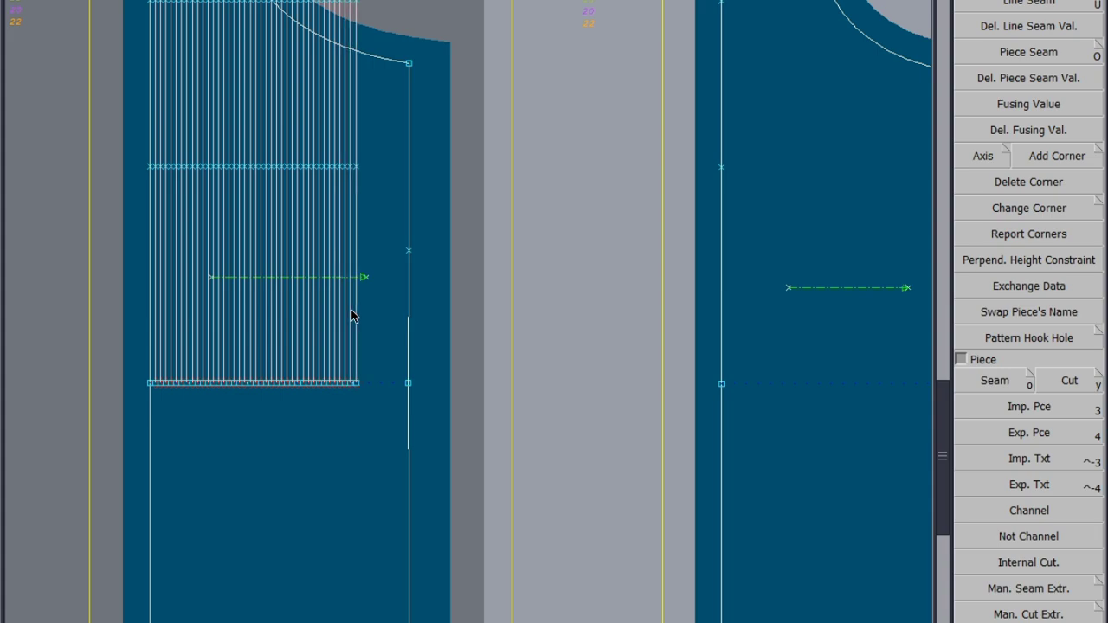
{"action": "left_click", "coordinate": [357, 316]}
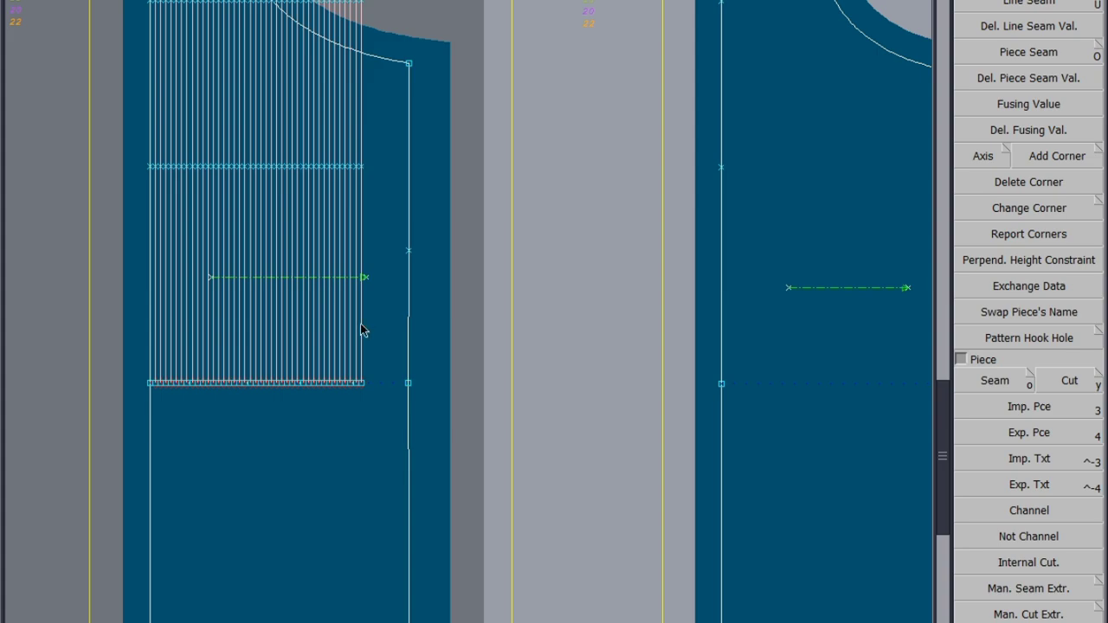
{"action": "left_click", "coordinate": [362, 320]}
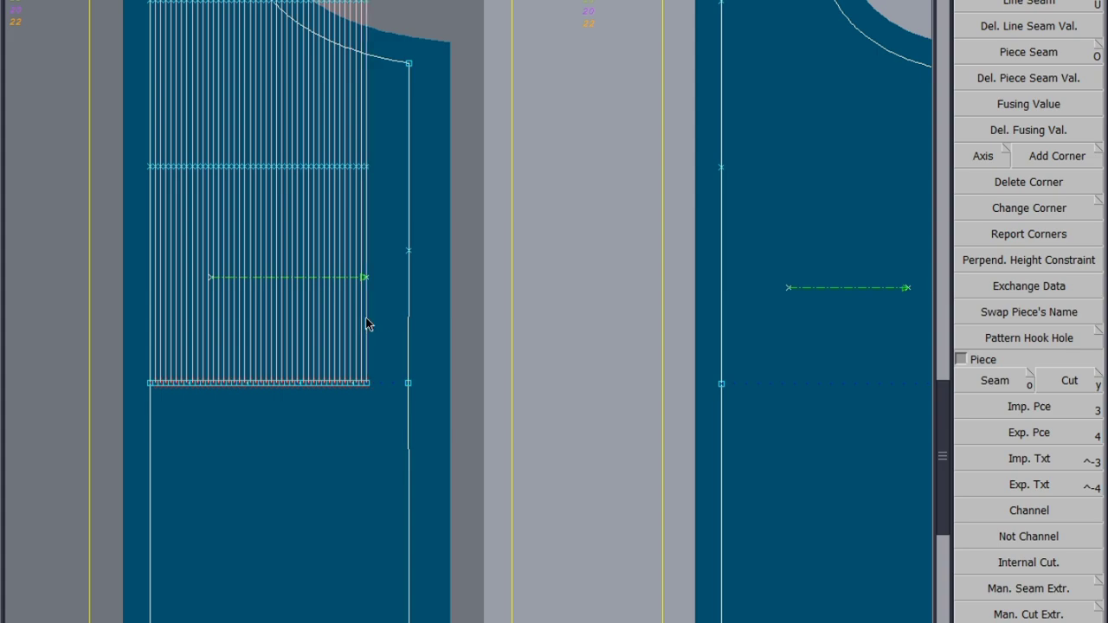
{"action": "left_click", "coordinate": [367, 320]}
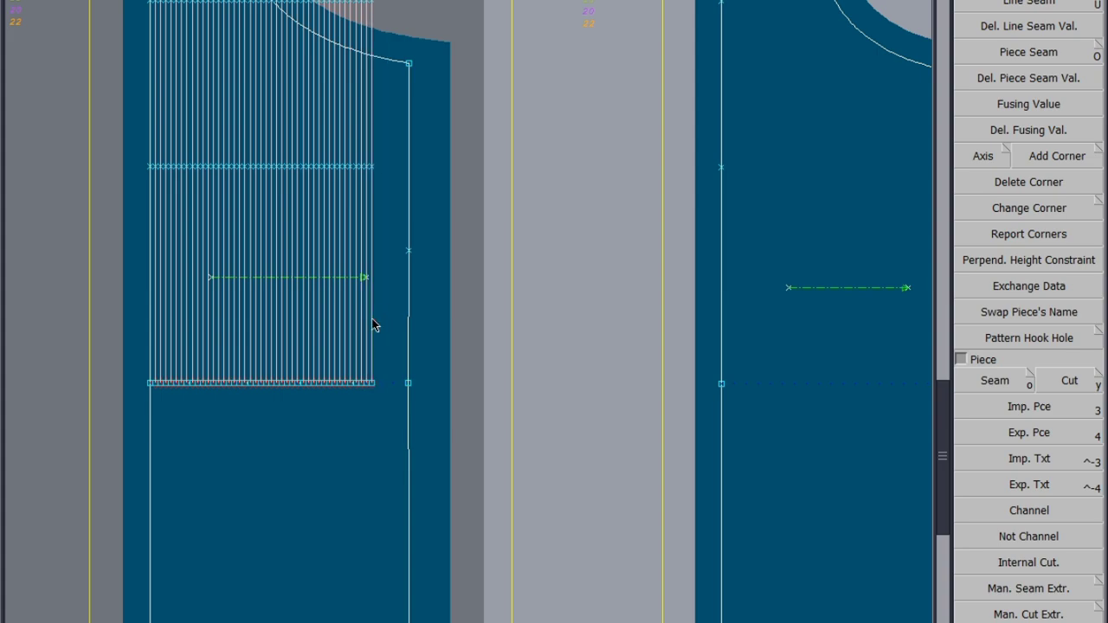
{"action": "left_click", "coordinate": [372, 320]}
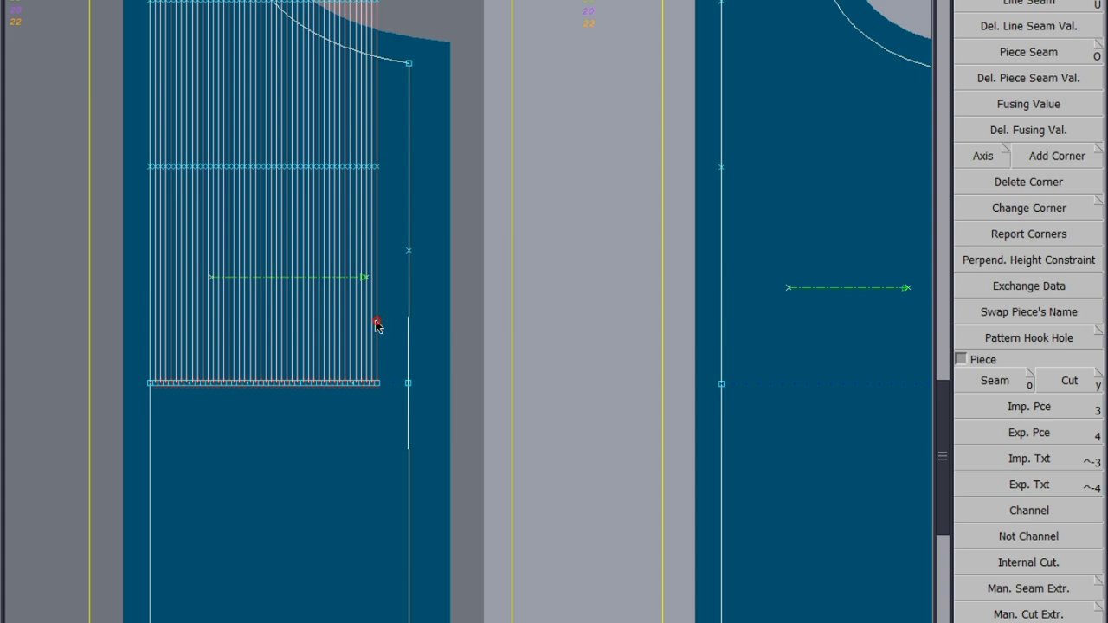
{"action": "left_click", "coordinate": [376, 322]}
{"action": "left_click", "coordinate": [383, 314]}
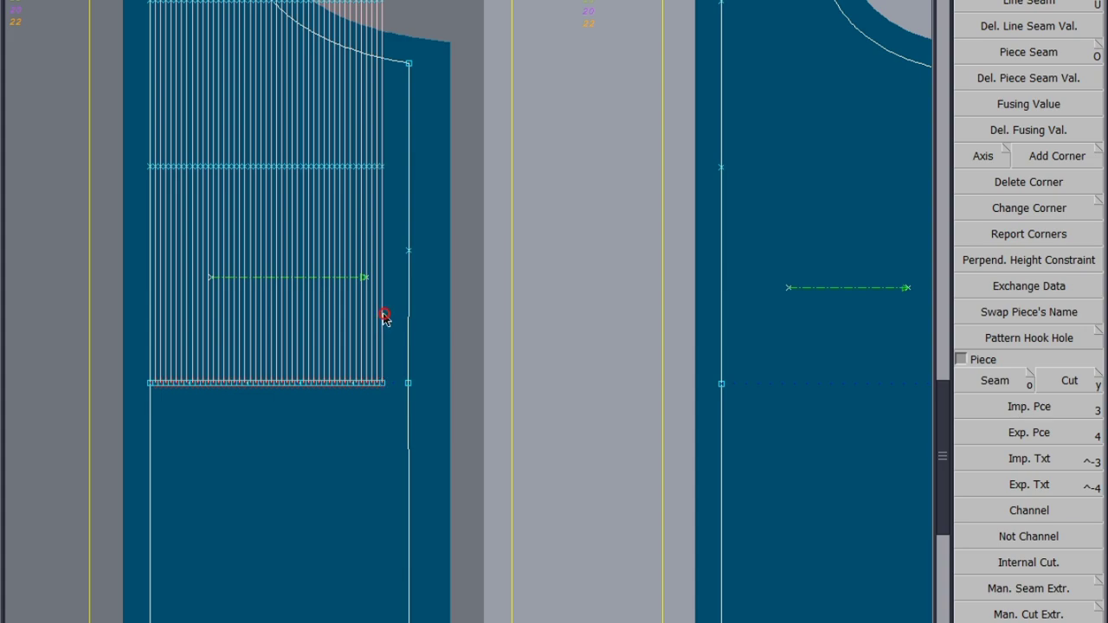
{"action": "left_click", "coordinate": [389, 310]}
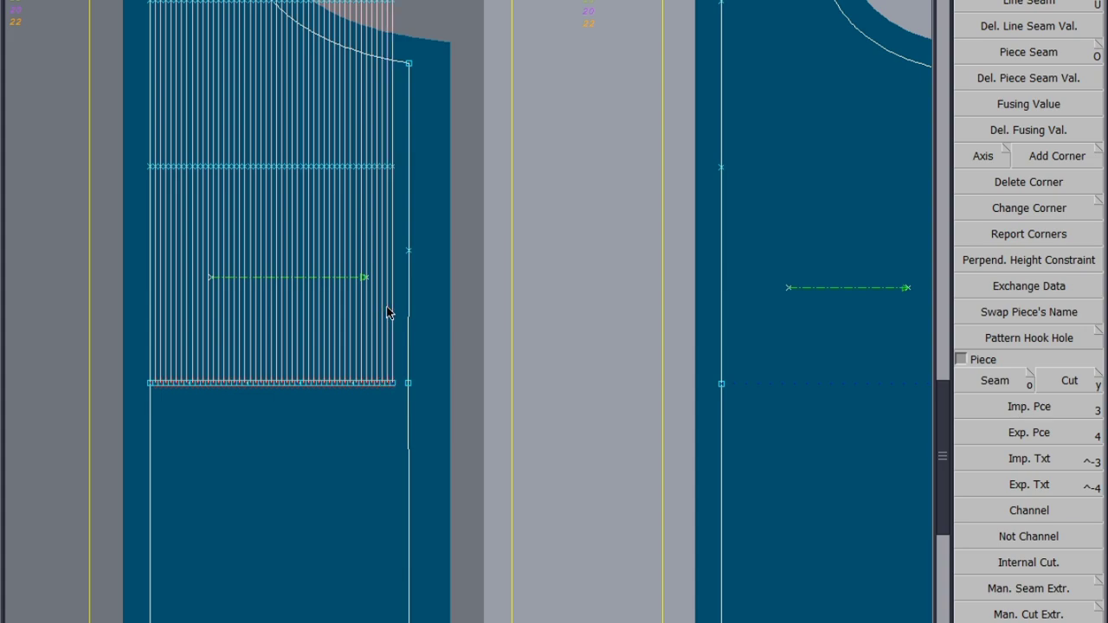
Place one more parallel shirring line beside the straight neckline edge of the first long bodice piece
{"action": "left_click", "coordinate": [395, 308]}
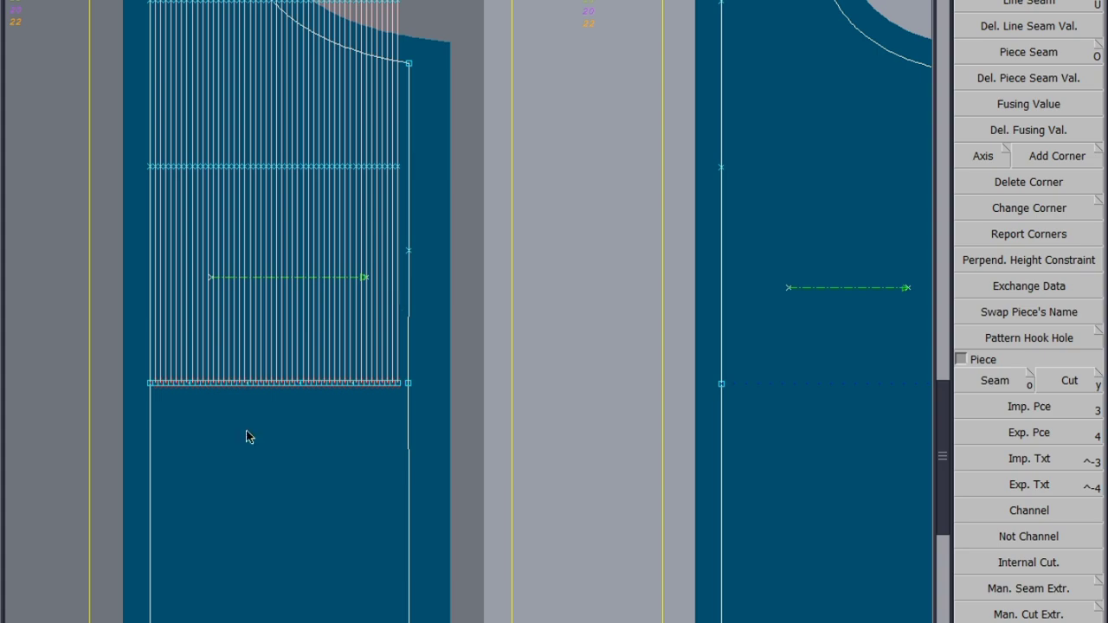
{"action": "scroll", "coordinate": [393, 419], "scroll_direction": "down", "scroll_amount": 3}
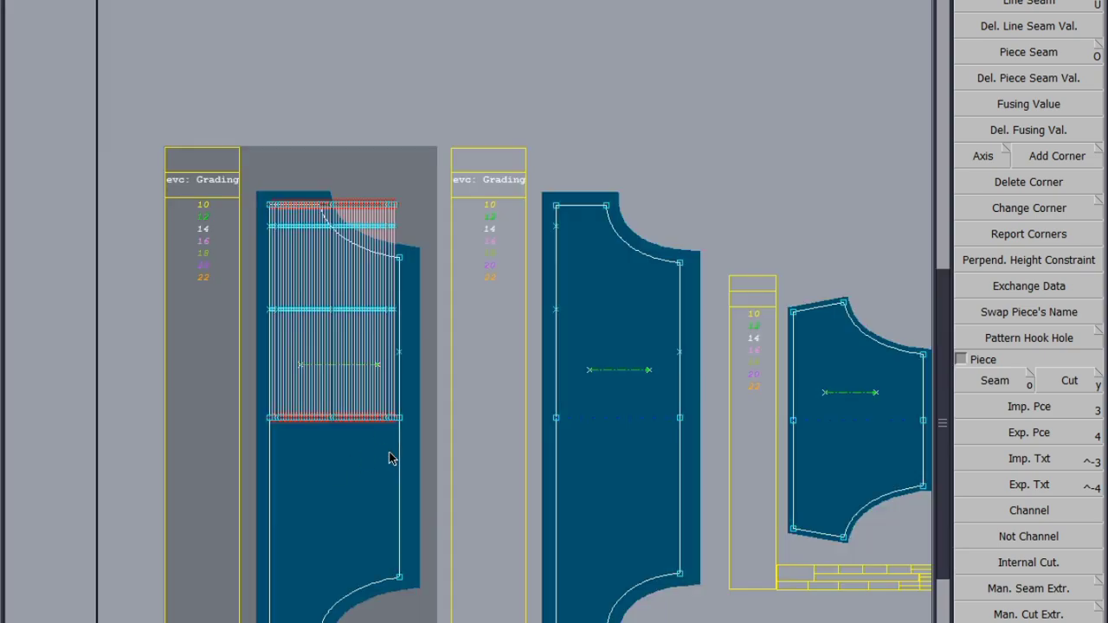
{"action": "scroll", "coordinate": [355, 251], "scroll_direction": "up", "scroll_amount": 3}
{"action": "scroll", "coordinate": [351, 262], "scroll_direction": "up", "scroll_amount": 3}
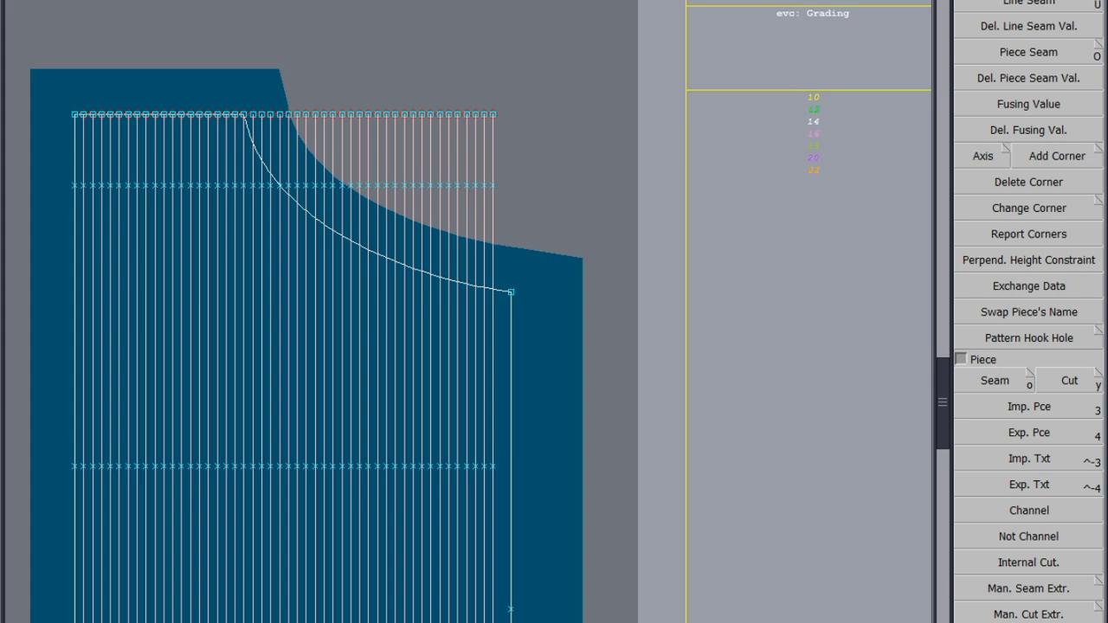
Trim the shirring lines extending past the curved armhole edge back to that curve with Adjust 2 Lines, working inward from the neckline end
{"action": "key", "text": "F3"}
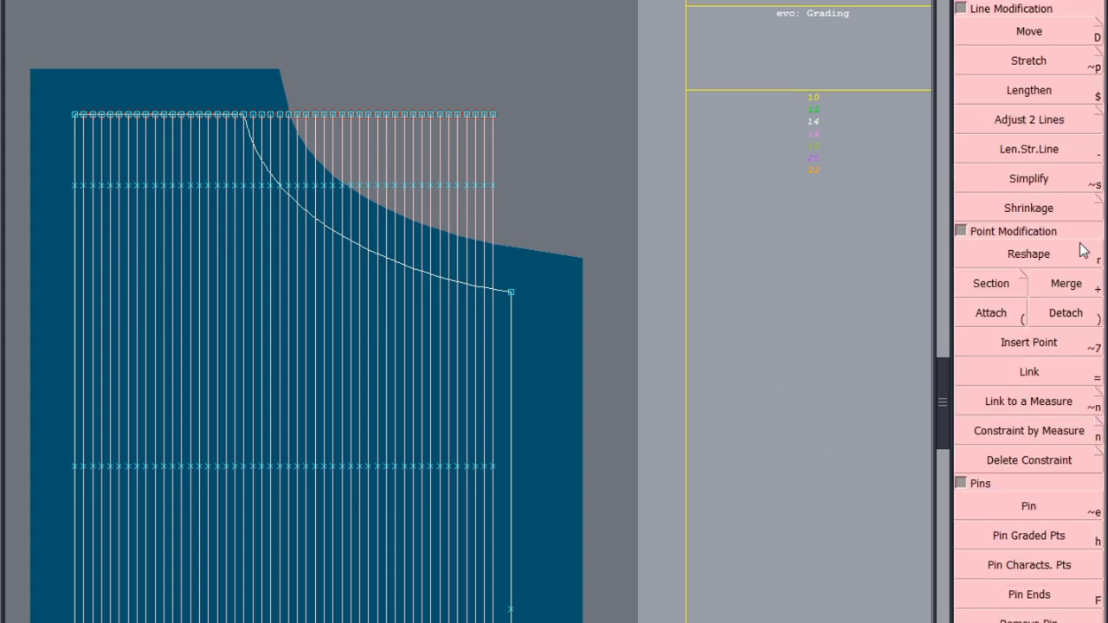
{"action": "left_click", "coordinate": [1034, 118]}
{"action": "scroll", "coordinate": [382, 275], "scroll_direction": "up", "scroll_amount": 3}
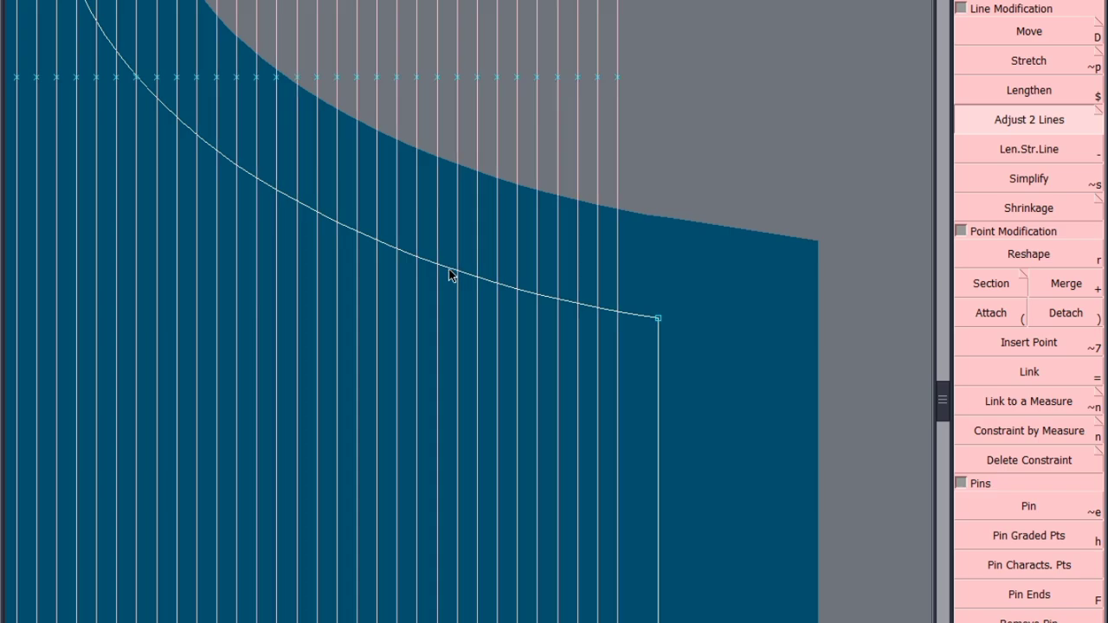
{"action": "left_click", "coordinate": [617, 332]}
{"action": "left_click", "coordinate": [612, 311]}
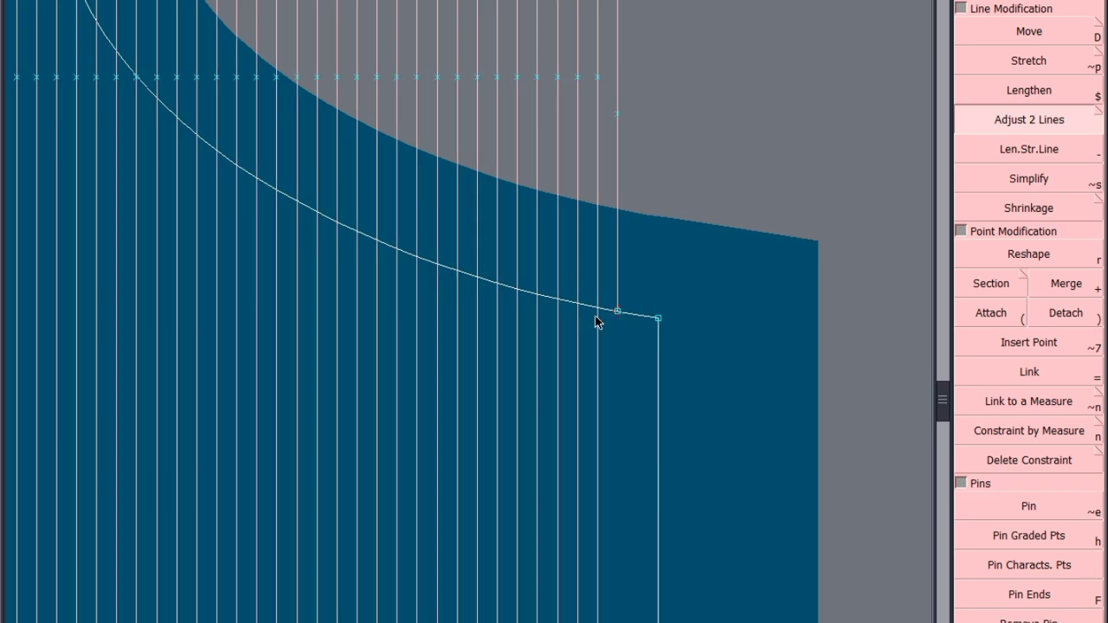
{"action": "left_click", "coordinate": [611, 330]}
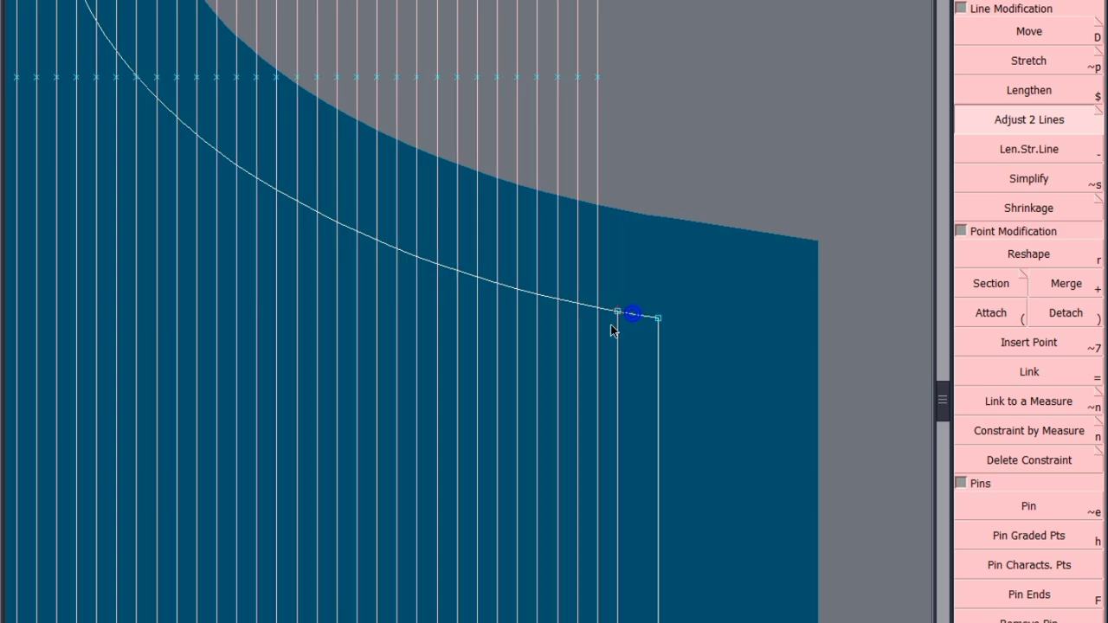
{"action": "left_click", "coordinate": [594, 316]}
{"action": "left_click", "coordinate": [597, 321]}
{"action": "left_click", "coordinate": [588, 320]}
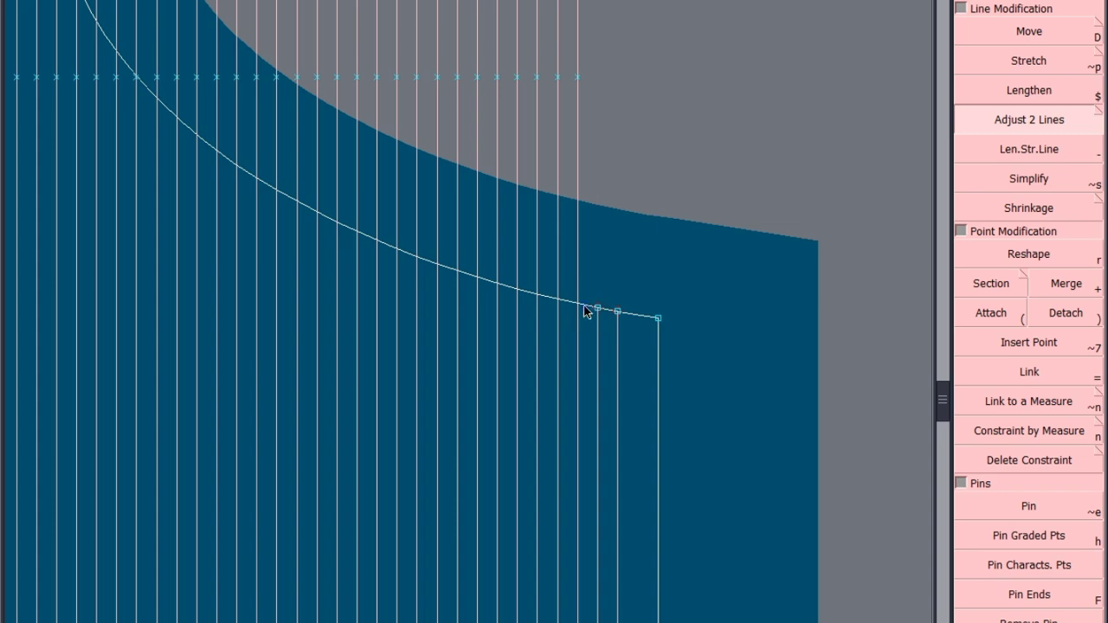
{"action": "left_click", "coordinate": [578, 316]}
{"action": "left_click", "coordinate": [560, 312]}
{"action": "left_click", "coordinate": [554, 313]}
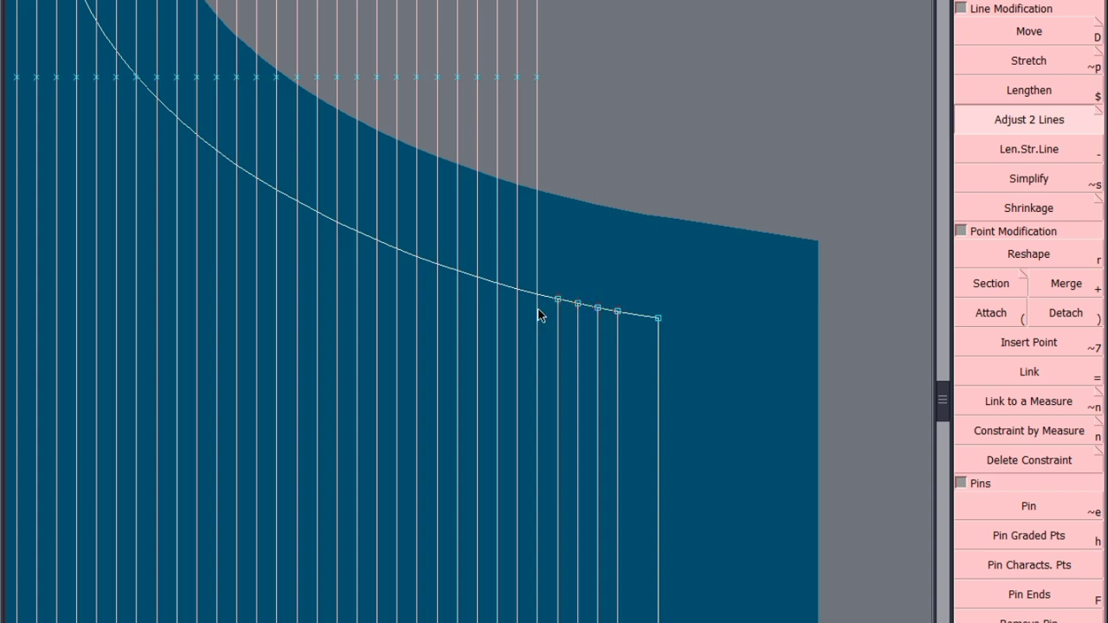
{"action": "left_click", "coordinate": [537, 305]}
{"action": "left_click", "coordinate": [519, 307]}
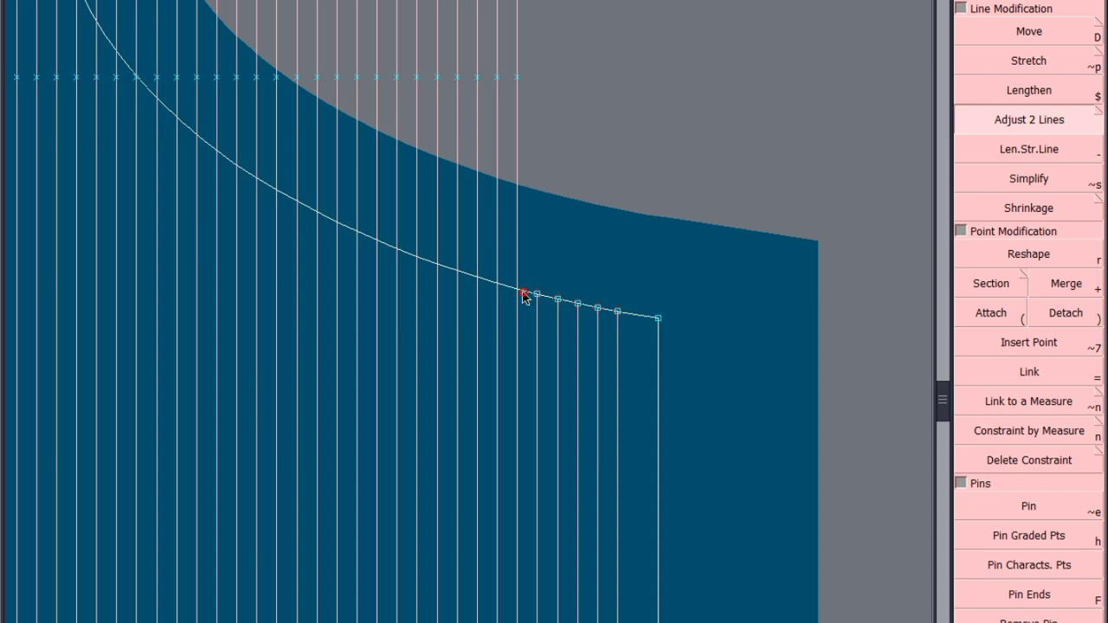
{"action": "left_click", "coordinate": [517, 303]}
{"action": "left_click", "coordinate": [507, 293]}
{"action": "scroll", "coordinate": [425, 257], "scroll_direction": "up", "scroll_amount": 3}
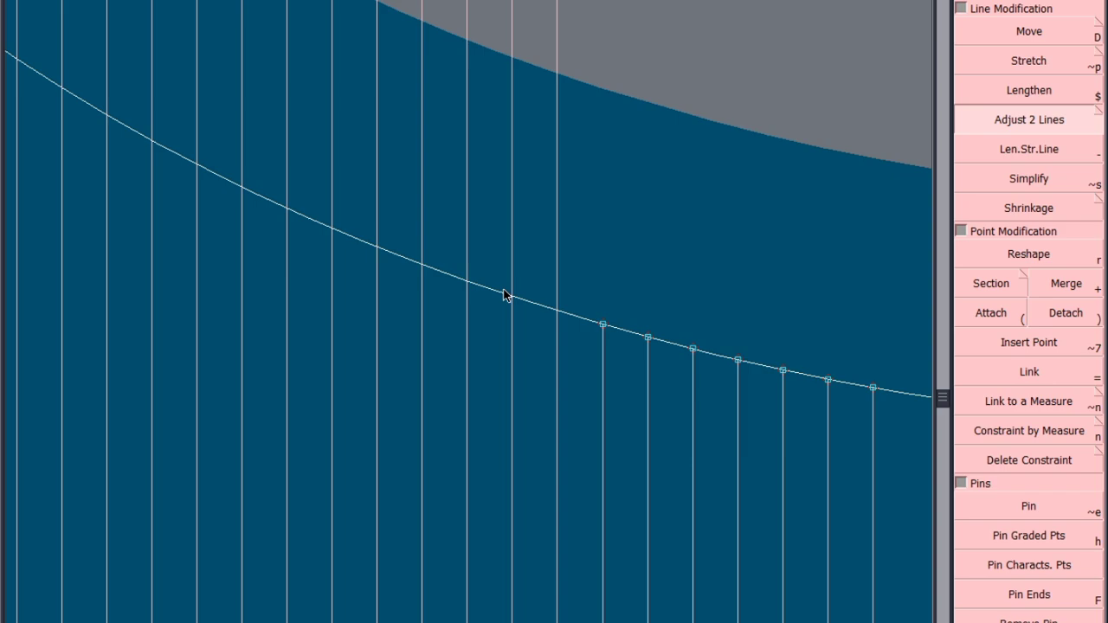
{"action": "left_click", "coordinate": [568, 318]}
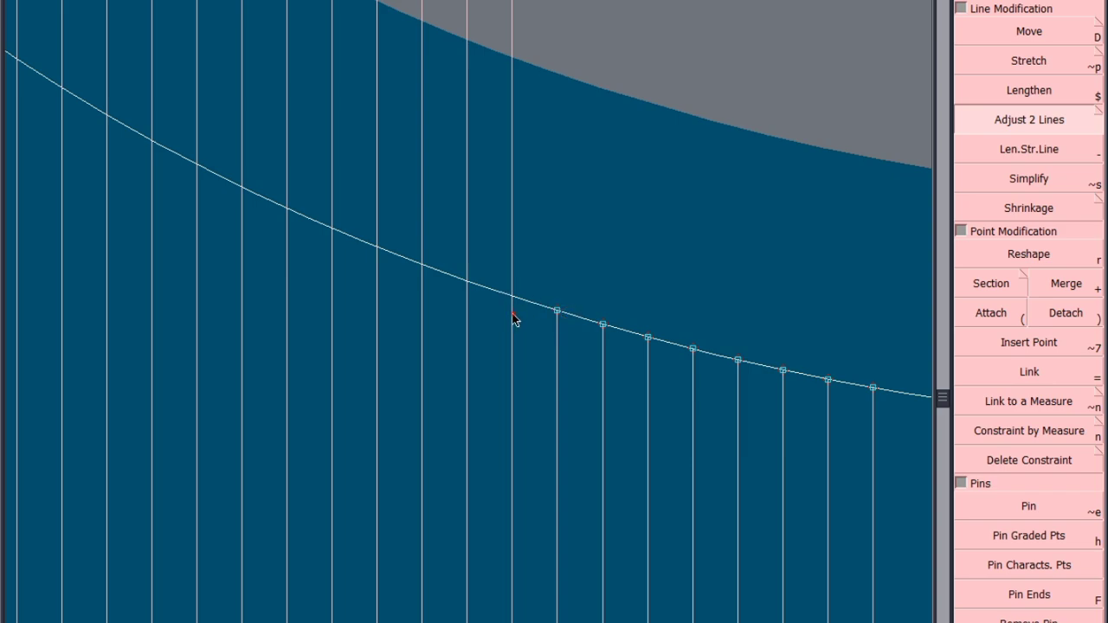
{"action": "left_click", "coordinate": [507, 299]}
{"action": "left_click", "coordinate": [479, 295]}
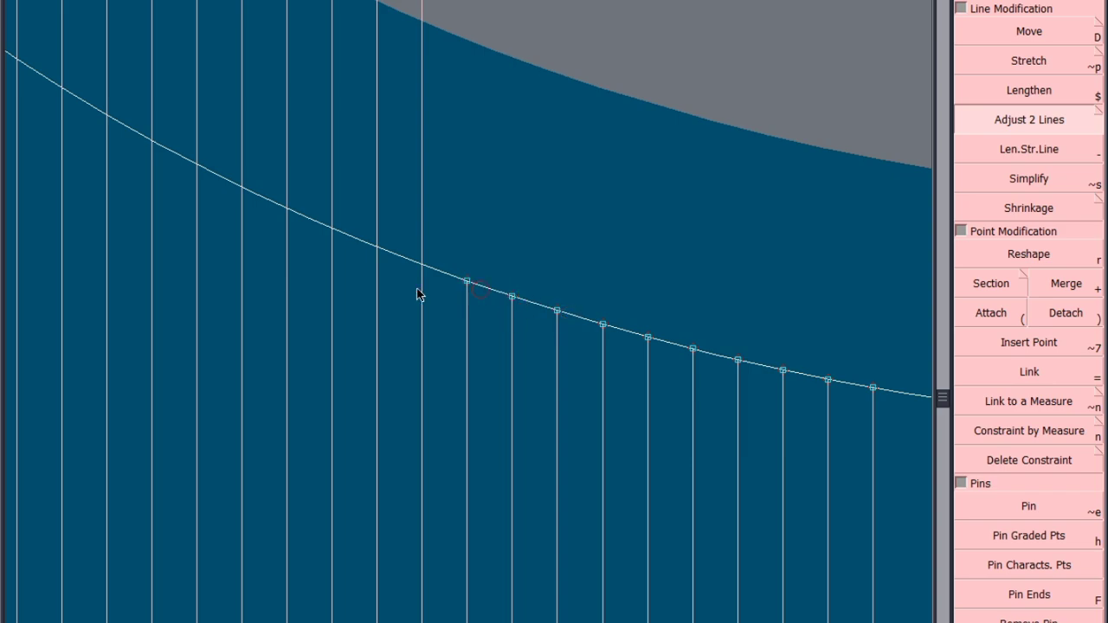
{"action": "left_click", "coordinate": [440, 274]}
{"action": "left_click", "coordinate": [394, 258]}
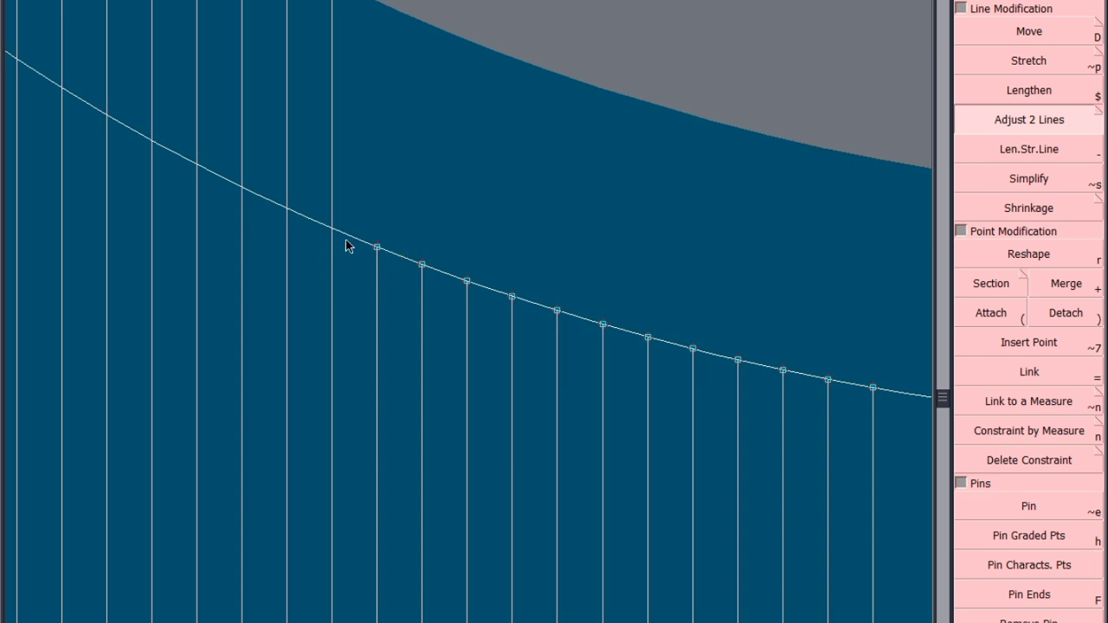
{"action": "left_click", "coordinate": [346, 242]}
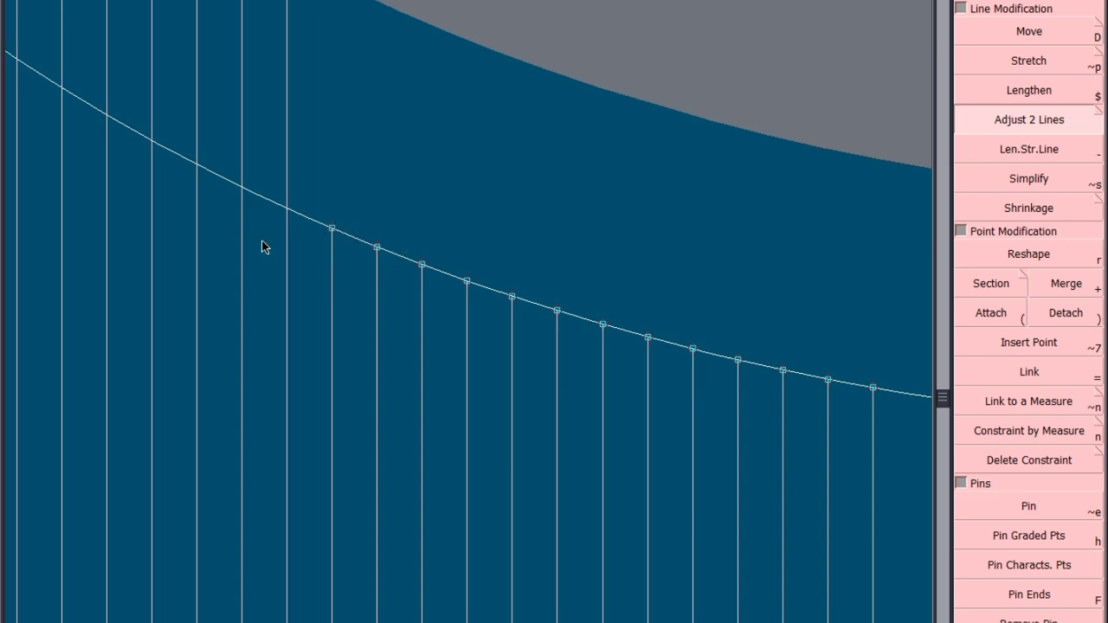
{"action": "left_click", "coordinate": [307, 217]}
{"action": "left_click", "coordinate": [260, 194]}
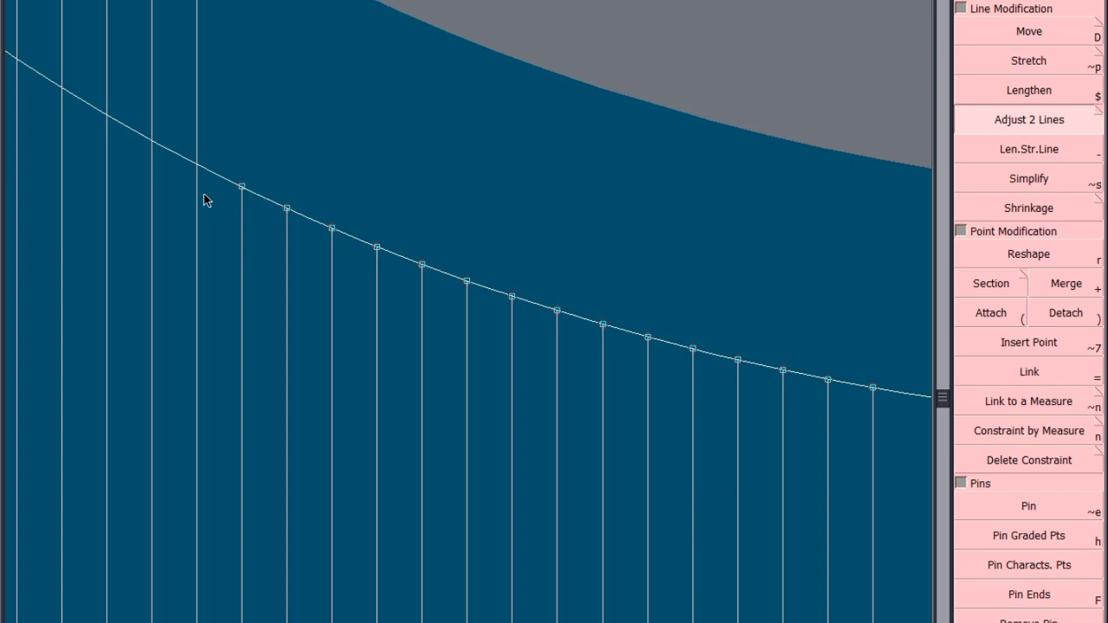
{"action": "left_click", "coordinate": [208, 174]}
{"action": "scroll", "coordinate": [411, 310], "scroll_direction": "down", "scroll_amount": 1}
{"action": "scroll", "coordinate": [440, 326], "scroll_direction": "down", "scroll_amount": 1}
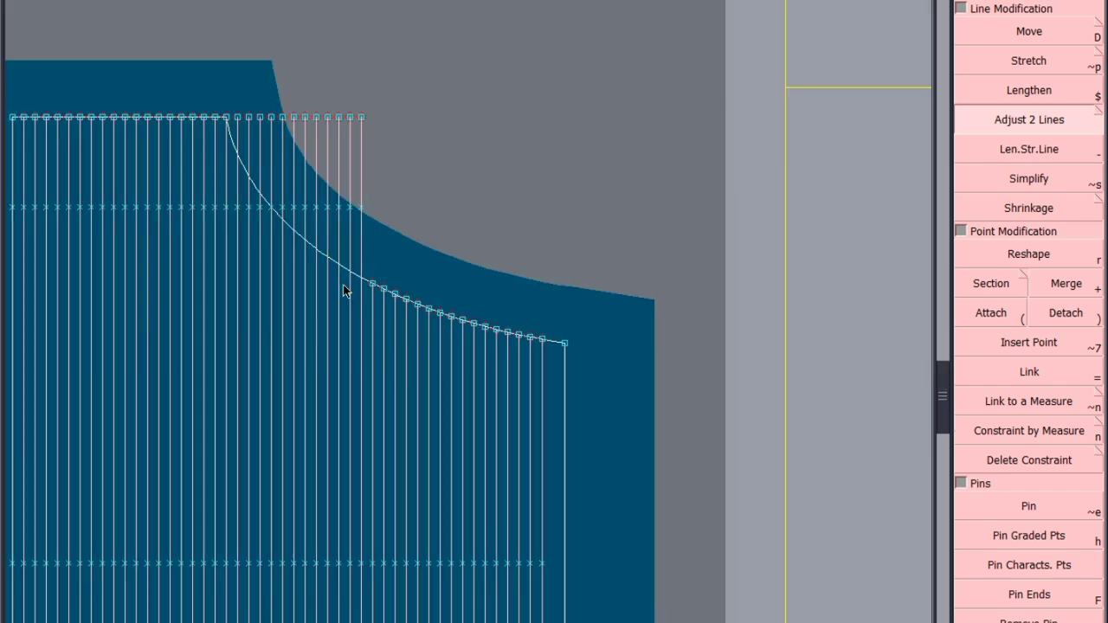
{"action": "scroll", "coordinate": [308, 255], "scroll_direction": "up", "scroll_amount": 1}
{"action": "scroll", "coordinate": [385, 311], "scroll_direction": "up", "scroll_amount": 2}
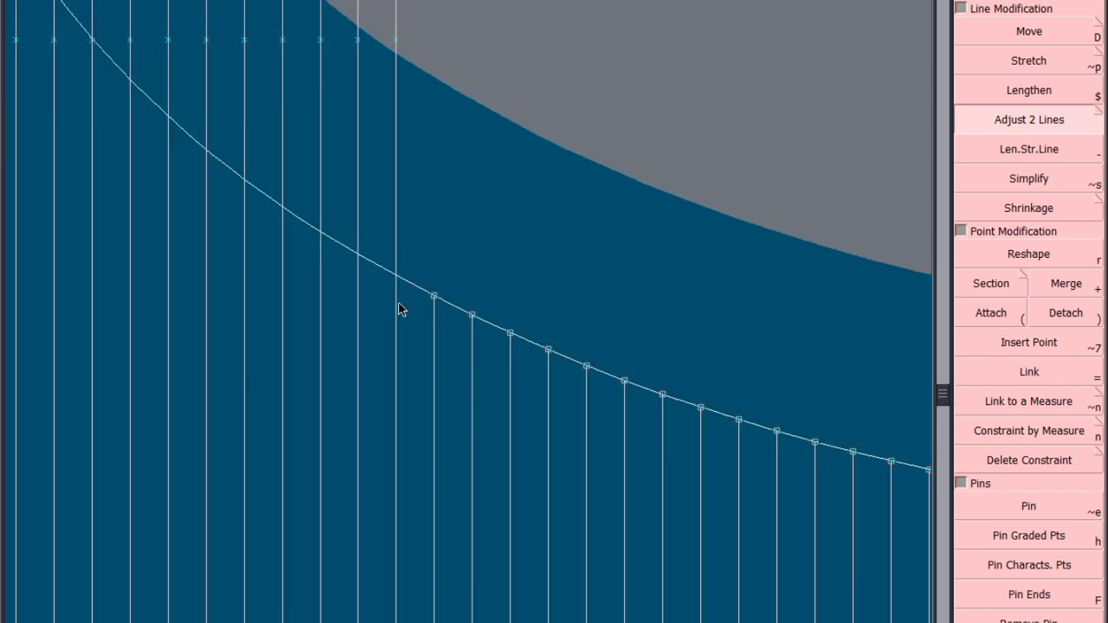
{"action": "left_click", "coordinate": [362, 260]}
{"action": "left_click", "coordinate": [321, 254]}
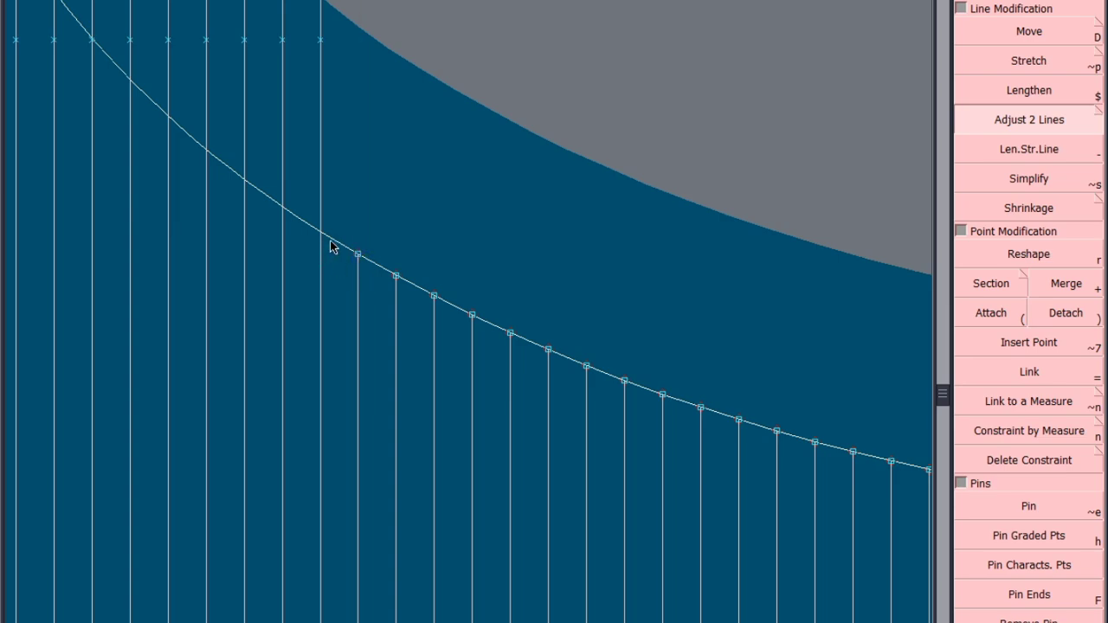
{"action": "left_click", "coordinate": [285, 235]}
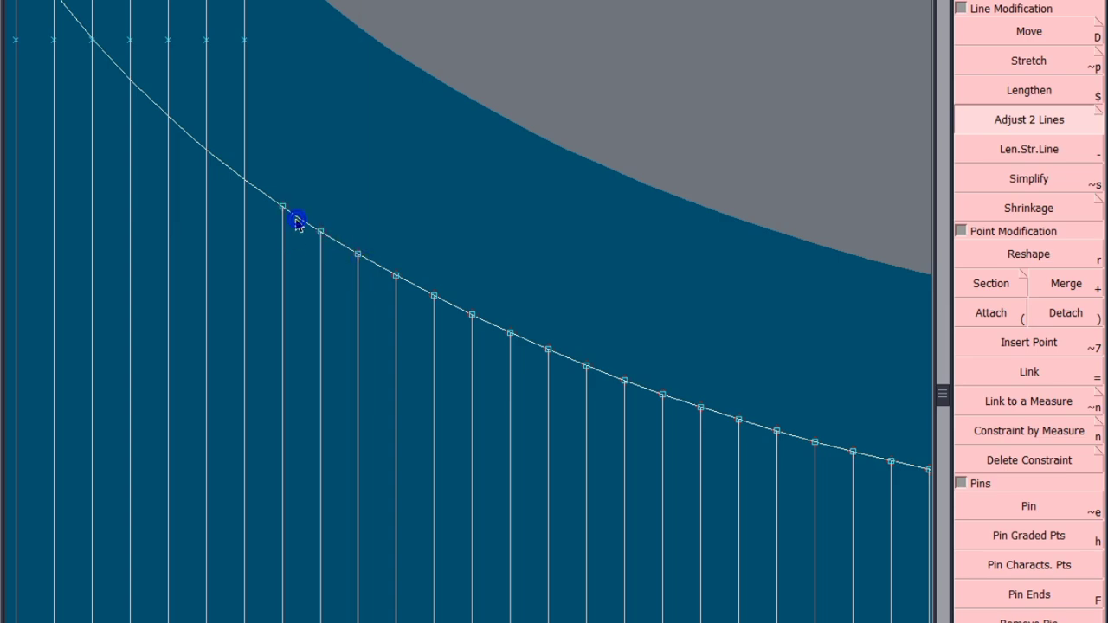
{"action": "left_click", "coordinate": [246, 188]}
{"action": "left_click", "coordinate": [218, 165]}
{"action": "scroll", "coordinate": [514, 388], "scroll_direction": "down", "scroll_amount": 2}
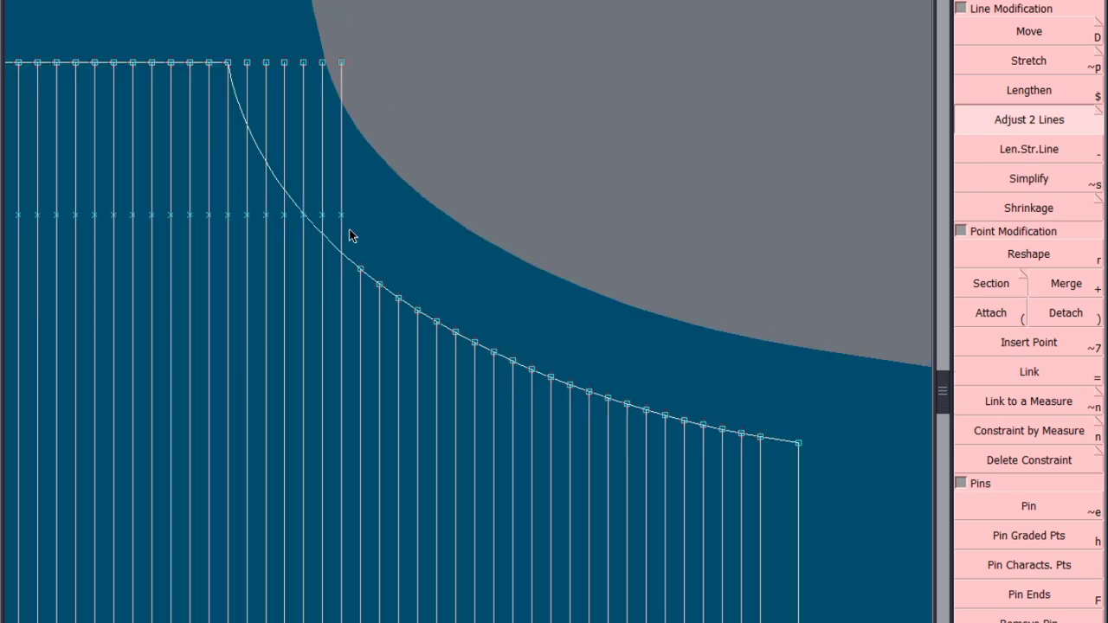
{"action": "scroll", "coordinate": [334, 260], "scroll_direction": "up", "scroll_amount": 2}
{"action": "left_click", "coordinate": [356, 287]}
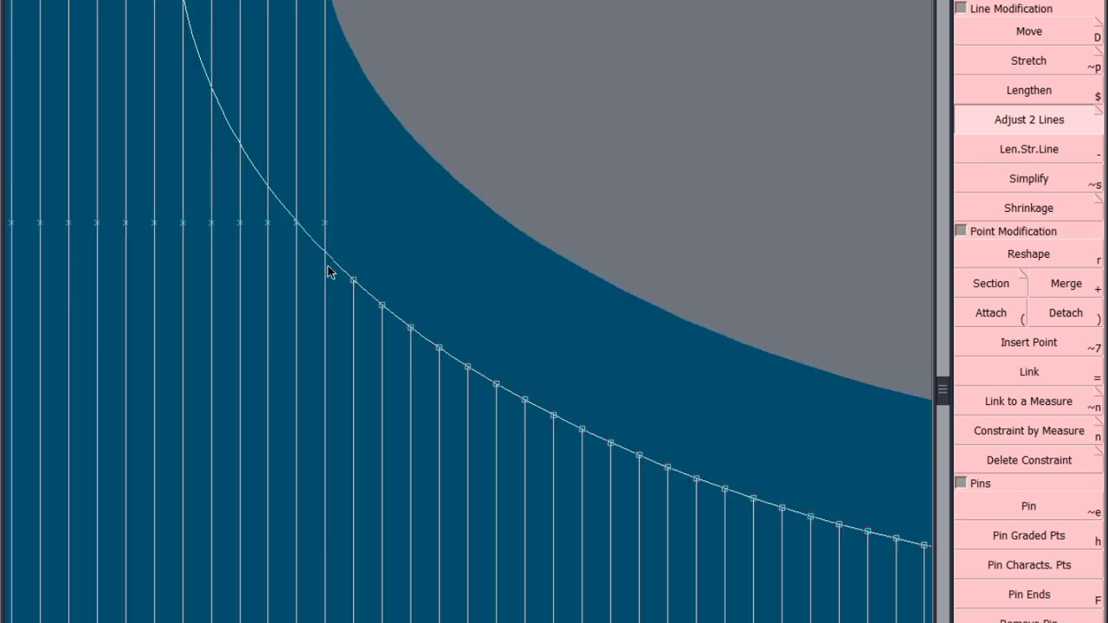
{"action": "left_click", "coordinate": [335, 268]}
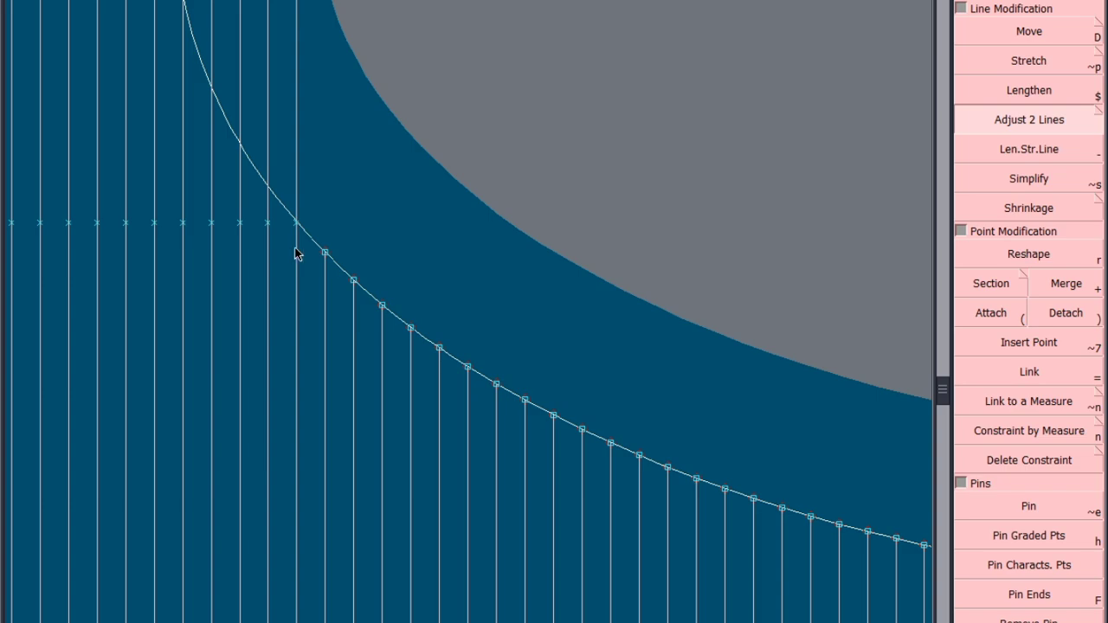
{"action": "left_click", "coordinate": [312, 240]}
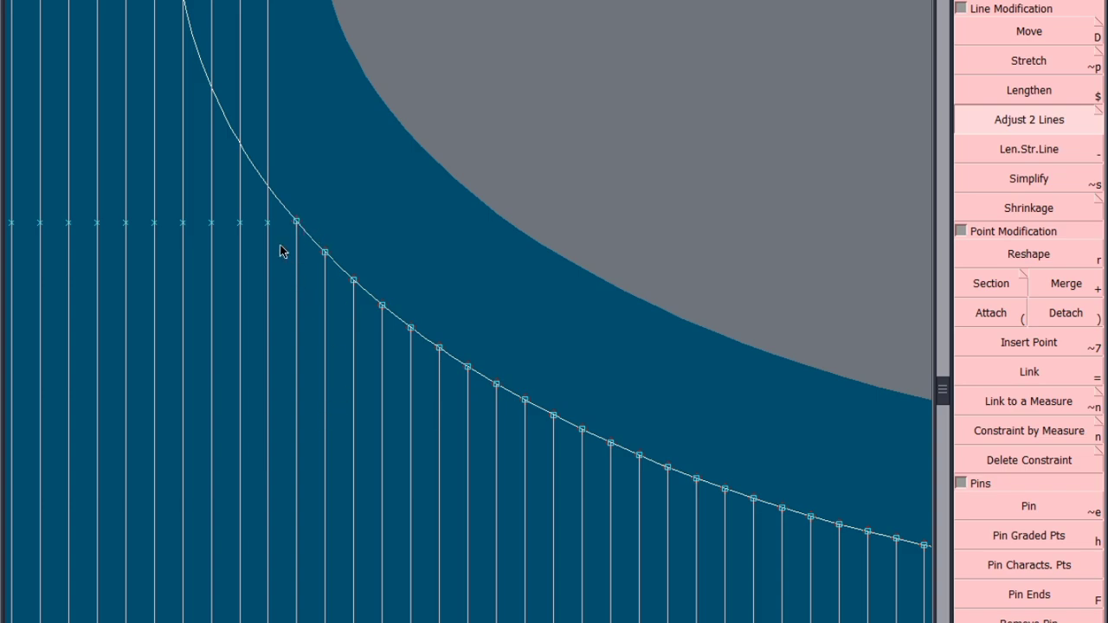
{"action": "left_click", "coordinate": [270, 208]}
{"action": "left_click", "coordinate": [253, 166]}
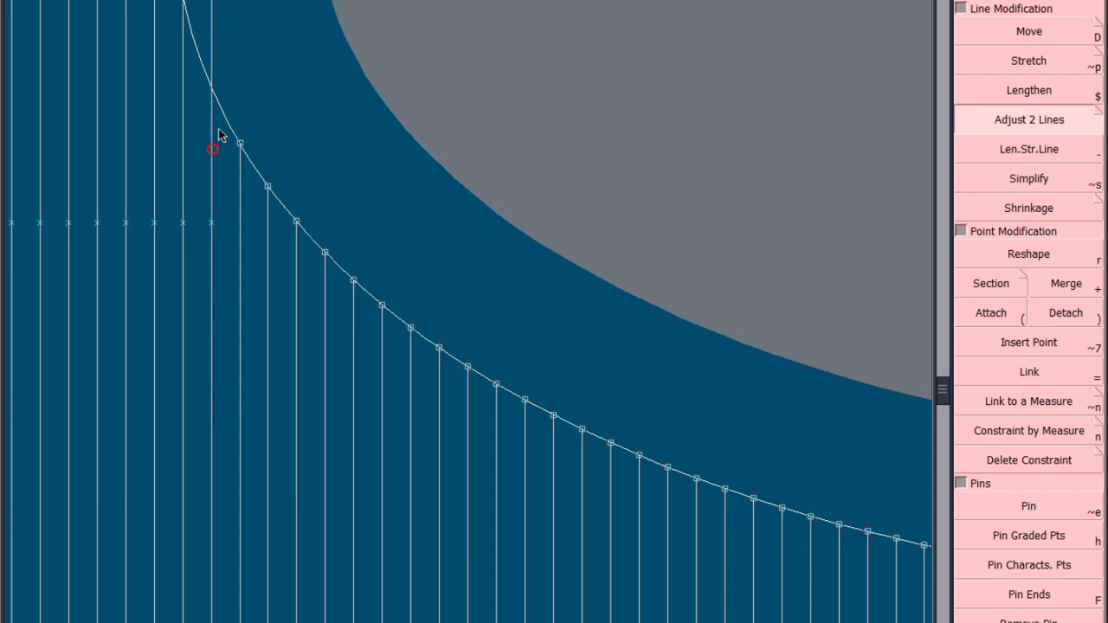
{"action": "left_click", "coordinate": [224, 123]}
{"action": "scroll", "coordinate": [332, 161], "scroll_direction": "down", "scroll_amount": 5}
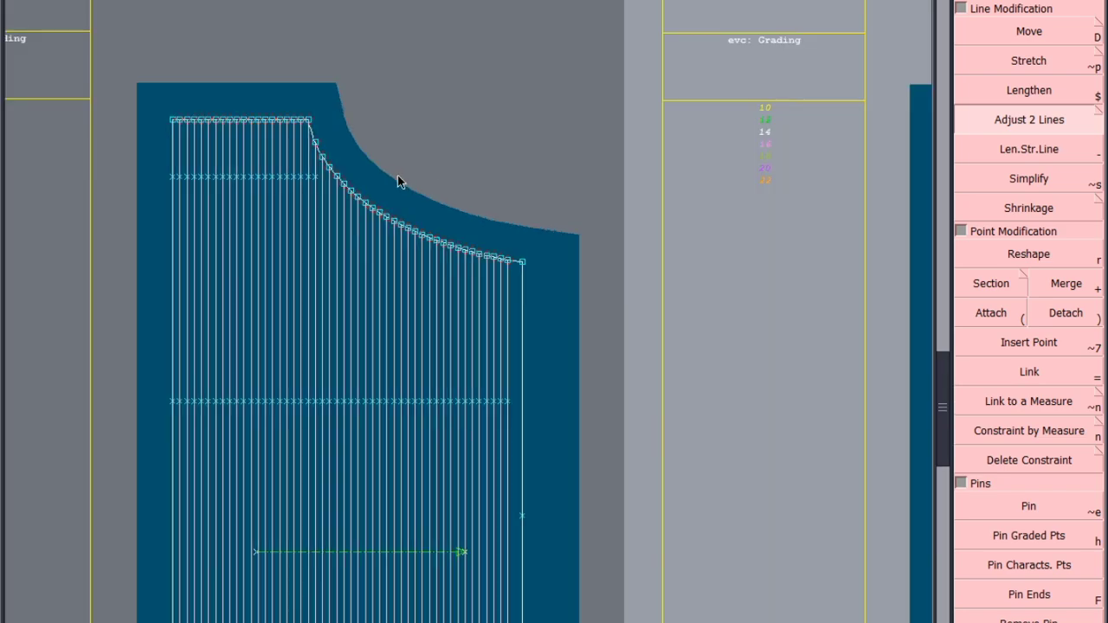
Save the model with the trimmed shirring lines, continuing past the validation-file warnings, and fit all pieces in view
{"action": "key", "text": "j"}
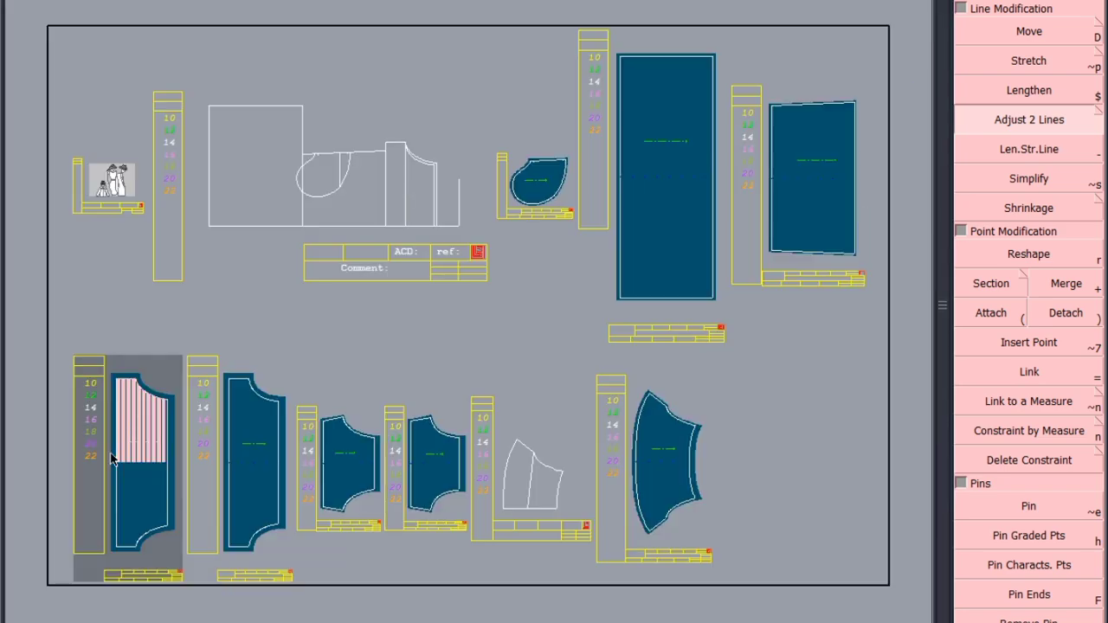
{"action": "key", "text": "ctrl+s"}
{"action": "left_click", "coordinate": [447, 398]}
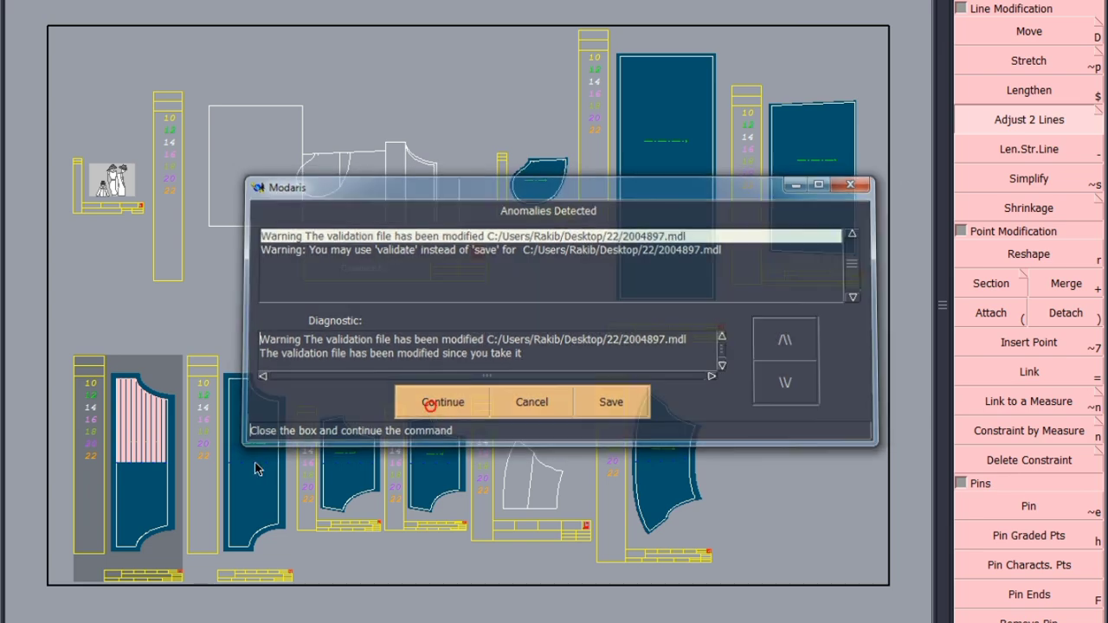
{"action": "scroll", "coordinate": [123, 397], "scroll_direction": "up", "scroll_amount": 5}
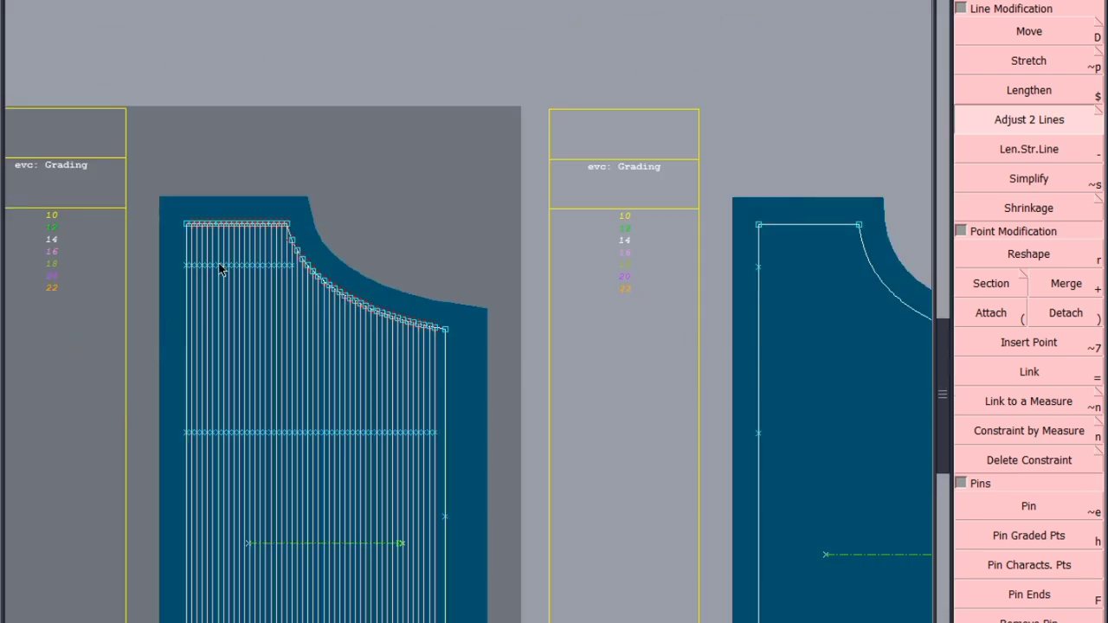
{"action": "scroll", "coordinate": [219, 269], "scroll_direction": "down", "scroll_amount": 3}
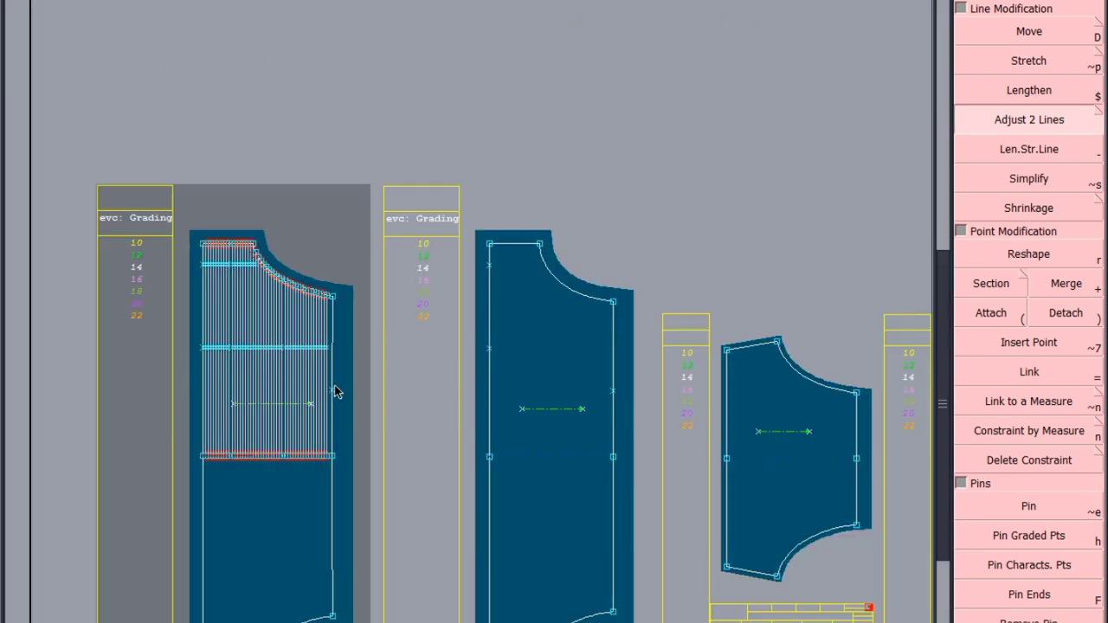
{"action": "key", "text": "ctrl+s"}
{"action": "left_click", "coordinate": [434, 400]}
{"action": "key", "text": "j"}
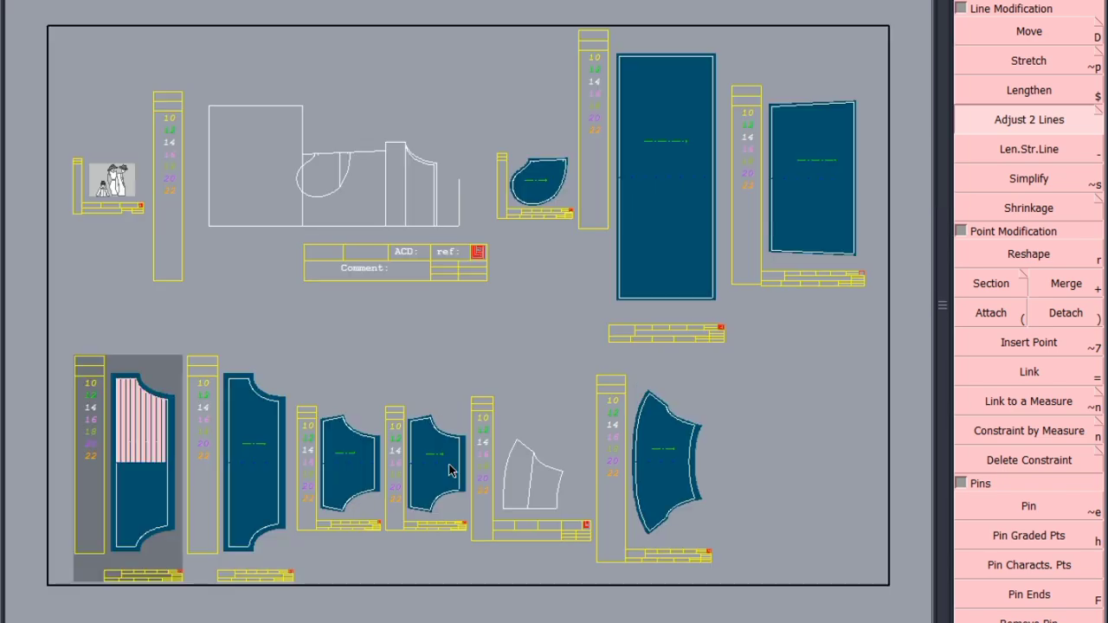
Create a new variant in the model and close its empty piece table
{"action": "key", "text": "F8"}
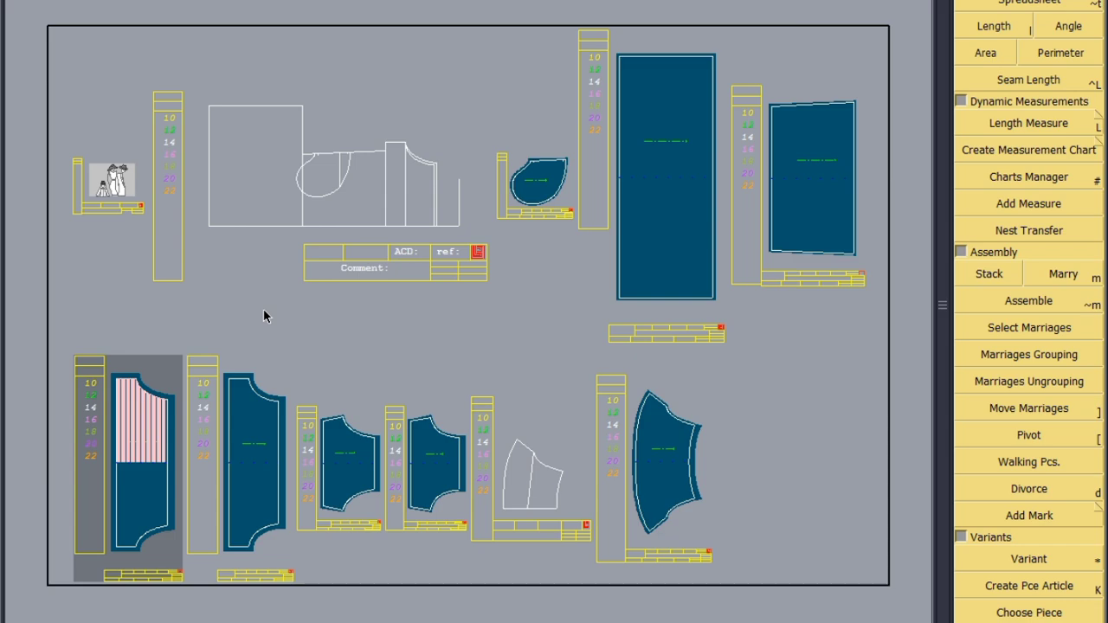
{"action": "key", "text": "ctrl+t"}
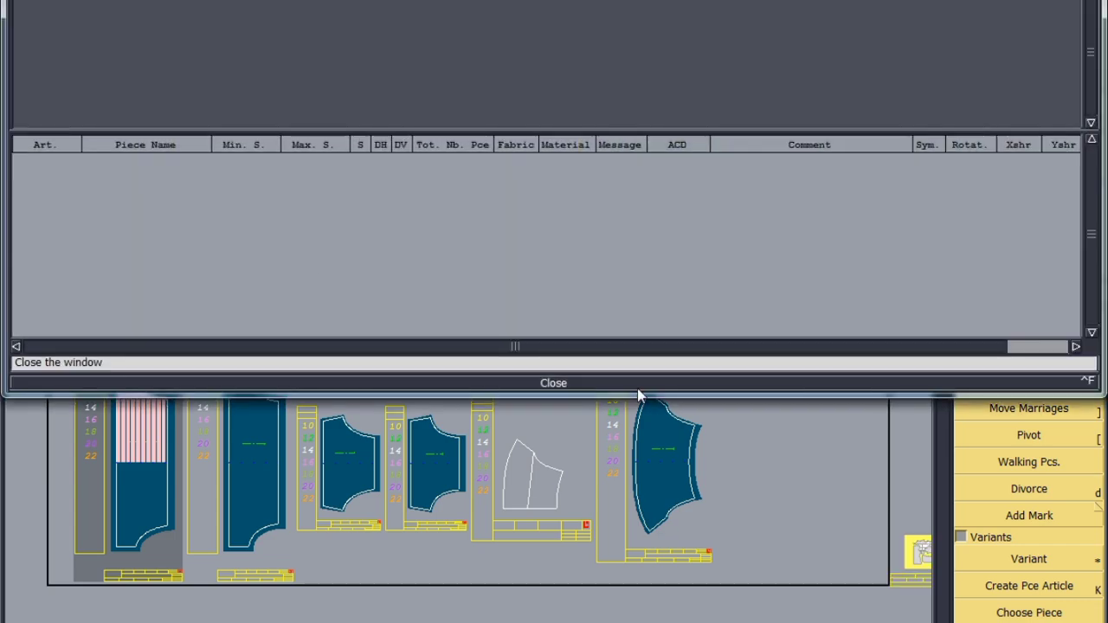
{"action": "left_click", "coordinate": [554, 380]}
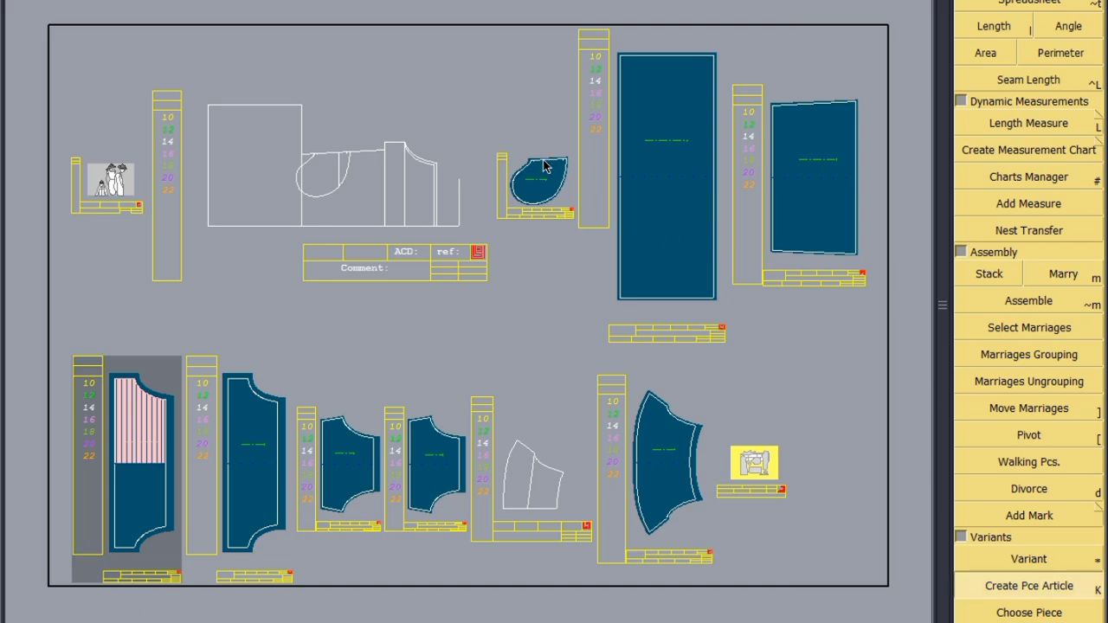
Add the sleeve, front top, back, middle tier, bottom tier and pocket pieces to the variant as piece articles
{"action": "left_click", "coordinate": [667, 482]}
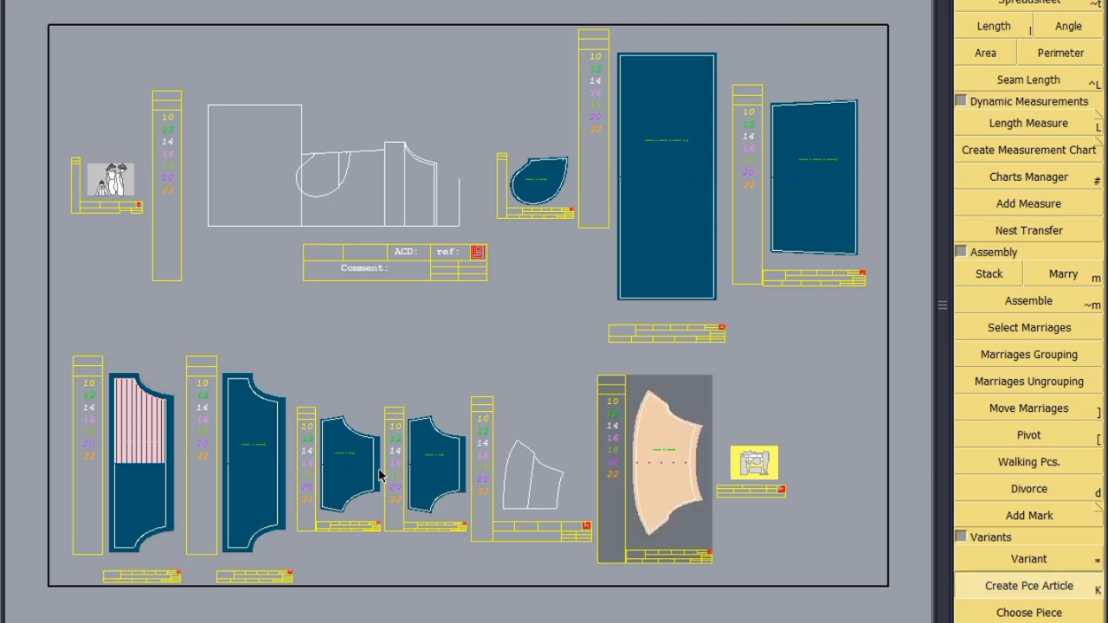
{"action": "left_click", "coordinate": [264, 462]}
{"action": "left_click", "coordinate": [149, 481]}
{"action": "left_click", "coordinate": [823, 186]}
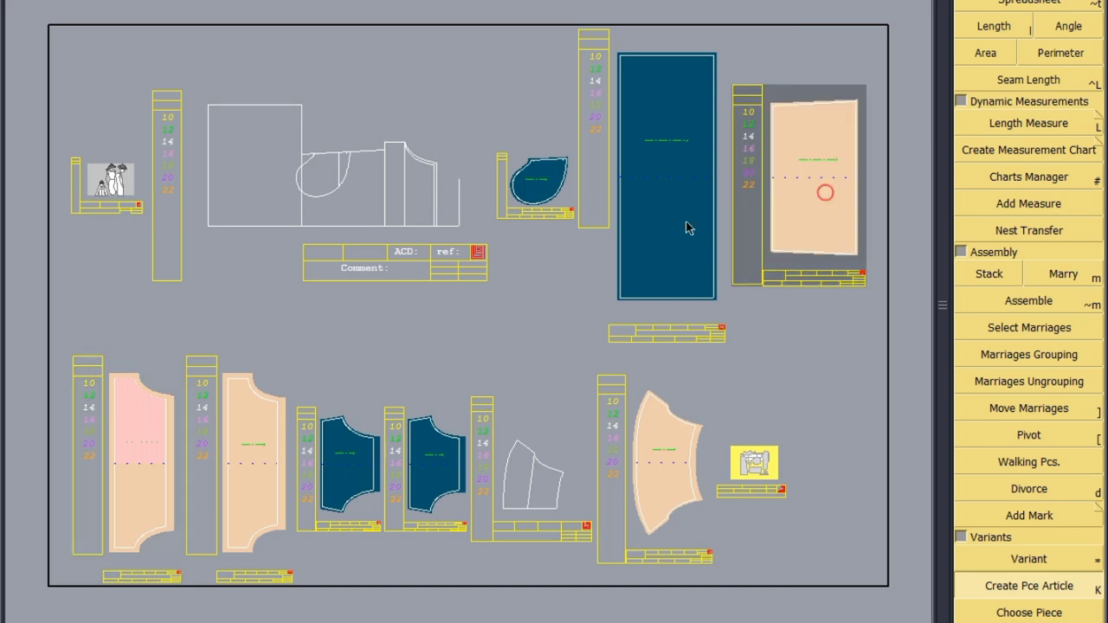
{"action": "left_click", "coordinate": [677, 229]}
{"action": "left_click", "coordinate": [542, 184]}
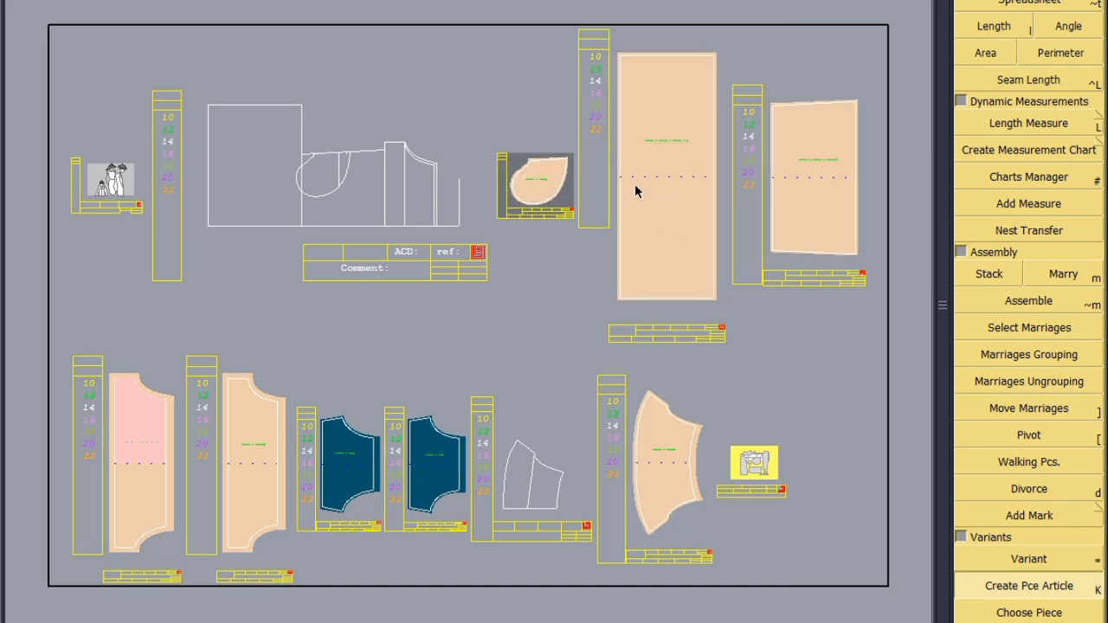
Open the variant's piece table and set the SLV 1X2 sleeve to S 0 and DH 1
{"action": "left_click", "coordinate": [761, 464]}
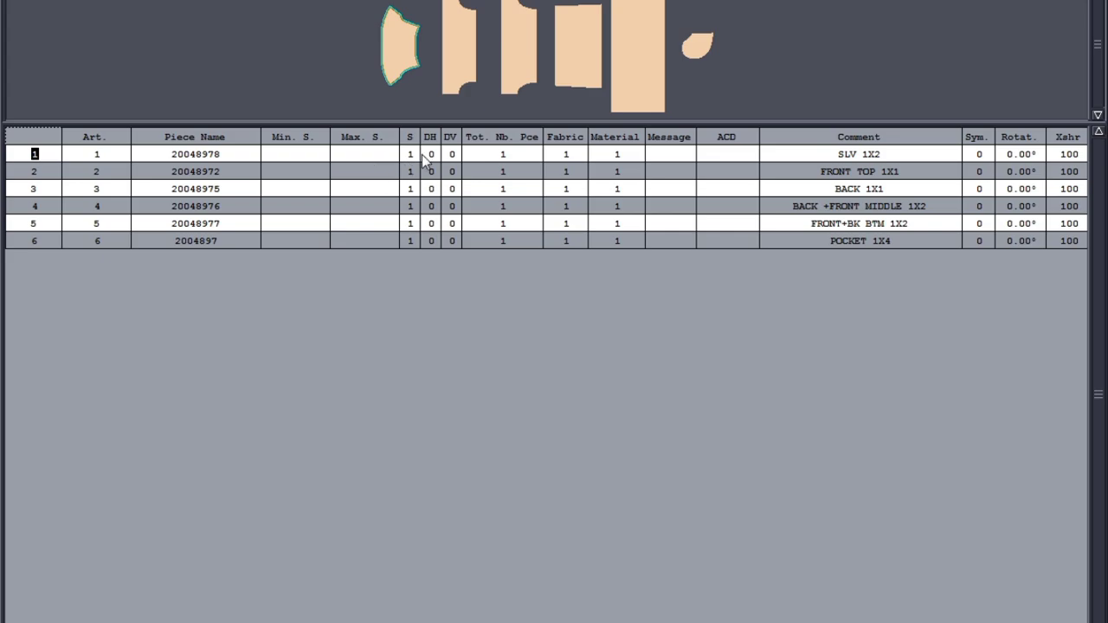
{"action": "left_click", "coordinate": [432, 155]}
{"action": "type", "text": "1"}
{"action": "key", "text": "Left"}
{"action": "type", "text": "0"}
{"action": "left_click", "coordinate": [431, 171]}
{"action": "left_click", "coordinate": [431, 189]}
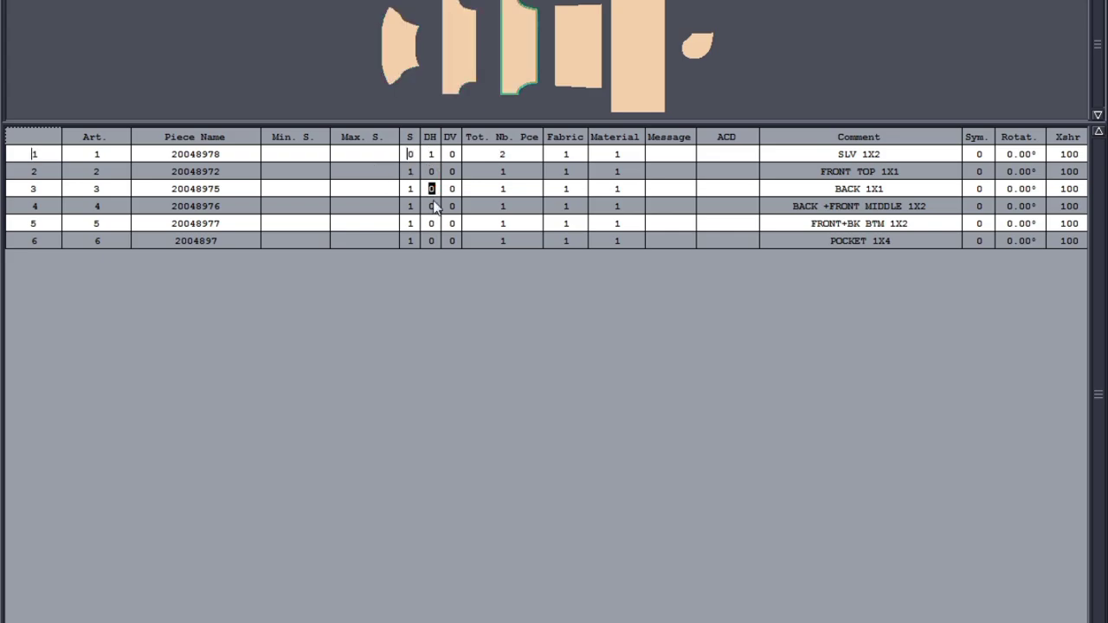
Set both the BACK +FRONT MIDDLE 1X2 and FRONT+BK BTM 1X2 pieces to S 0 and DH 1
{"action": "left_click", "coordinate": [431, 205]}
{"action": "type", "text": "1"}
{"action": "key", "text": "Left"}
{"action": "type", "text": "0"}
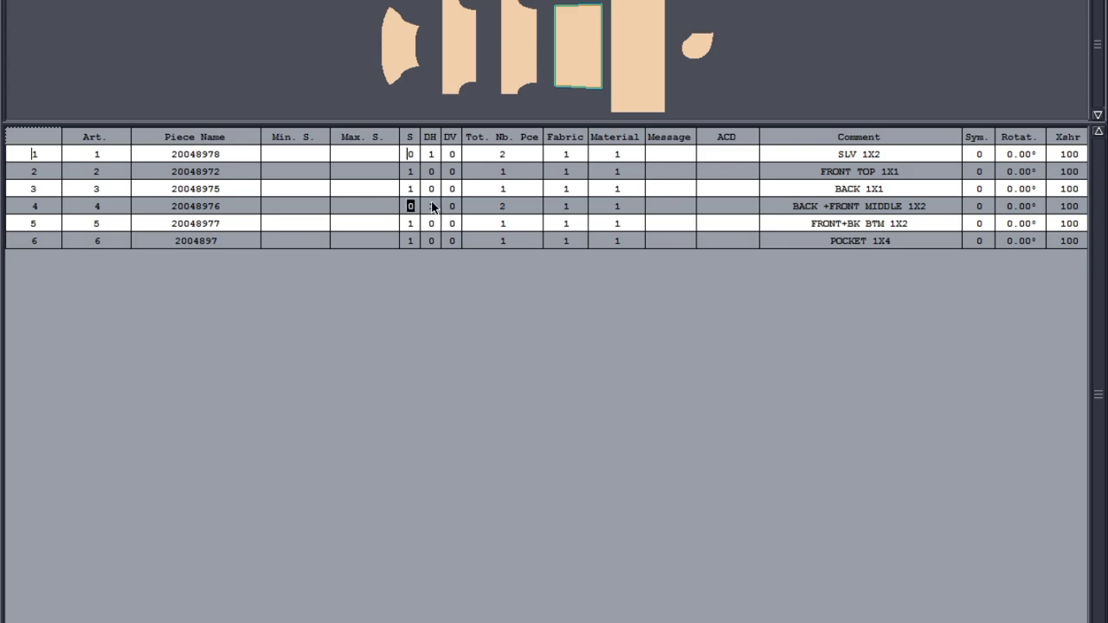
{"action": "left_click", "coordinate": [430, 223]}
{"action": "type", "text": "1"}
{"action": "key", "text": "Left"}
{"action": "type", "text": "0"}
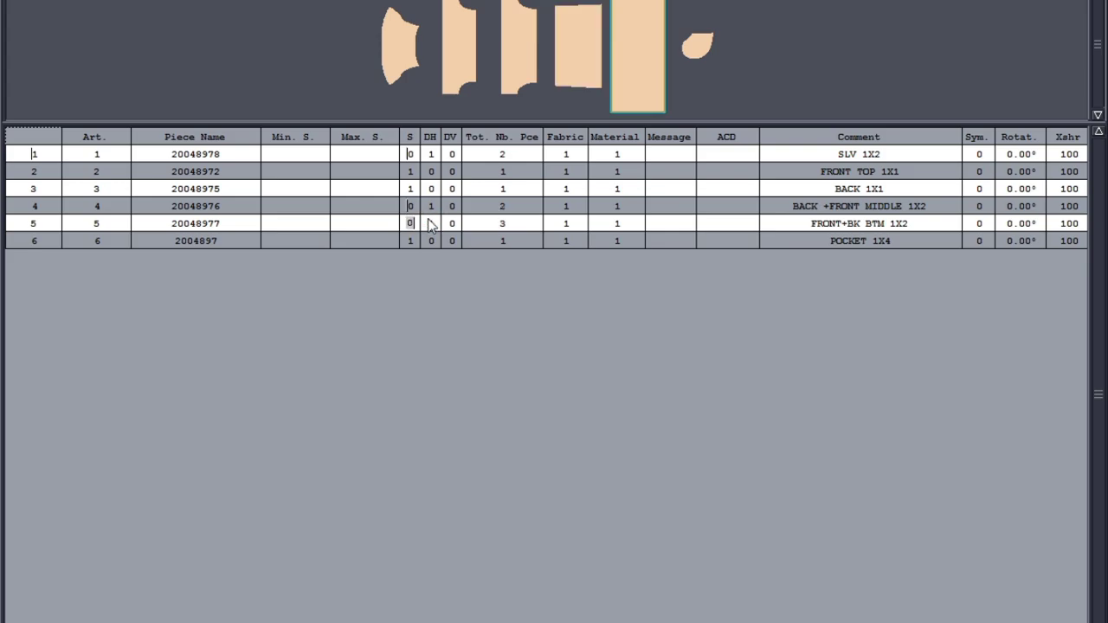
Set the POCKET 1X4 piece to S 0 and DH 2, and return to the pattern sheets
{"action": "left_click", "coordinate": [430, 241]}
{"action": "type", "text": "1"}
{"action": "key", "text": "Left"}
{"action": "type", "text": "0"}
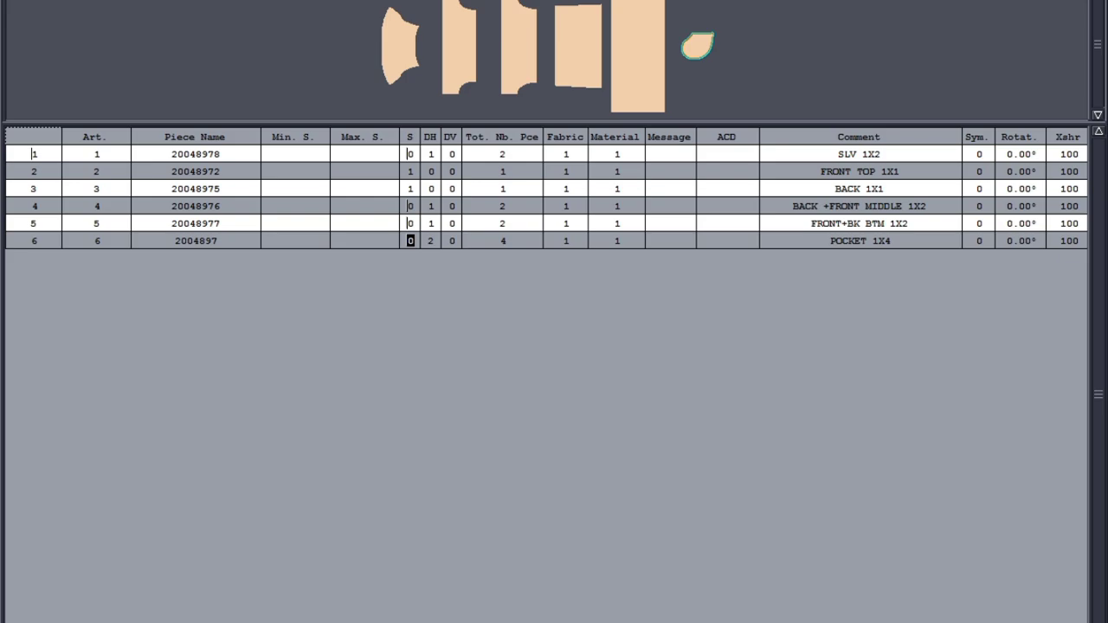
{"action": "key", "text": "alt+Tab"}
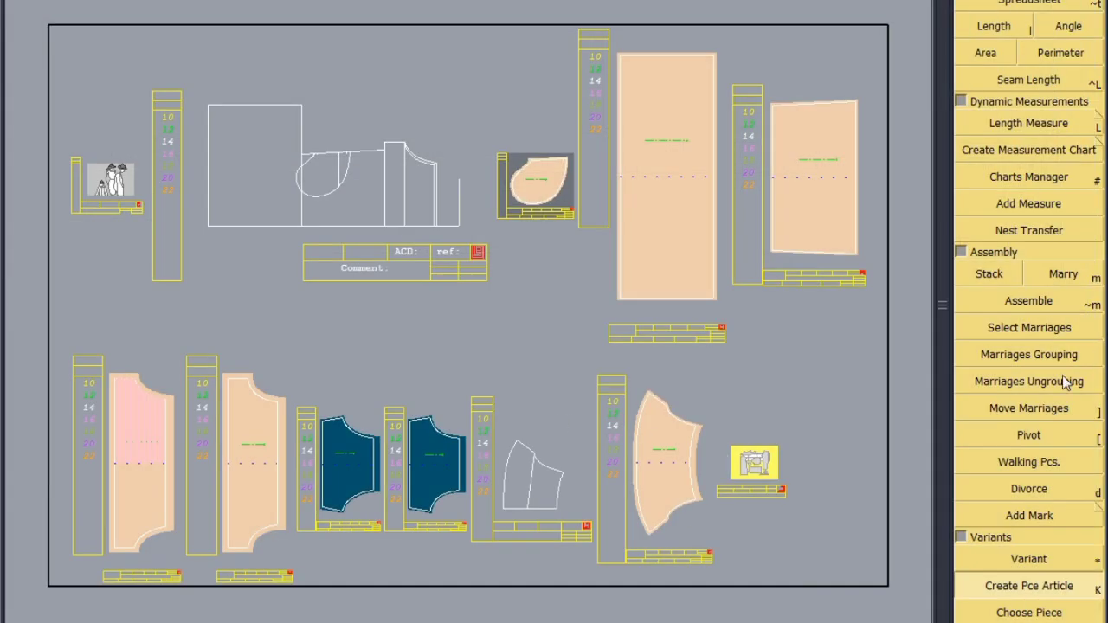
Add the front and back finish top pieces to the variant and set their fabric to FI
{"action": "left_click", "coordinate": [350, 465]}
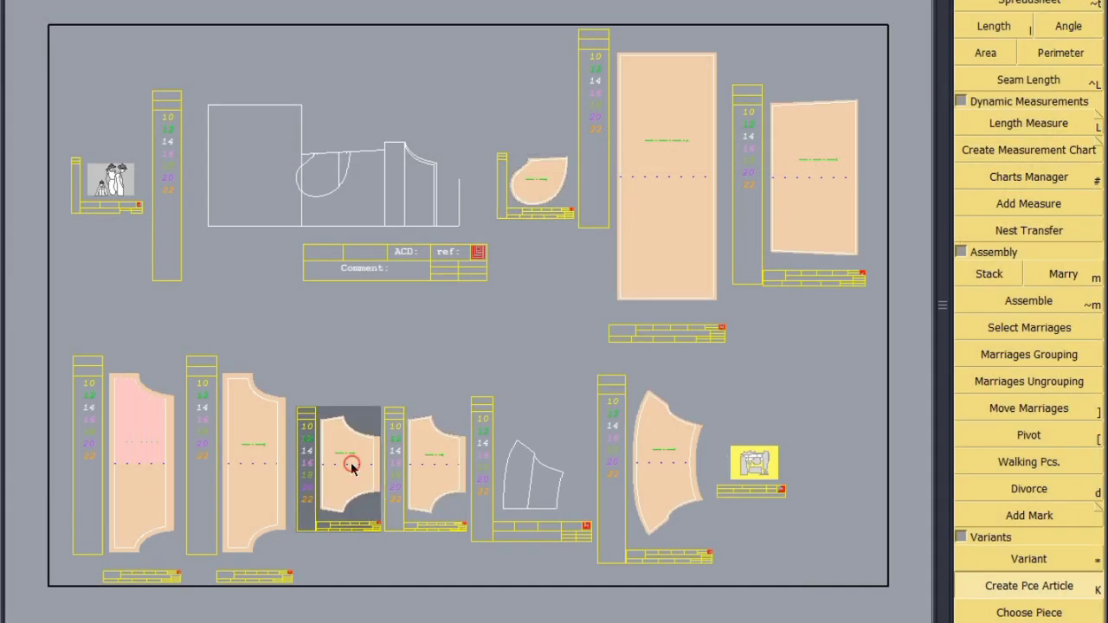
{"action": "double_click", "coordinate": [758, 467]}
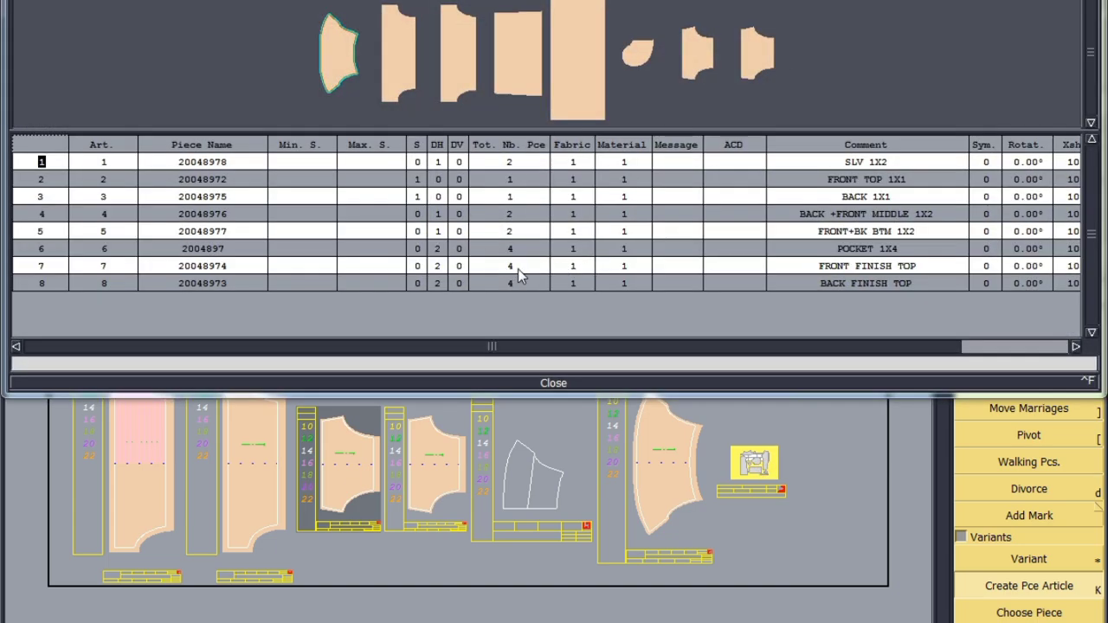
{"action": "left_click_drag", "start_coordinate": [572, 267], "coordinate": [568, 283]}
{"action": "type", "text": "1"}
{"action": "key", "text": "Return"}
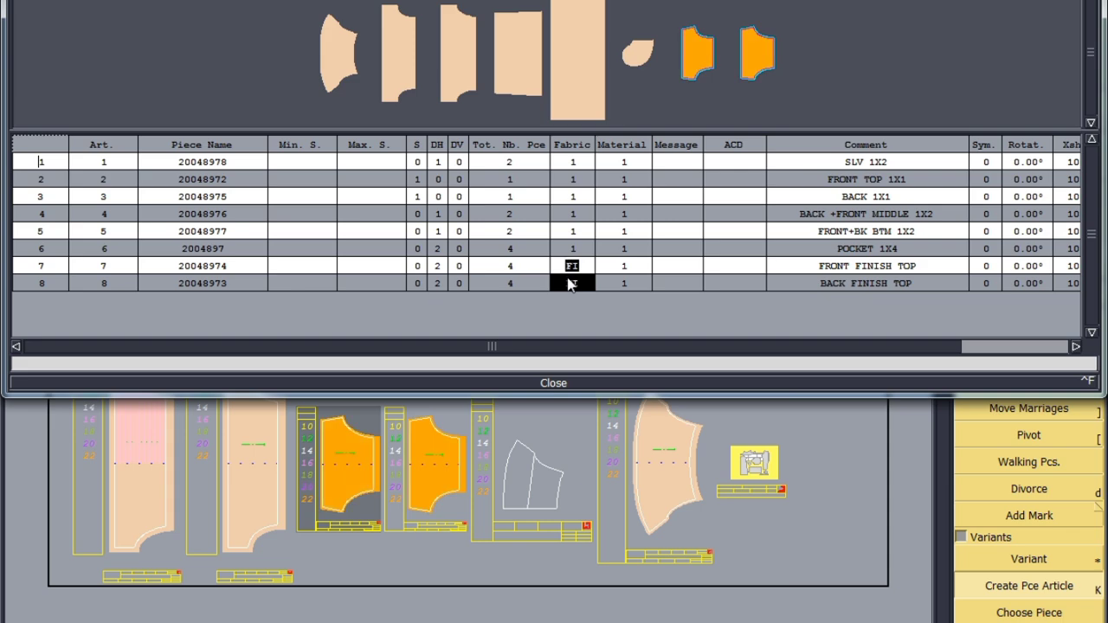
Set the front and back finish top pieces to DH 0 and S 1 in the variant table
{"action": "left_click_drag", "start_coordinate": [437, 266], "coordinate": [437, 283]}
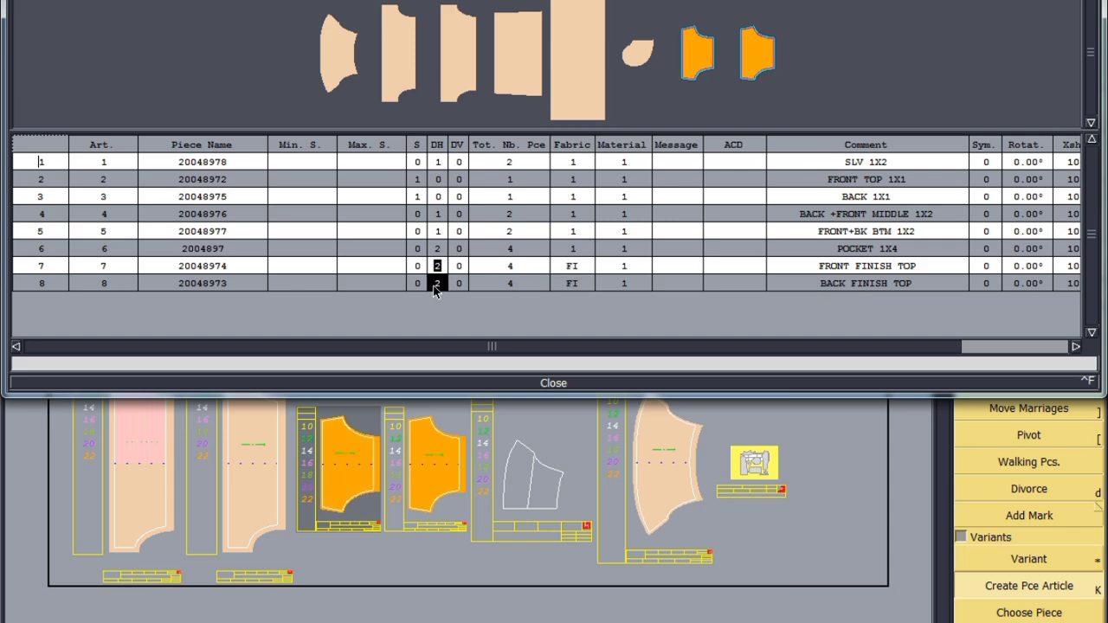
{"action": "type", "text": "0"}
{"action": "key", "text": "Return"}
{"action": "left_click_drag", "start_coordinate": [416, 266], "coordinate": [416, 283]}
{"action": "type", "text": "1"}
{"action": "key", "text": "Return"}
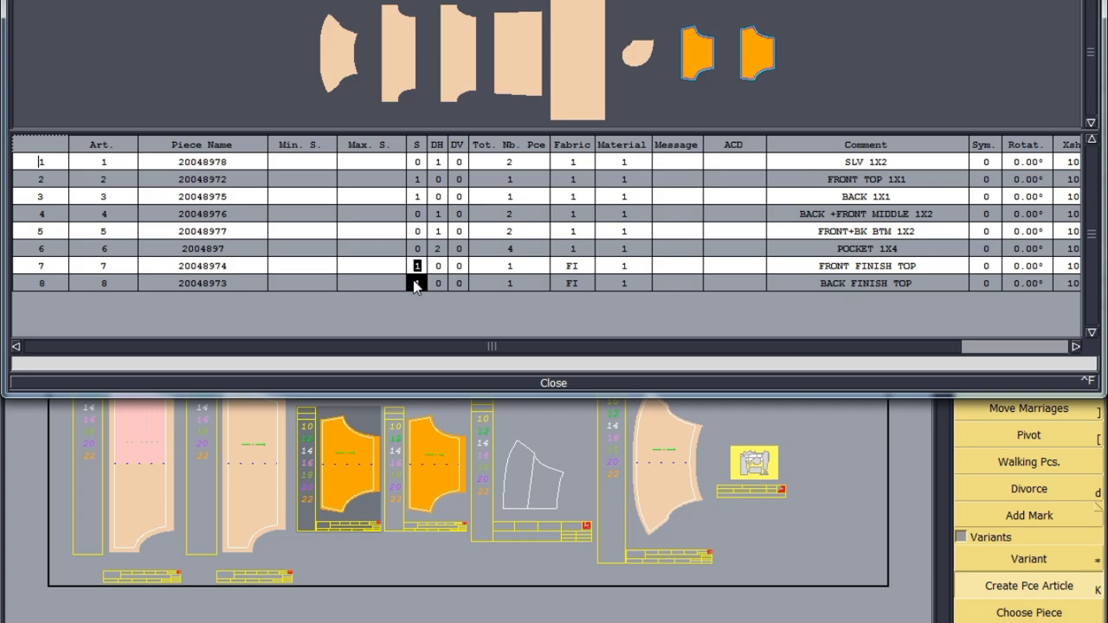
Close the variant table and save the model, continuing past the validation-file warnings
{"action": "left_click", "coordinate": [553, 381]}
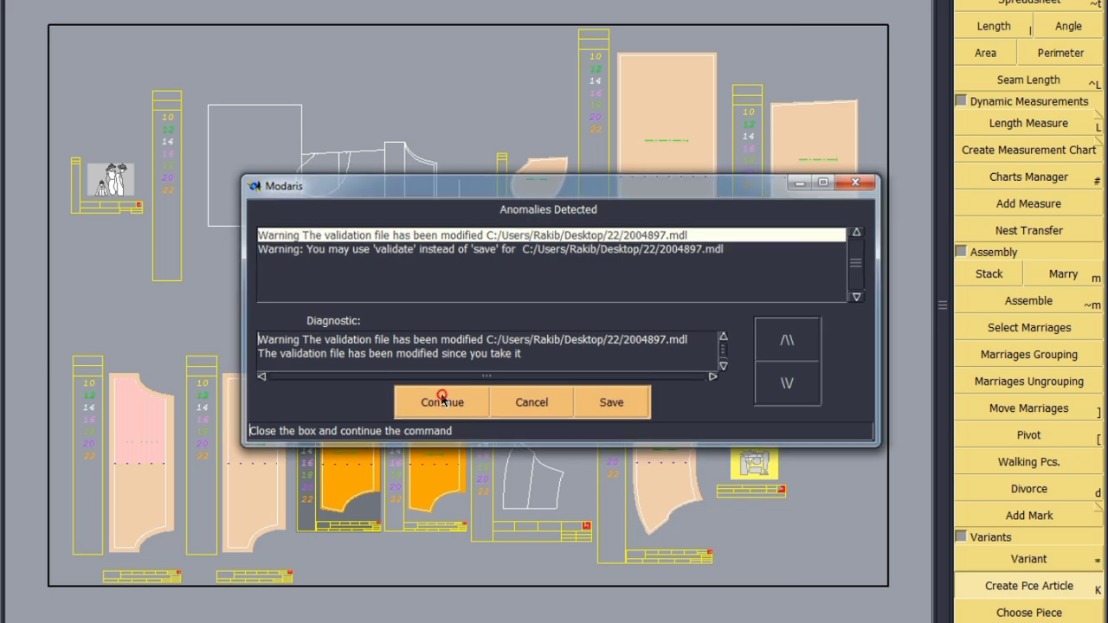
{"action": "left_click", "coordinate": [447, 401]}
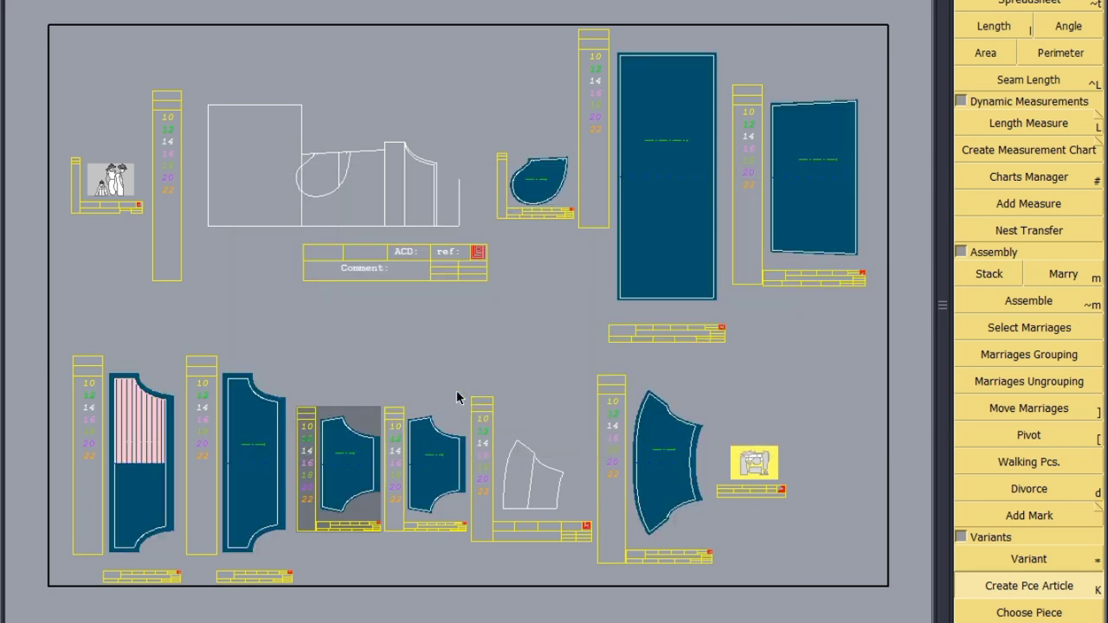
Display the graded nests on all pieces and save the model again, continuing past the warnings
{"action": "key", "text": "ctrl+a"}
{"action": "key", "text": "F9"}
{"action": "key", "text": "F10"}
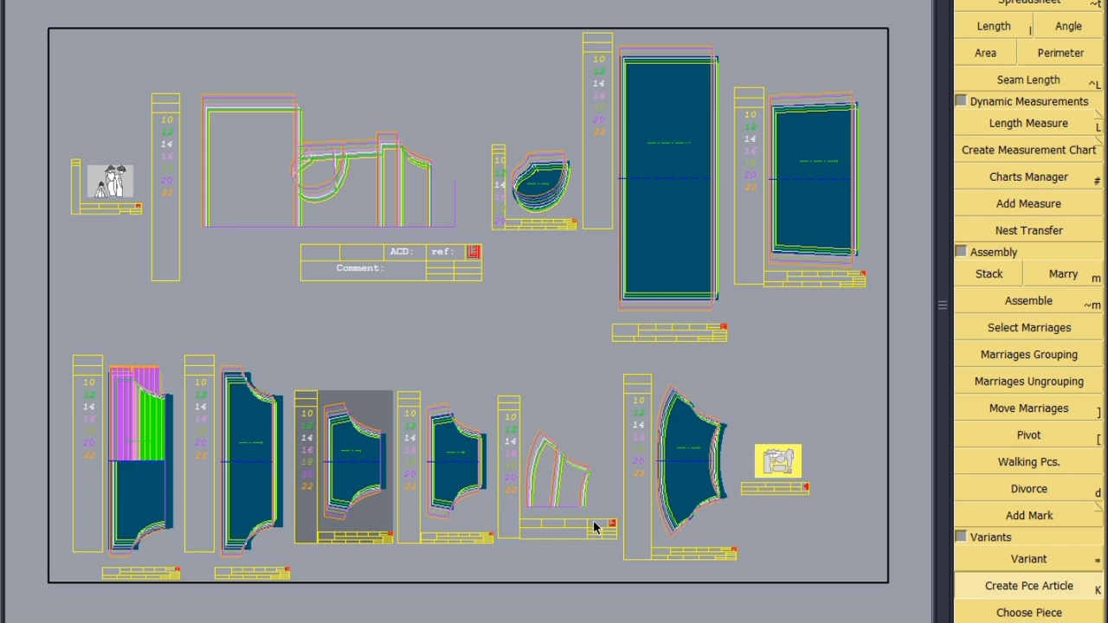
{"action": "key", "text": "ctrl+s"}
{"action": "left_click", "coordinate": [454, 401]}
{"action": "left_click", "coordinate": [957, 622]}
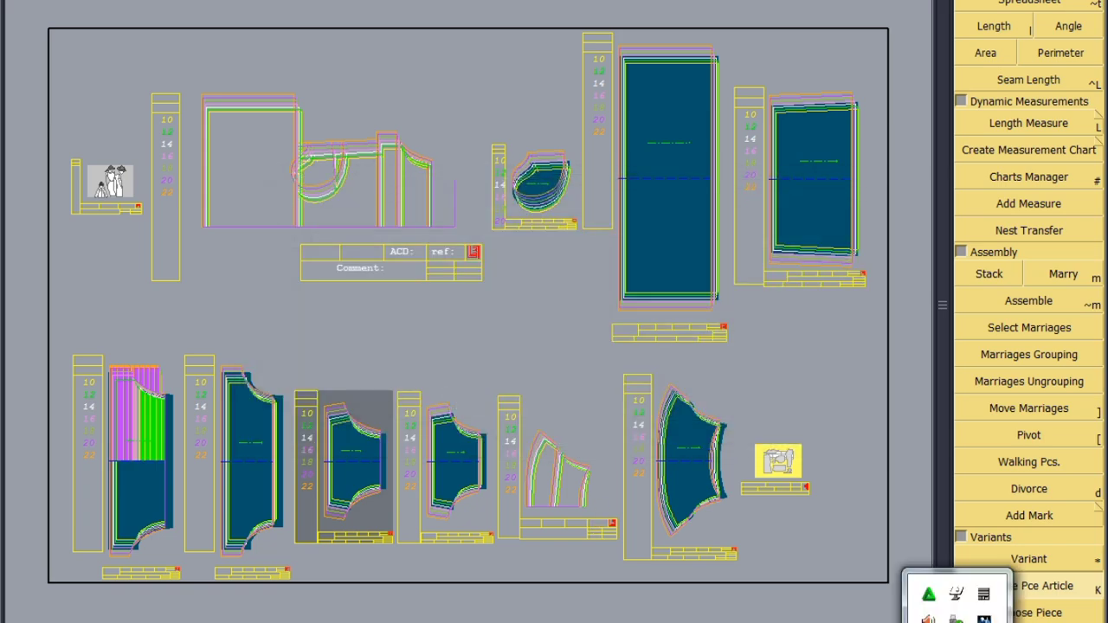
{"action": "left_click", "coordinate": [929, 618]}
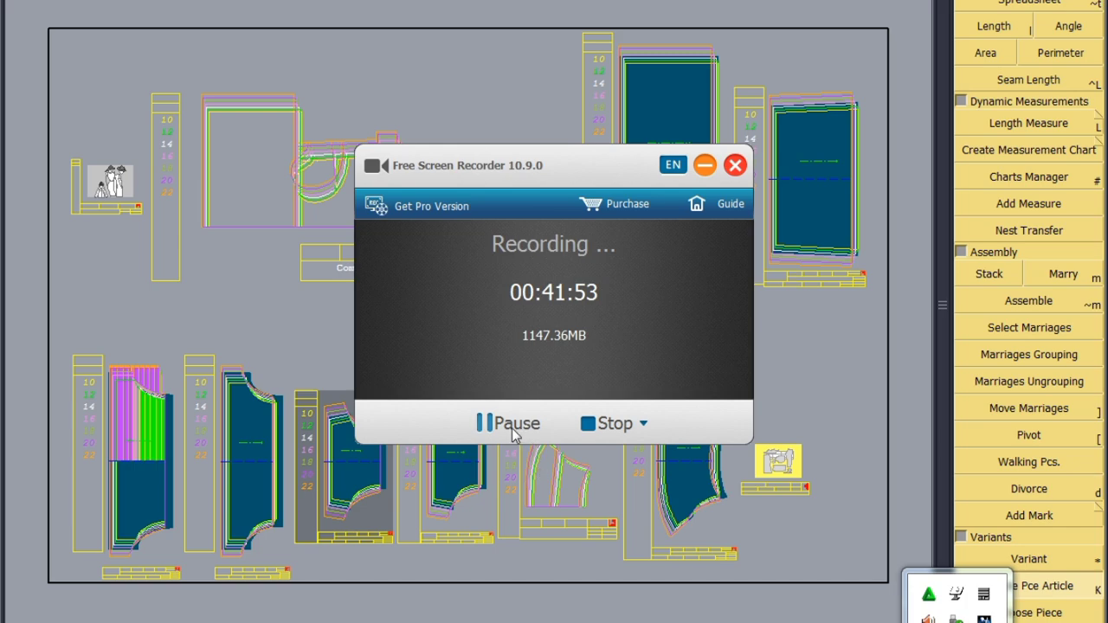